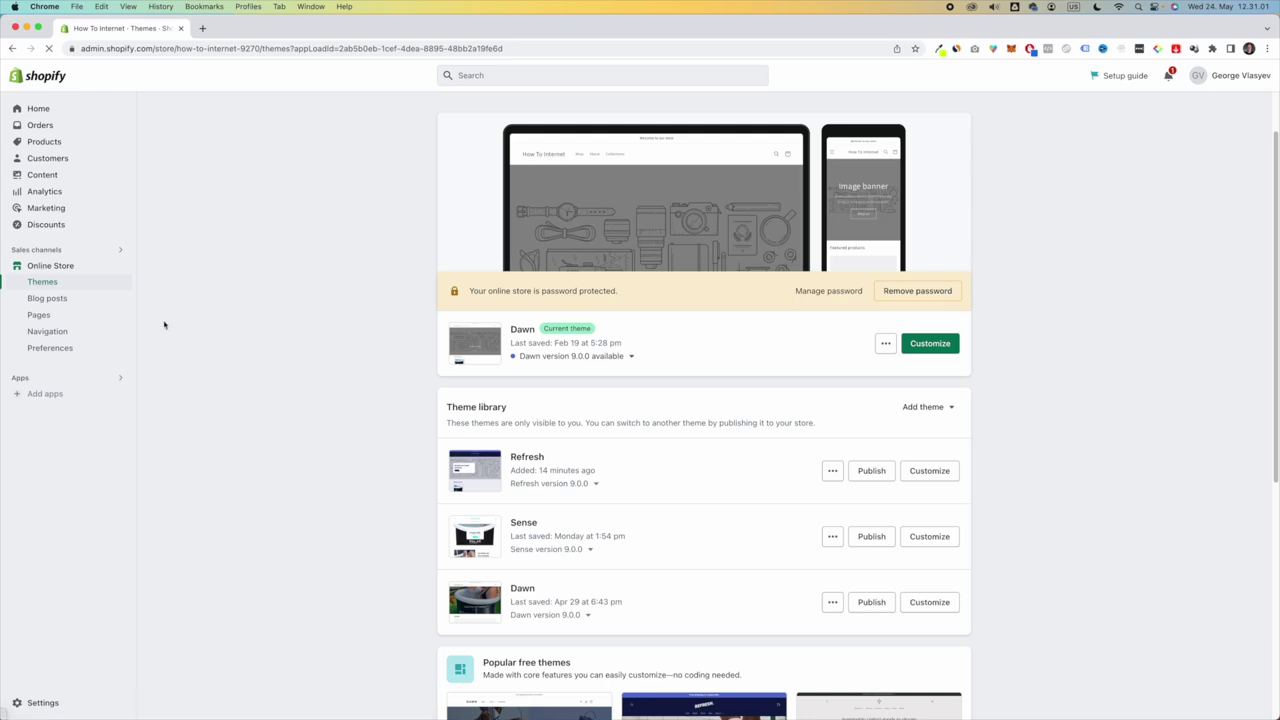
# - Visit the Shopify Theme Store, filter the themes to Free and view the Refresh theme's page
pyautogui.click(930, 412)
pyautogui.click(927, 447)
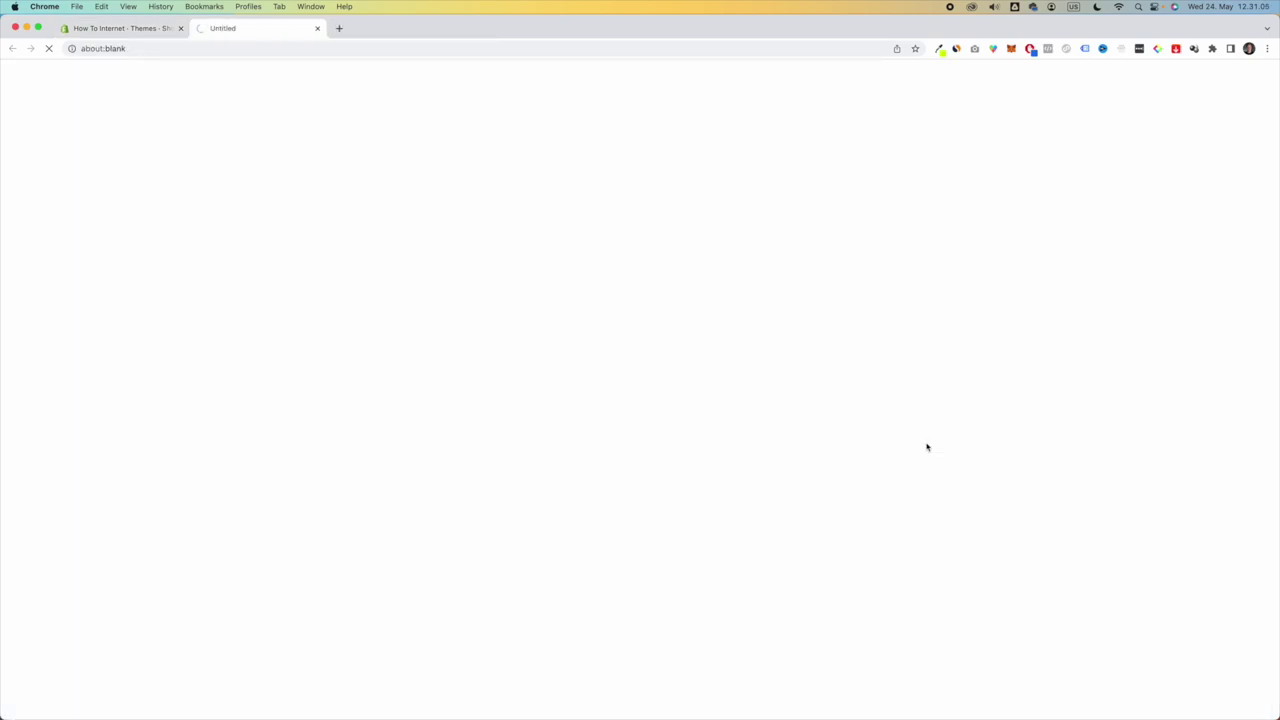
pyautogui.click(286, 383)
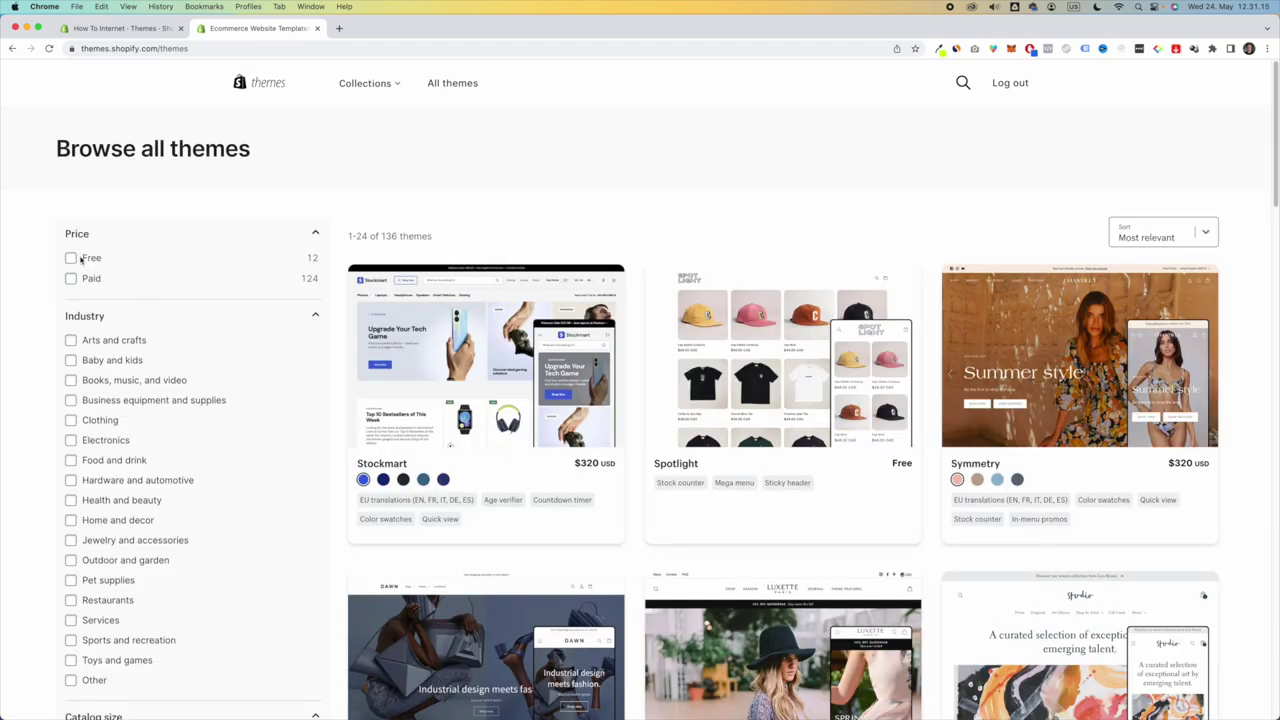
pyautogui.click(71, 258)
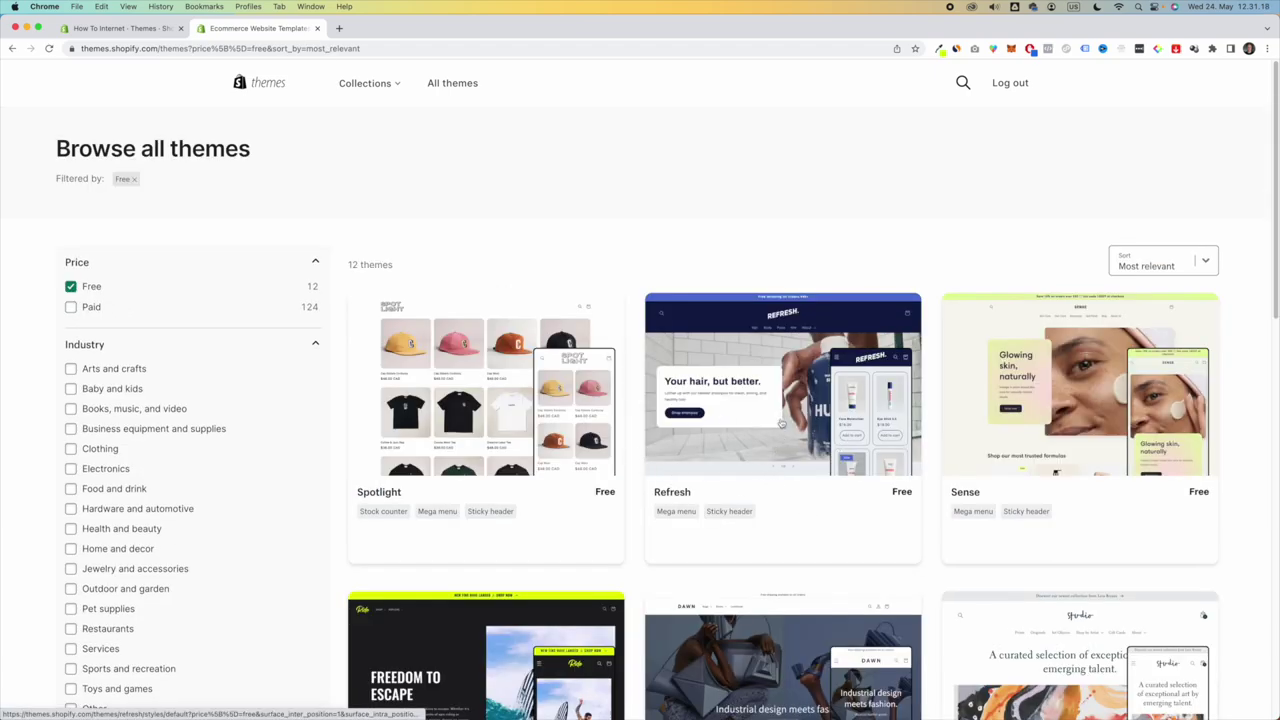
pyautogui.click(790, 428)
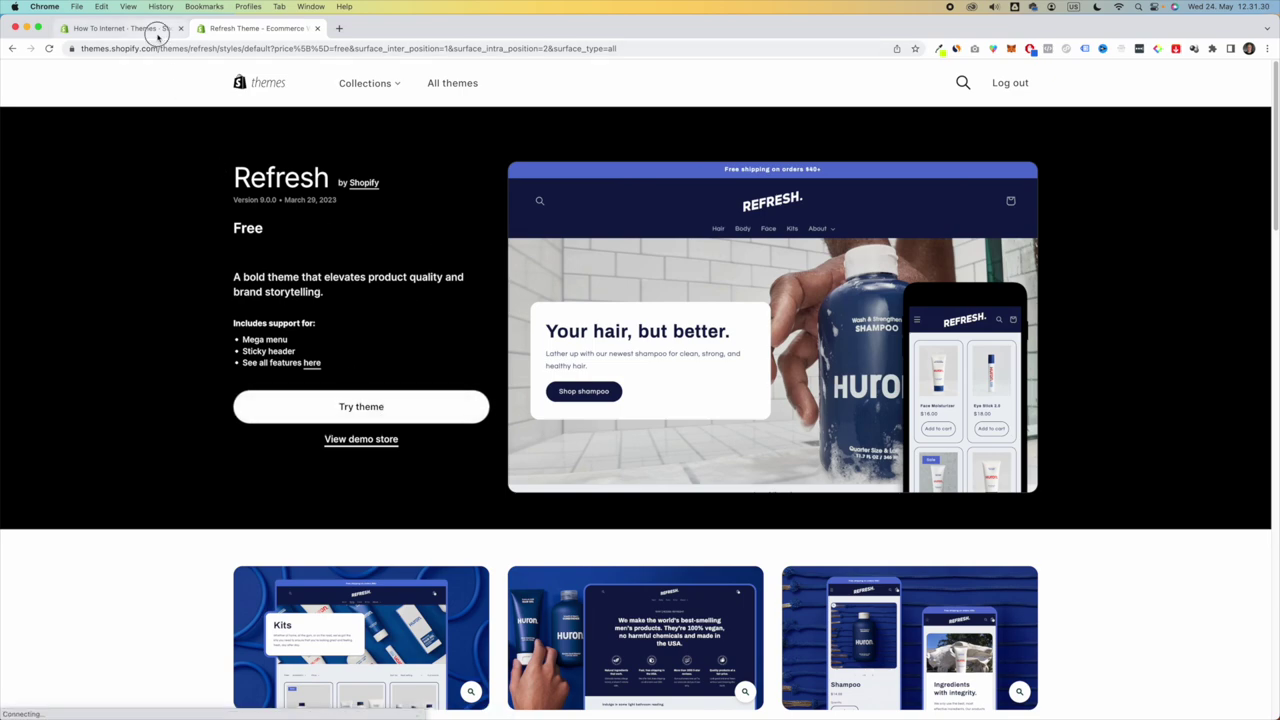
pyautogui.press('super+w')
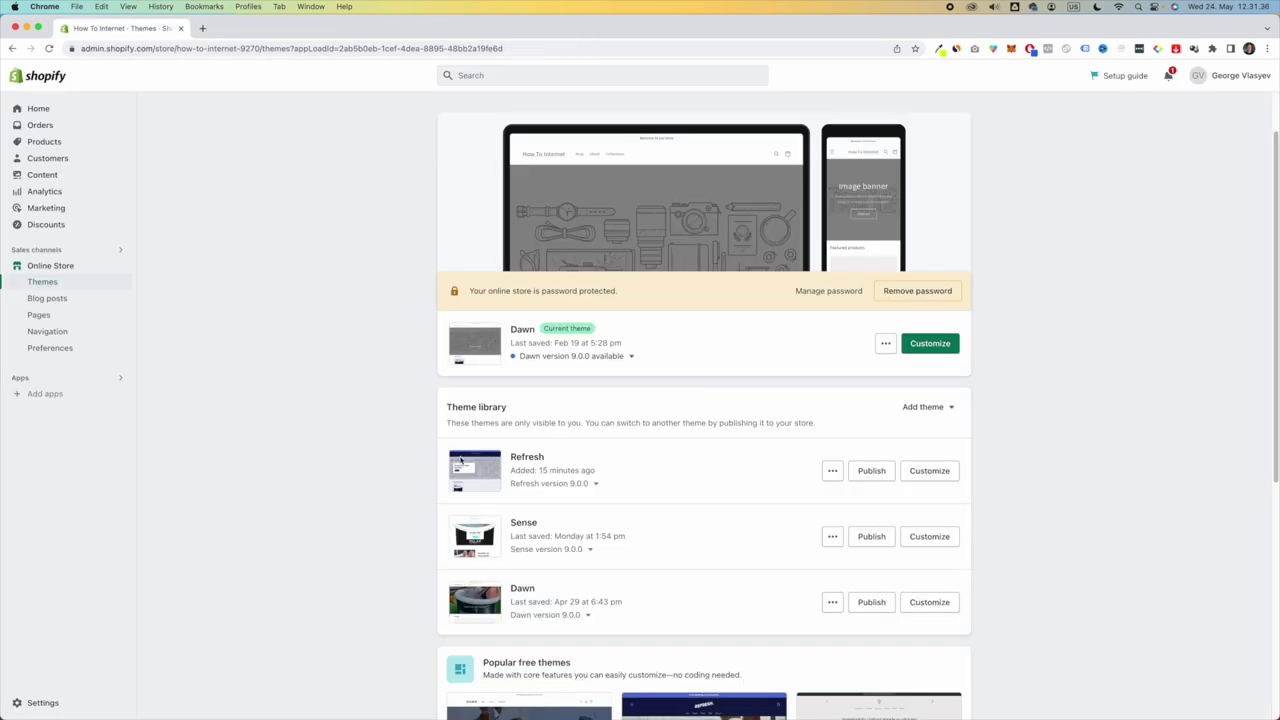
# - Open the Refresh theme from the theme library for customization and look over its home page
pyautogui.click(950, 476)
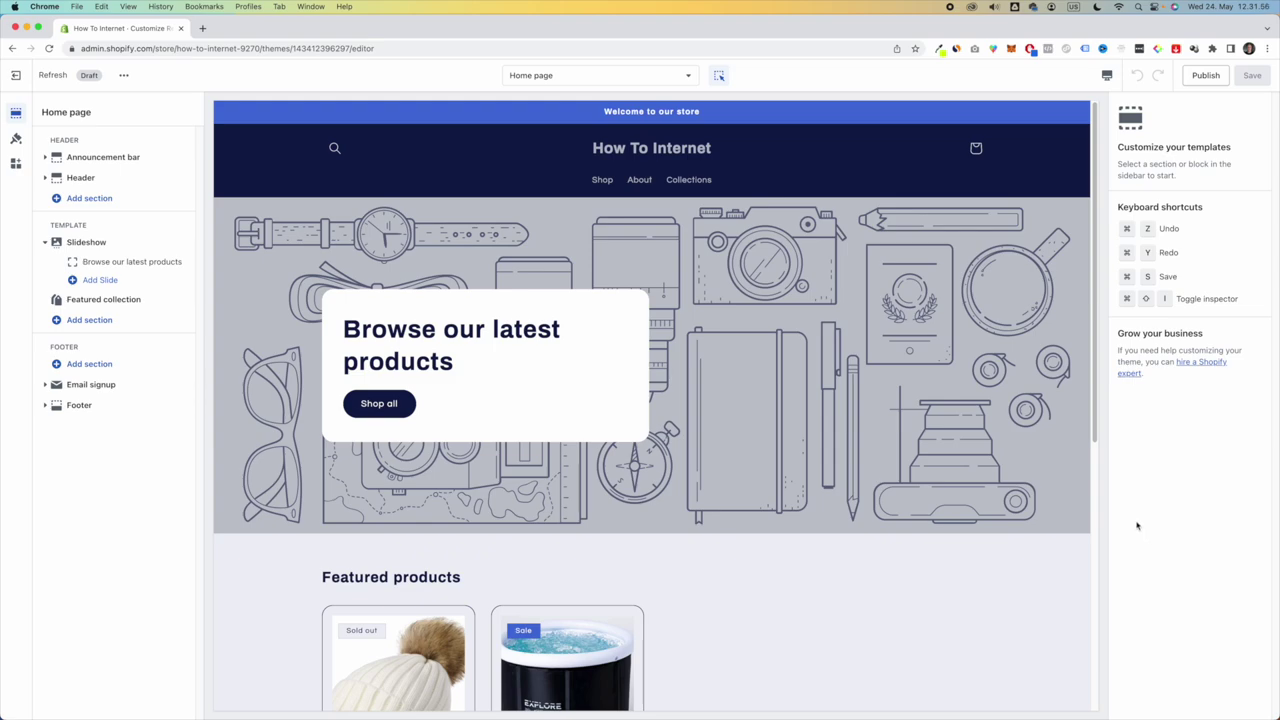
pyautogui.scroll(-1, 977, 537)
pyautogui.scroll(1, 975, 538)
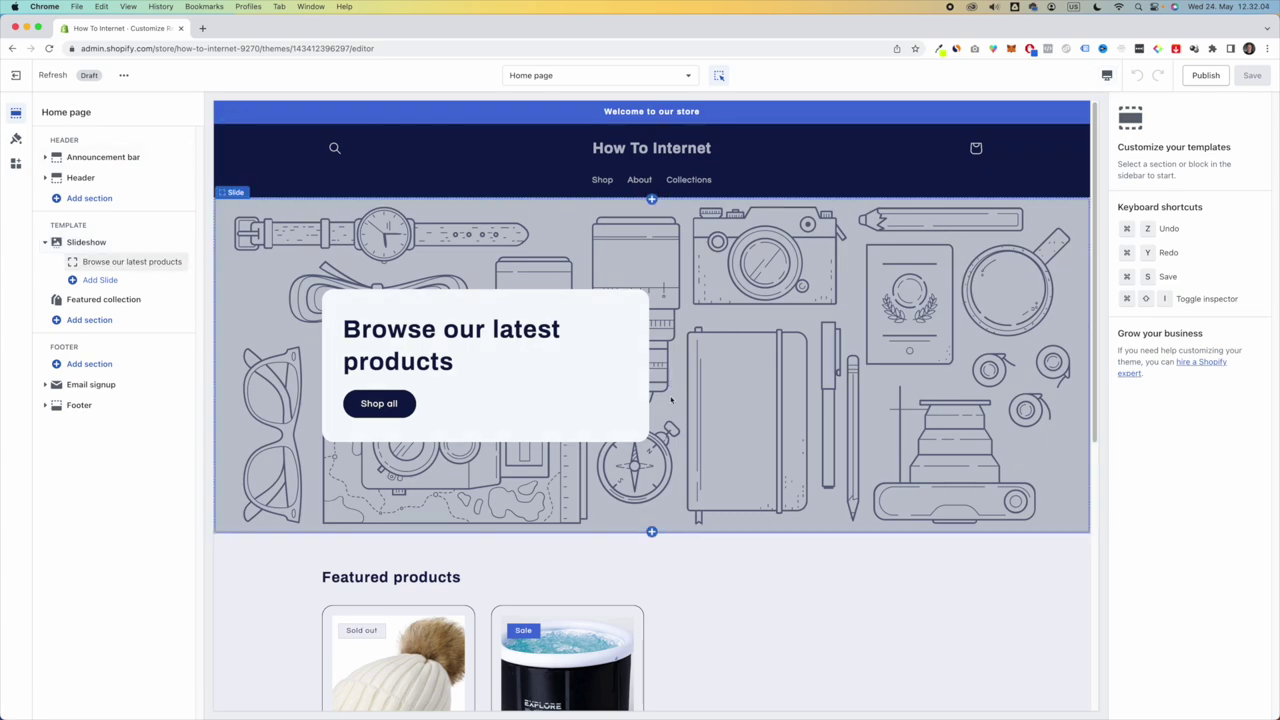
pyautogui.scroll(-5, 675, 470)
pyautogui.scroll(5, 680, 440)
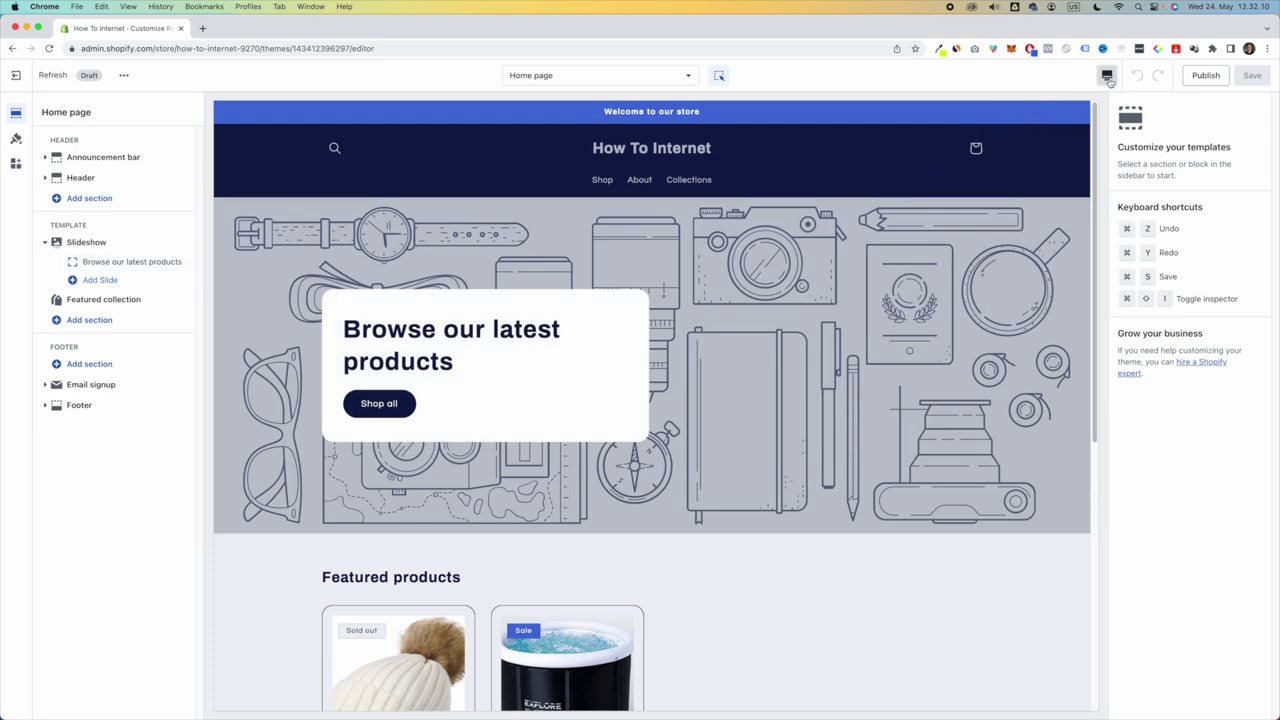
# - Switch the theme preview to the mobile layout and look through the whole home page
pyautogui.click(1108, 77)
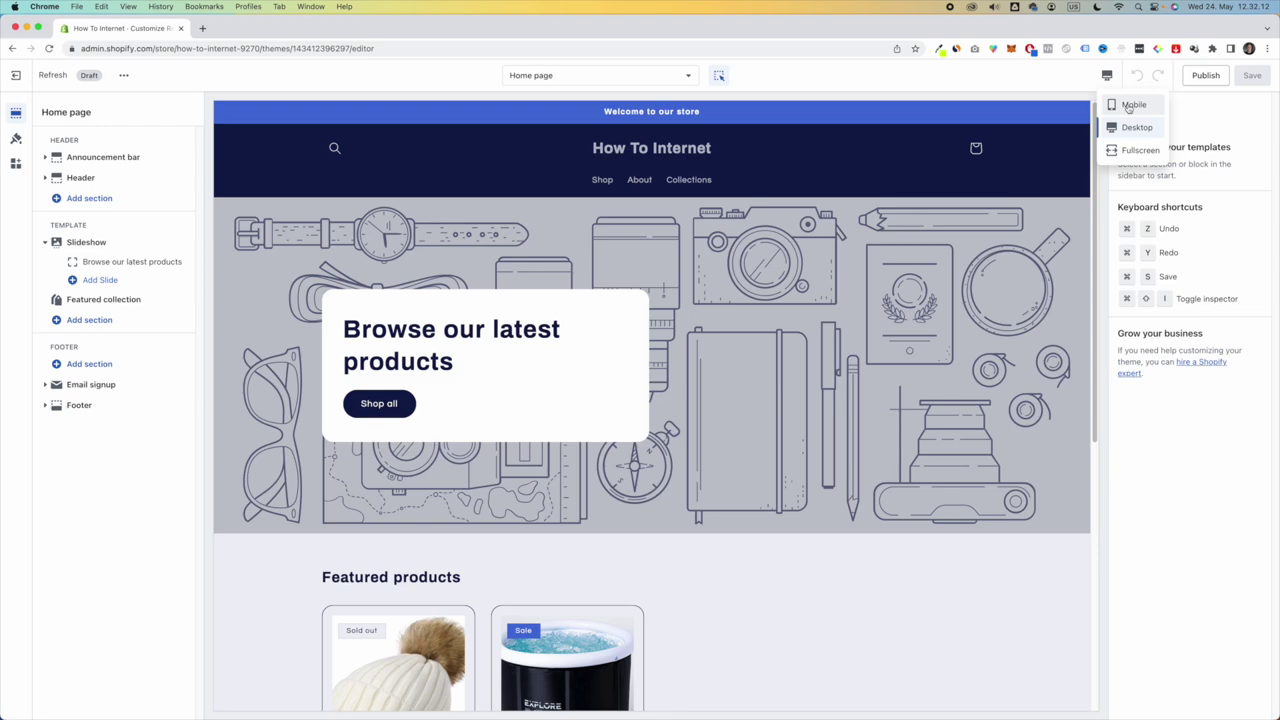
pyautogui.click(1129, 107)
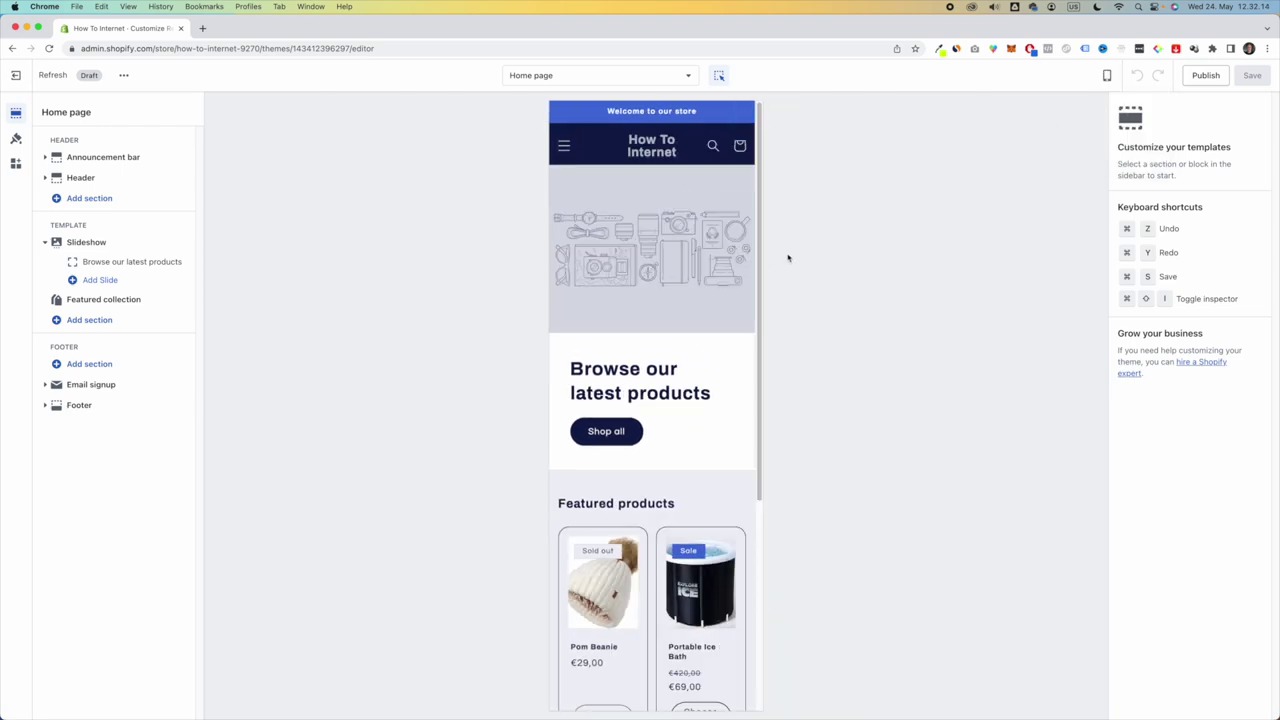
pyautogui.scroll(-5, 678, 350)
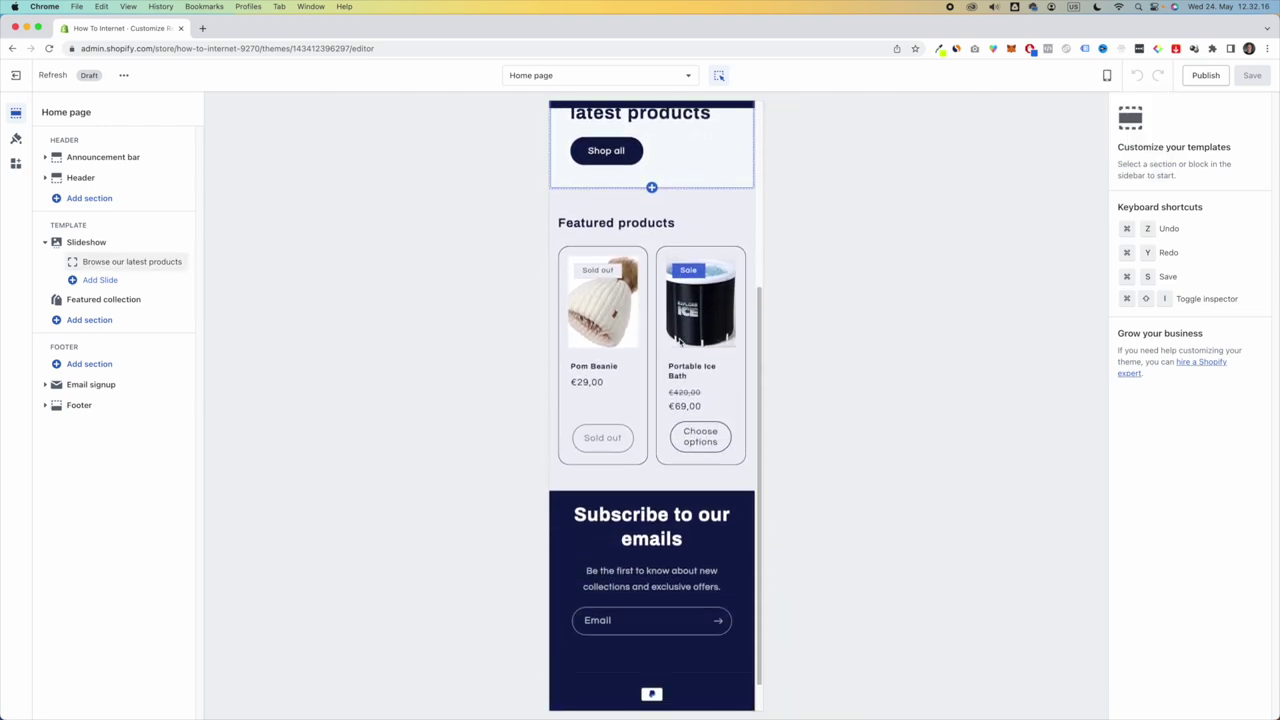
pyautogui.scroll(5, 680, 340)
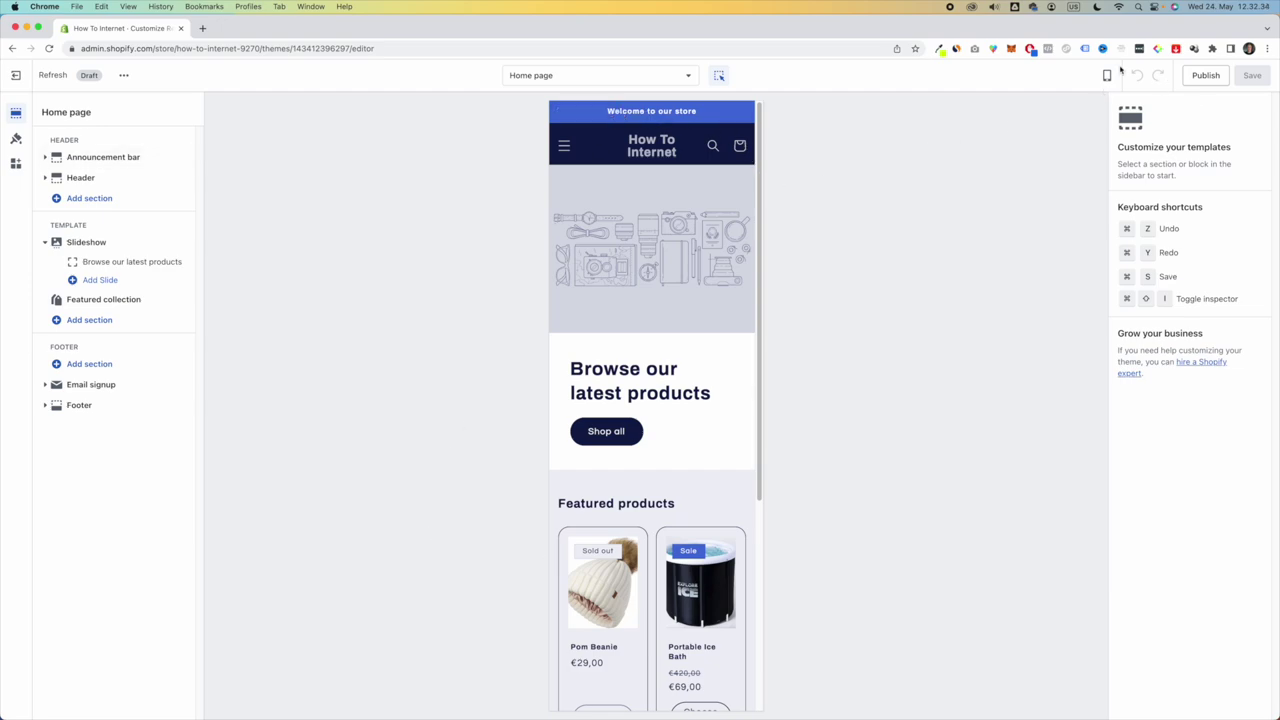
pyautogui.scroll(-5, 731, 300)
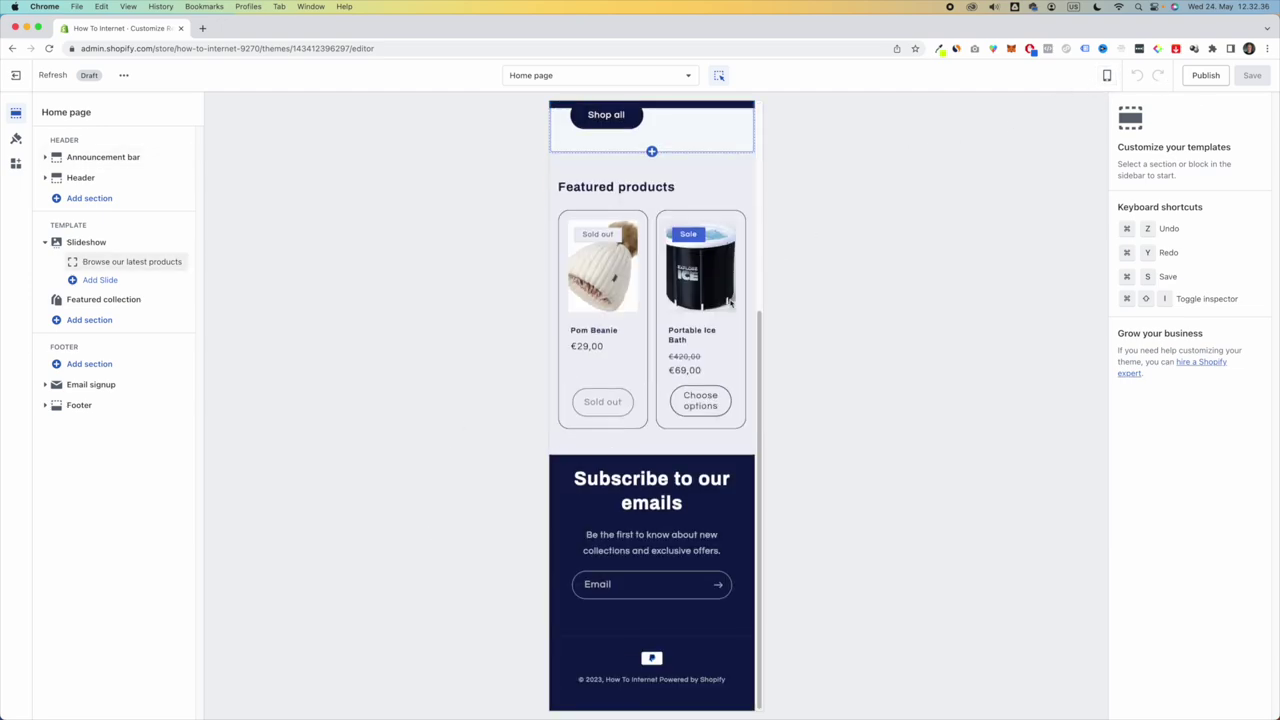
pyautogui.scroll(5, 729, 302)
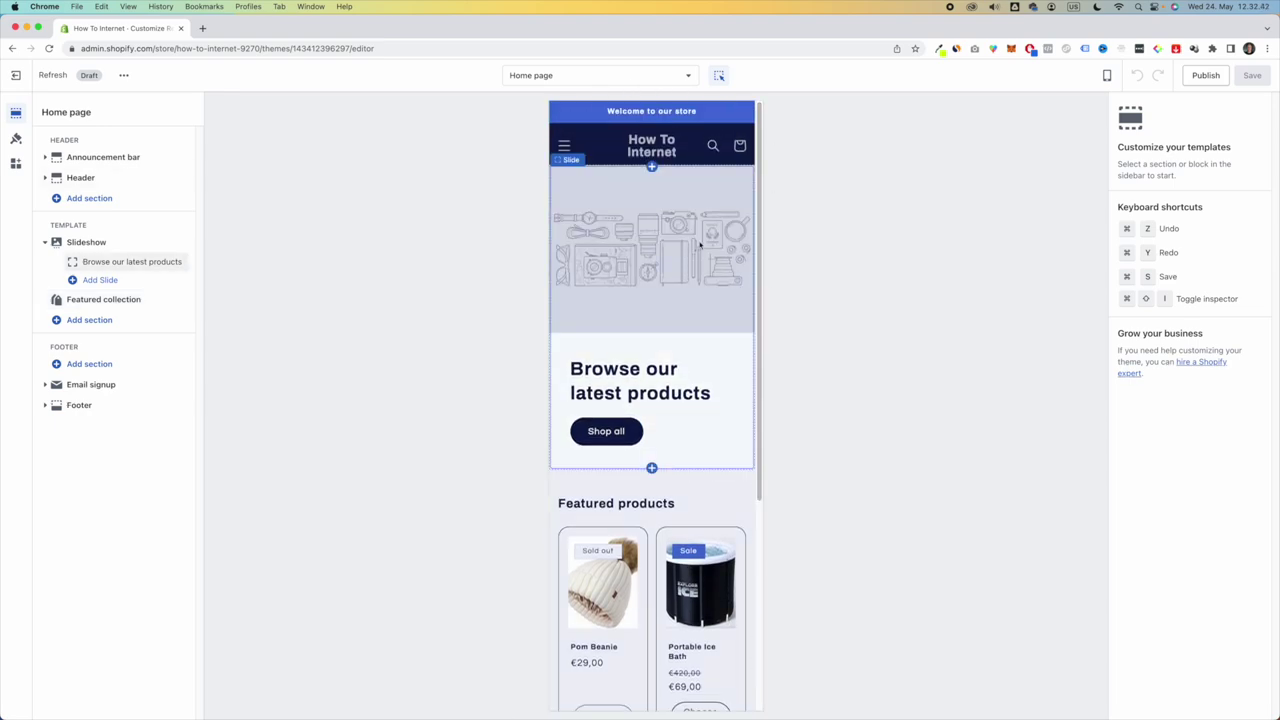
# - Compare the home page in the desktop preview, then return to the mobile preview
pyautogui.click(1107, 75)
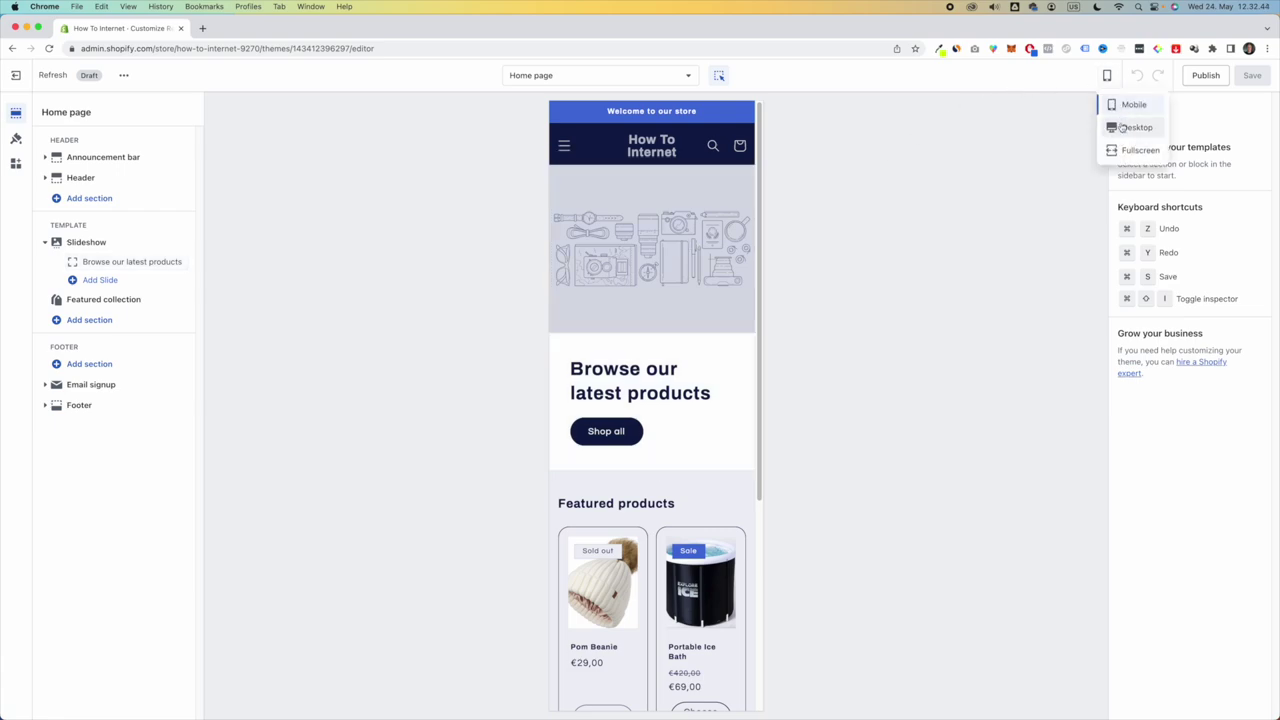
pyautogui.click(1120, 126)
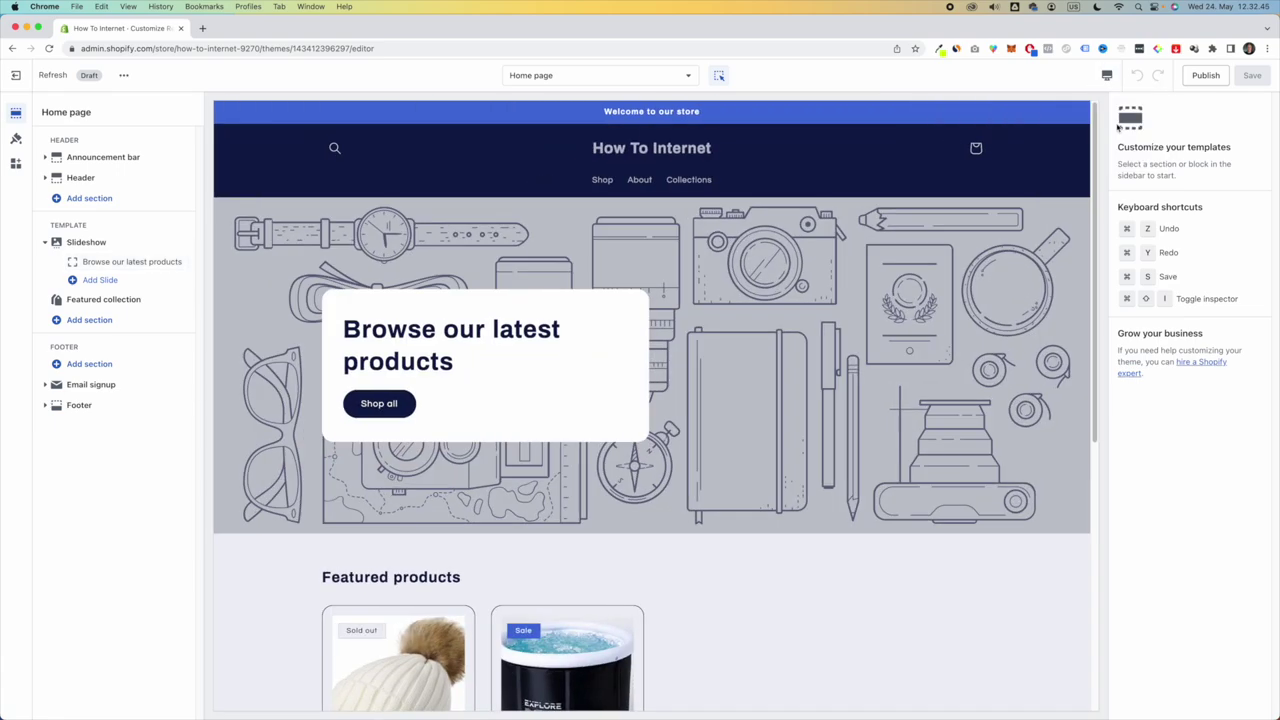
pyautogui.click(1107, 75)
pyautogui.click(1130, 104)
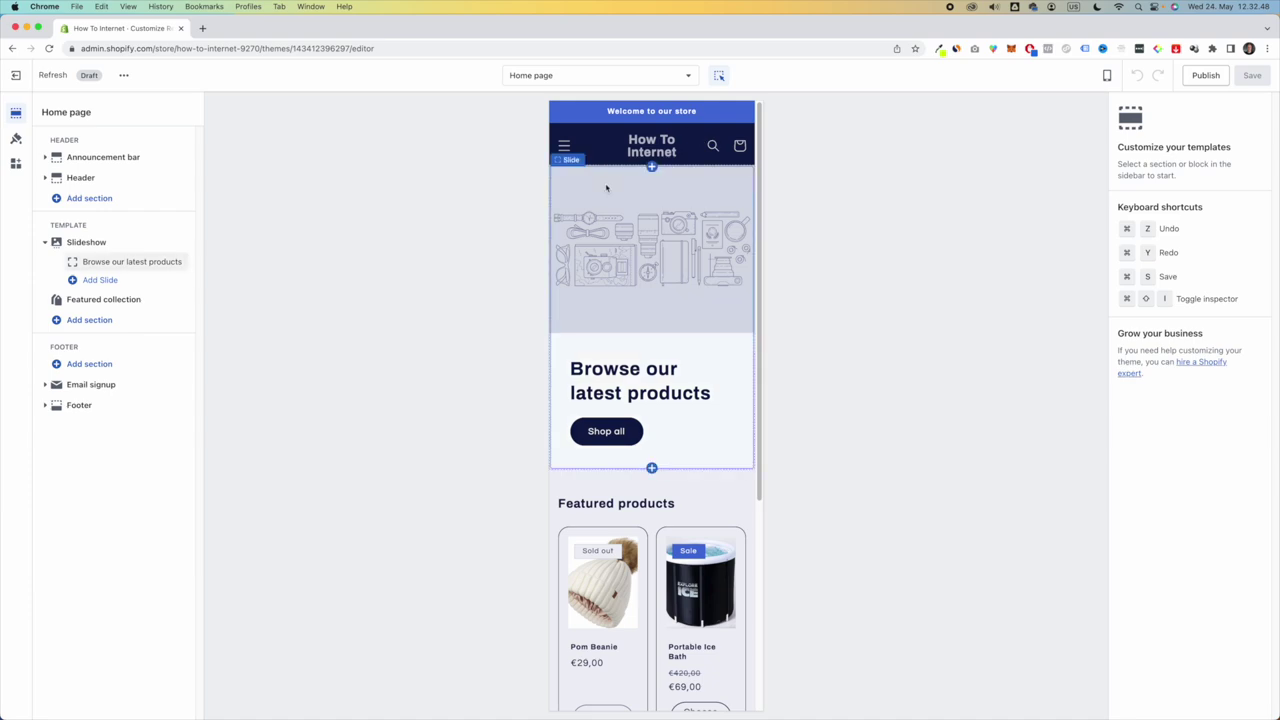
# - Switch the editor from the home page to the default product template
pyautogui.click(534, 80)
pyautogui.click(553, 164)
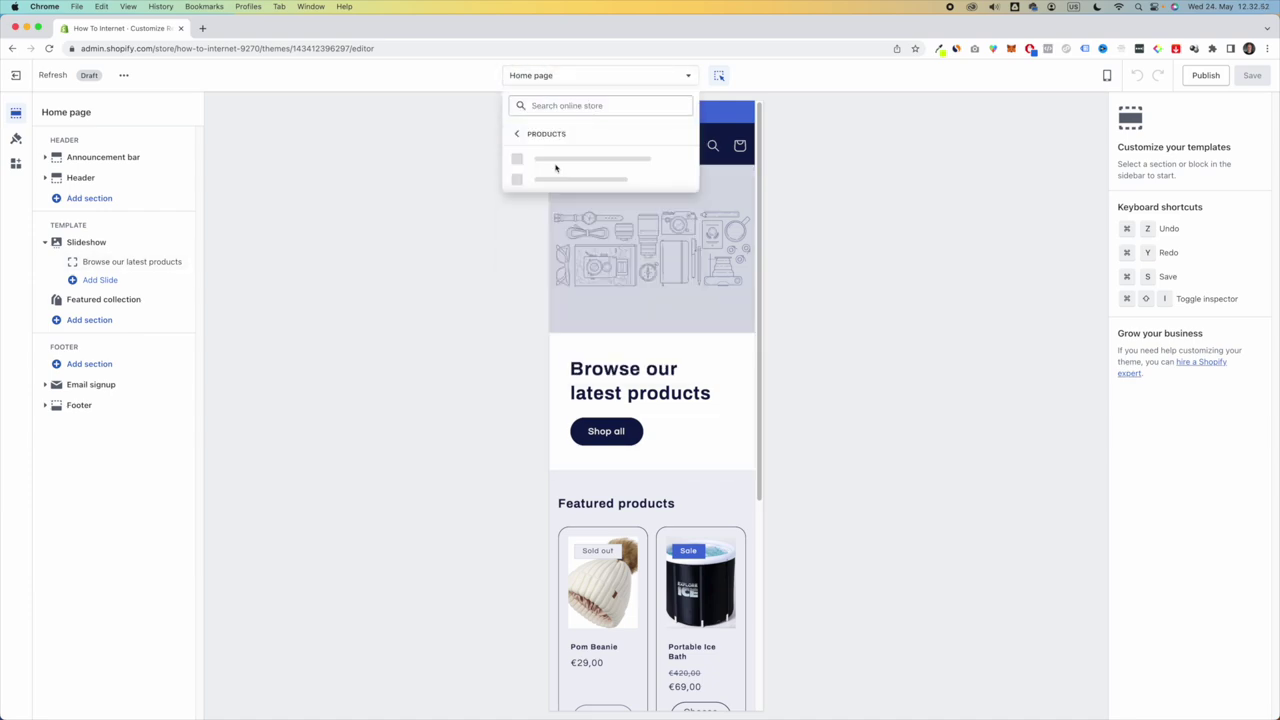
pyautogui.click(563, 166)
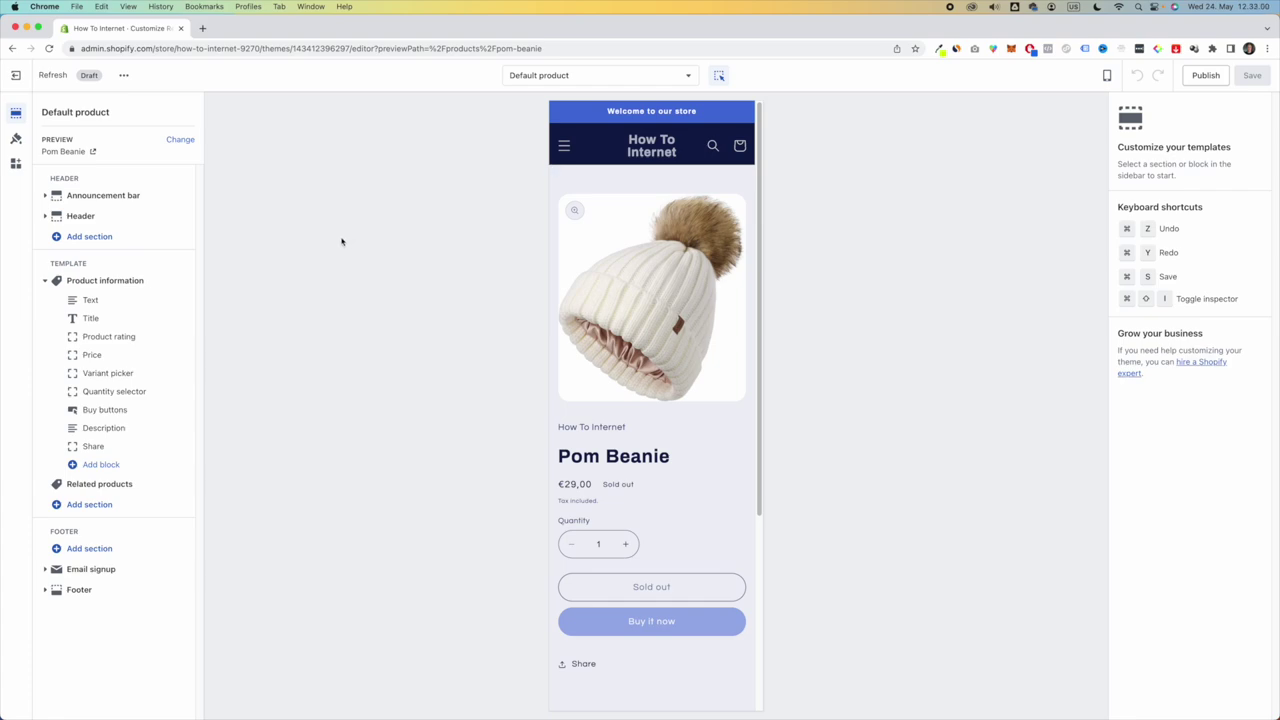
# - Open the Portable Ice Bath product through the preview's Shop link and examine its product page
pyautogui.click(565, 146)
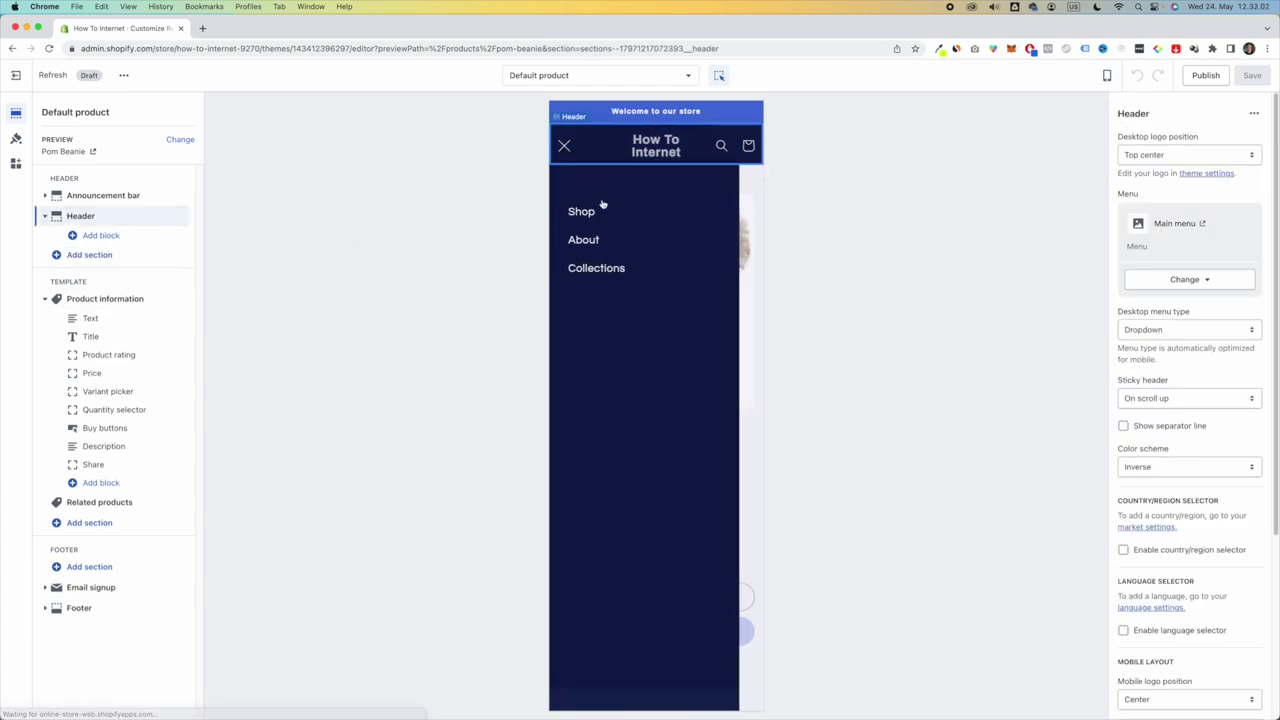
pyautogui.click(582, 212)
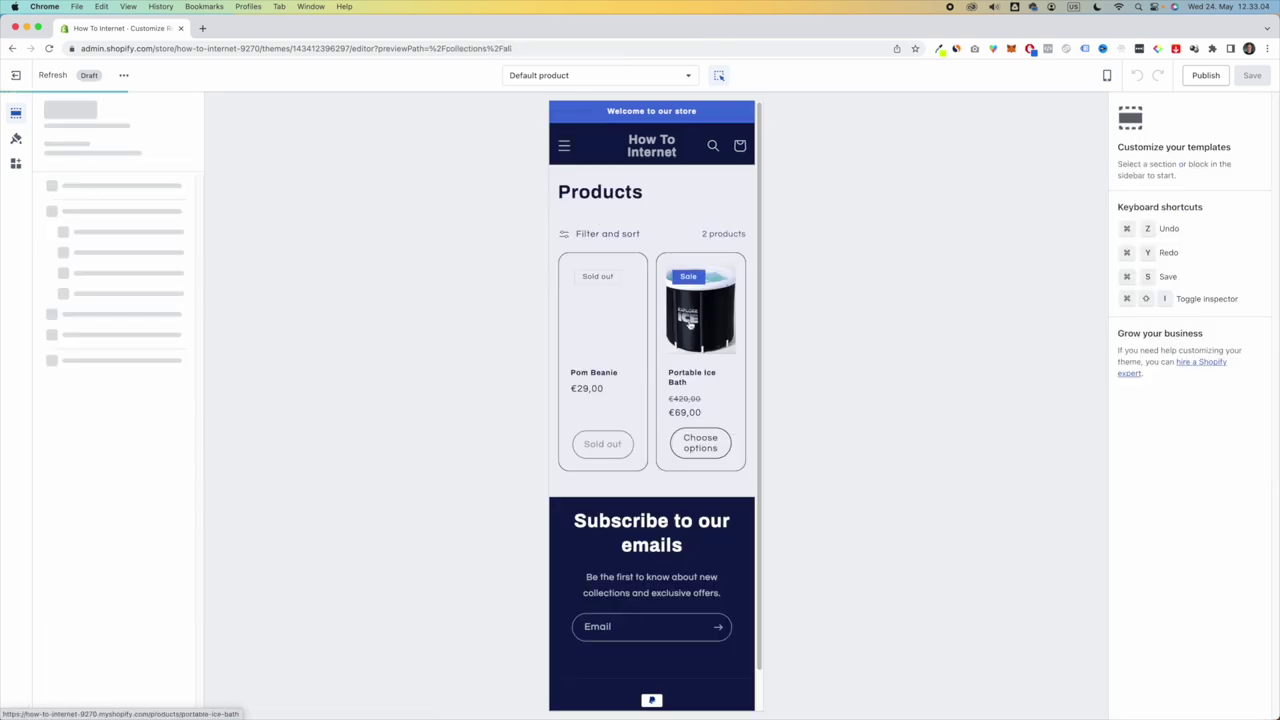
pyautogui.click(707, 322)
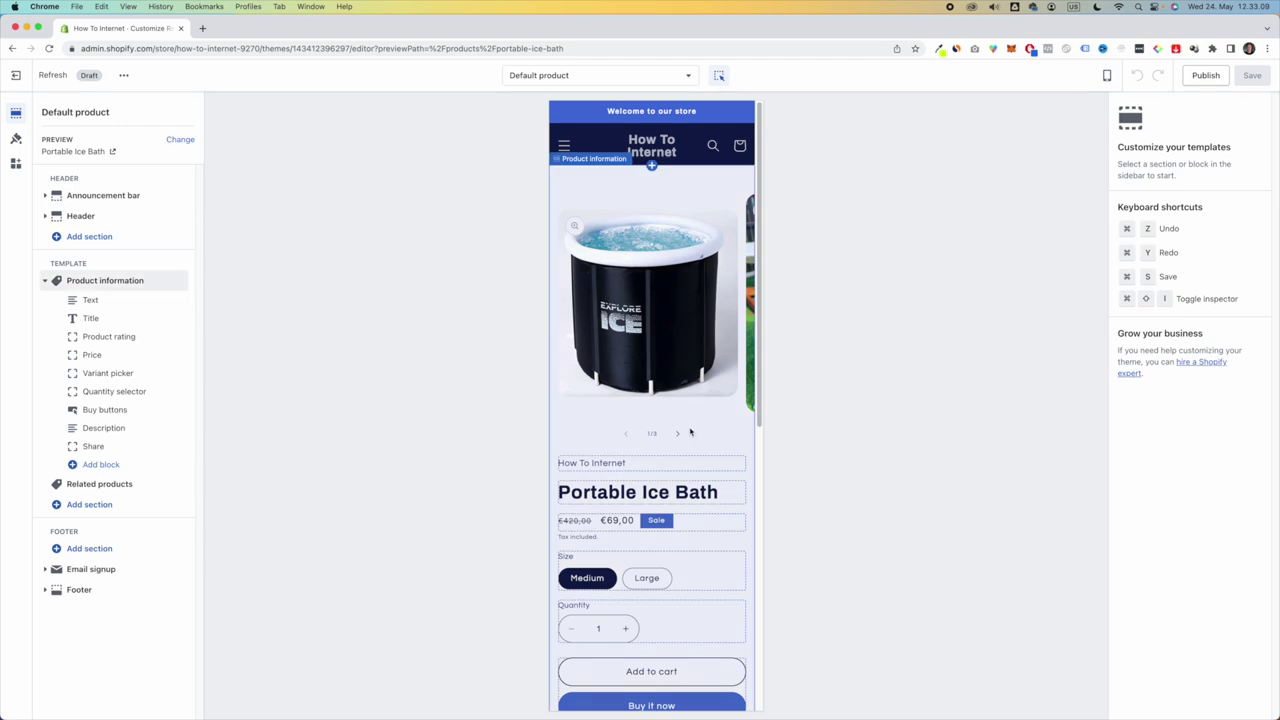
pyautogui.scroll(-3, 660, 420)
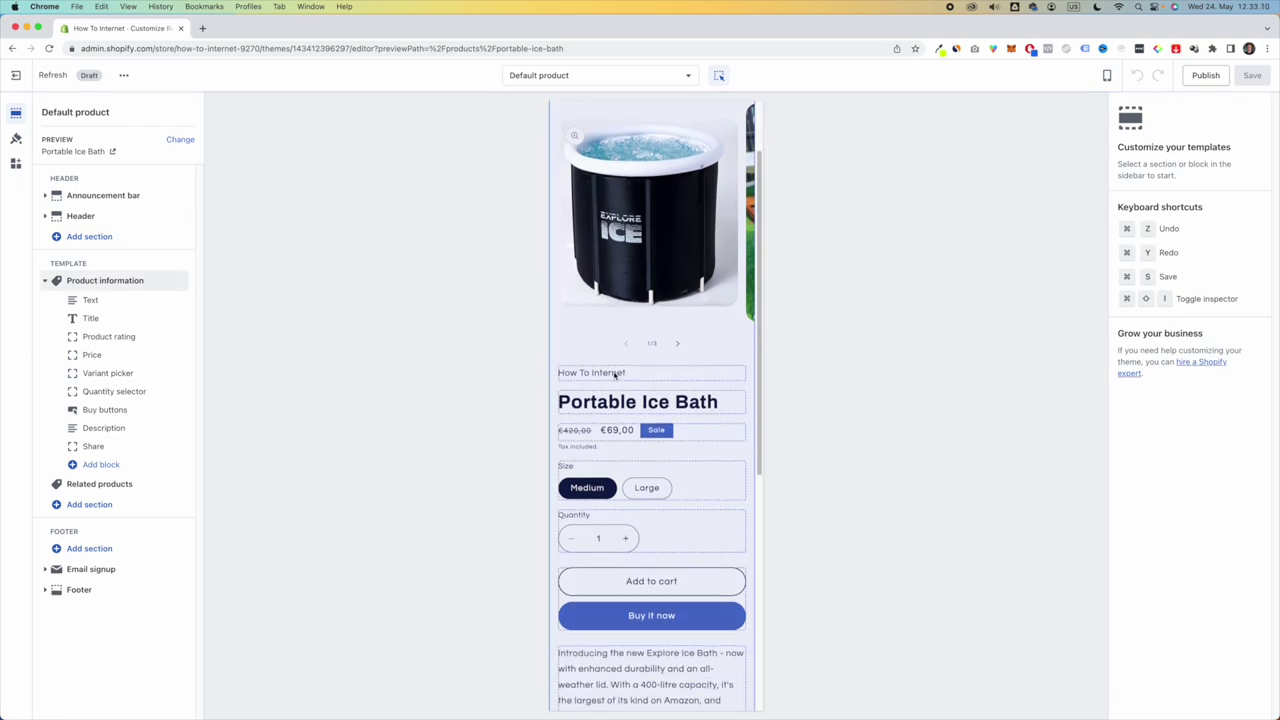
pyautogui.scroll(-3, 616, 376)
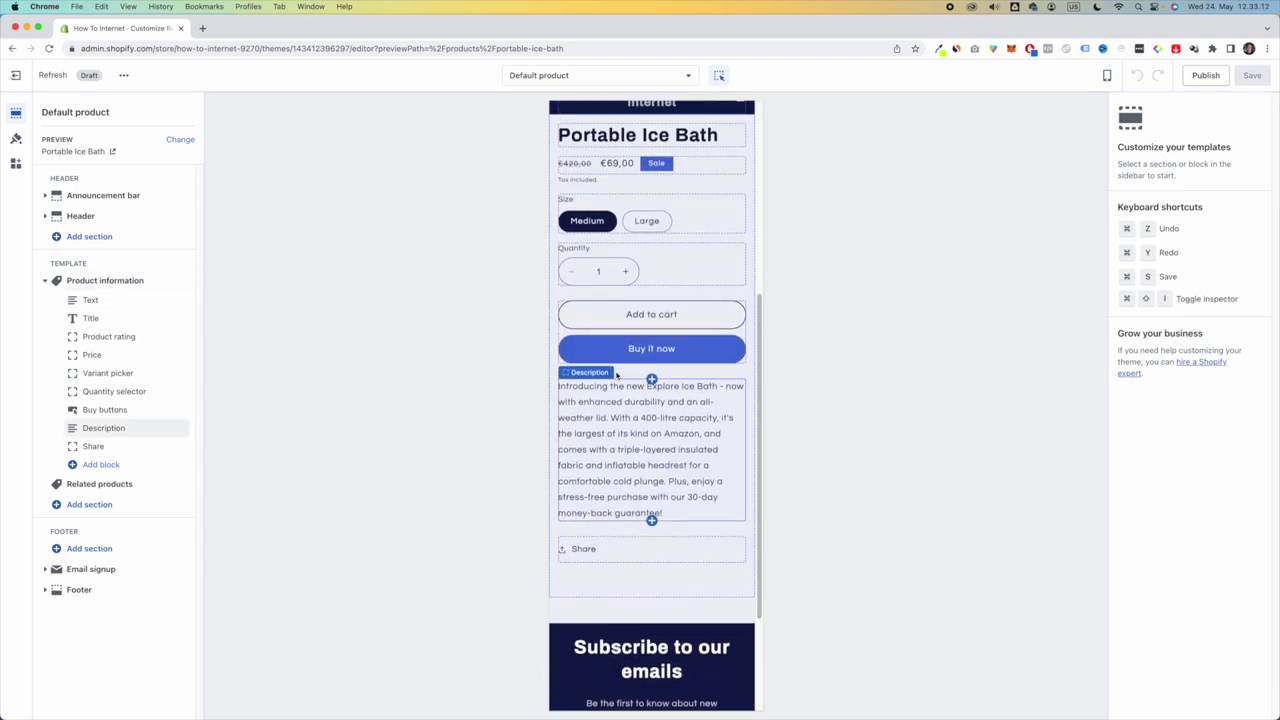
pyautogui.scroll(3, 630, 372)
pyautogui.scroll(-5, 654, 480)
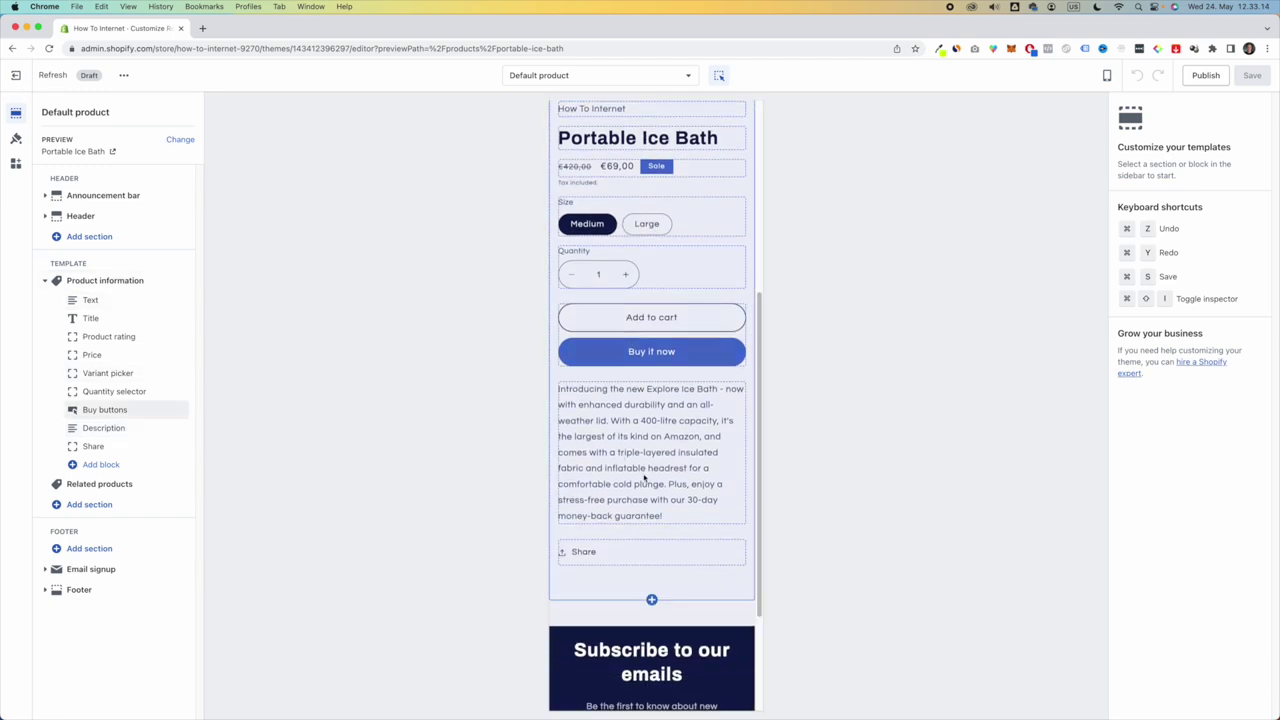
pyautogui.scroll(5, 714, 331)
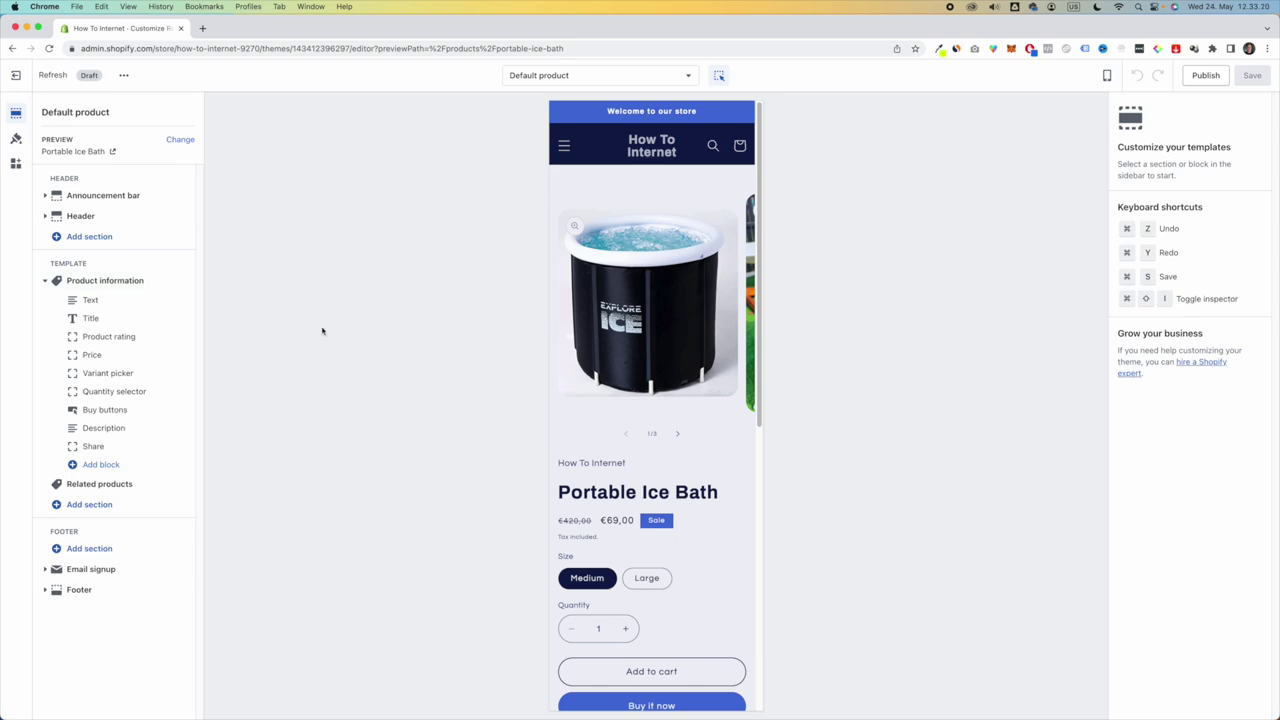
# - Open the logo options in the Refresh theme's settings
pyautogui.click(15, 142)
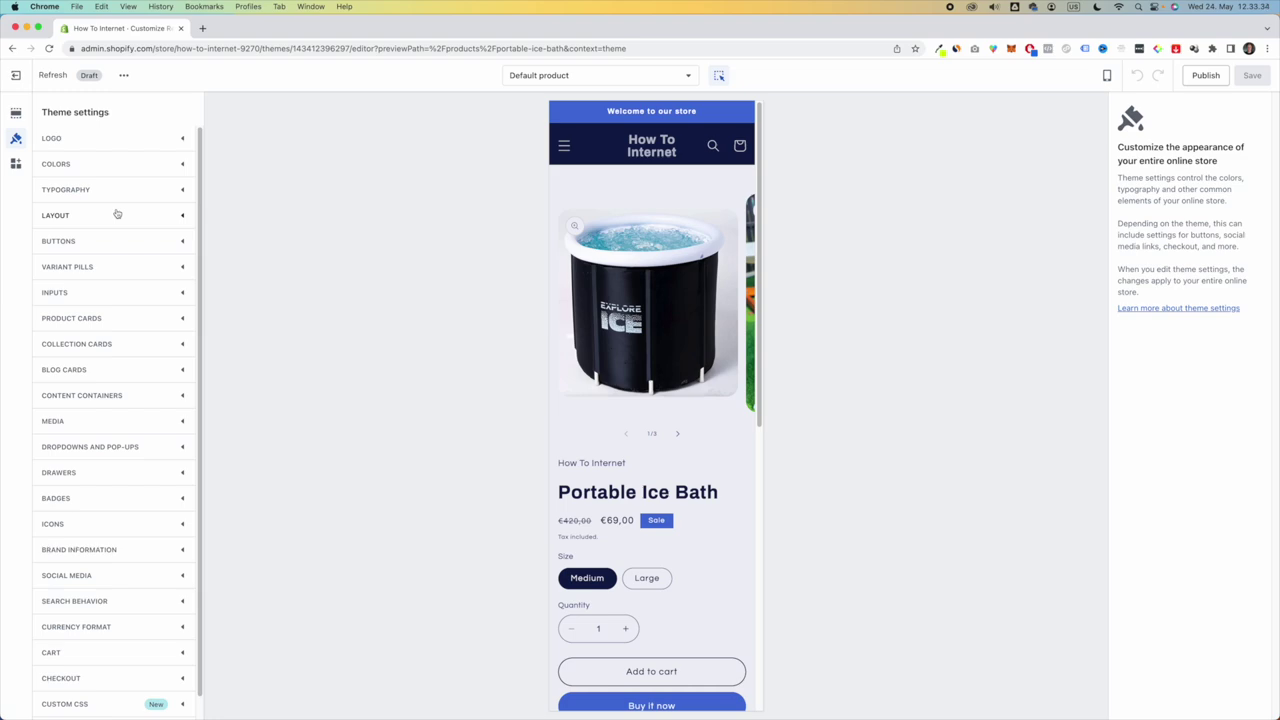
pyautogui.click(182, 139)
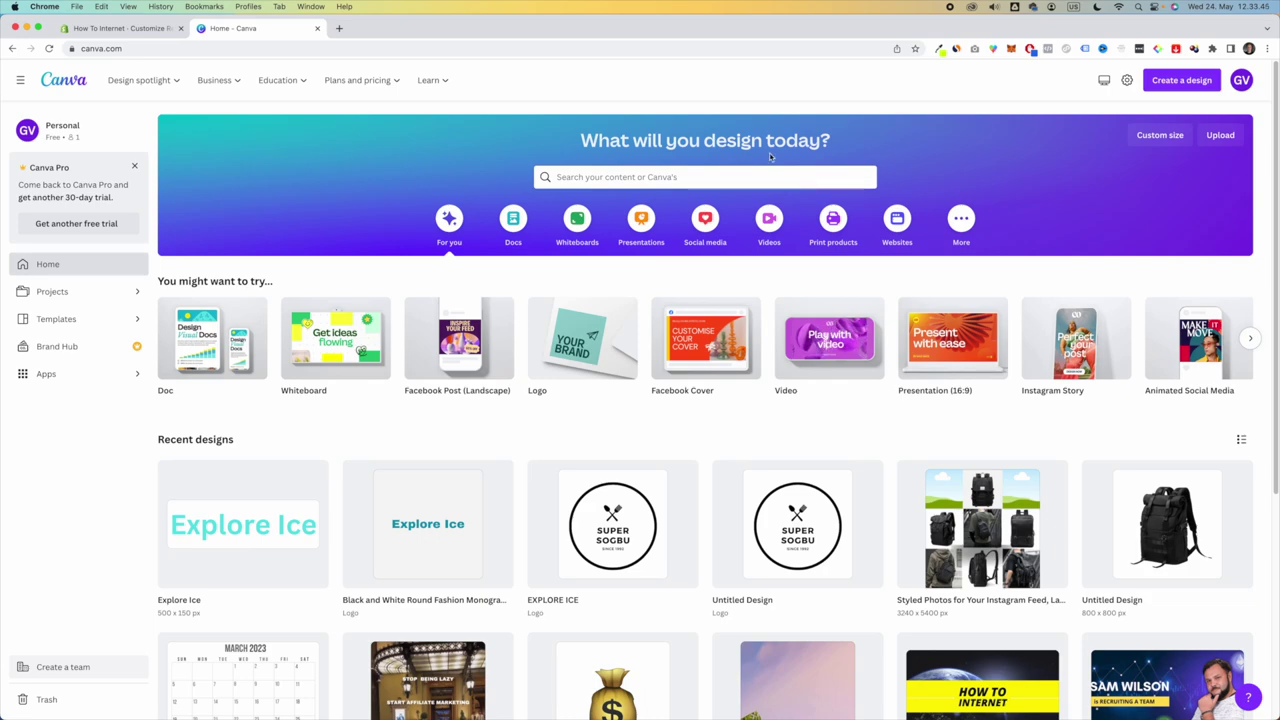
# - Switch to Canva and create a new custom-size design 500 px wide and 100 px high
pyautogui.click(1203, 85)
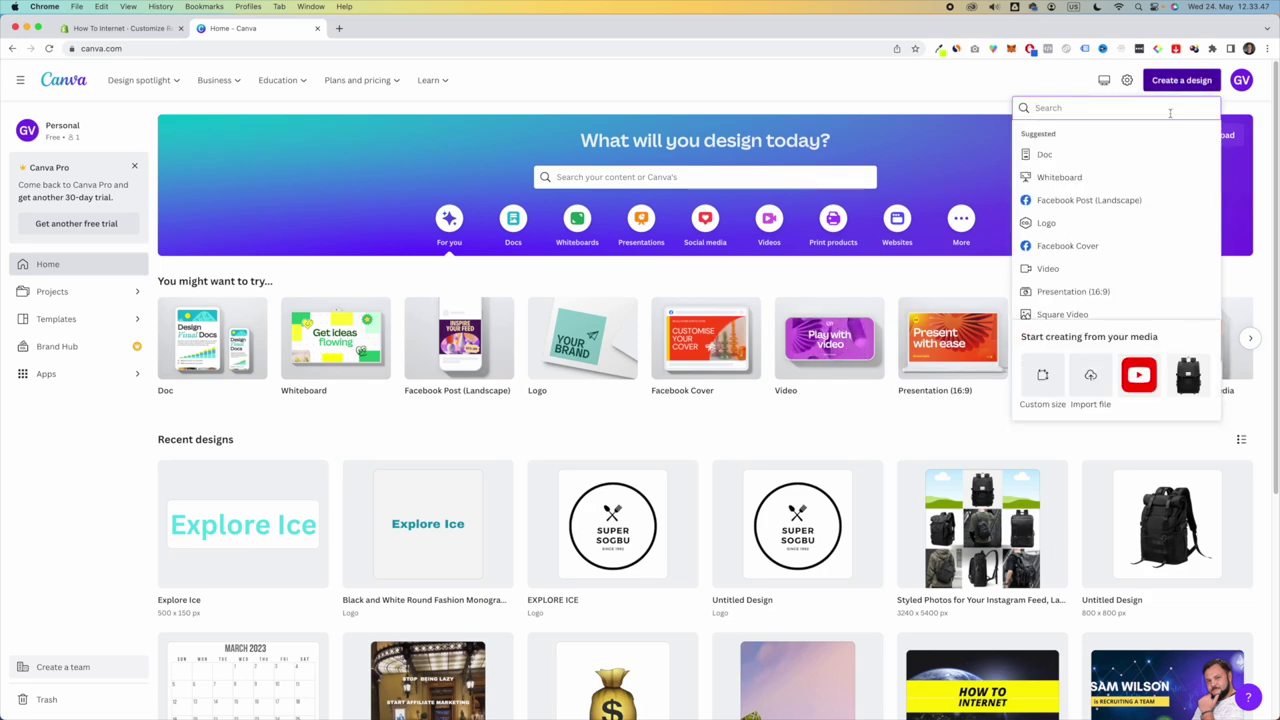
pyautogui.click(1042, 375)
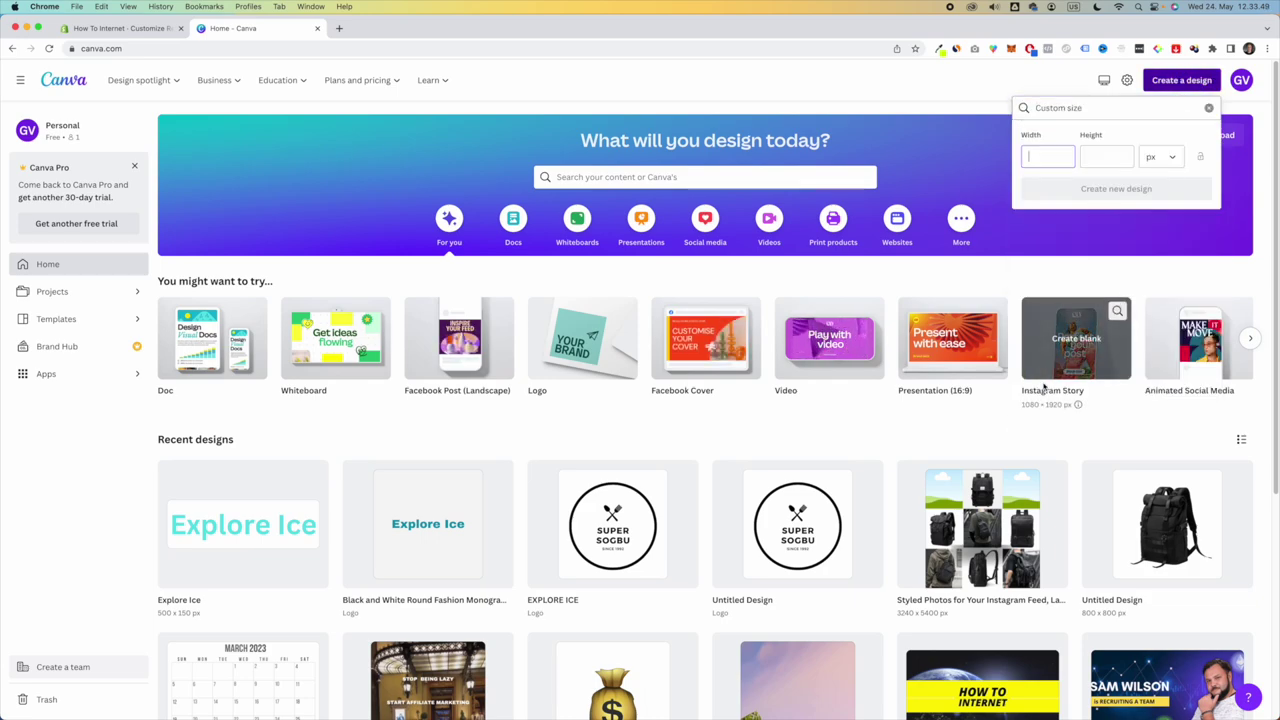
pyautogui.write('500')
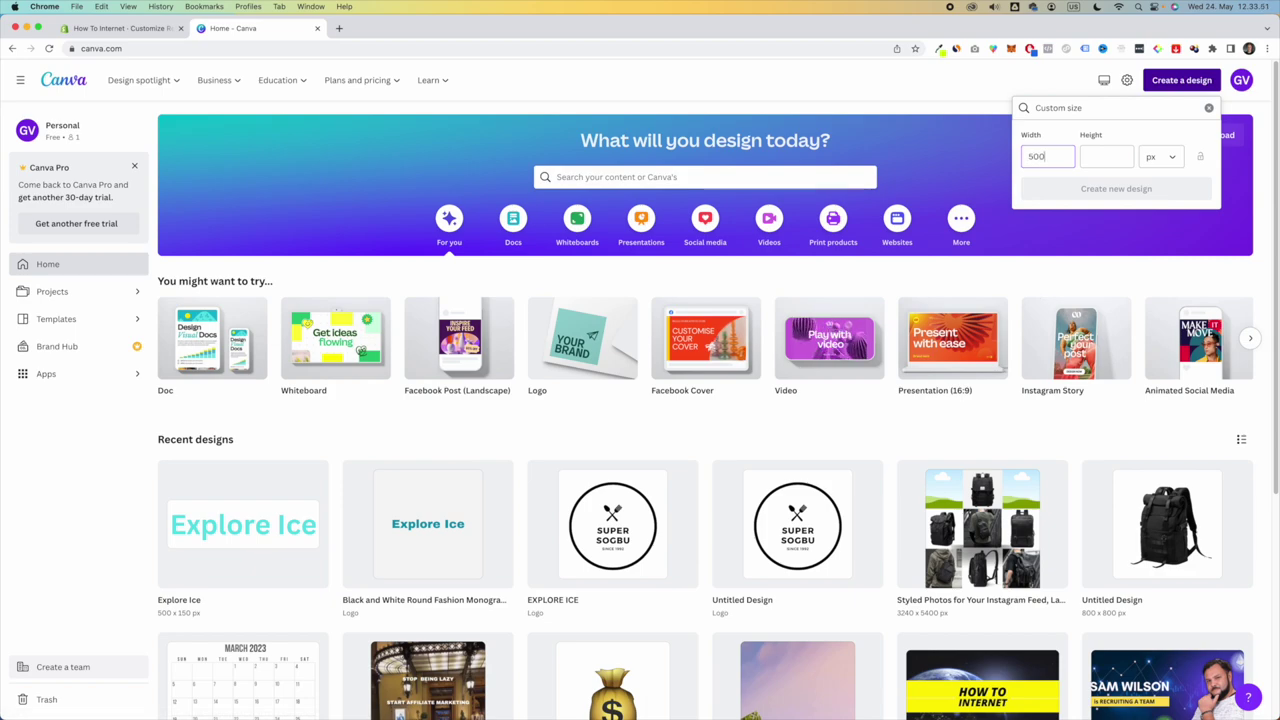
pyautogui.press('Tab')
pyautogui.write('100')
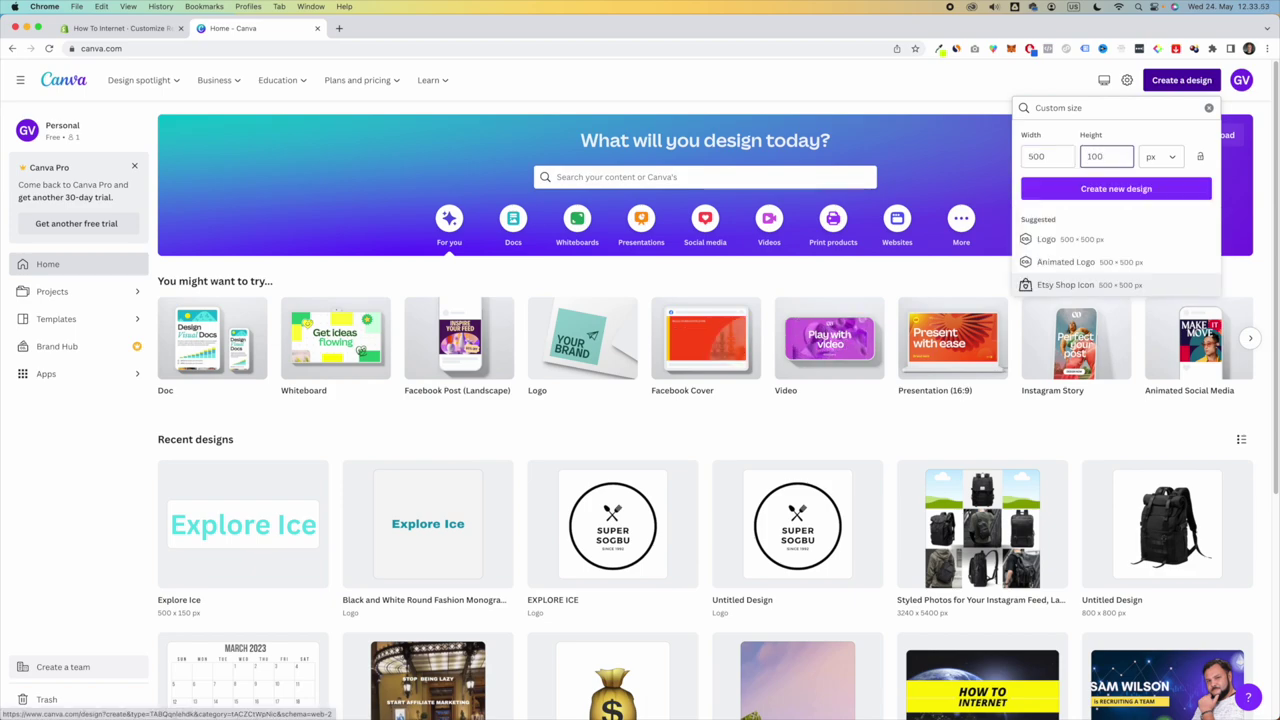
pyautogui.click(1103, 190)
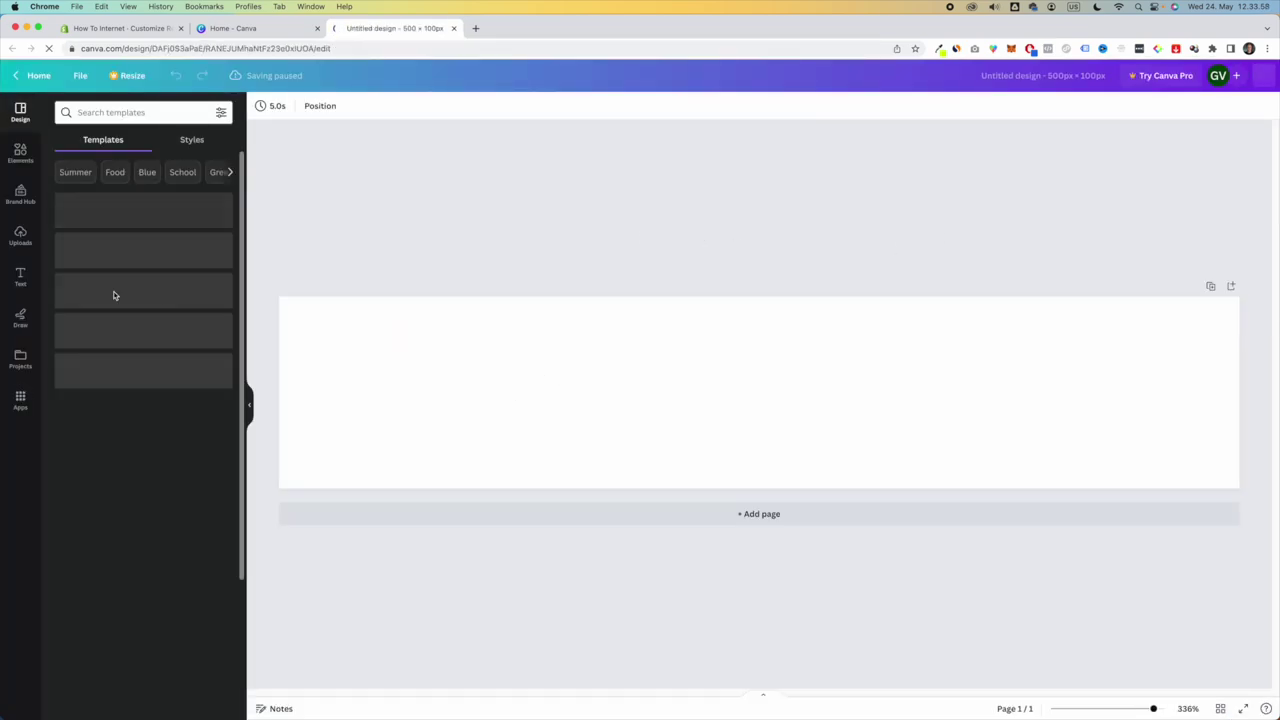
# - Add a heading text box to the blank design and enlarge it to a font size of about 26.1
pyautogui.click(22, 280)
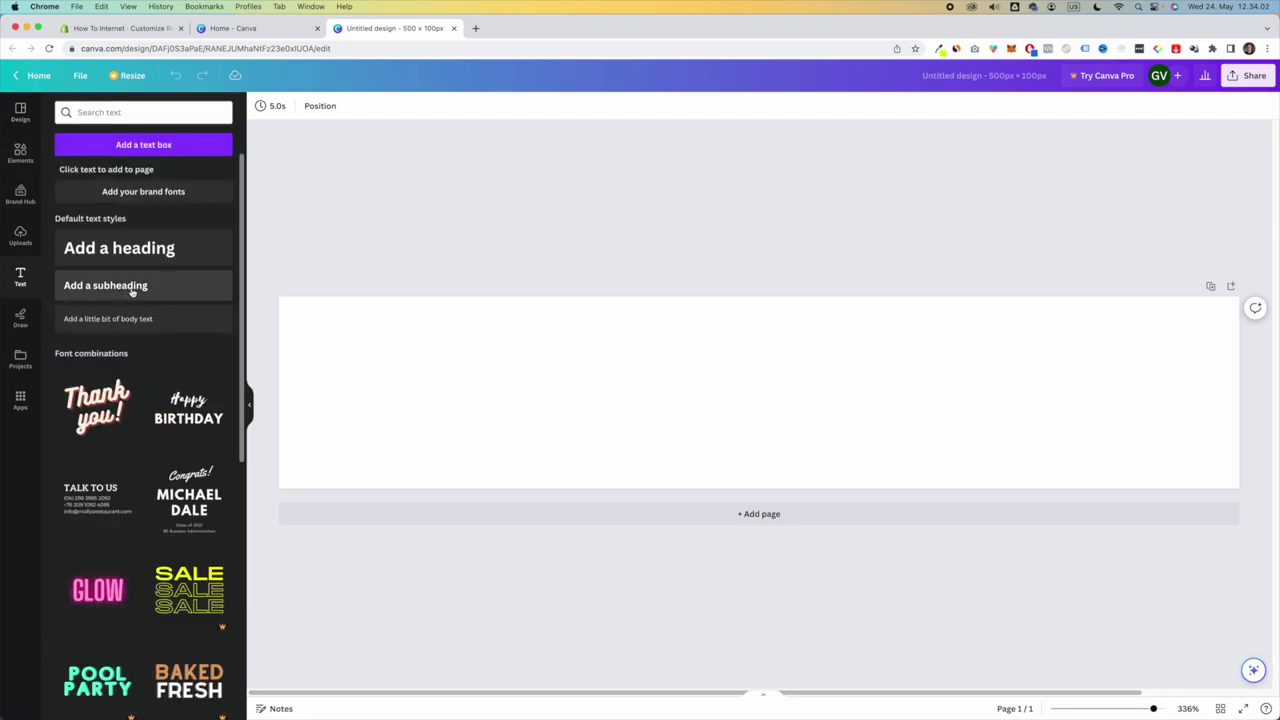
pyautogui.click(135, 247)
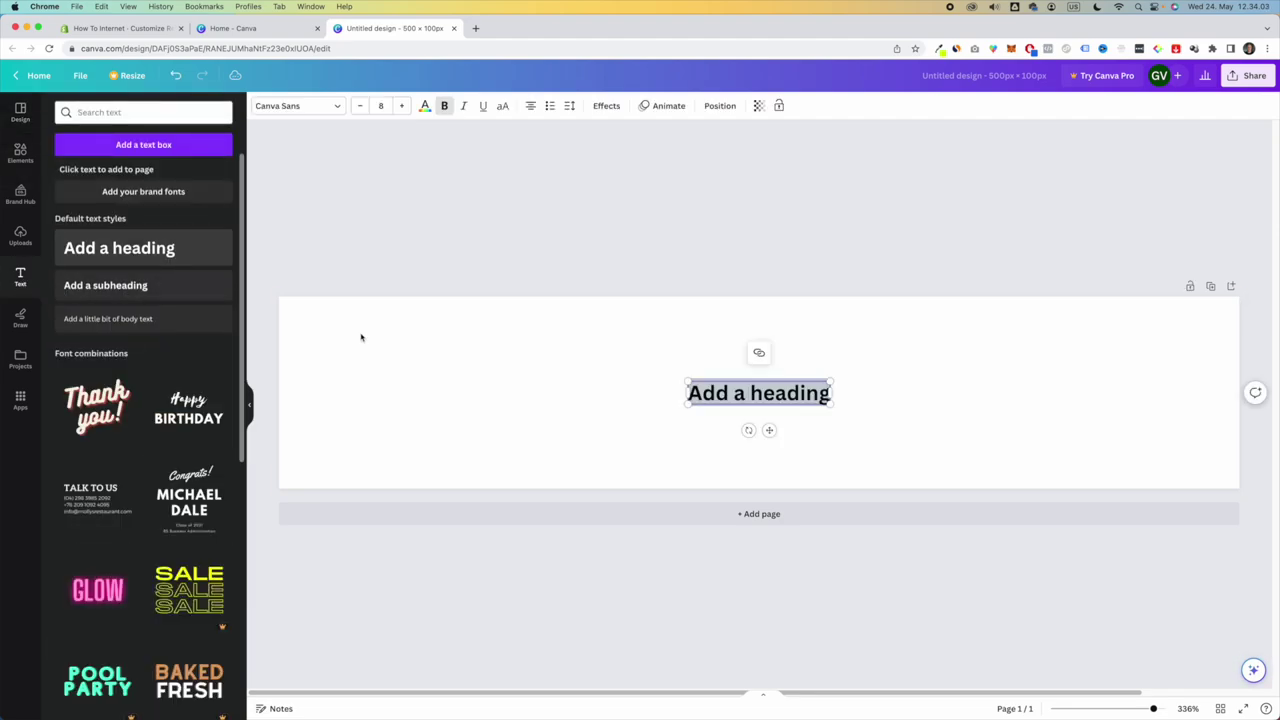
pyautogui.moveTo(831, 405); pyautogui.dragTo(1132, 476)
pyautogui.moveTo(1005, 418); pyautogui.dragTo(823, 418)
pyautogui.click(823, 418)
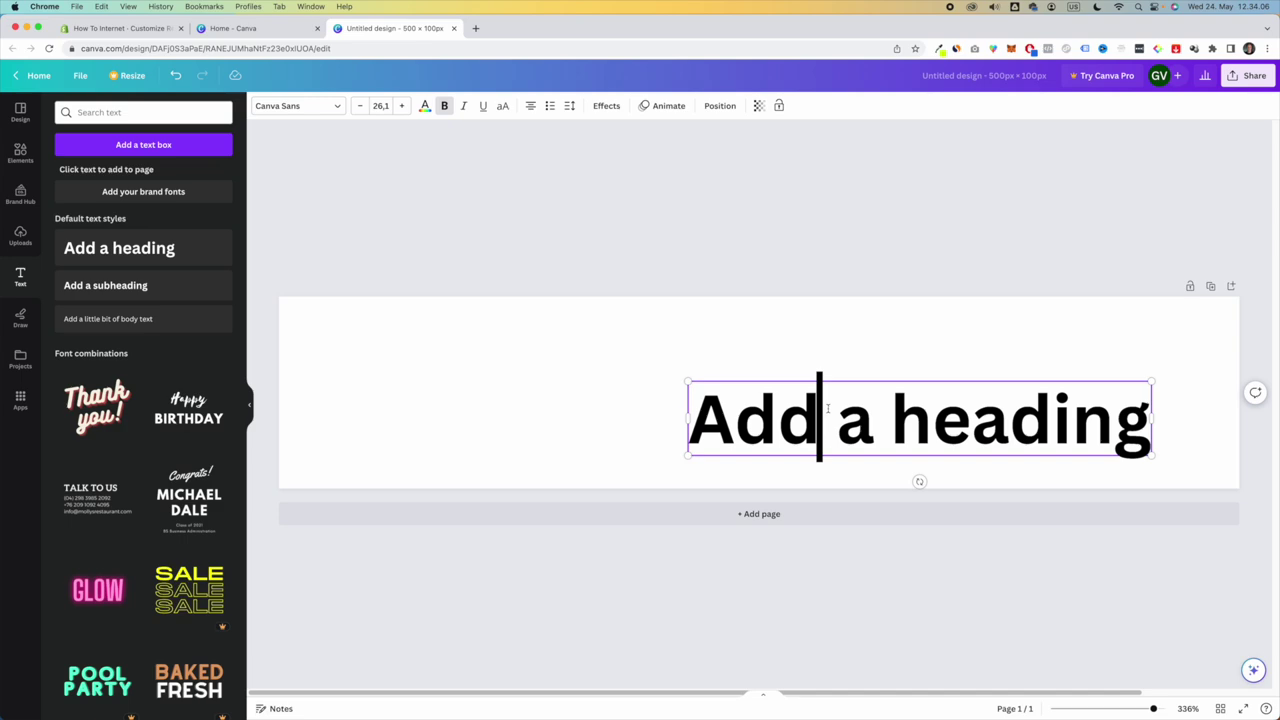
# - Replace the placeholder heading with the text "Explore Ice"
pyautogui.tripleClick(828, 408)
pyautogui.write('Explore')
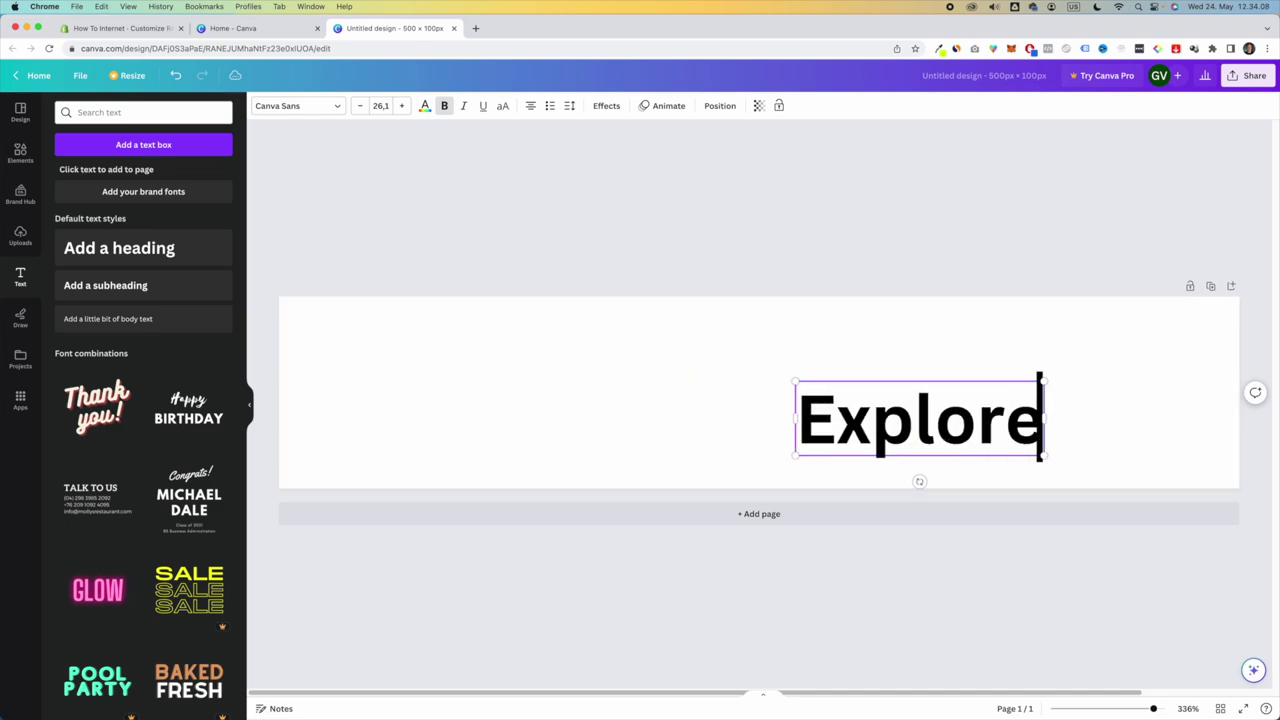
pyautogui.write(' Ide')
pyautogui.click(914, 360)
pyautogui.click(945, 424)
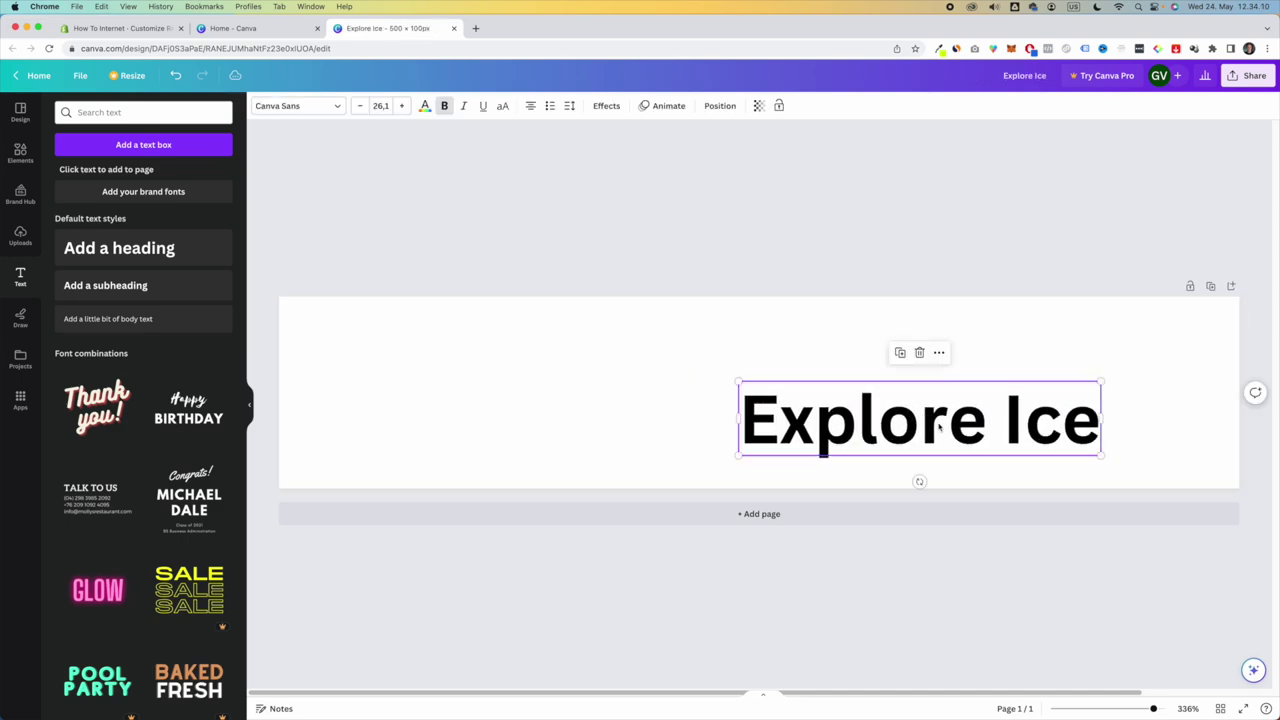
# - Enlarge the Explore Ice text to a font size of about 53 and center it across the canvas
pyautogui.moveTo(945, 424); pyautogui.dragTo(497, 359)
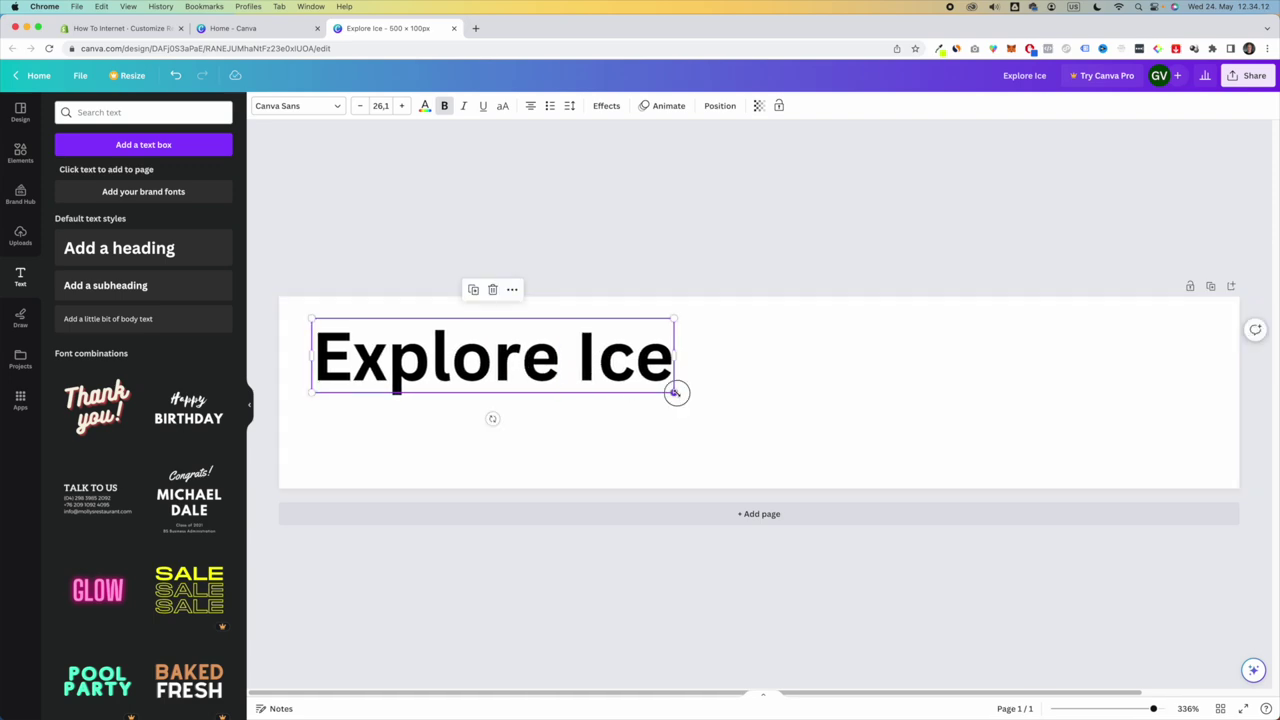
pyautogui.moveTo(676, 391); pyautogui.dragTo(1054, 460)
pyautogui.moveTo(982, 423); pyautogui.dragTo(1051, 427)
pyautogui.click(966, 260)
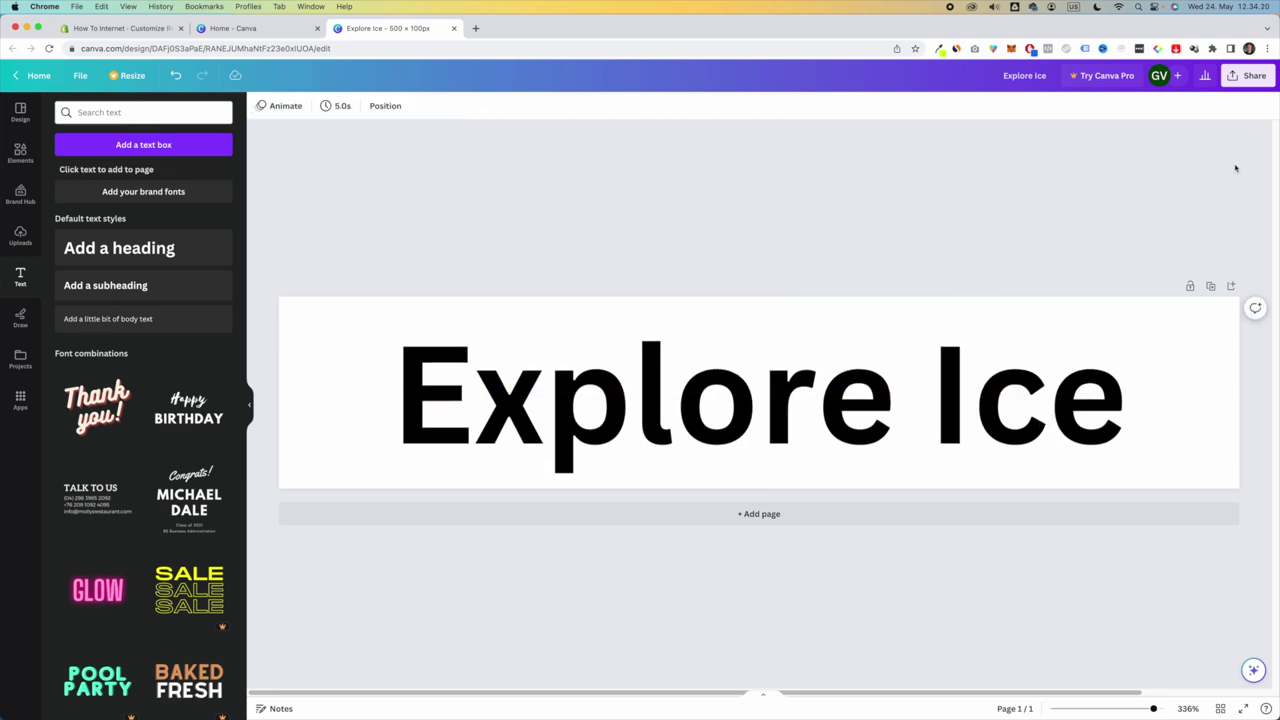
# - Download the Explore Ice design as a PNG file
pyautogui.click(1246, 78)
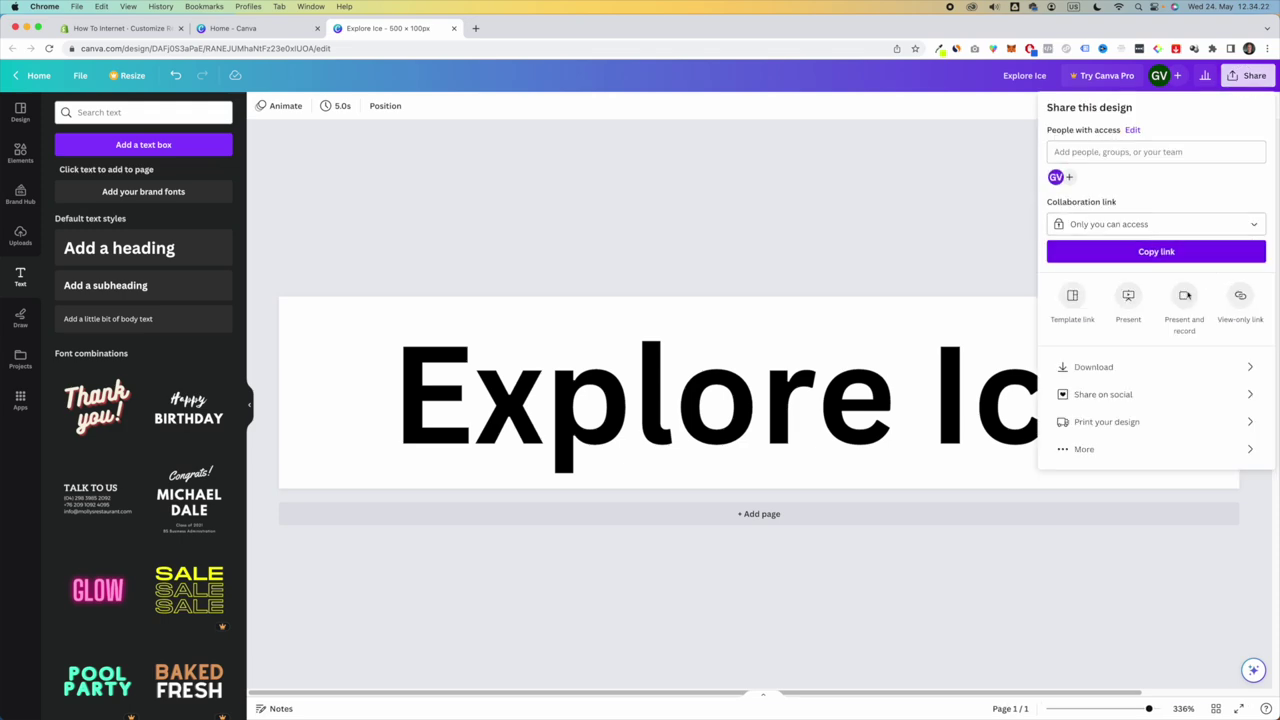
pyautogui.click(1100, 368)
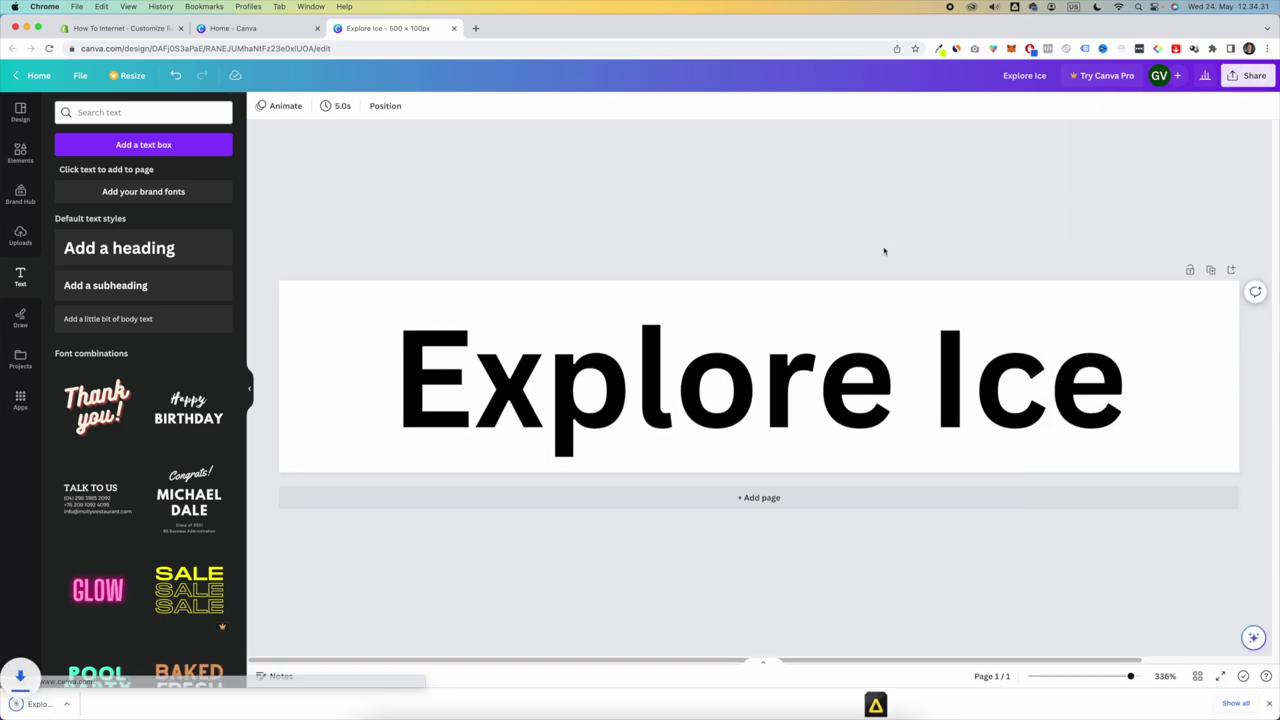
# - Examine the available fonts and the text color options for the Explore Ice text
pyautogui.click(700, 372)
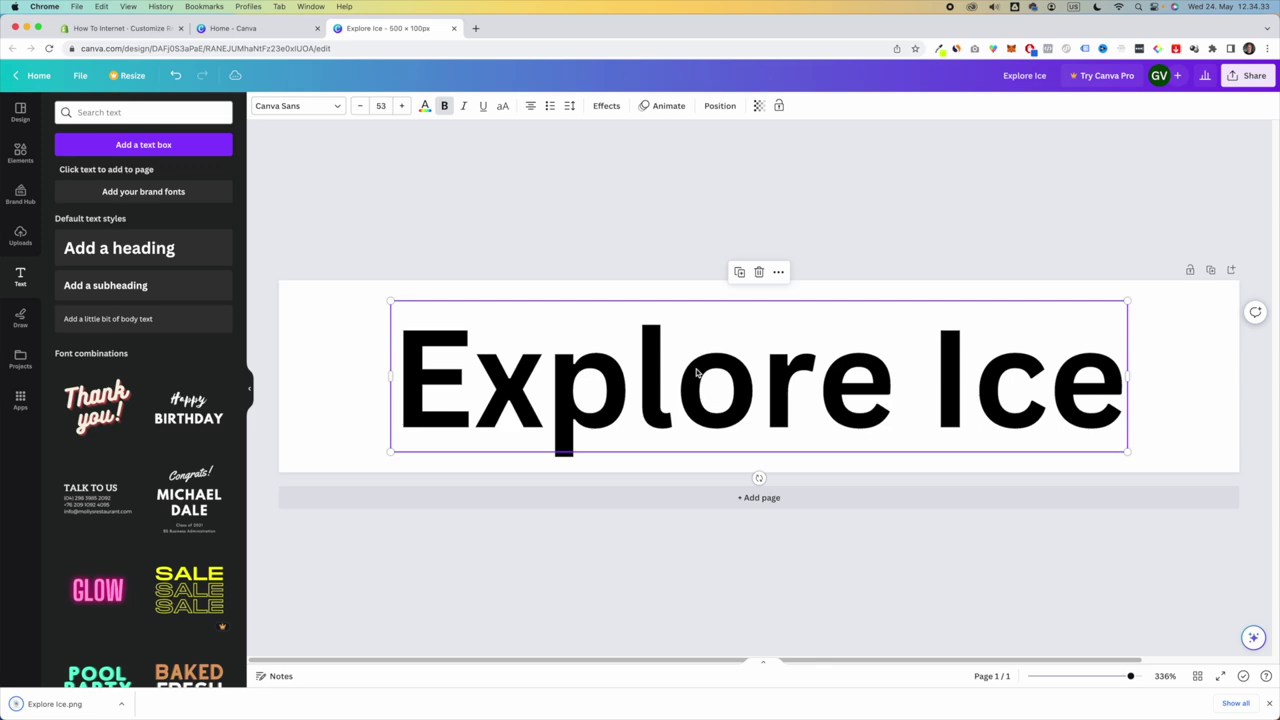
pyautogui.click(338, 104)
pyautogui.scroll(-3, 140, 505)
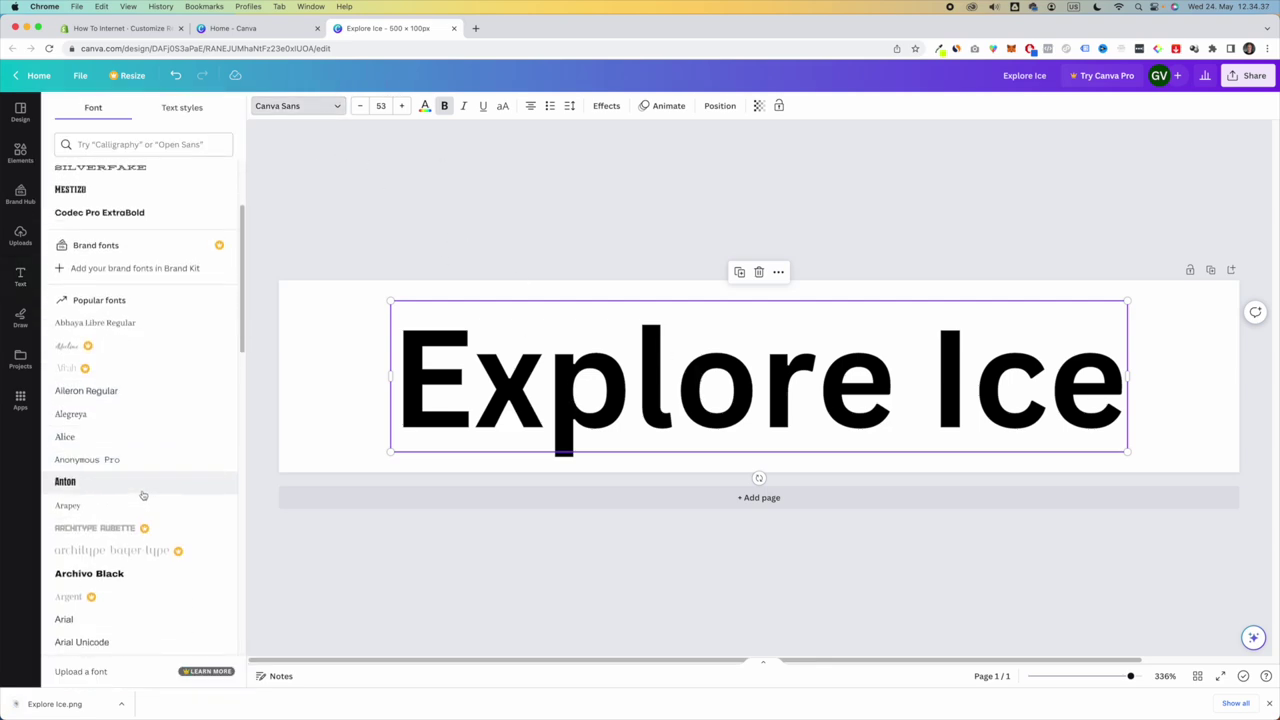
pyautogui.scroll(-1, 120, 550)
pyautogui.scroll(5, 149, 406)
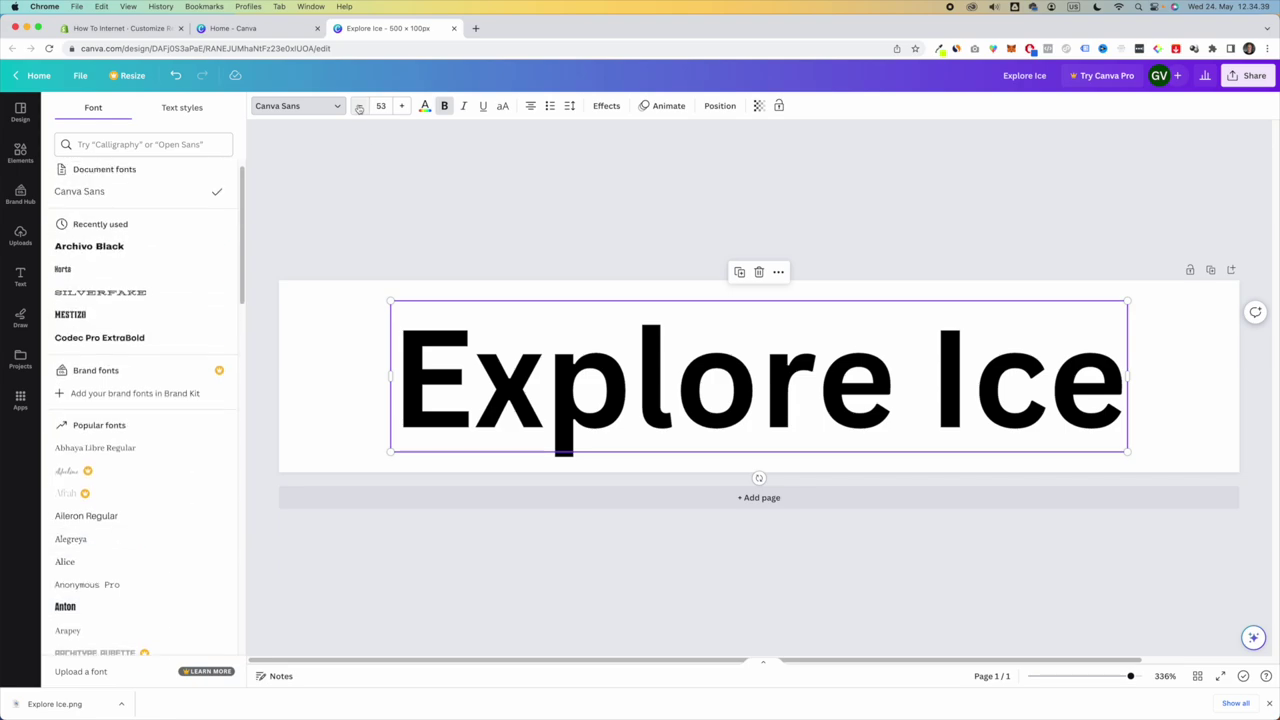
pyautogui.click(300, 105)
pyautogui.click(424, 105)
pyautogui.click(424, 105)
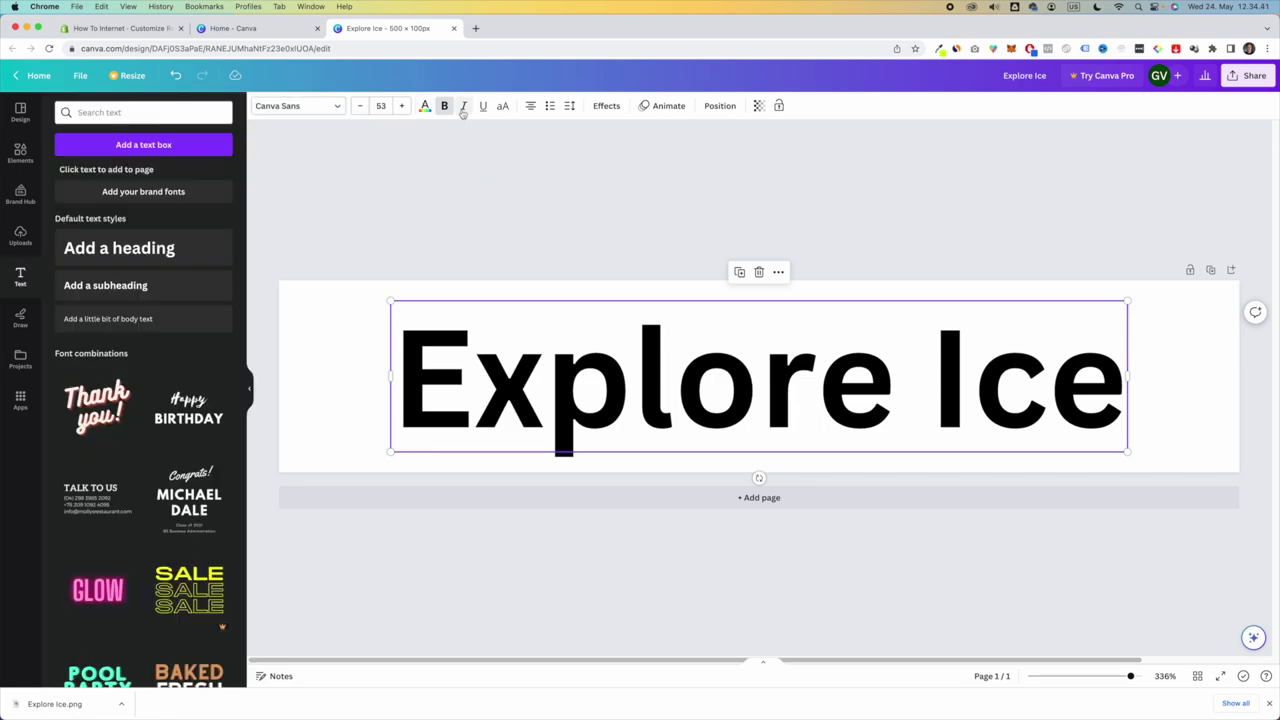
pyautogui.click(542, 216)
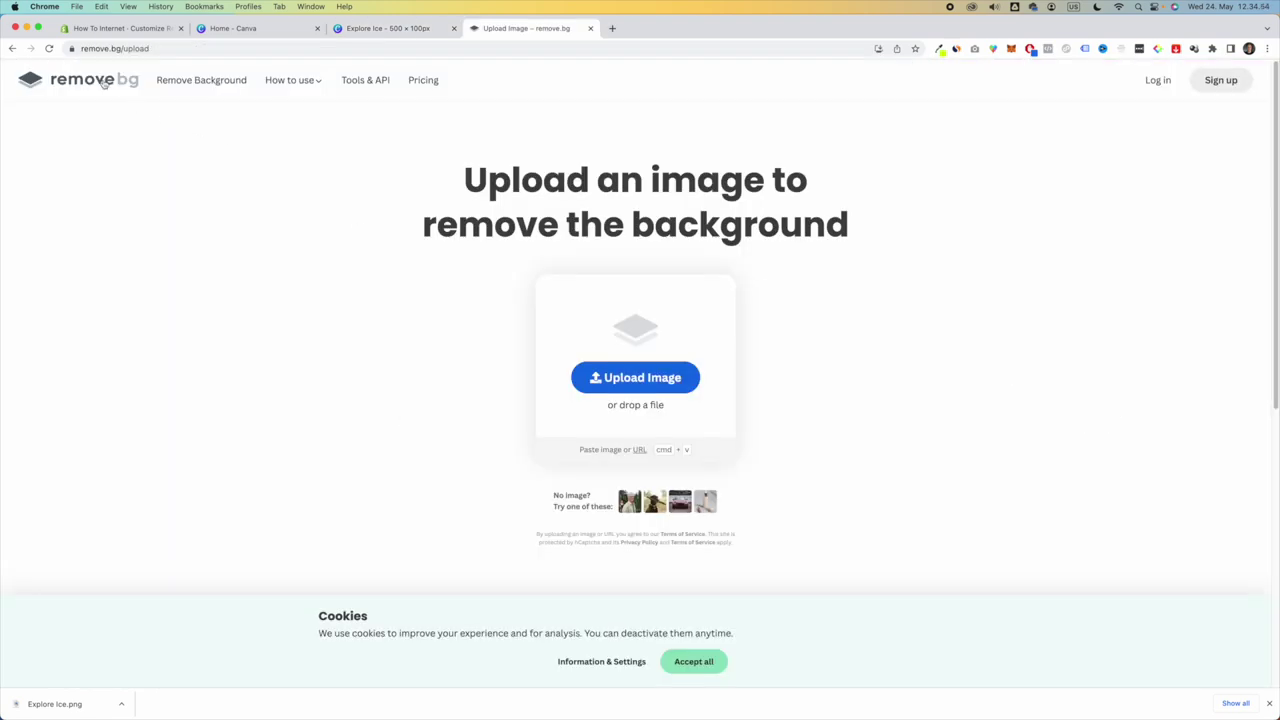
# - Upload Explore Ice.png to remove.bg and download the version with the background removed
pyautogui.click(626, 377)
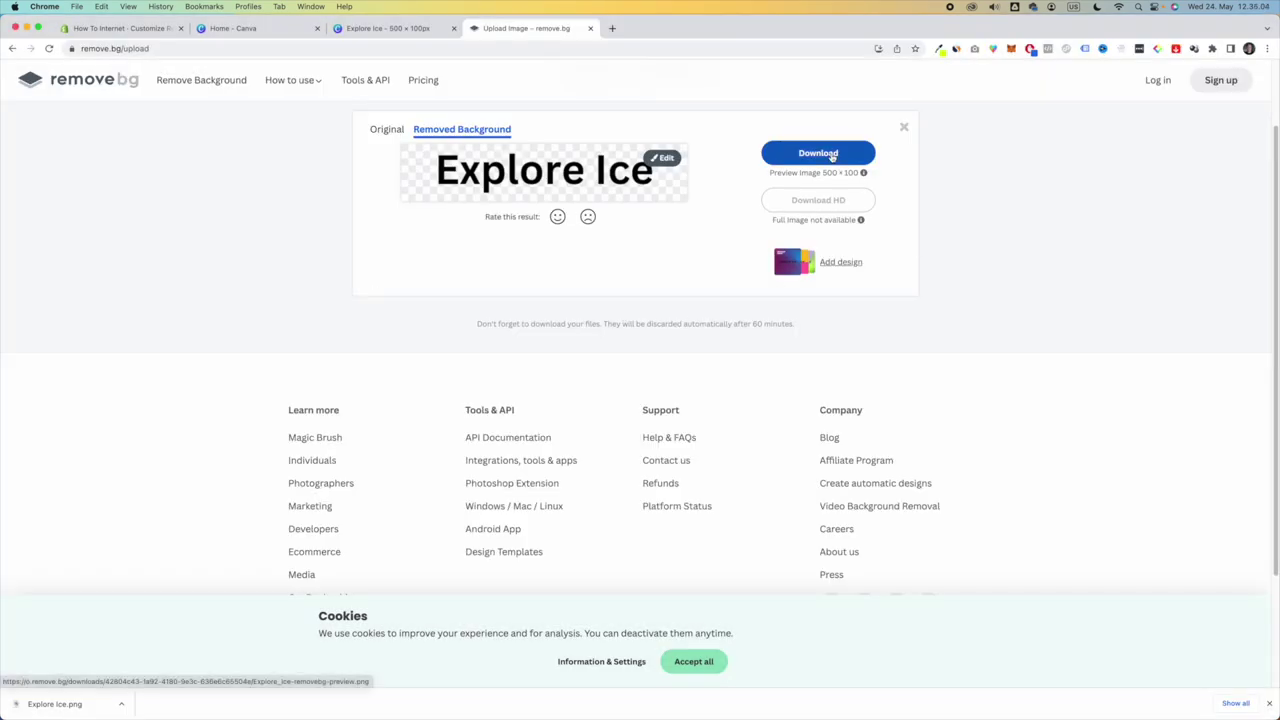
pyautogui.click(831, 157)
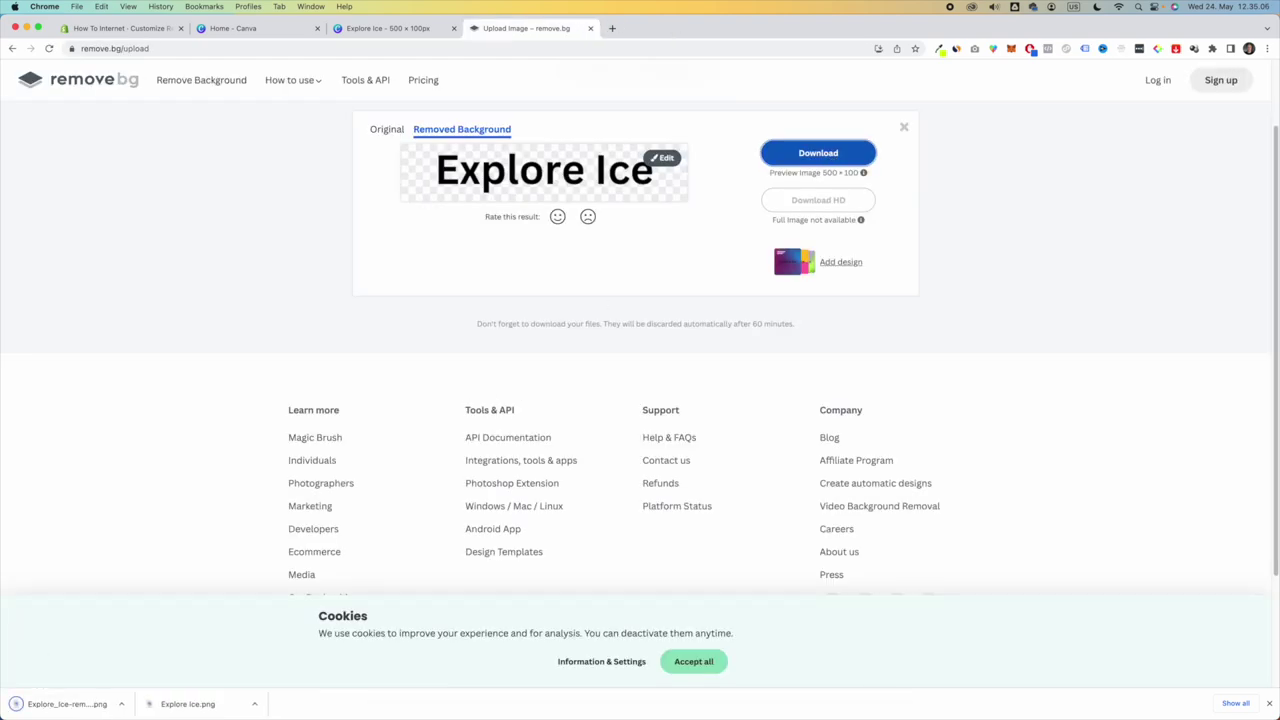
# - Switch to the Shopify theme editor and open the store's image library for the logo
pyautogui.click(145, 30)
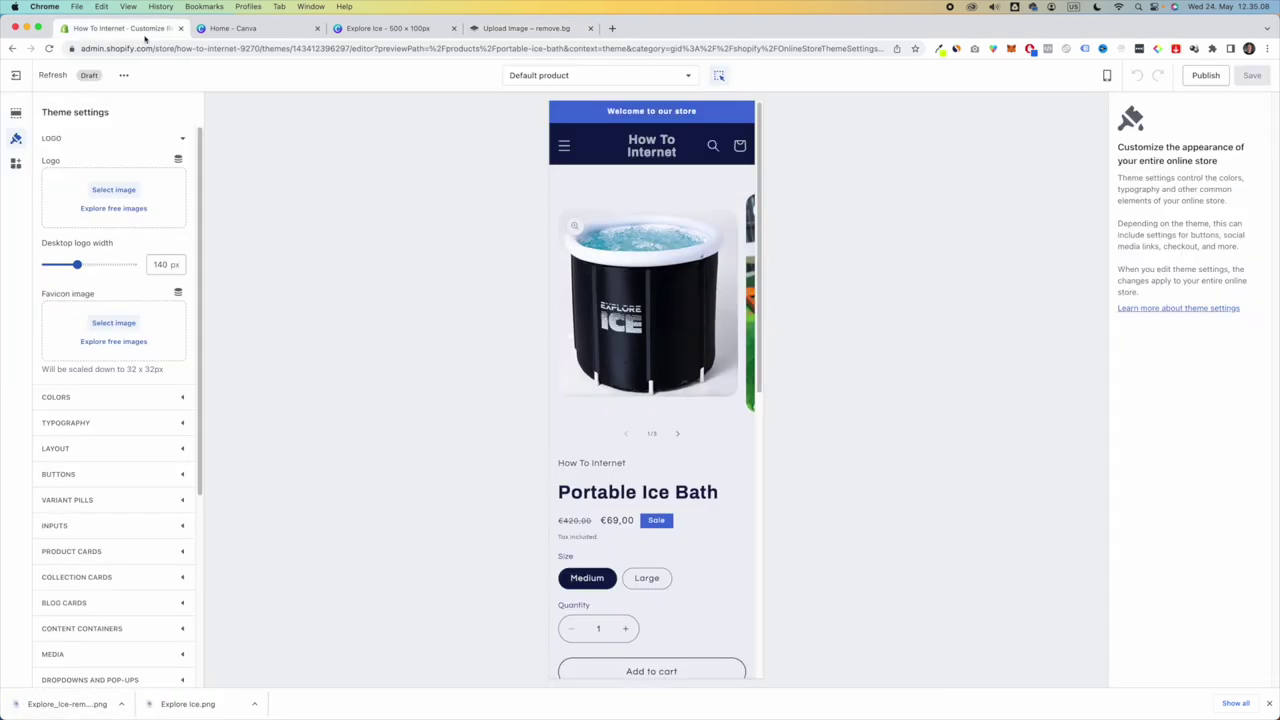
pyautogui.click(79, 198)
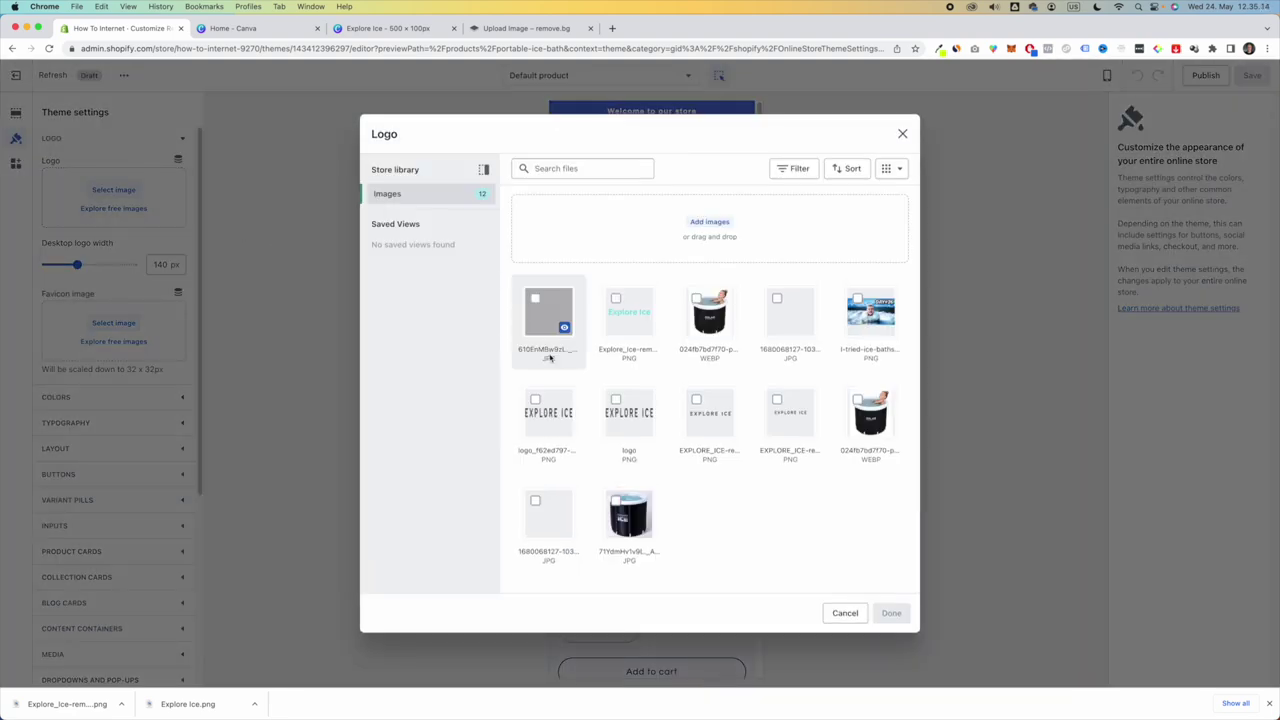
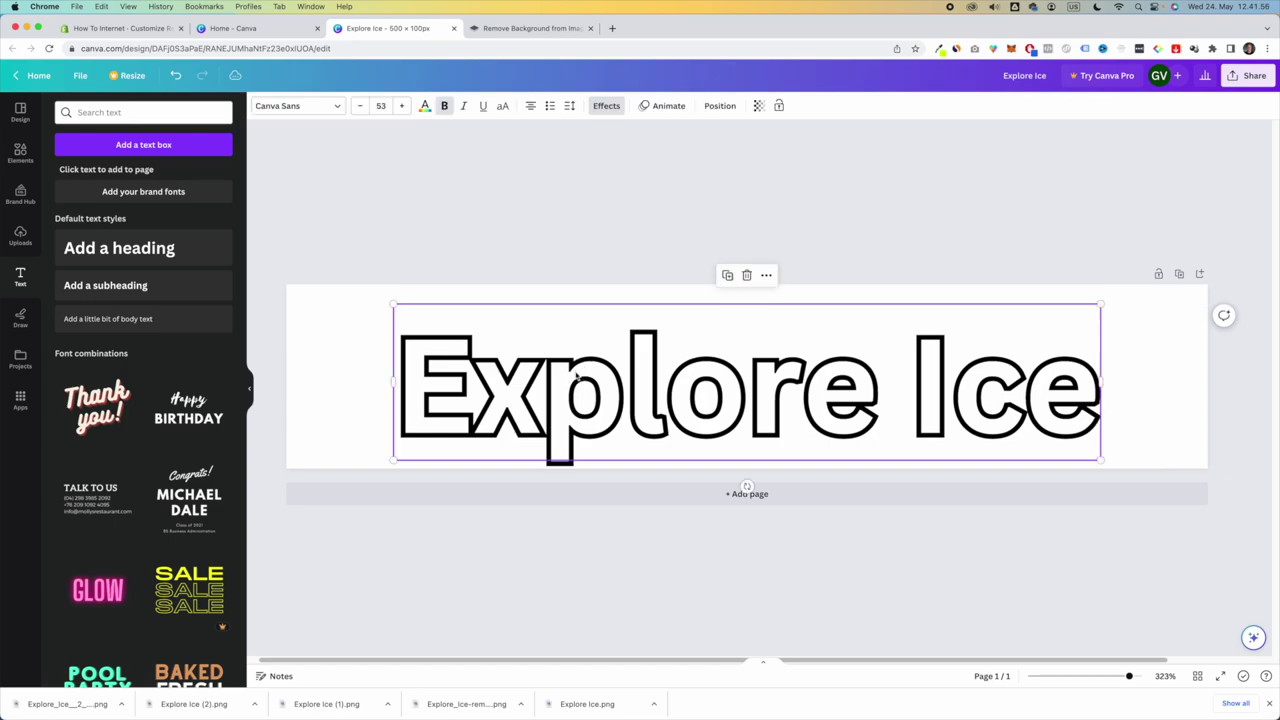
# - Apply the Outline effect to the white Explore Ice text in Canva and set the outline color to black
pyautogui.click(607, 108)
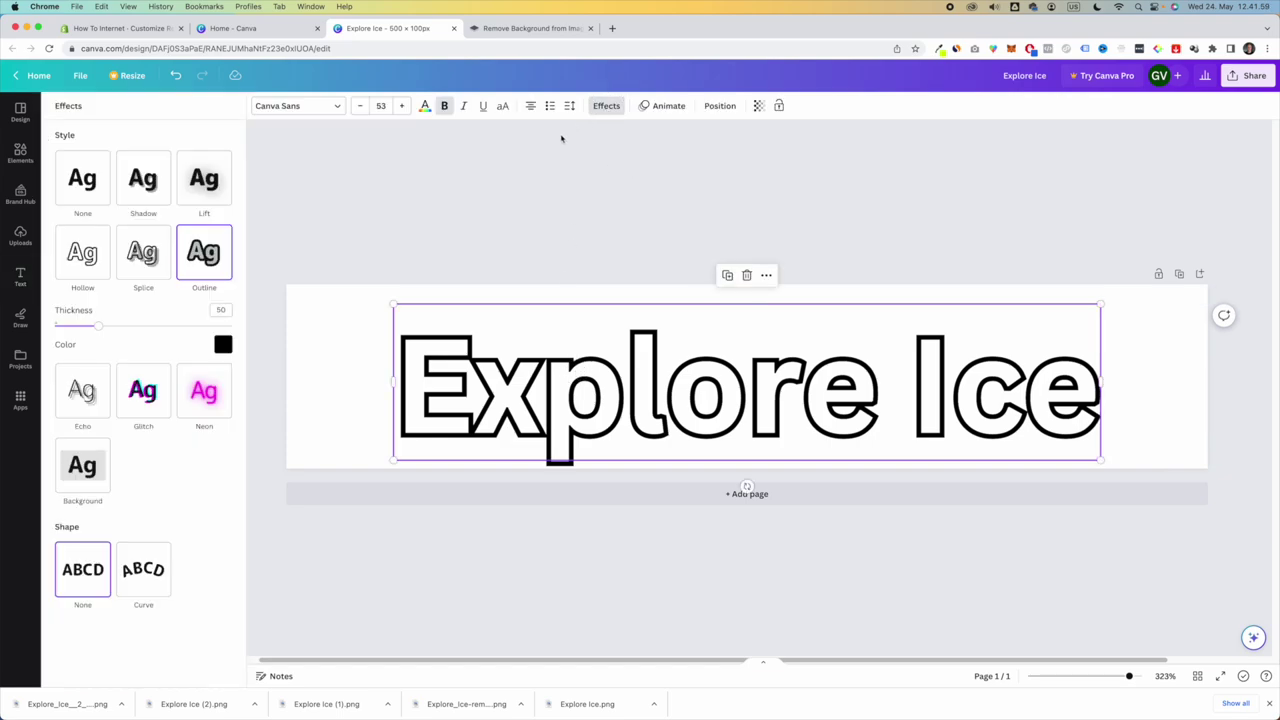
pyautogui.click(604, 106)
pyautogui.click(606, 106)
pyautogui.click(209, 260)
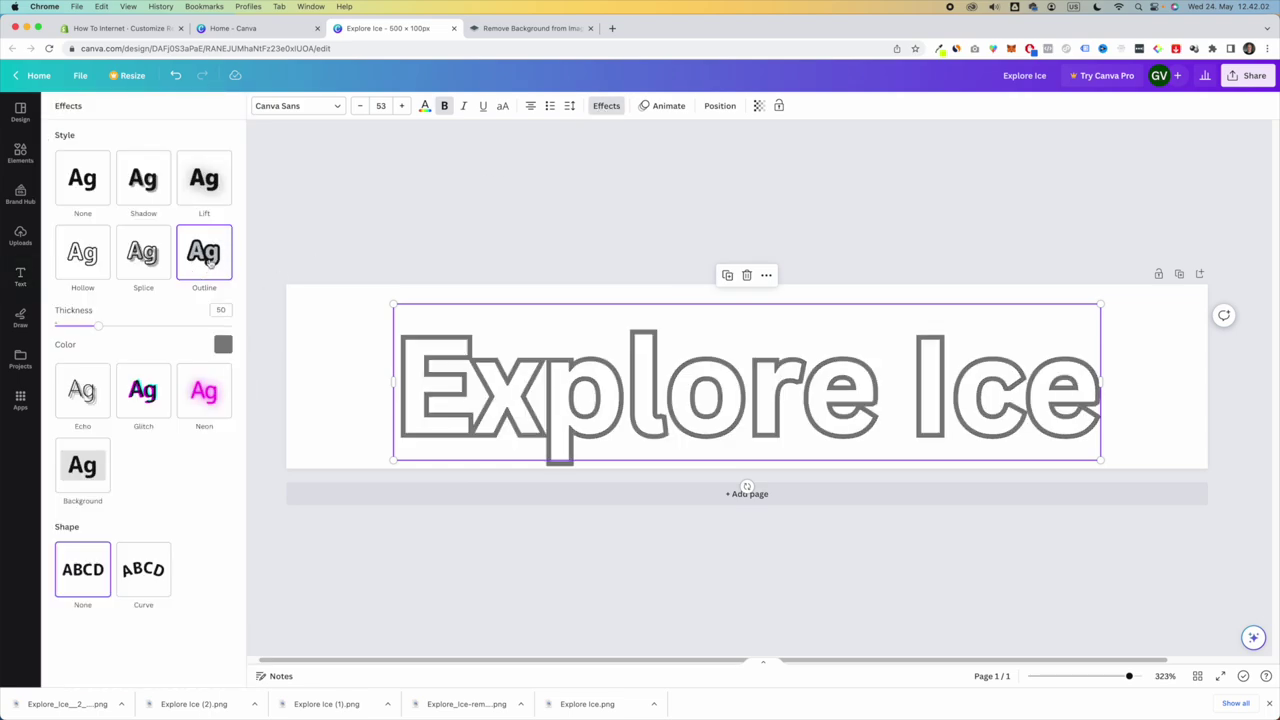
pyautogui.click(223, 344)
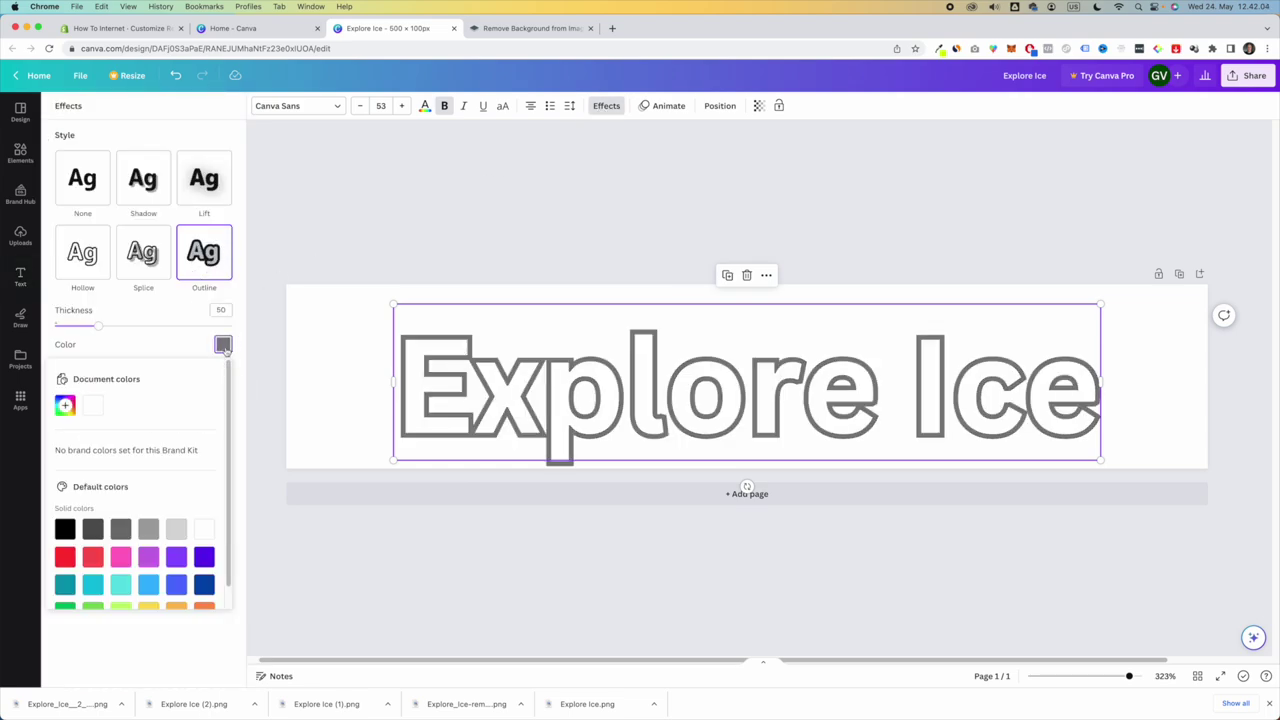
pyautogui.click(65, 528)
pyautogui.click(605, 107)
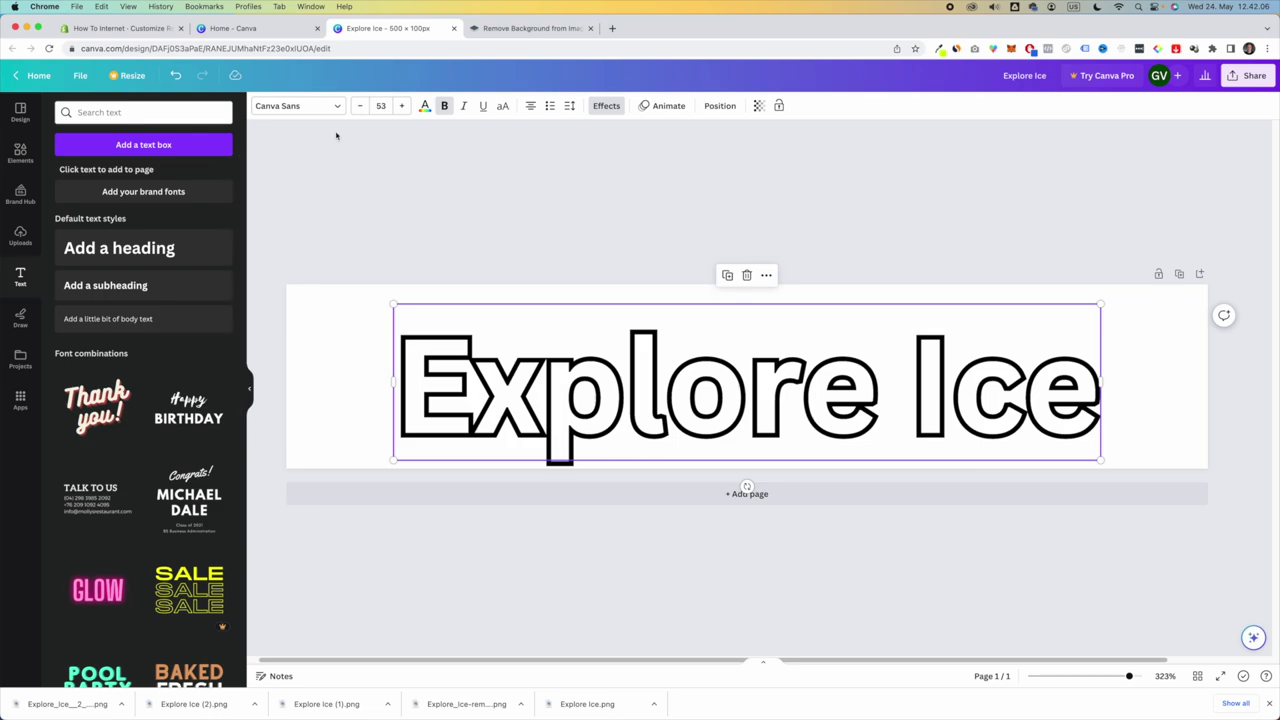
pyautogui.click(605, 109)
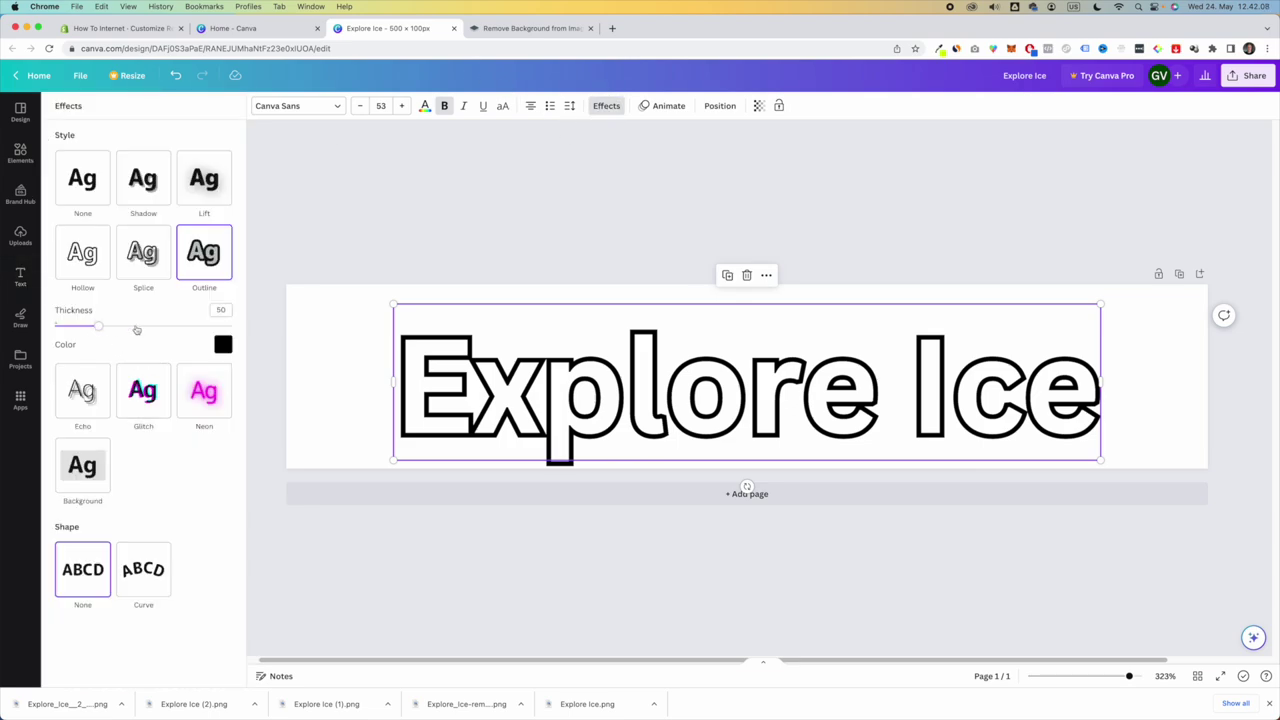
pyautogui.press('Escape')
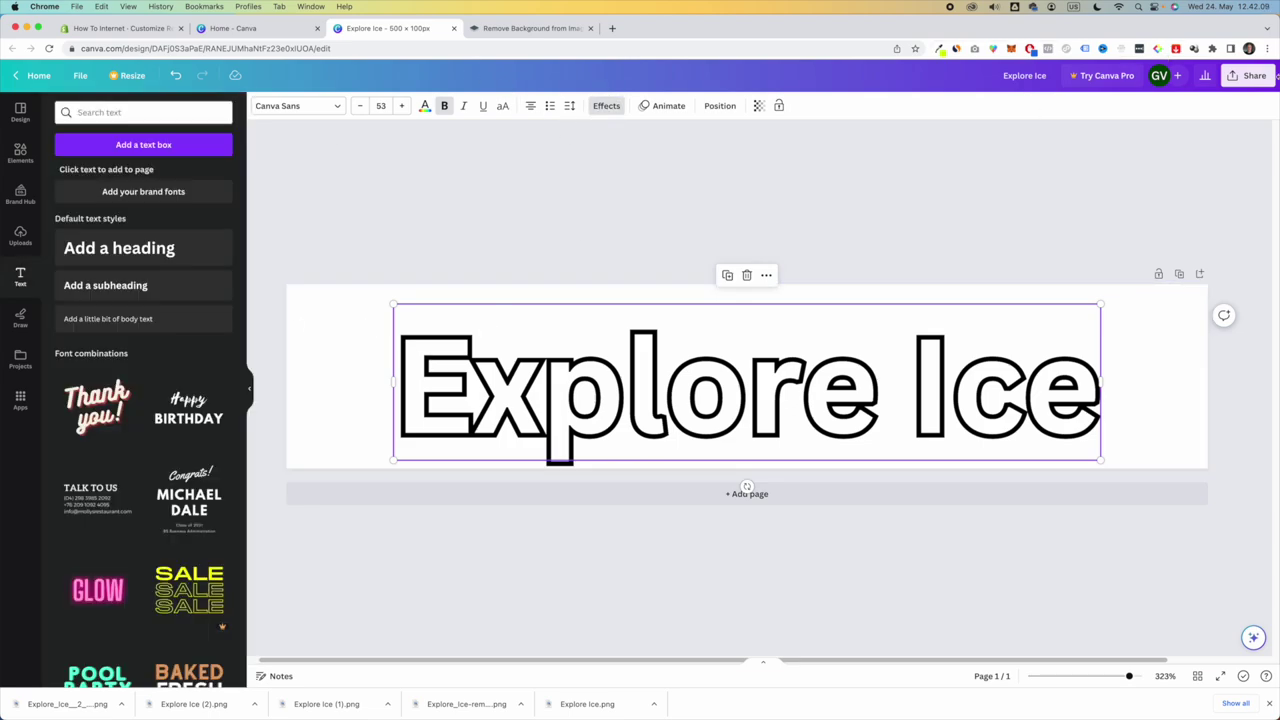
# - Download the outlined logo as a 500 × 100 px PNG
pyautogui.click(1248, 75)
pyautogui.click(1115, 371)
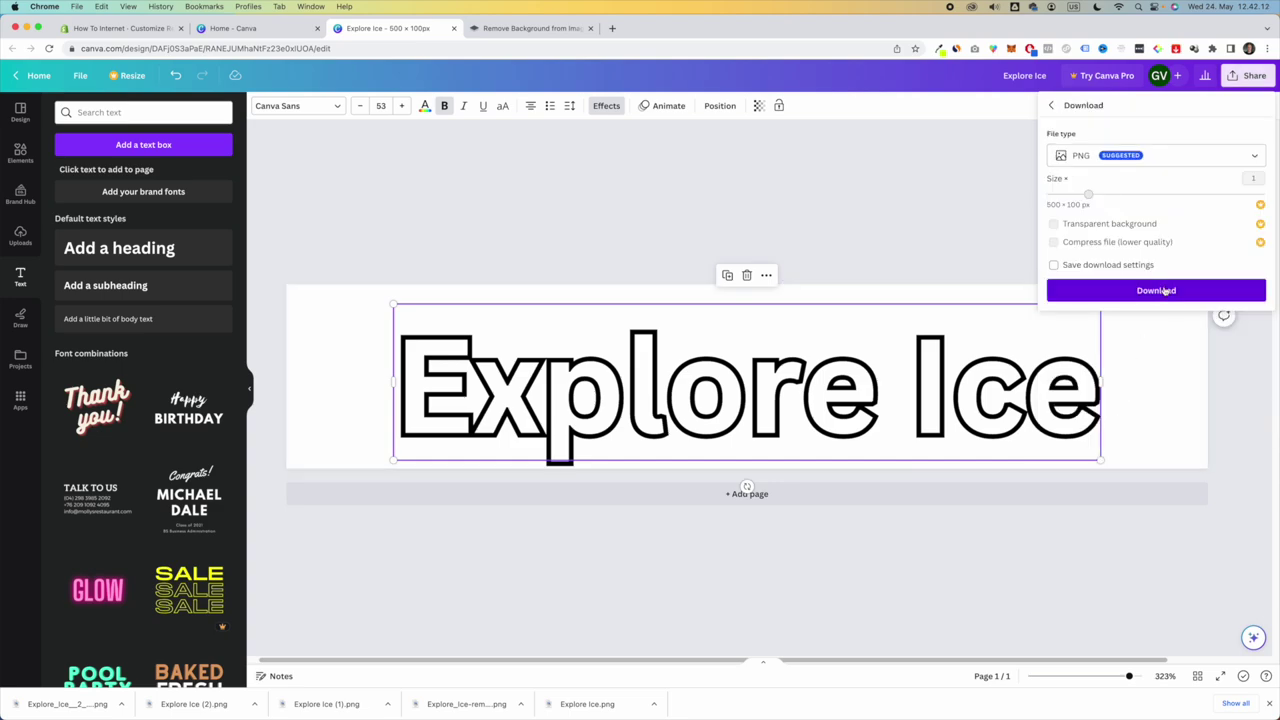
pyautogui.click(1158, 290)
# - Switch to remove.bg and upload the outlined logo for background removal
pyautogui.hotkey('ctrl', 'Tab')
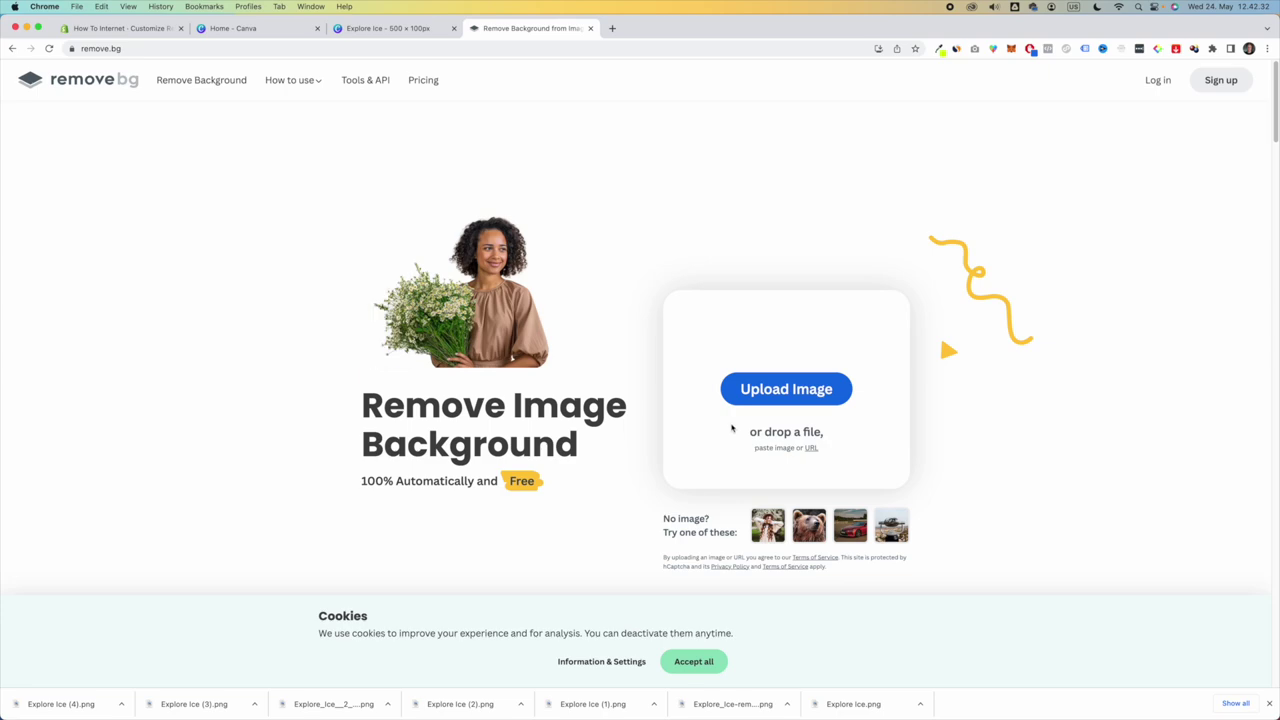
pyautogui.click(749, 389)
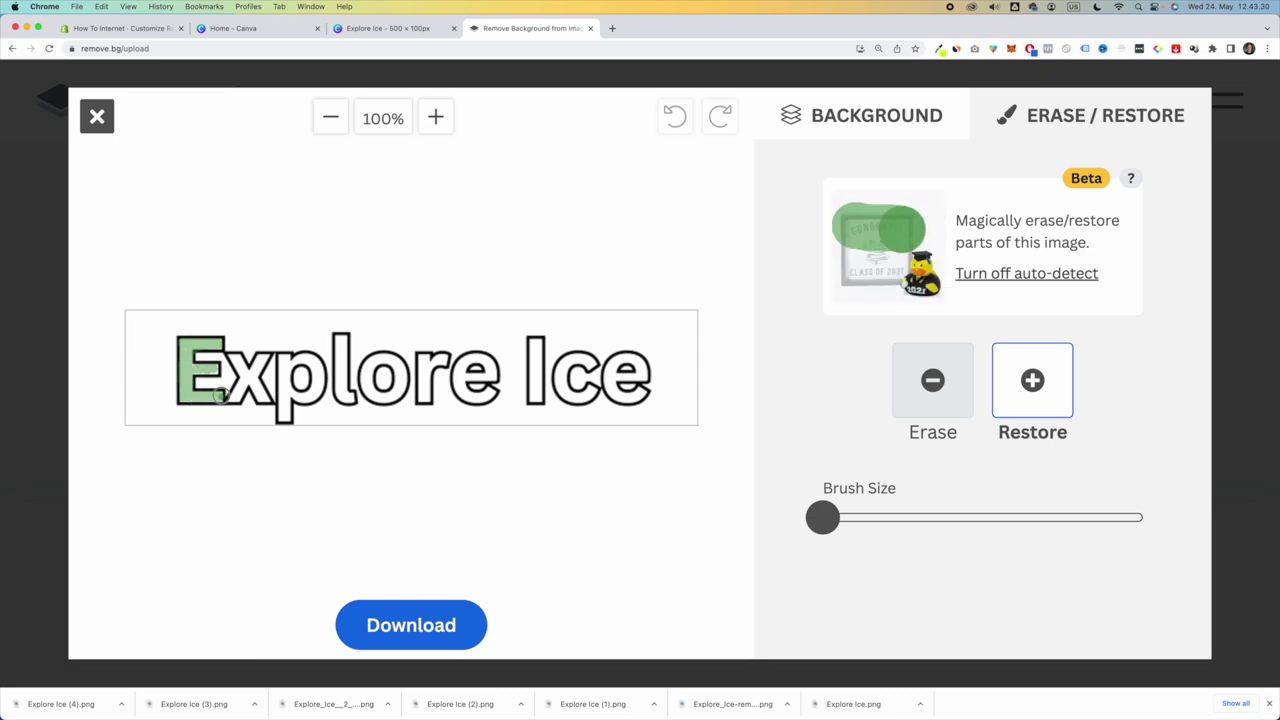
# - Restore the fill of the logo's letters with the Restore brush and download the edited image
pyautogui.click(218, 396)
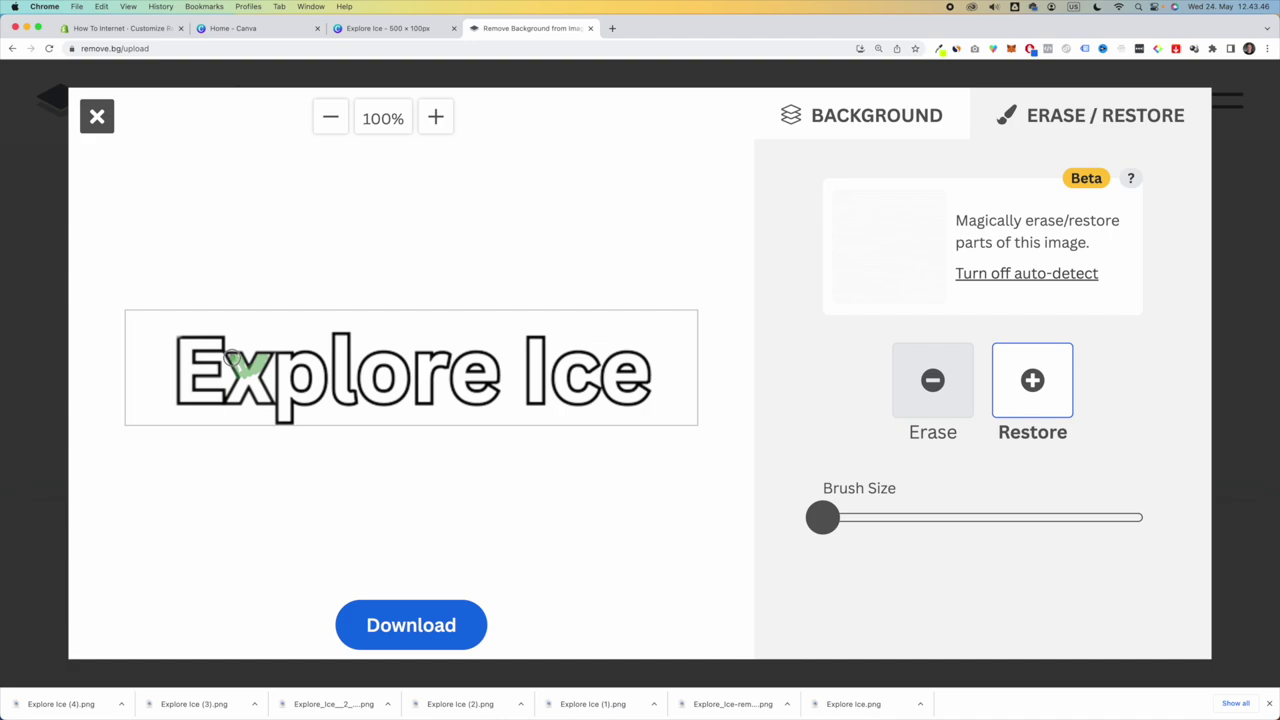
pyautogui.click(453, 625)
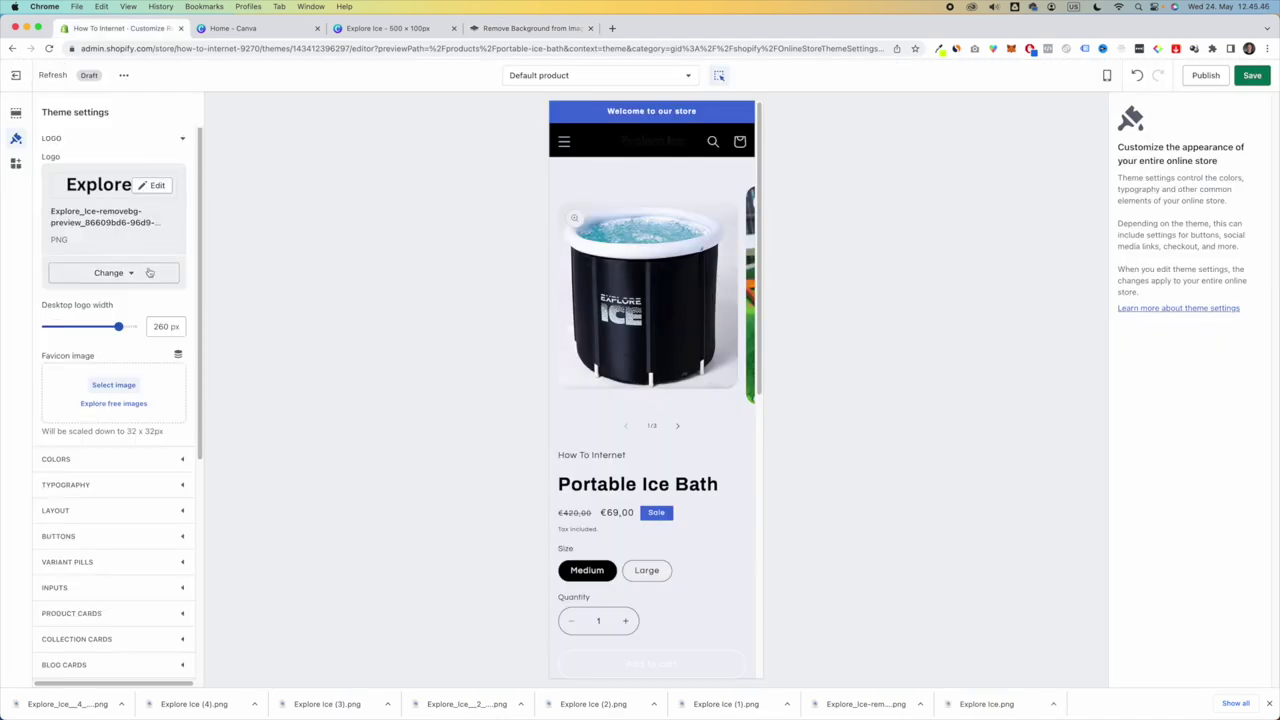
# - Replace the theme's current logo in Shopify with the Explore_Ice__4_-removebg-preview PNG and save the theme
pyautogui.click(149, 272)
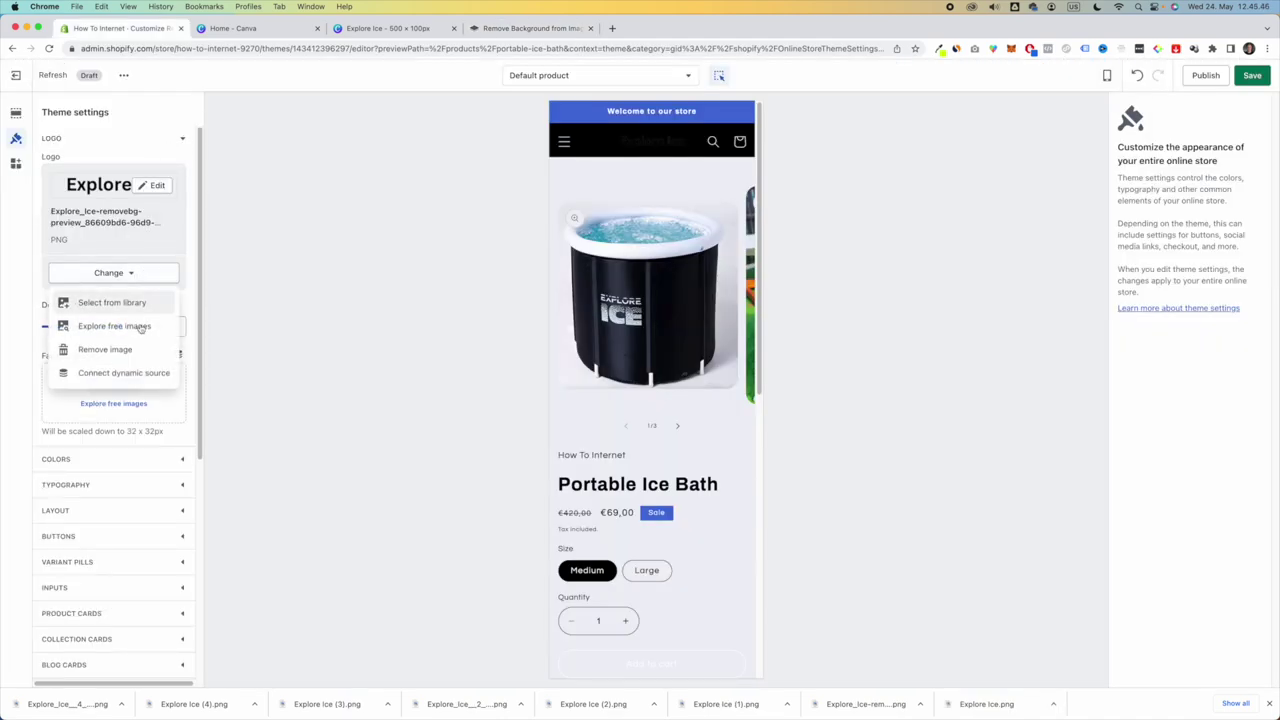
pyautogui.click(100, 349)
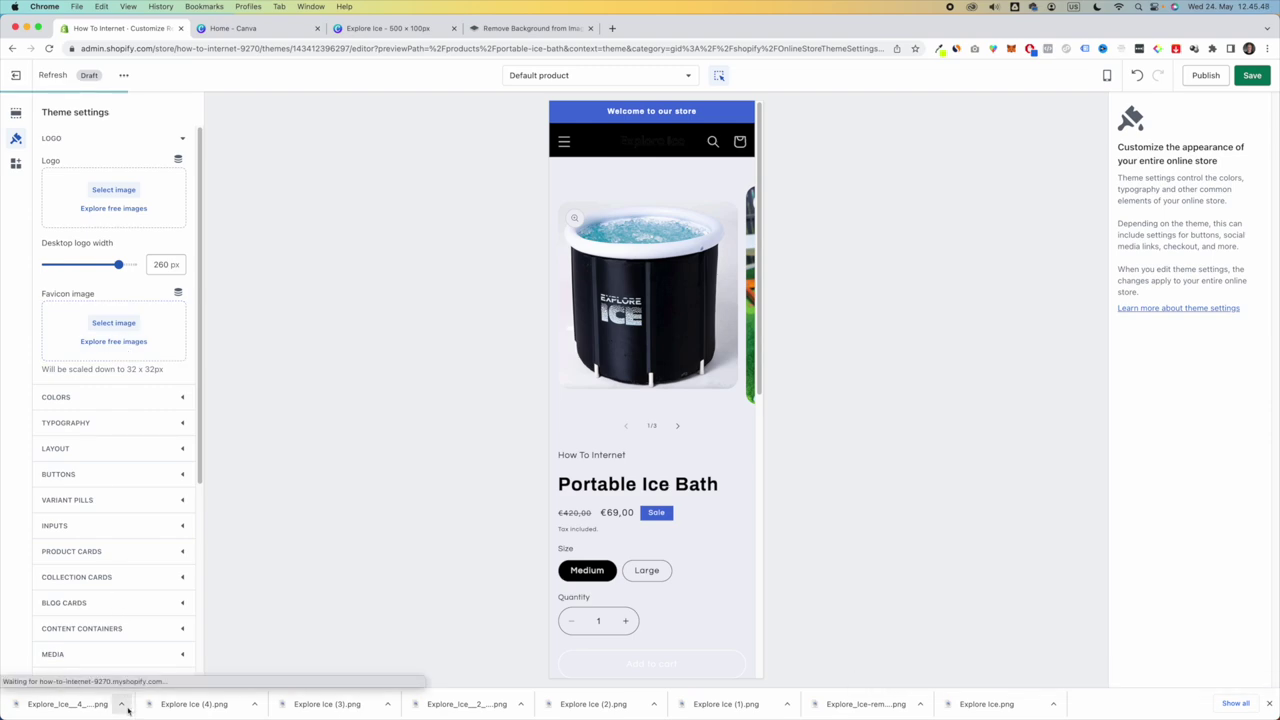
pyautogui.moveTo(67, 704); pyautogui.dragTo(113, 195)
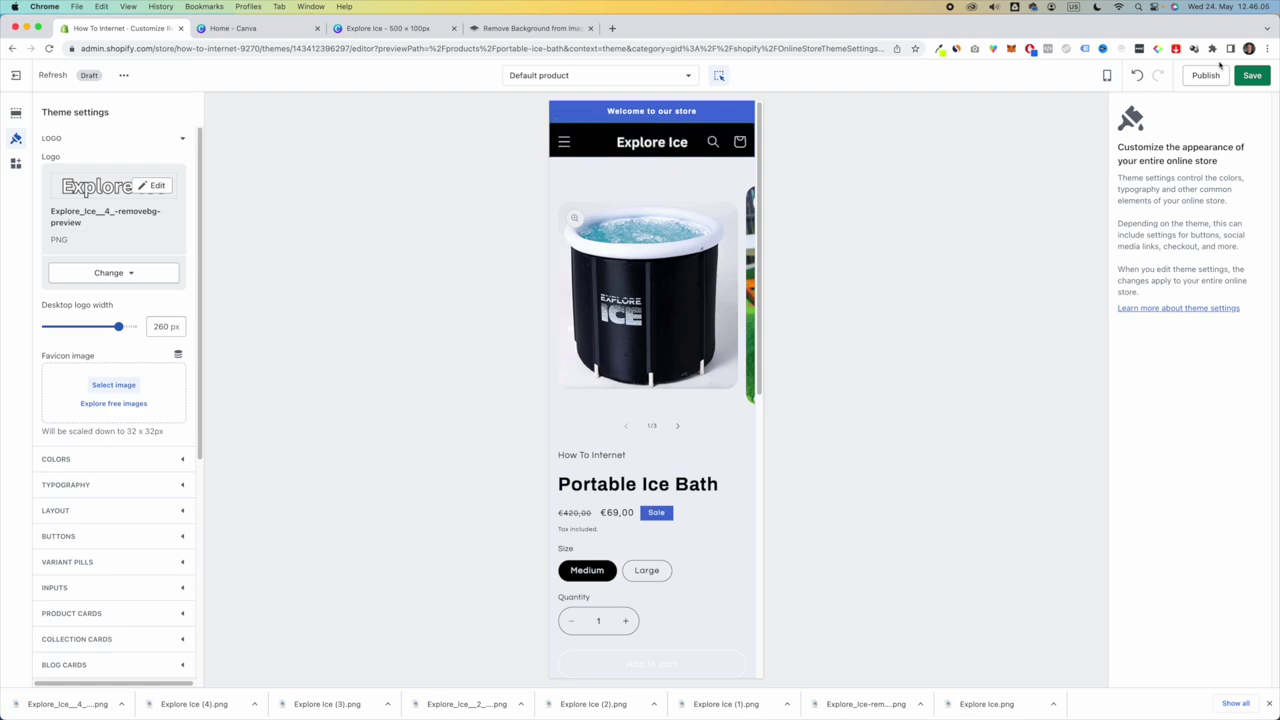
pyautogui.click(1252, 75)
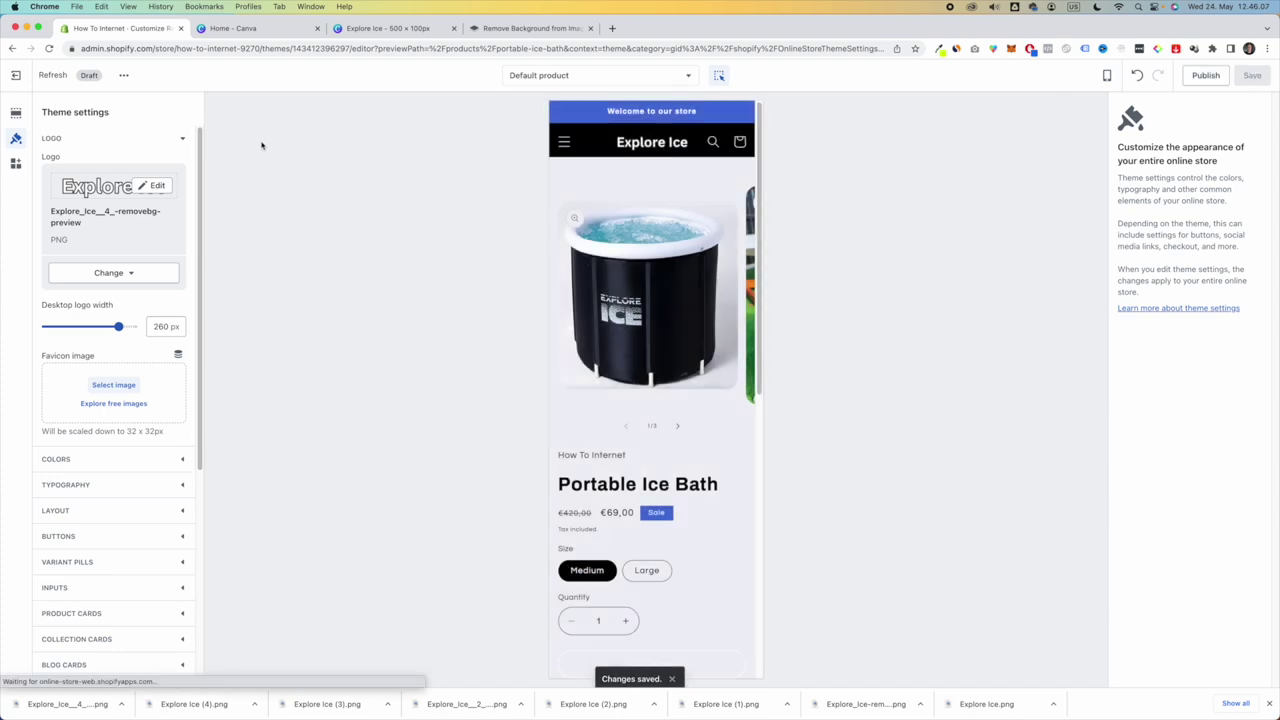
# - Collapse the logo options and open the color options in the theme settings
pyautogui.click(182, 138)
pyautogui.click(184, 165)
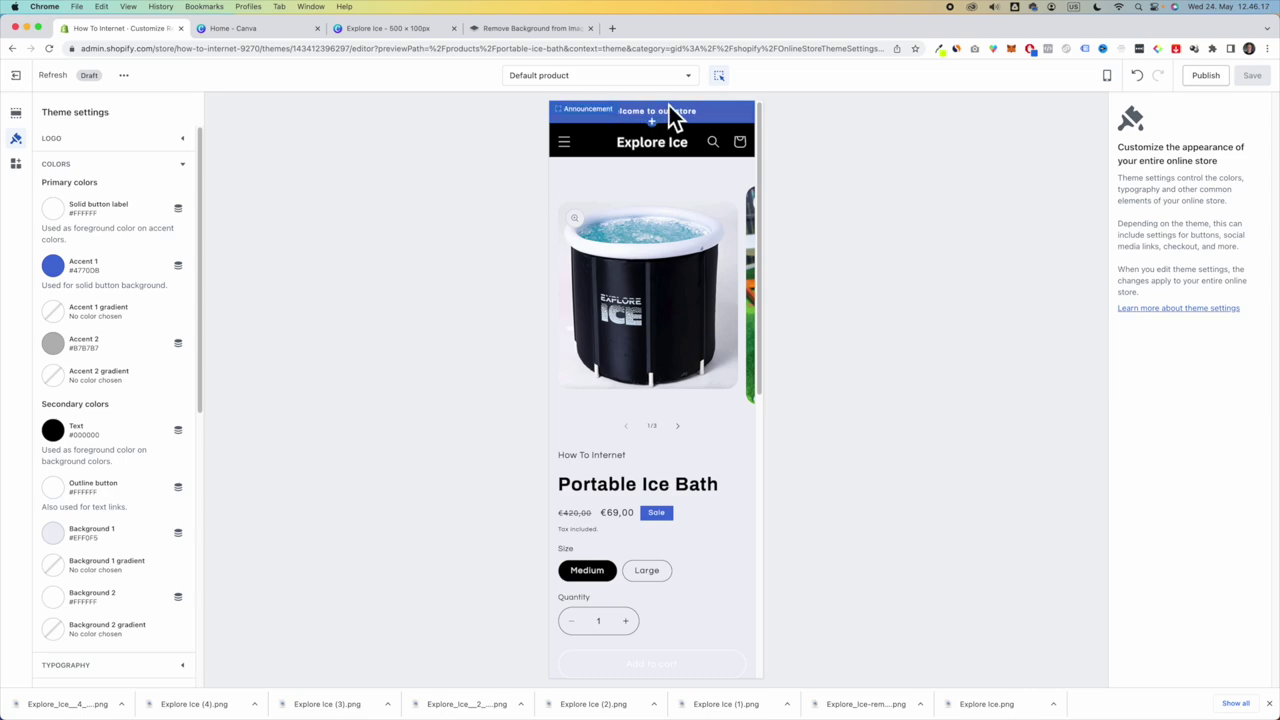
# - Select the announcement at the top of the product page preview, hide it, and show it again
pyautogui.scroll(-10, 669, 110)
pyautogui.scroll(10, 669, 116)
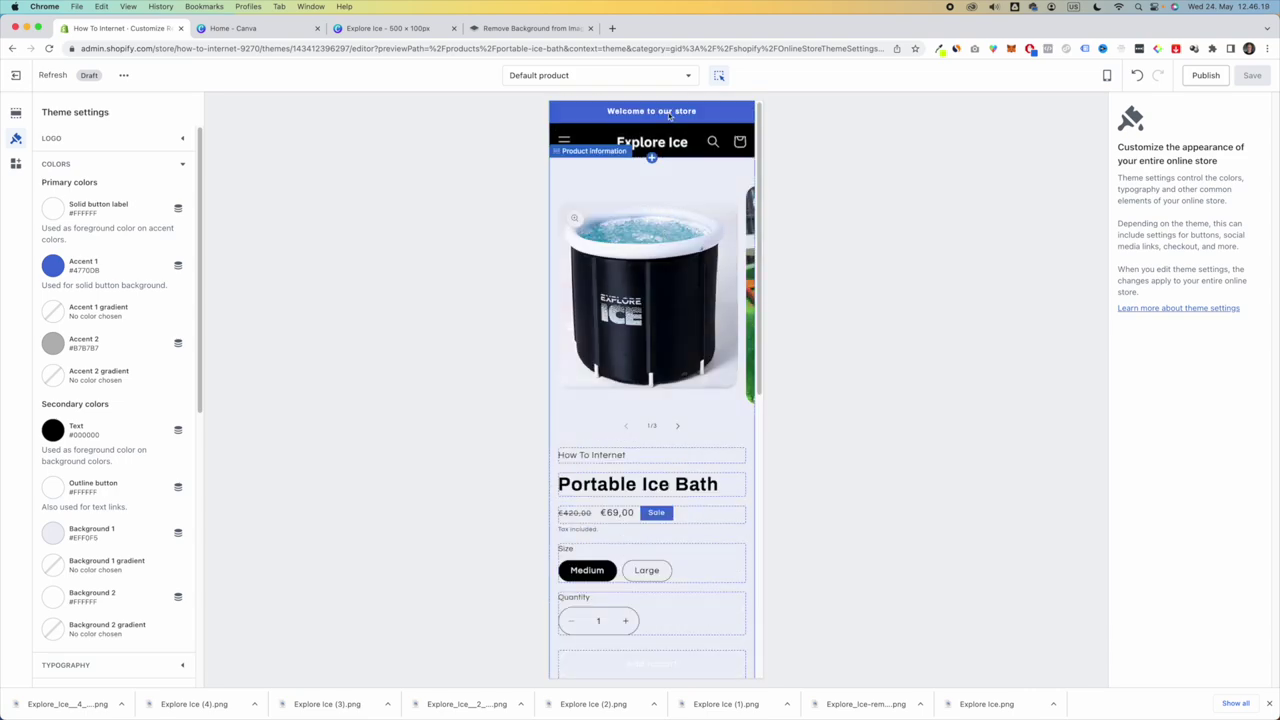
pyautogui.click(669, 110)
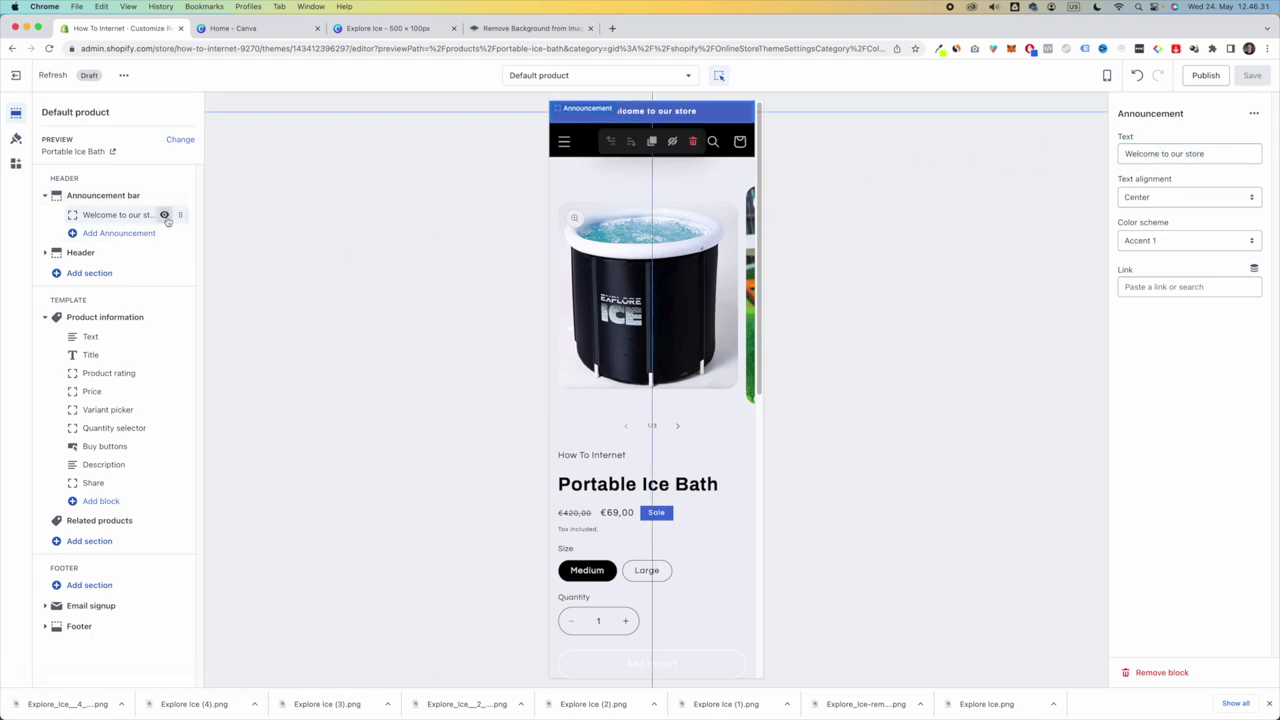
pyautogui.click(165, 215)
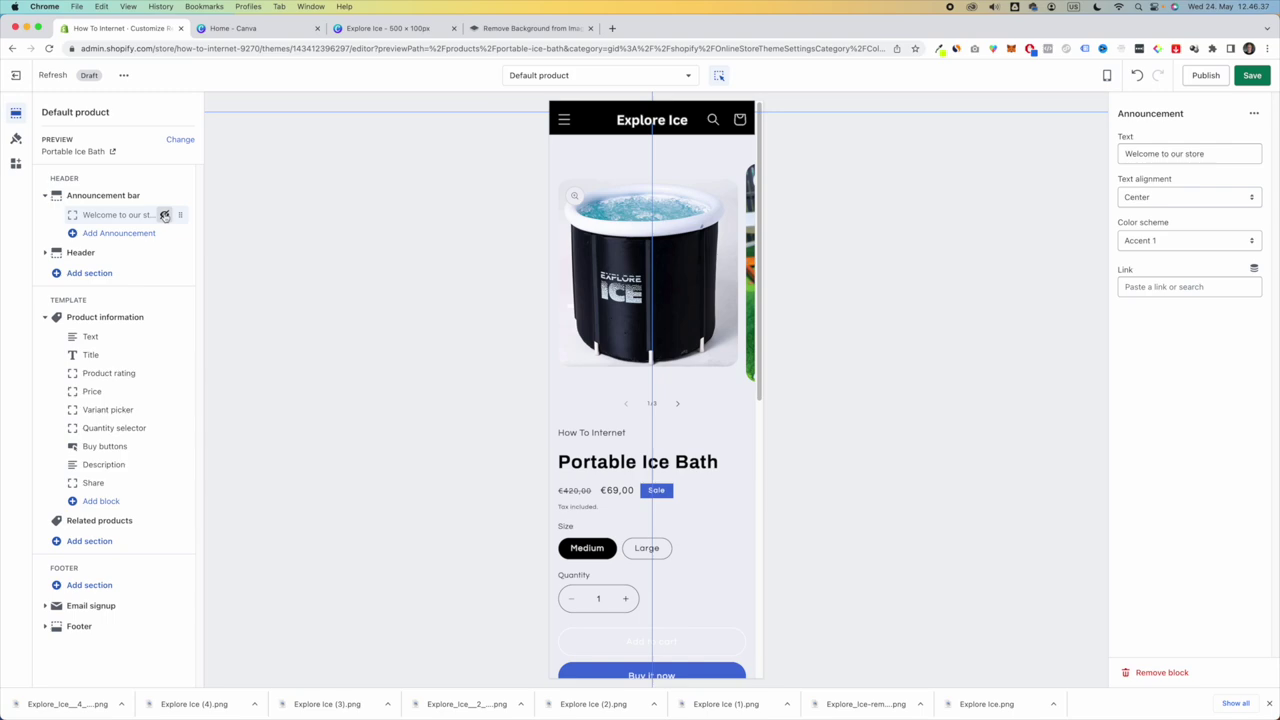
pyautogui.click(165, 215)
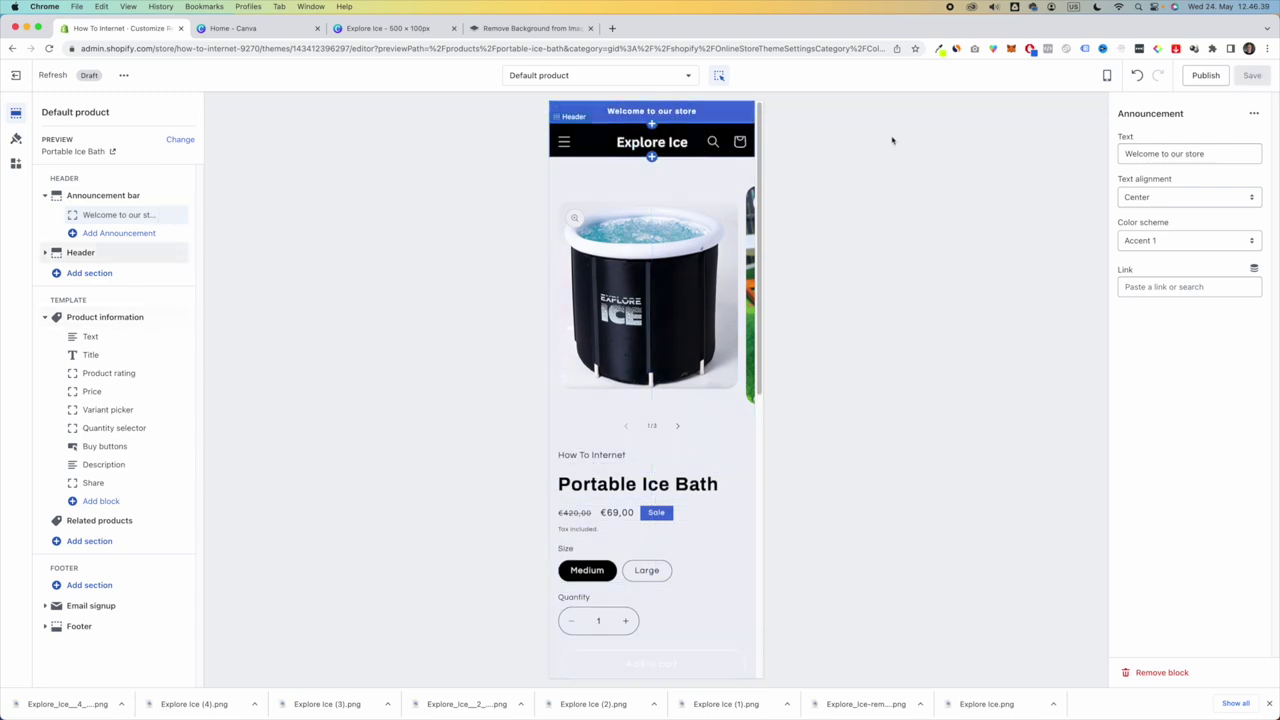
# - Change the announcement text to "Free Shipping on Orders over $100" and save the theme
pyautogui.tripleClick(1197, 153)
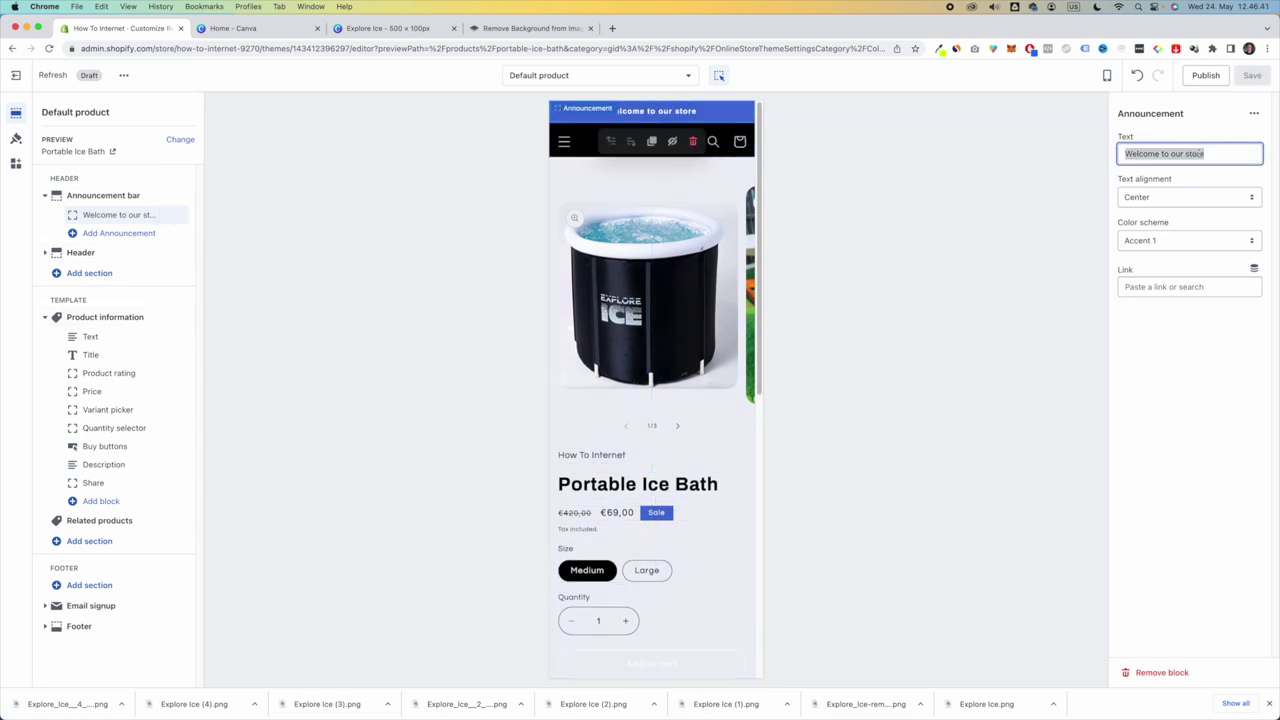
pyautogui.write('Free Ship')
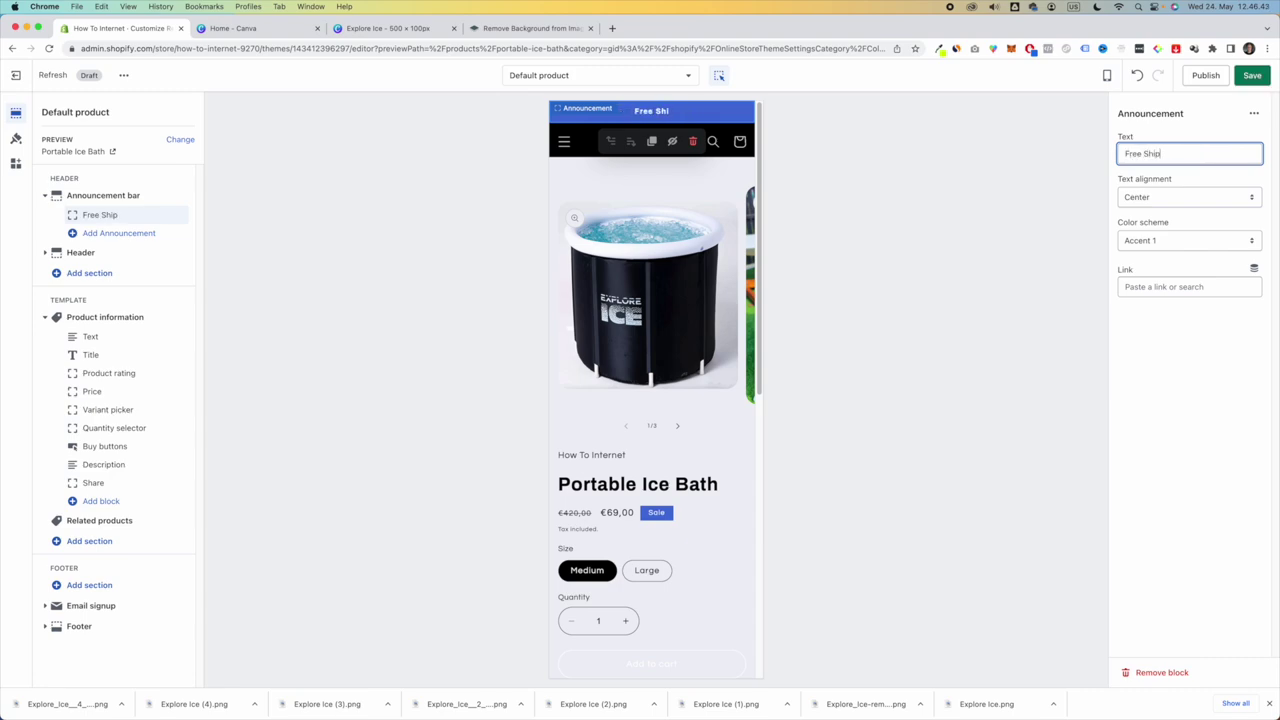
pyautogui.write('ping on Orders over $100')
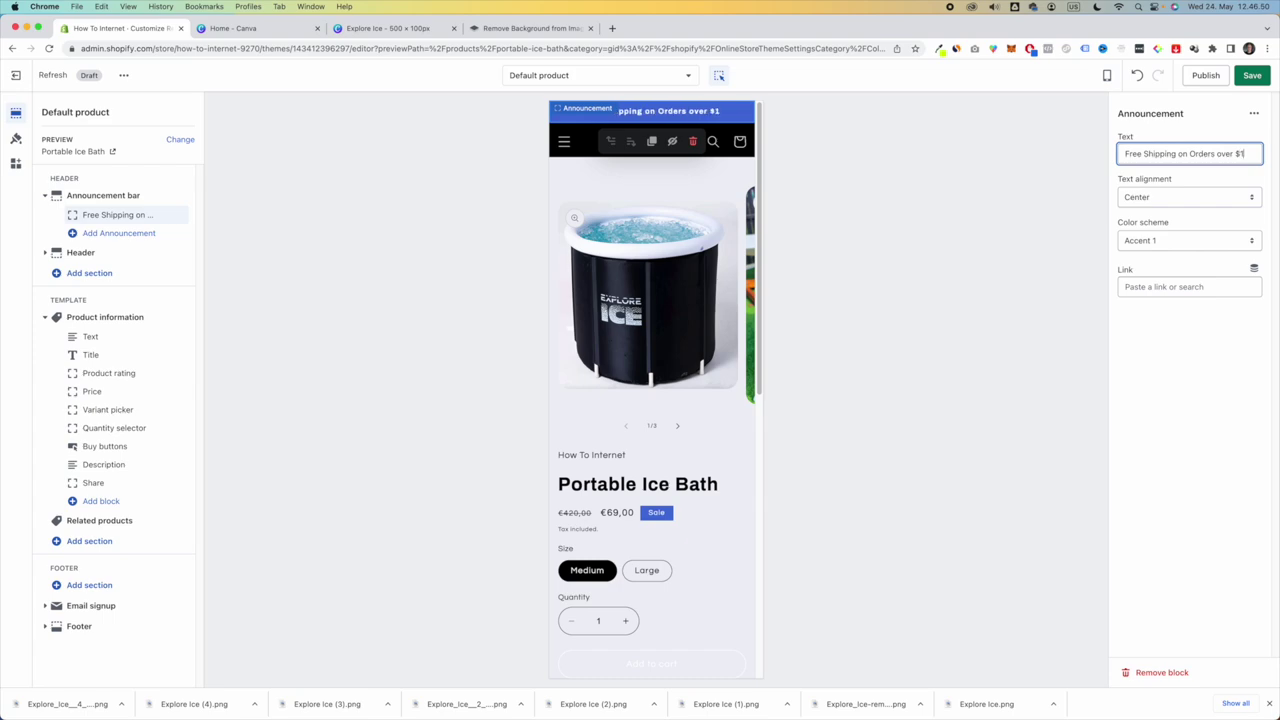
pyautogui.click(1009, 264)
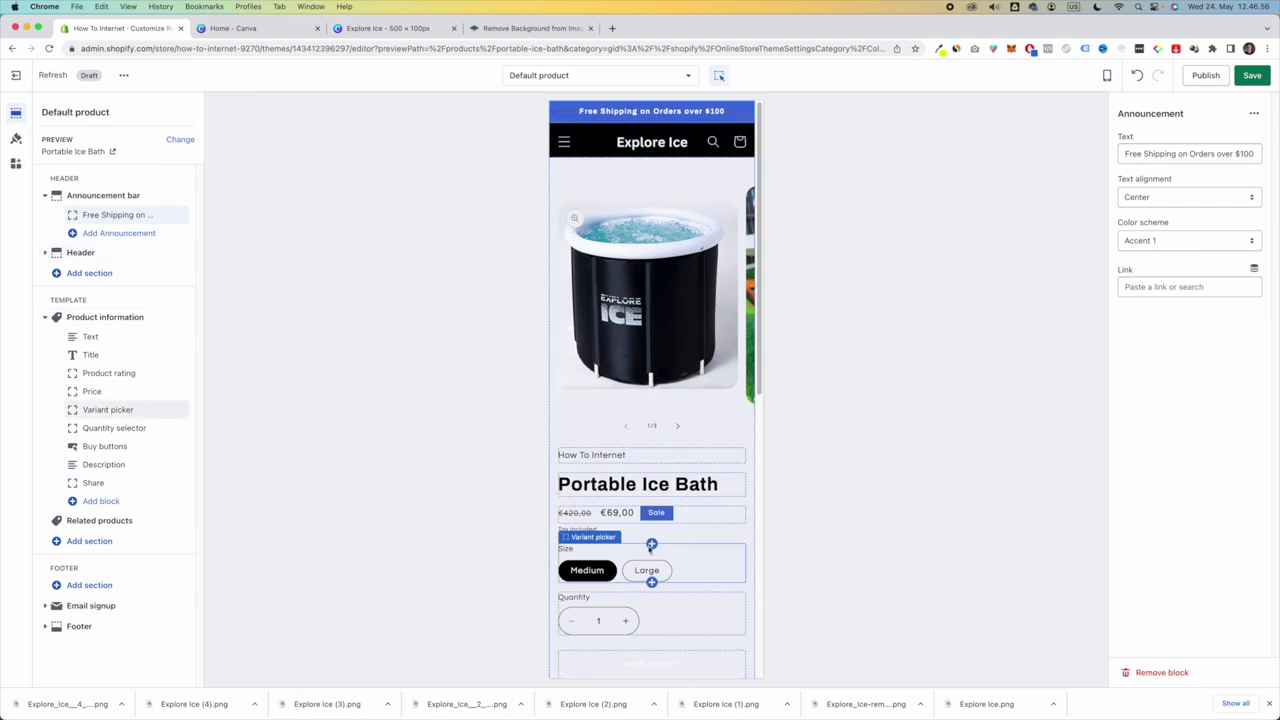
pyautogui.moveTo(618, 537)
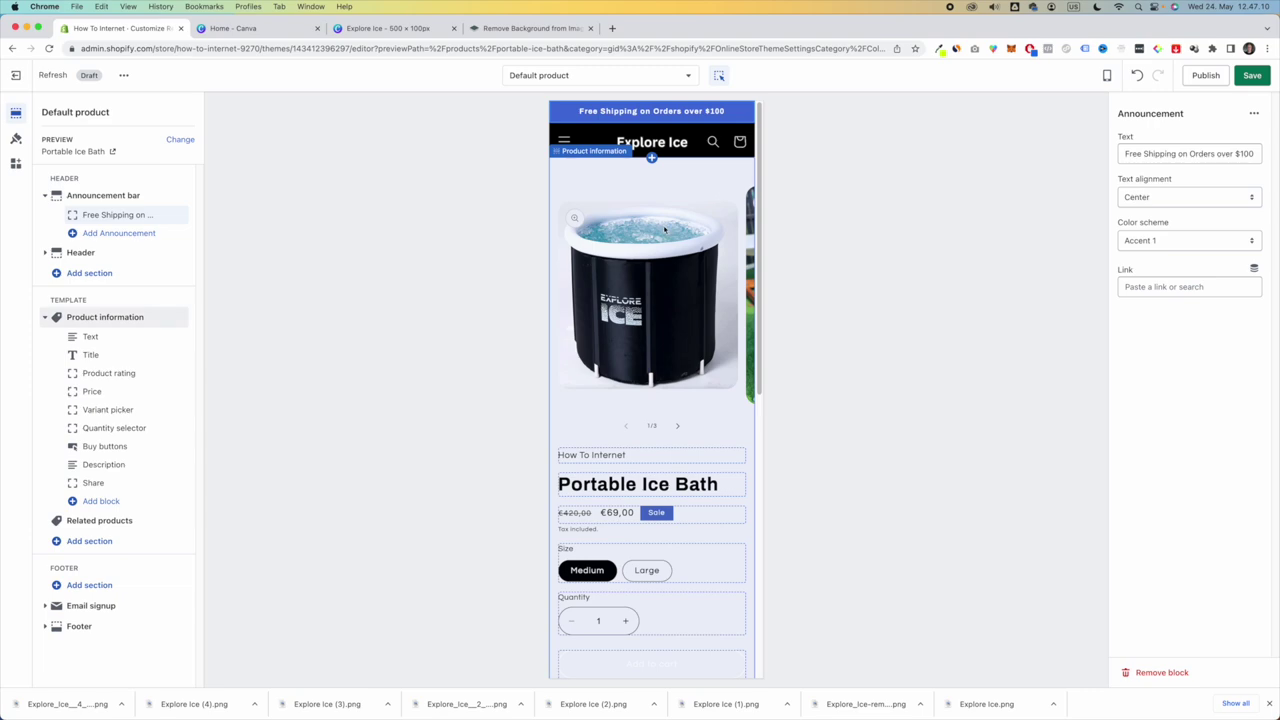
pyautogui.click(1252, 75)
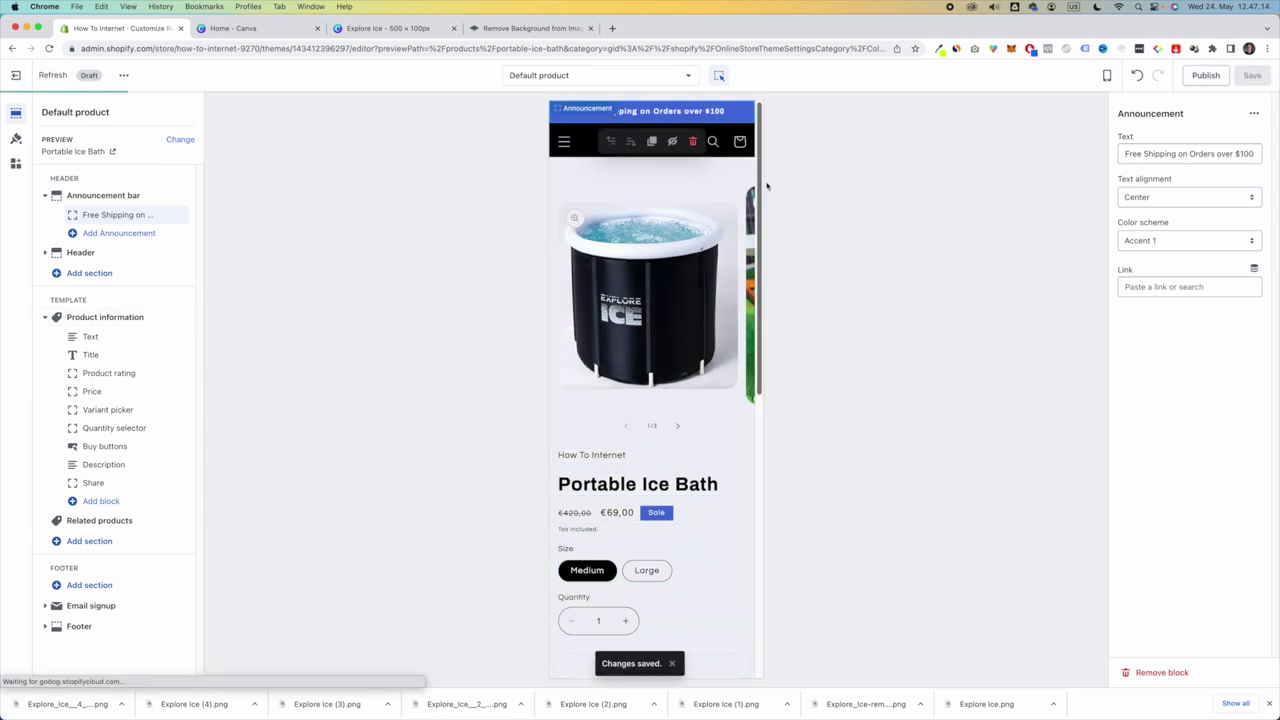
# - Examine the available text alignment and color scheme options for the announcement without changing them
pyautogui.click(1171, 199)
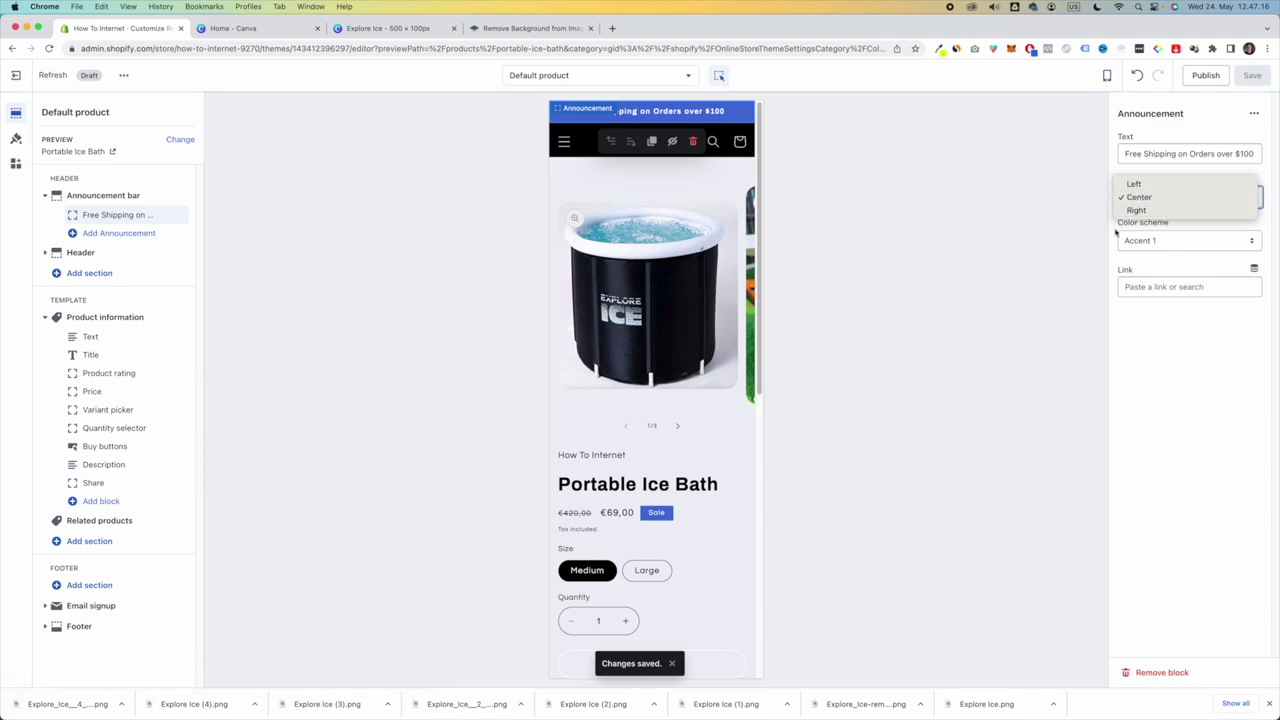
pyautogui.click(887, 247)
pyautogui.click(1163, 242)
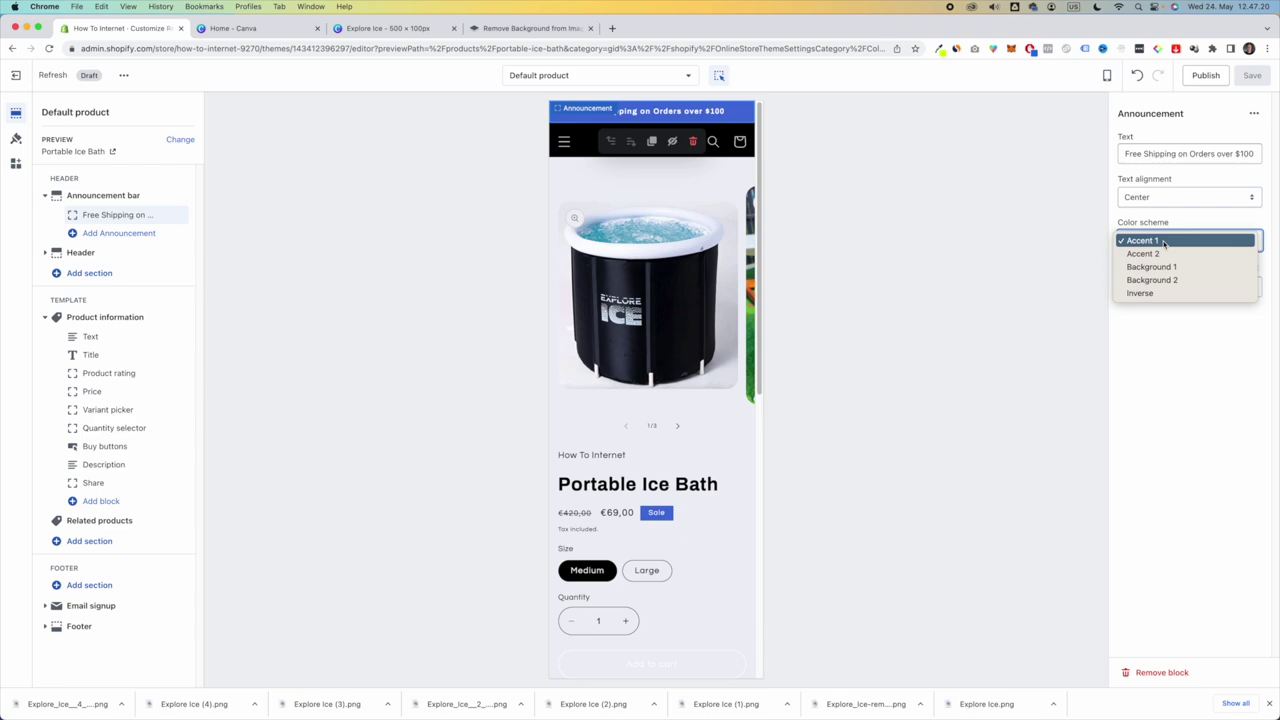
pyautogui.click(1163, 242)
pyautogui.click(1165, 243)
pyautogui.click(1165, 243)
pyautogui.click(1164, 242)
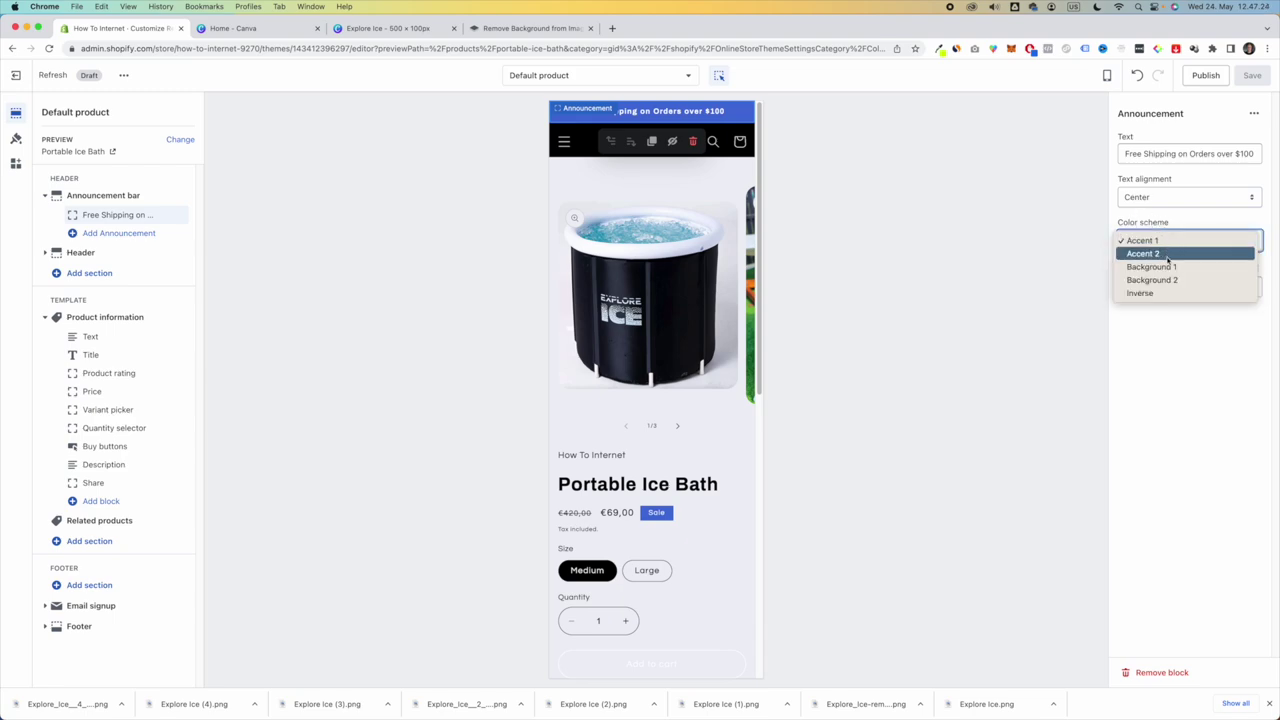
pyautogui.click(1041, 277)
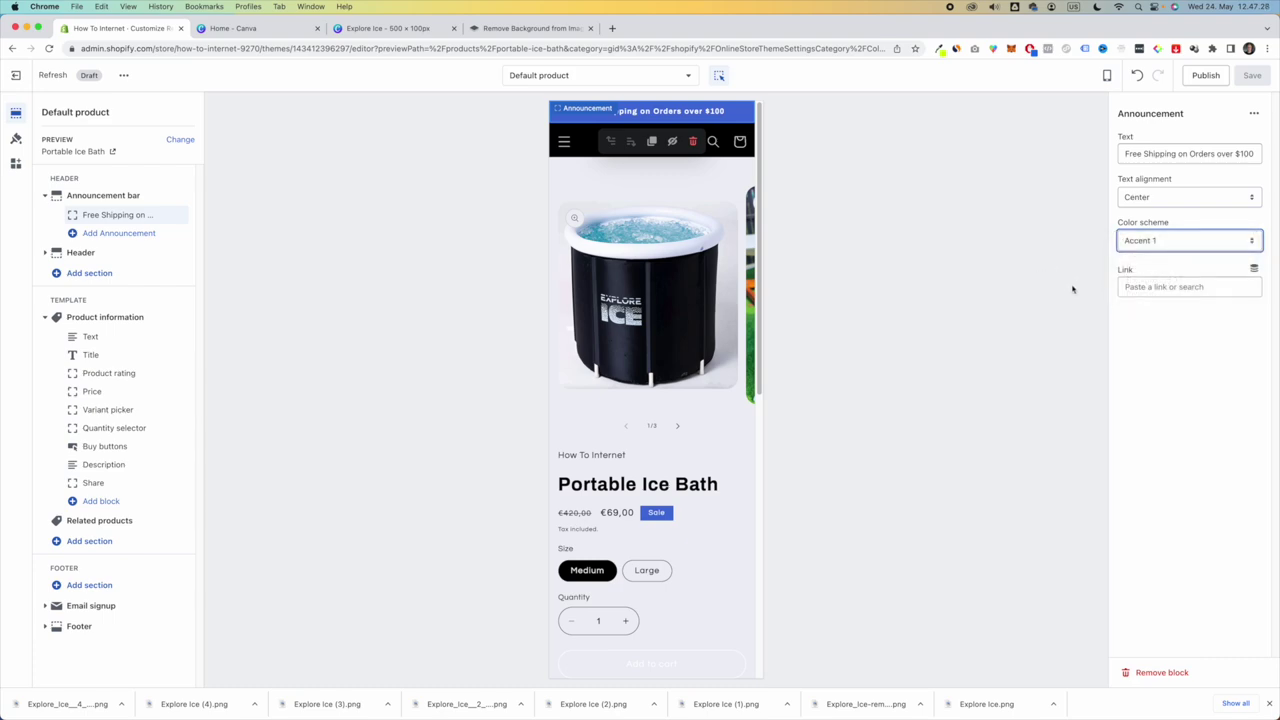
# - Link the announcement to the Portable Ice Bath product and save the theme
pyautogui.click(1128, 286)
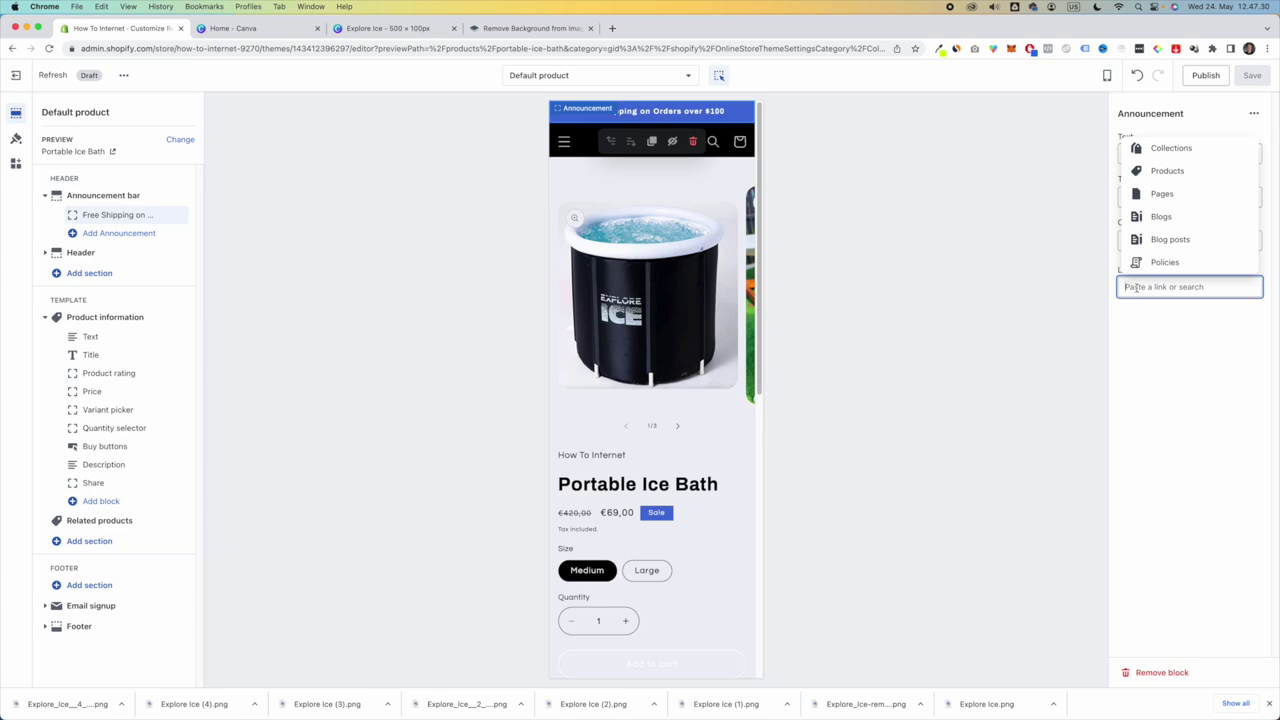
pyautogui.click(1155, 171)
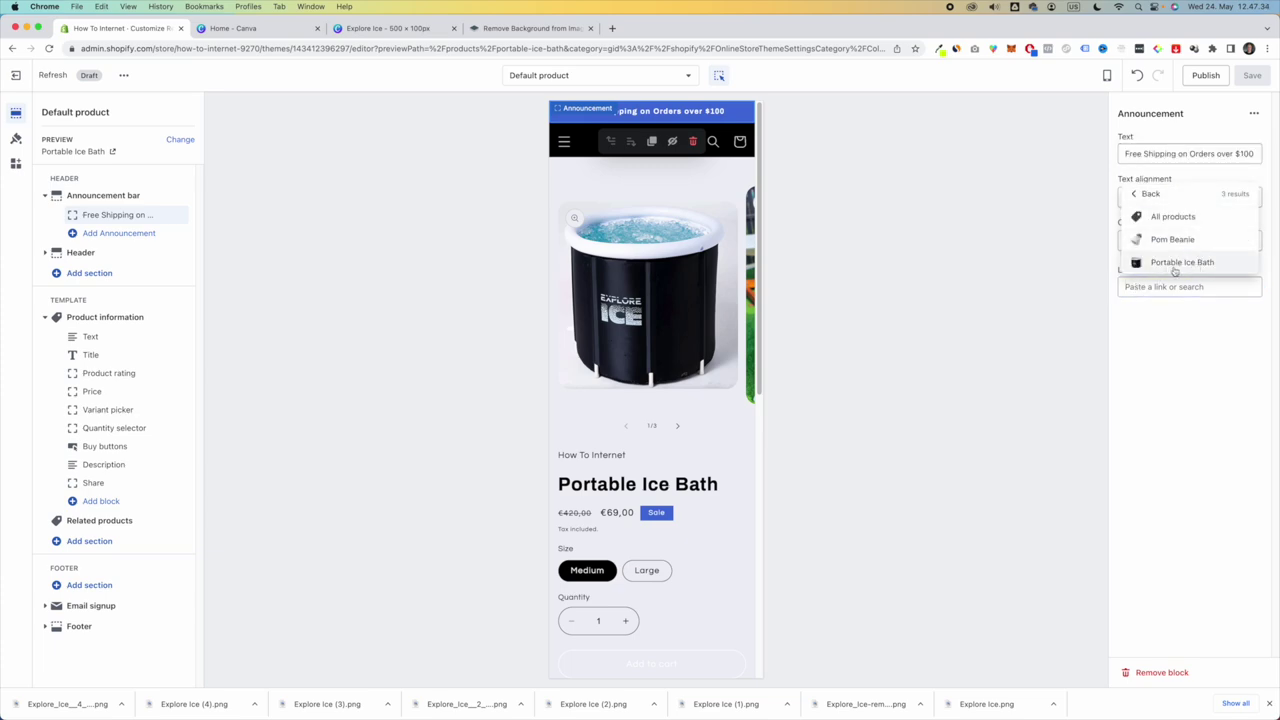
pyautogui.click(1175, 263)
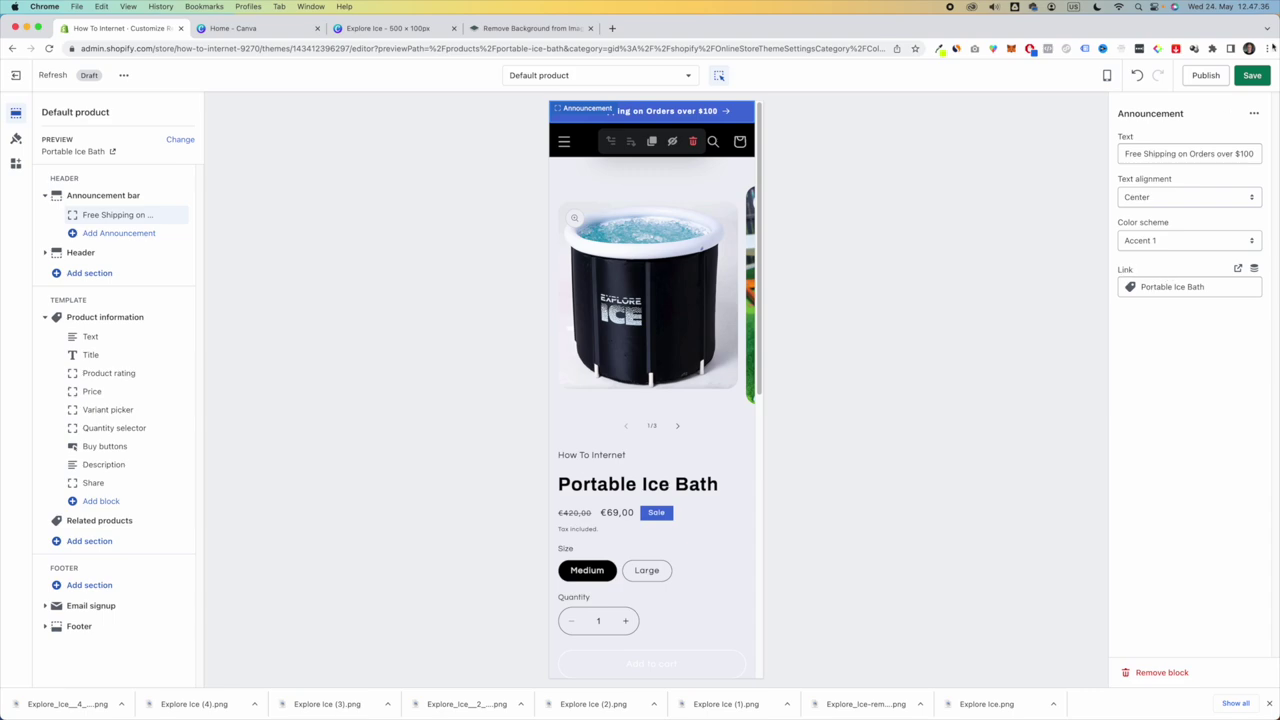
pyautogui.click(1252, 75)
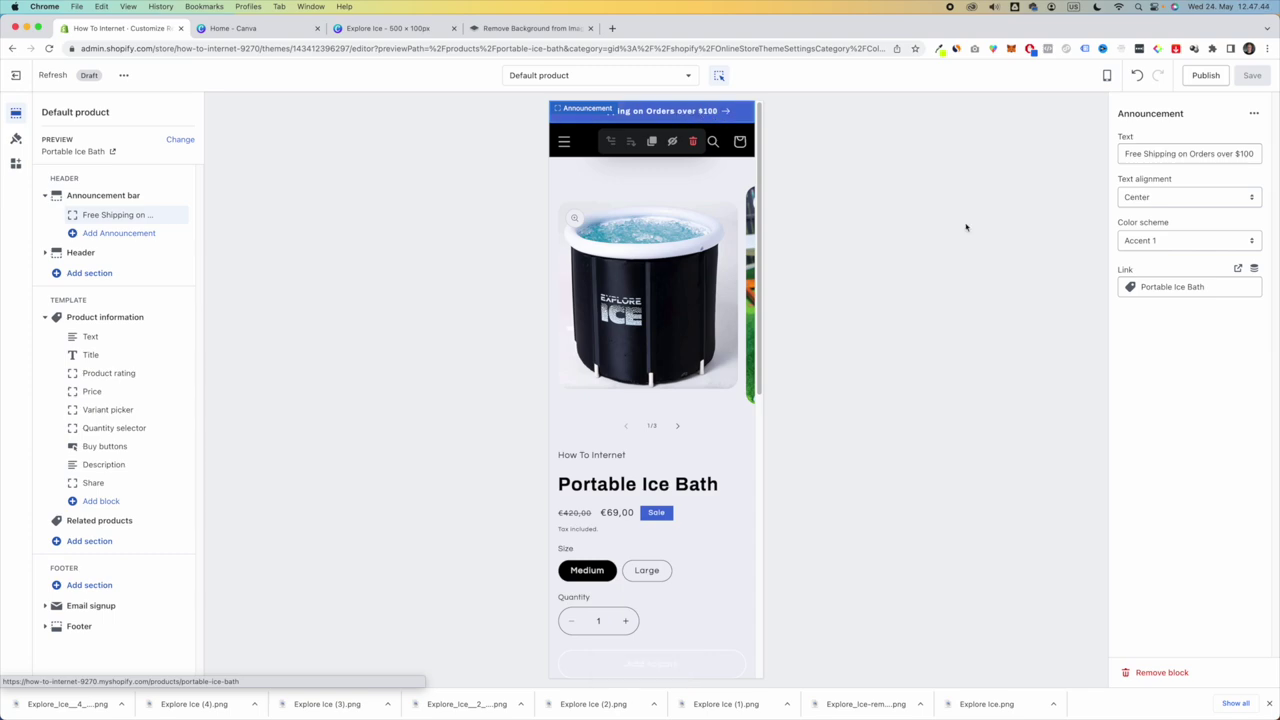
pyautogui.click(1202, 290)
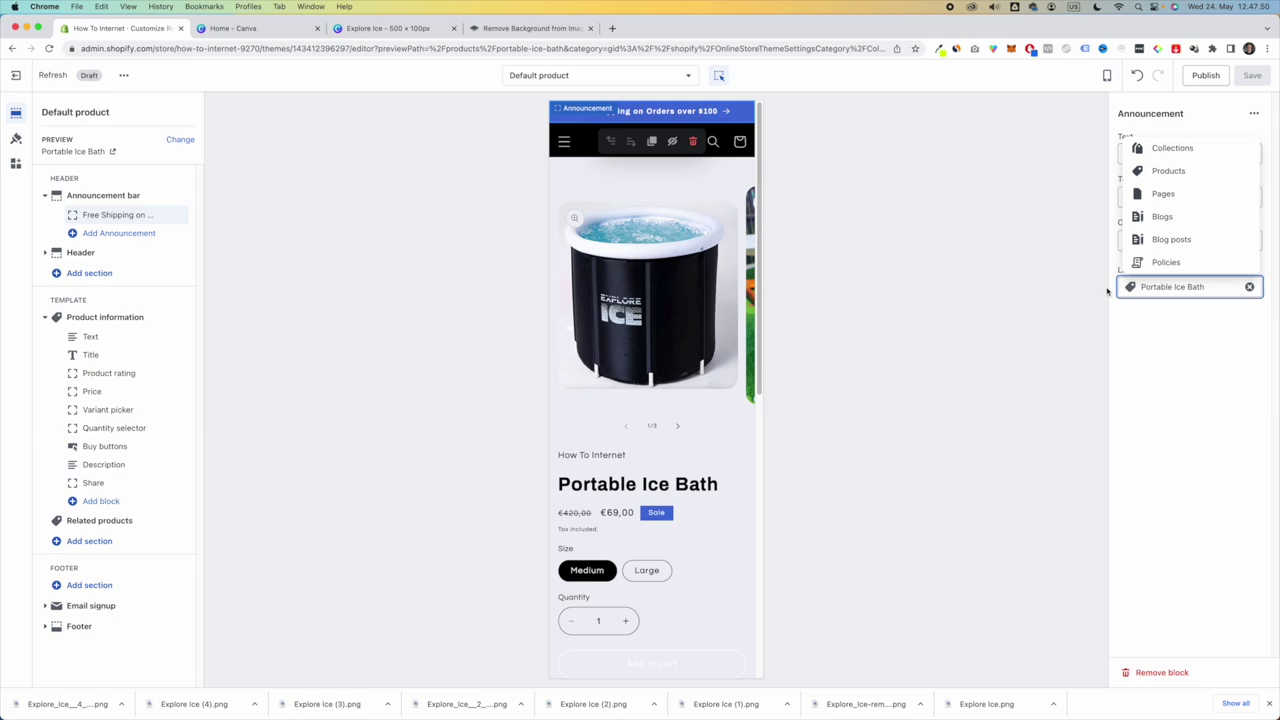
pyautogui.click(1045, 313)
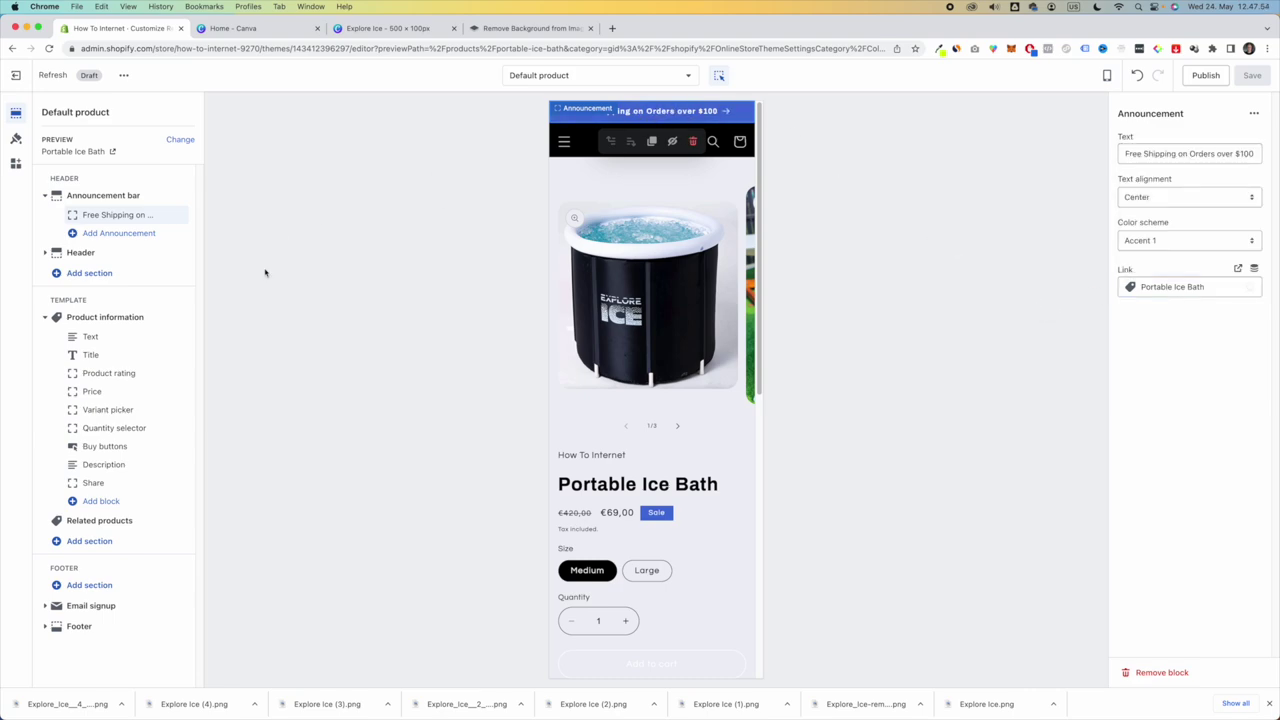
# - Return to the theme's color settings and set Background 1 to white (#FFFFFF)
pyautogui.click(16, 139)
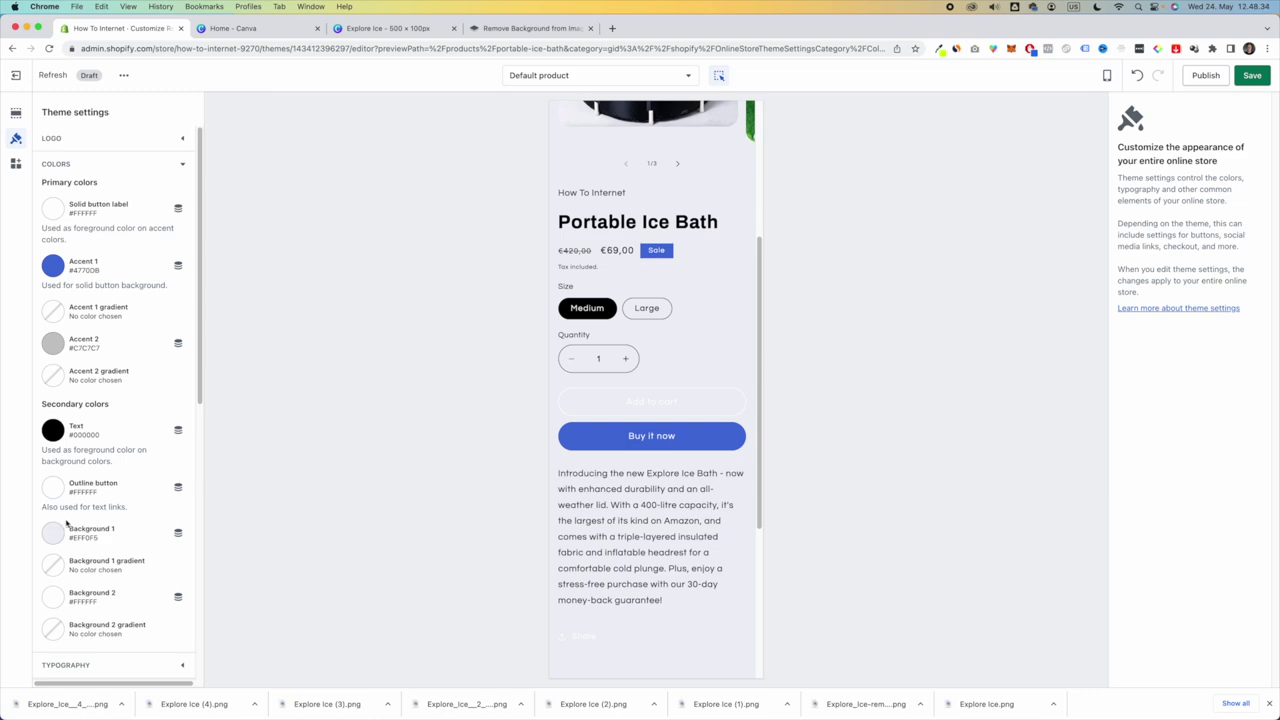
pyautogui.scroll(-4, 42, 505)
pyautogui.scroll(-6, 652, 449)
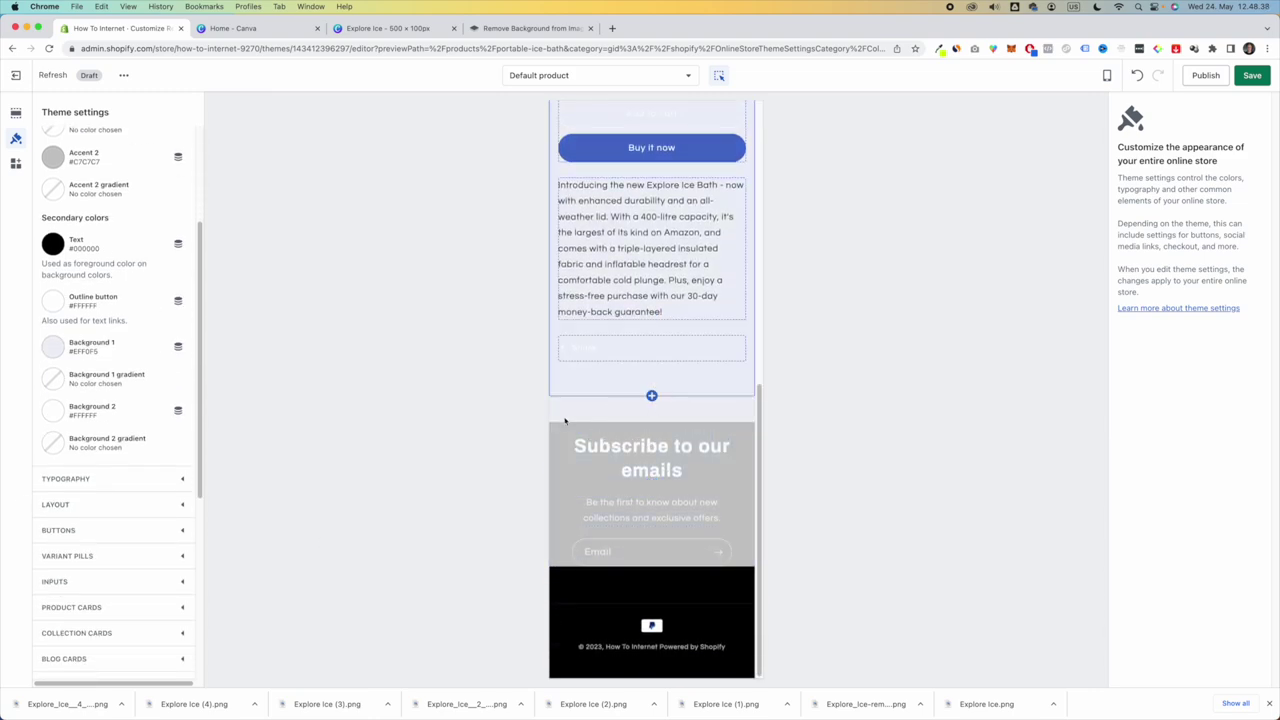
pyautogui.scroll(10, 572, 474)
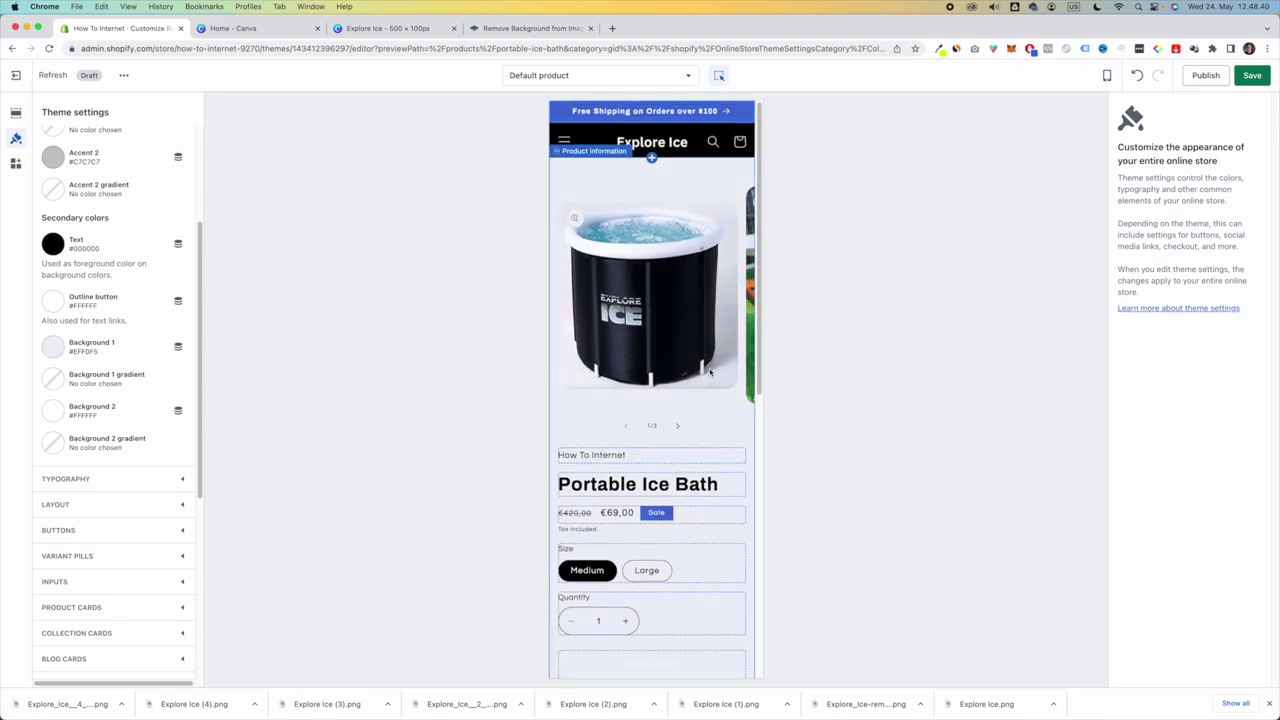
pyautogui.click(54, 352)
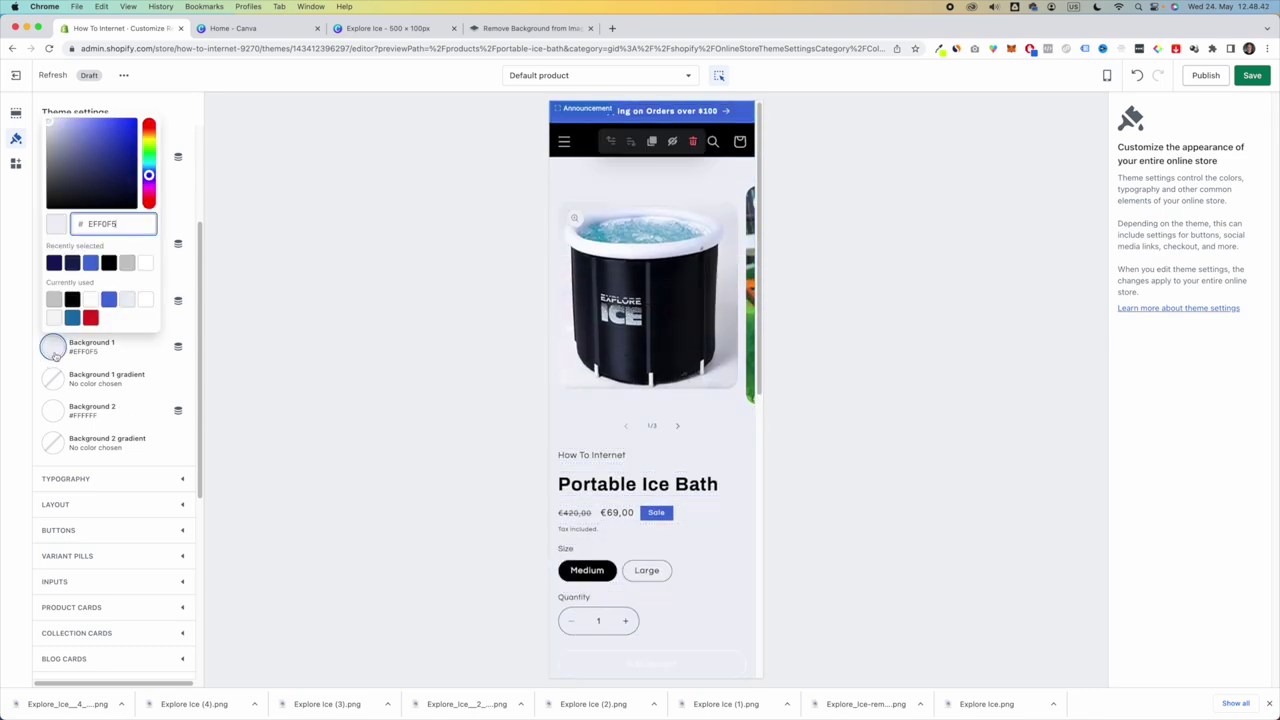
pyautogui.click(145, 262)
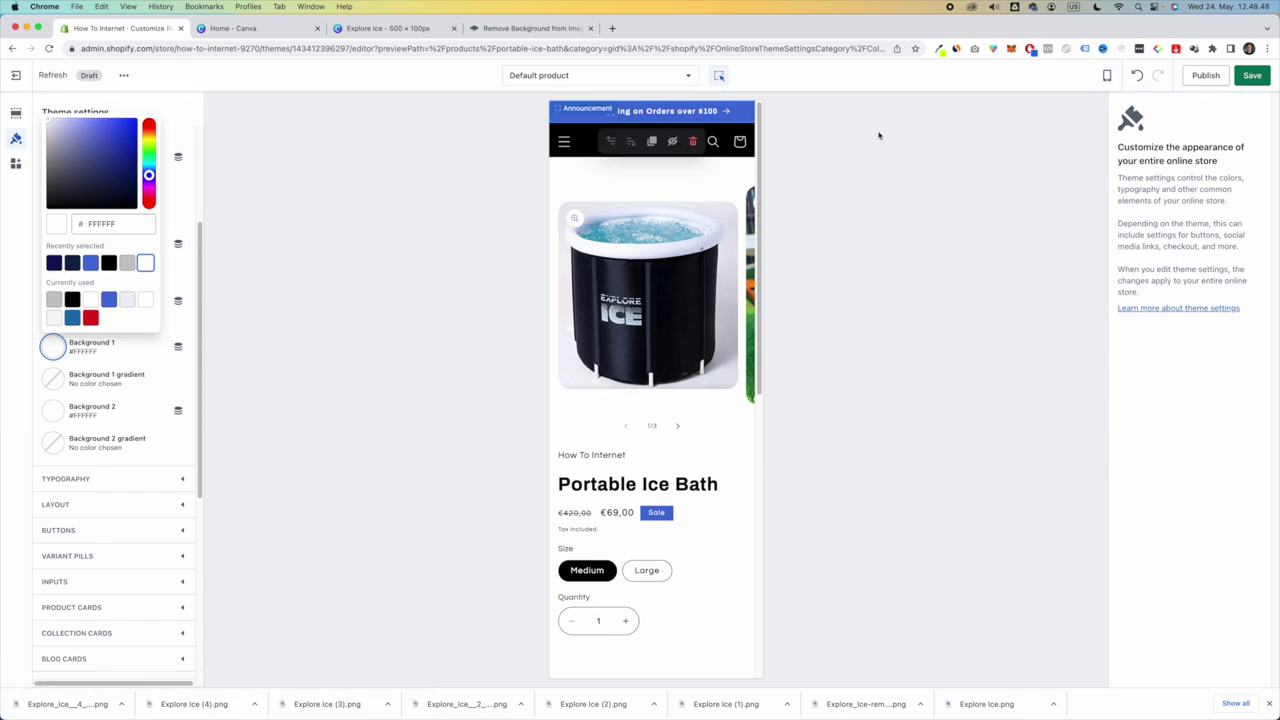
# - Sample the backdrop color of the product photo with the eyedropper extension and set Background 1 to #F3F2F7
pyautogui.click(940, 49)
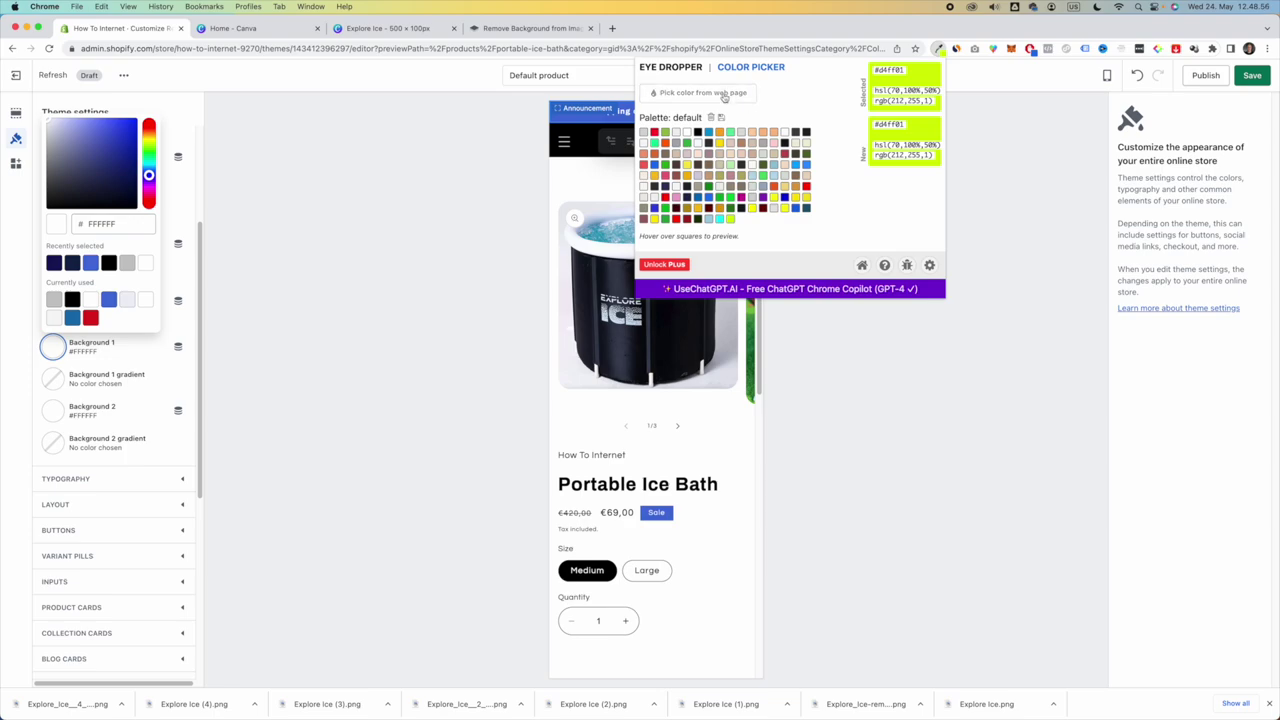
pyautogui.click(724, 97)
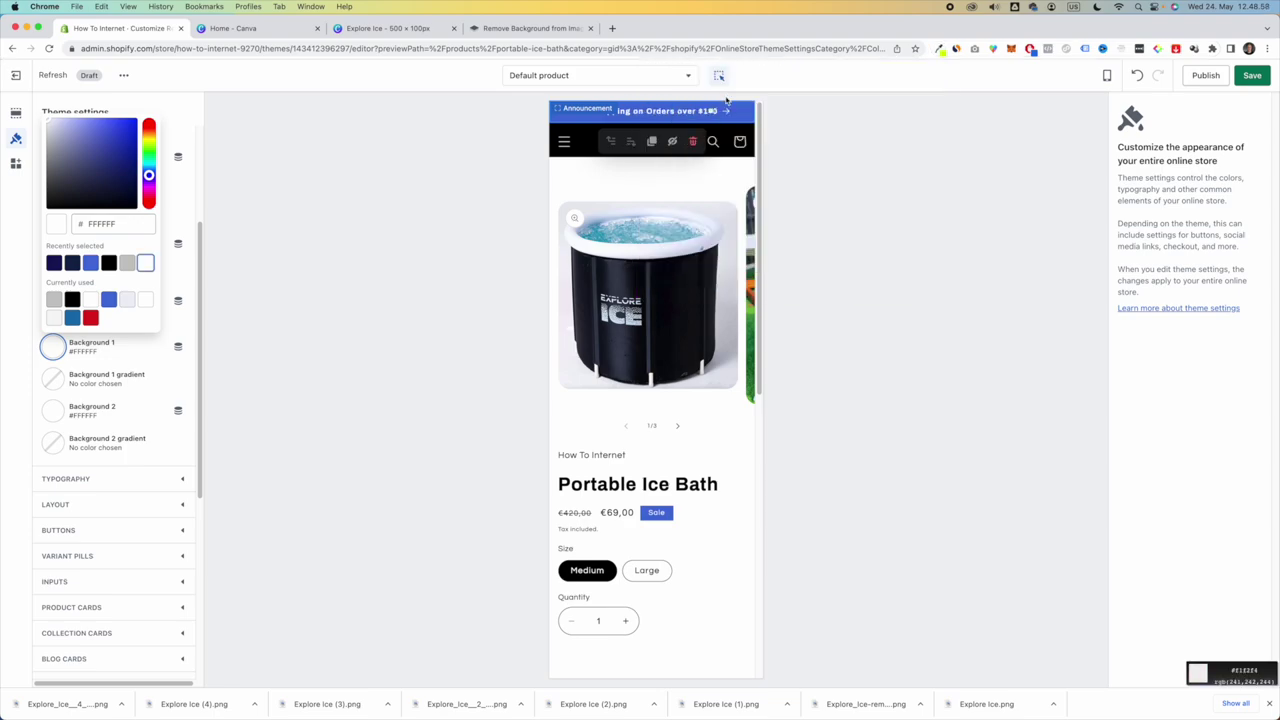
pyautogui.click(572, 379)
pyautogui.click(940, 49)
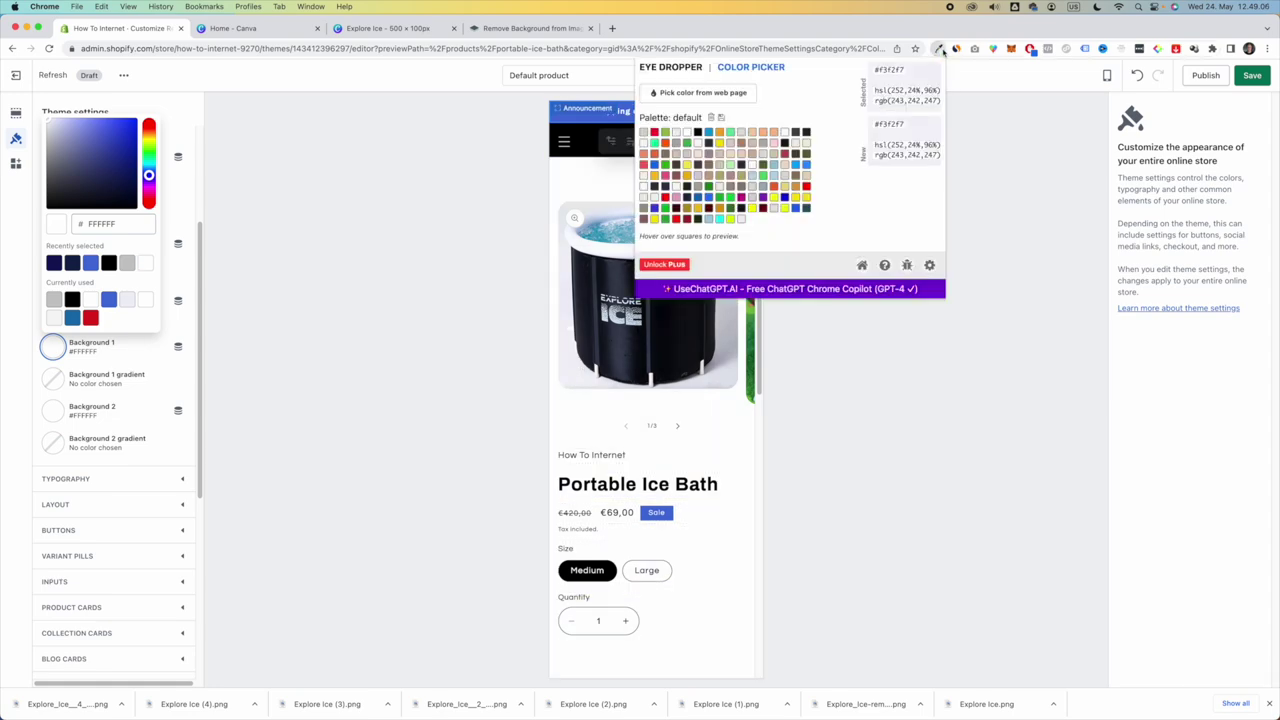
pyautogui.doubleClick(891, 70)
pyautogui.press('super+c')
pyautogui.click(128, 224)
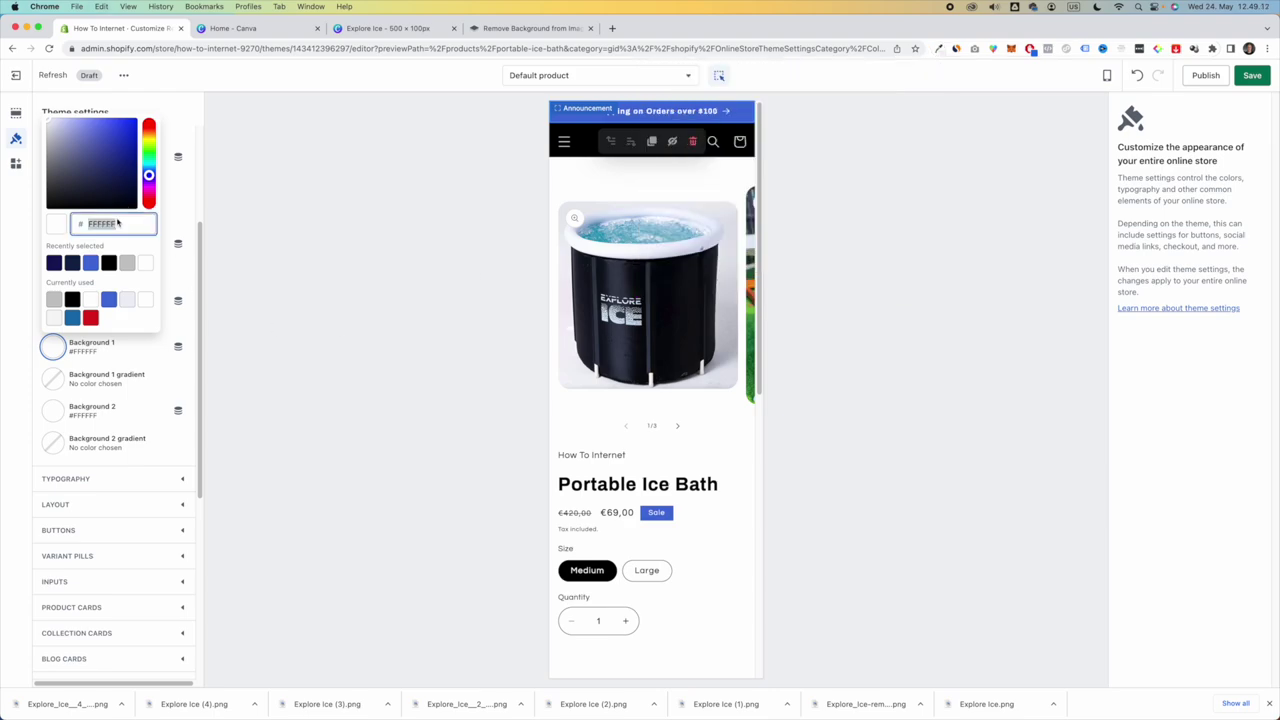
pyautogui.press('super+v')
pyautogui.click(267, 230)
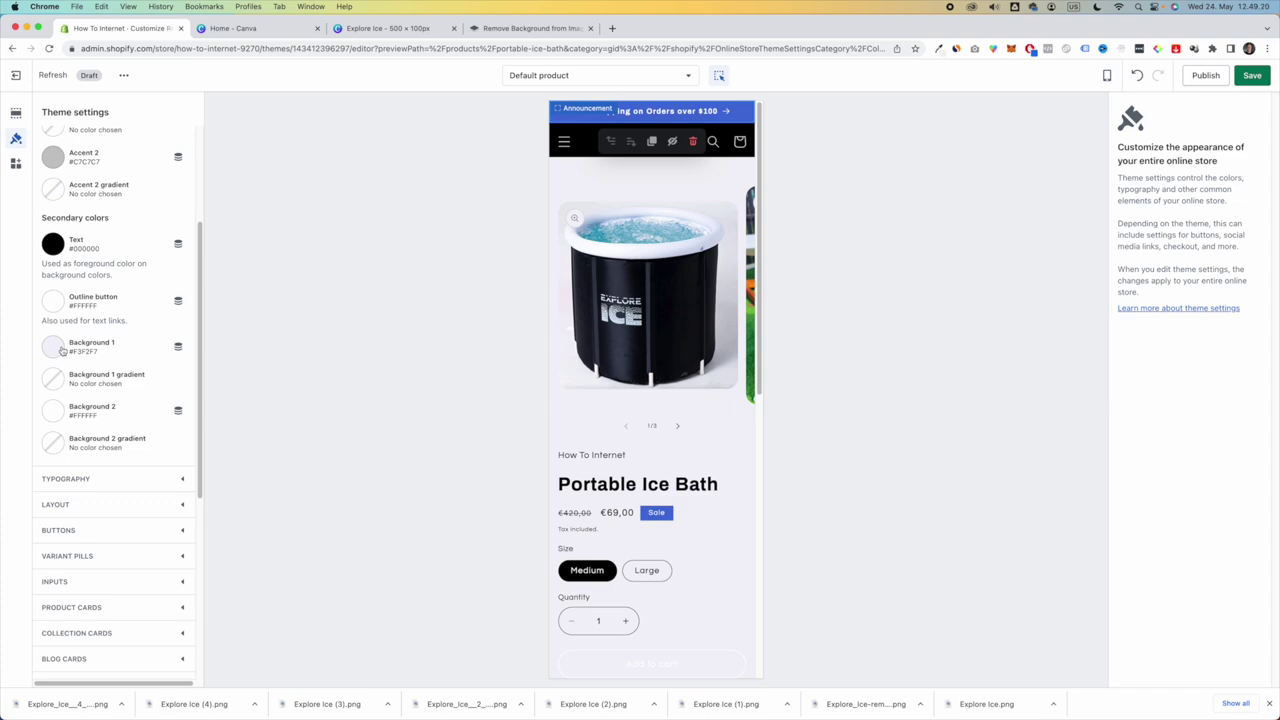
# - Close the browser's downloads bar, set Background 1 to white (#FFFFFF), and check the lower part of the page preview
pyautogui.click(1270, 705)
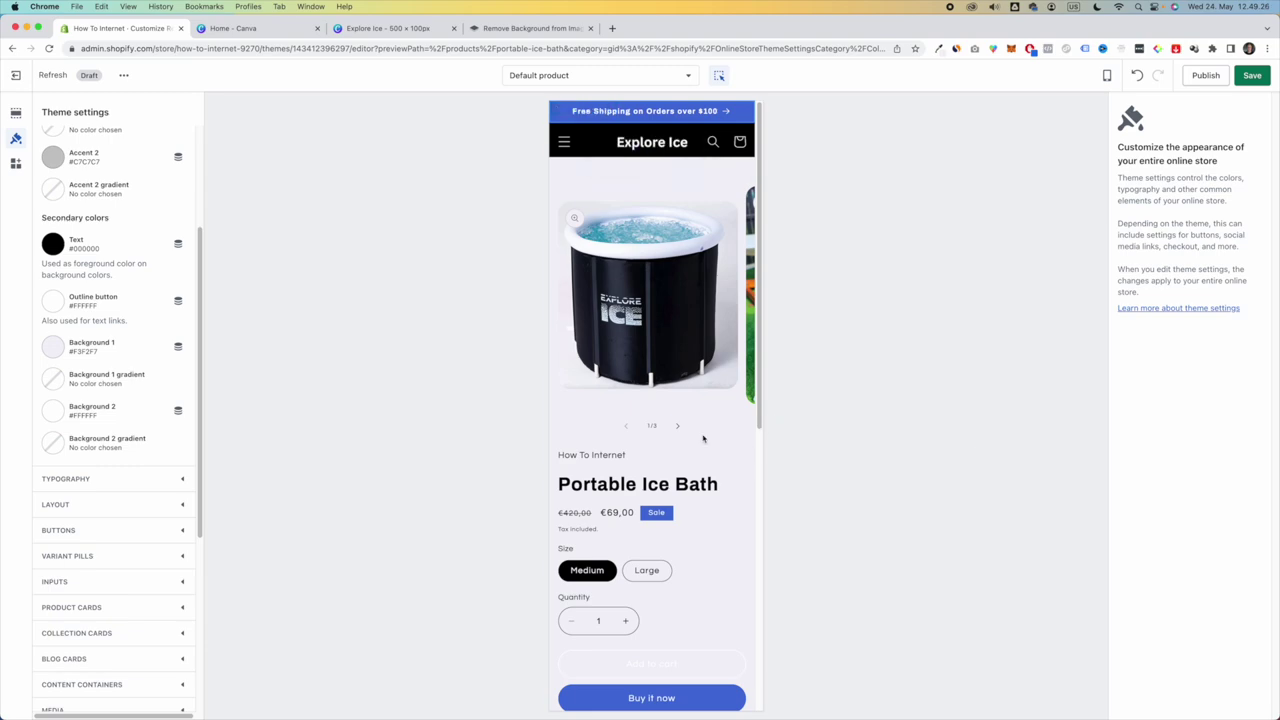
pyautogui.click(938, 48)
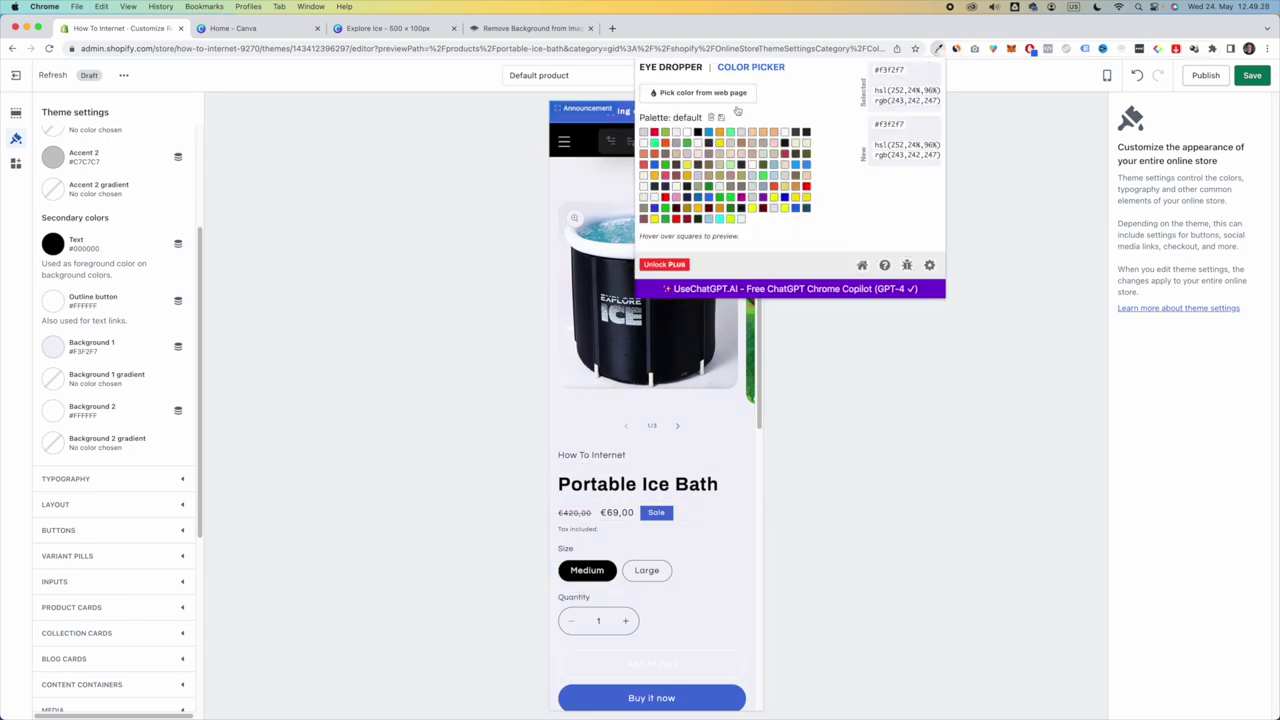
pyautogui.click(326, 219)
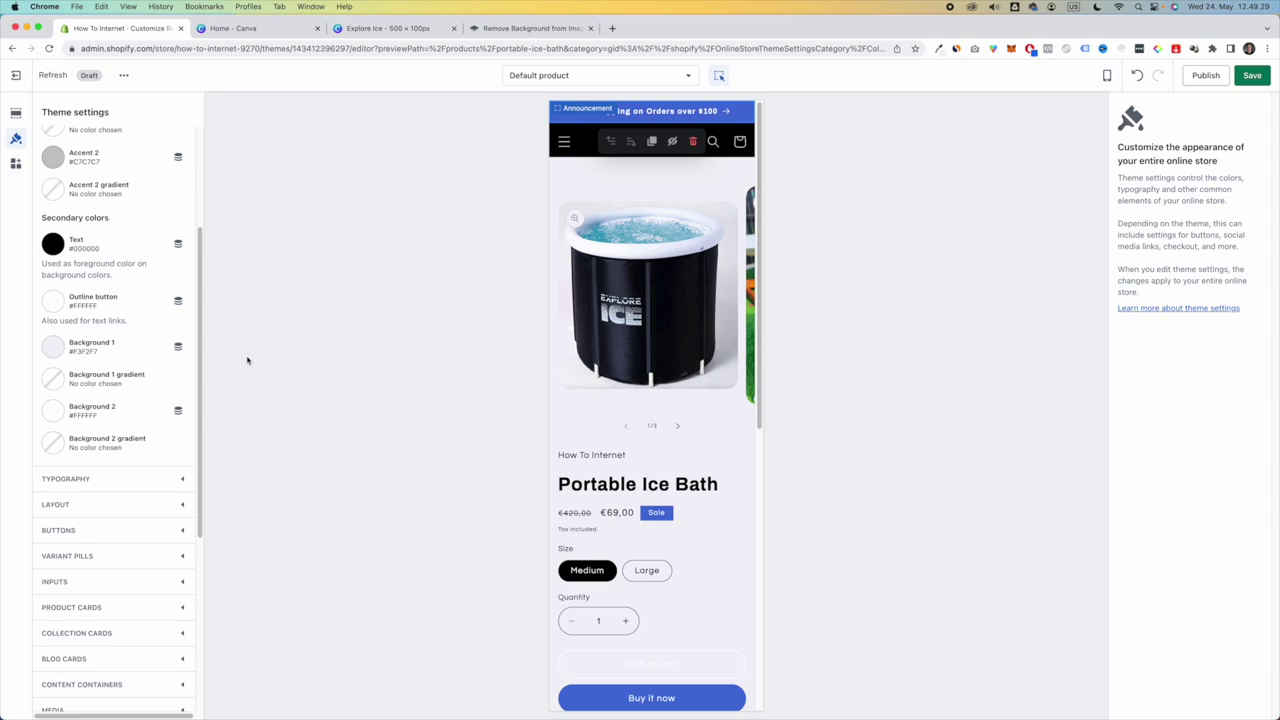
pyautogui.click(62, 350)
pyautogui.click(107, 300)
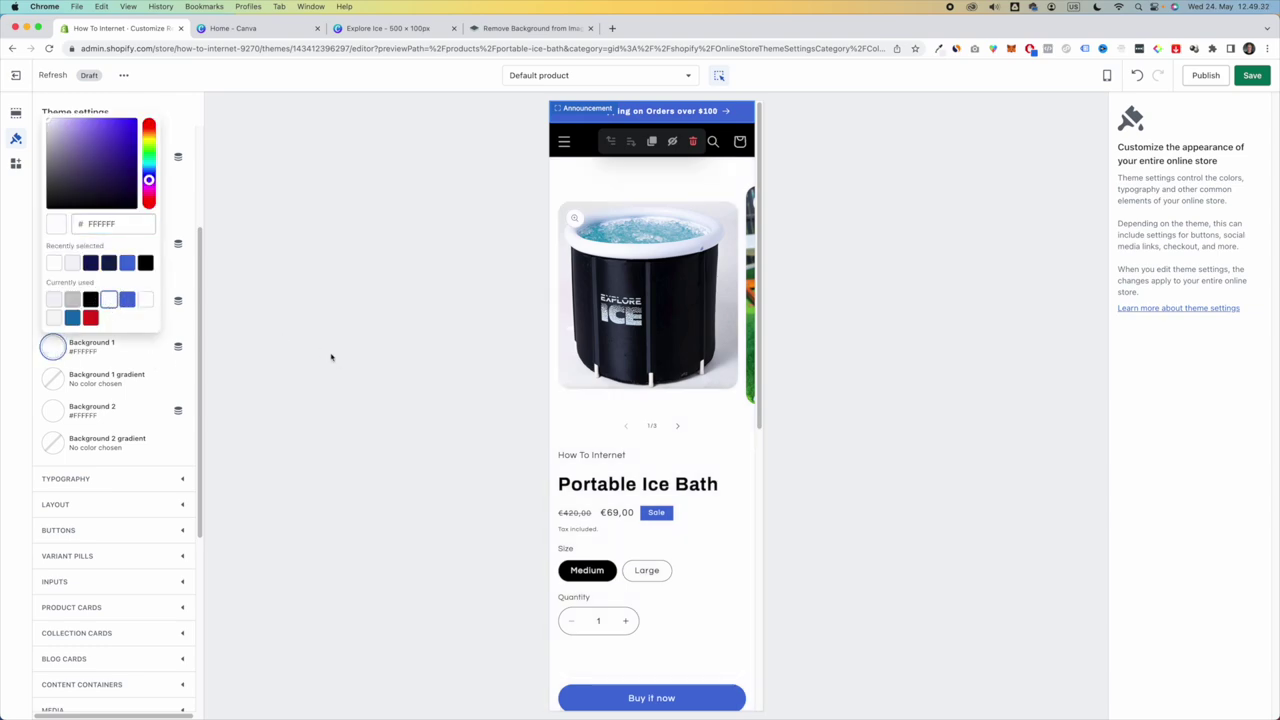
pyautogui.click(335, 358)
pyautogui.scroll(-5, 757, 509)
pyautogui.scroll(-3, 757, 509)
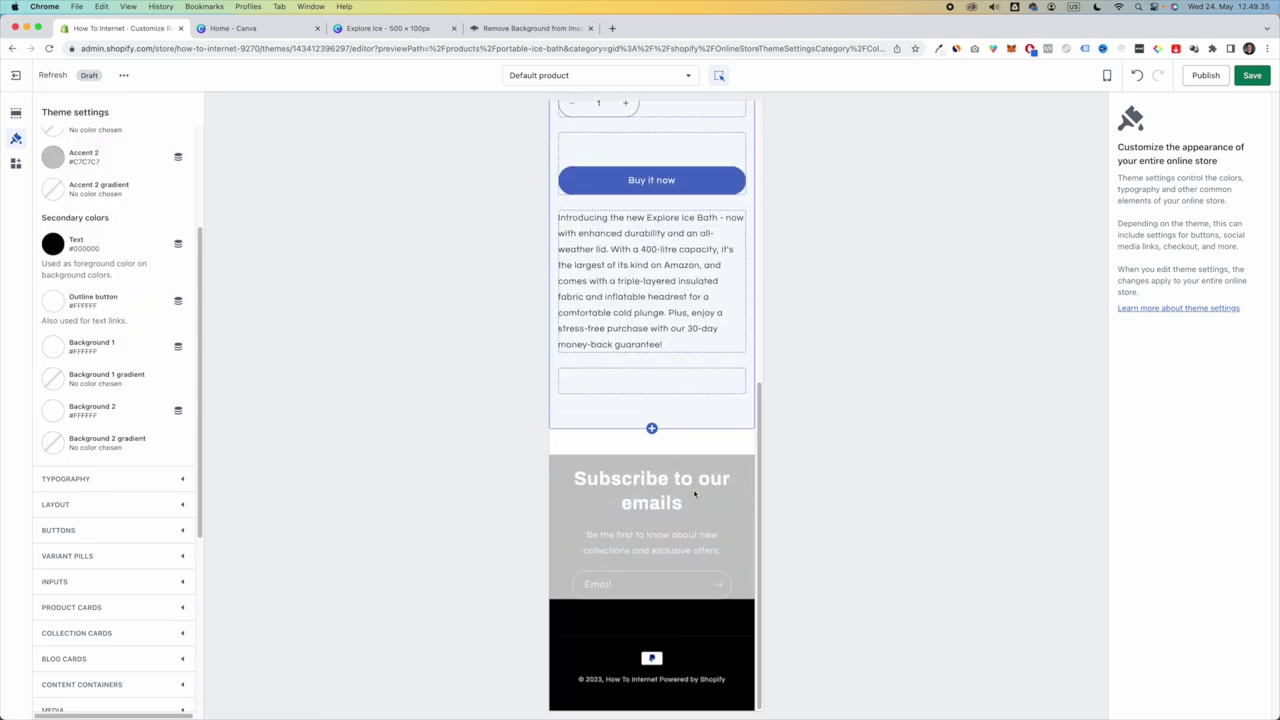
# - Set the theme's Accent 2 color to a dark blue (#2B2DB6)
pyautogui.scroll(3, 101, 279)
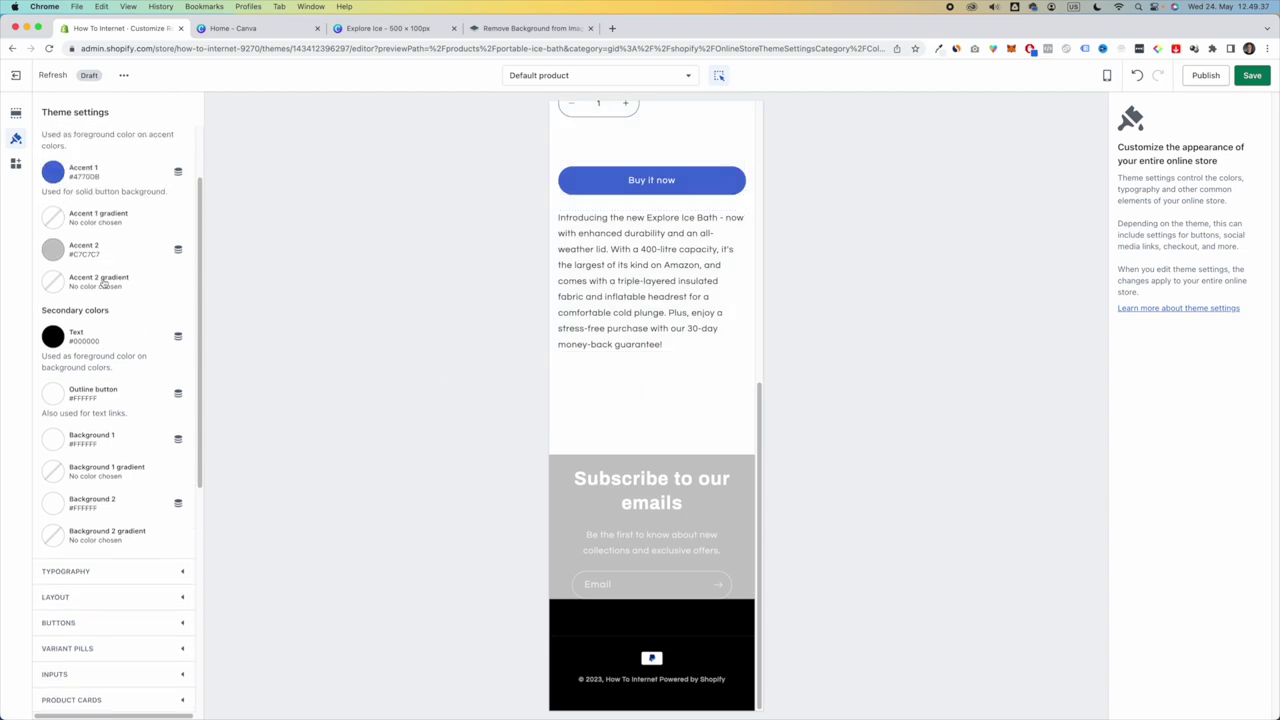
pyautogui.click(53, 266)
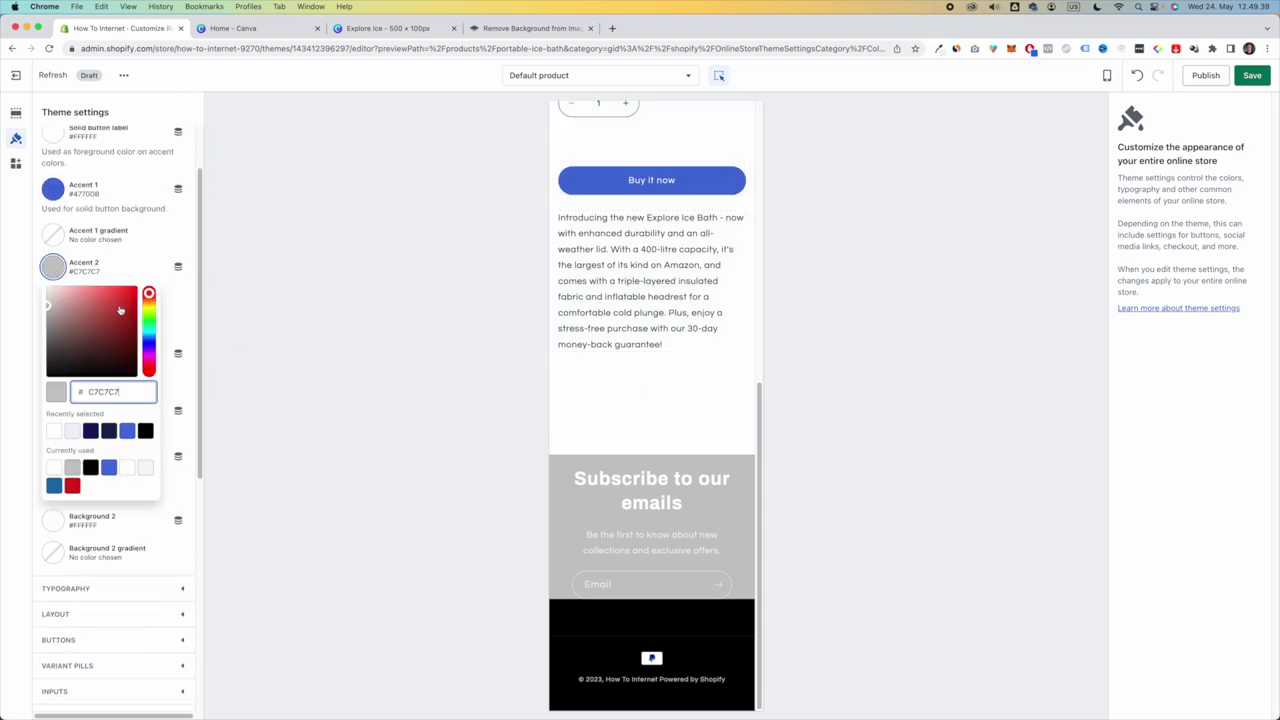
pyautogui.moveTo(57, 333); pyautogui.dragTo(115, 312)
pyautogui.click(148, 344)
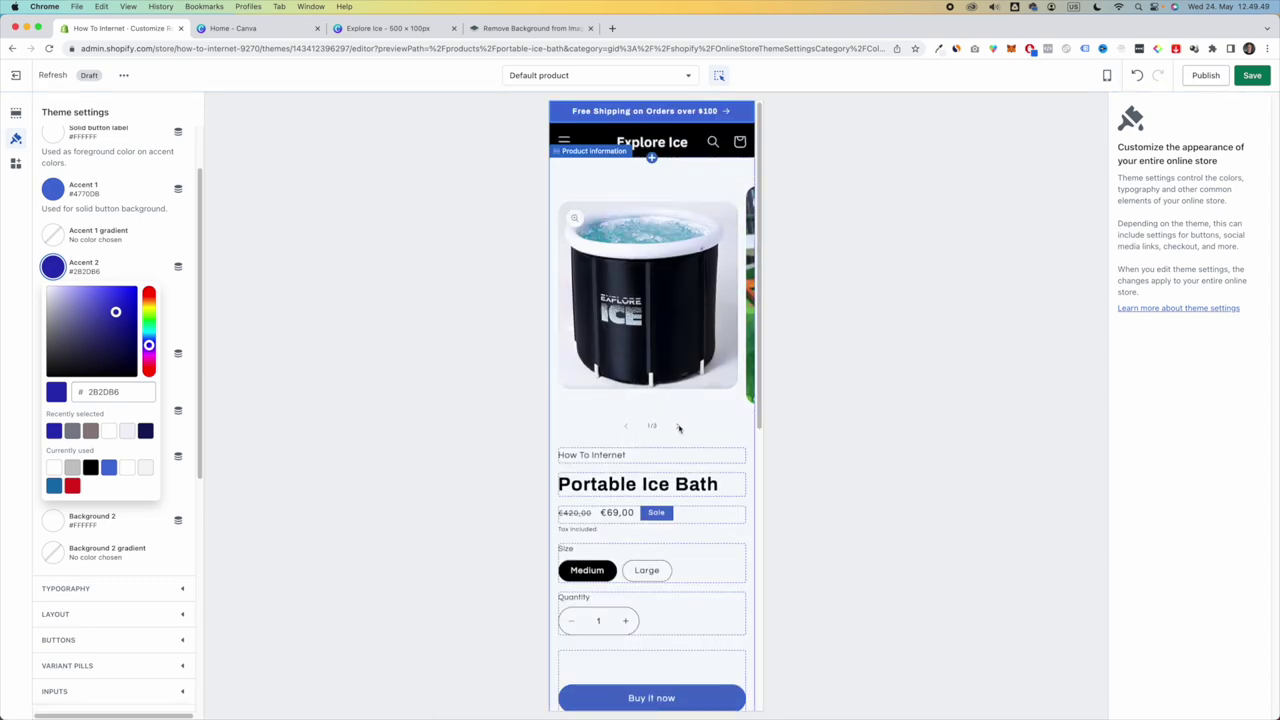
# - Browse the product image carousel and look over the rest of the product page in the preview
pyautogui.click(679, 427)
pyautogui.scroll(-1, 679, 427)
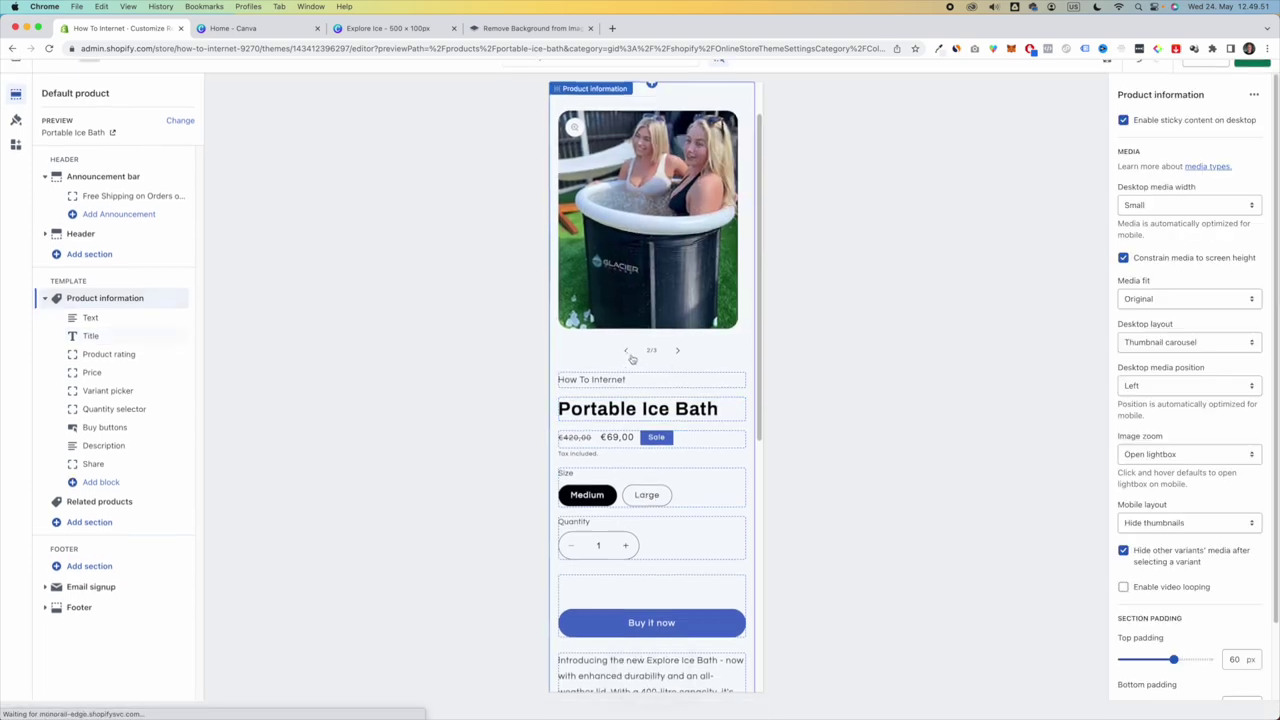
pyautogui.click(626, 351)
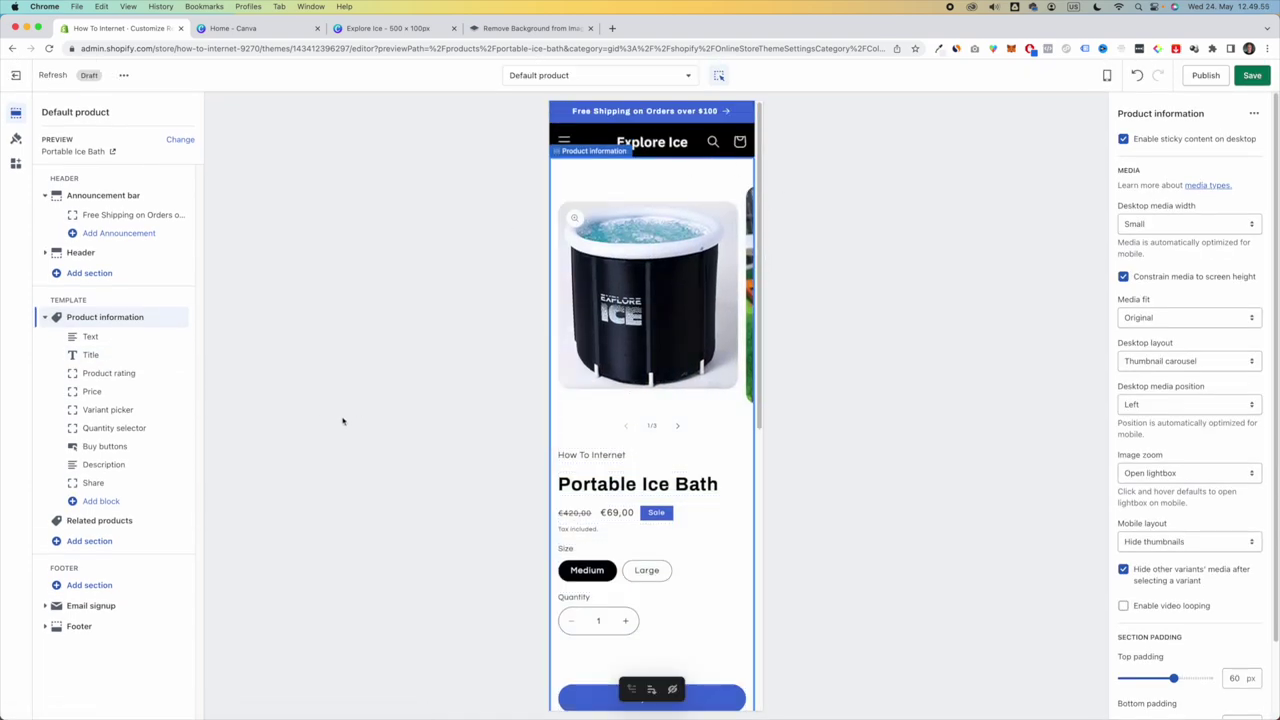
pyautogui.scroll(-4, 651, 540)
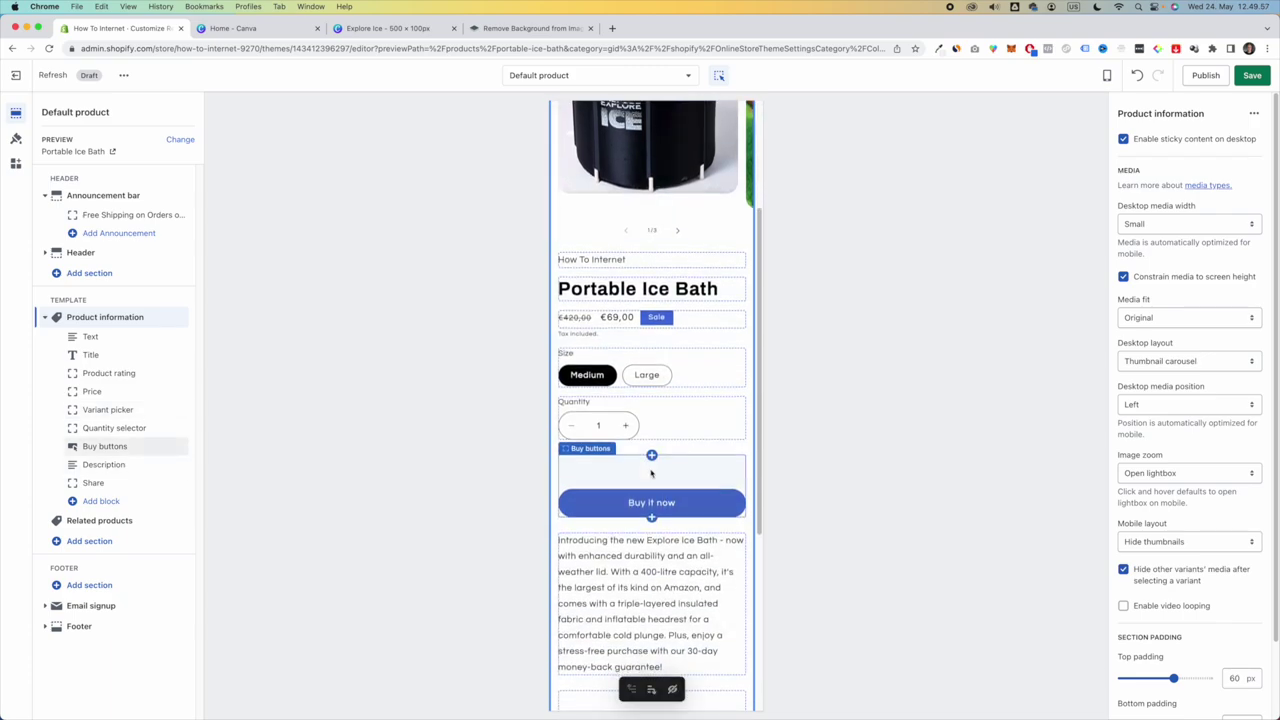
pyautogui.scroll(-3, 651, 473)
pyautogui.scroll(1, 651, 460)
# - Return to the theme's color settings and set Accent 1 to the recently selected dark blue (#2B2DB6)
pyautogui.click(16, 138)
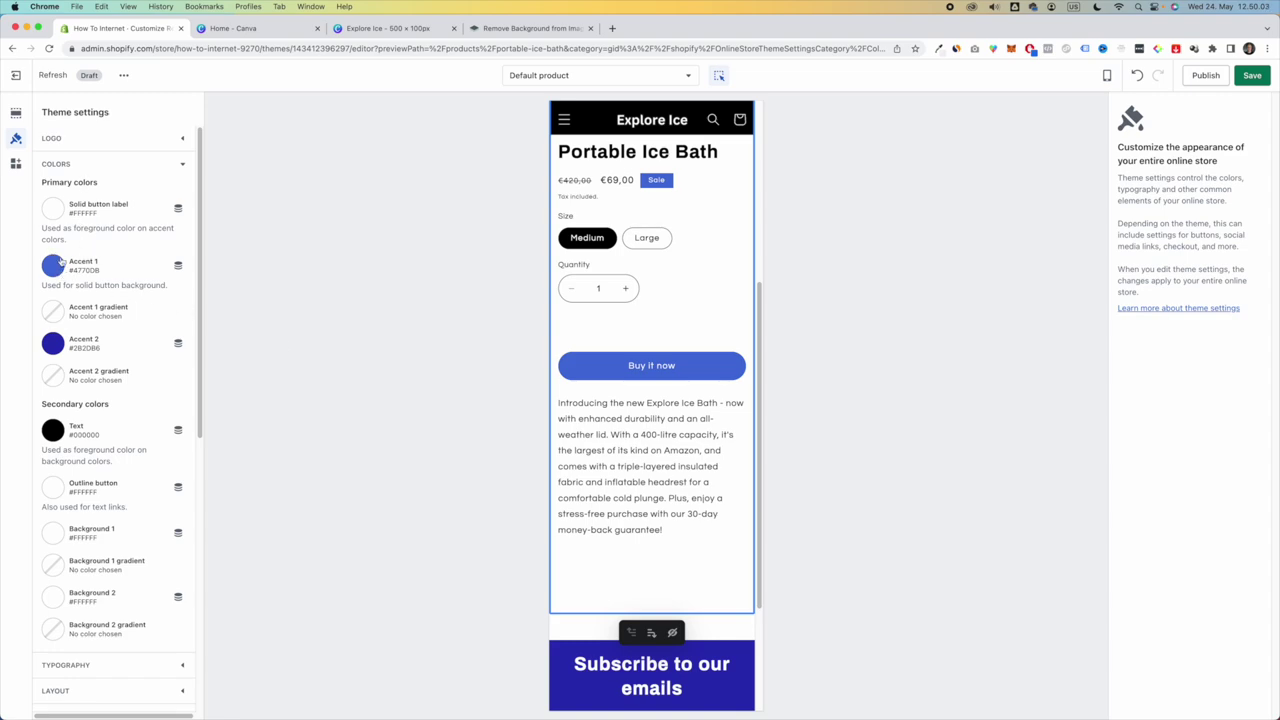
pyautogui.click(55, 265)
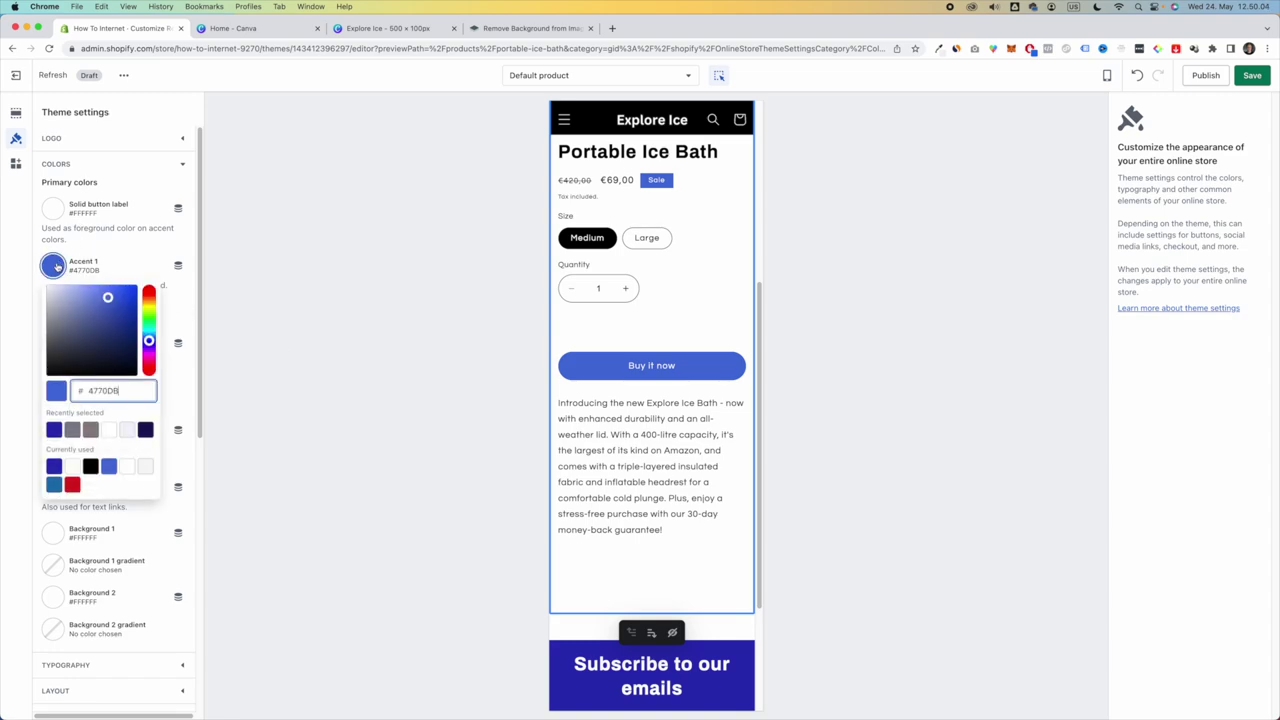
pyautogui.click(54, 430)
pyautogui.click(226, 477)
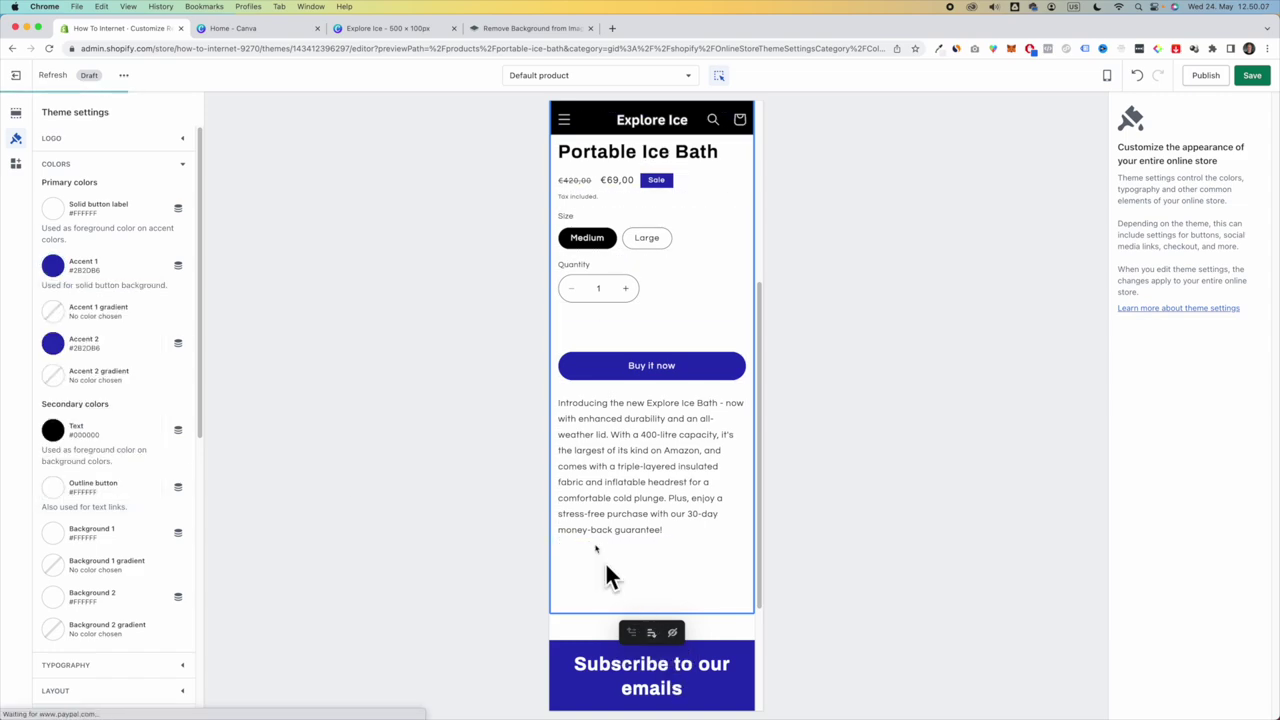
# - Review the accent colors across the product page preview, from the announcement bar down to the email signup
pyautogui.scroll(5, 620, 500)
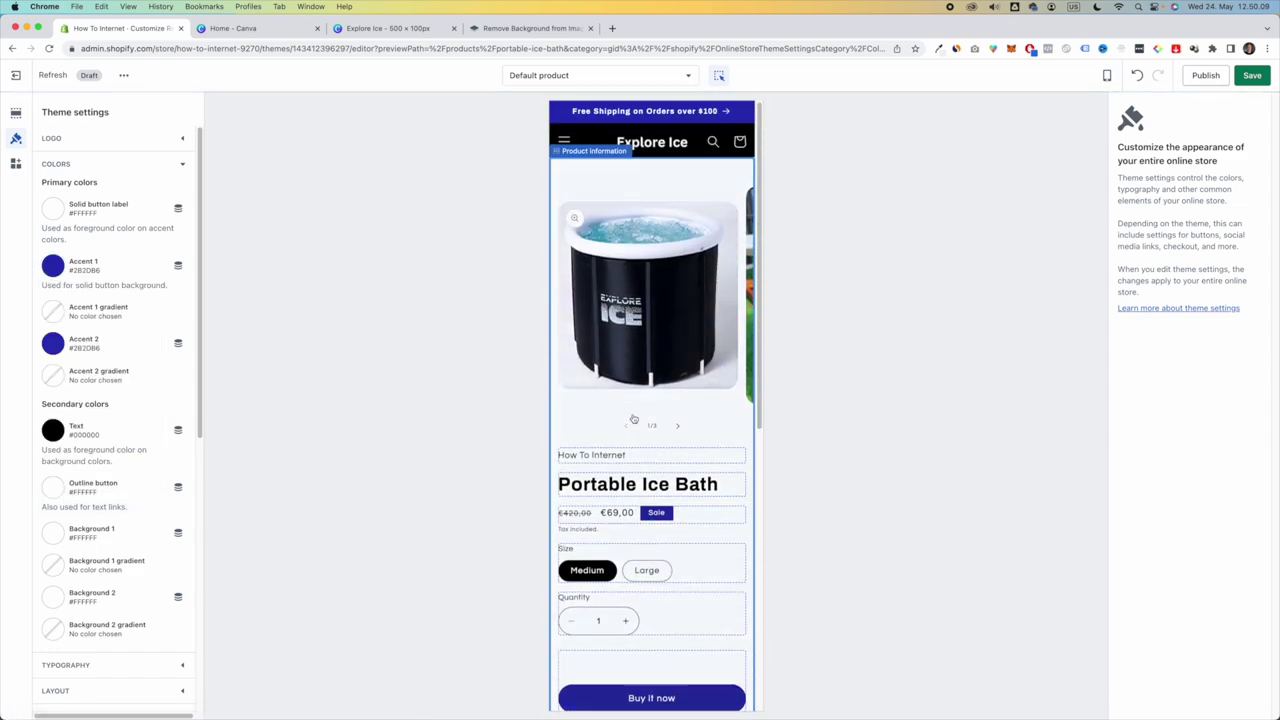
pyautogui.scroll(-5, 726, 531)
pyautogui.scroll(5, 724, 532)
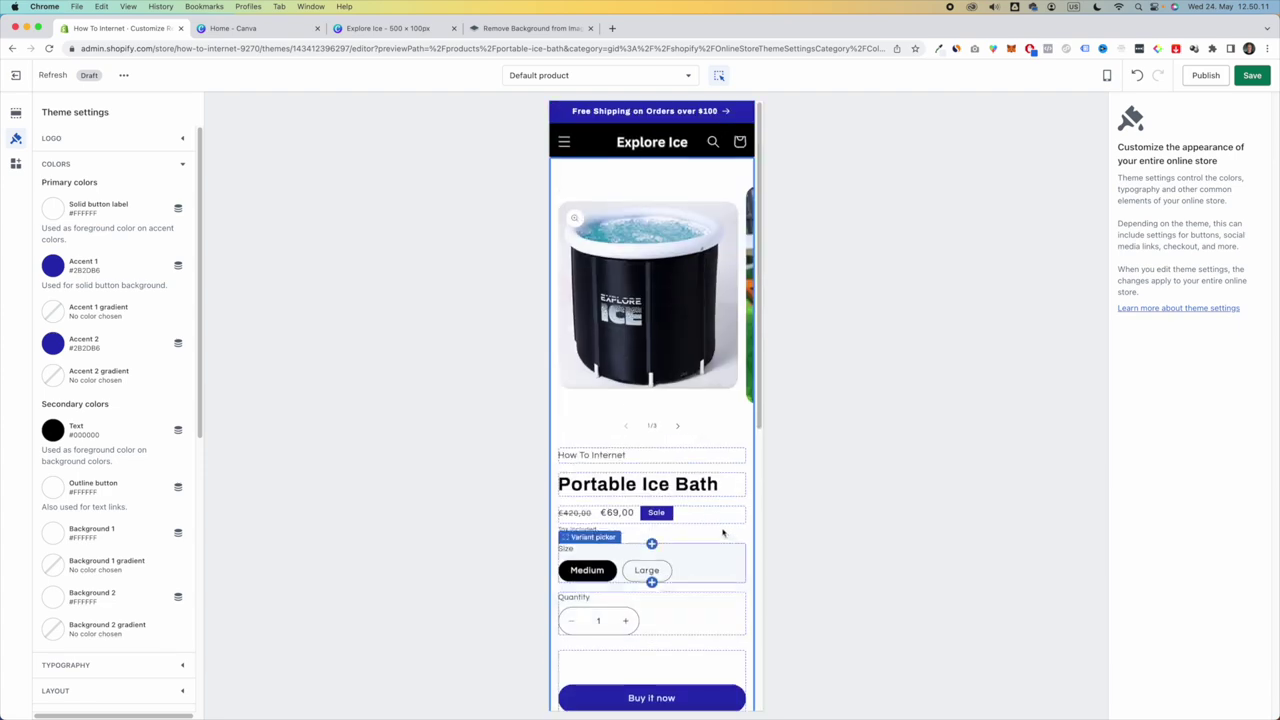
pyautogui.scroll(-3, 723, 533)
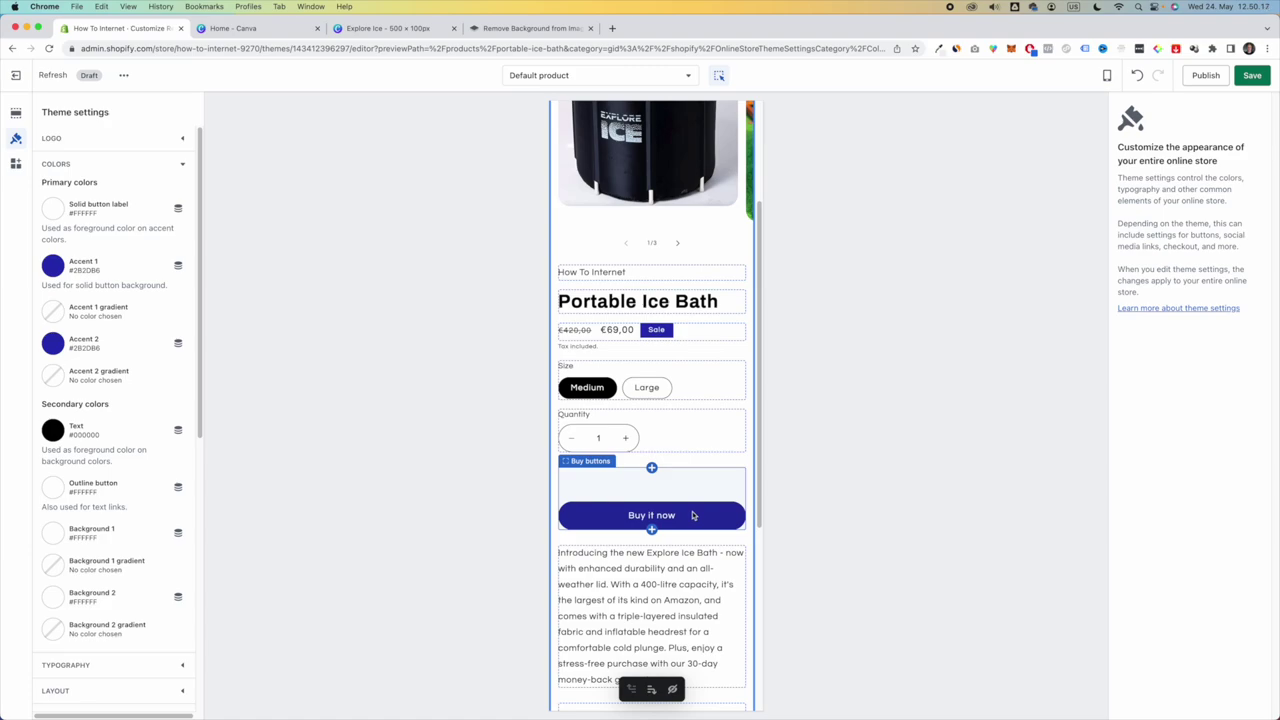
pyautogui.scroll(3, 692, 515)
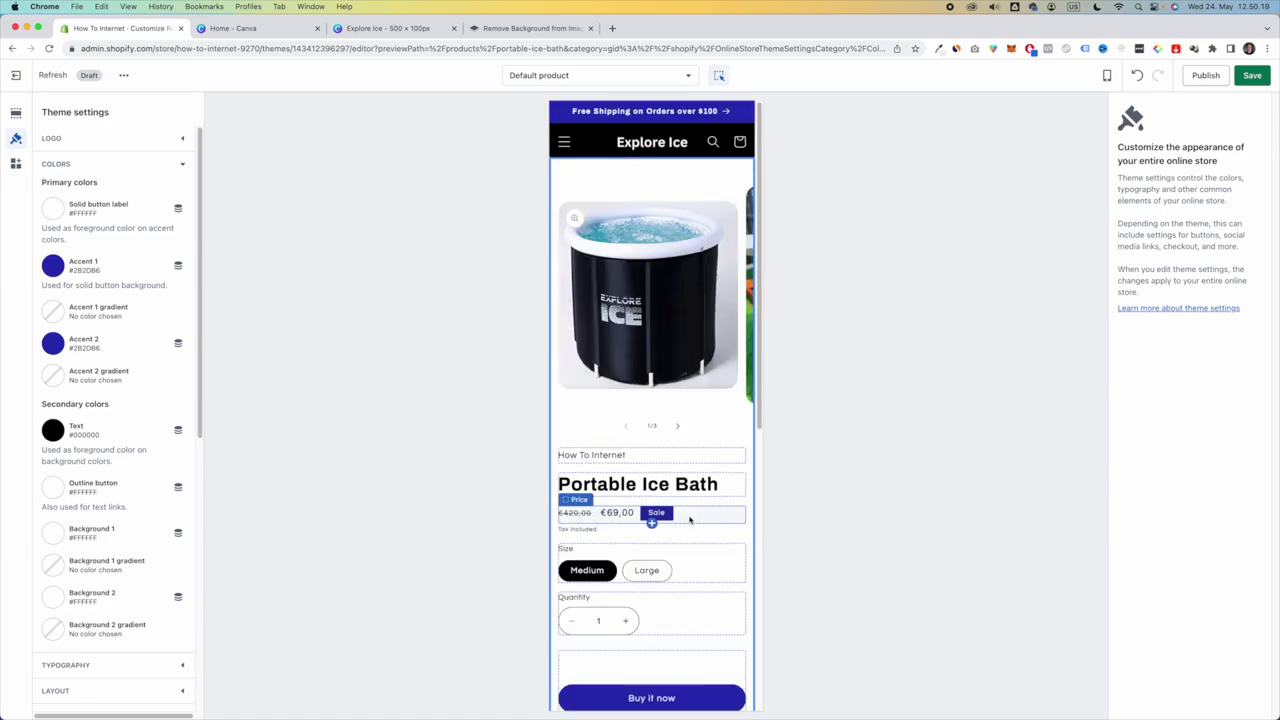
pyautogui.scroll(-5, 686, 522)
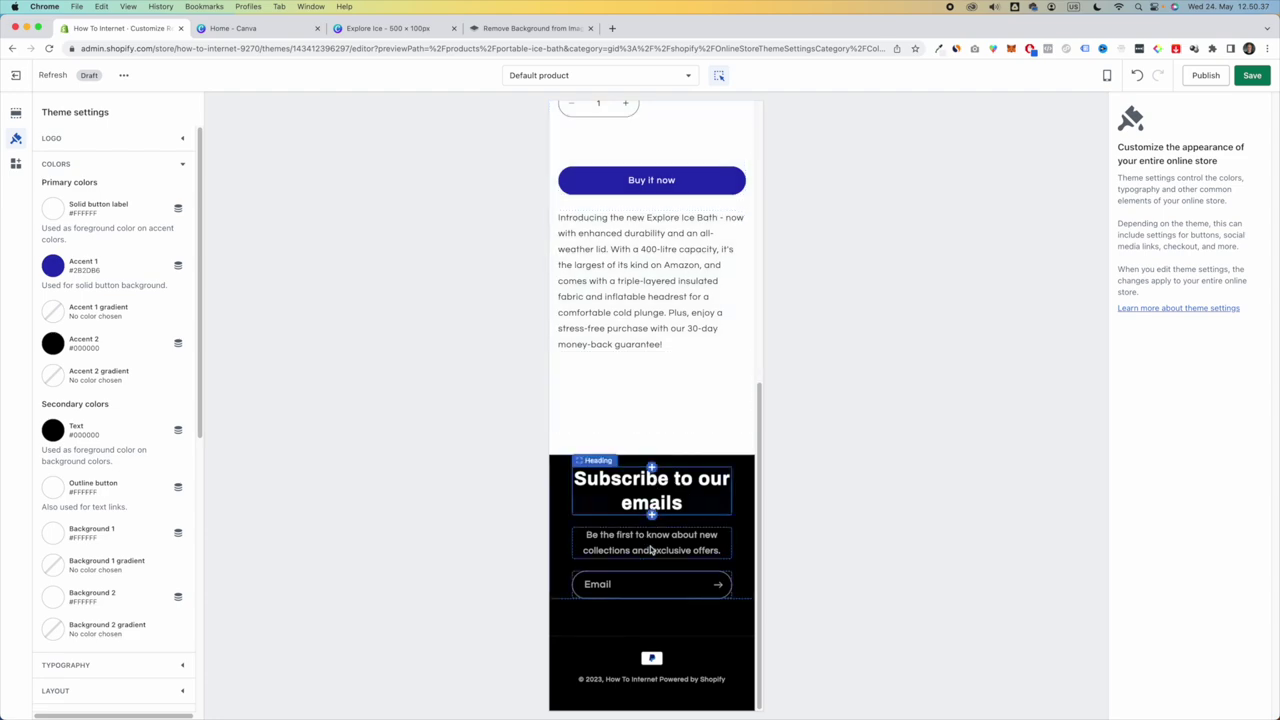
pyautogui.scroll(5, 651, 560)
pyautogui.scroll(1, 650, 511)
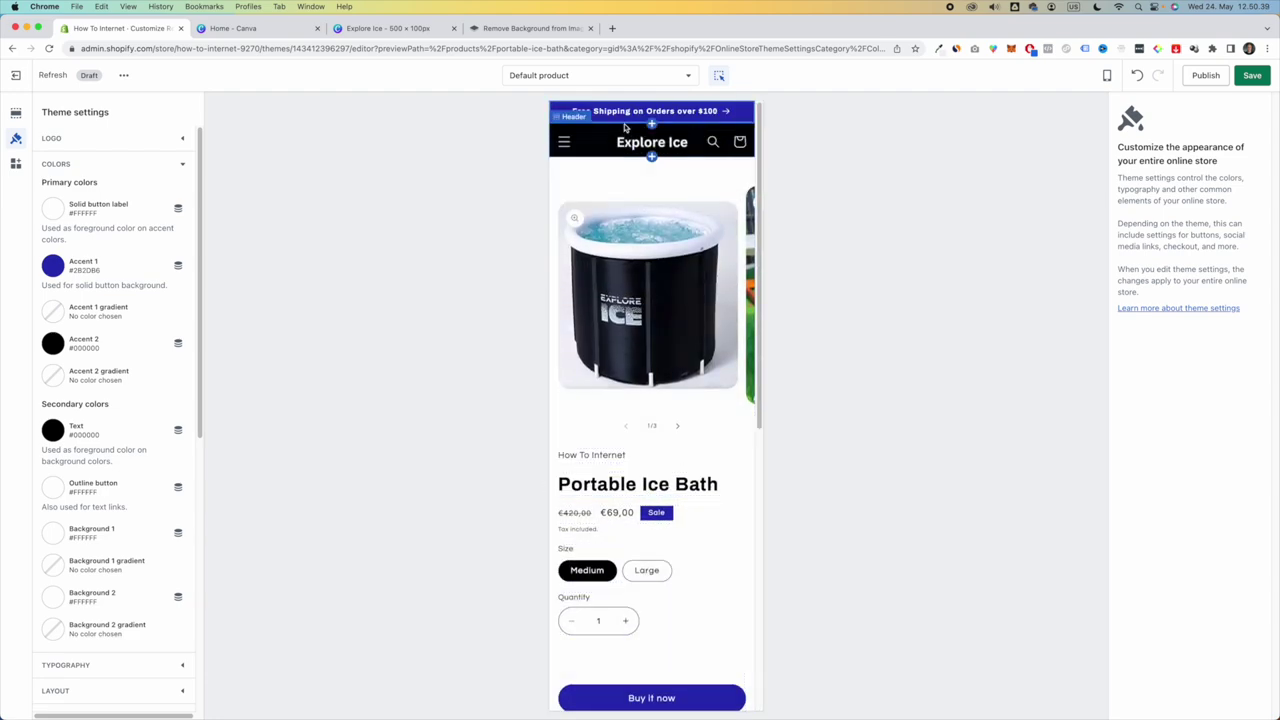
pyautogui.scroll(-3, 624, 300)
pyautogui.scroll(3, 640, 300)
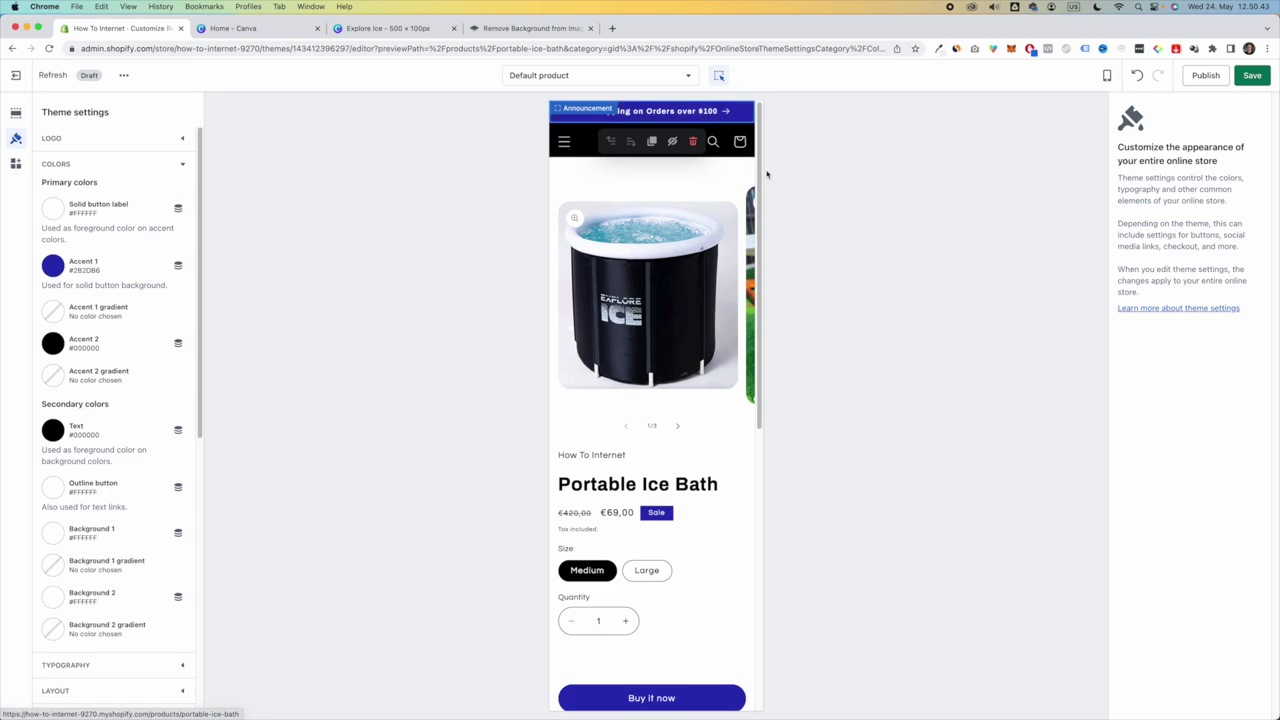
# - Try Accent 2 as the free-shipping announcement's color scheme, settle on Background 1, and save the theme
pyautogui.click(705, 119)
pyautogui.click(343, 240)
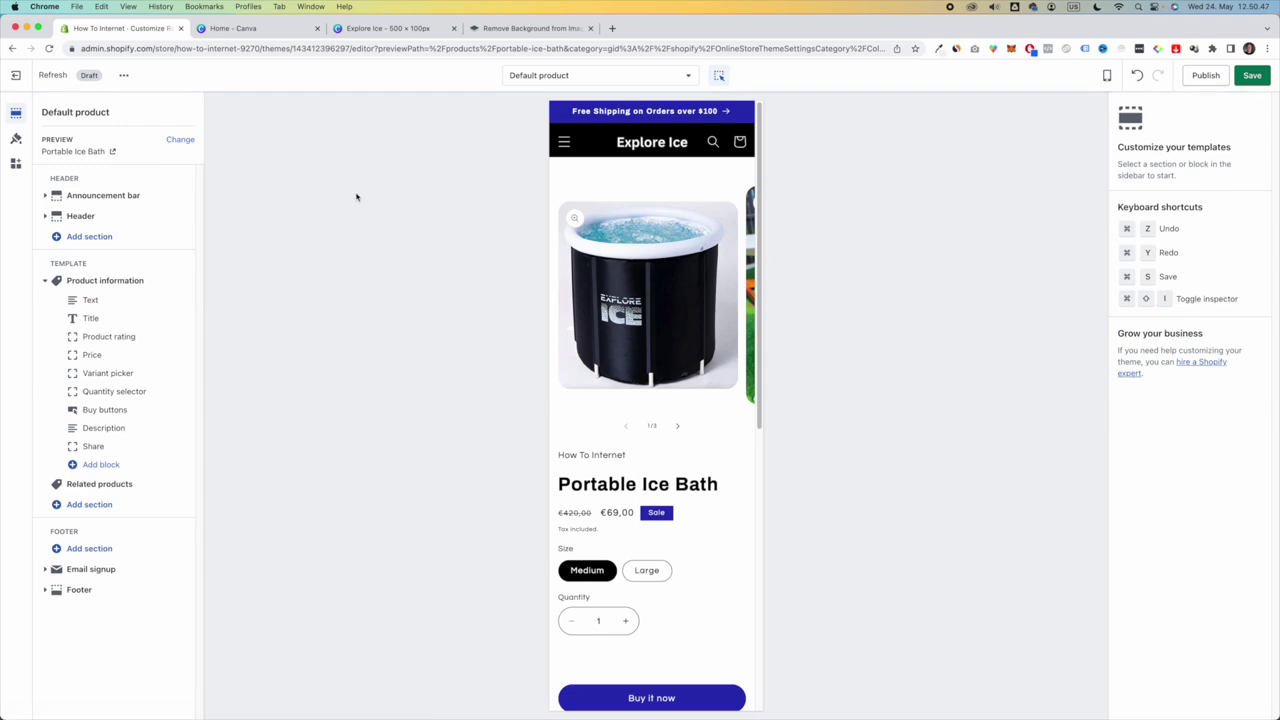
pyautogui.click(122, 195)
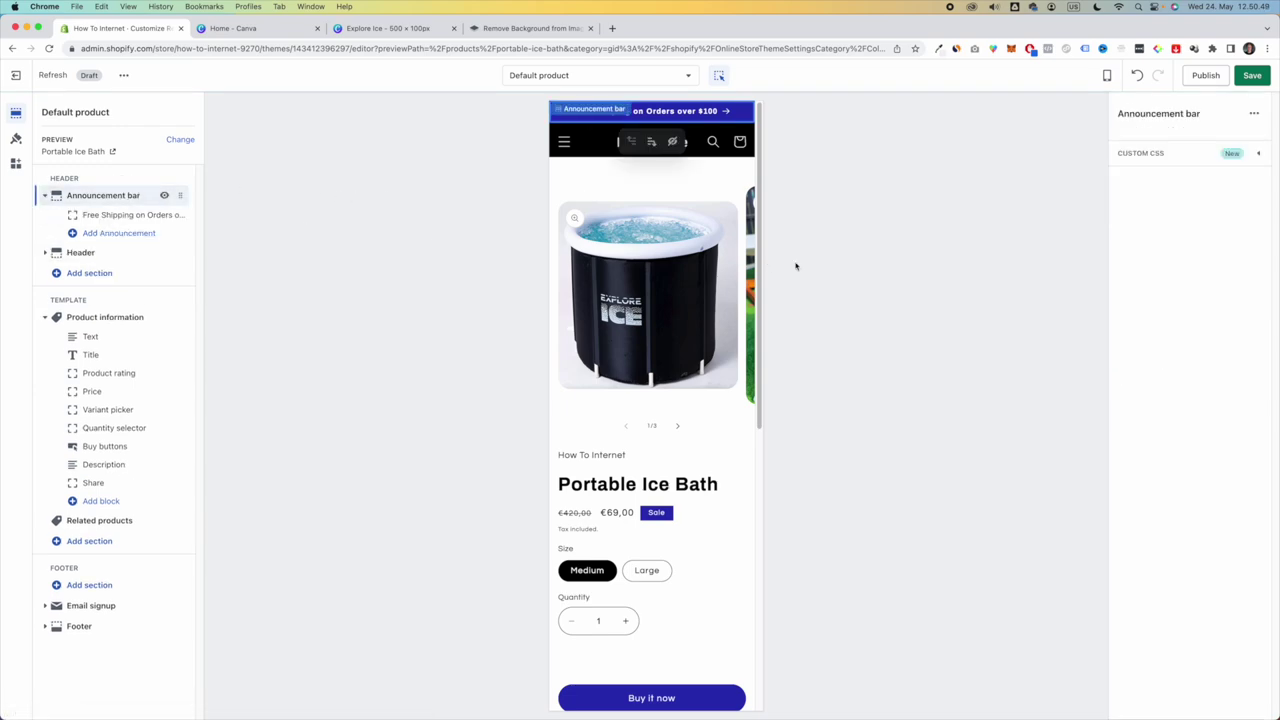
pyautogui.click(113, 216)
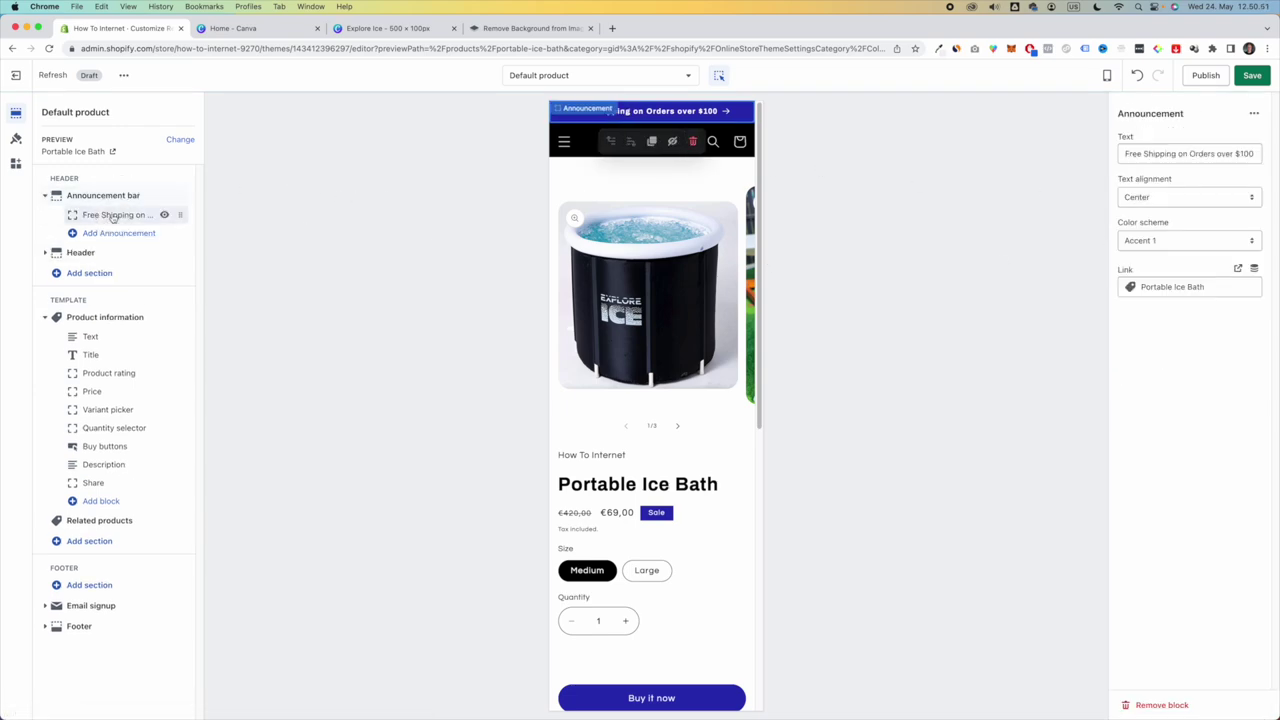
pyautogui.click(1192, 244)
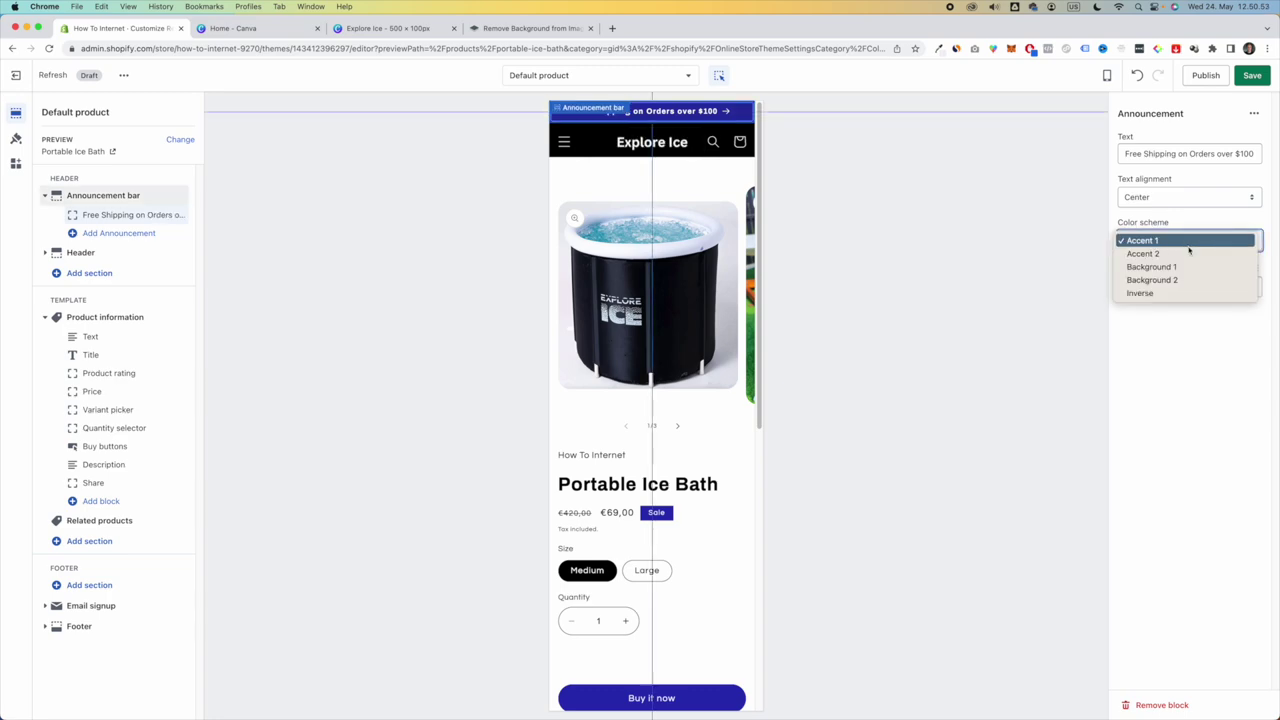
pyautogui.click(1191, 254)
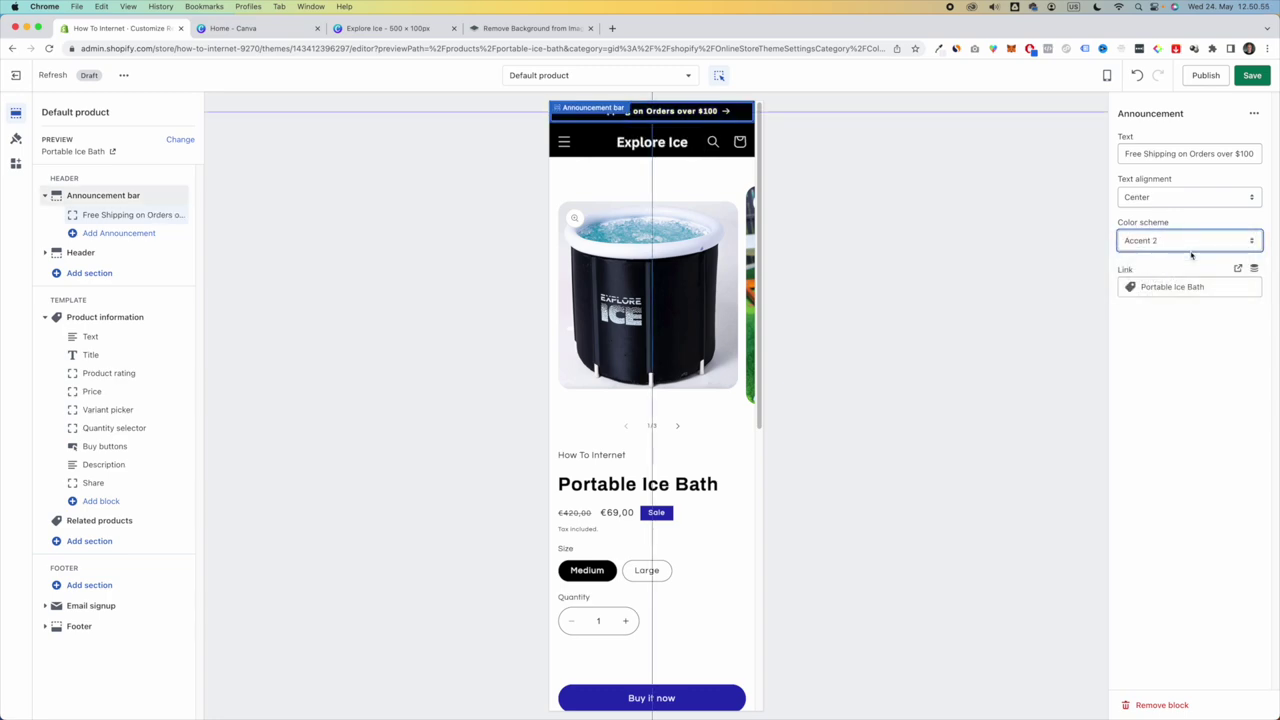
pyautogui.click(1225, 241)
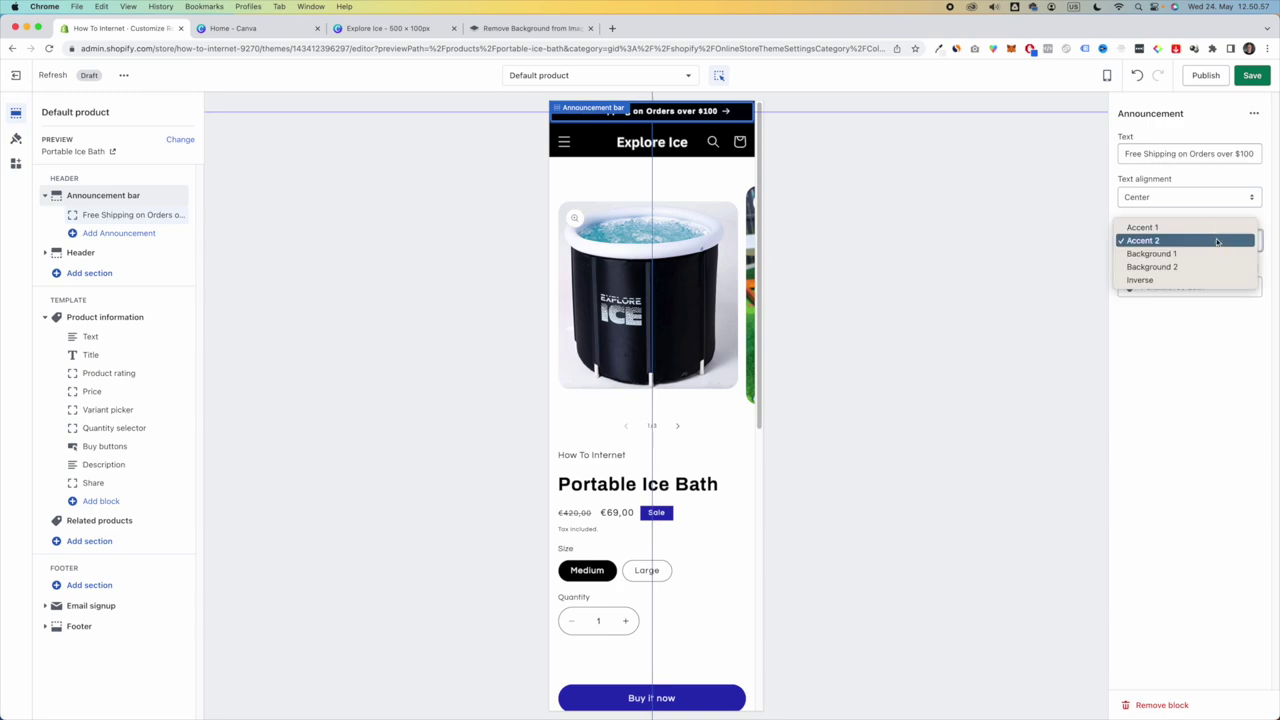
pyautogui.click(1190, 254)
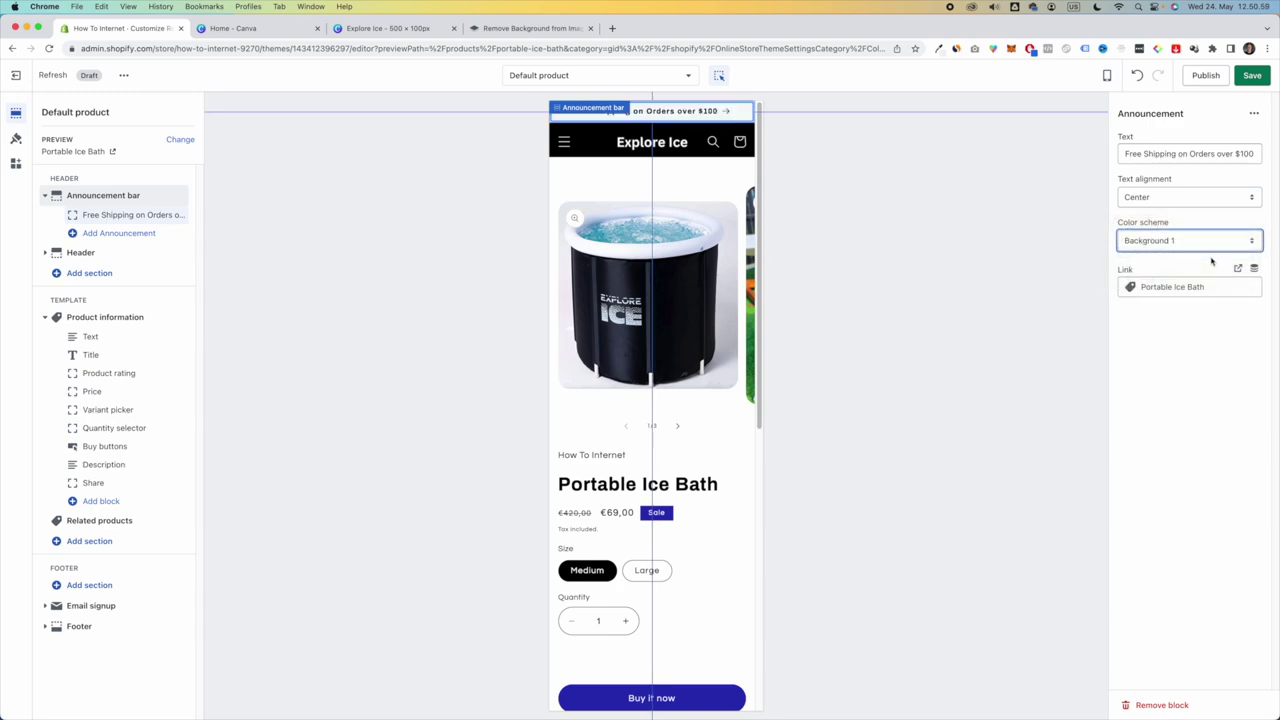
pyautogui.click(1255, 80)
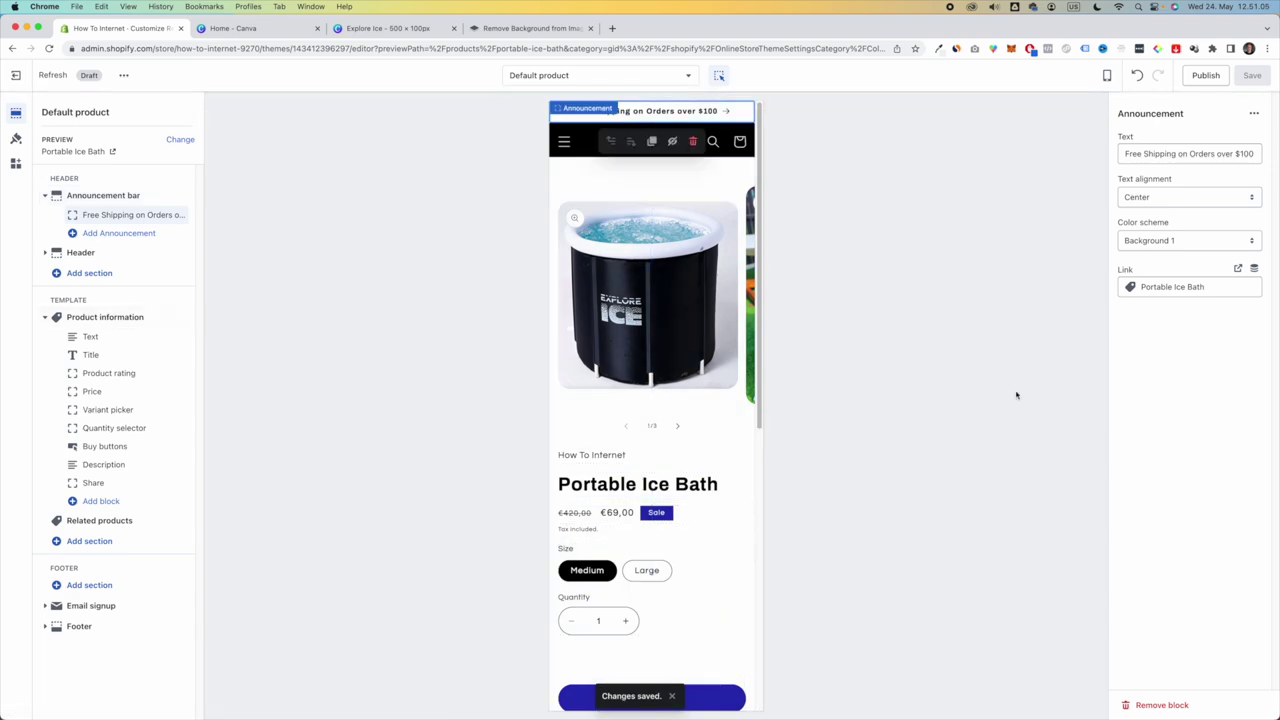
# - Check the page preview down to the email signup and select the buy buttons block
pyautogui.moveTo(635, 147)
pyautogui.scroll(-10, 740, 430)
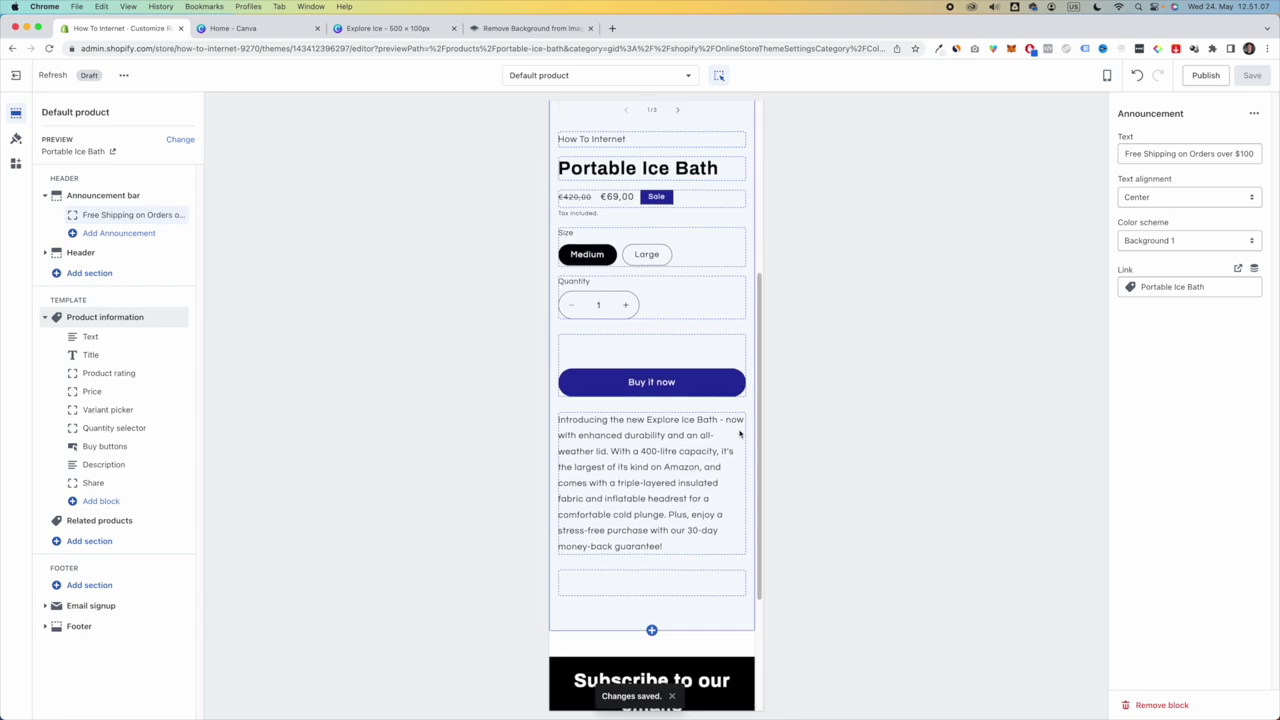
pyautogui.scroll(2, 740, 436)
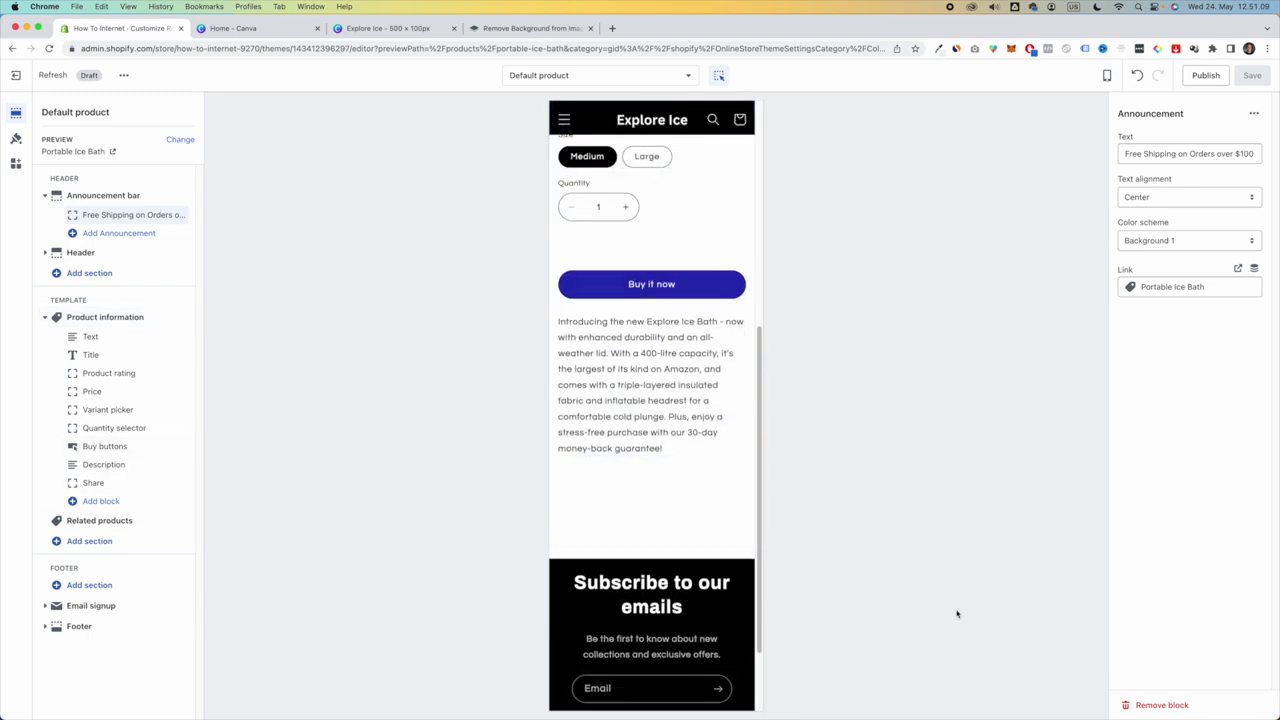
pyautogui.click(713, 292)
pyautogui.scroll(8, 713, 300)
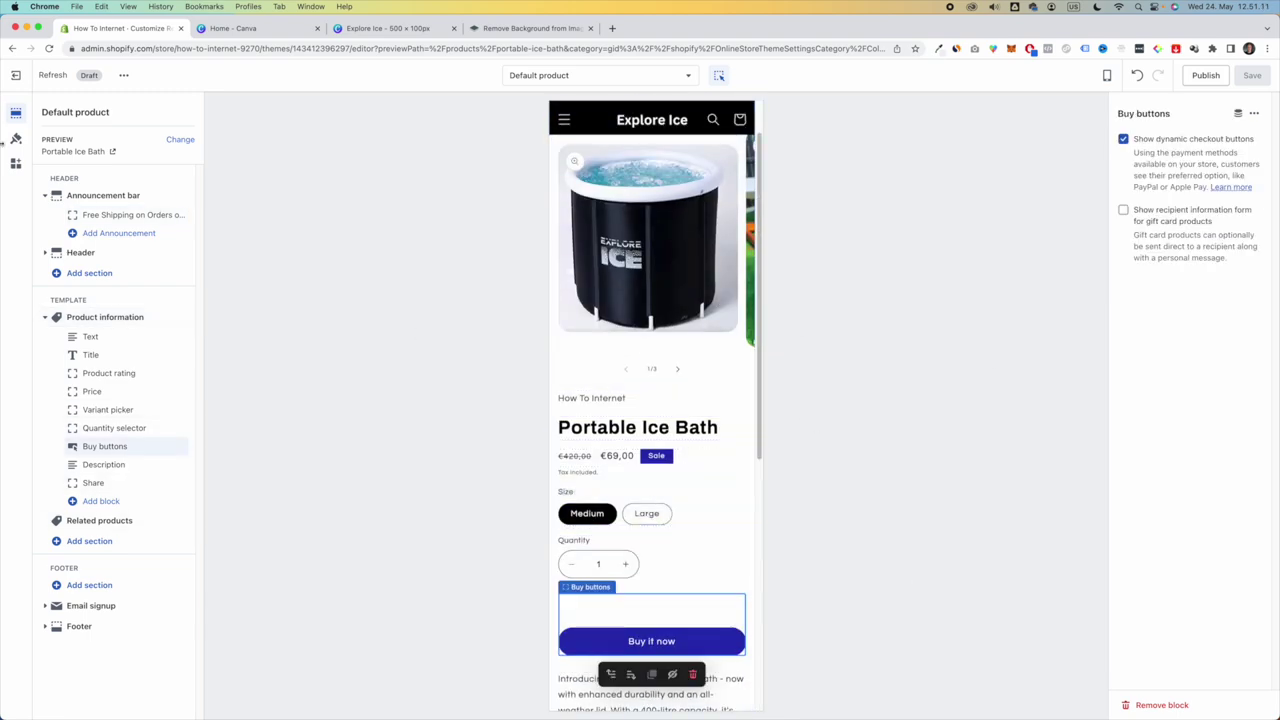
# - Try a slightly different blue hue for Accent 1 and undo the change
pyautogui.click(16, 139)
pyautogui.click(60, 268)
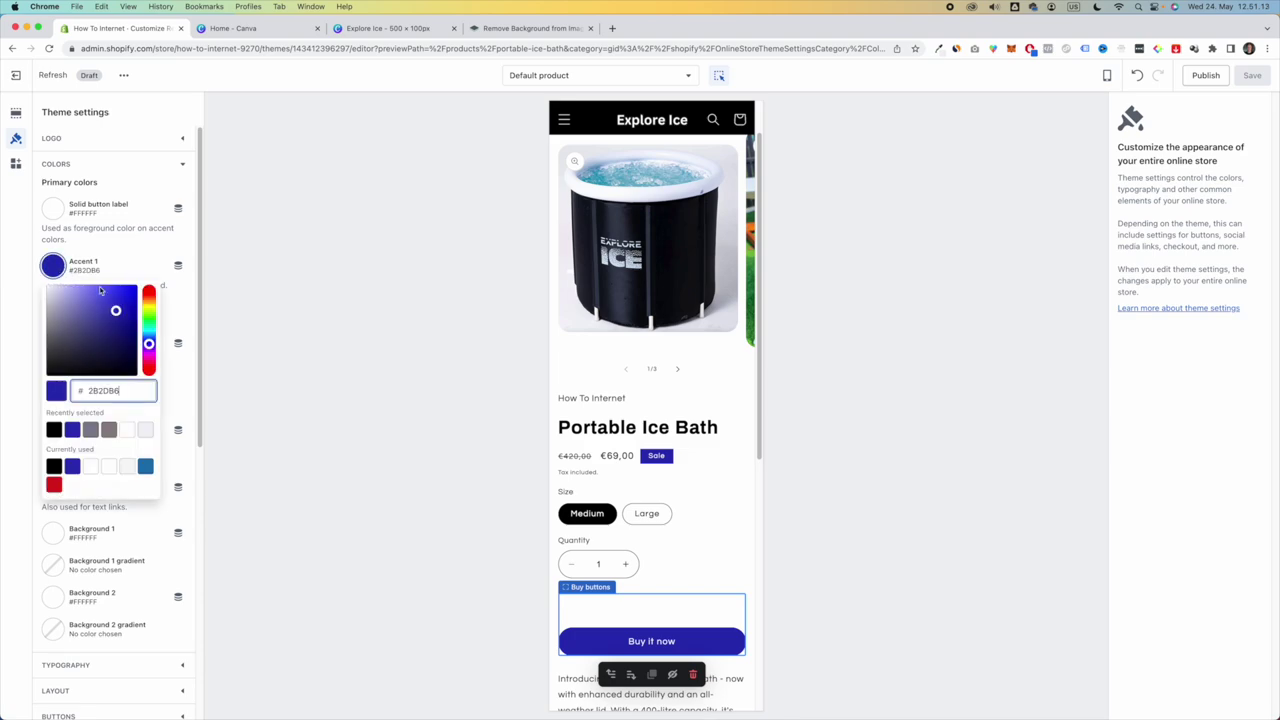
pyautogui.moveTo(148, 343); pyautogui.dragTo(148, 345)
pyautogui.press('super+z')
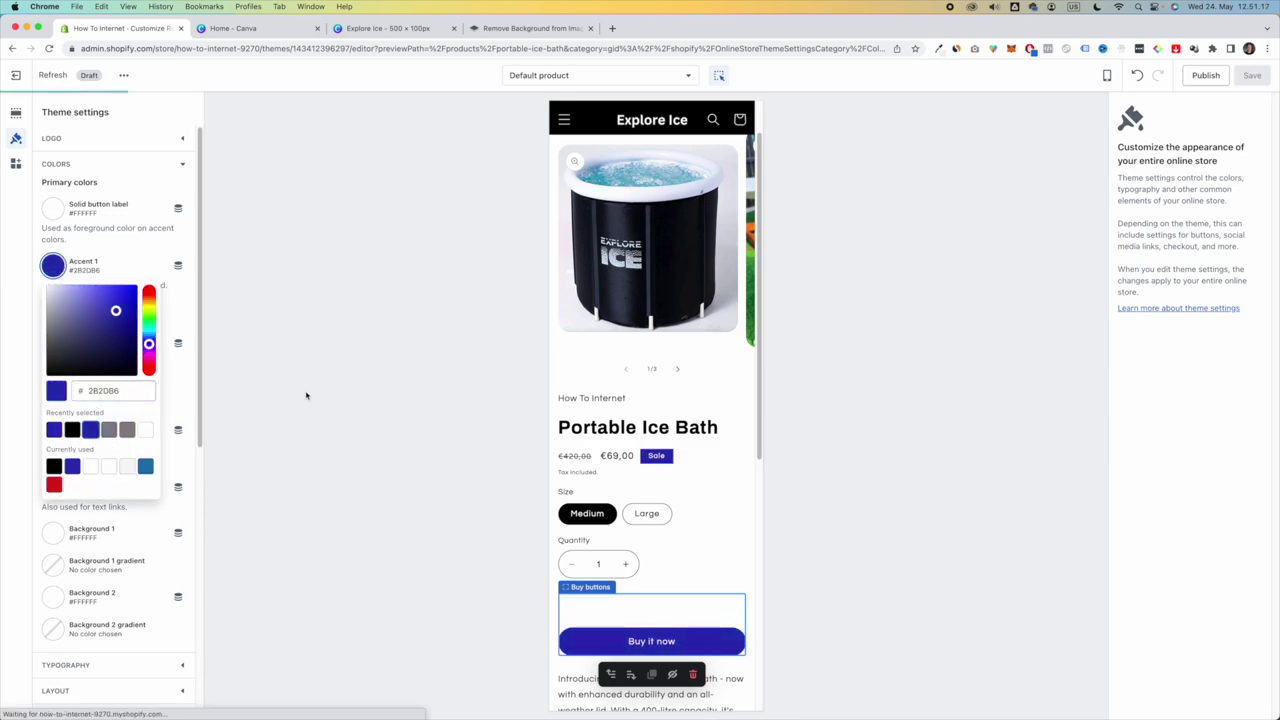
pyautogui.click(306, 394)
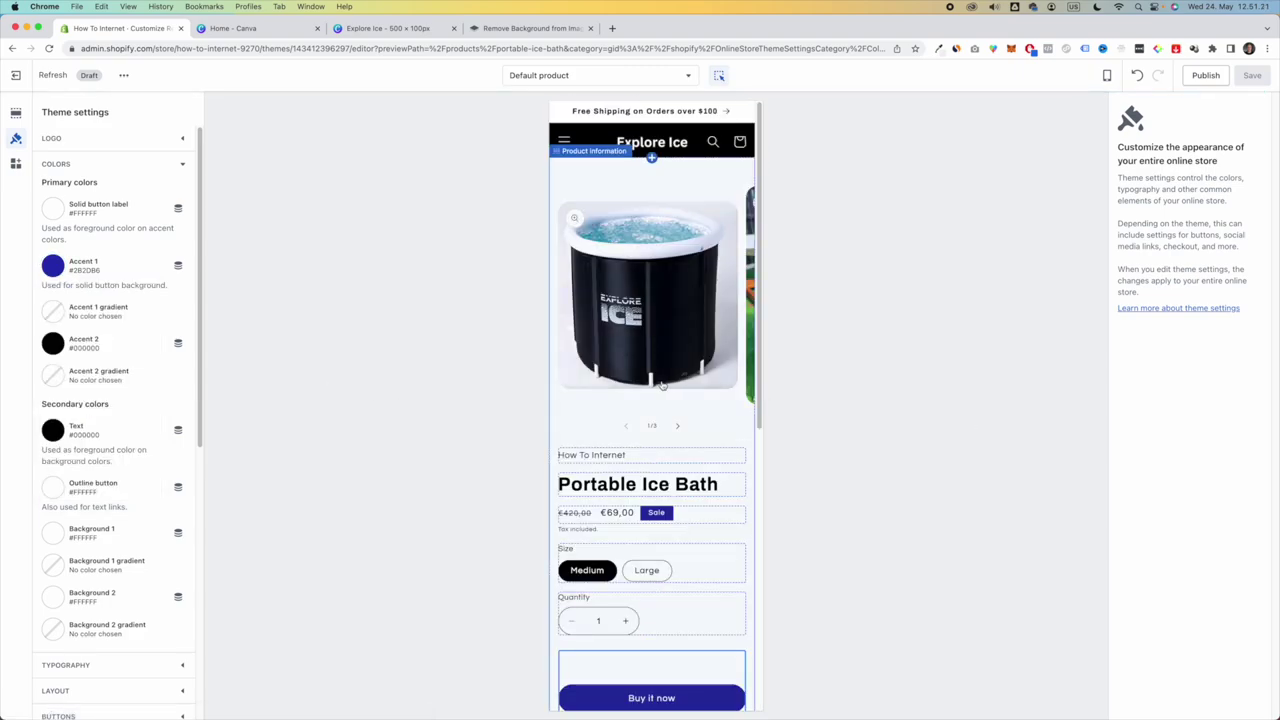
# - Examine the heading and body fonts in the theme's typography settings and compare them with the product page preview
pyautogui.click(183, 165)
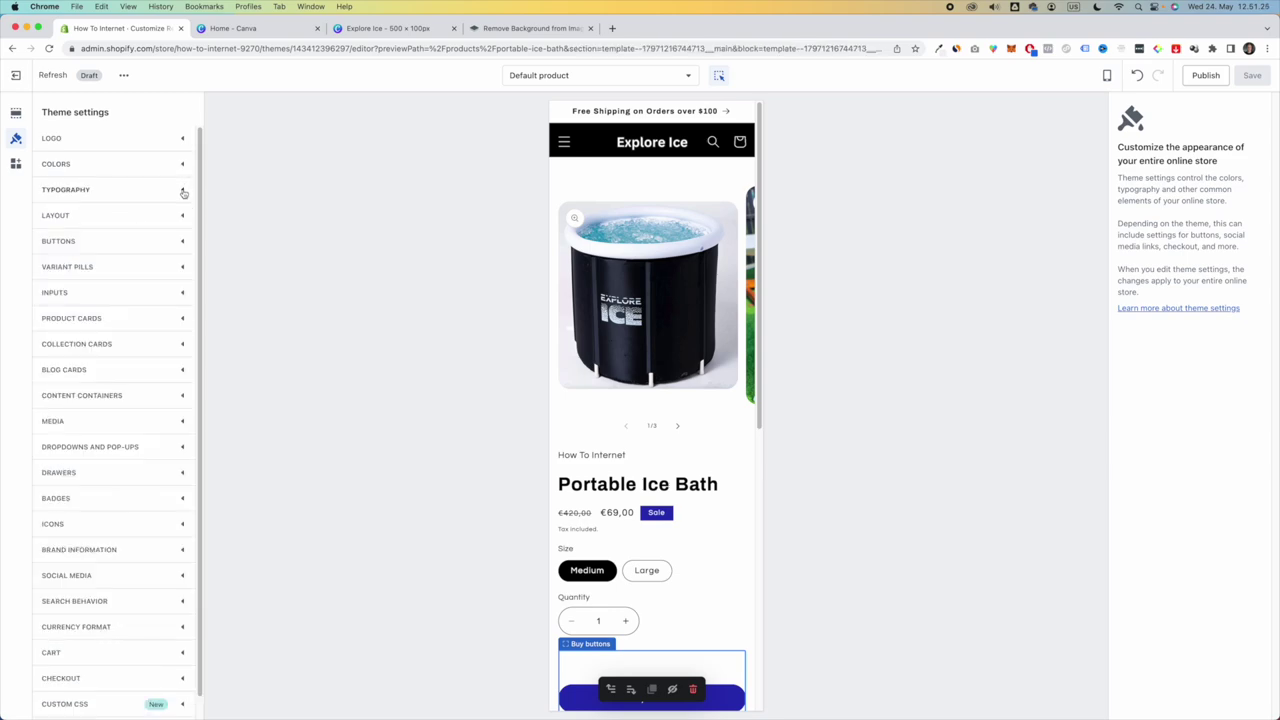
pyautogui.click(183, 192)
pyautogui.scroll(-3, 586, 293)
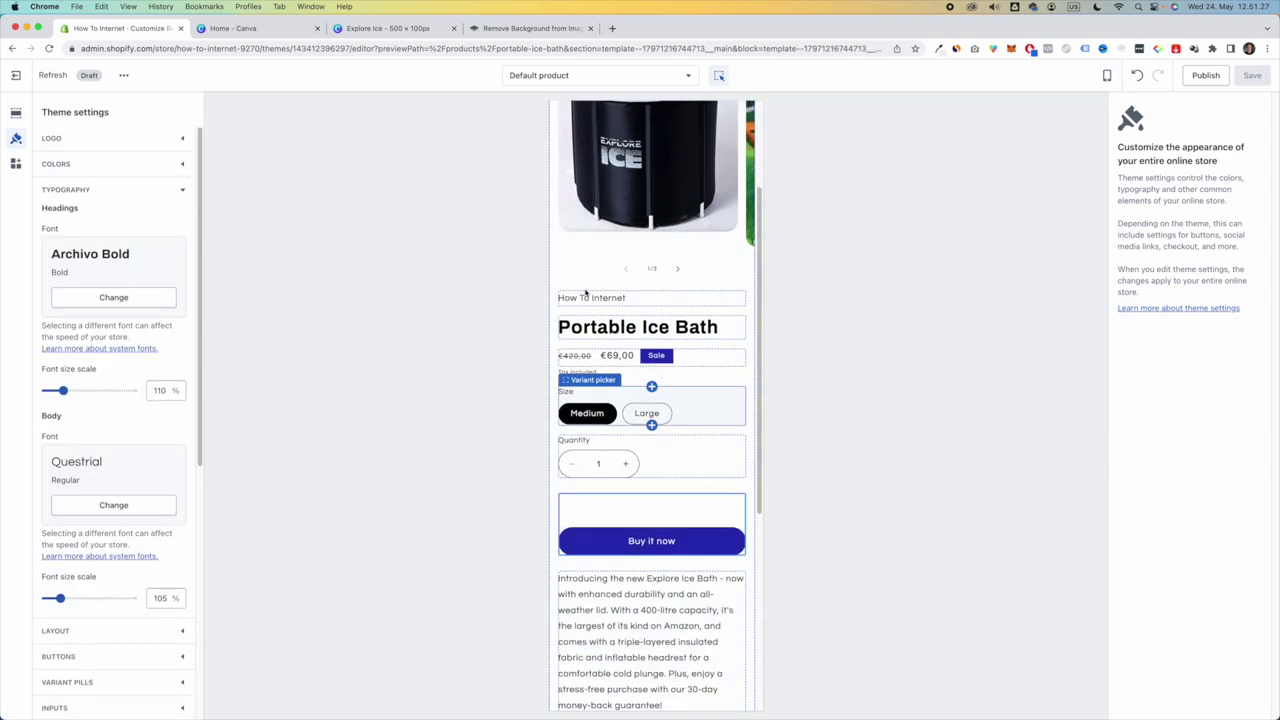
pyautogui.scroll(-4, 700, 540)
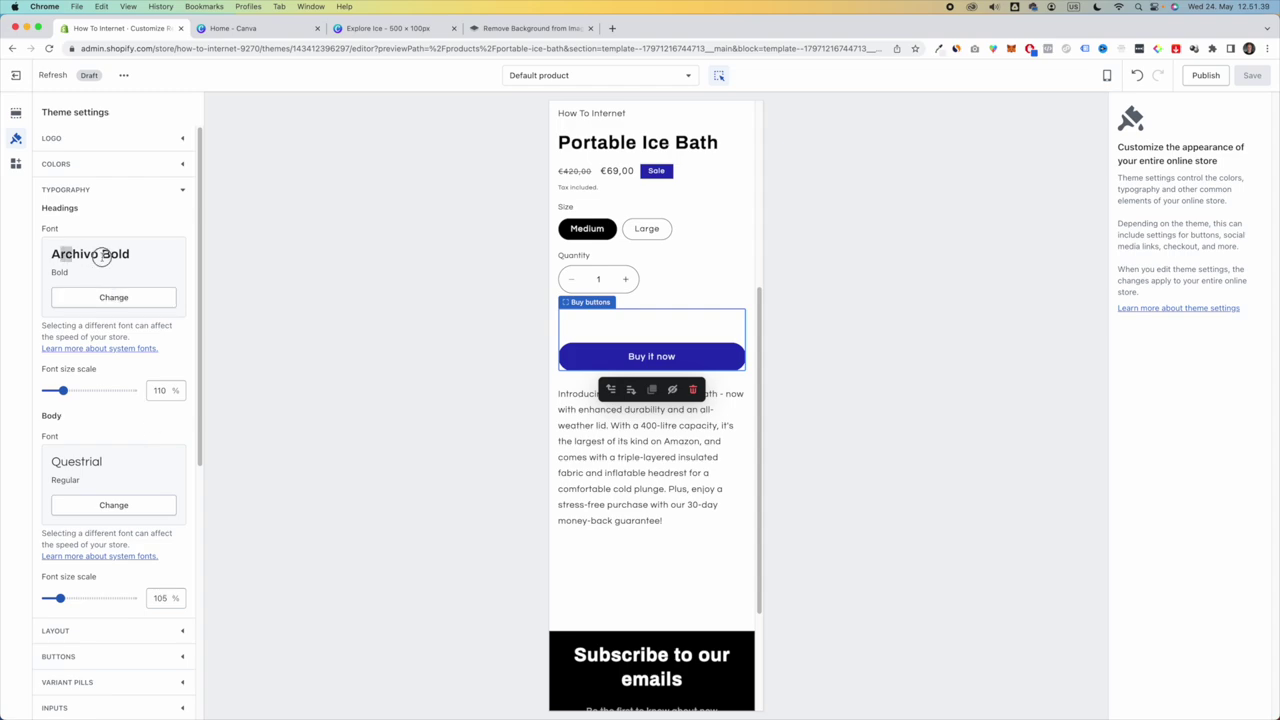
pyautogui.moveTo(59, 254); pyautogui.dragTo(148, 263)
pyautogui.click(92, 252)
pyautogui.moveTo(51, 254); pyautogui.dragTo(143, 256)
pyautogui.click(145, 270)
pyautogui.moveTo(53, 465); pyautogui.dragTo(109, 466)
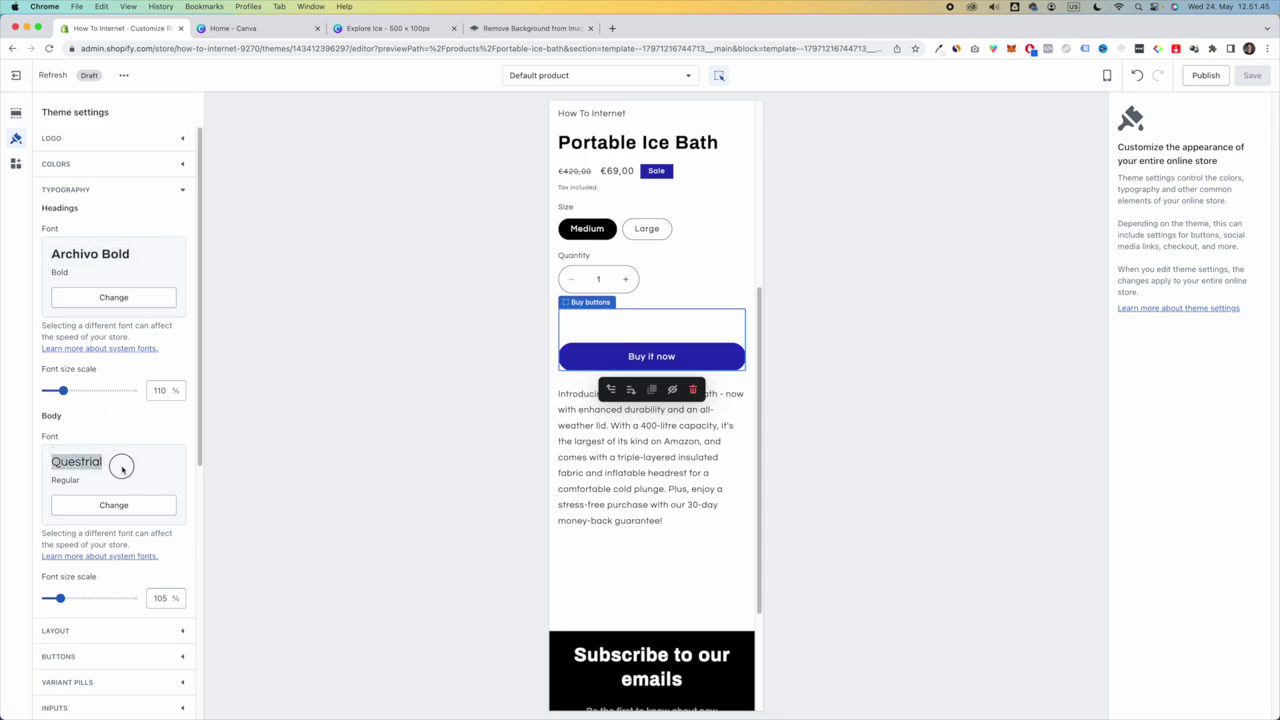
pyautogui.click(120, 466)
pyautogui.scroll(5, 643, 509)
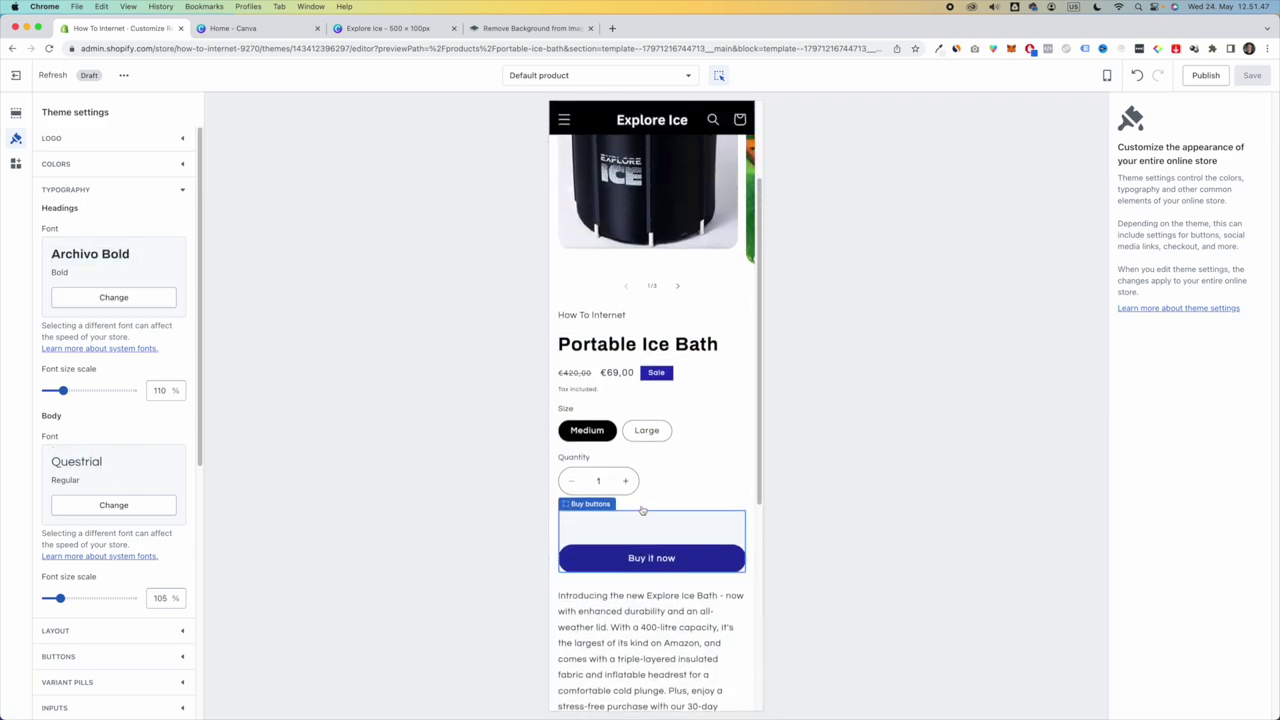
# - Search the font library for "mont", choose Montserrat for the headings, and check it in the product page preview
pyautogui.click(113, 298)
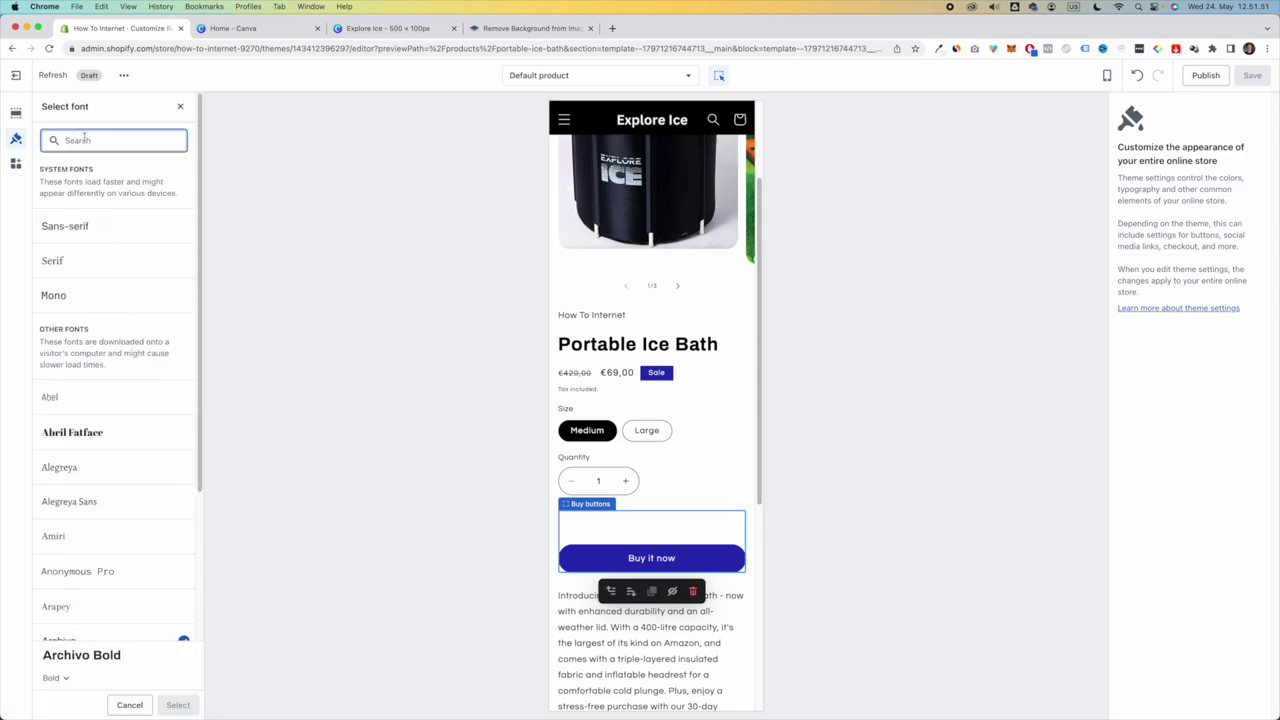
pyautogui.write('mont')
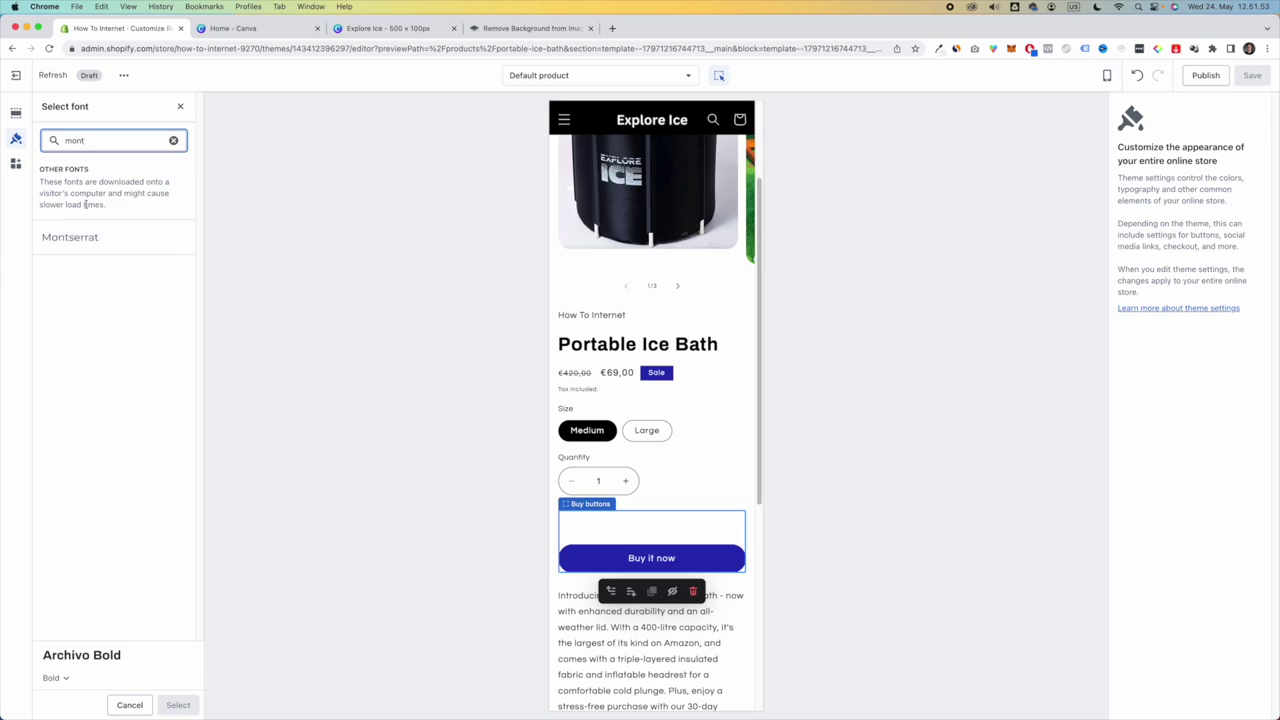
pyautogui.click(89, 244)
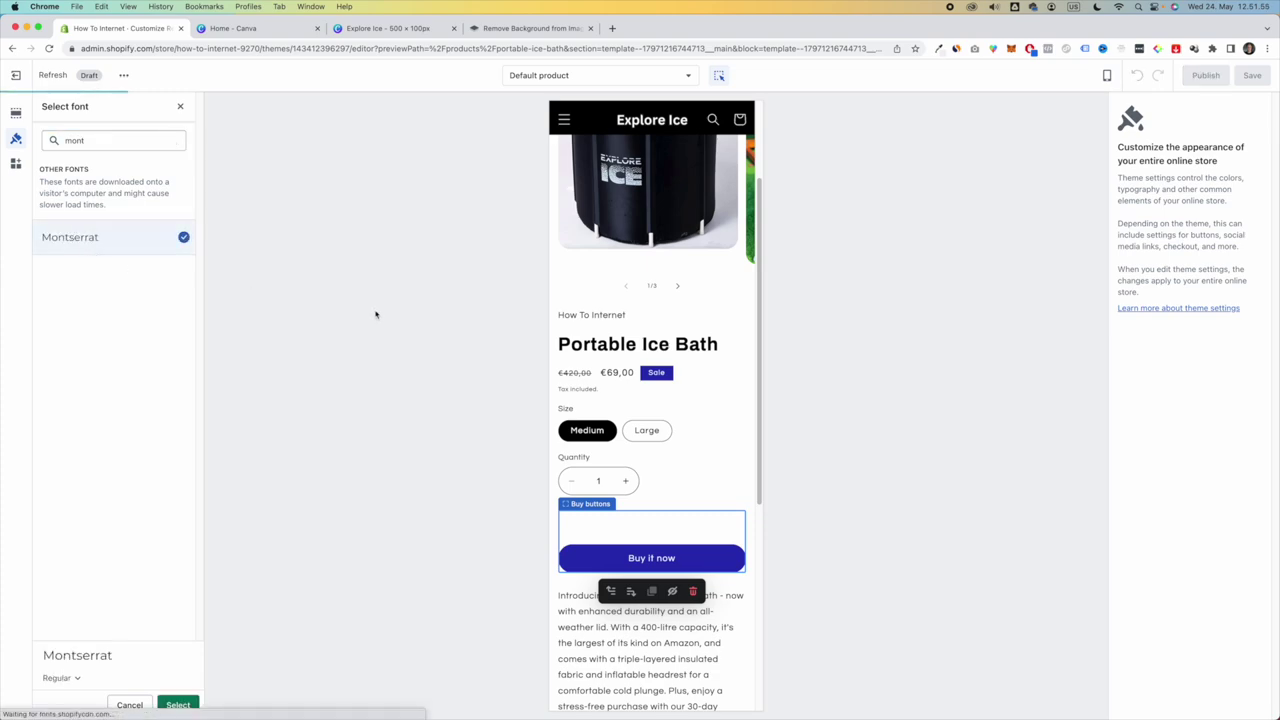
pyautogui.scroll(3, 684, 462)
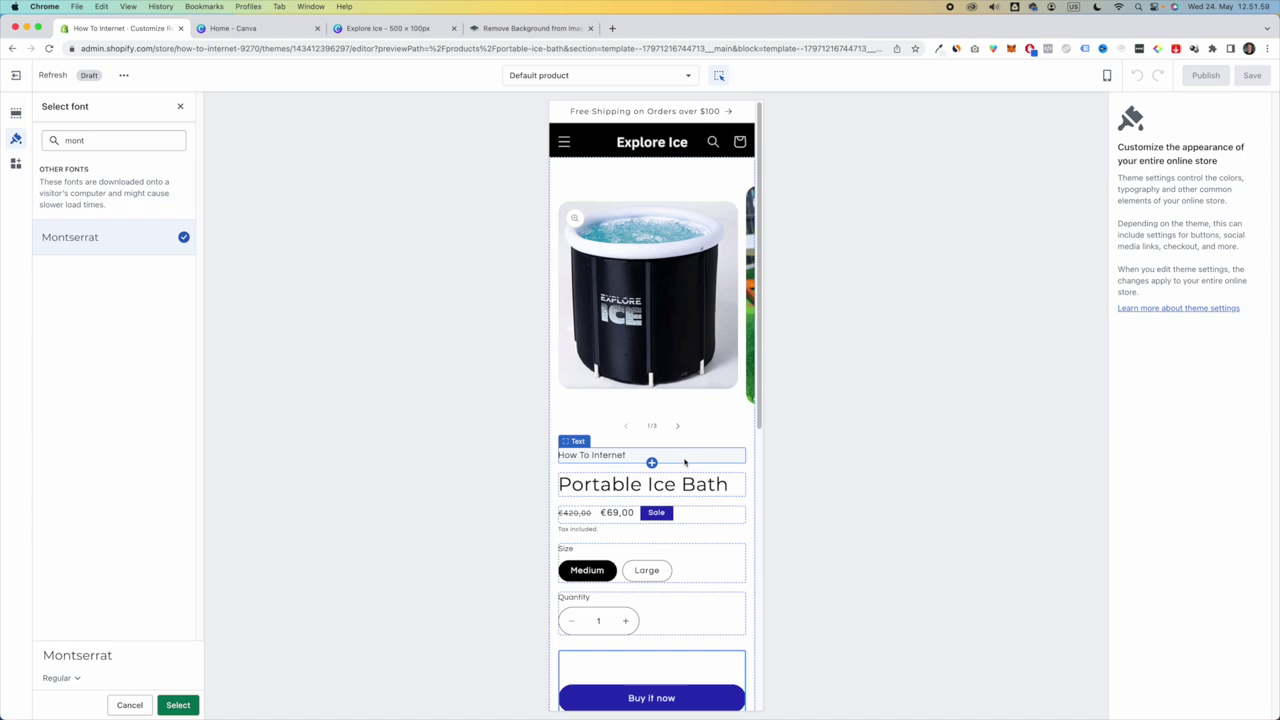
# - Set the Montserrat heading style to Bold and apply the font selection
pyautogui.click(73, 681)
pyautogui.click(97, 677)
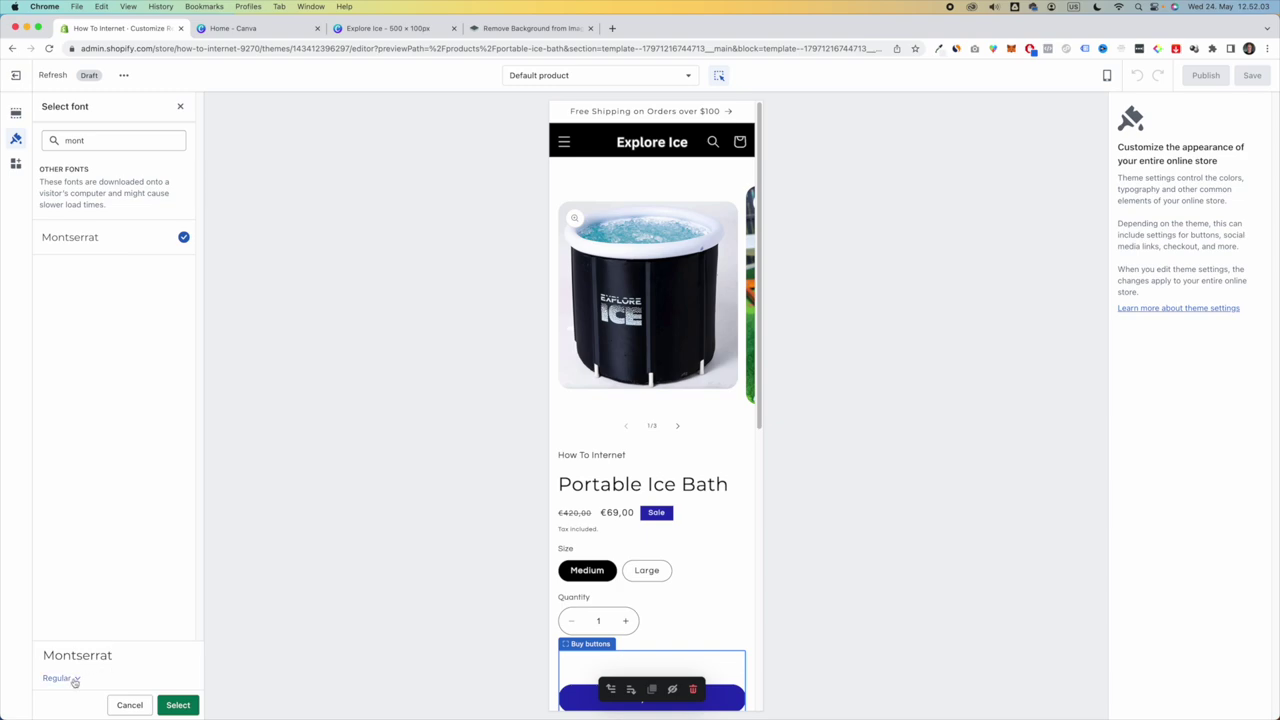
pyautogui.click(75, 682)
pyautogui.scroll(3, 45, 565)
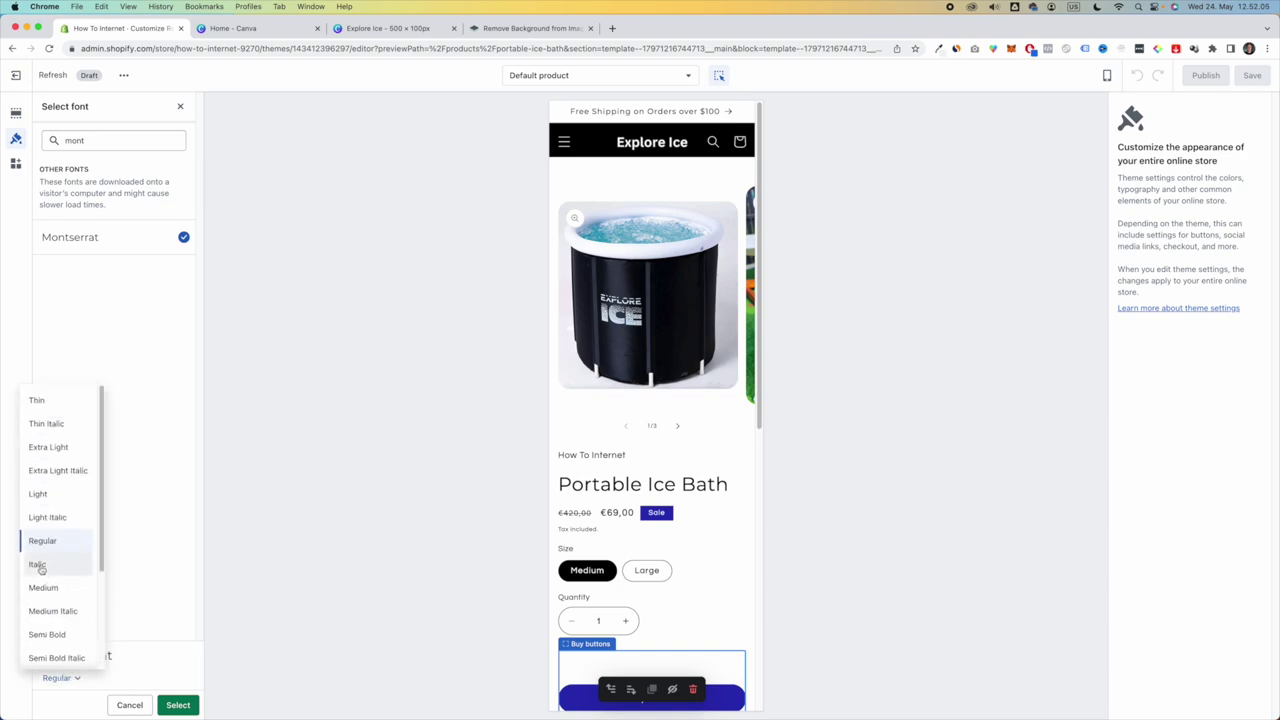
pyautogui.scroll(-3, 41, 568)
pyautogui.scroll(3, 51, 531)
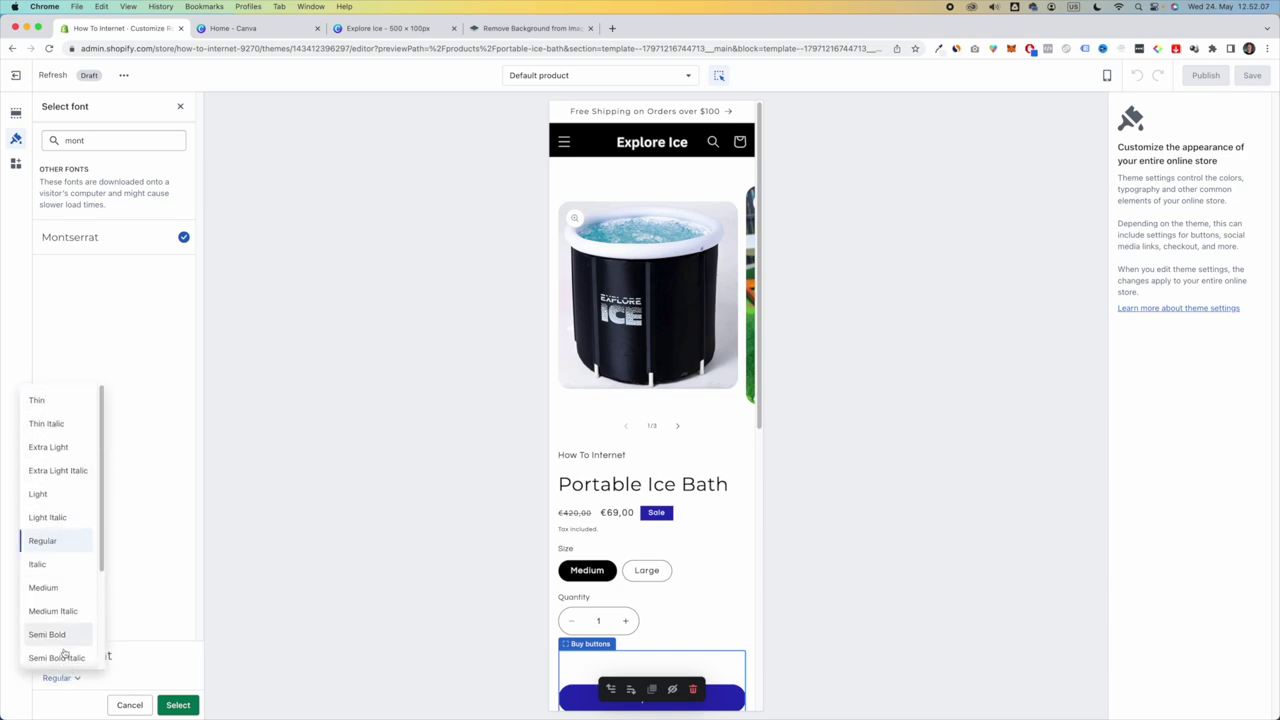
pyautogui.scroll(-1, 54, 600)
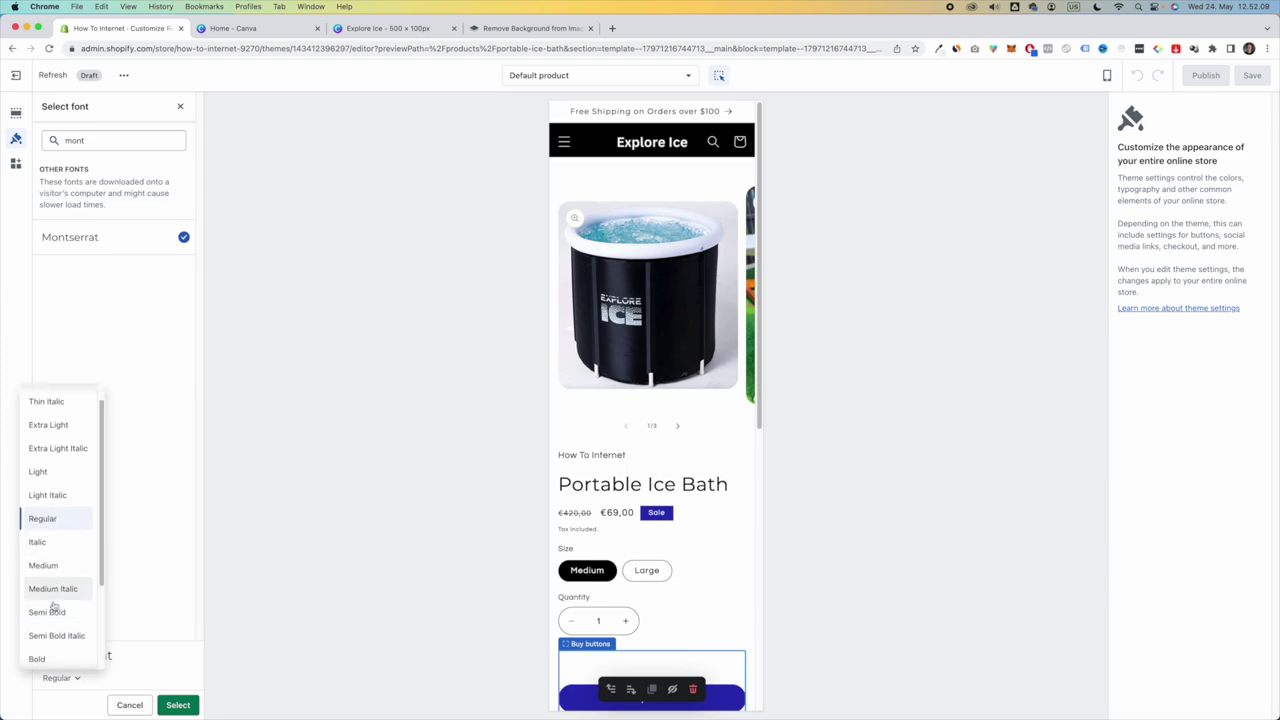
pyautogui.scroll(-3, 54, 605)
pyautogui.click(65, 597)
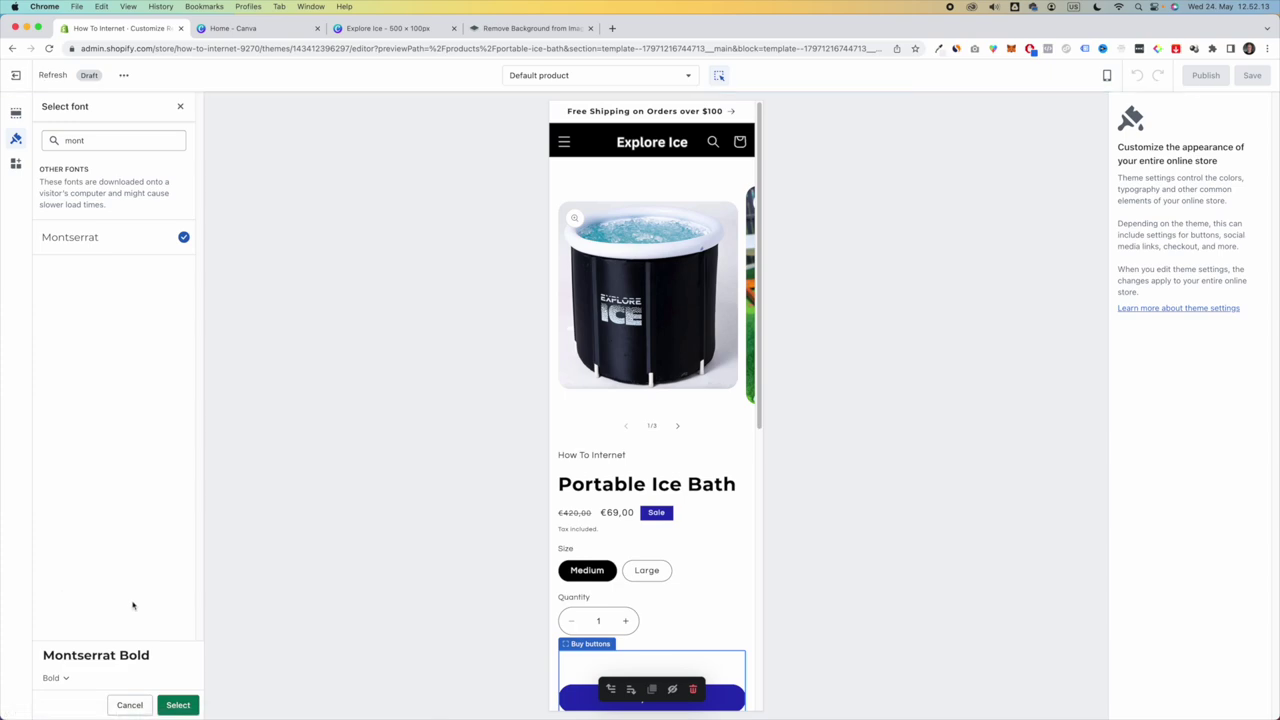
pyautogui.click(178, 705)
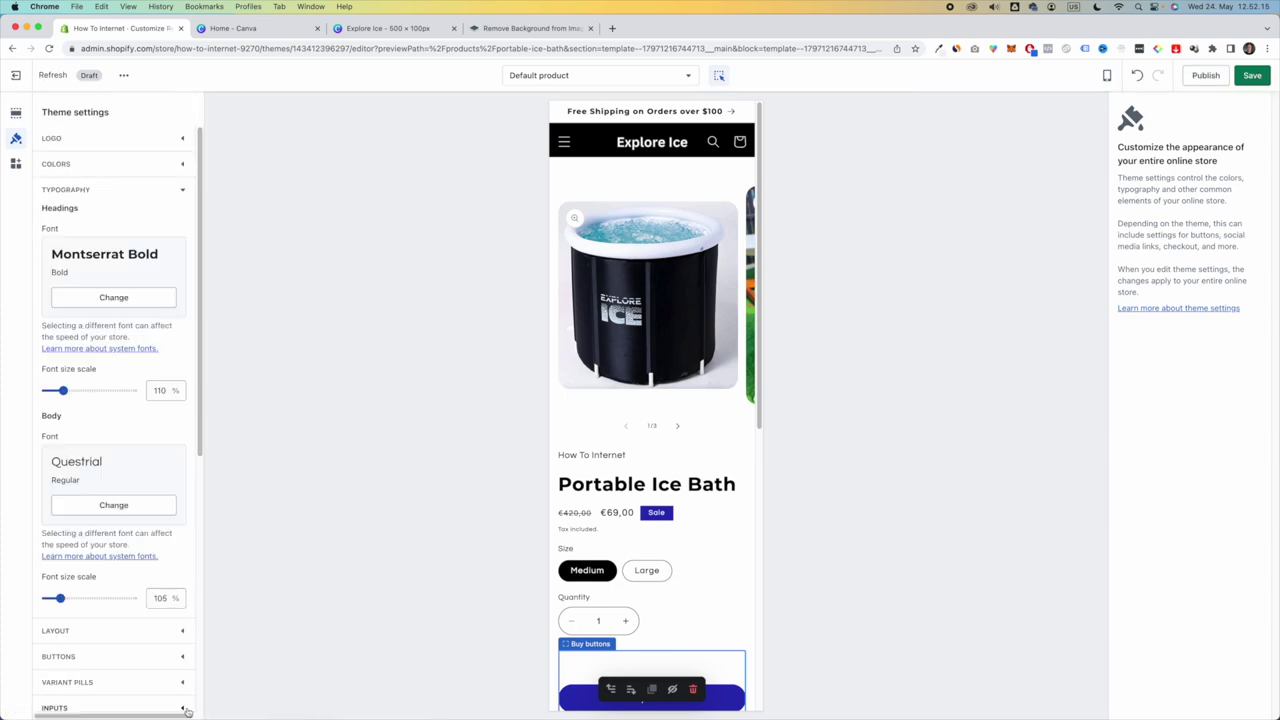
# - Browse the list of available heading fonts, loading more of them, and leave without choosing another
pyautogui.click(124, 302)
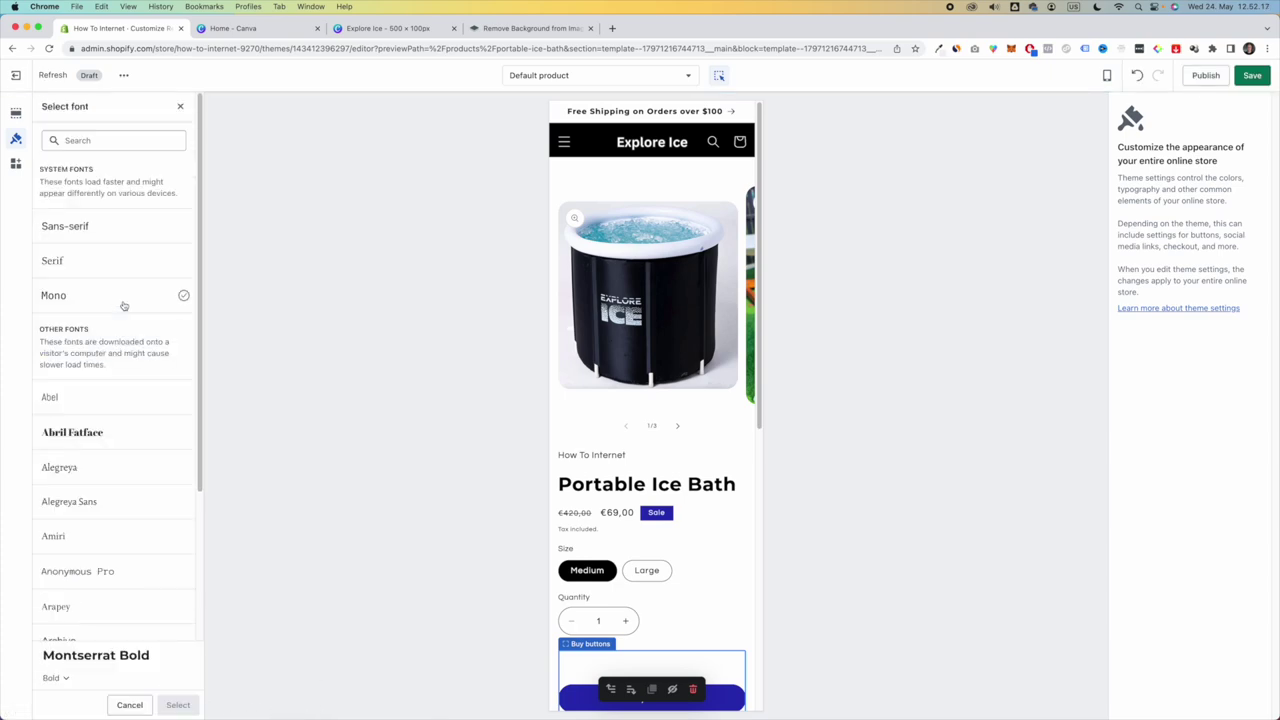
pyautogui.scroll(-5, 141, 309)
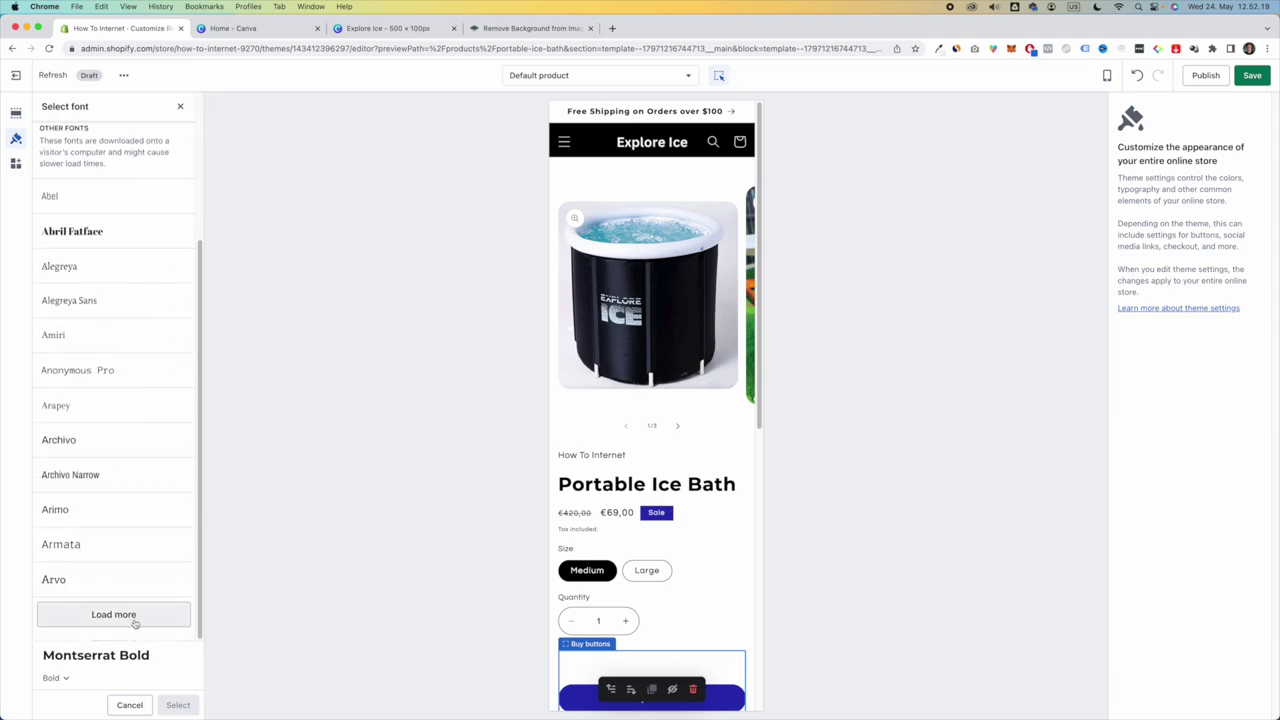
pyautogui.click(134, 614)
pyautogui.scroll(-5, 110, 428)
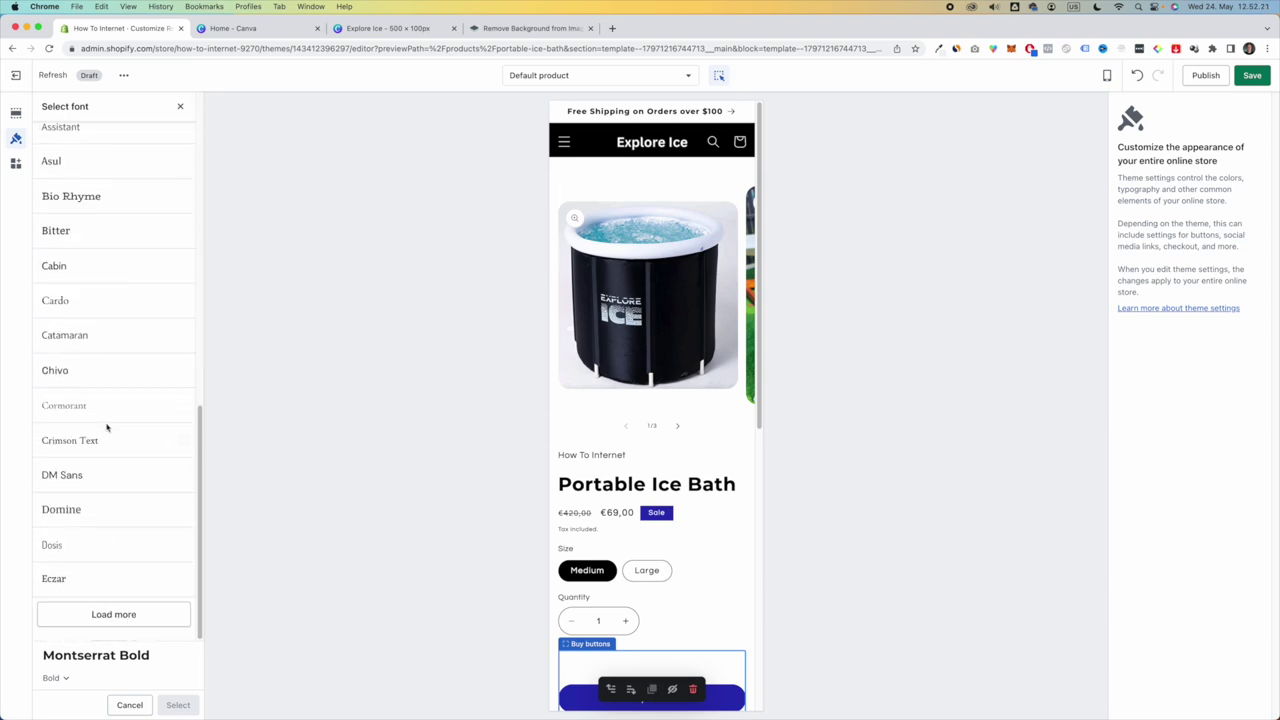
pyautogui.scroll(10, 108, 427)
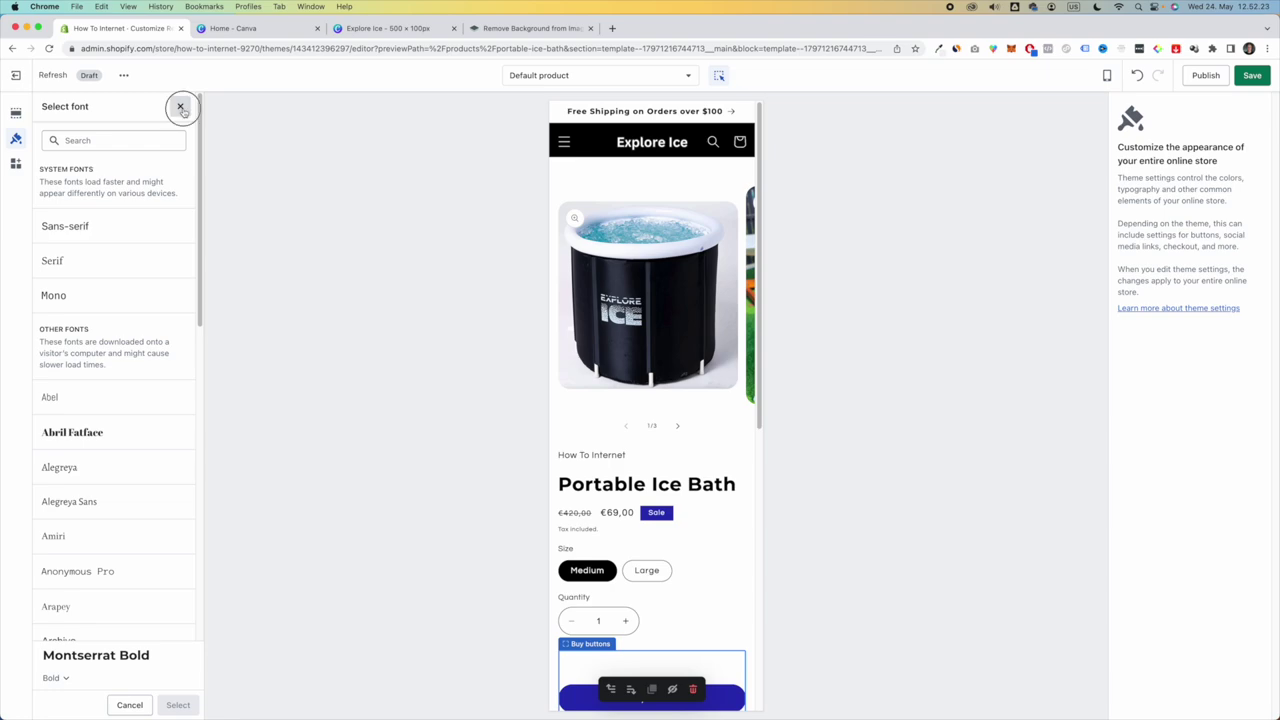
pyautogui.click(180, 106)
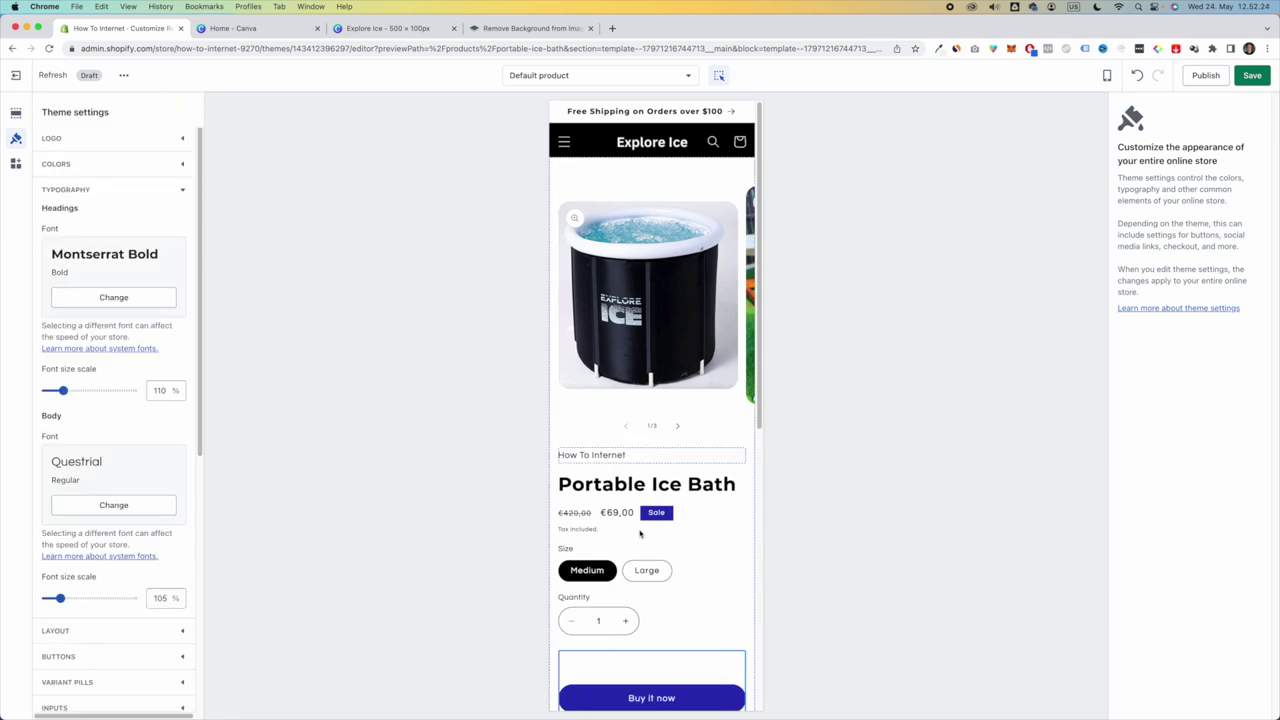
# - Set the body font to Montserrat Regular and save the theme
pyautogui.click(119, 510)
pyautogui.click(148, 138)
pyautogui.write('mont')
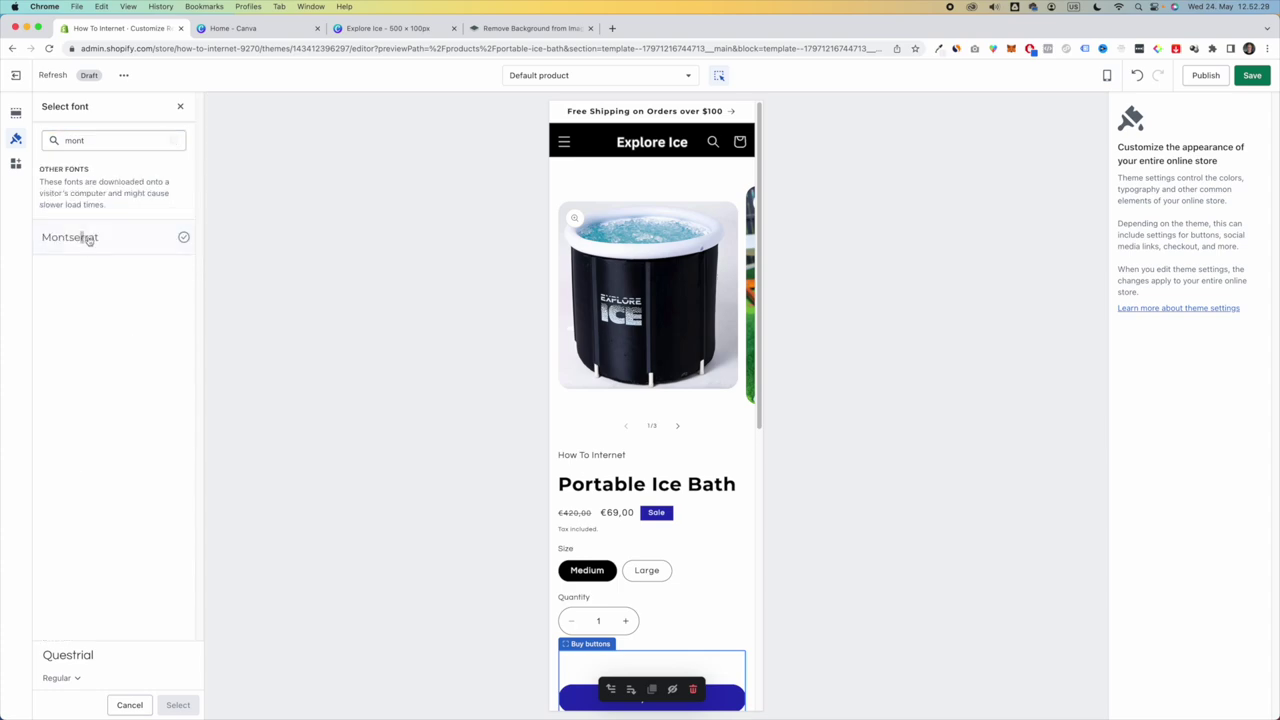
pyautogui.click(111, 247)
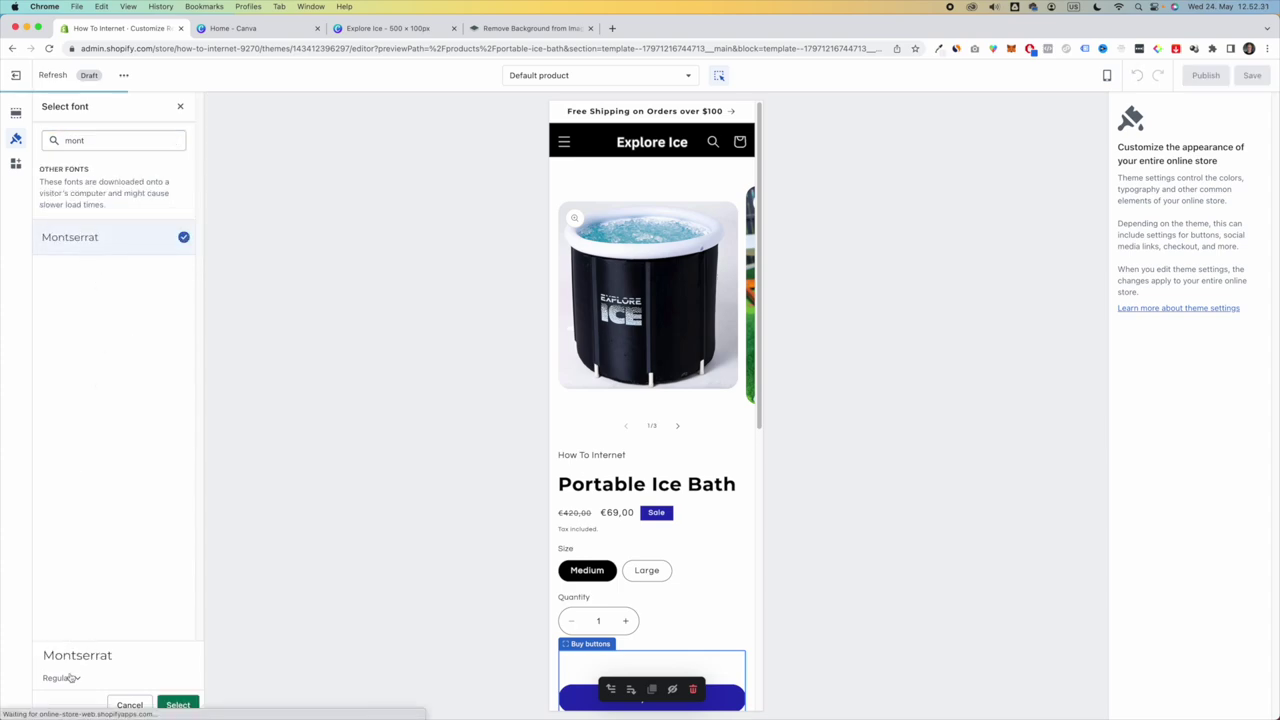
pyautogui.scroll(-5, 667, 523)
pyautogui.scroll(-2, 667, 523)
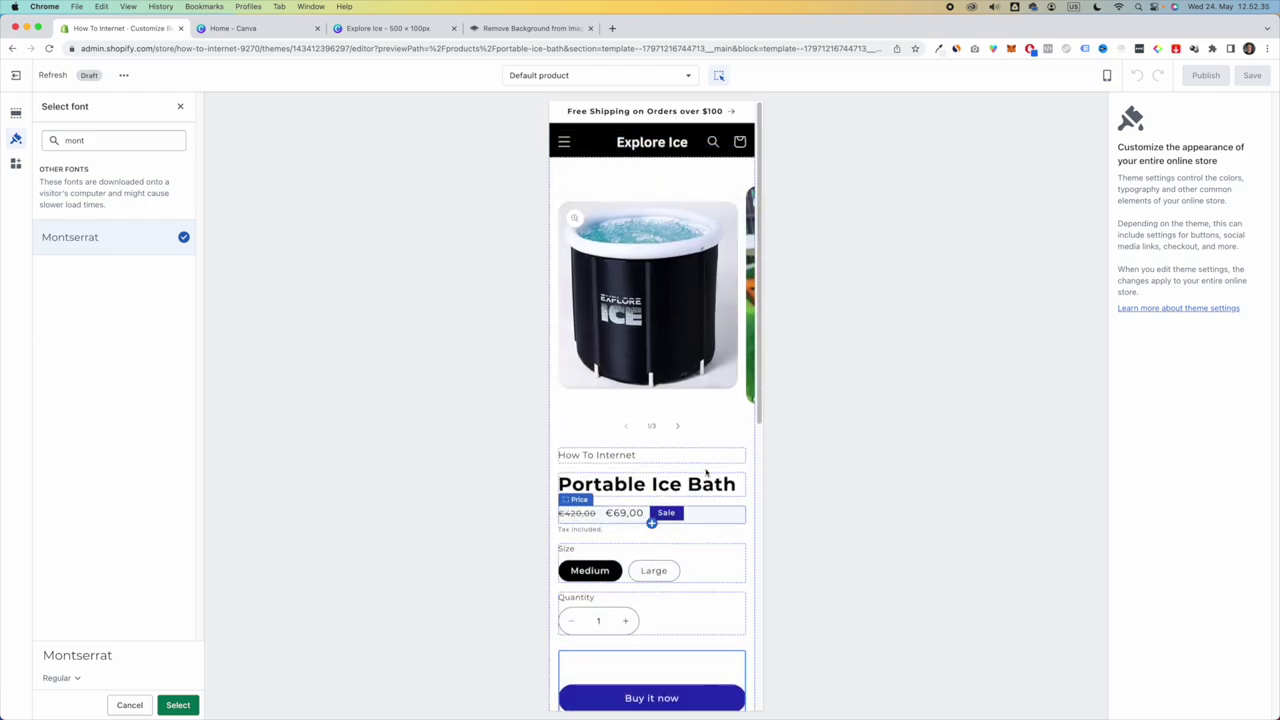
pyautogui.click(177, 705)
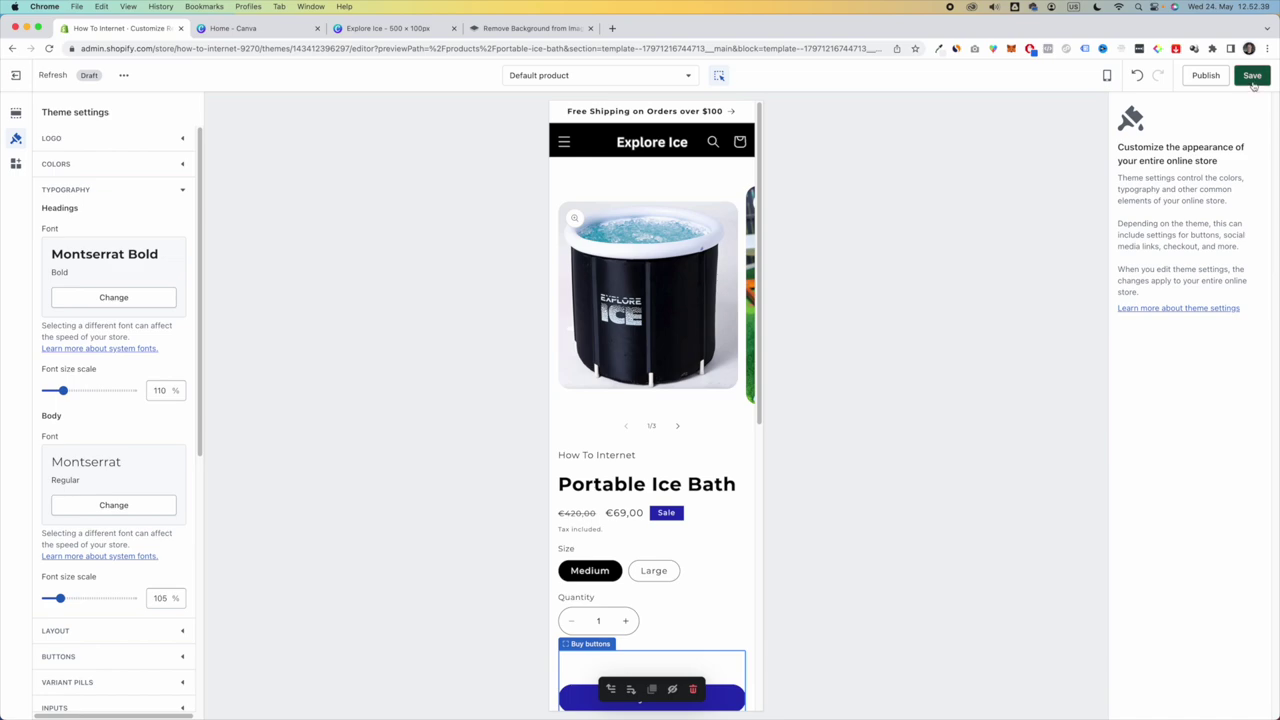
pyautogui.click(1252, 78)
# - Paste the Instagram profile link into the social media settings, save the theme, and select the footer showing the icon
pyautogui.click(181, 191)
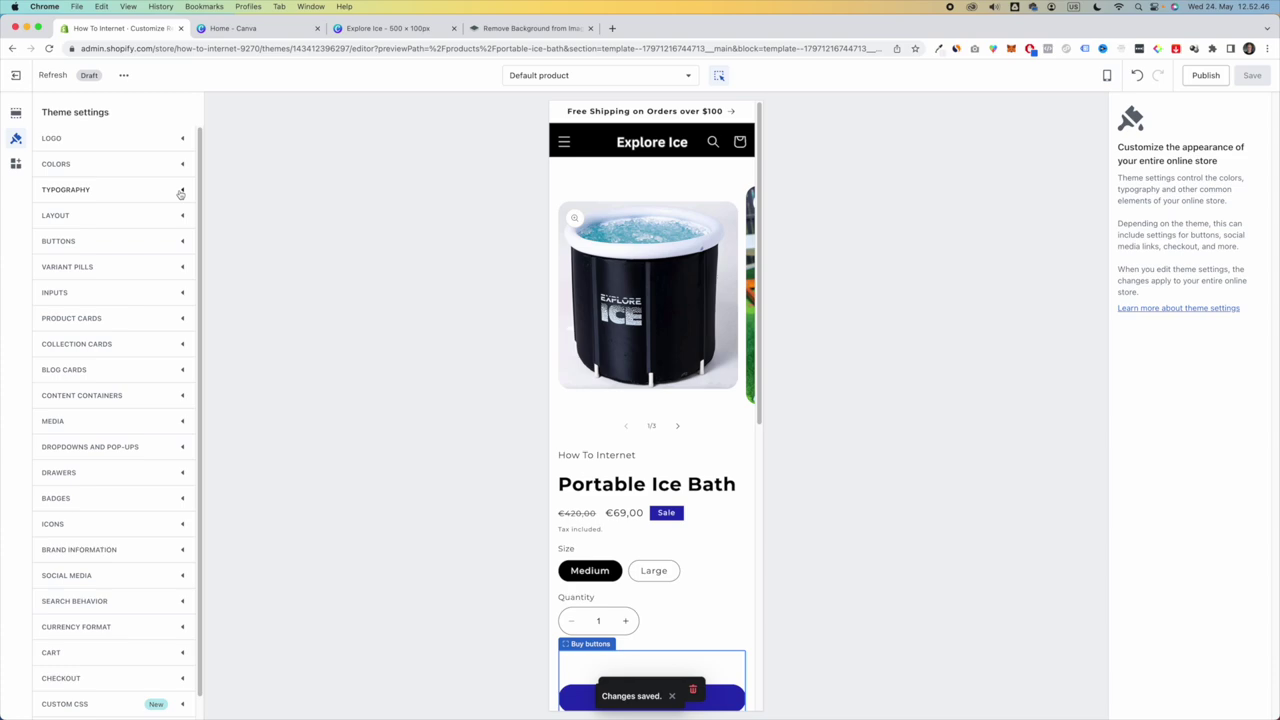
pyautogui.scroll(-1, 109, 450)
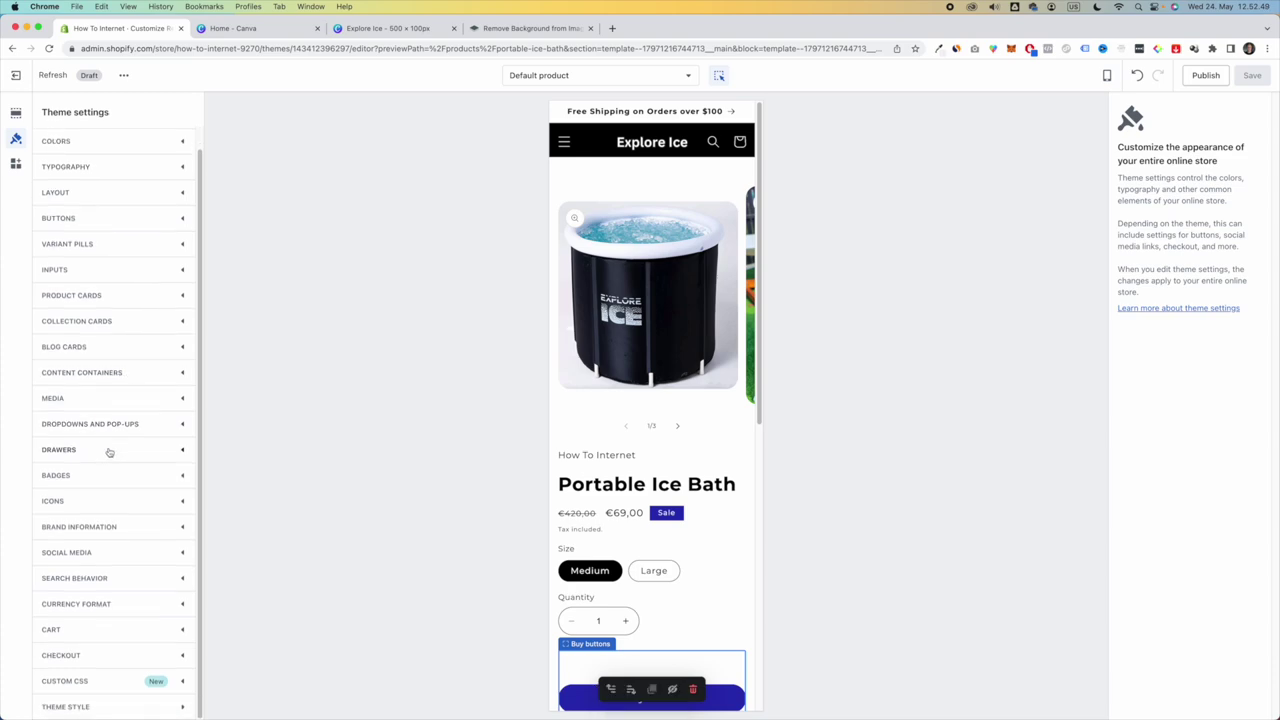
pyautogui.click(182, 556)
pyautogui.scroll(-4, 48, 367)
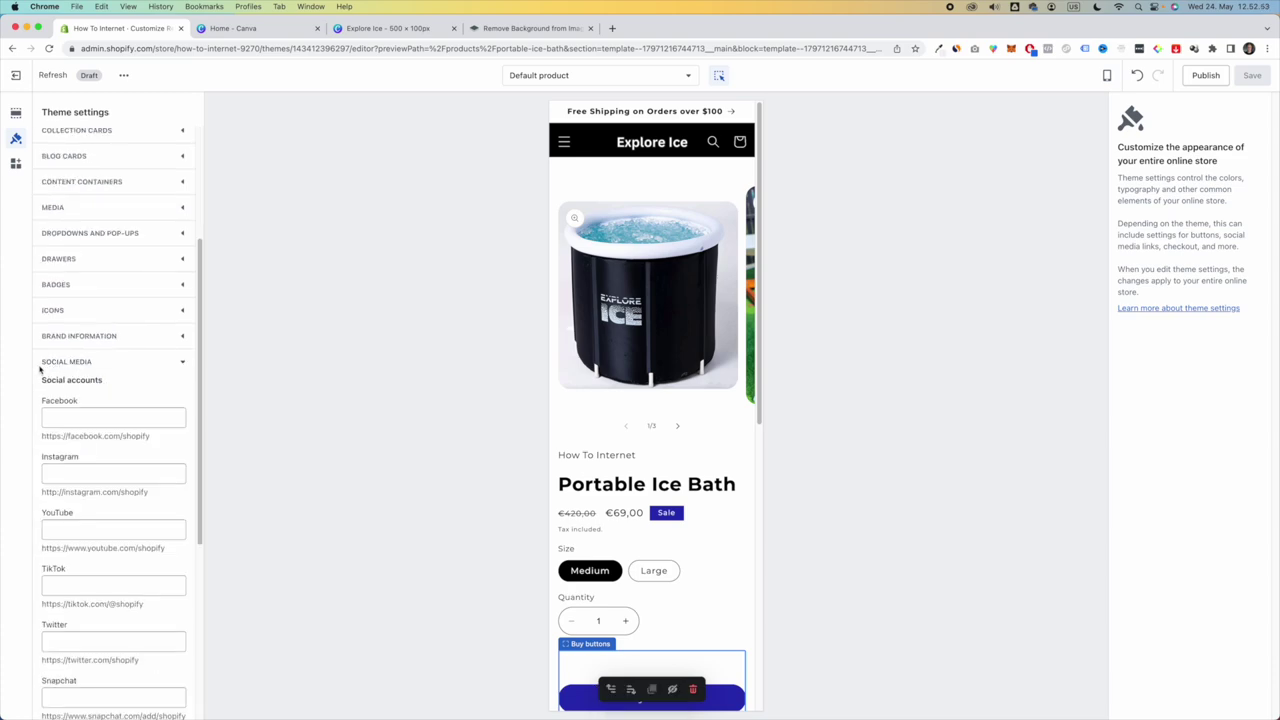
pyautogui.scroll(-4, 110, 481)
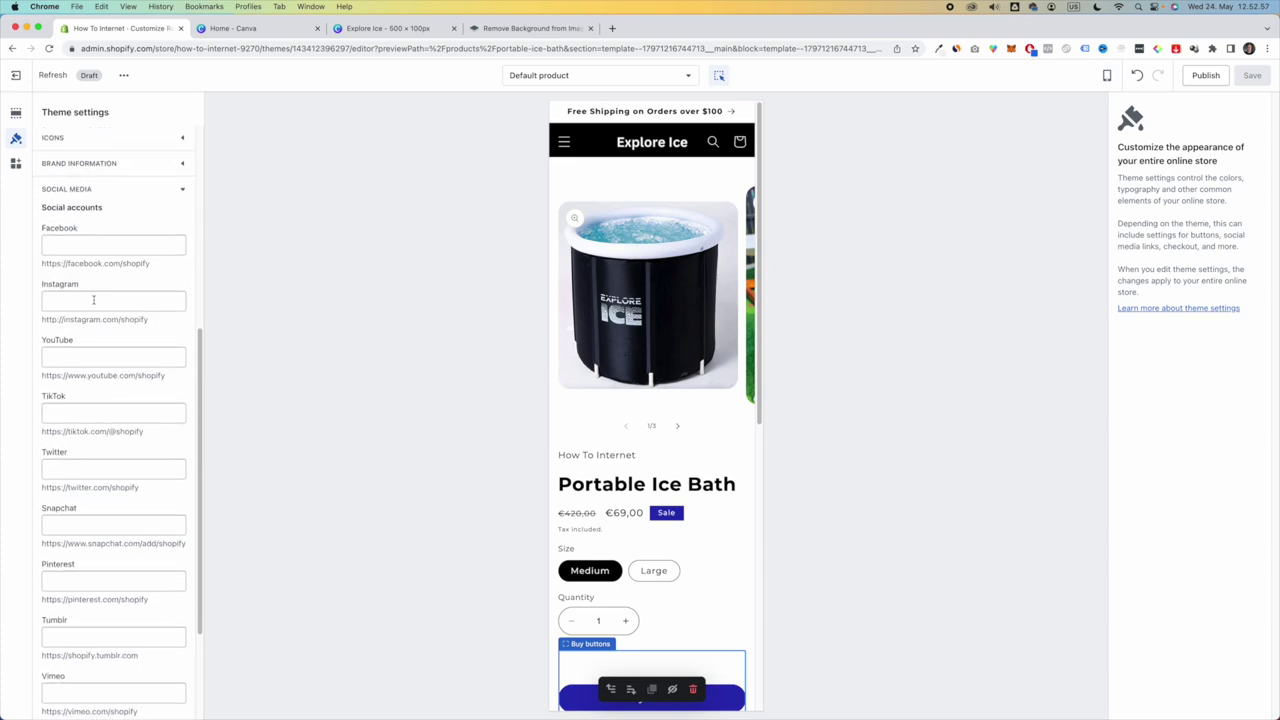
pyautogui.scroll(-10, 655, 560)
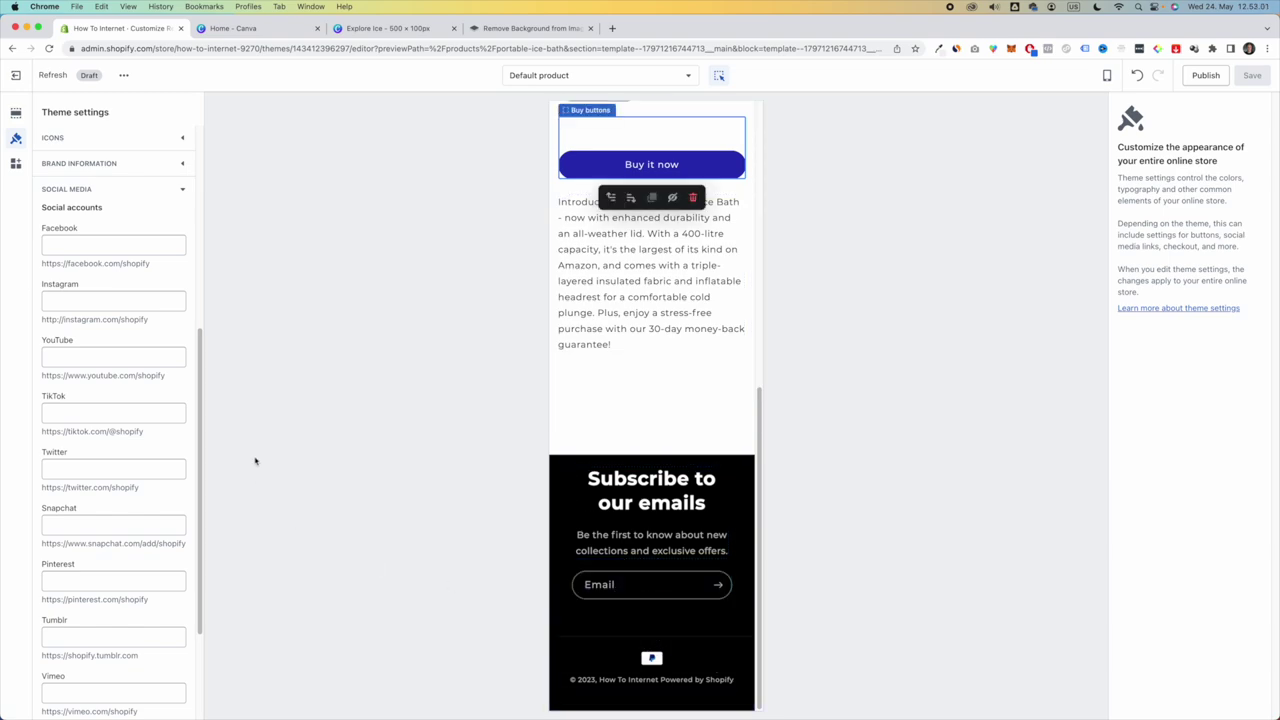
pyautogui.click(129, 301)
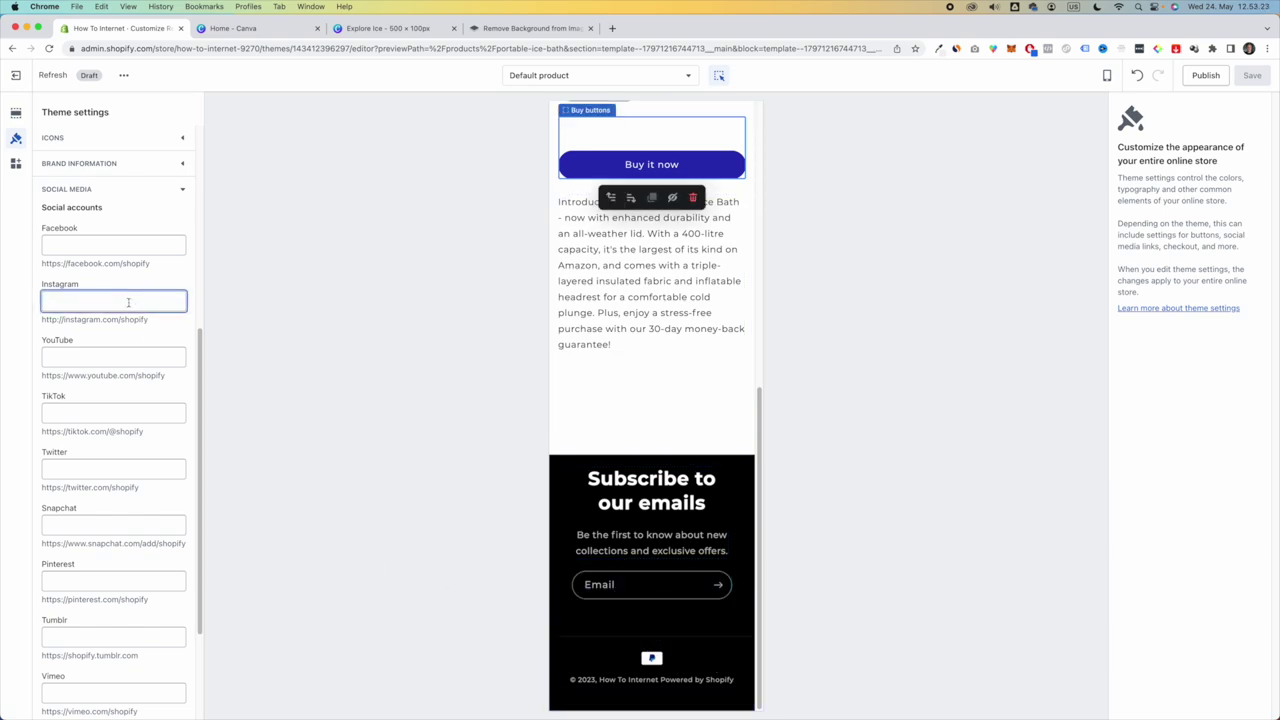
pyautogui.press('super+v')
pyautogui.click(1252, 75)
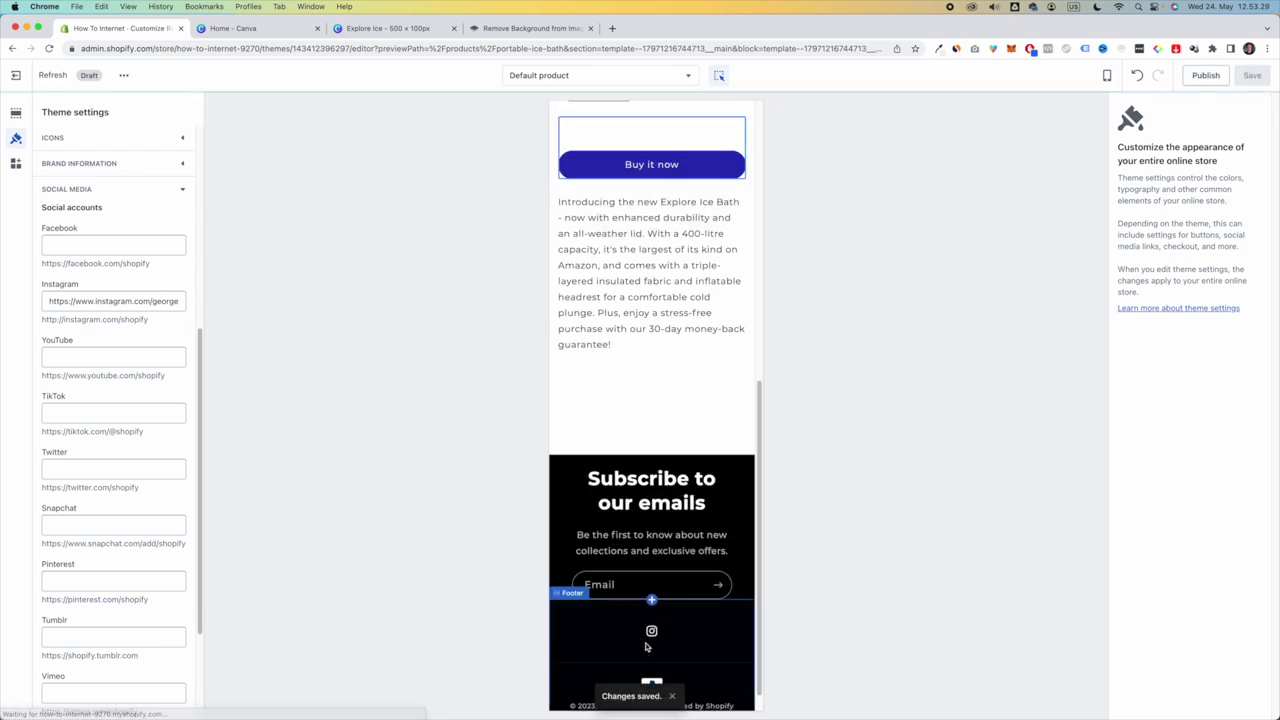
pyautogui.click(646, 647)
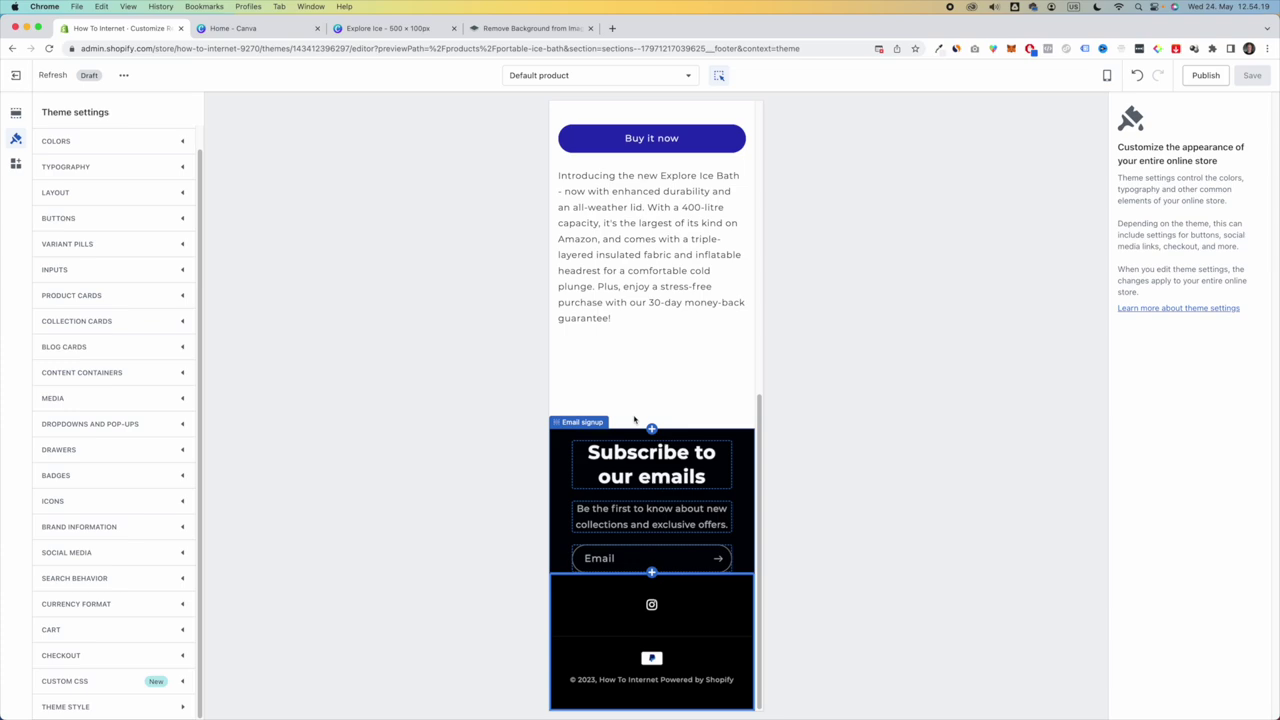
# - Try white (#FFFFFF) as the outline button color on the product page
pyautogui.scroll(15, 634, 420)
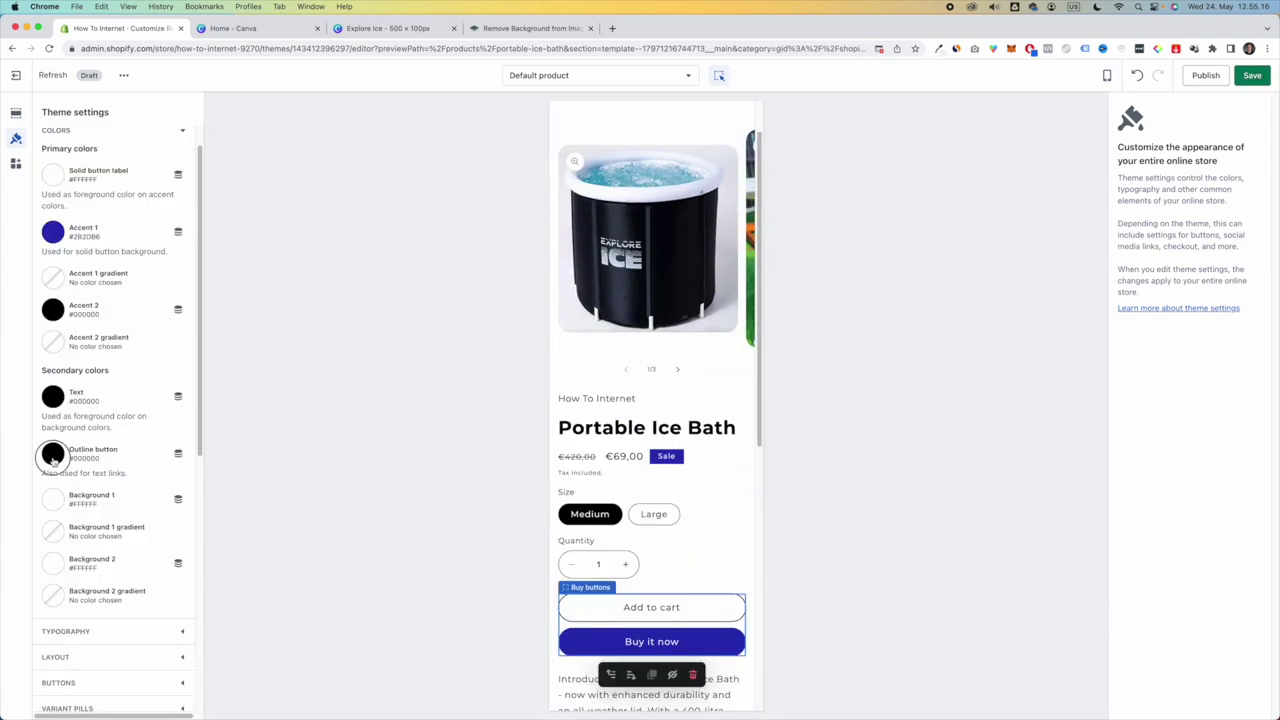
pyautogui.click(53, 453)
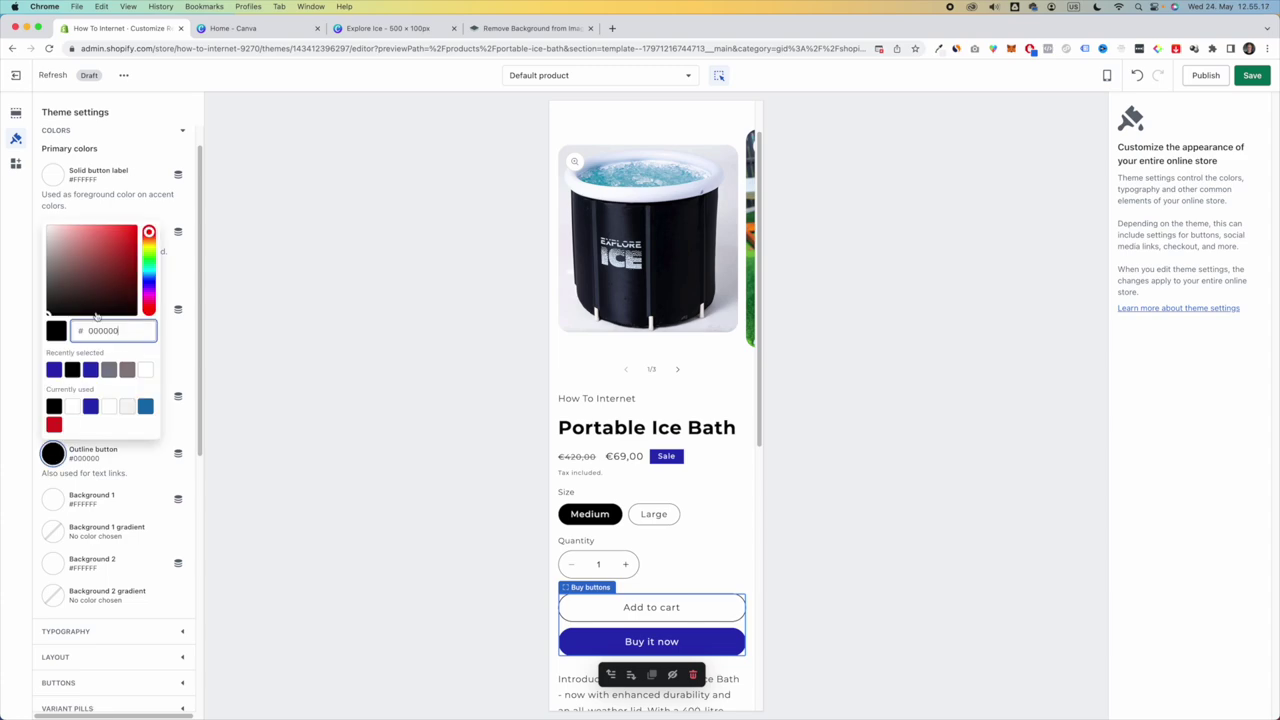
pyautogui.click(2, 160)
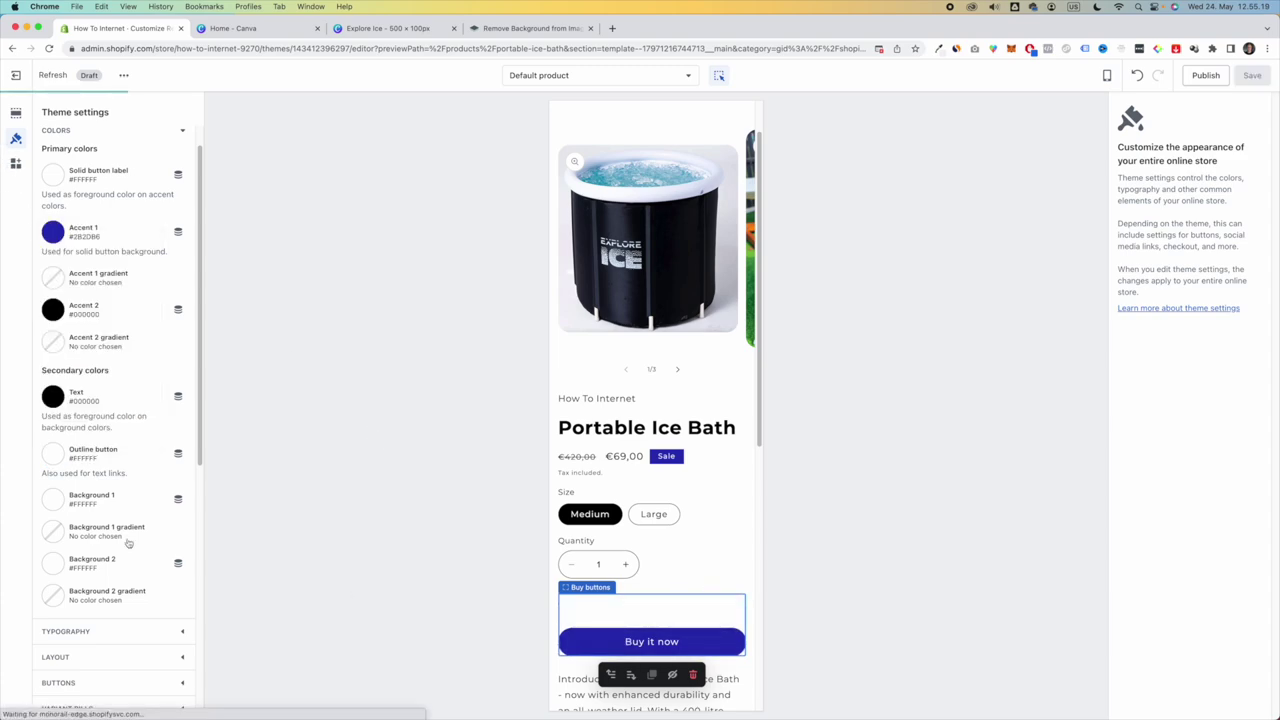
# - Set the outline button color to black (#000000) and save the theme
pyautogui.click(53, 453)
pyautogui.moveTo(100, 305); pyautogui.dragTo(4, 360)
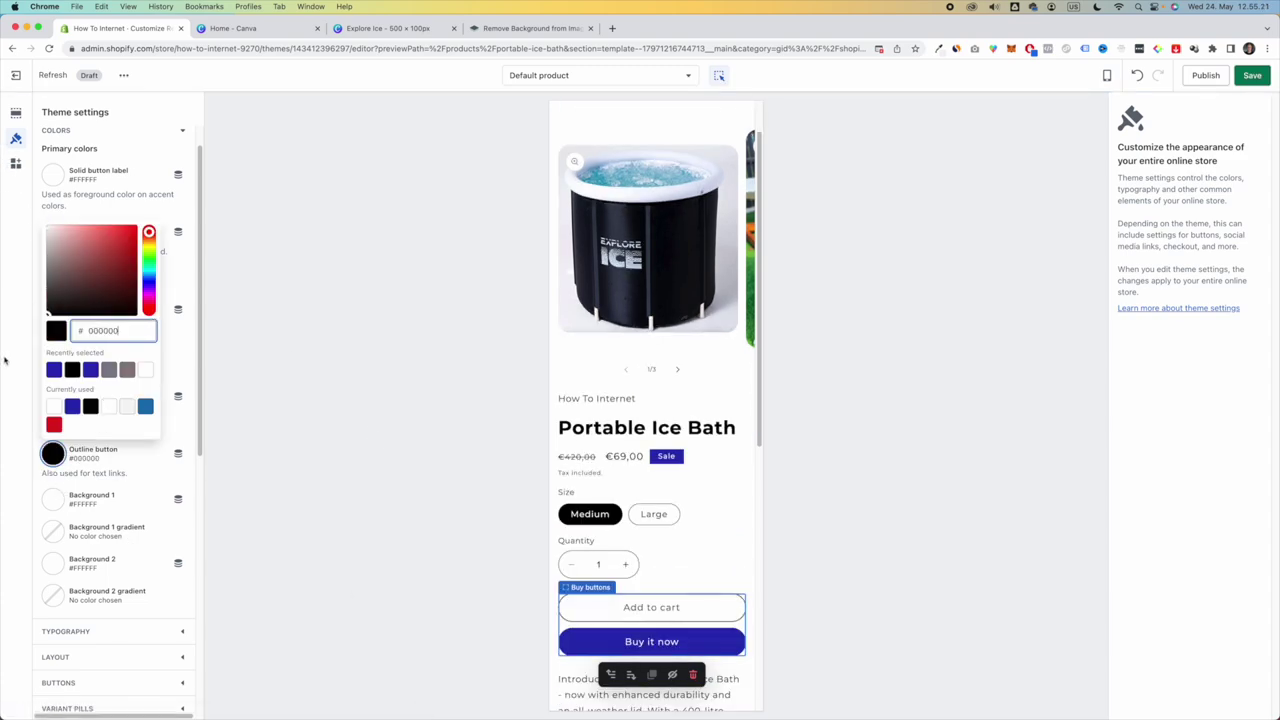
pyautogui.click(4, 360)
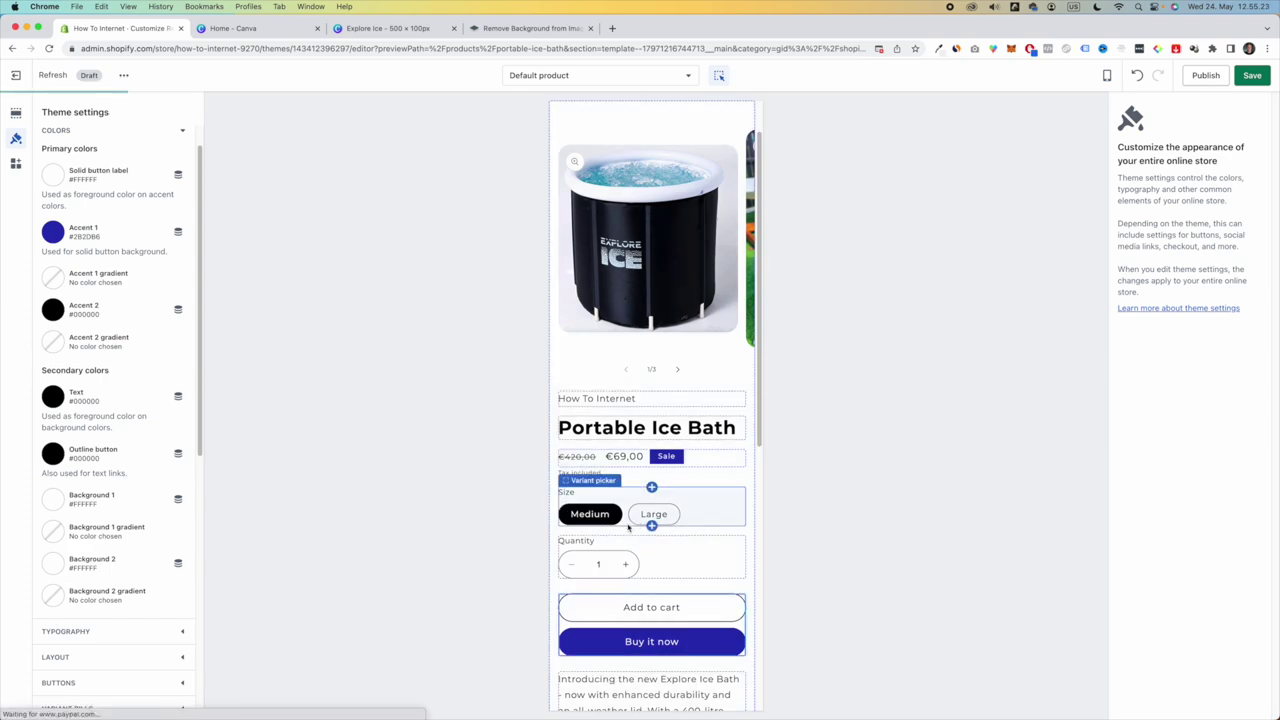
pyautogui.scroll(-3, 303, 505)
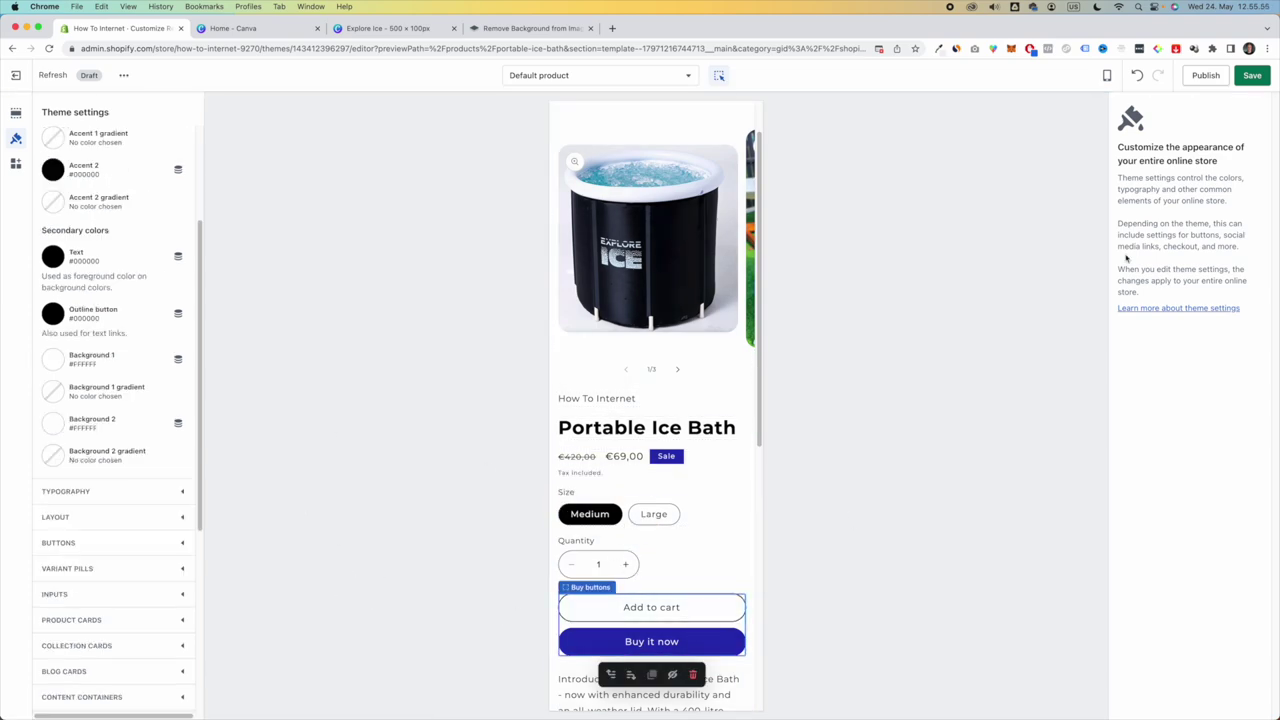
pyautogui.click(1253, 77)
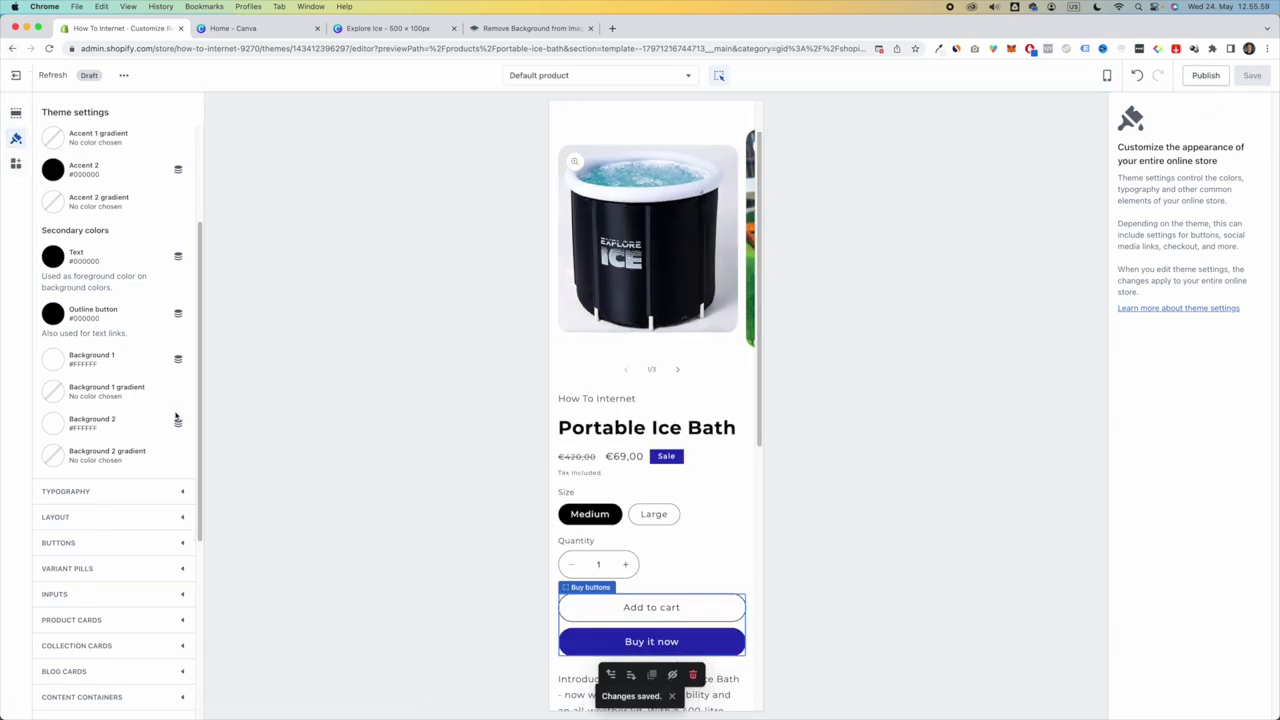
# - Open the theme's cart settings and add the Portable Ice Bath to the cart to preview the drawer cart
pyautogui.scroll(-6, 134, 509)
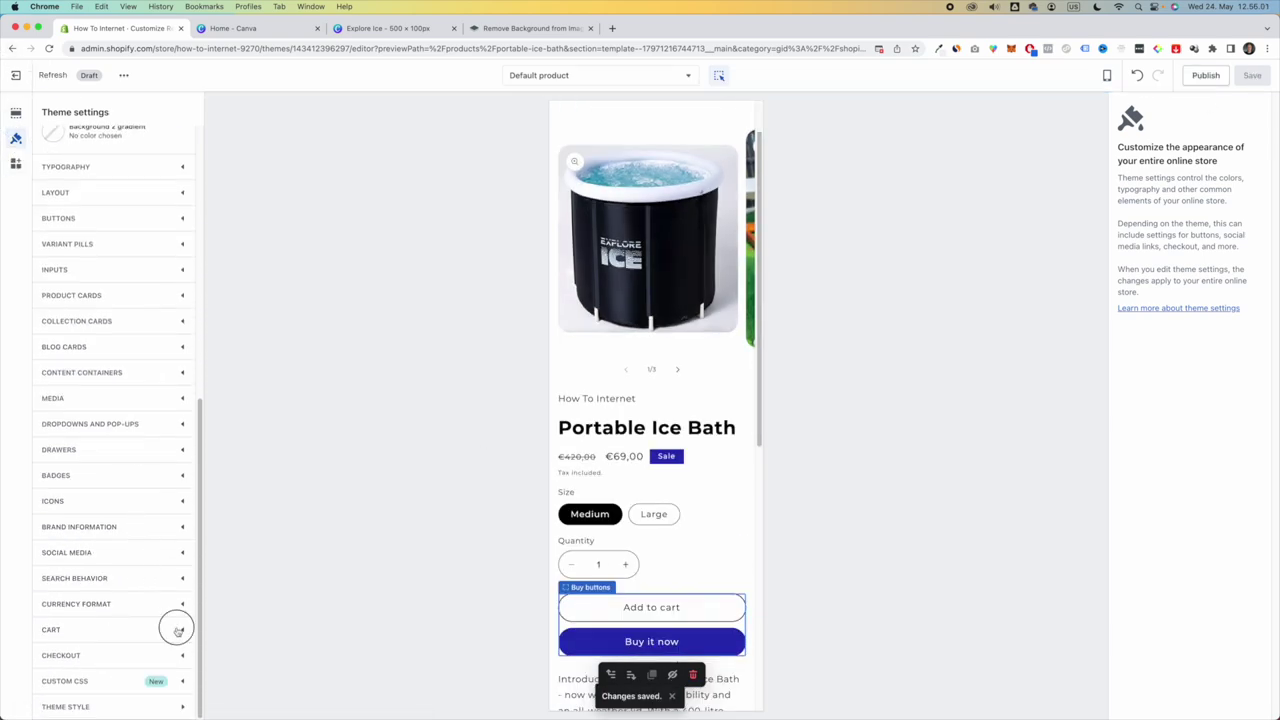
pyautogui.click(173, 630)
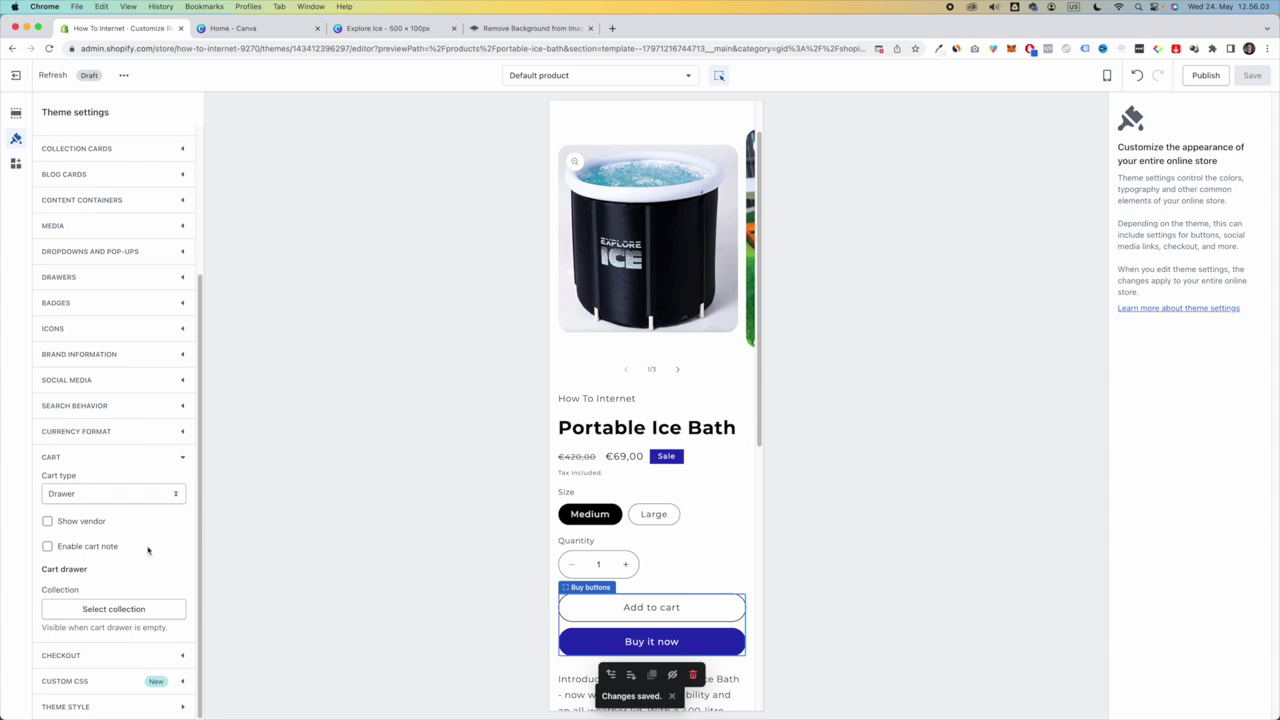
pyautogui.scroll(-2, 700, 525)
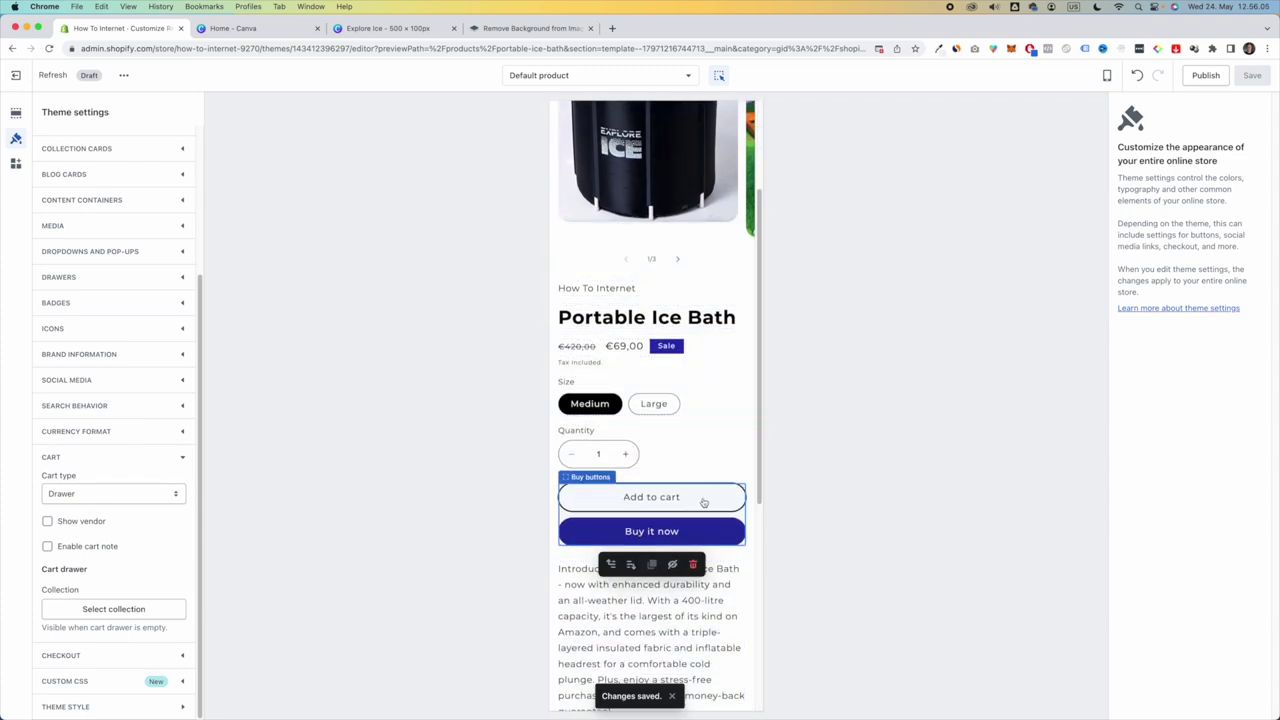
pyautogui.click(703, 502)
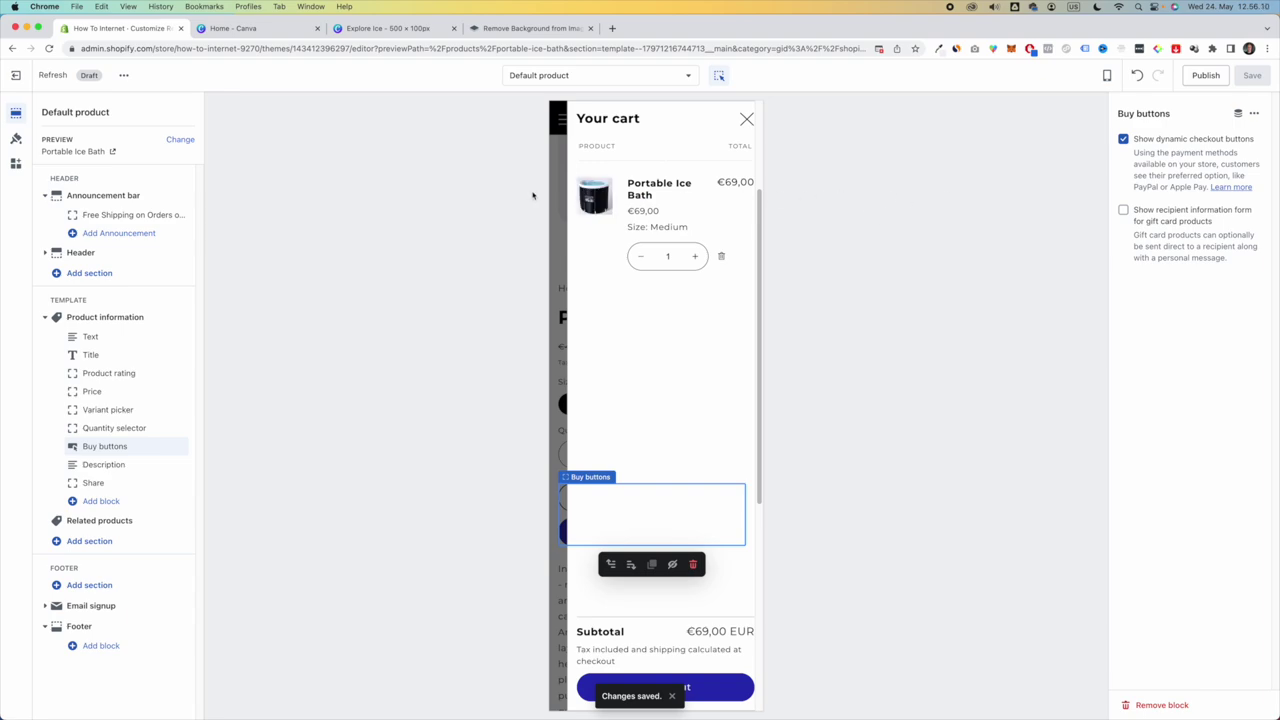
# - Try the Page cart type, save the theme, and test it by adding the product to the cart before returning to the product page
pyautogui.click(15, 140)
pyautogui.scroll(-4, 170, 395)
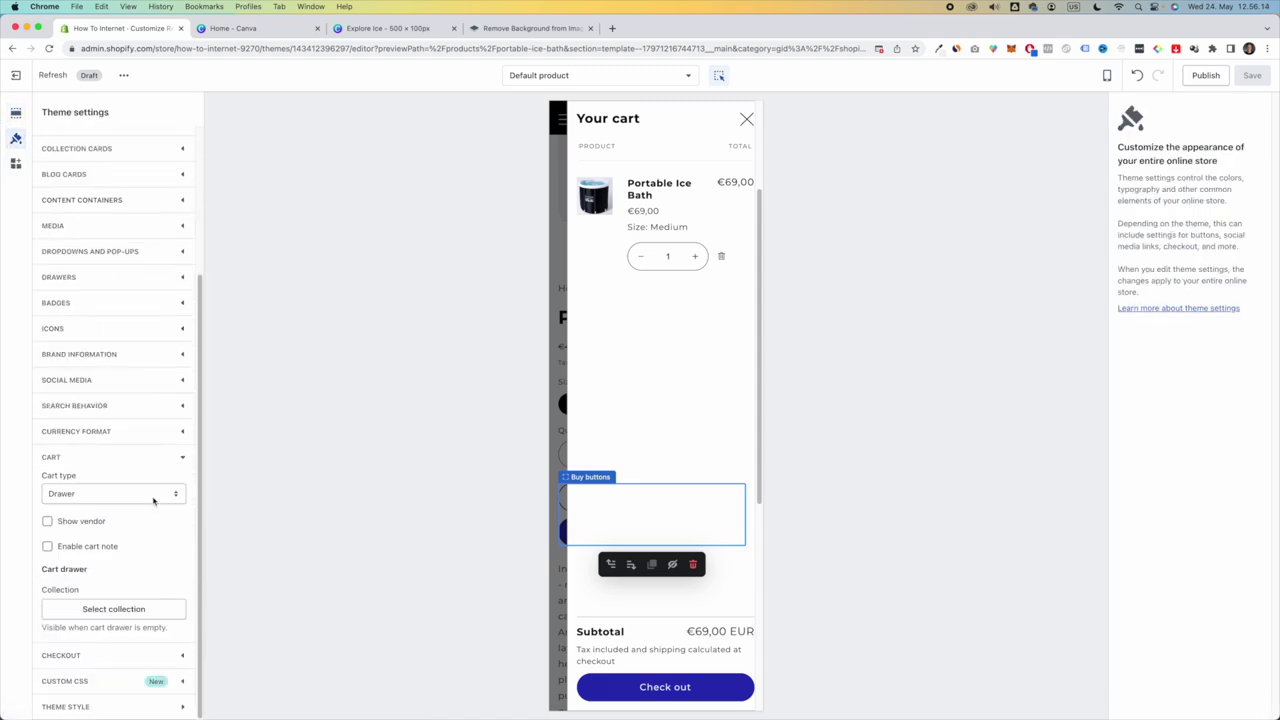
pyautogui.click(153, 494)
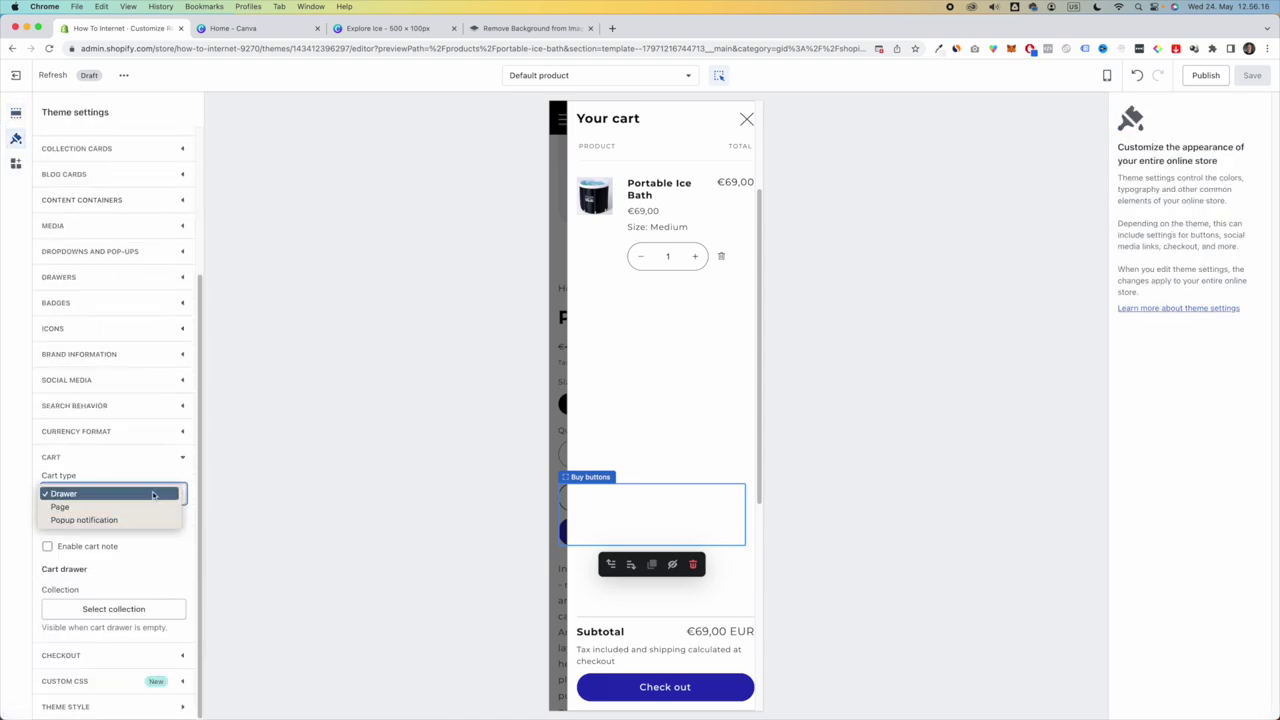
pyautogui.click(62, 507)
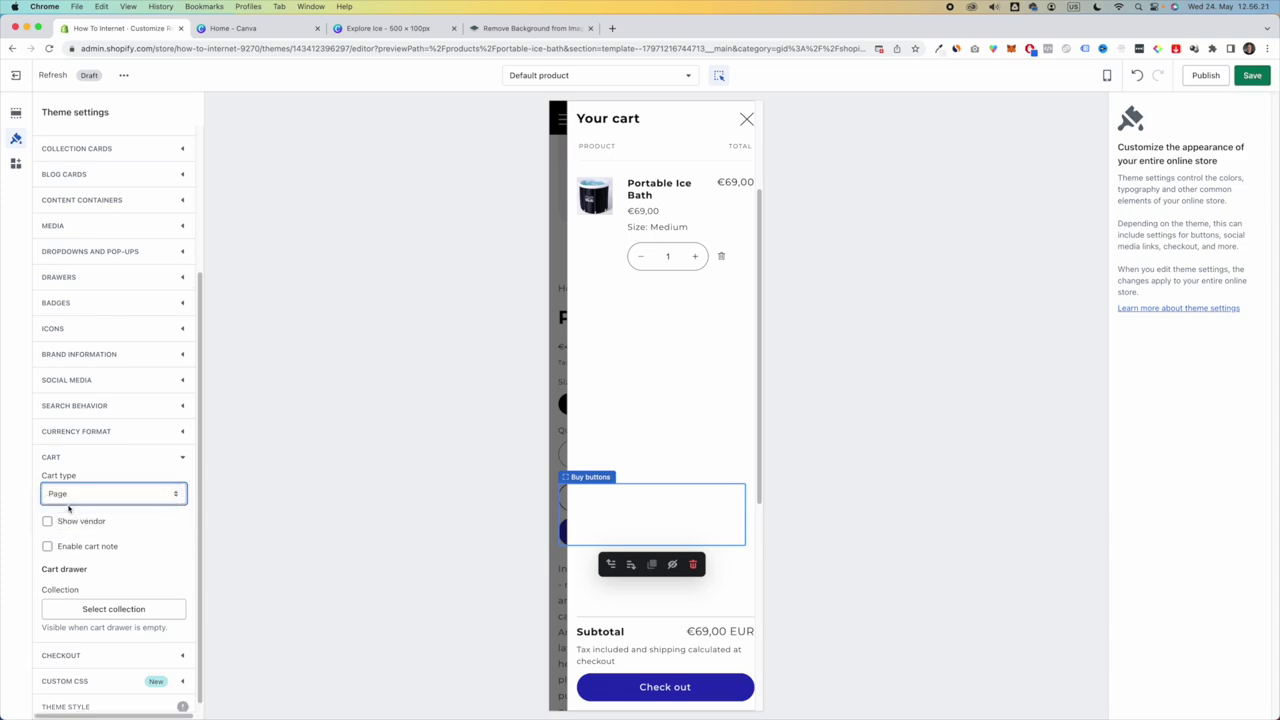
pyautogui.click(1252, 79)
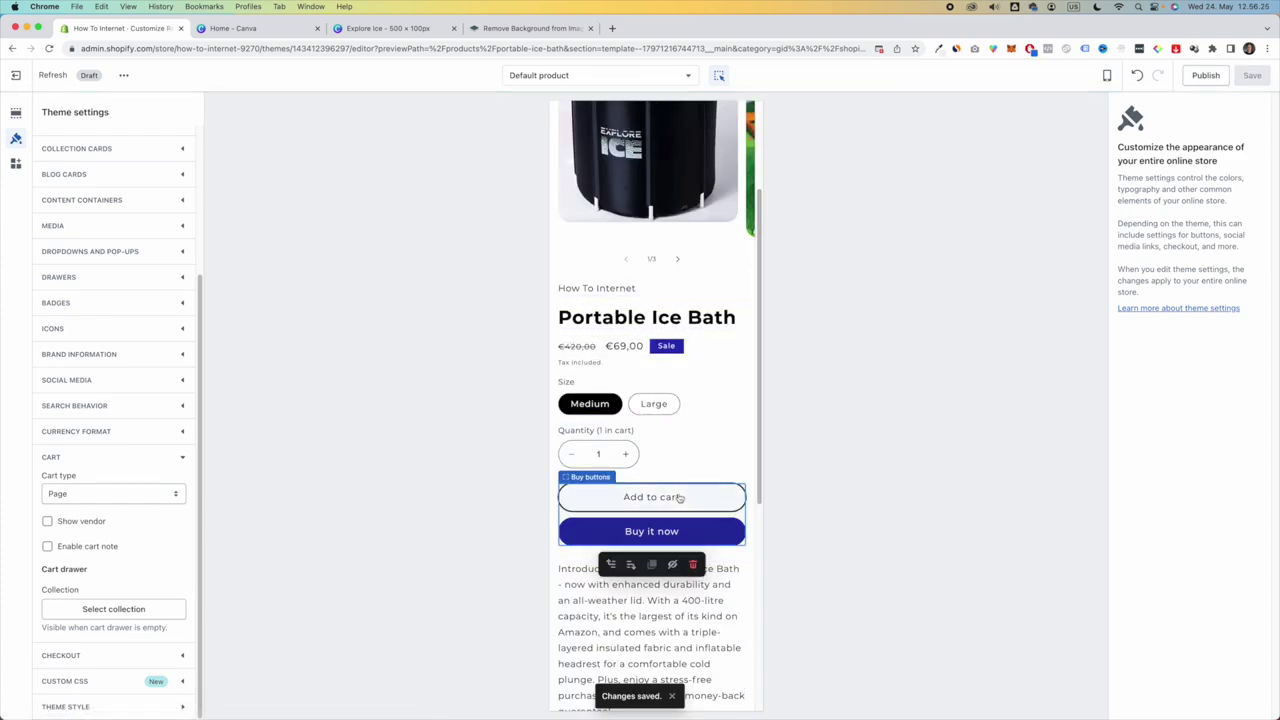
pyautogui.click(670, 498)
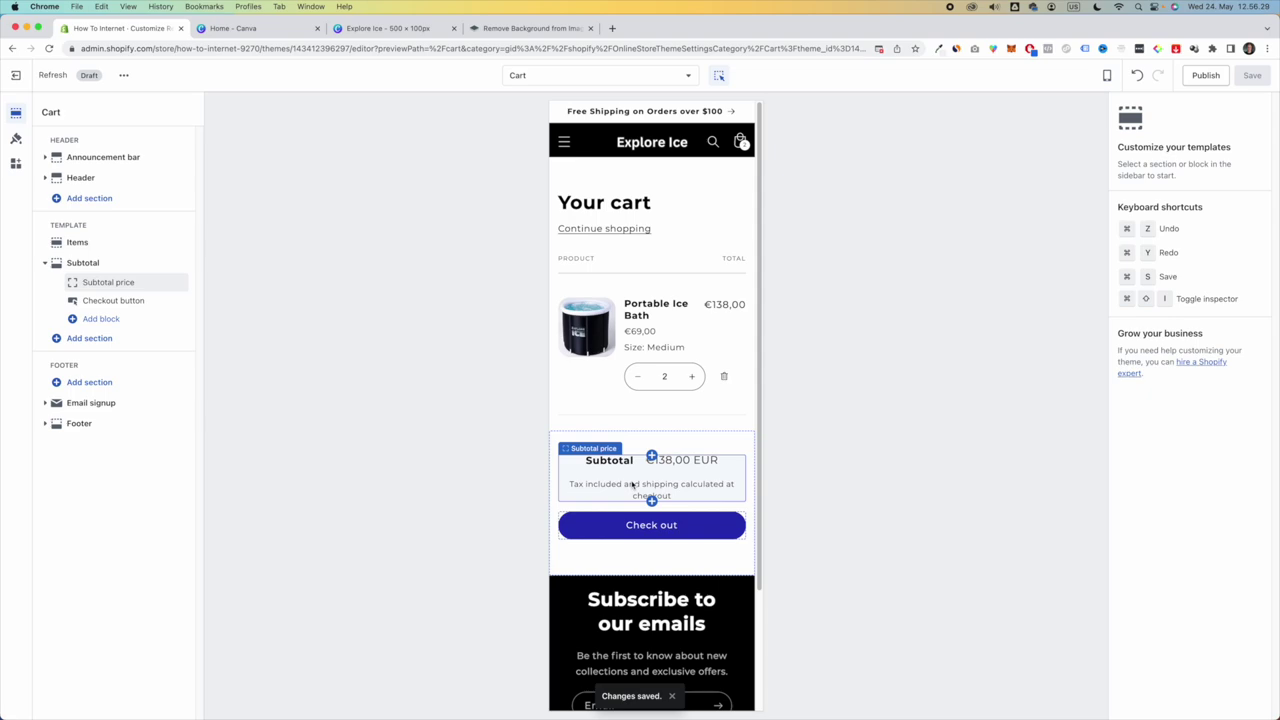
pyautogui.click(13, 49)
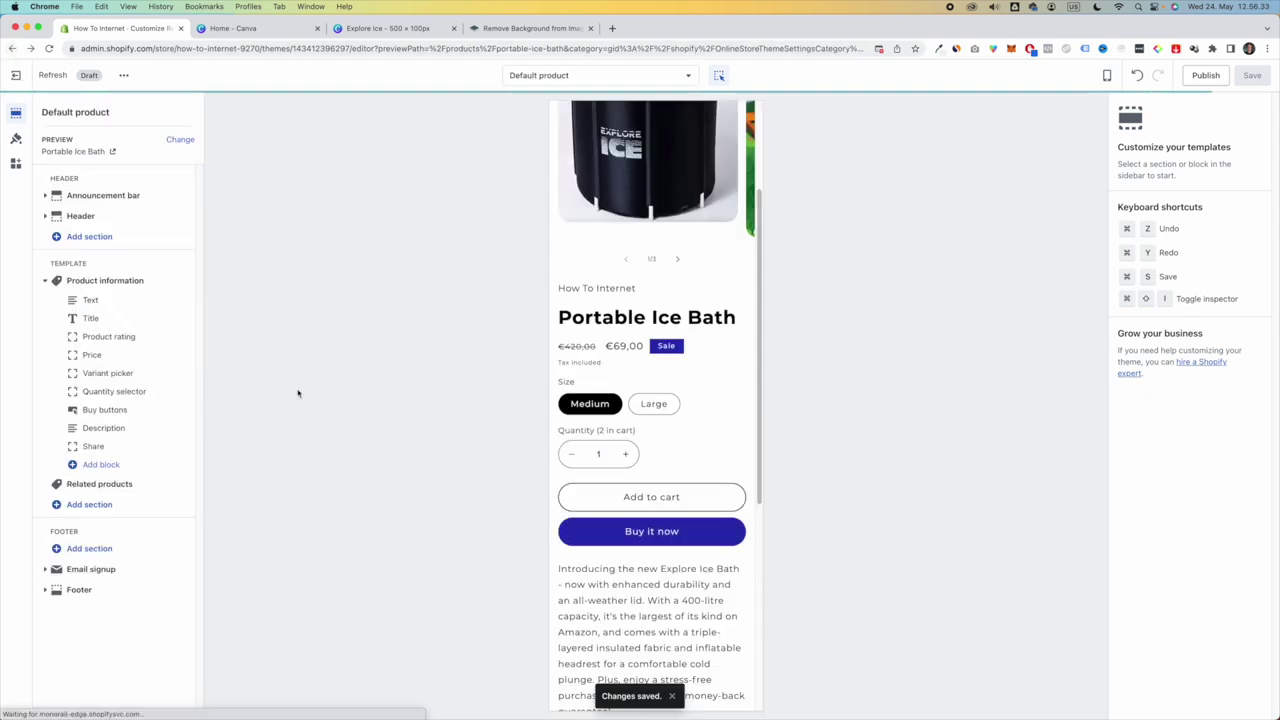
# - Try the Popup notification cart type, save the theme, and test it by adding the product to the cart
pyautogui.click(16, 138)
pyautogui.click(155, 497)
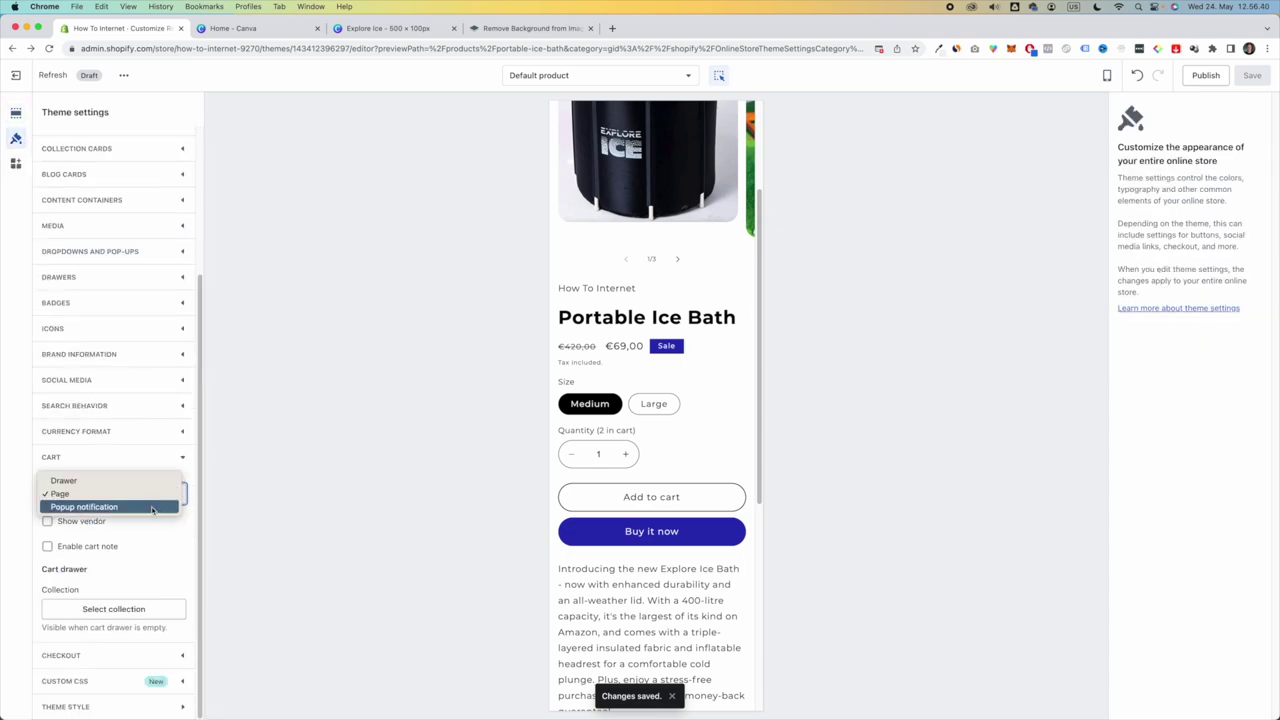
pyautogui.click(151, 507)
pyautogui.press('super+s')
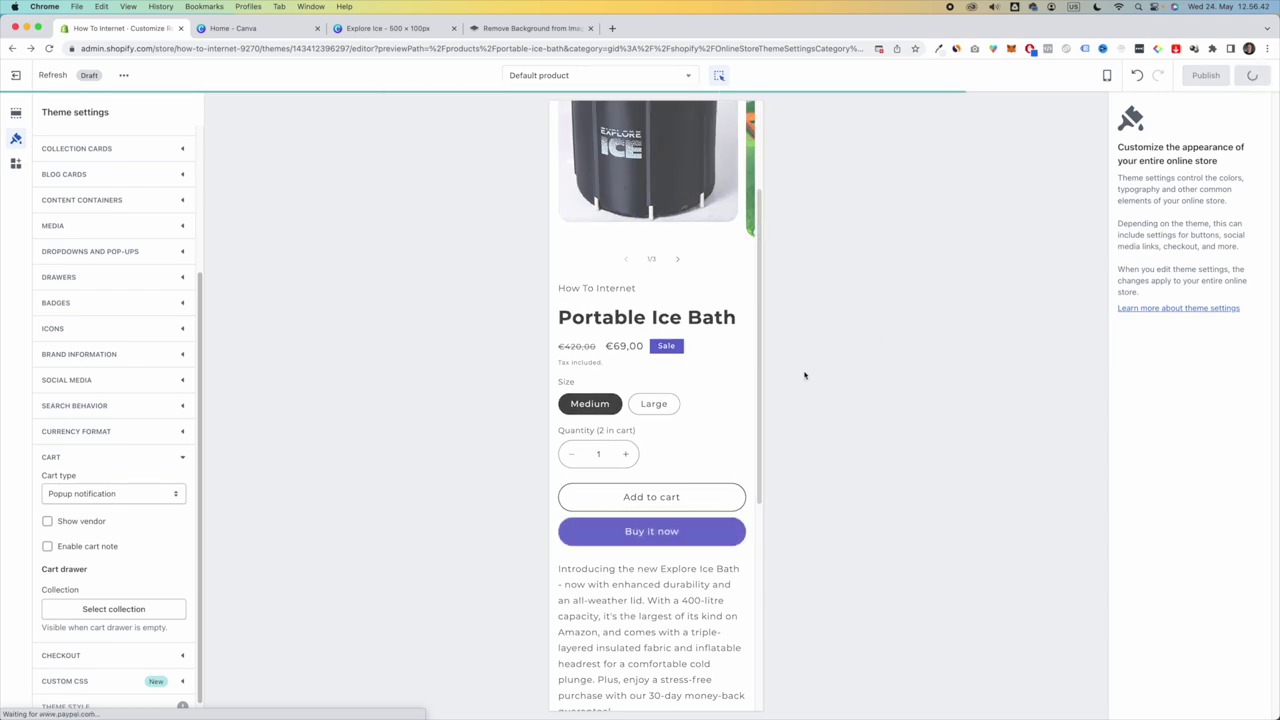
pyautogui.click(672, 488)
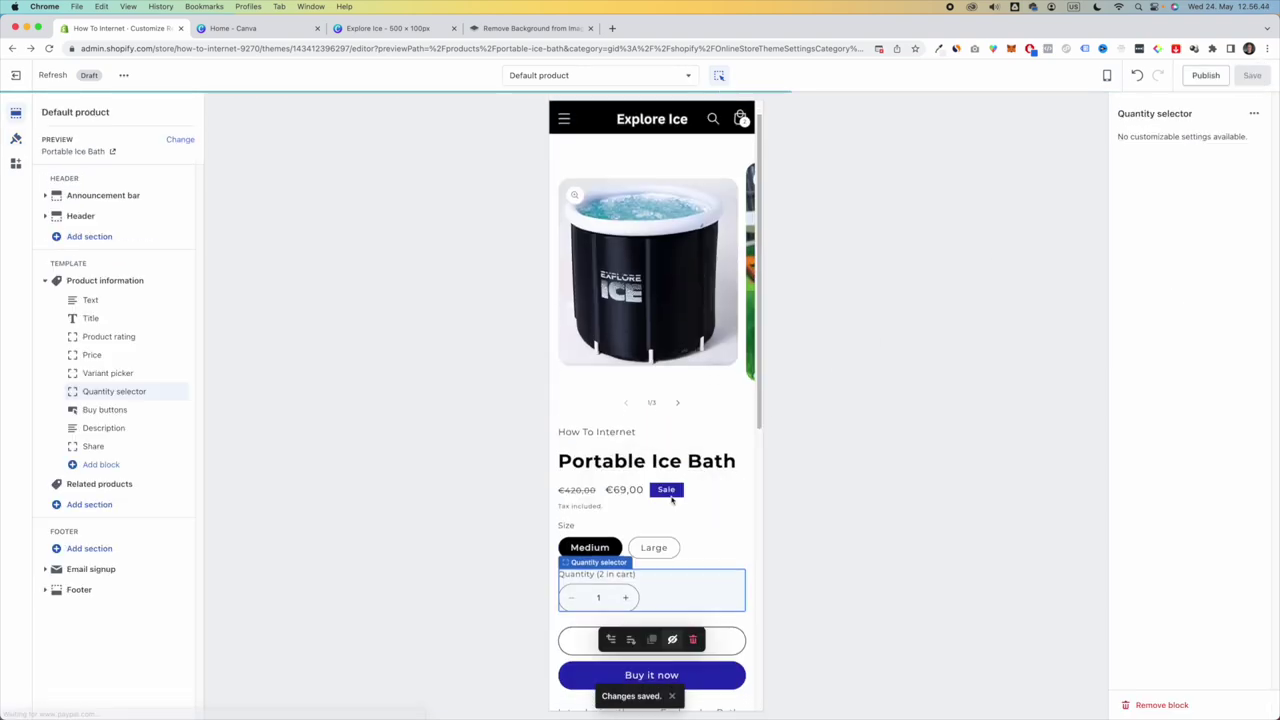
pyautogui.click(660, 497)
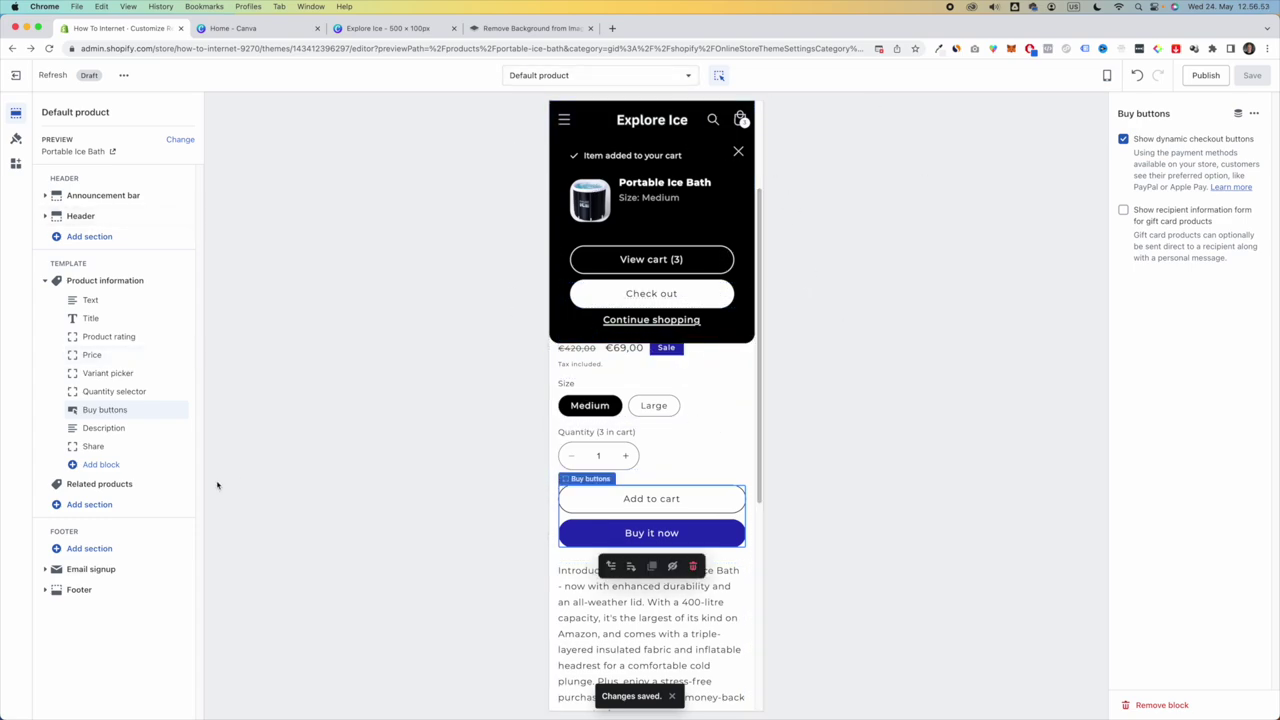
# - Set the cart type to Drawer and save the theme
pyautogui.click(15, 138)
pyautogui.scroll(-5, 146, 447)
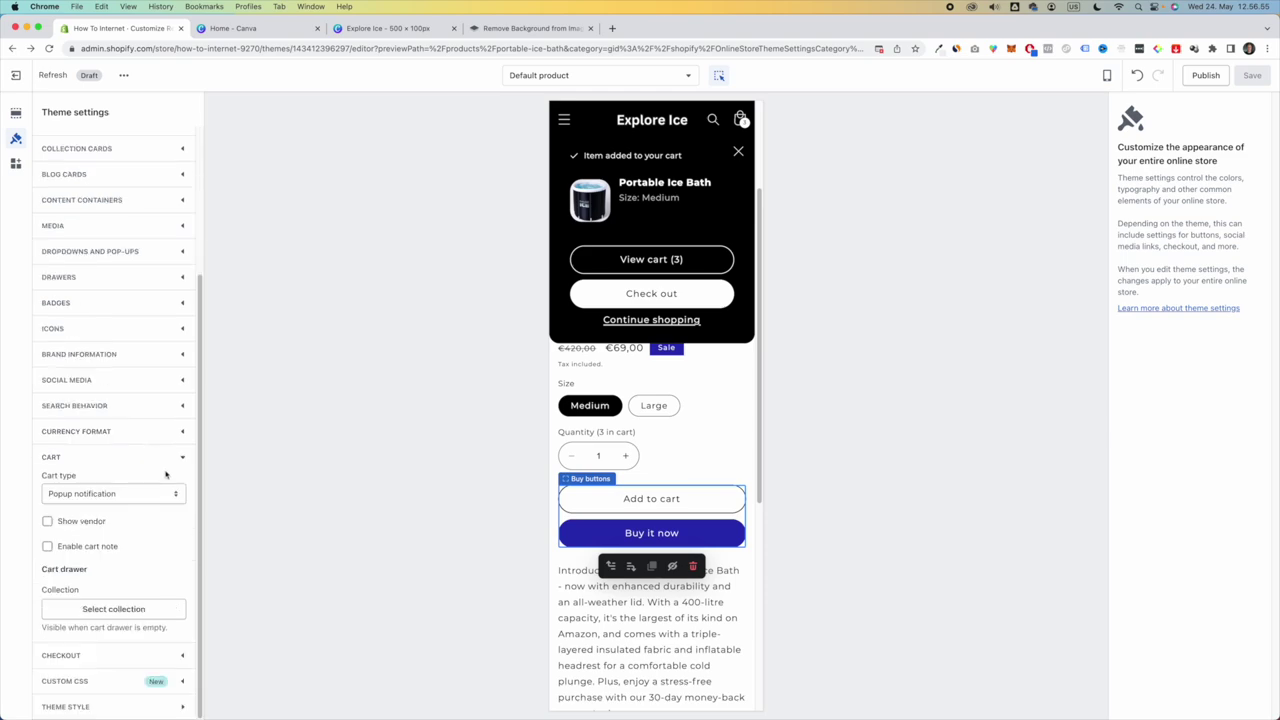
pyautogui.click(171, 502)
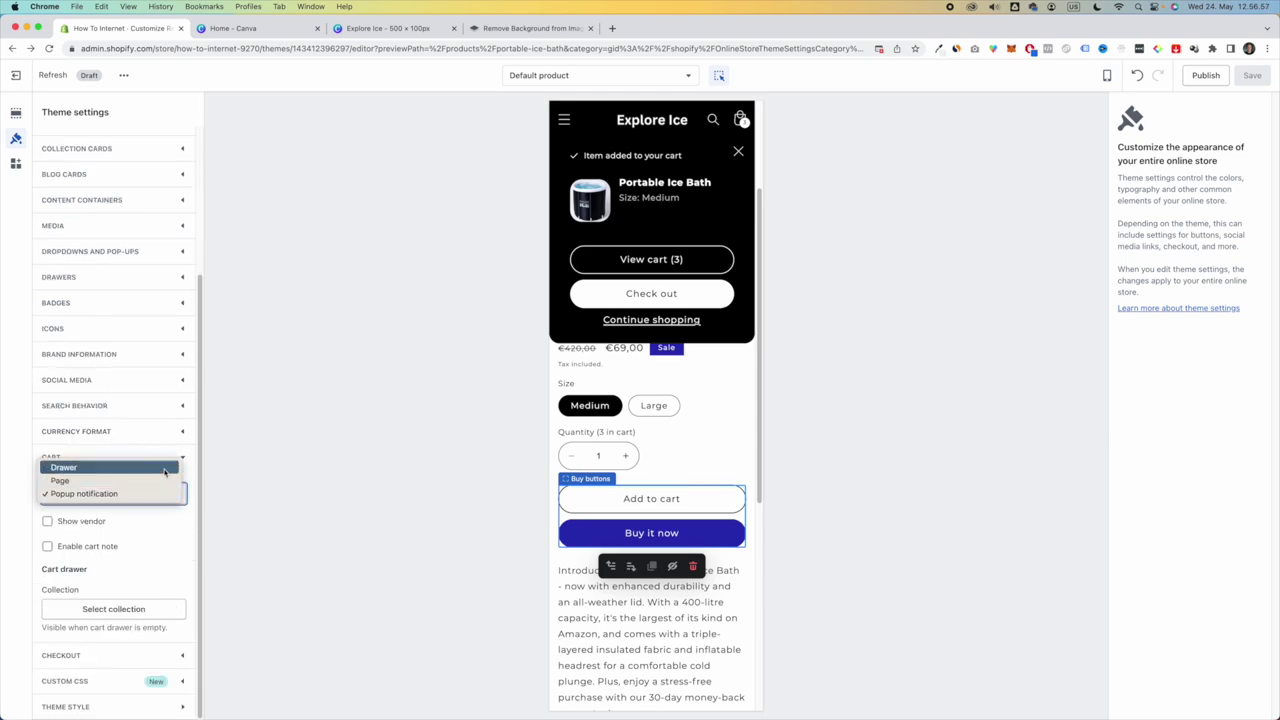
pyautogui.click(165, 468)
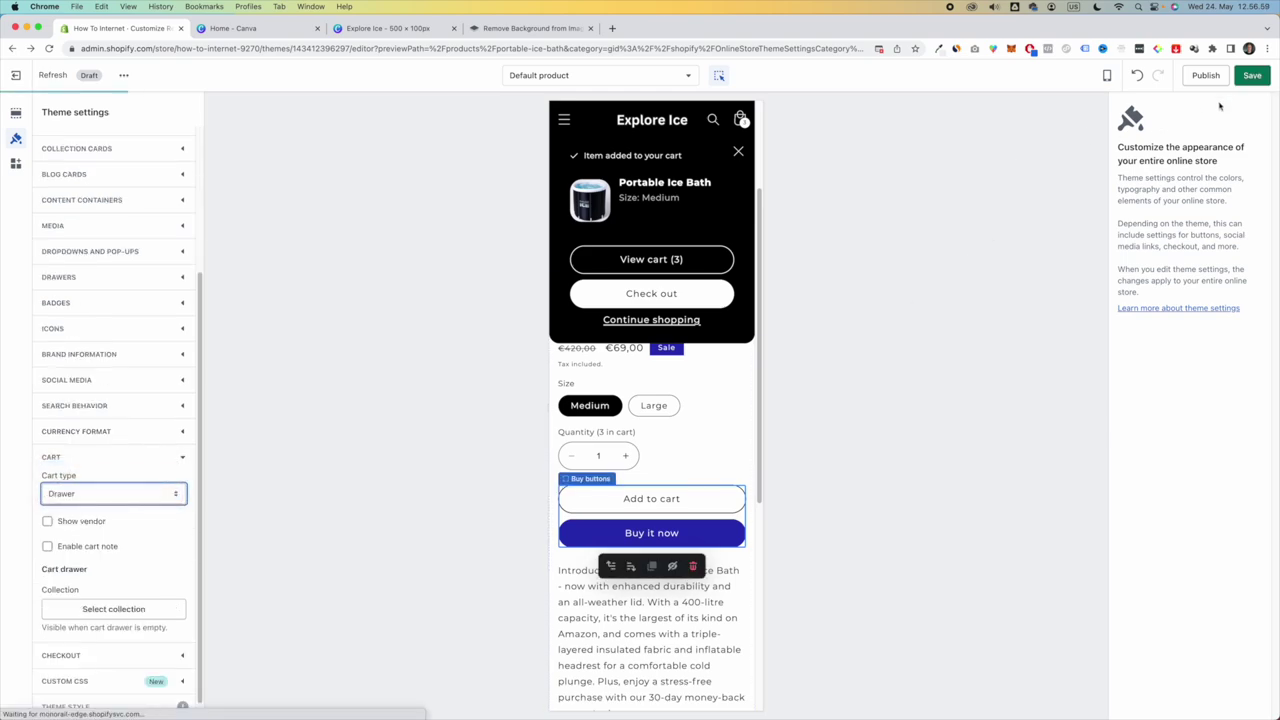
pyautogui.click(1250, 78)
pyautogui.click(171, 497)
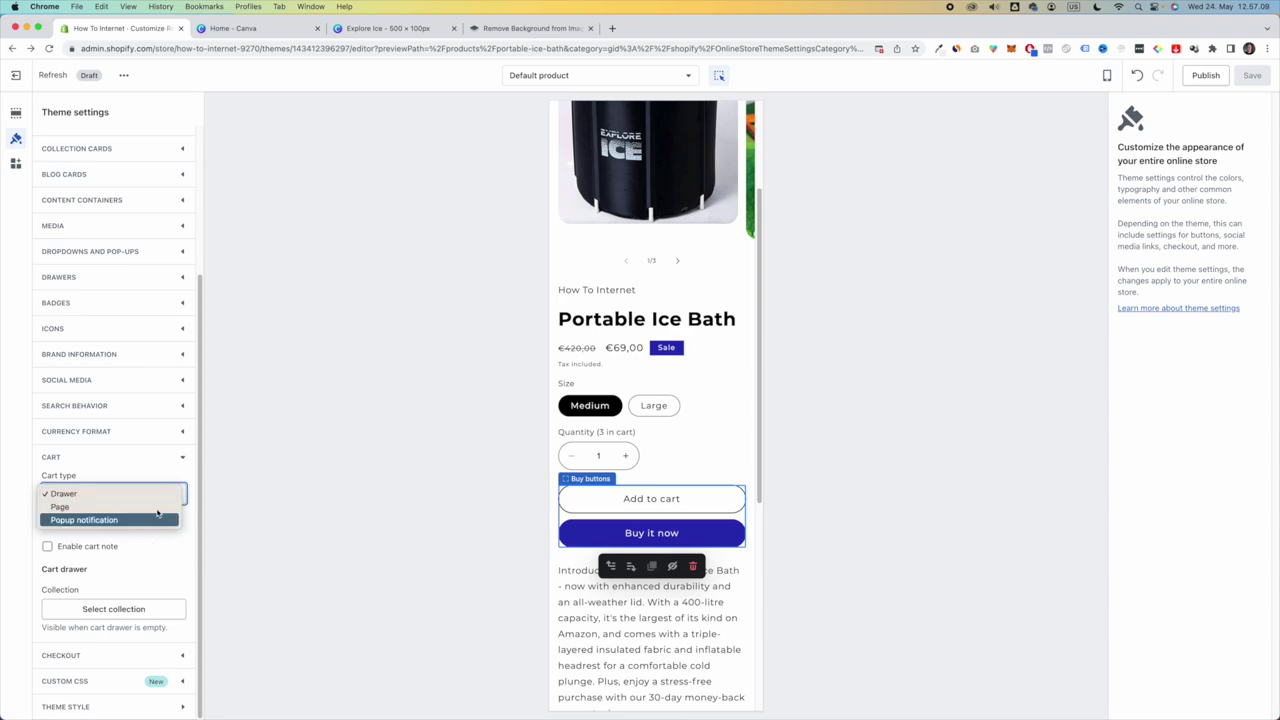
pyautogui.click(242, 489)
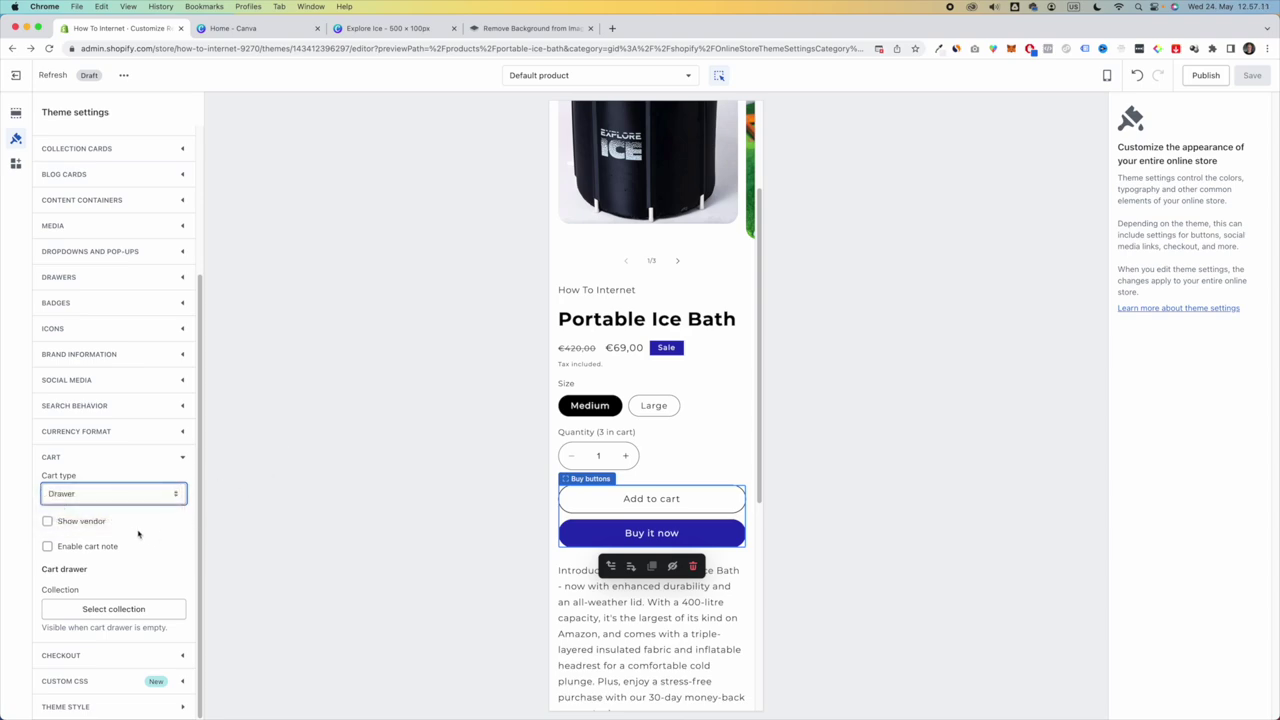
# - Enable the cart note, save the theme, and check the order special instructions field in the cart drawer
pyautogui.click(108, 550)
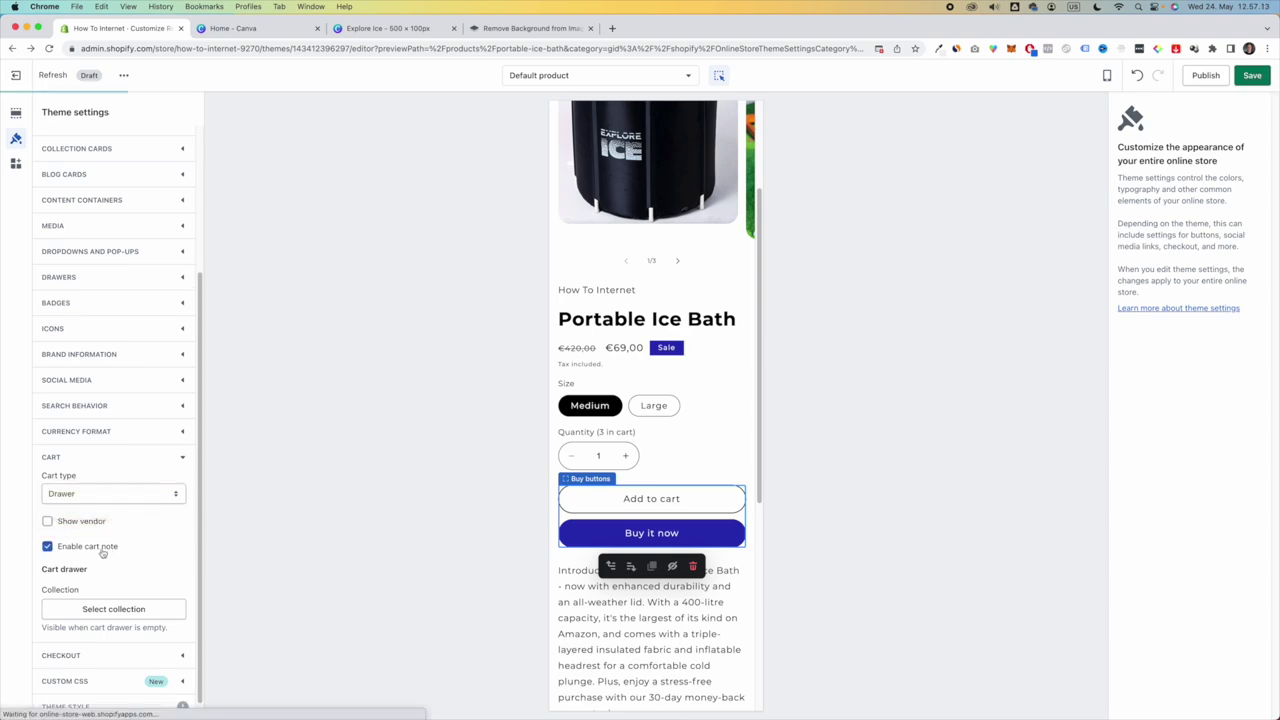
pyautogui.click(1262, 77)
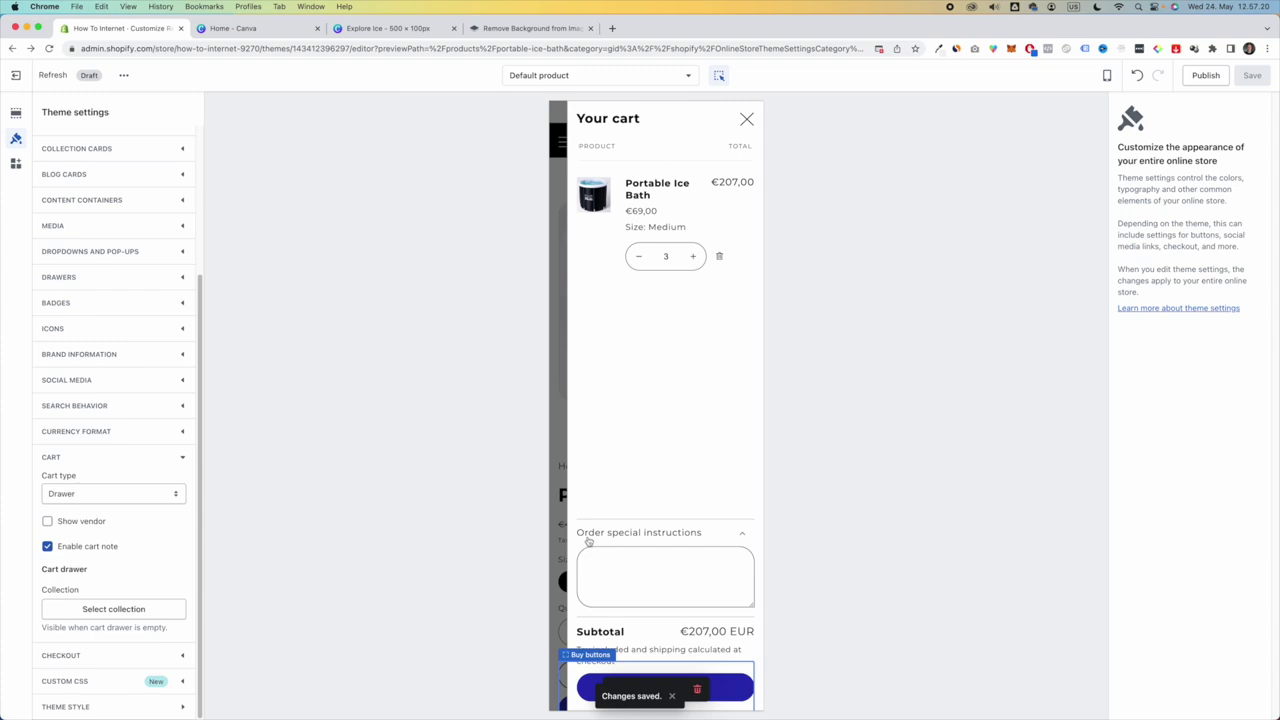
pyautogui.click(666, 565)
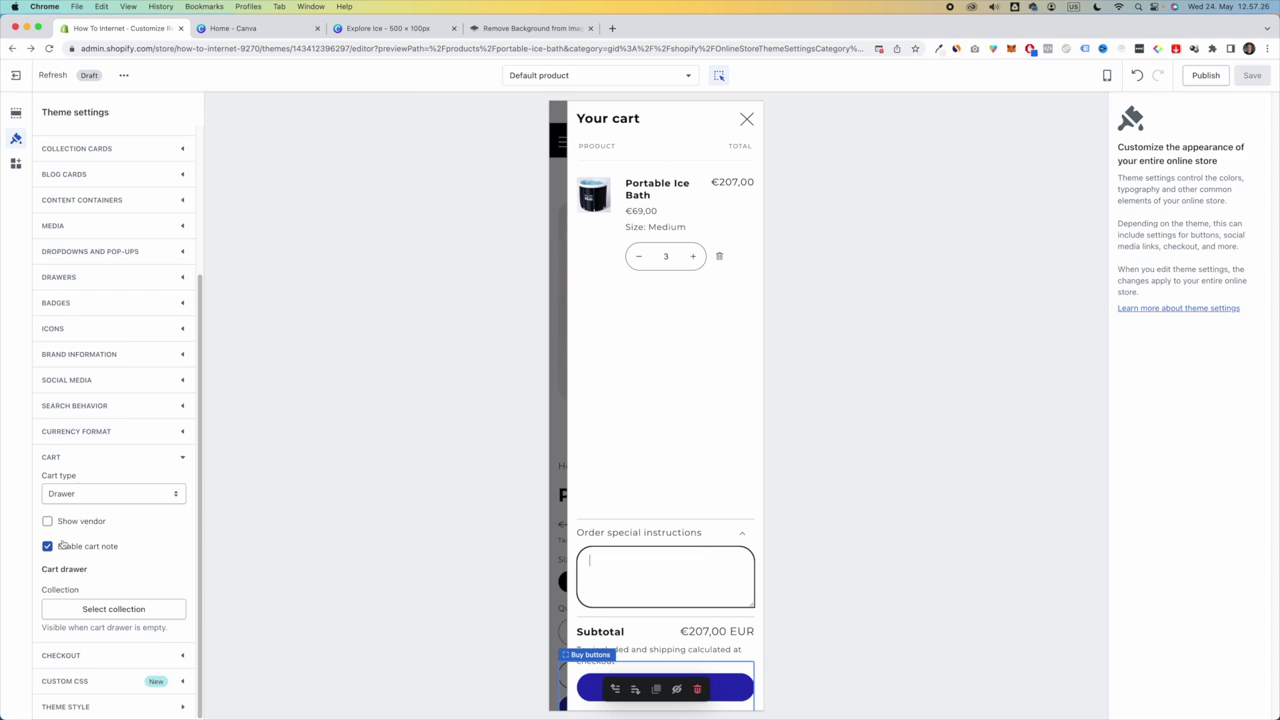
pyautogui.click(146, 457)
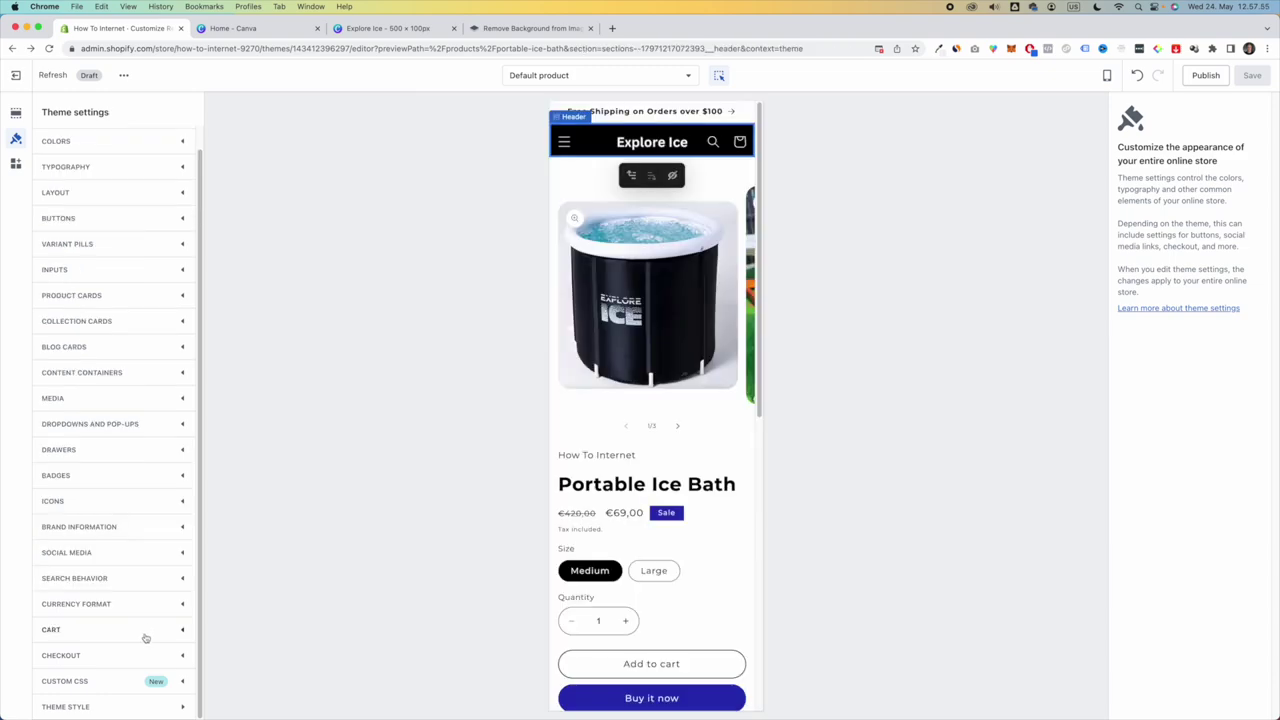
# - Set the checkout logo position to Center and keep its size at Medium
pyautogui.click(143, 656)
pyautogui.scroll(-5, 125, 645)
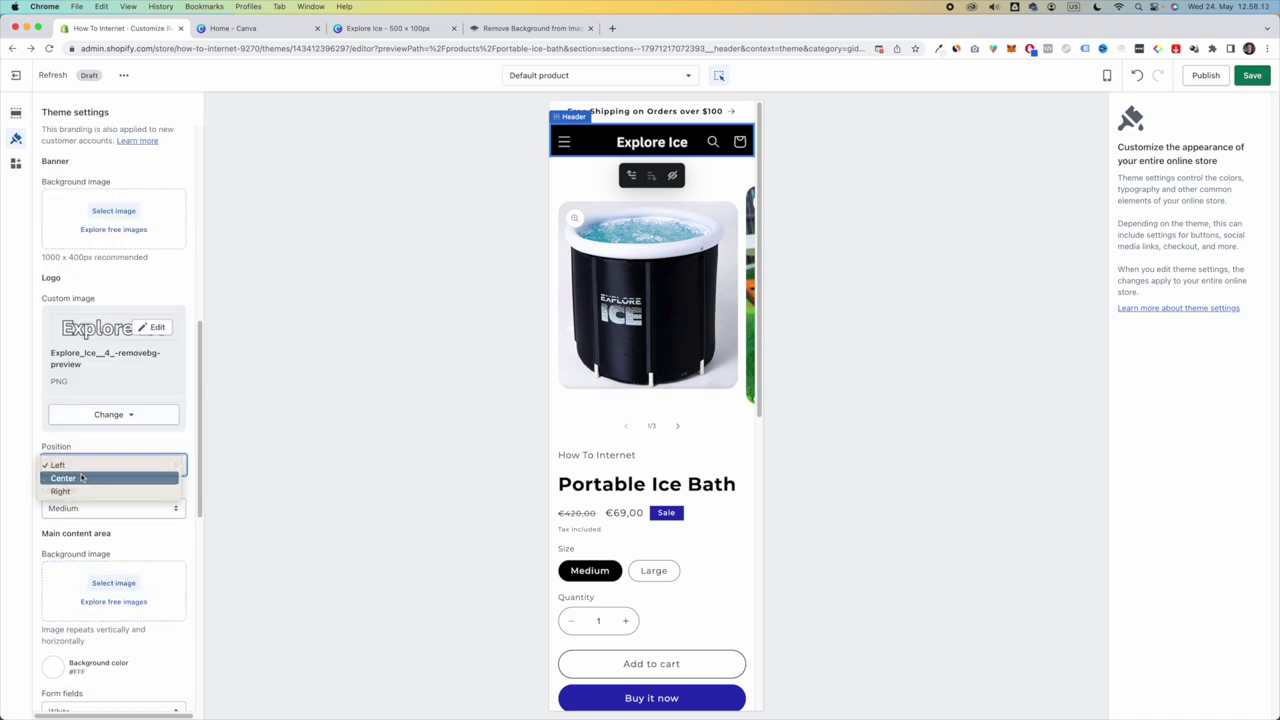
pyautogui.click(65, 477)
pyautogui.click(97, 512)
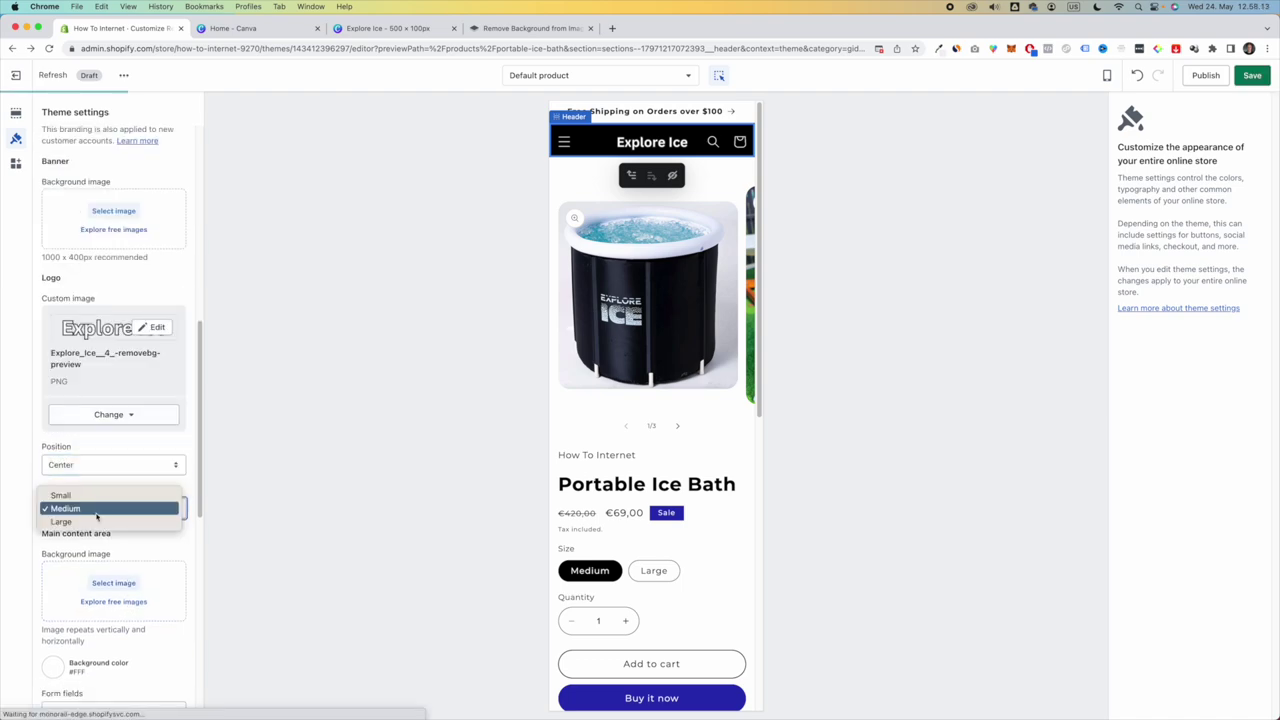
pyautogui.click(97, 510)
# - Set the checkout buttons color to the recently used blue (#2B2DB6)
pyautogui.scroll(-3, 124, 531)
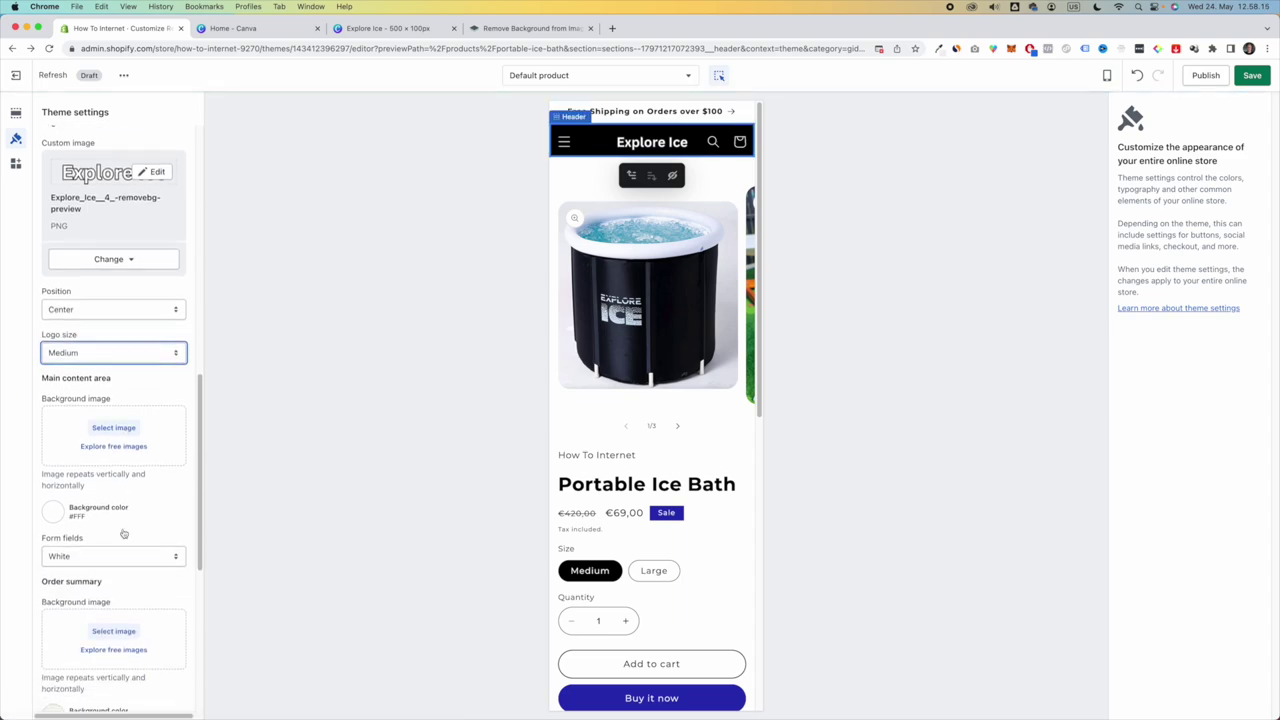
pyautogui.scroll(-8, 124, 534)
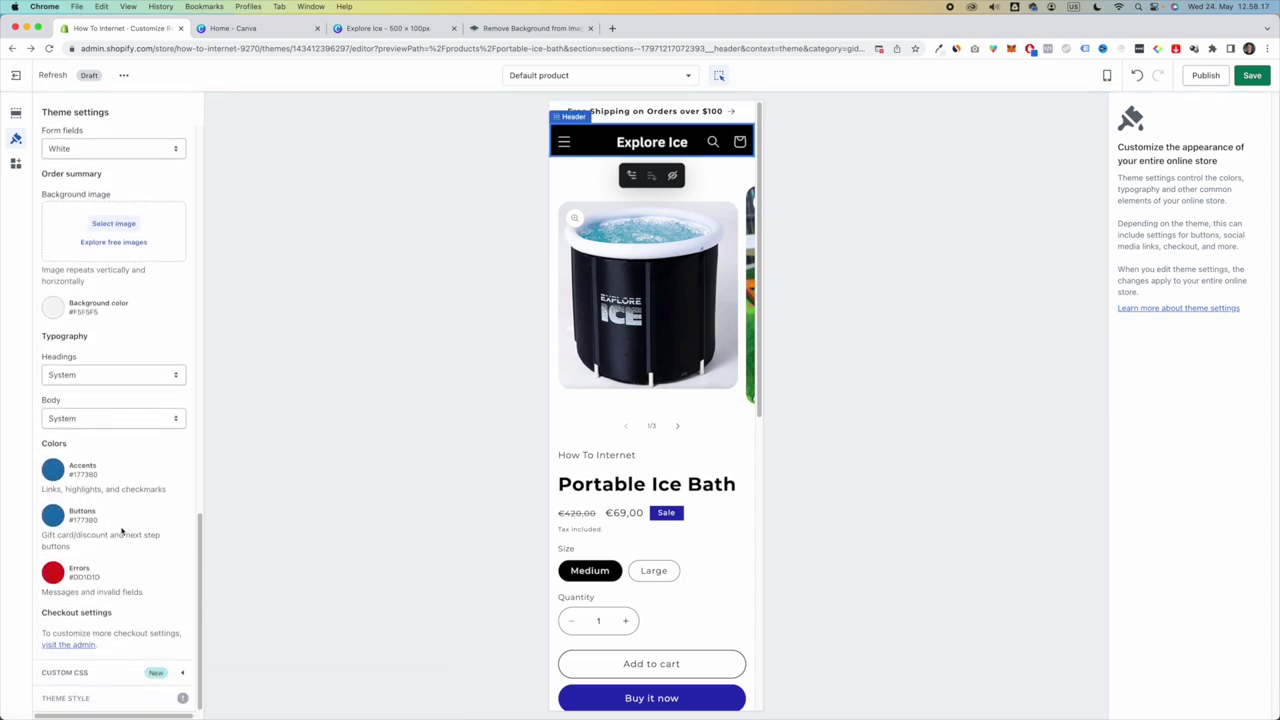
pyautogui.click(54, 515)
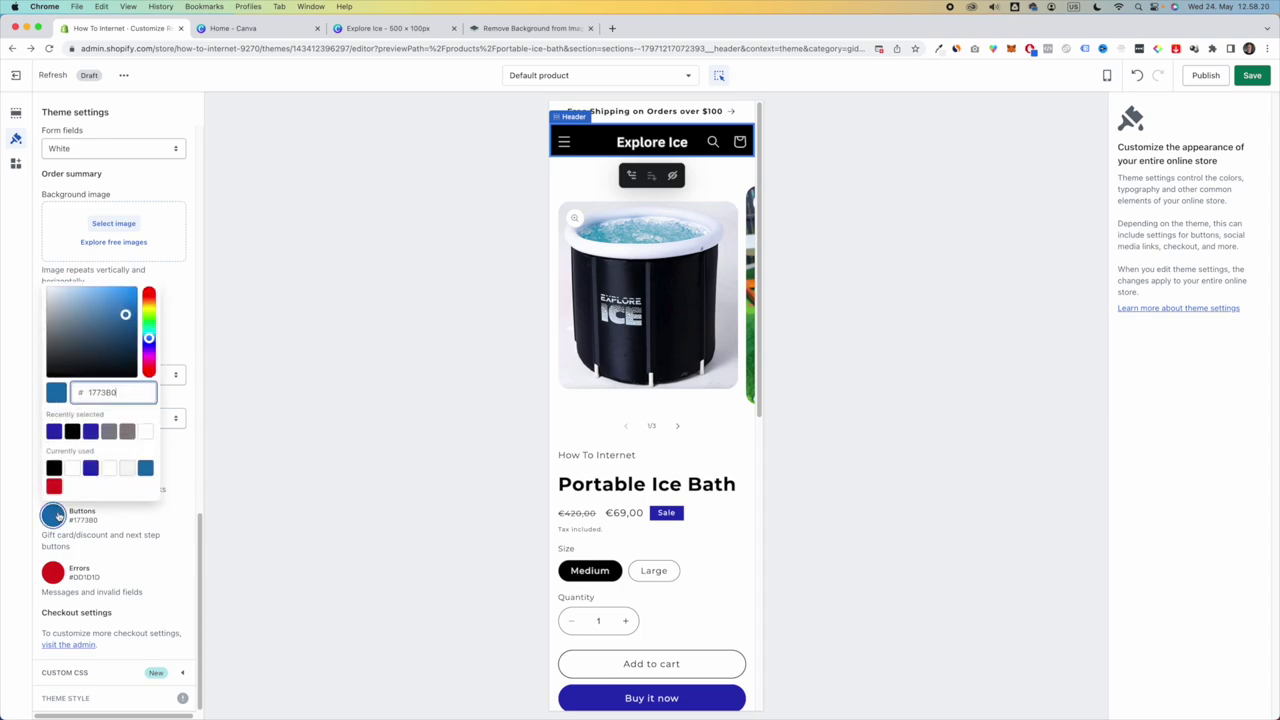
pyautogui.click(90, 431)
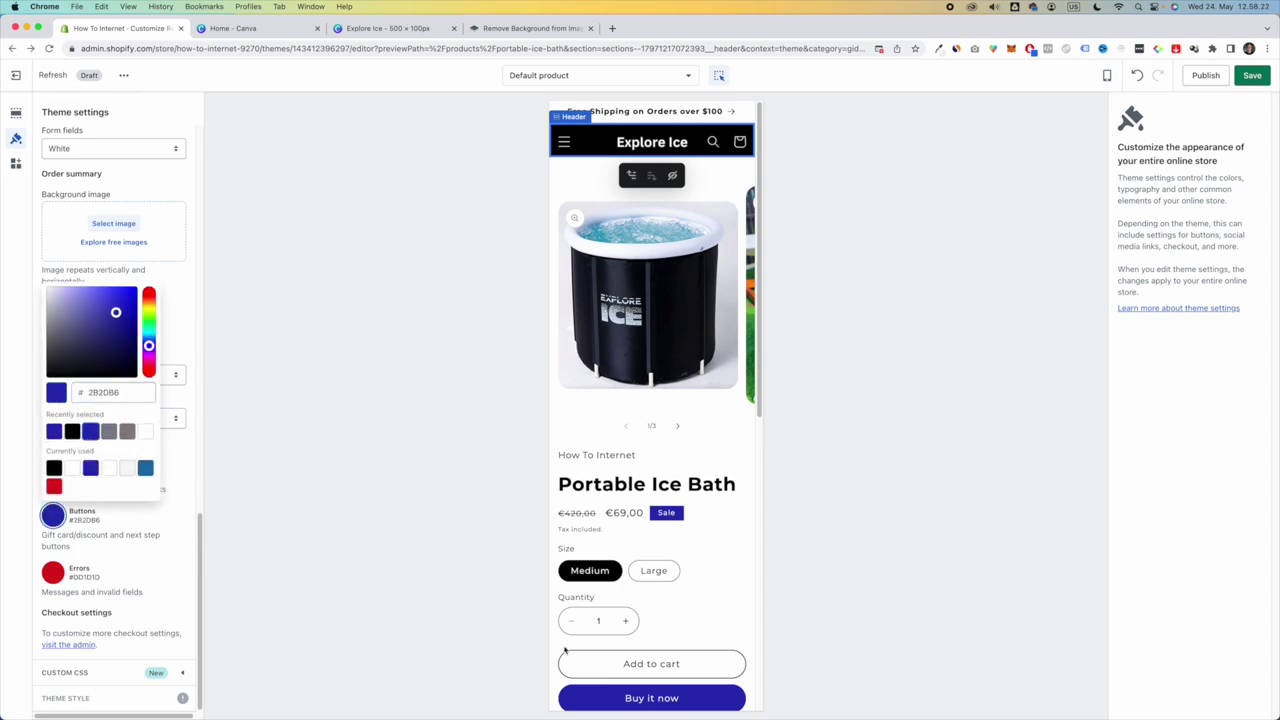
pyautogui.click(190, 497)
# - Set the checkout accents color to bright lime (#C0FF00) and save the theme
pyautogui.click(55, 472)
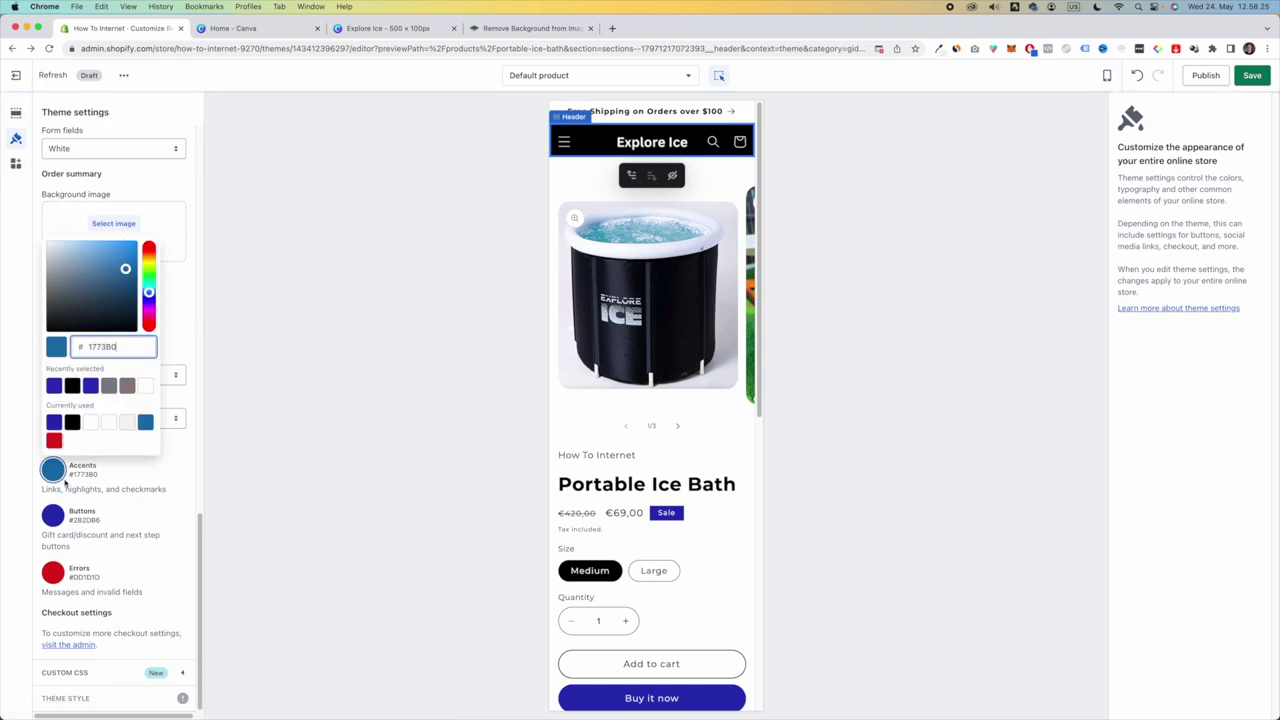
pyautogui.moveTo(150, 276); pyautogui.dragTo(162, 228)
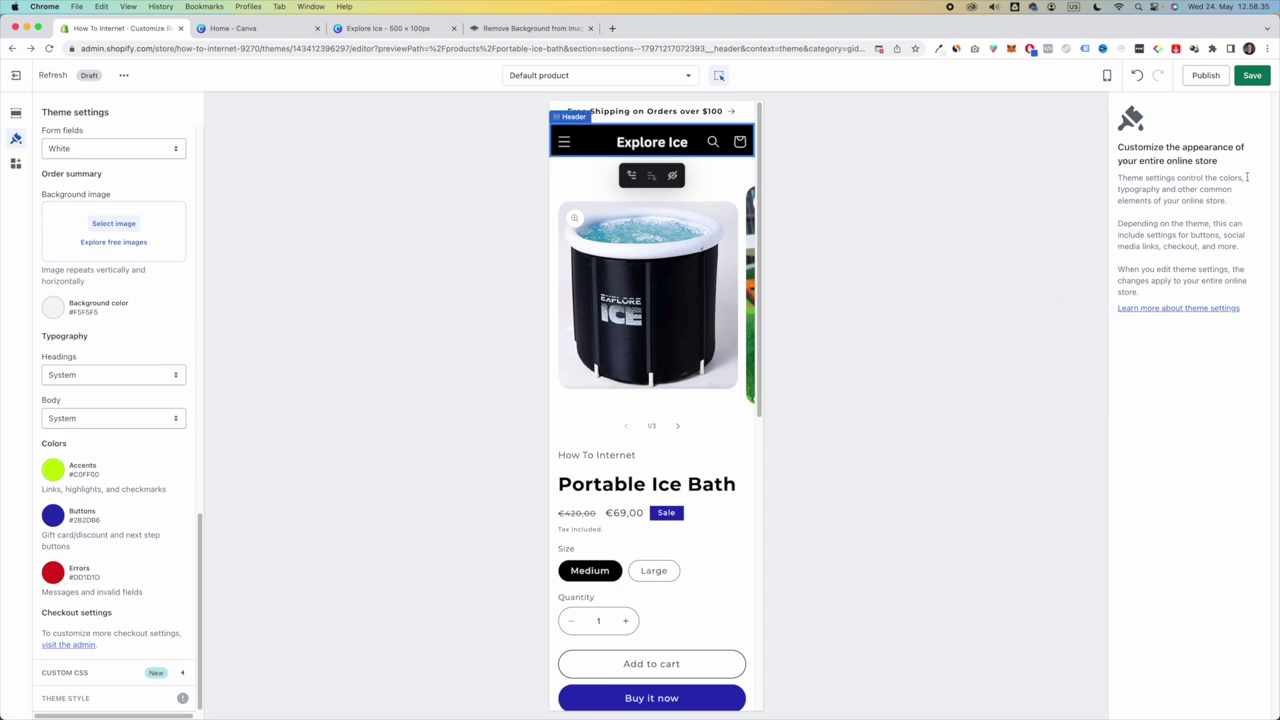
pyautogui.click(1254, 77)
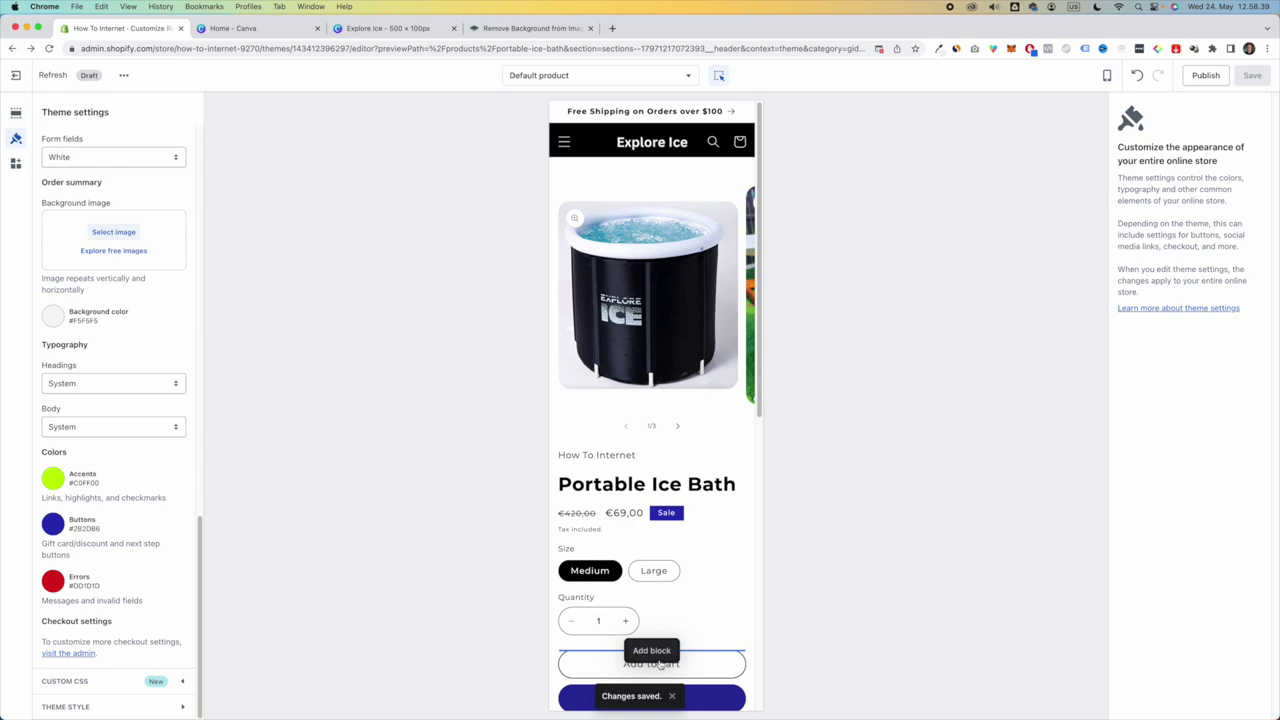
# - Add the Portable Ice Bath to the cart and proceed to checkout to examine its logo, accent, and button styling
pyautogui.click(651, 650)
pyautogui.click(651, 663)
pyautogui.click(651, 388)
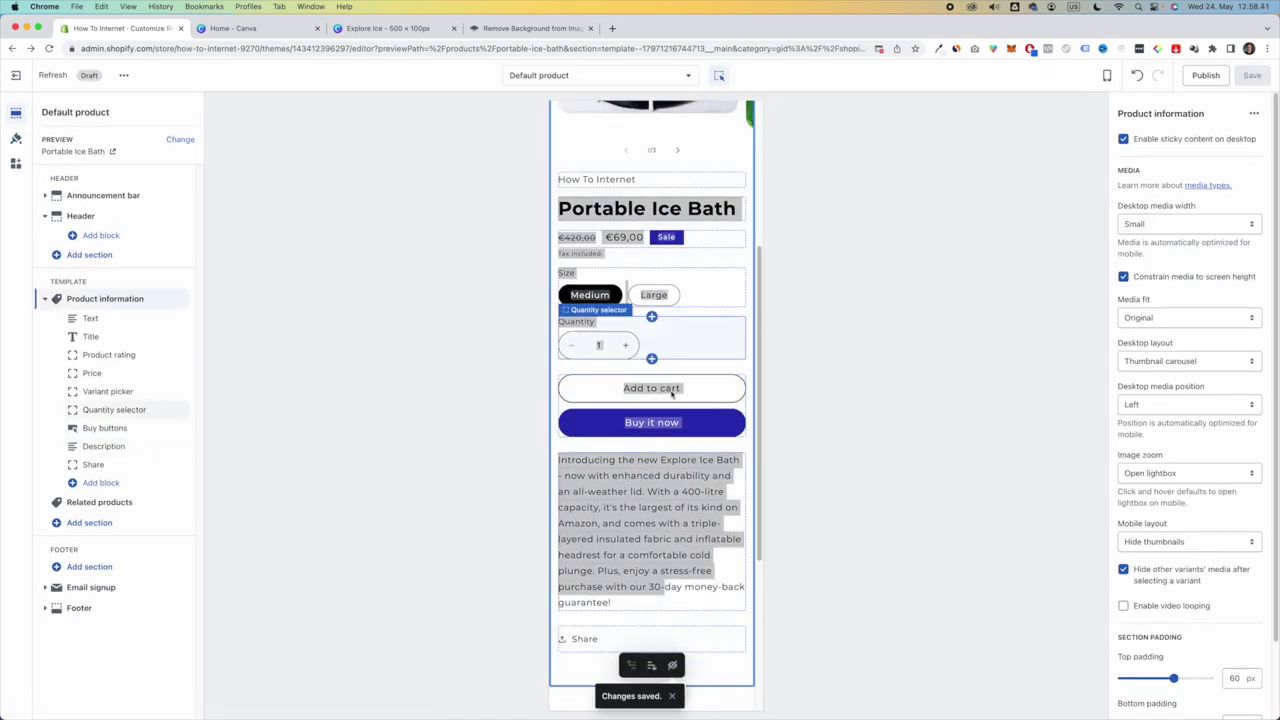
pyautogui.click(716, 690)
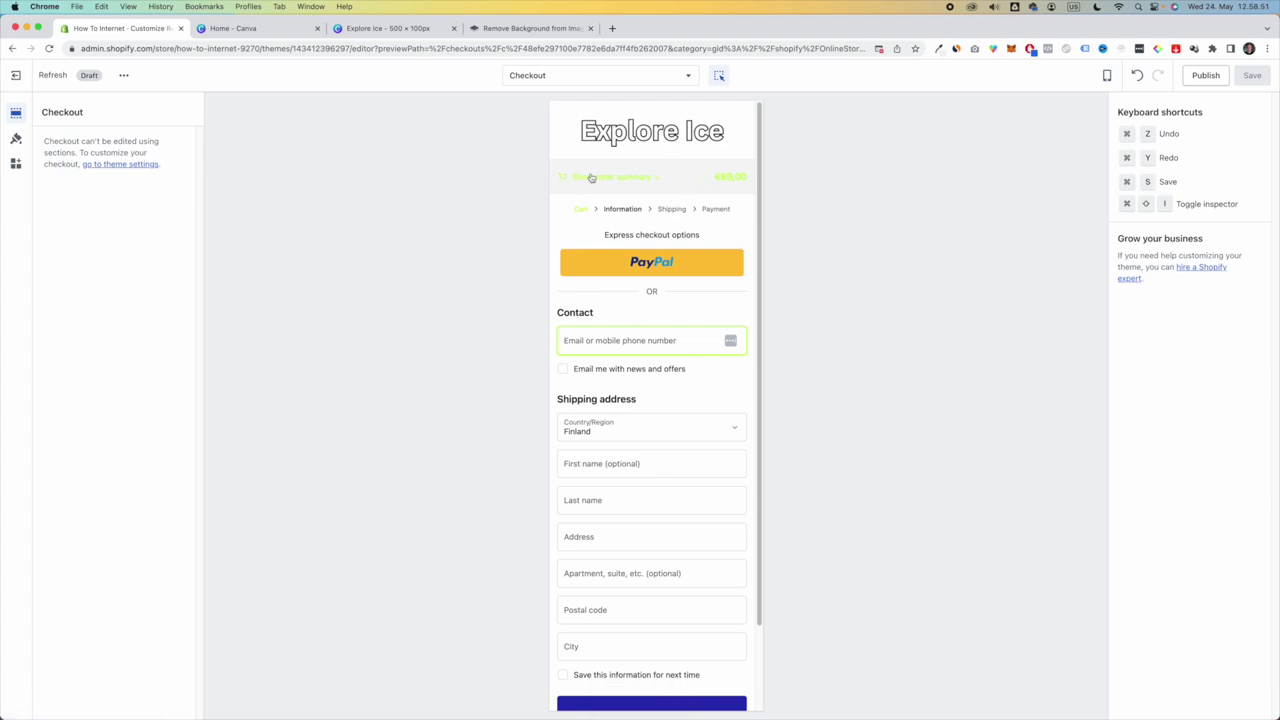
pyautogui.scroll(-2, 678, 180)
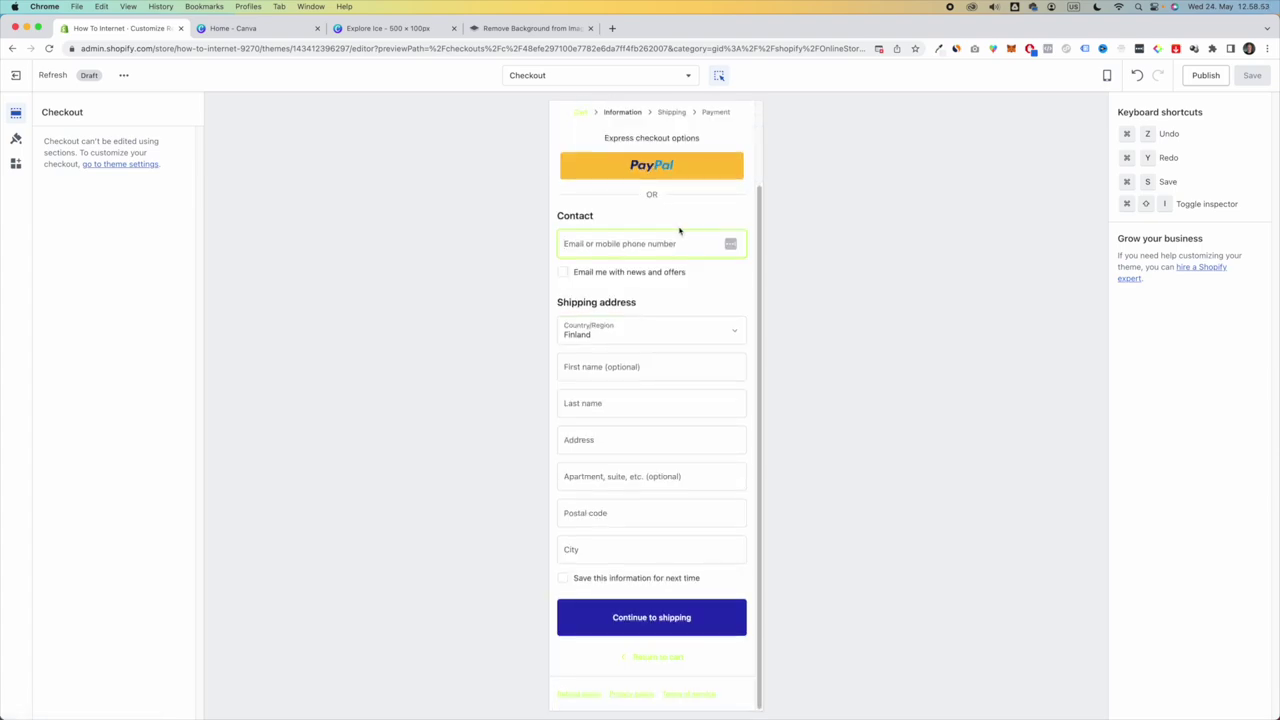
# - Set the checkout accents color to black (#000000) and save the theme
pyautogui.scroll(2, 650, 220)
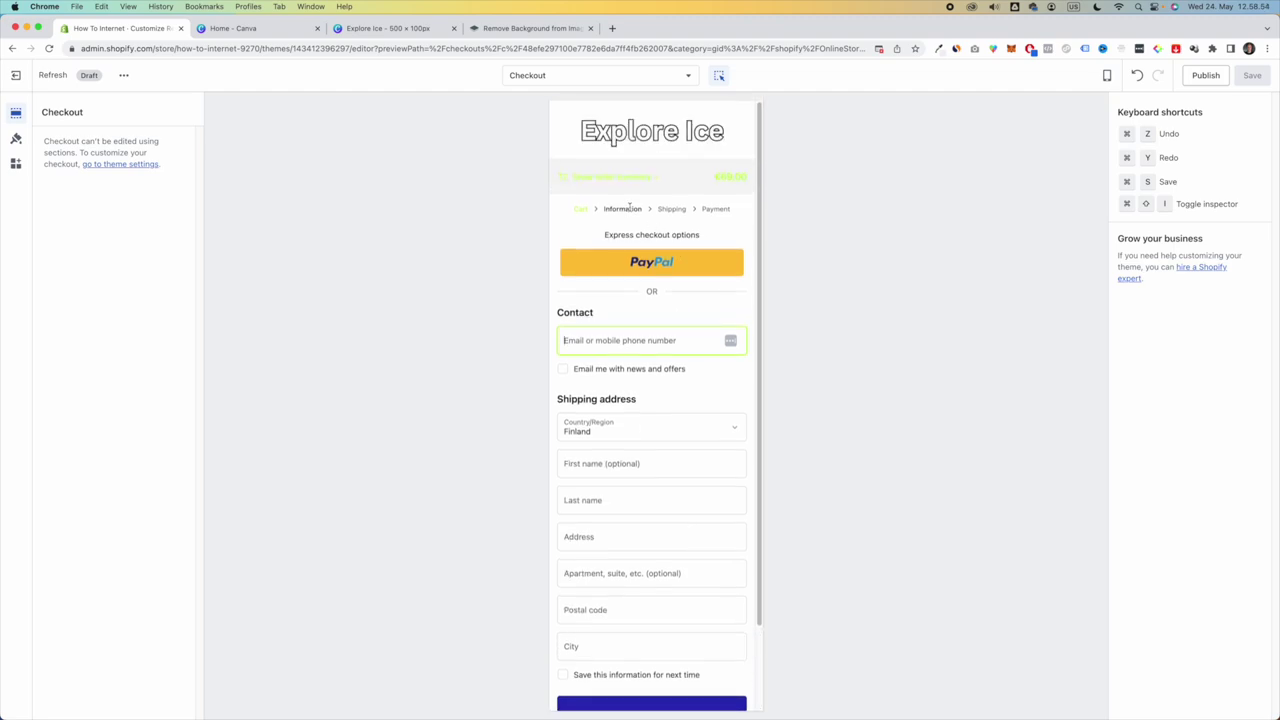
pyautogui.click(16, 138)
pyautogui.scroll(-10, 95, 420)
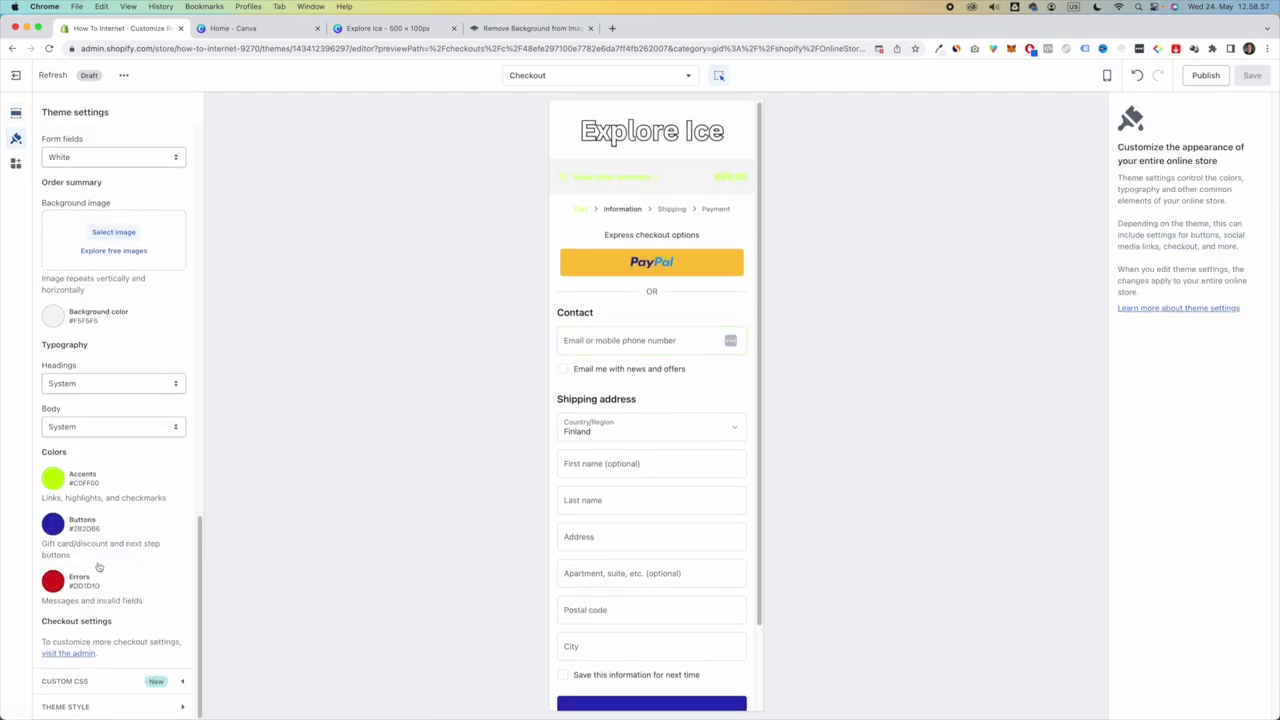
pyautogui.click(52, 478)
pyautogui.click(55, 335)
pyautogui.click(492, 348)
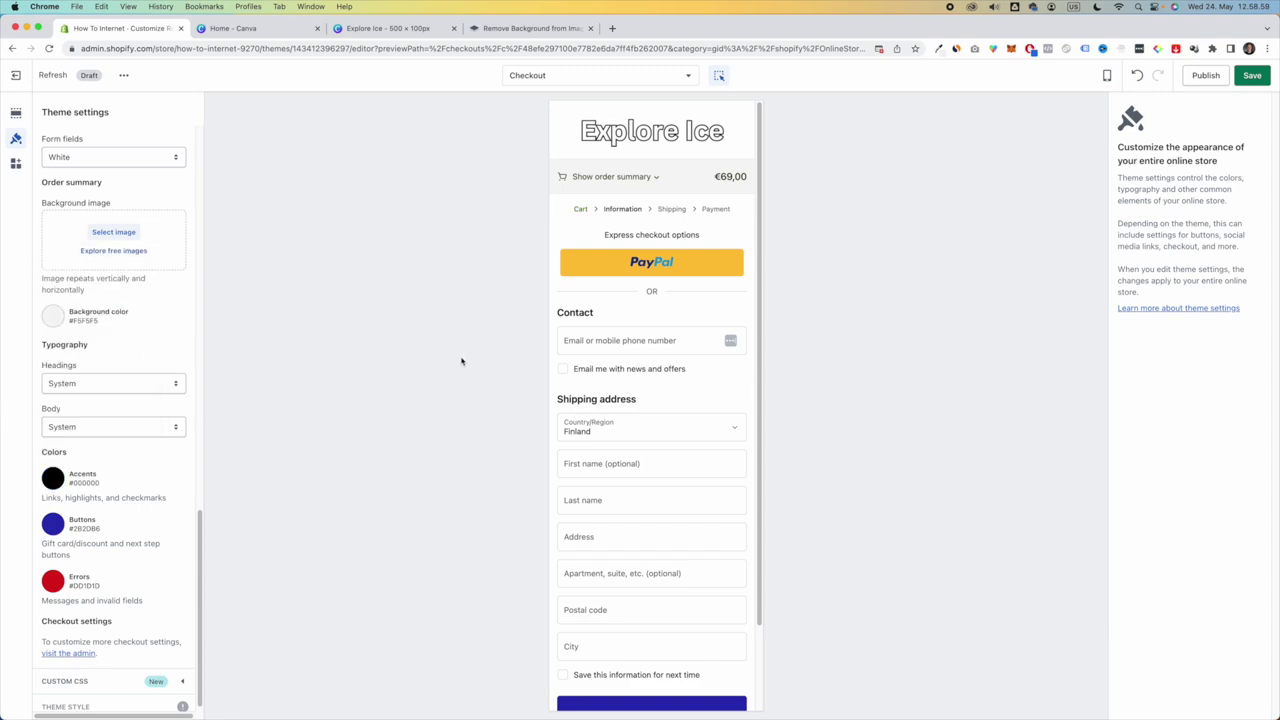
pyautogui.click(1262, 80)
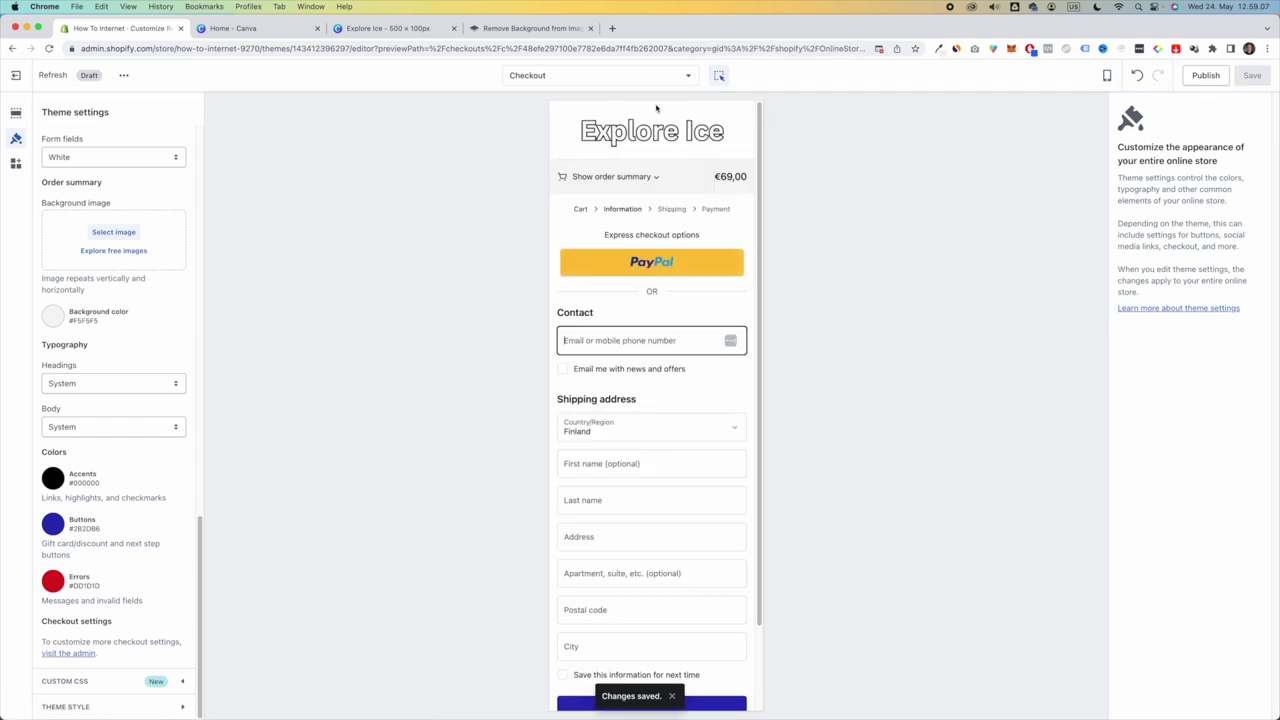
# - Open the store's image library to choose a different custom image for the checkout logo
pyautogui.scroll(10, 154, 472)
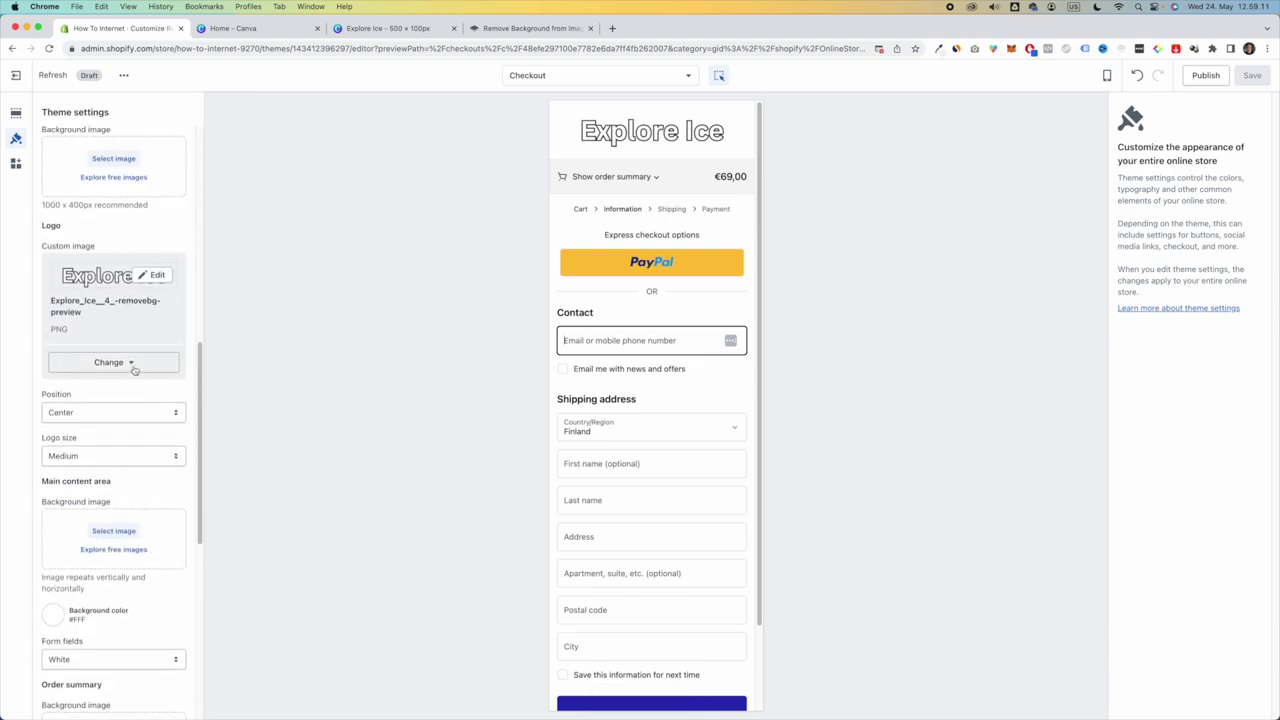
pyautogui.click(130, 365)
pyautogui.click(104, 392)
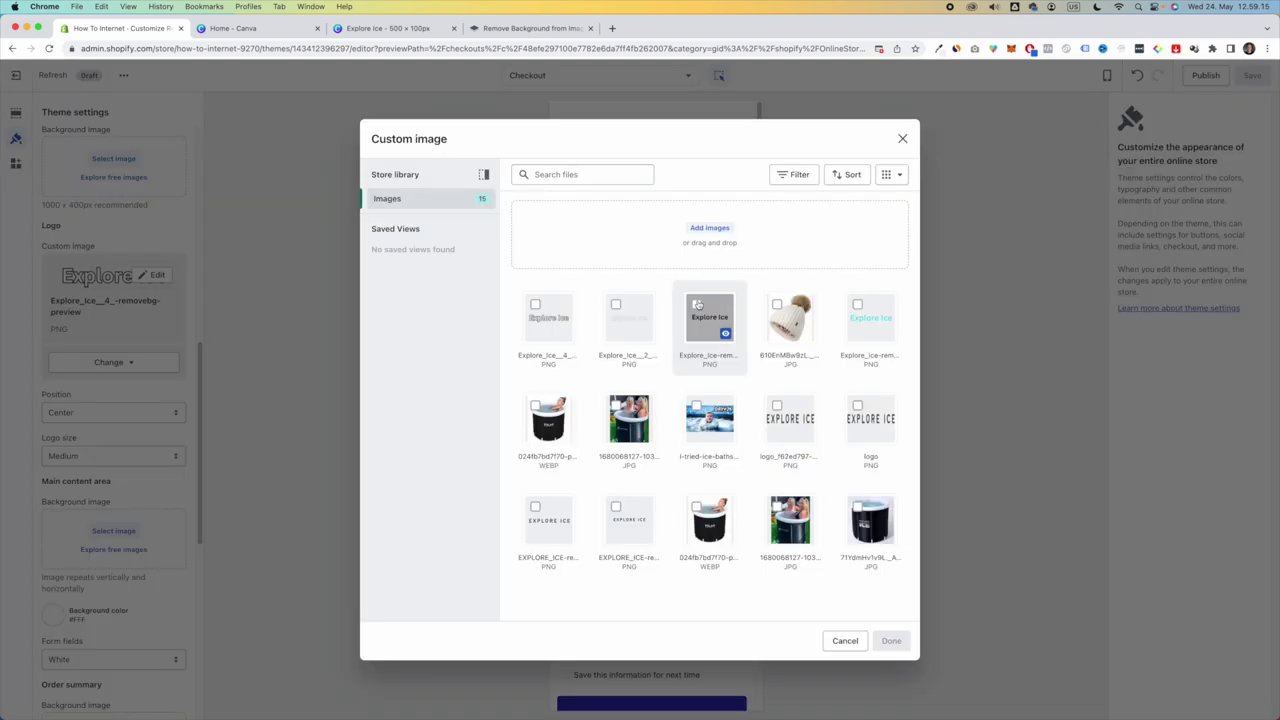
# - Apply the selected Explore_Ice PNG as the checkout's custom logo image and save the theme
pyautogui.click(891, 640)
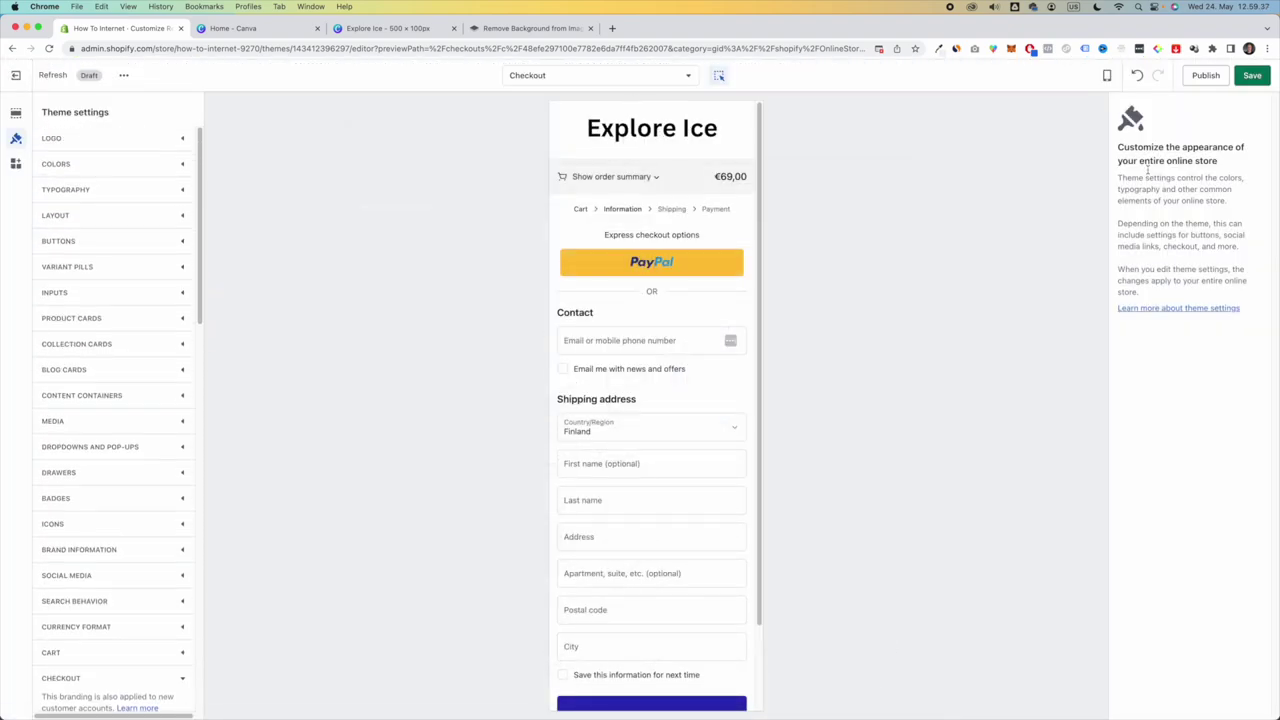
pyautogui.click(1253, 76)
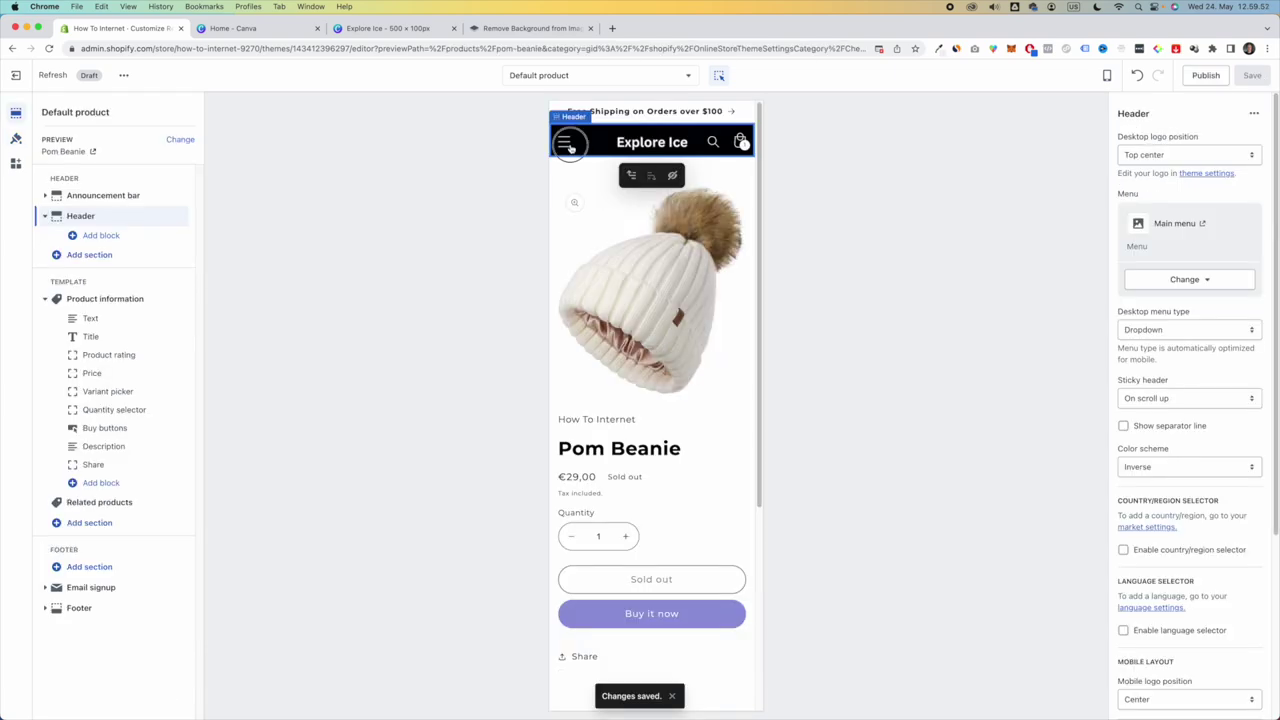
# - Open the Portable Ice Bath product page in the preview through the store's product listing
pyautogui.click(564, 142)
pyautogui.click(584, 205)
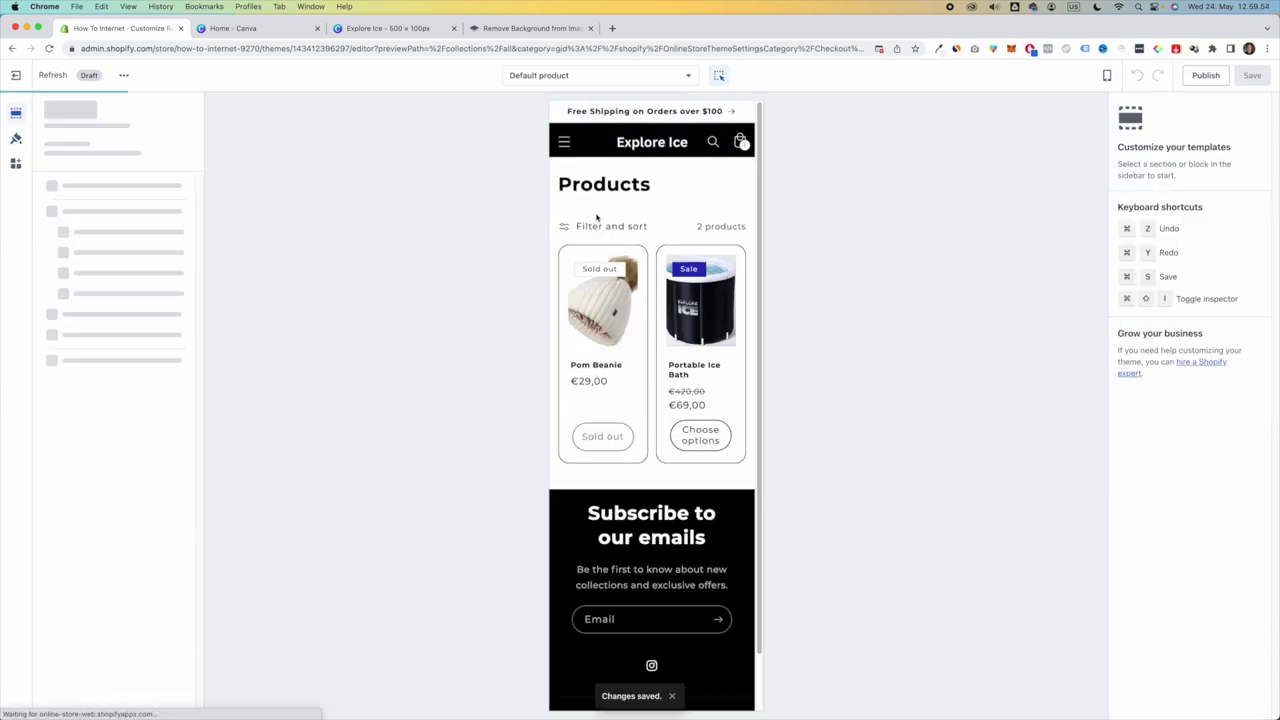
pyautogui.click(714, 323)
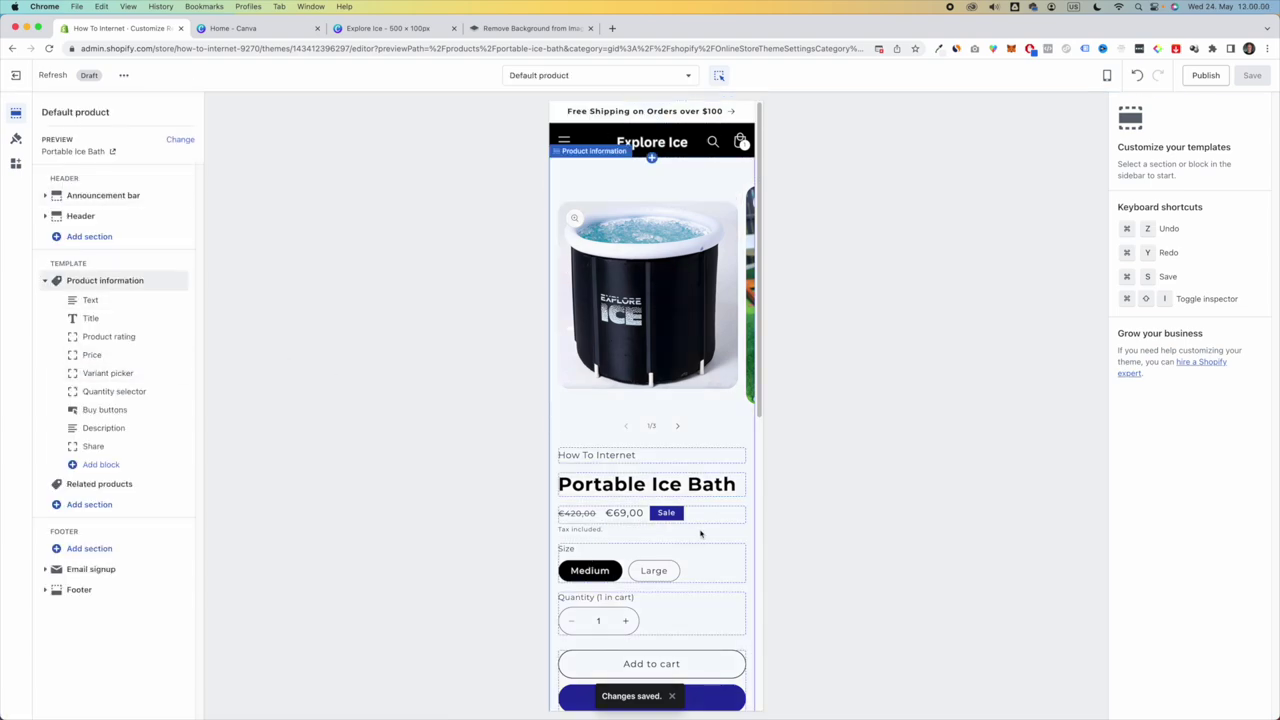
pyautogui.scroll(-6, 700, 533)
pyautogui.scroll(6, 651, 529)
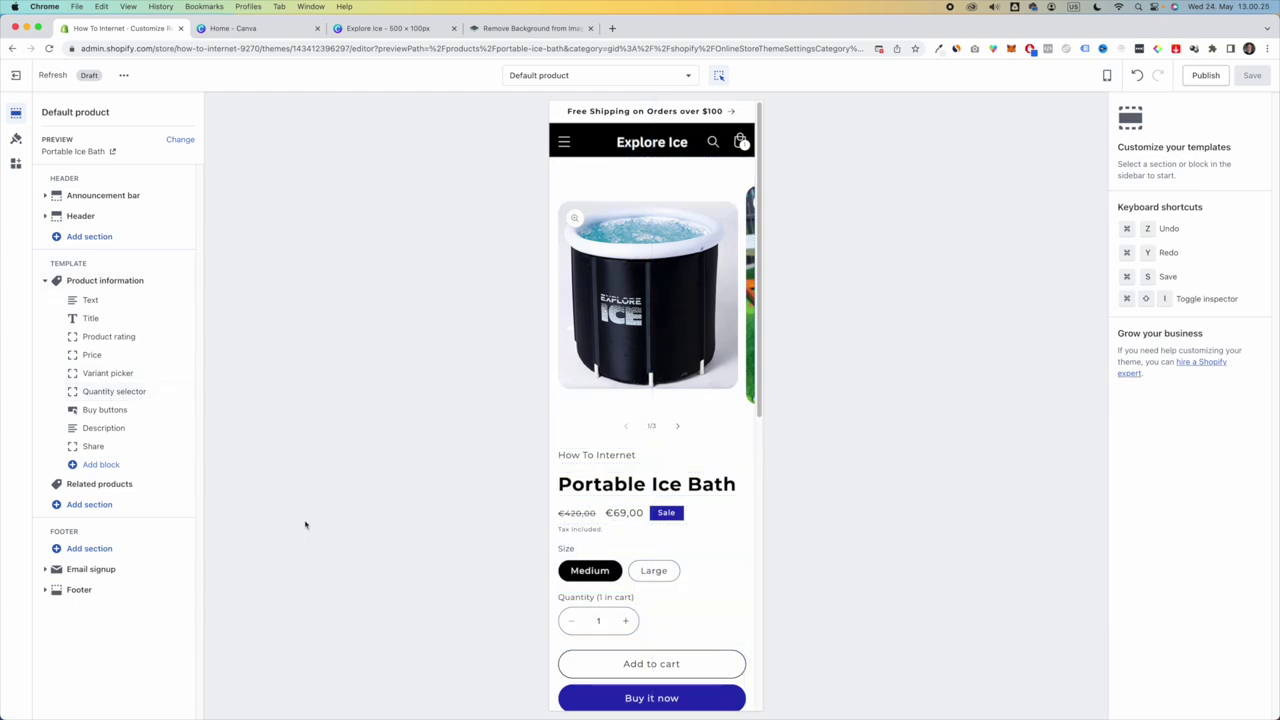
# - Hide the Text block and the Share block in the Product information section
pyautogui.moveTo(103, 285)
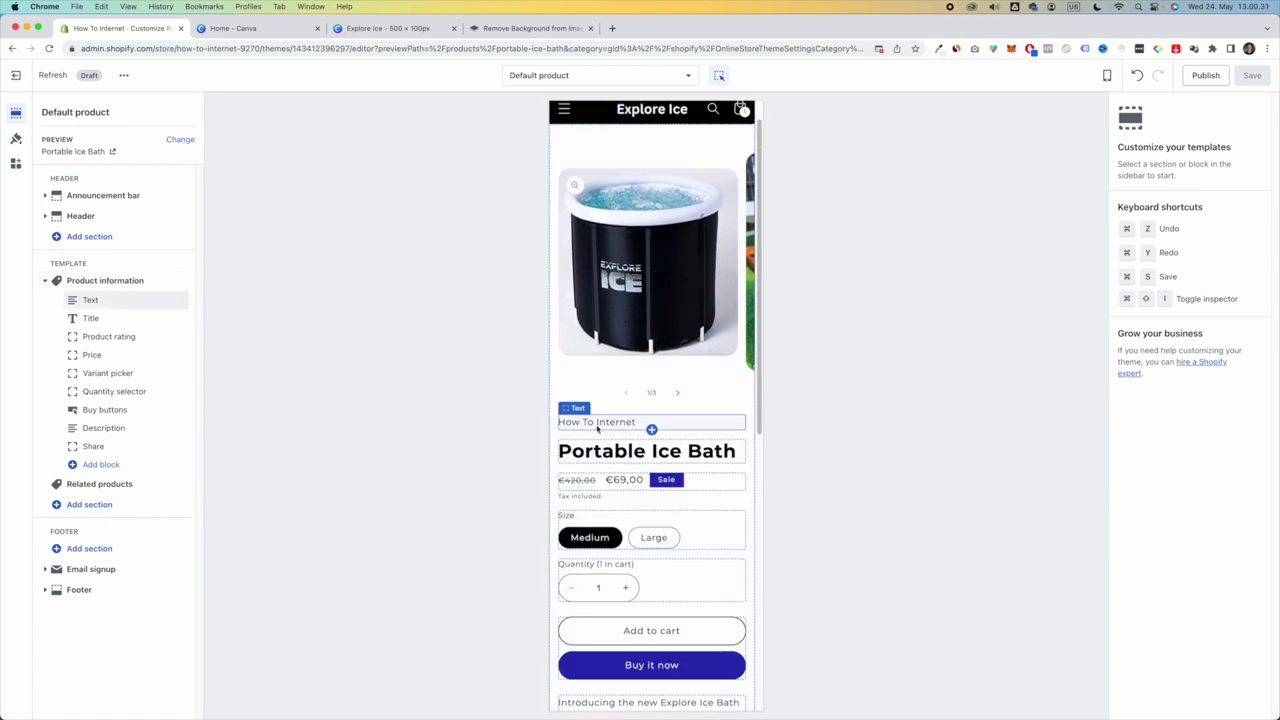
pyautogui.click(164, 300)
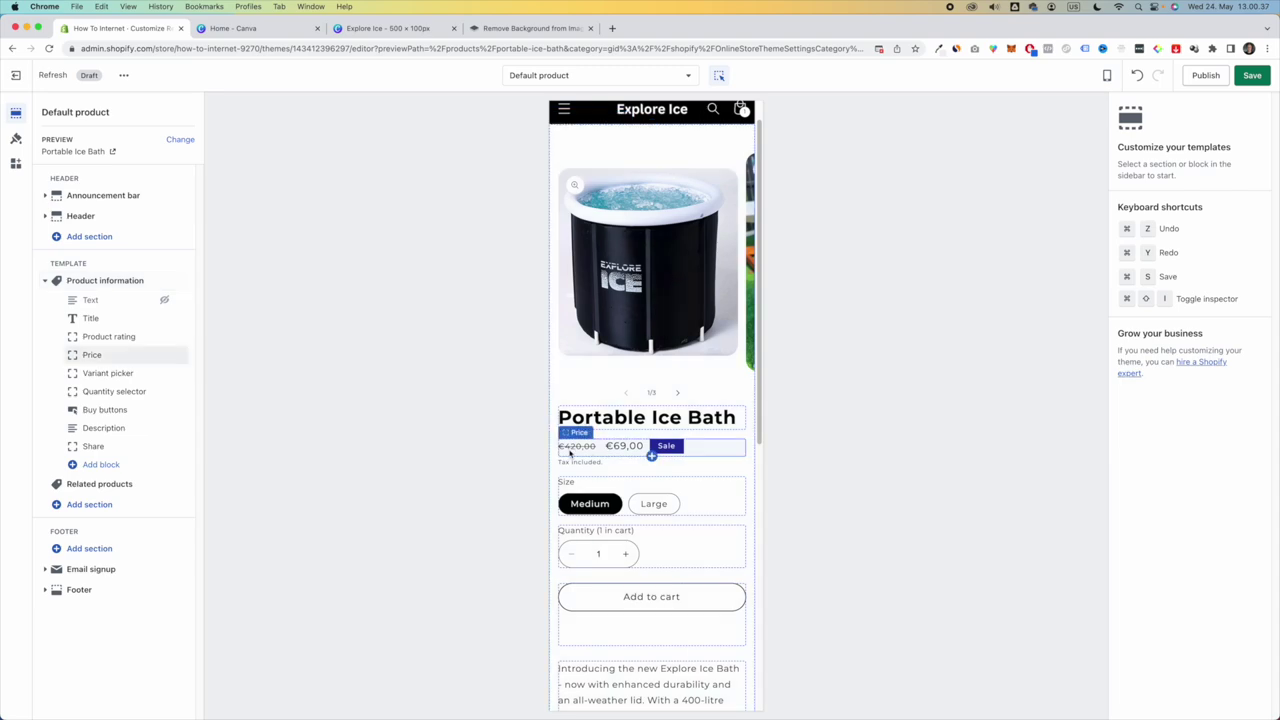
pyautogui.scroll(-2, 651, 454)
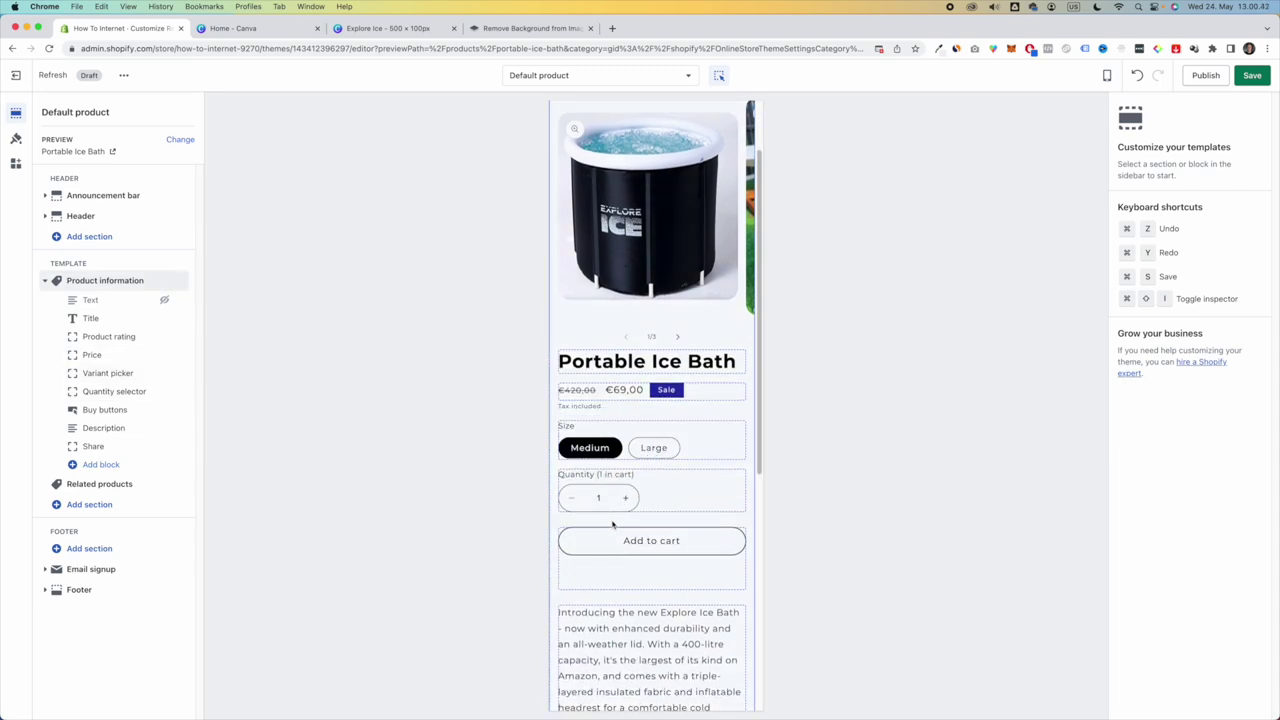
pyautogui.scroll(-6, 668, 565)
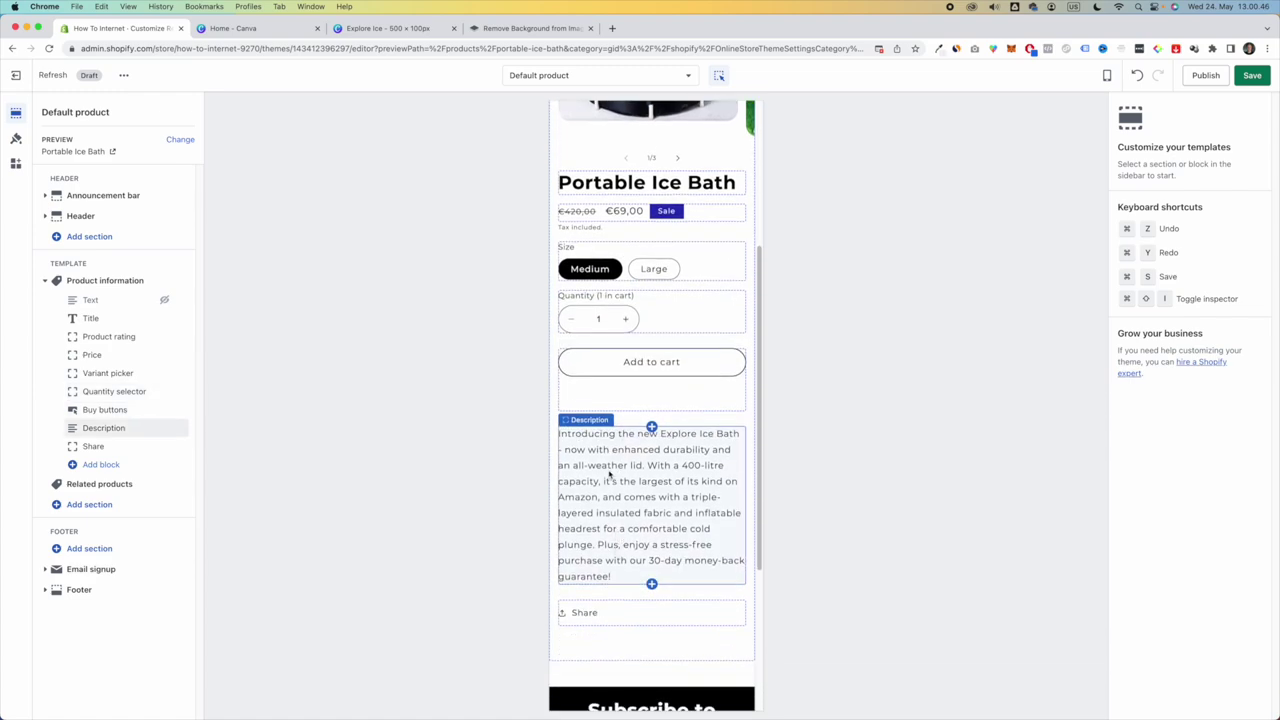
pyautogui.scroll(-3, 609, 475)
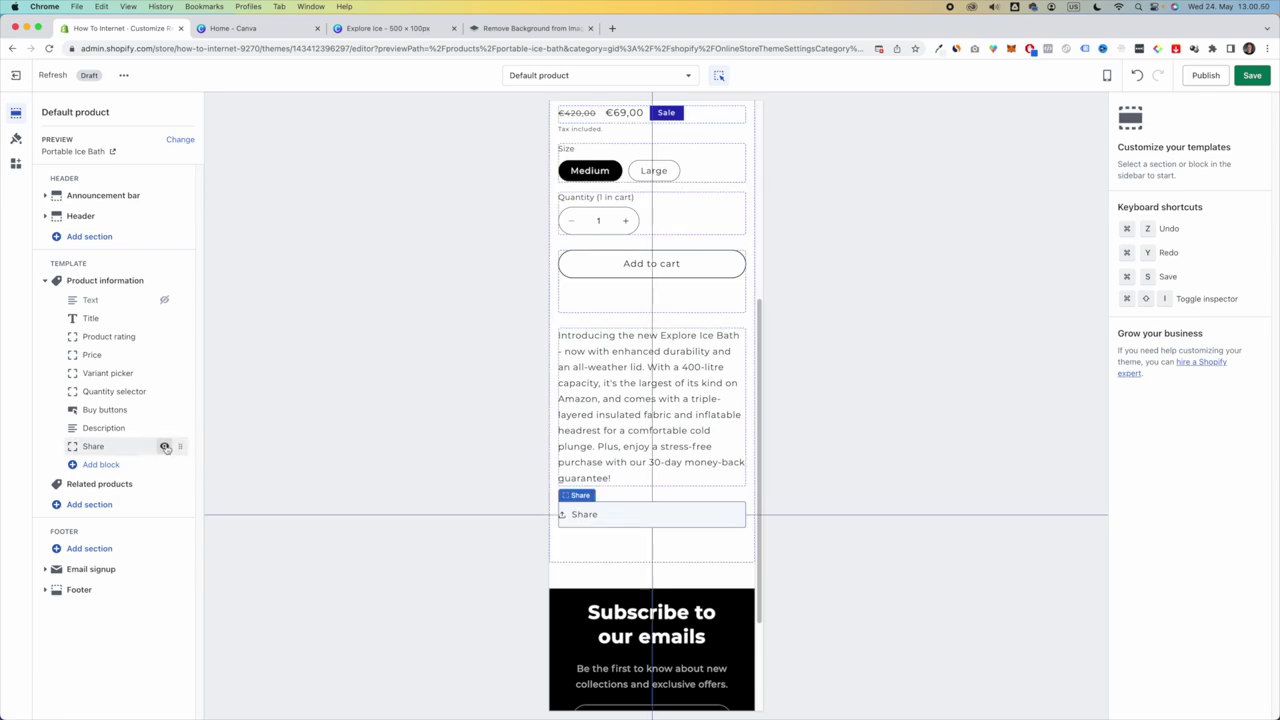
pyautogui.click(165, 447)
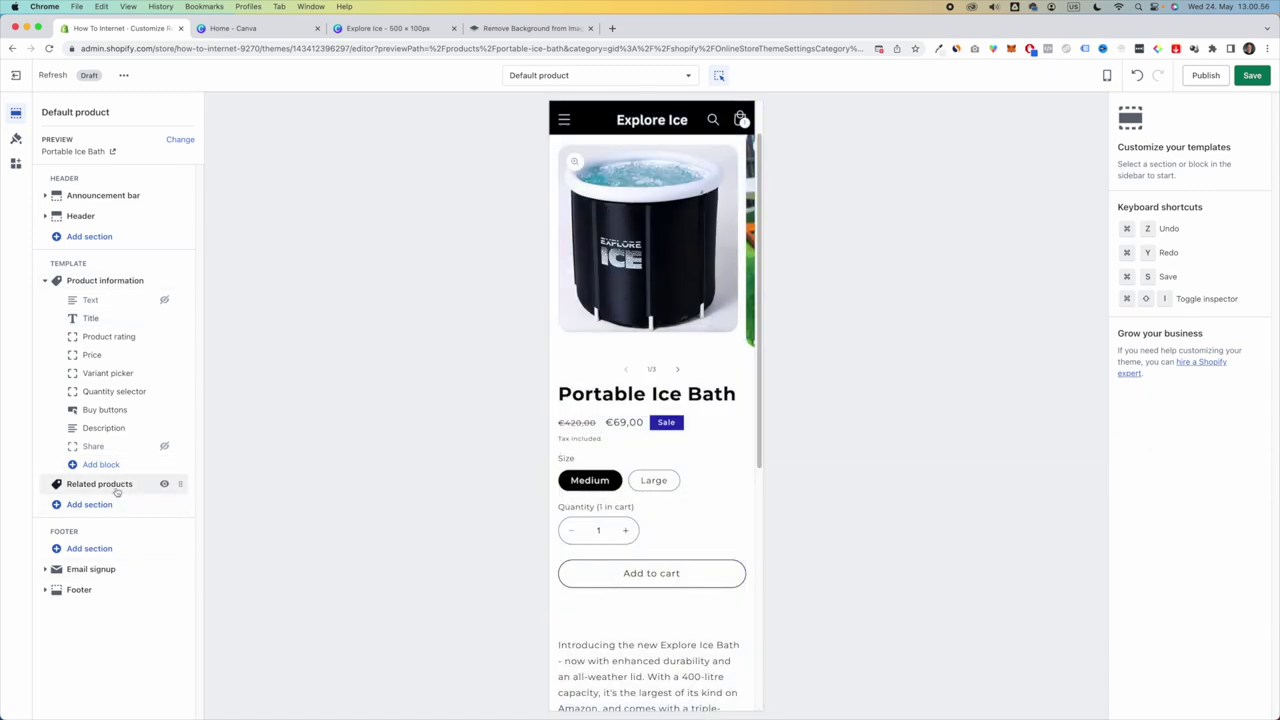
# - Add a Video section to the product template and place it between Product information and Related products
pyautogui.moveTo(116, 489)
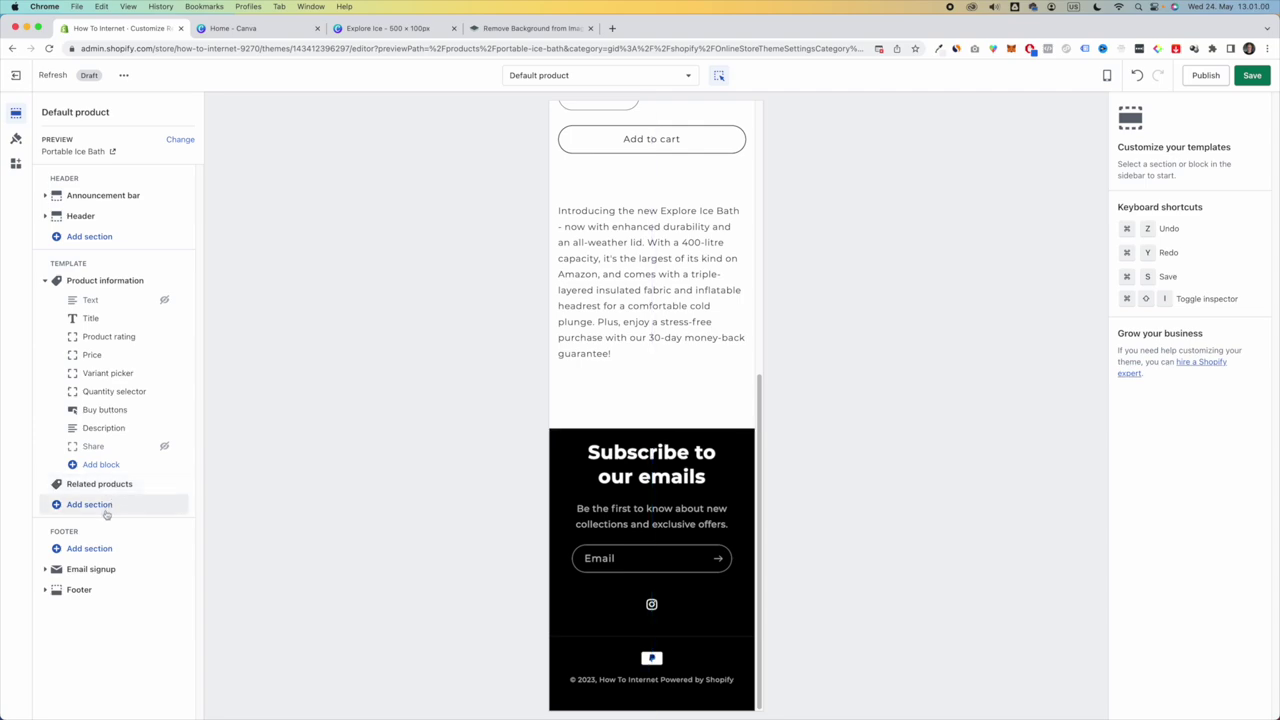
pyautogui.click(106, 512)
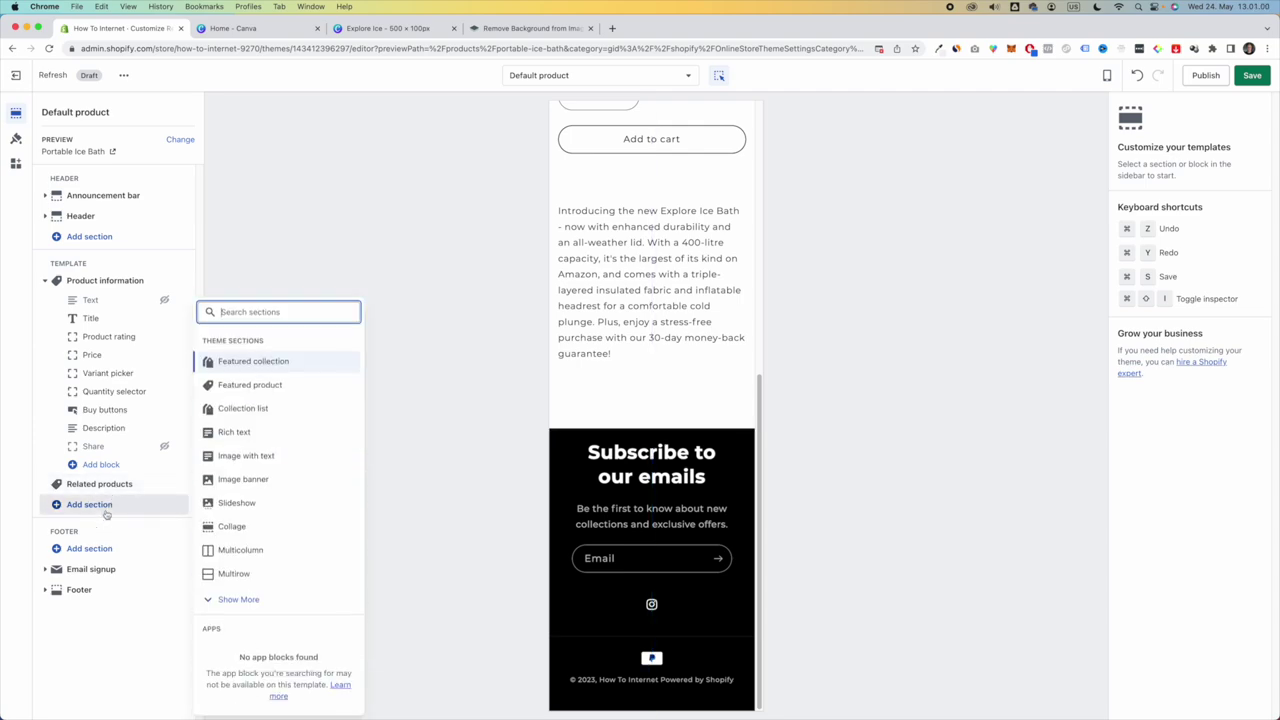
pyautogui.click(240, 600)
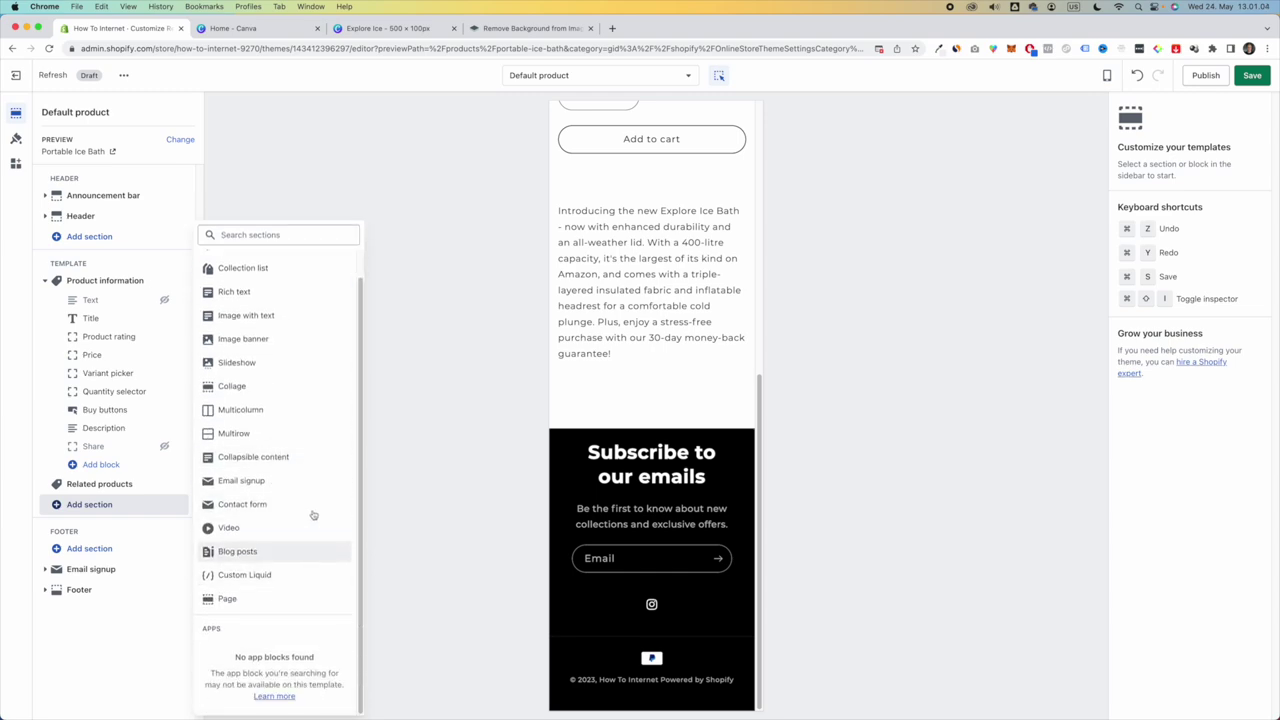
pyautogui.scroll(2, 300, 500)
pyautogui.scroll(-1, 272, 495)
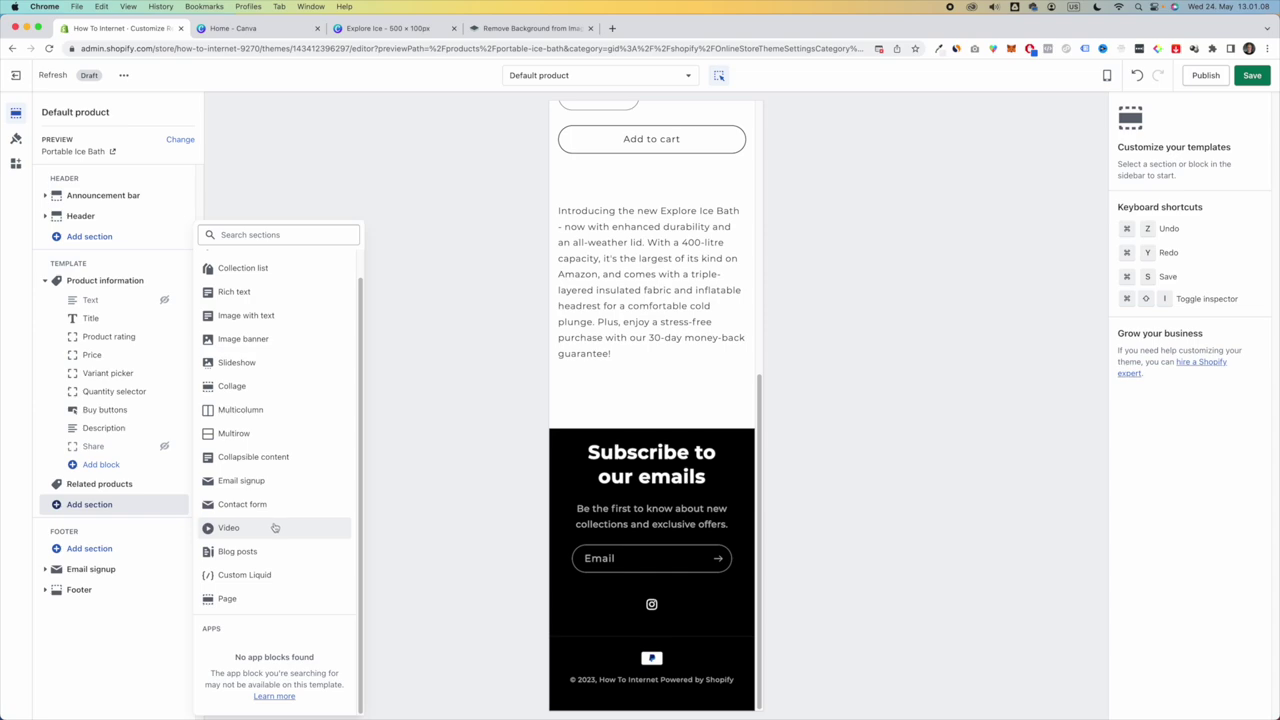
pyautogui.click(229, 528)
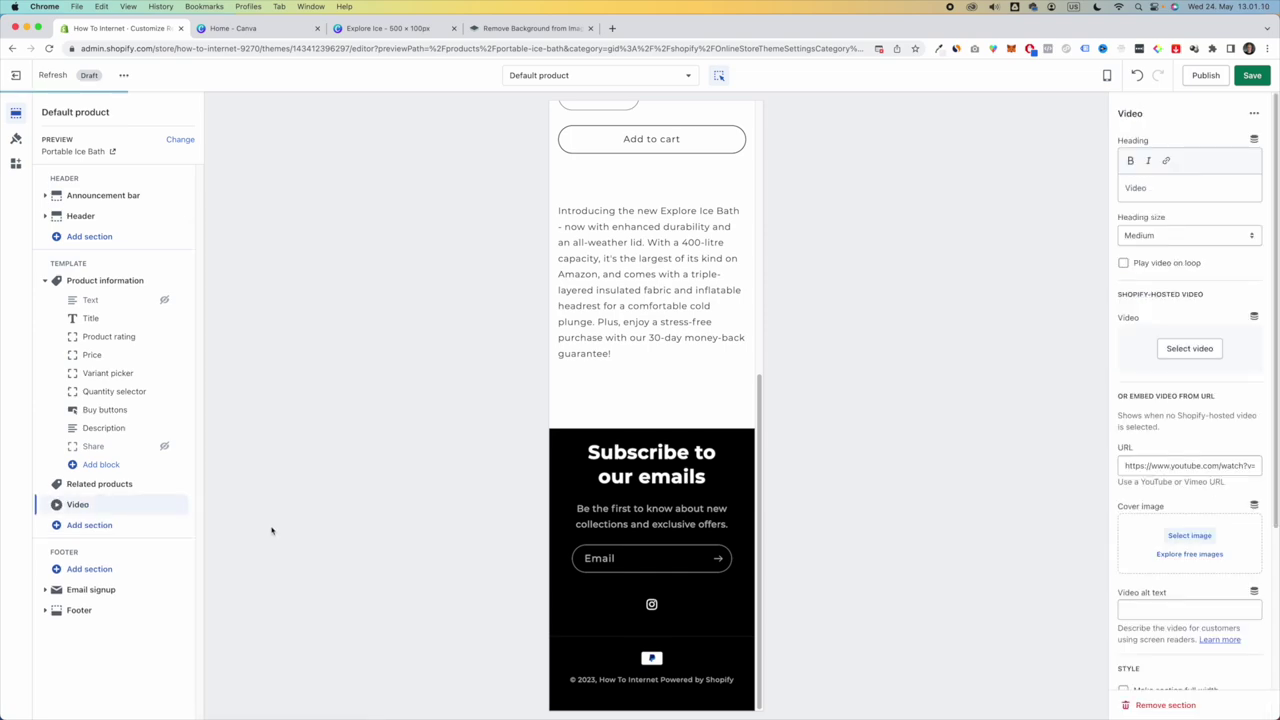
pyautogui.moveTo(172, 504); pyautogui.dragTo(160, 475)
pyautogui.click(46, 282)
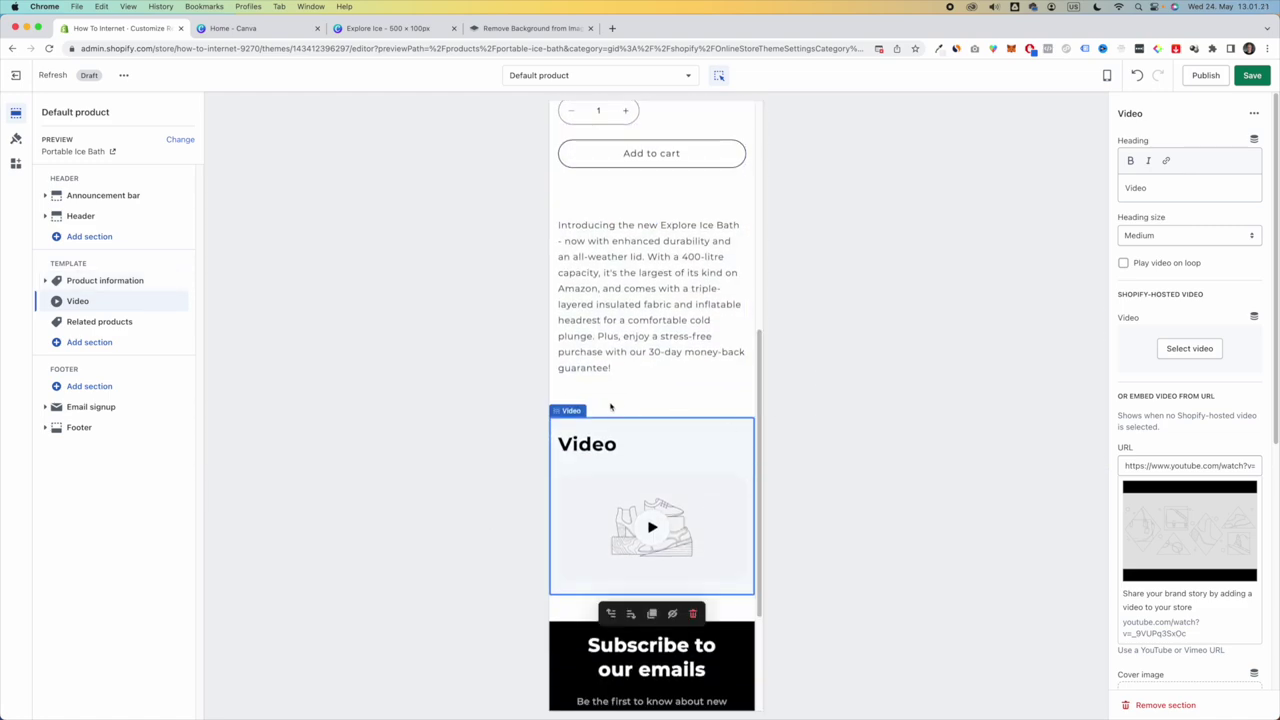
# - Set the Wise-vs-Bigpay MP4 from the store library as the Video section's Shopify-hosted video
pyautogui.scroll(-2, 665, 475)
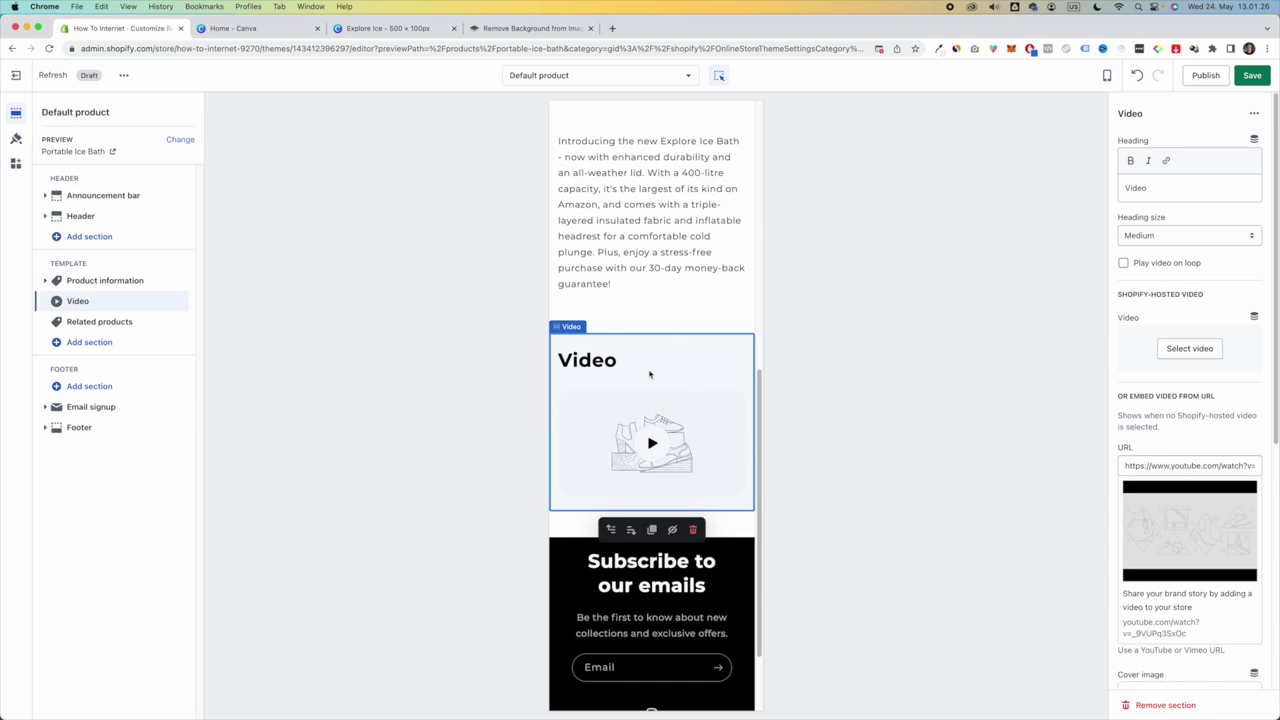
pyautogui.click(1182, 350)
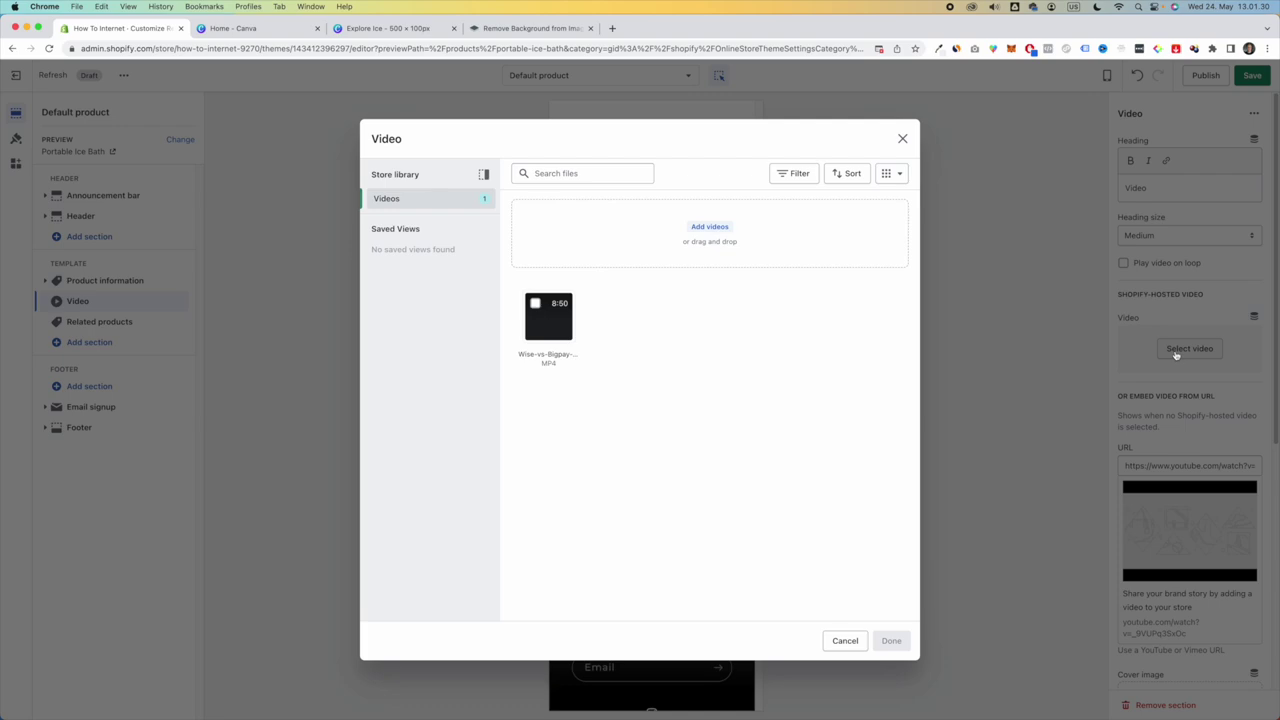
pyautogui.click(532, 318)
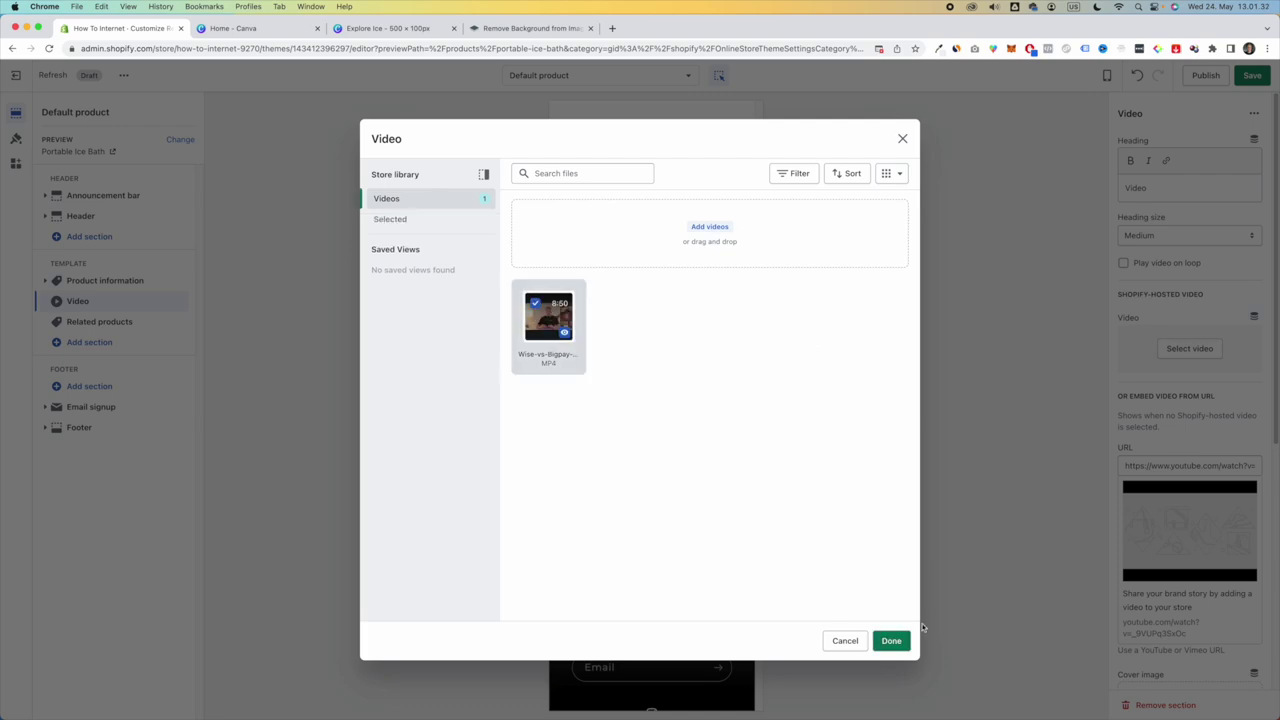
pyautogui.click(887, 640)
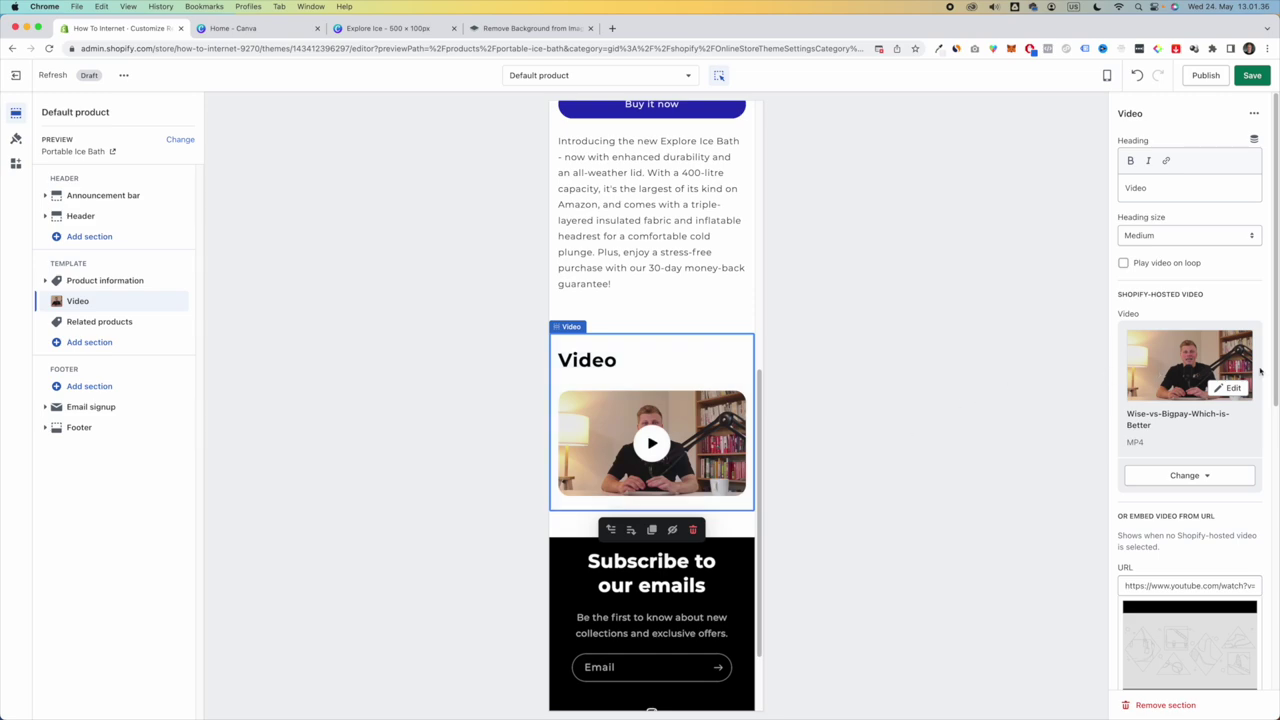
pyautogui.scroll(-5, 1135, 430)
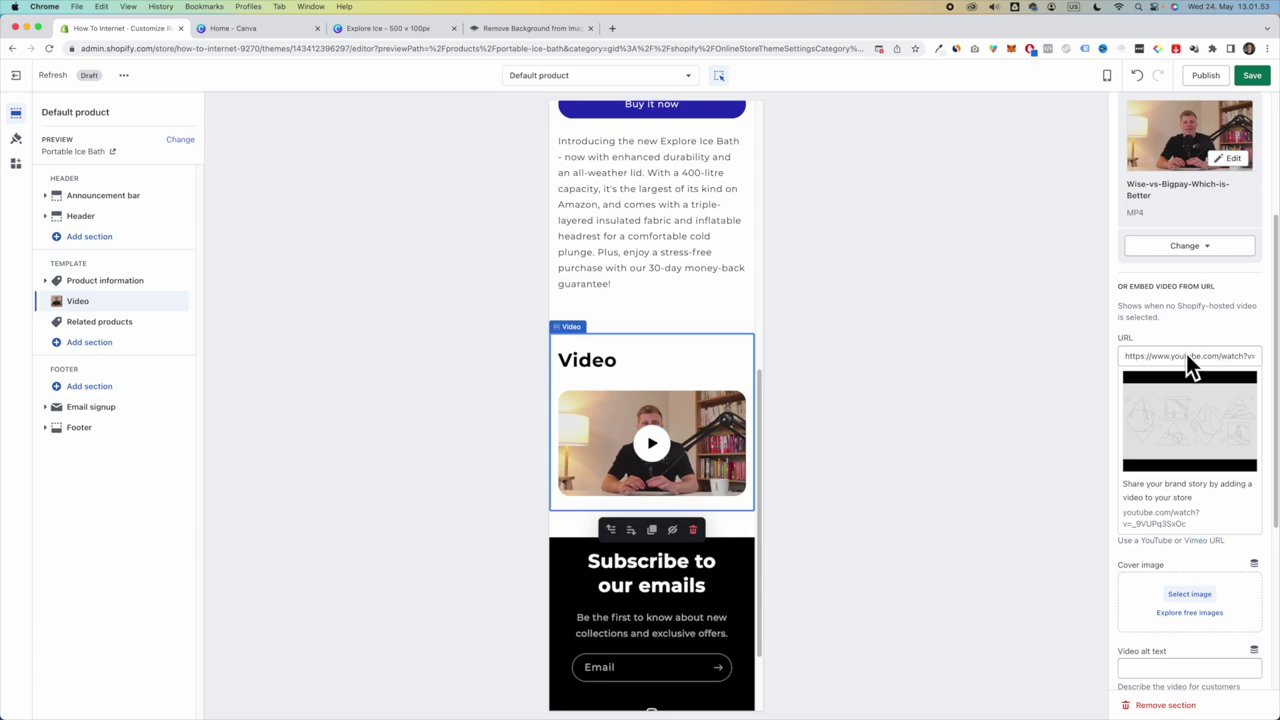
pyautogui.moveTo(1207, 355); pyautogui.dragTo(1276, 355)
pyautogui.click(1222, 355)
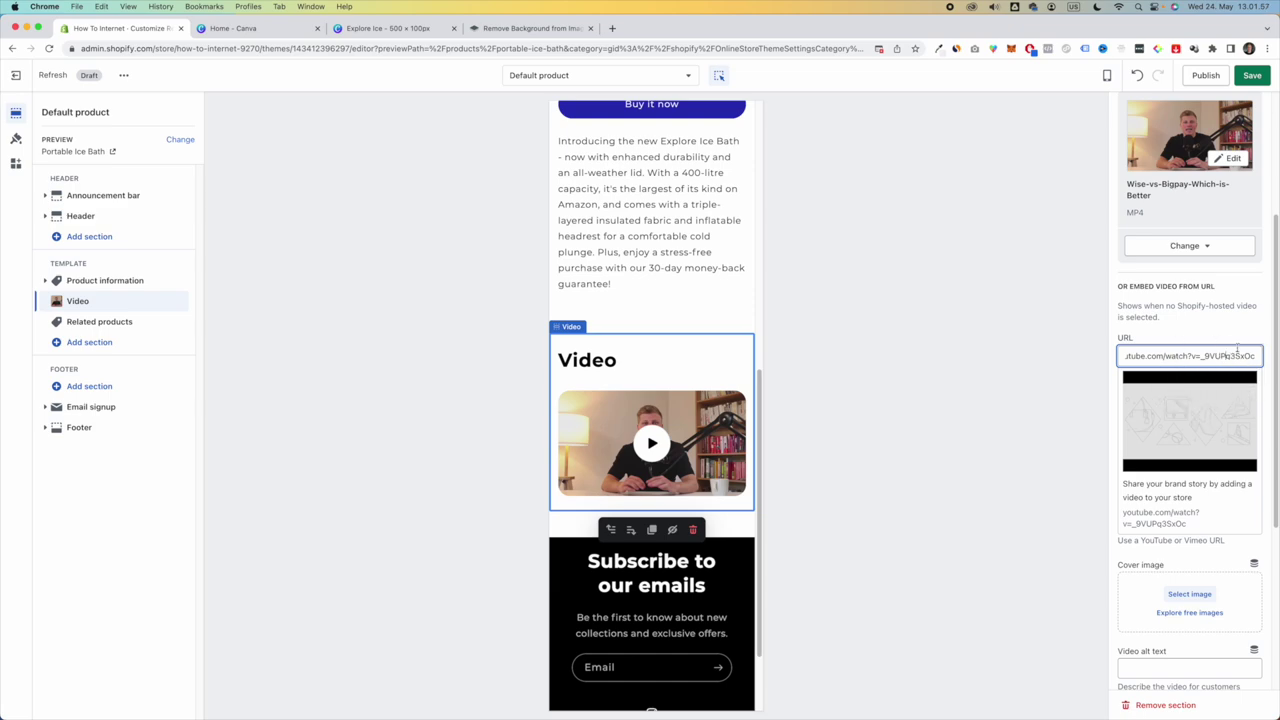
pyautogui.press('super+a')
pyautogui.write('https://youtu.be/fQk3UTamYhs')
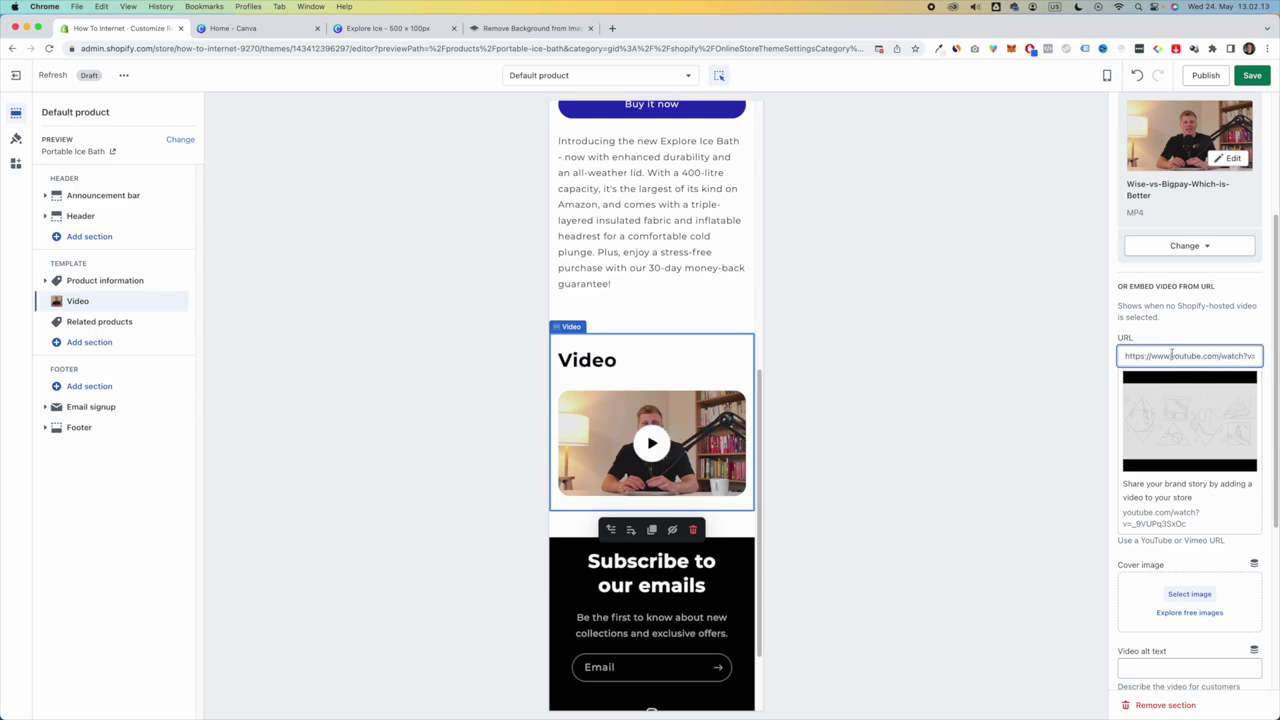
# - Remove the Shopify-hosted video from the Video section and save the theme
pyautogui.click(1230, 246)
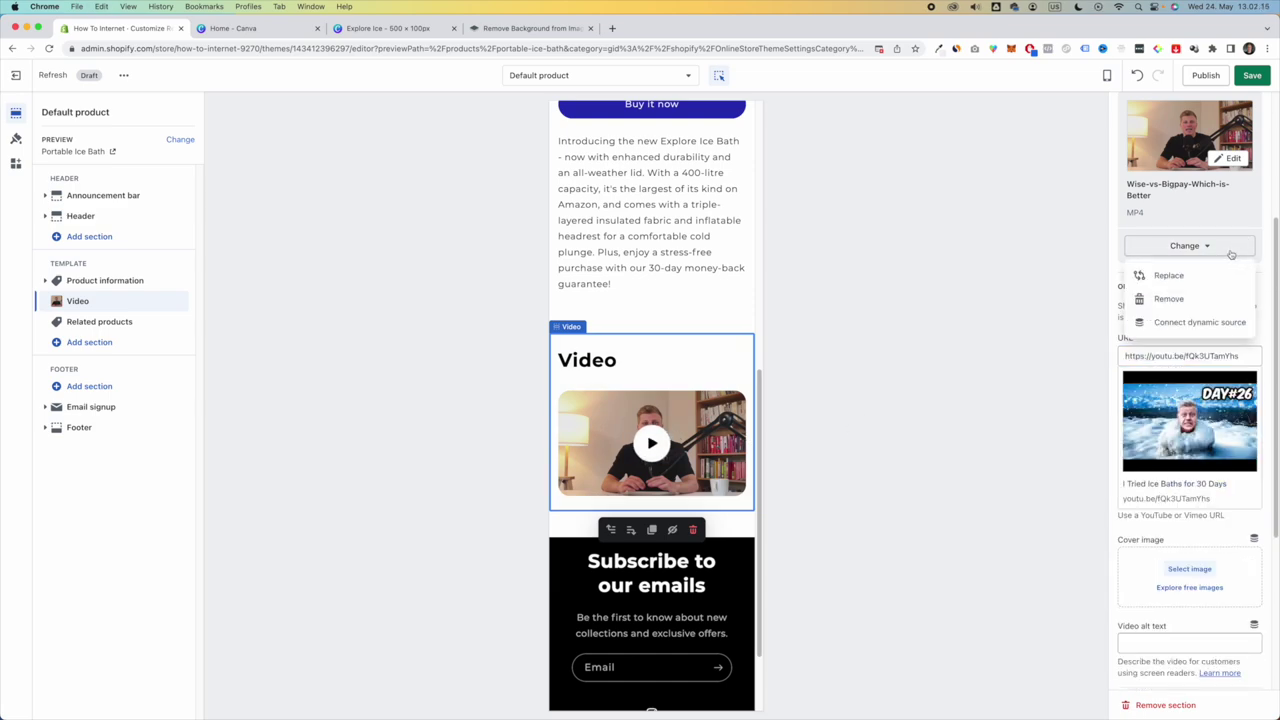
pyautogui.click(1205, 297)
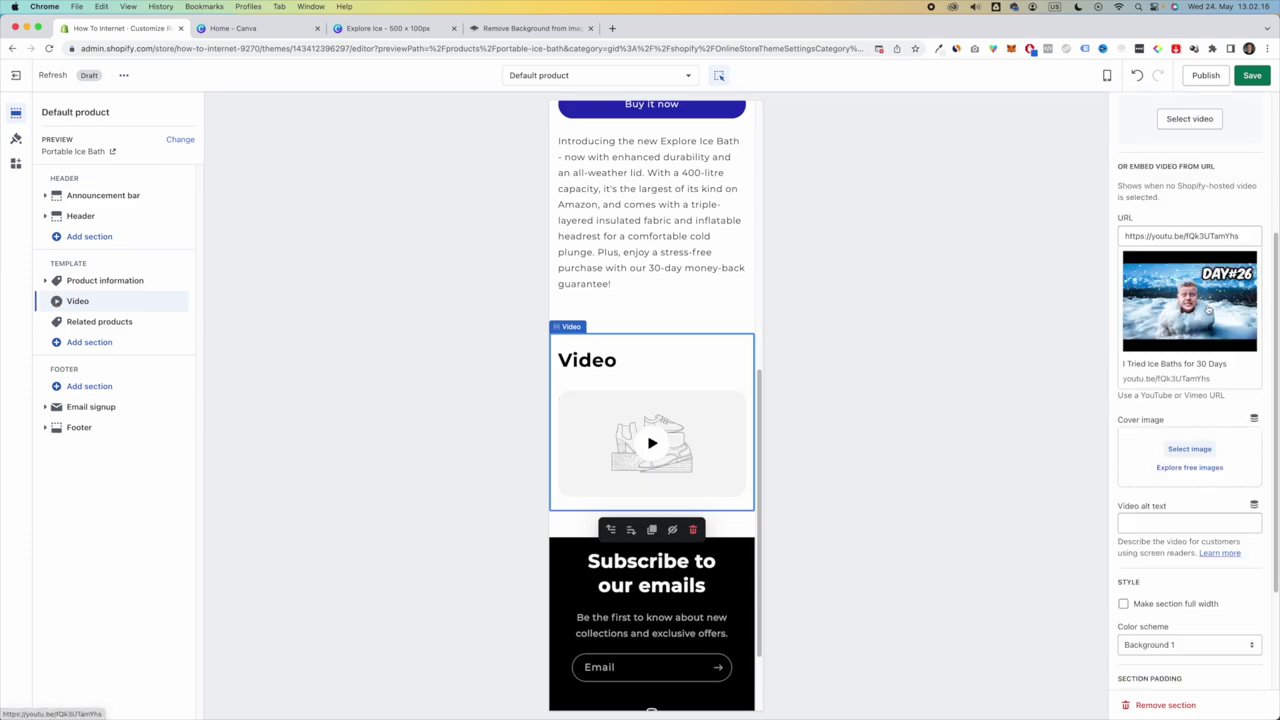
pyautogui.click(1253, 78)
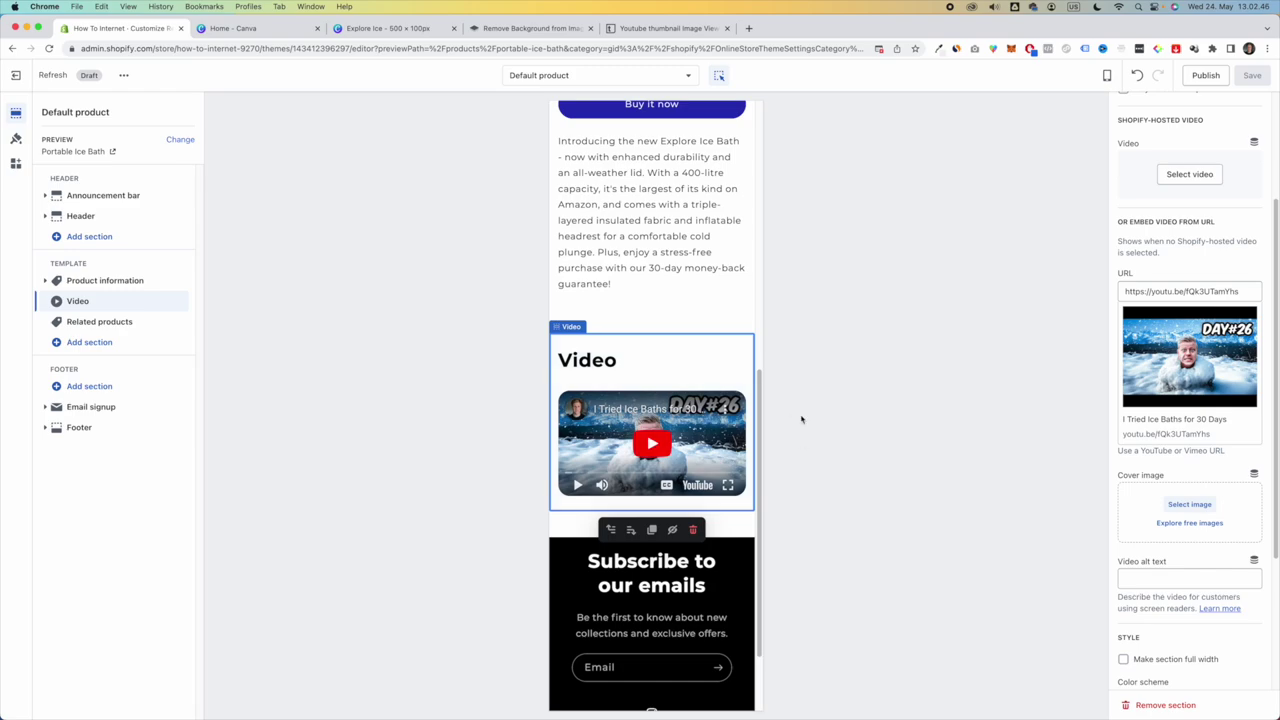
# - Set the Video section's heading to "Ice Bath Challenge"
pyautogui.scroll(6, 716, 406)
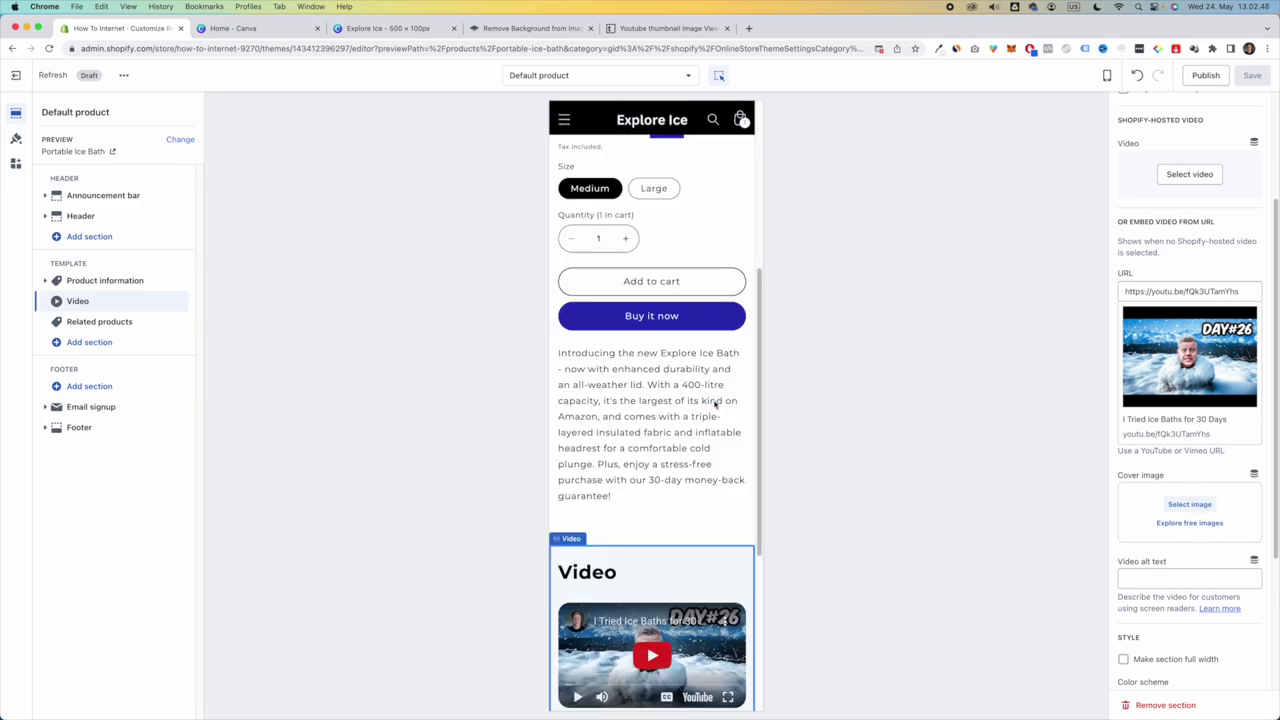
pyautogui.scroll(-1, 685, 365)
pyautogui.scroll(-8, 685, 365)
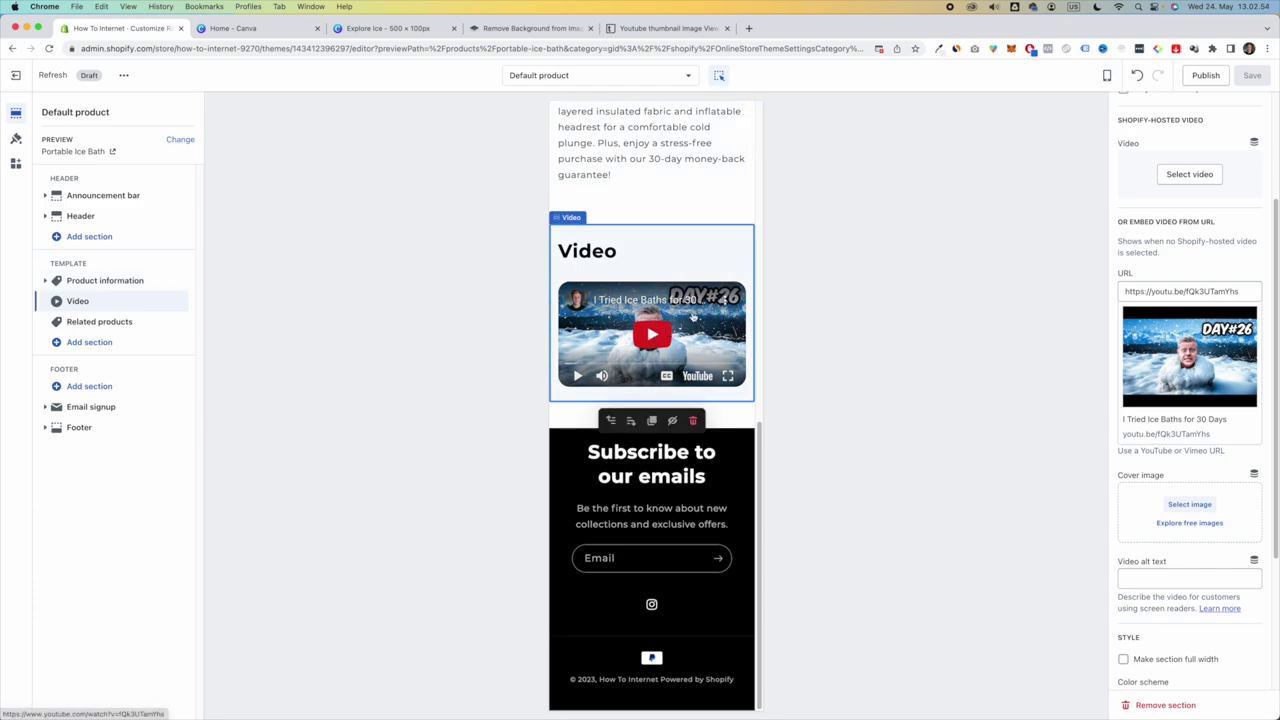
pyautogui.scroll(5, 1113, 572)
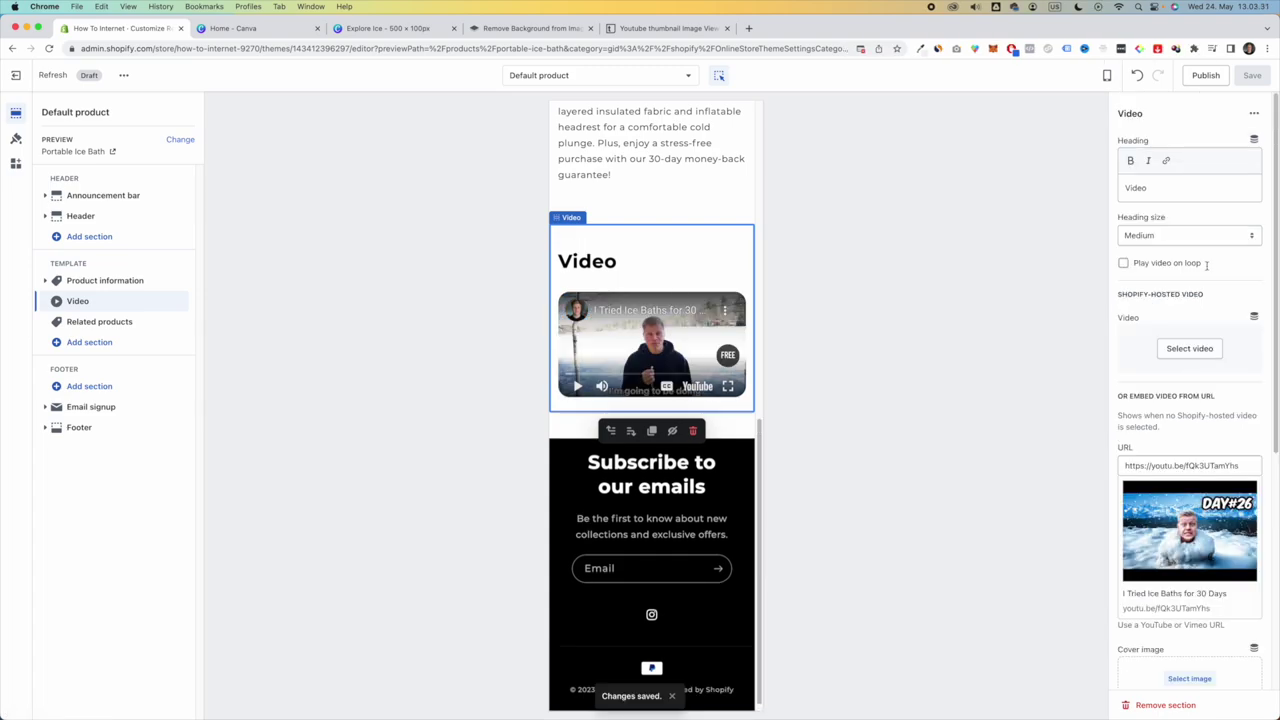
pyautogui.doubleClick(1176, 181)
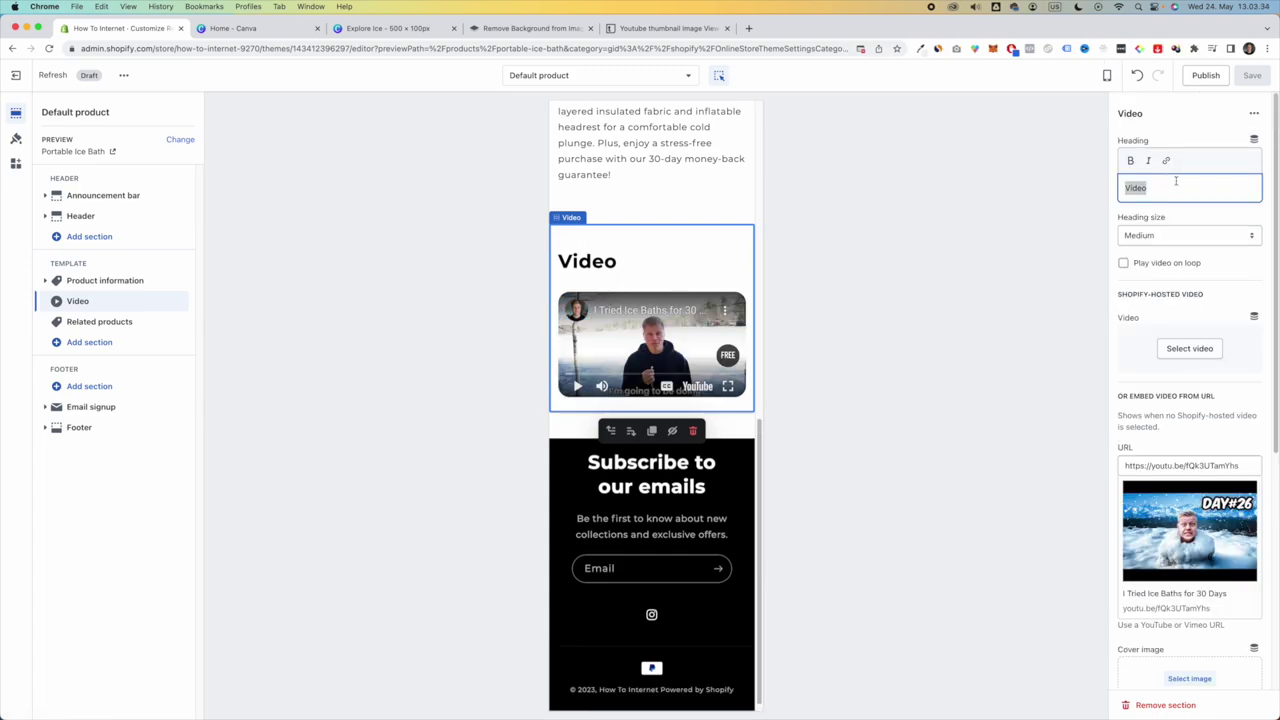
pyautogui.write('Ice Bath Cha;')
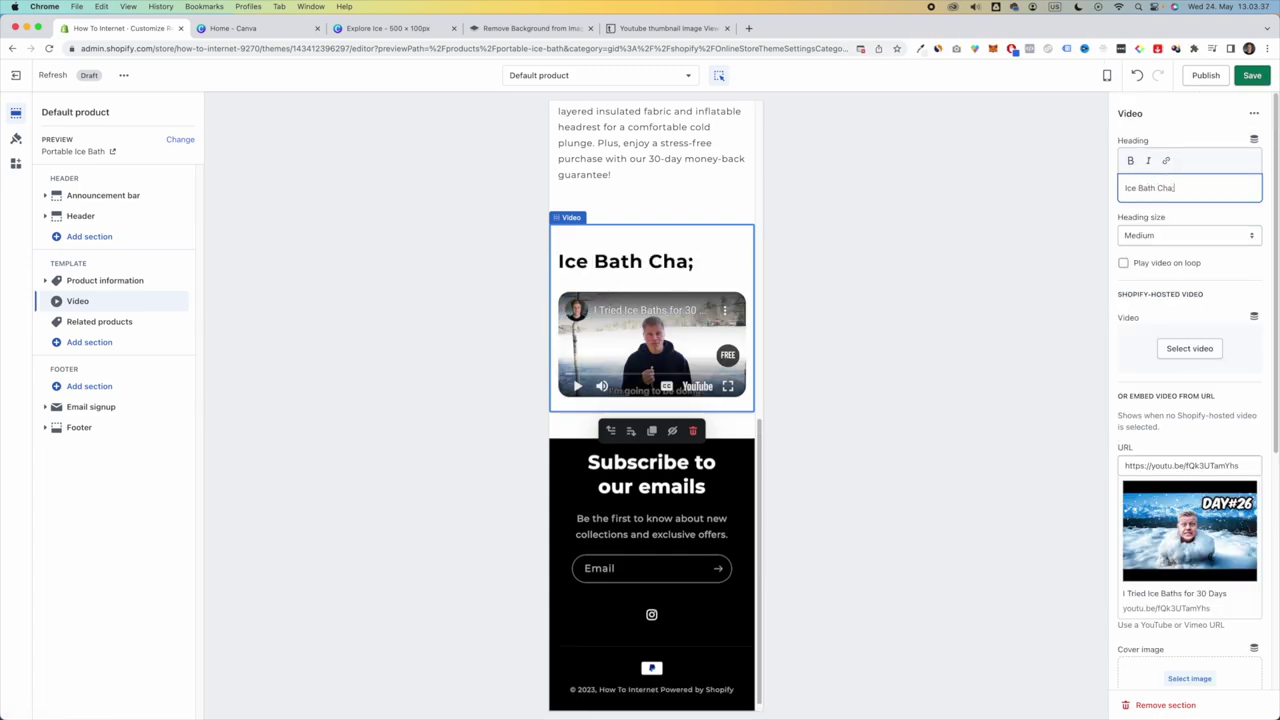
pyautogui.write(';')
pyautogui.press('BackSpace')
pyautogui.press('BackSpace')
pyautogui.write('llenge')
pyautogui.click(1052, 324)
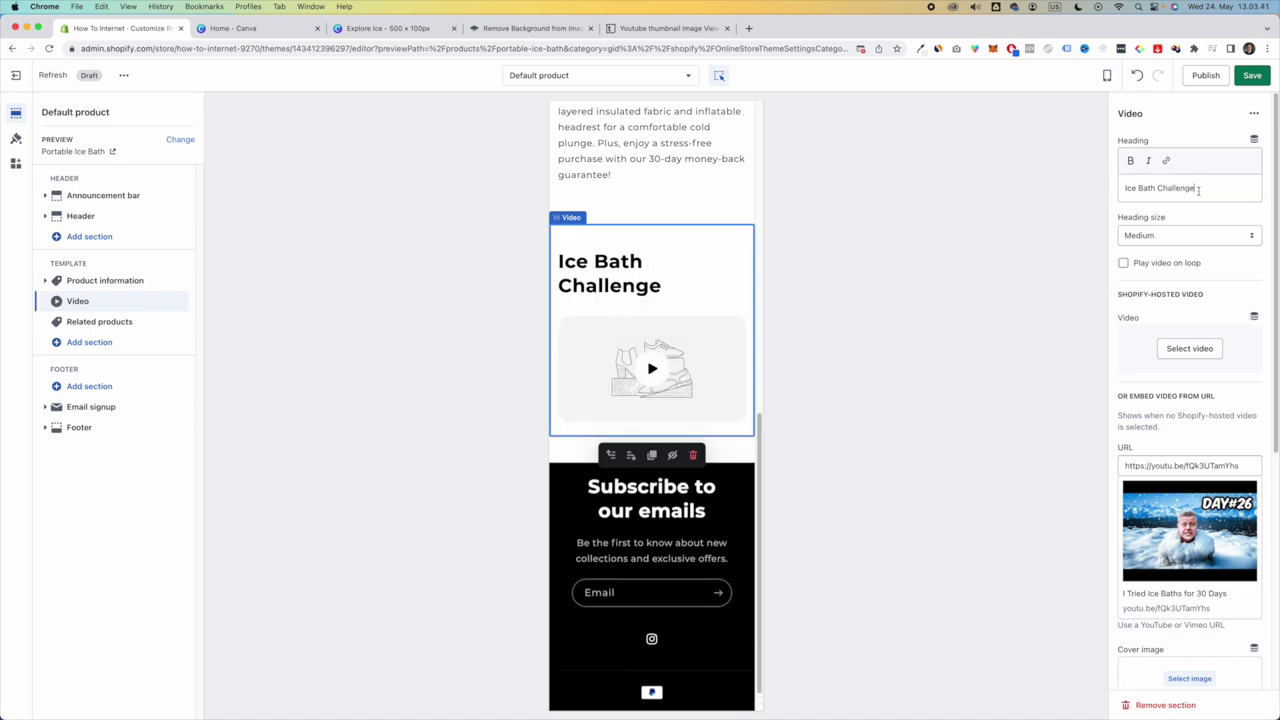
# - Change the Video section's heading to "Ice Bath Benefits" and save the theme
pyautogui.doubleClick(1185, 188)
pyautogui.write('benefit')
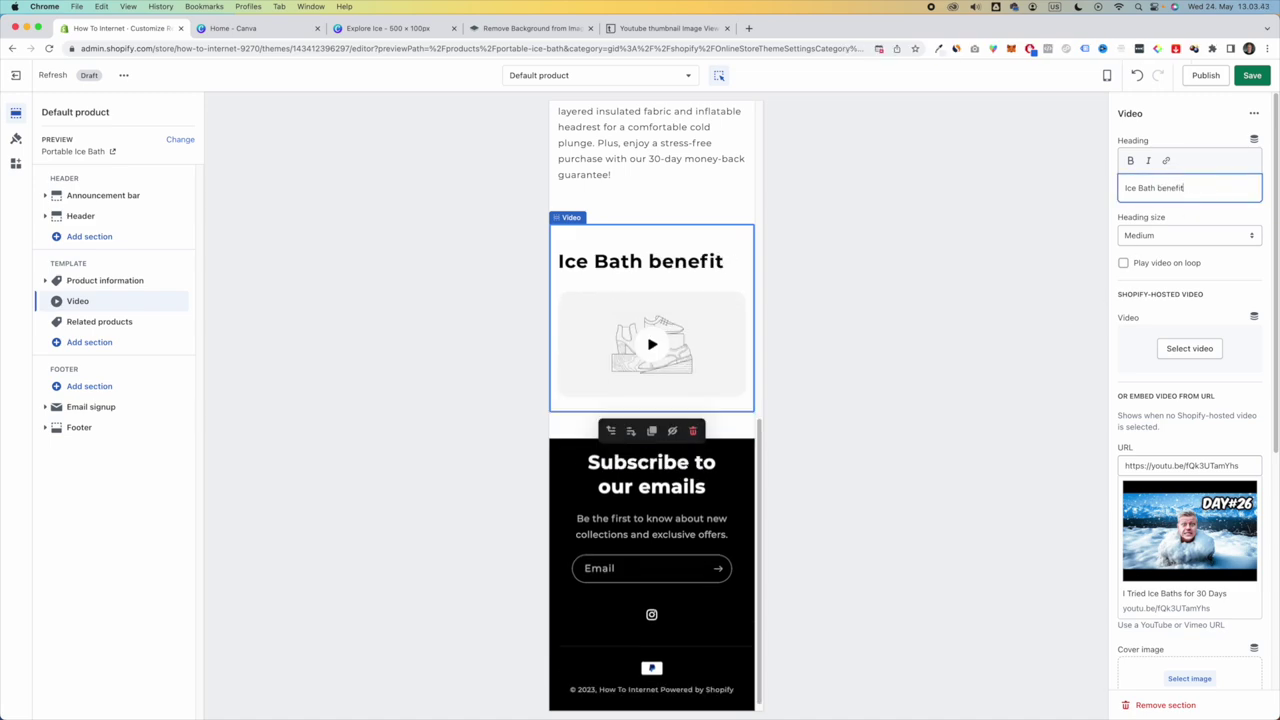
pyautogui.press('BackSpace')
pyautogui.press('BackSpace')
pyautogui.press('BackSpace')
pyautogui.press('BackSpace')
pyautogui.write('Benefits')
pyautogui.press('super+s')
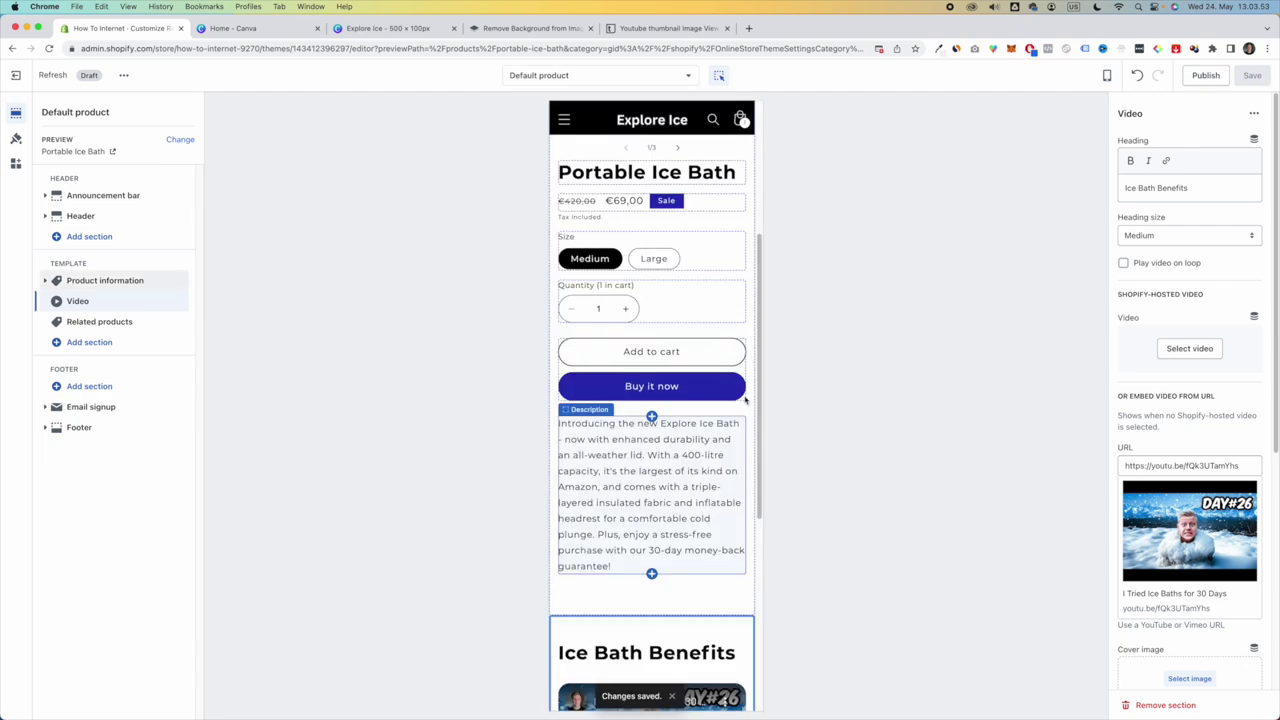
# - Add a Collapsible content section to the product template and expand its first two rows in the preview
pyautogui.scroll(-5, 749, 398)
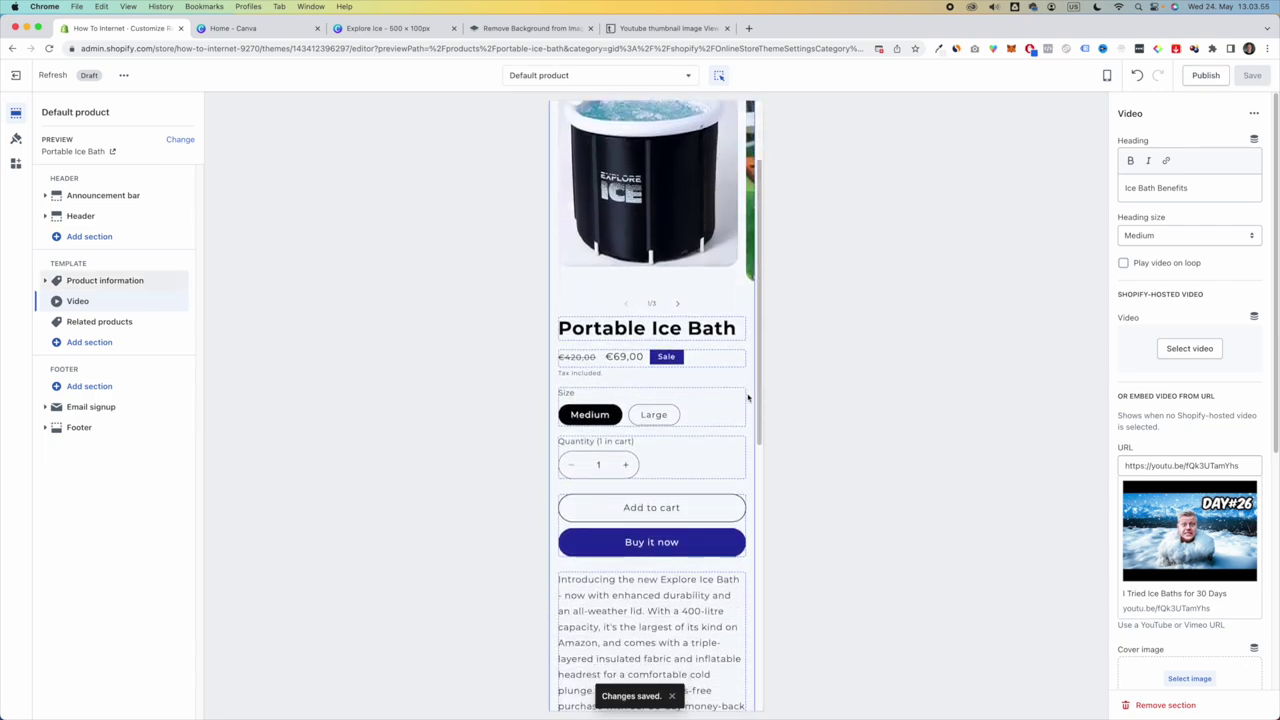
pyautogui.scroll(-5, 747, 400)
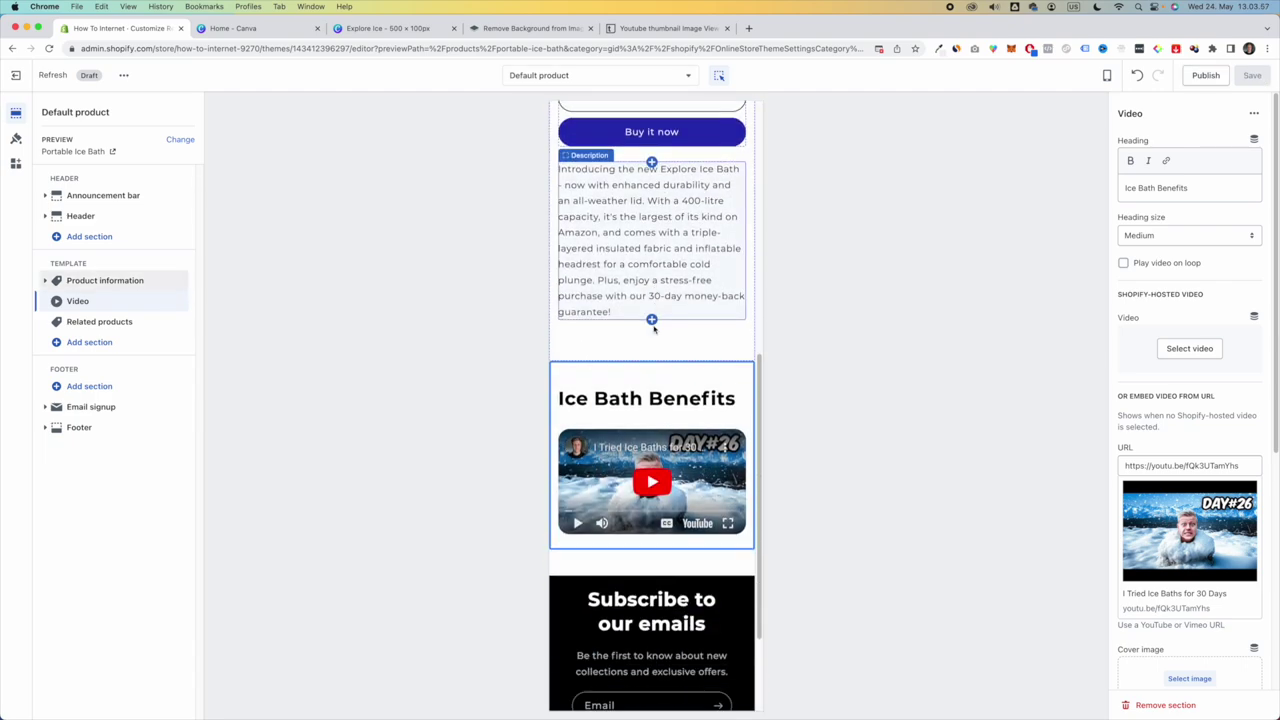
pyautogui.click(88, 344)
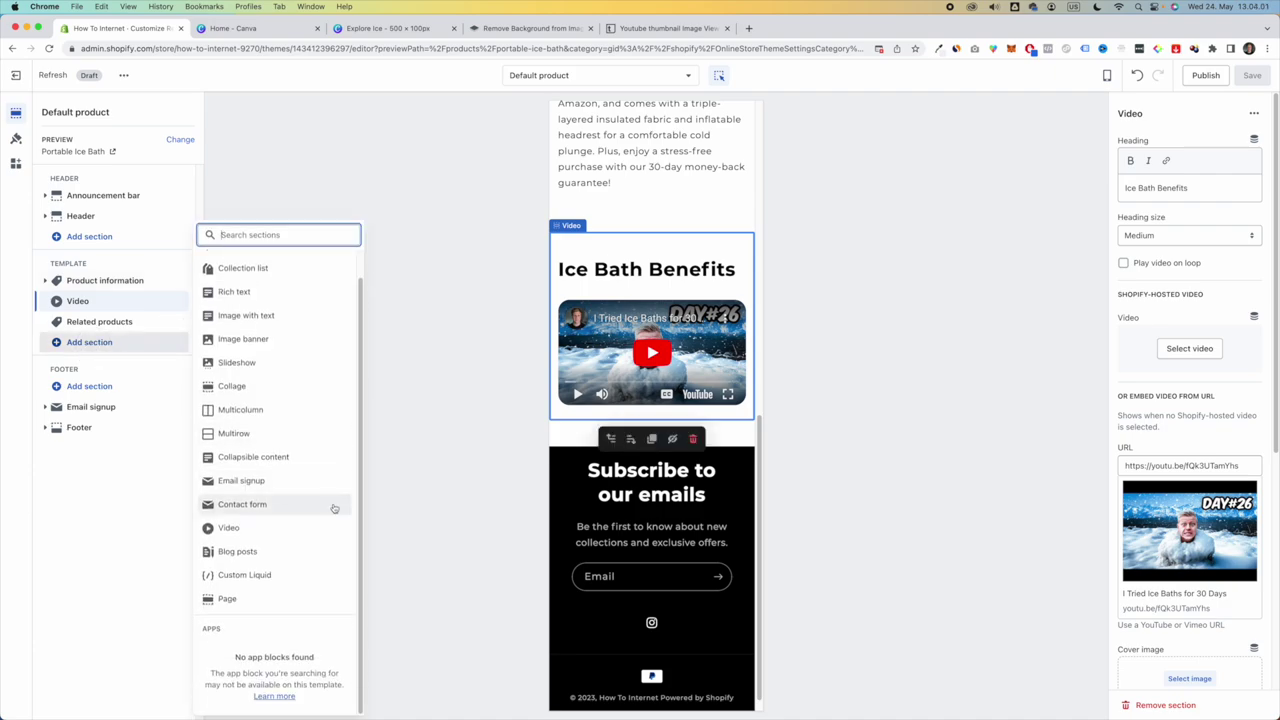
pyautogui.click(258, 461)
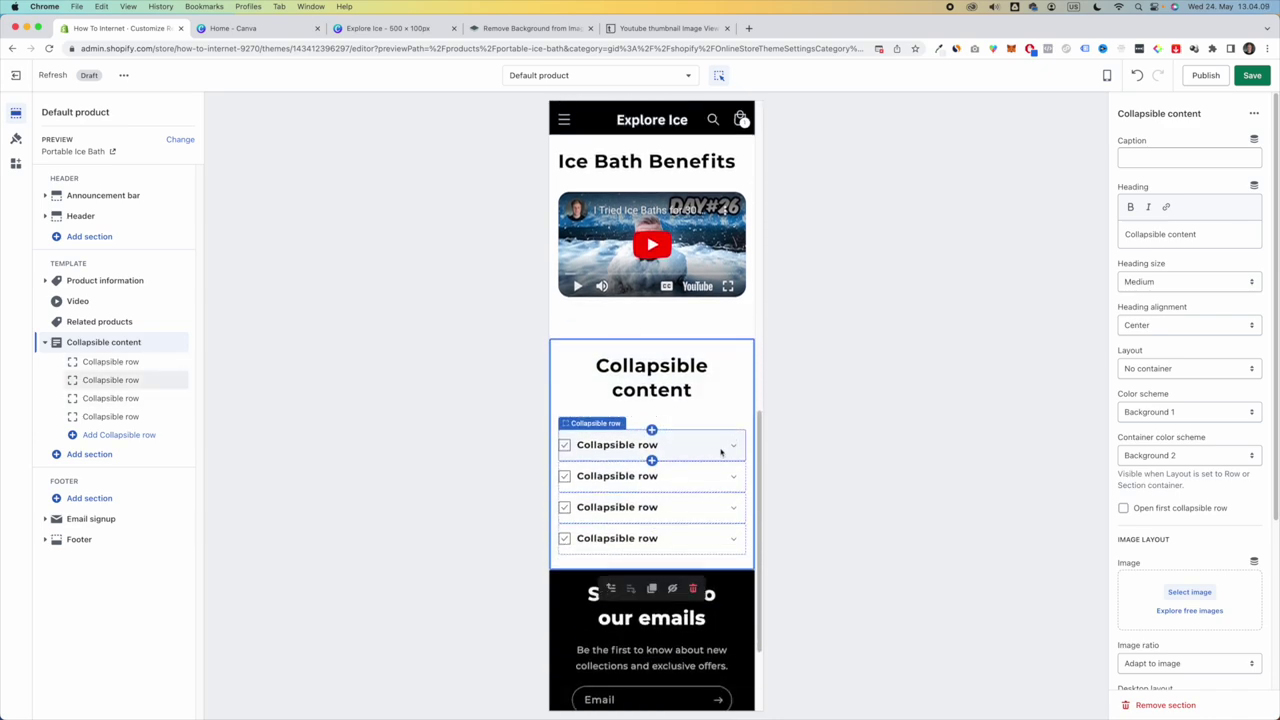
pyautogui.click(736, 453)
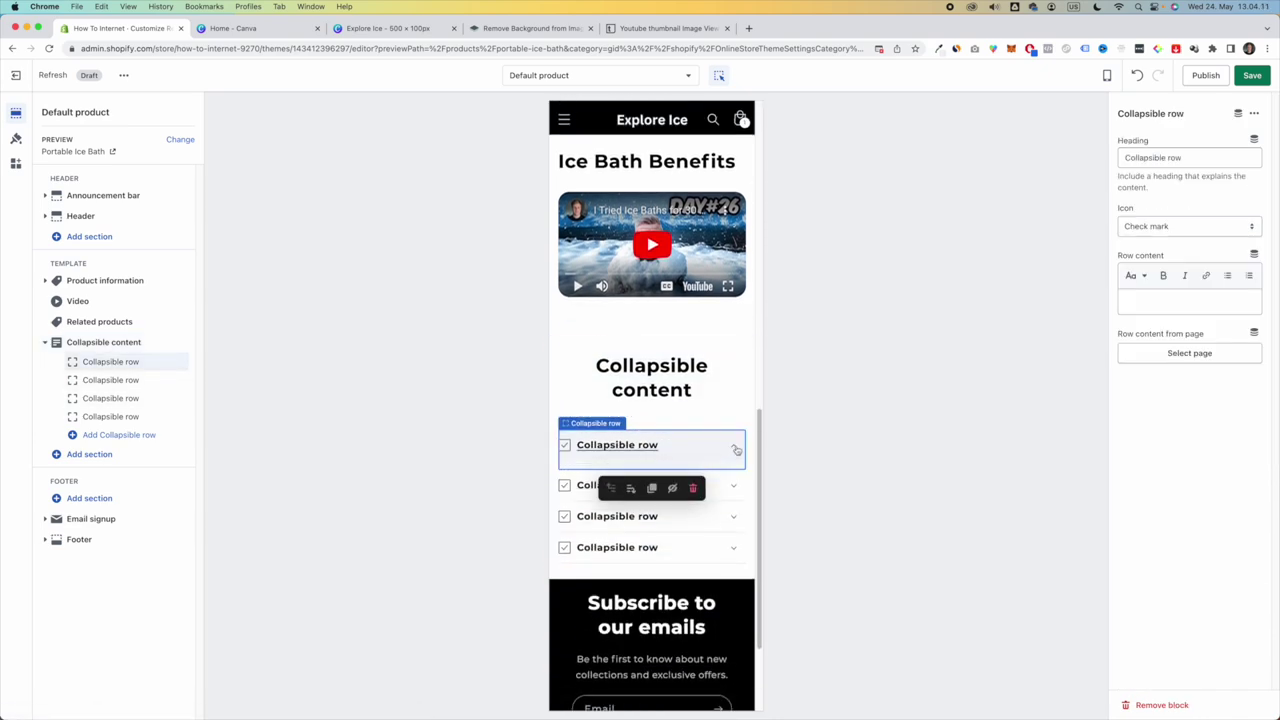
pyautogui.click(736, 482)
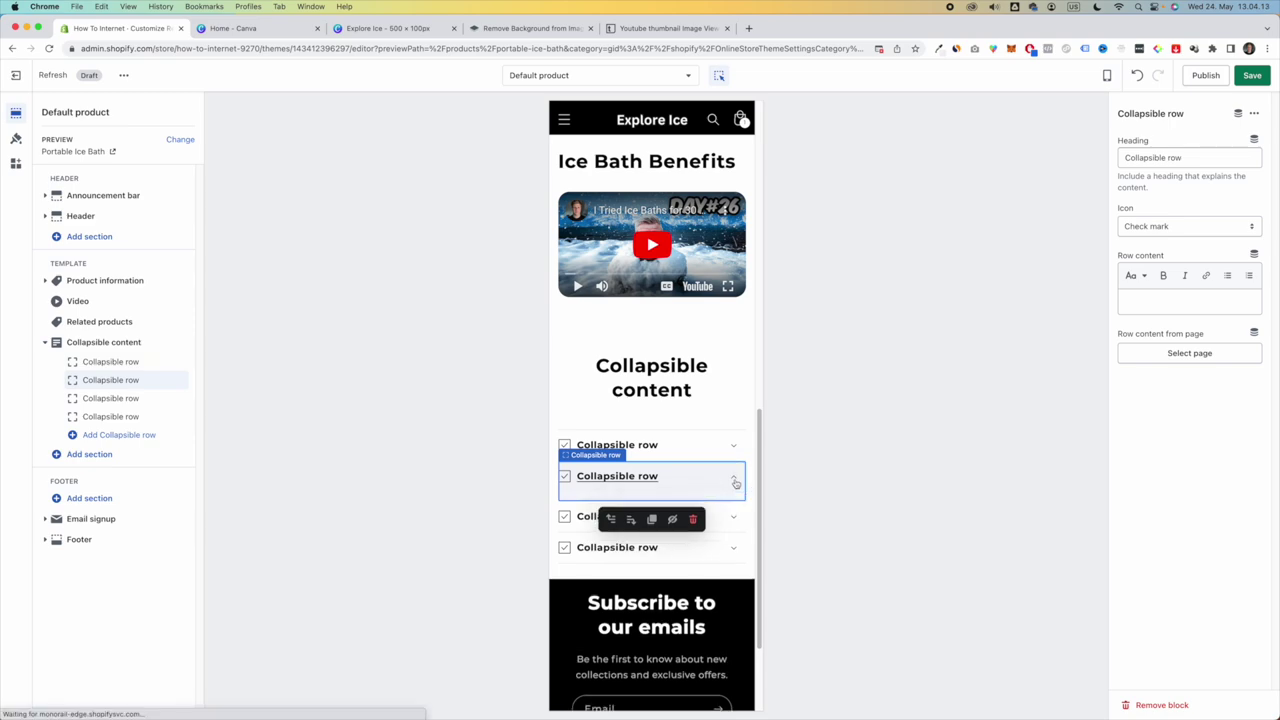
# - Set the Collapsible content section's heading to "Benefits of Ice Baths"
pyautogui.click(745, 425)
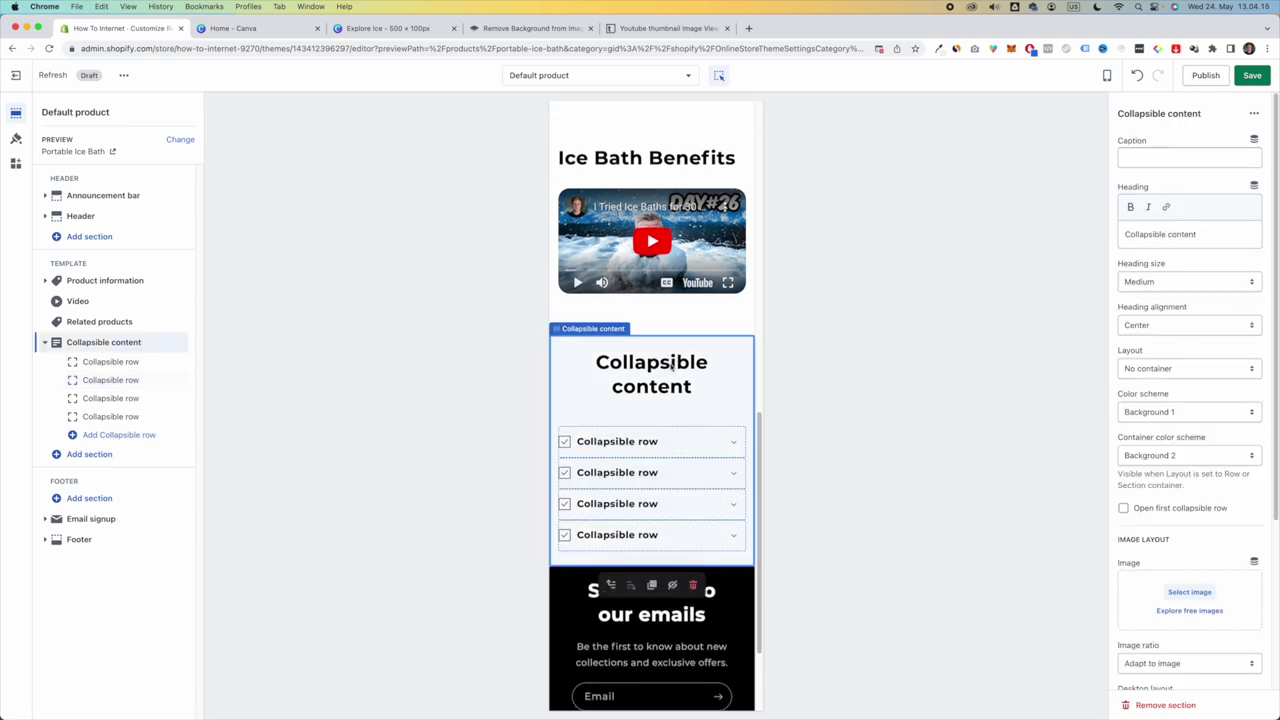
pyautogui.tripleClick(1172, 235)
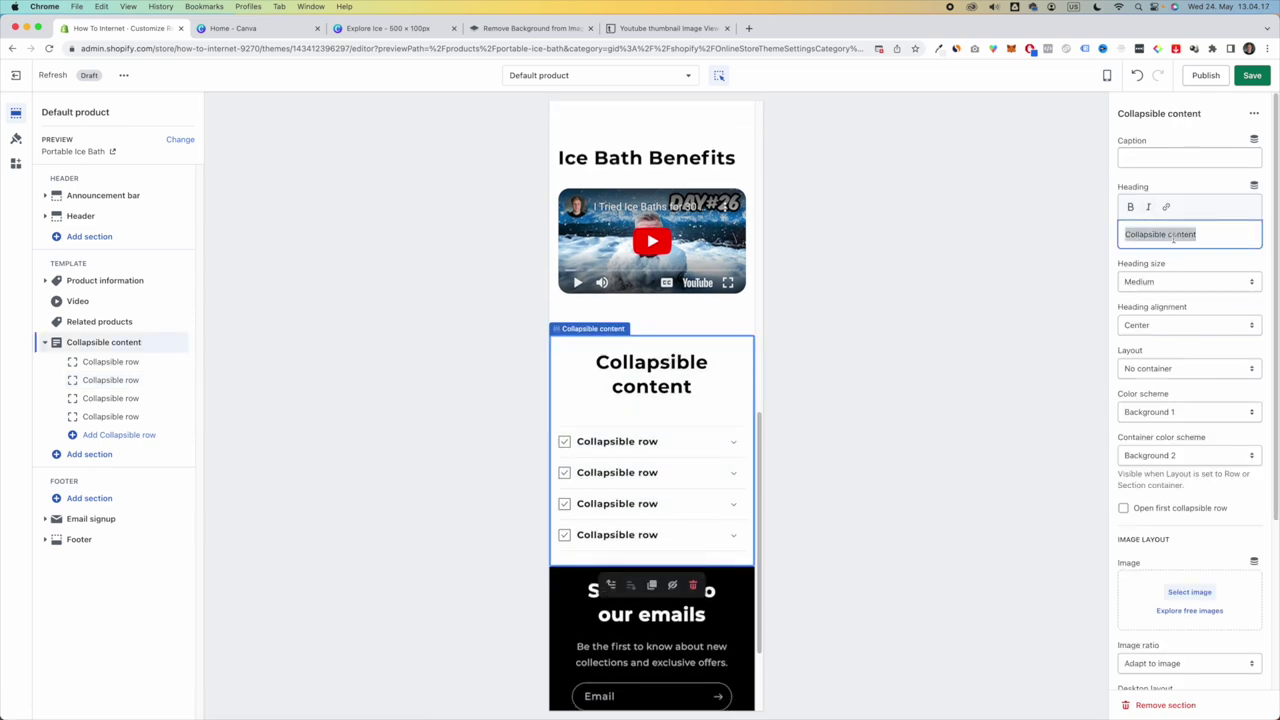
pyautogui.write('Benefits of I')
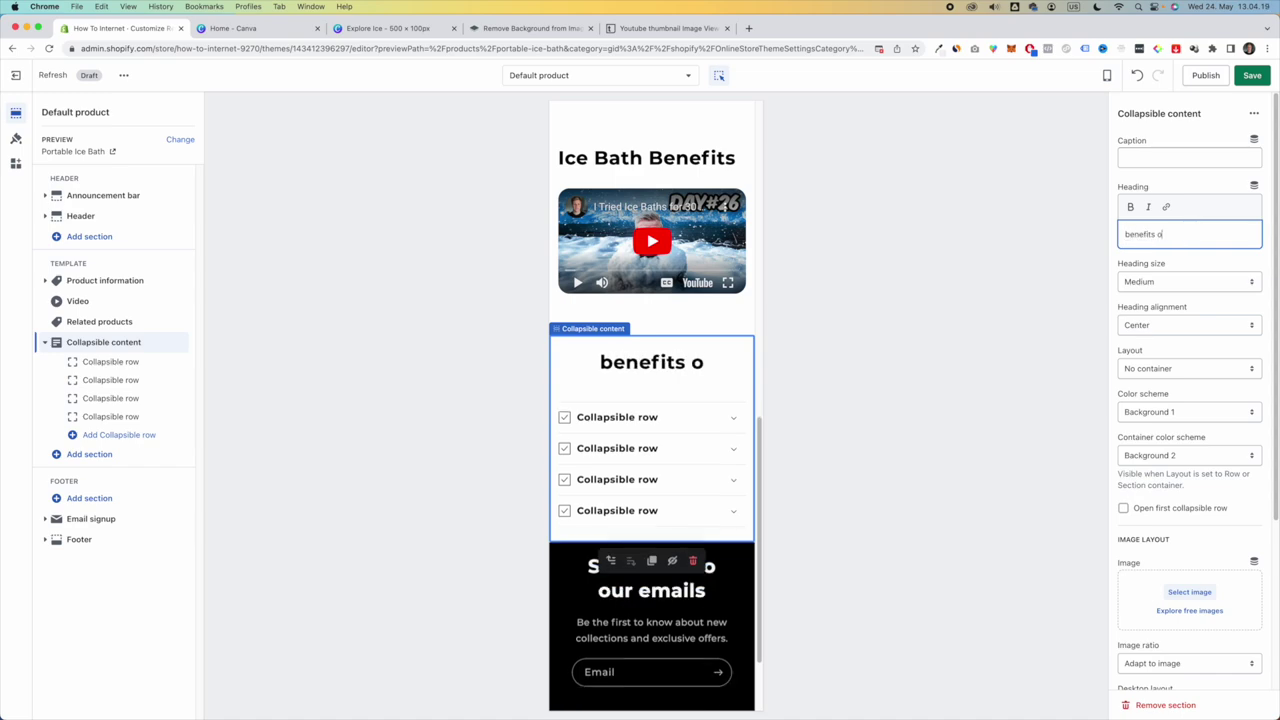
pyautogui.write('ce Baths')
pyautogui.click(720, 157)
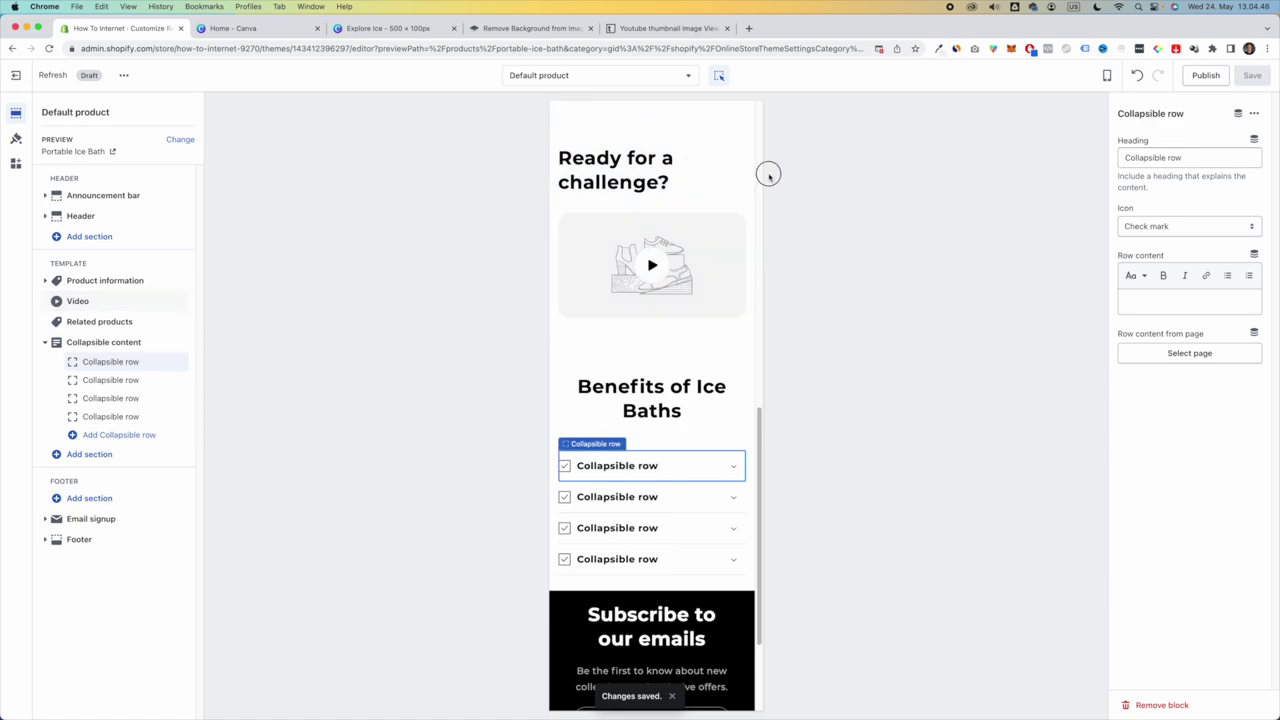
# - Set the first collapsible row's heading to "Boosts Immune System"
pyautogui.click(731, 266)
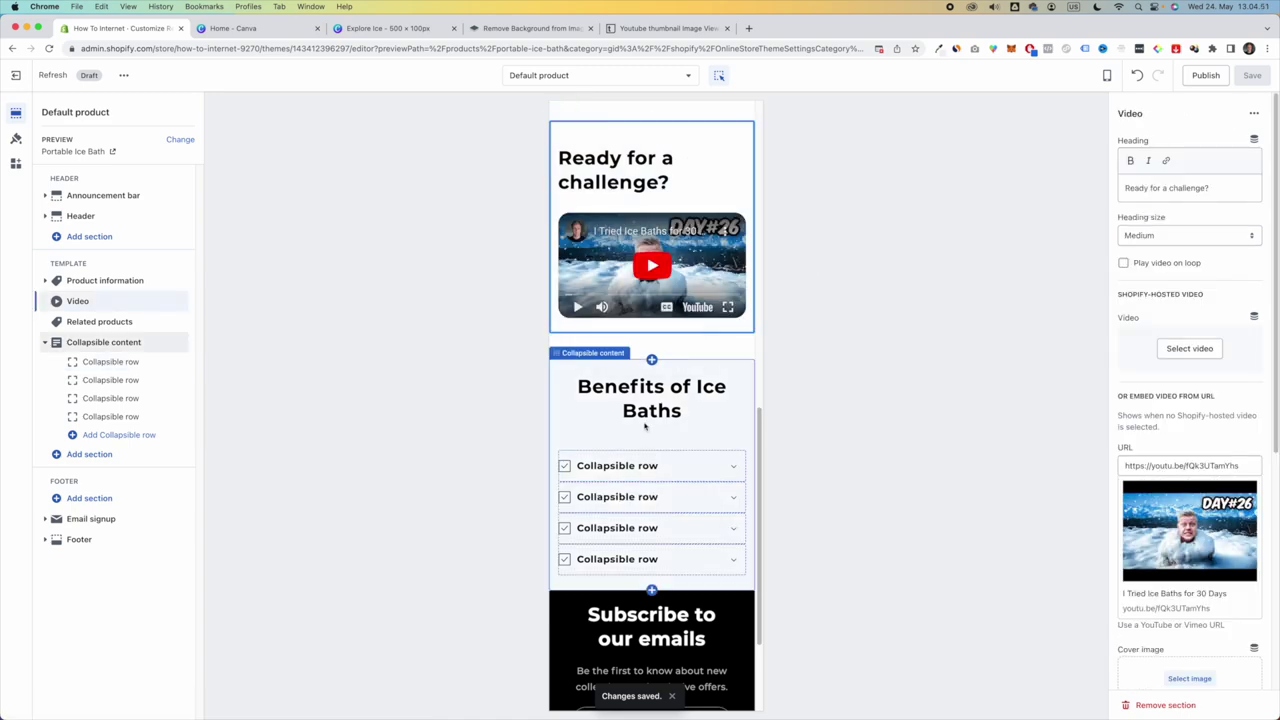
pyautogui.scroll(-2, 734, 344)
pyautogui.click(703, 402)
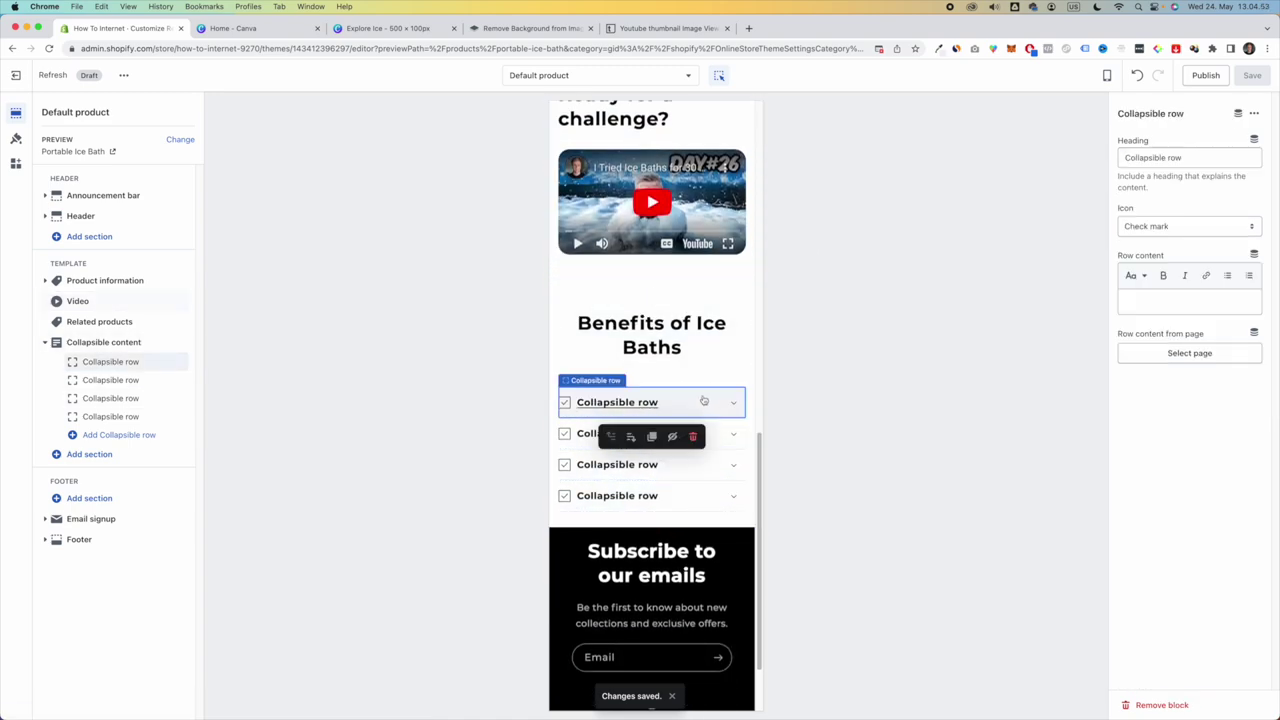
pyautogui.tripleClick(1185, 157)
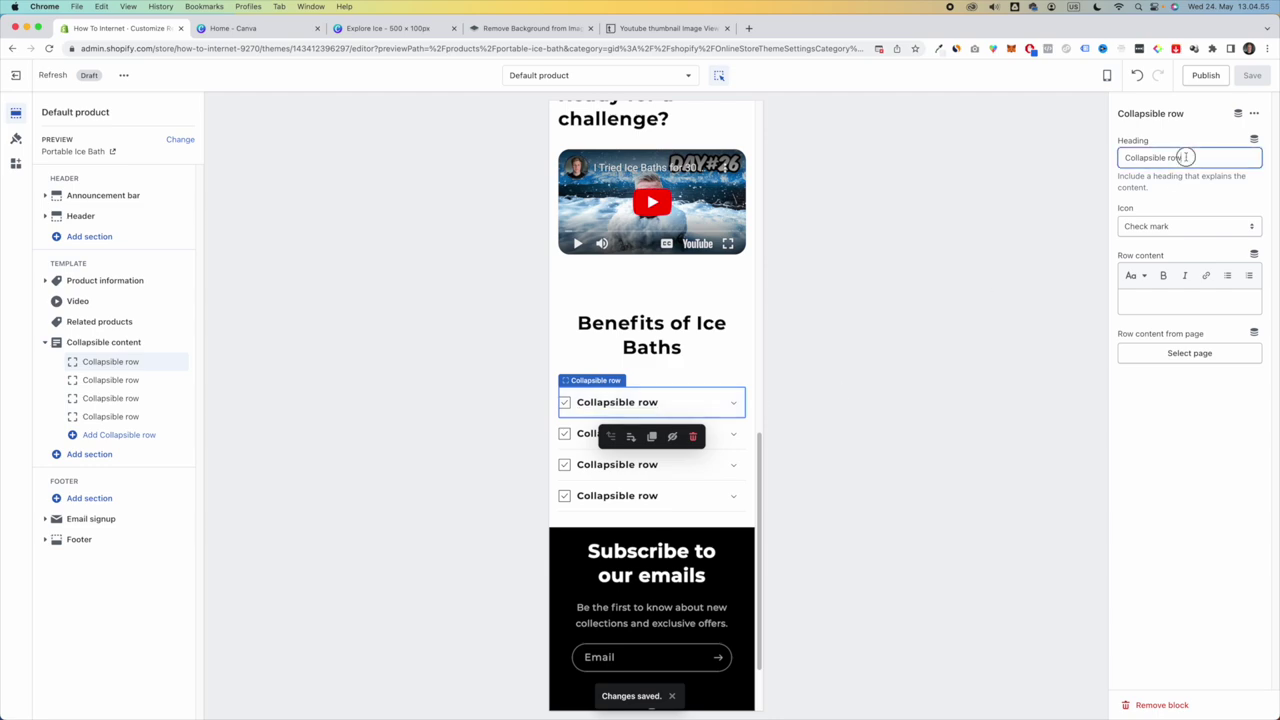
pyautogui.write('Boosts Immune')
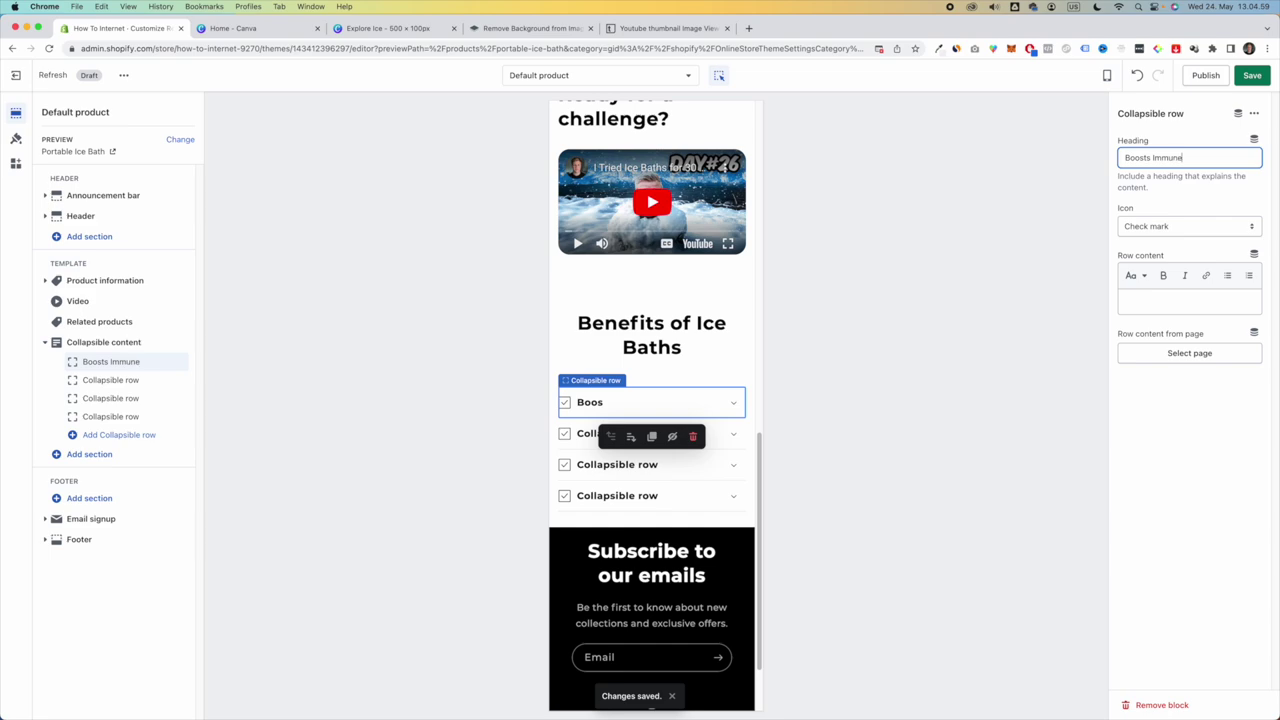
pyautogui.write(' System')
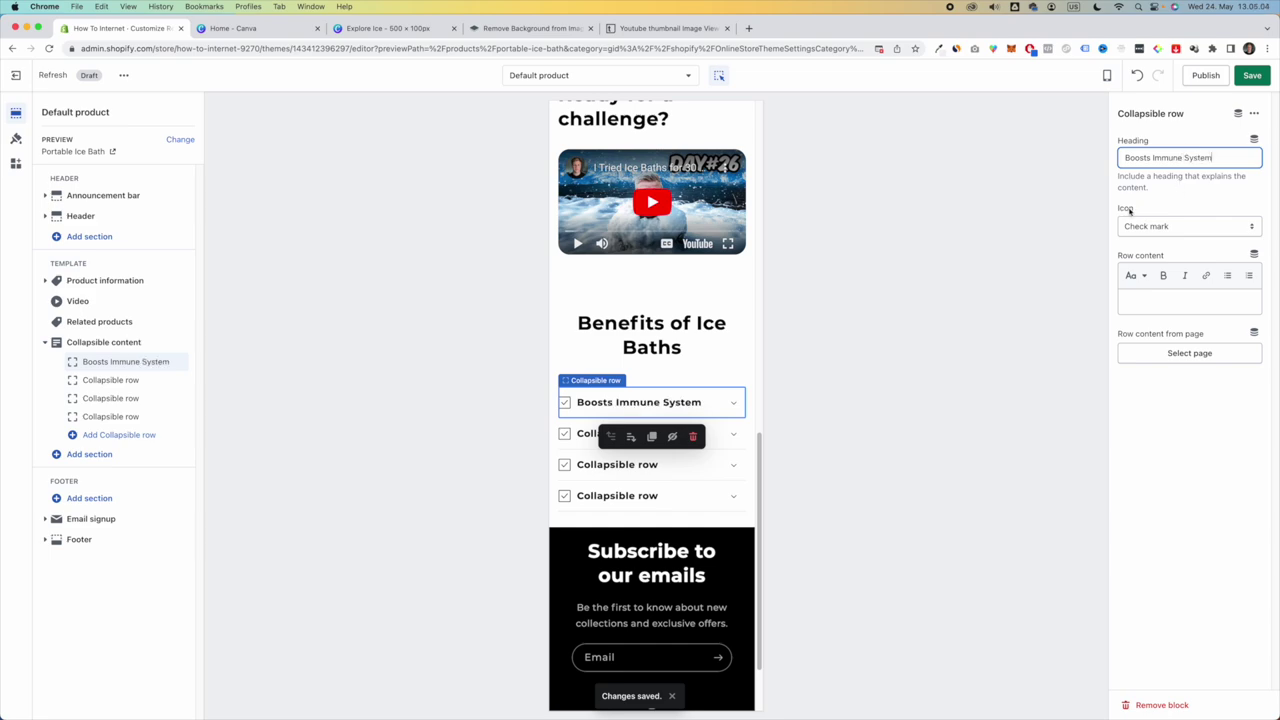
# - Change the Boosts Immune System row's icon to Heart and save the theme
pyautogui.click(1162, 228)
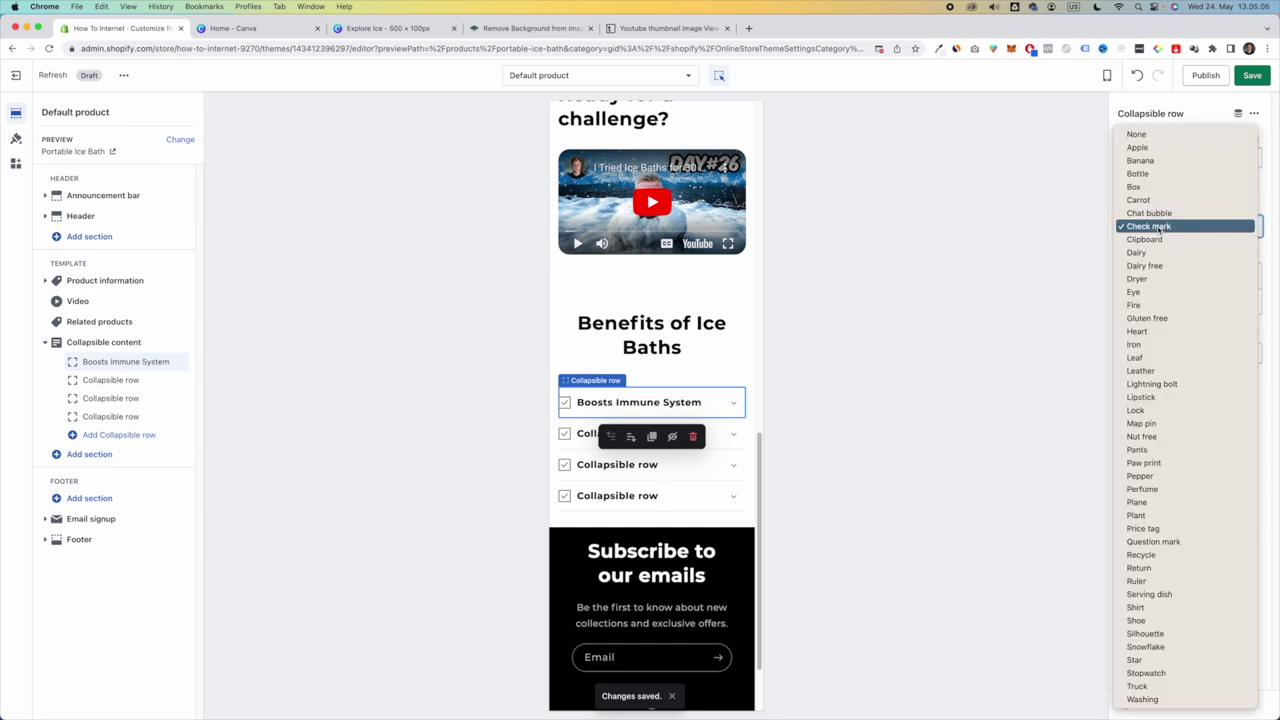
pyautogui.click(1166, 333)
pyautogui.click(1252, 76)
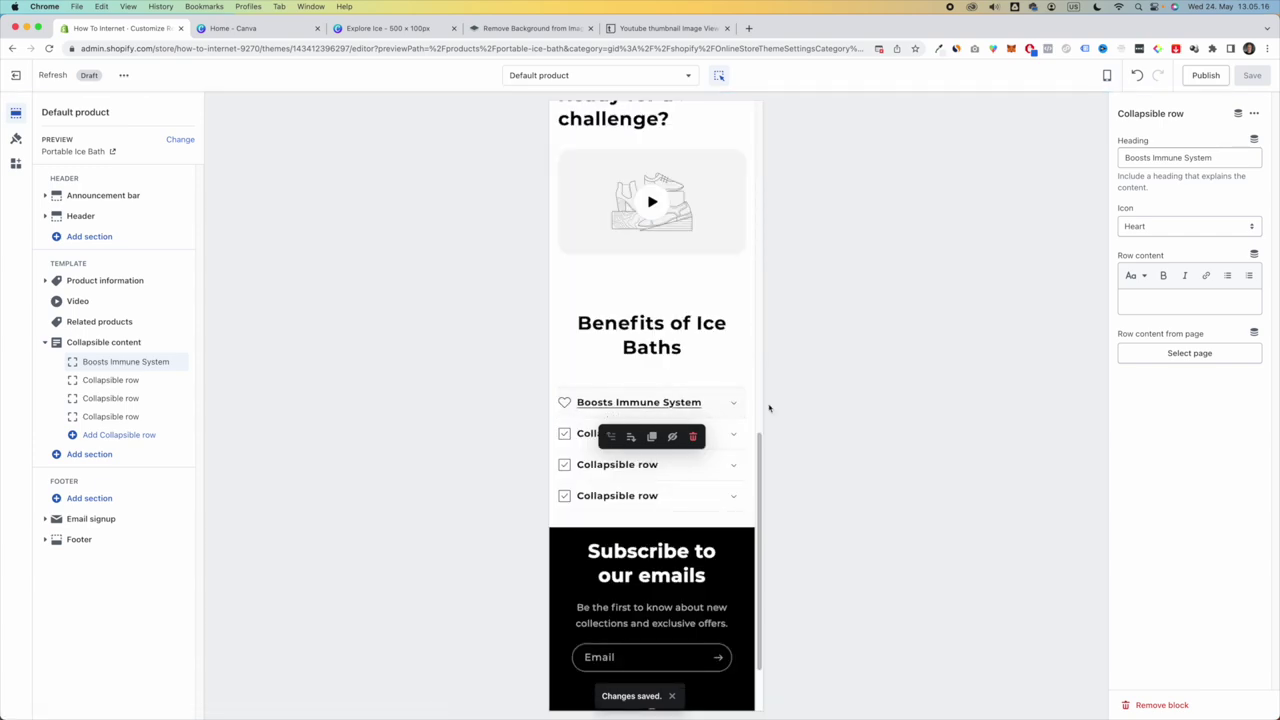
# - Set the Boosts Immune System row's content to "Boost your immune system with a 30 days ice bath challenge!" and save the theme
pyautogui.click(730, 400)
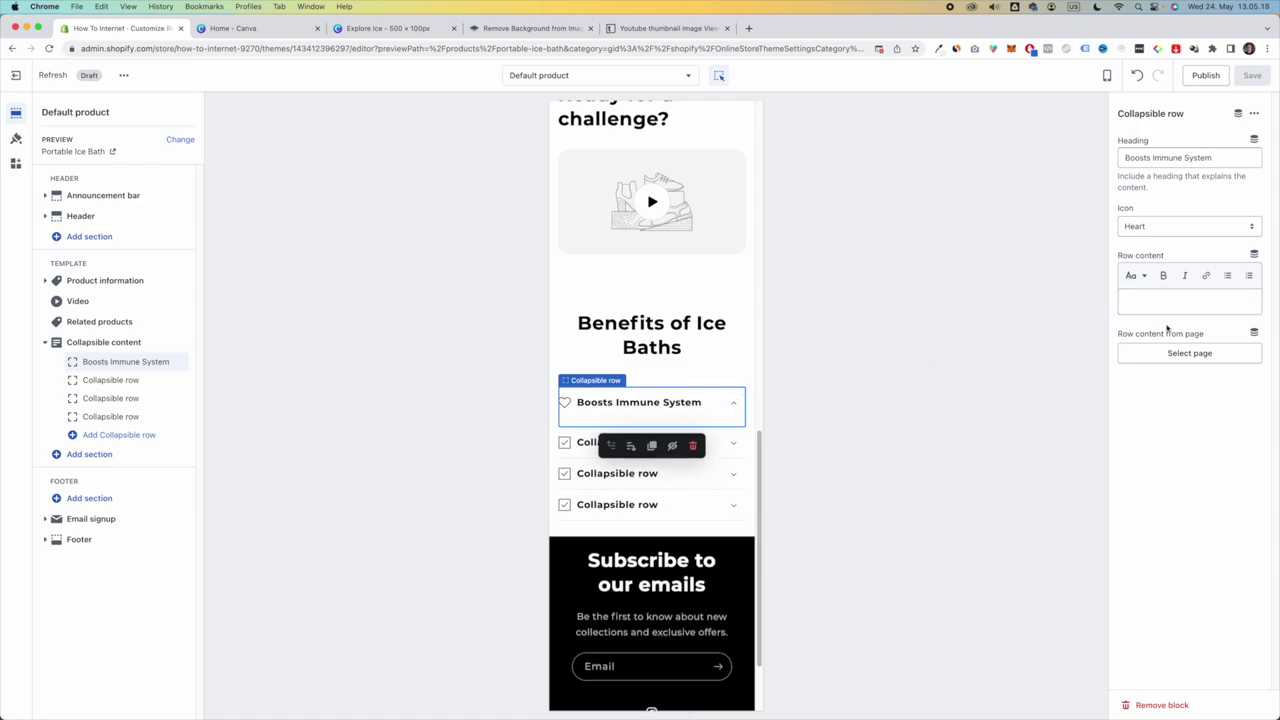
pyautogui.click(1200, 306)
pyautogui.write('Boost your immune system with a 30 days ice bath challenge!')
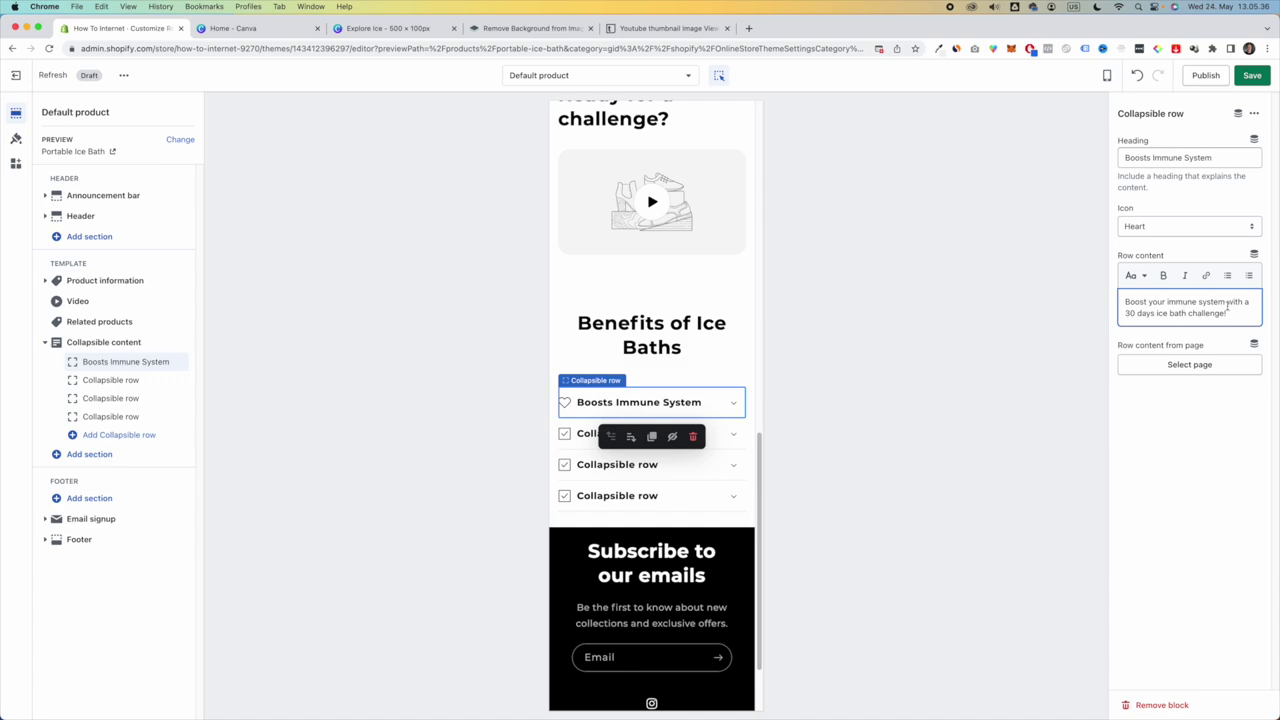
pyautogui.click(734, 405)
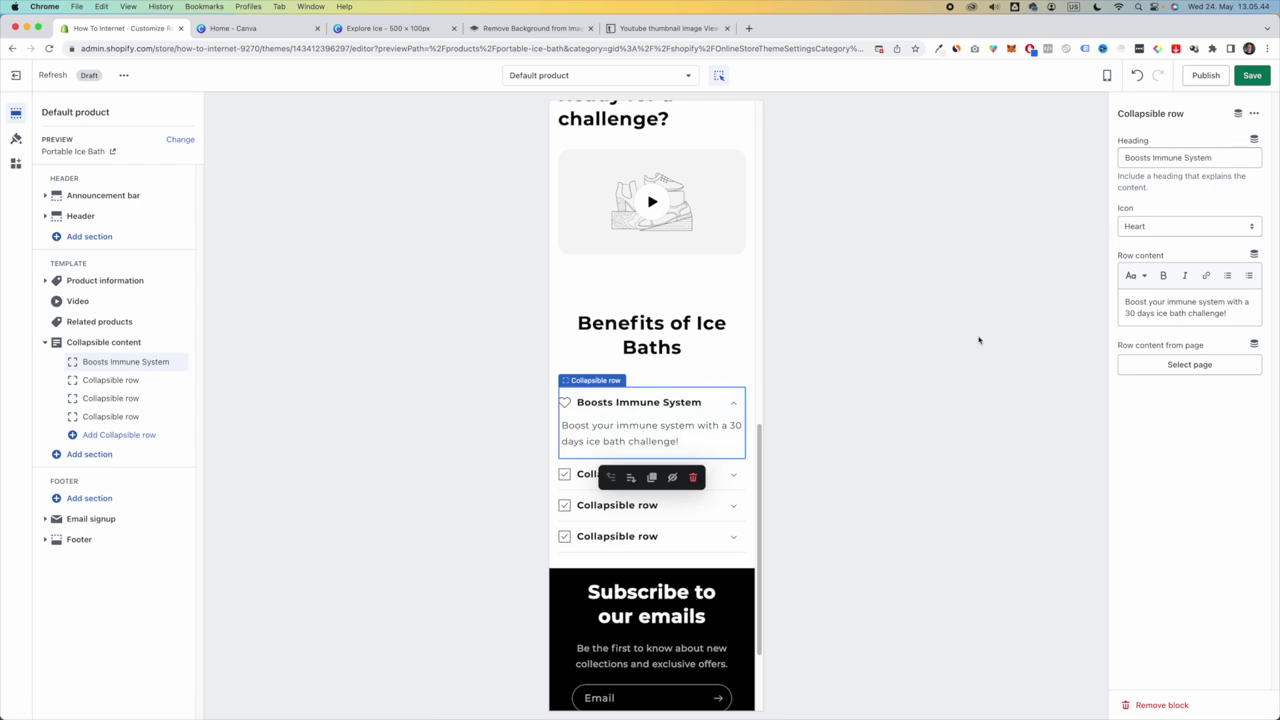
pyautogui.click(1253, 77)
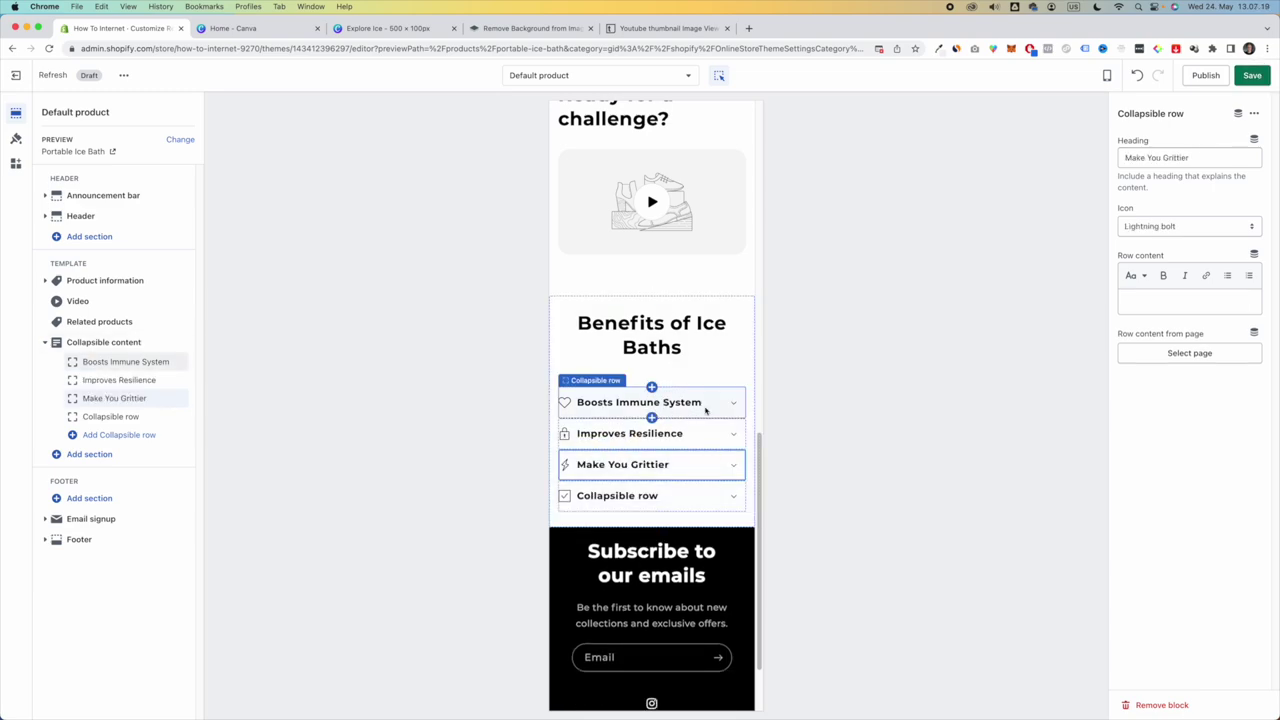
# - Remove the unused fourth collapsible row below Make You Grittier and save the theme
pyautogui.click(695, 465)
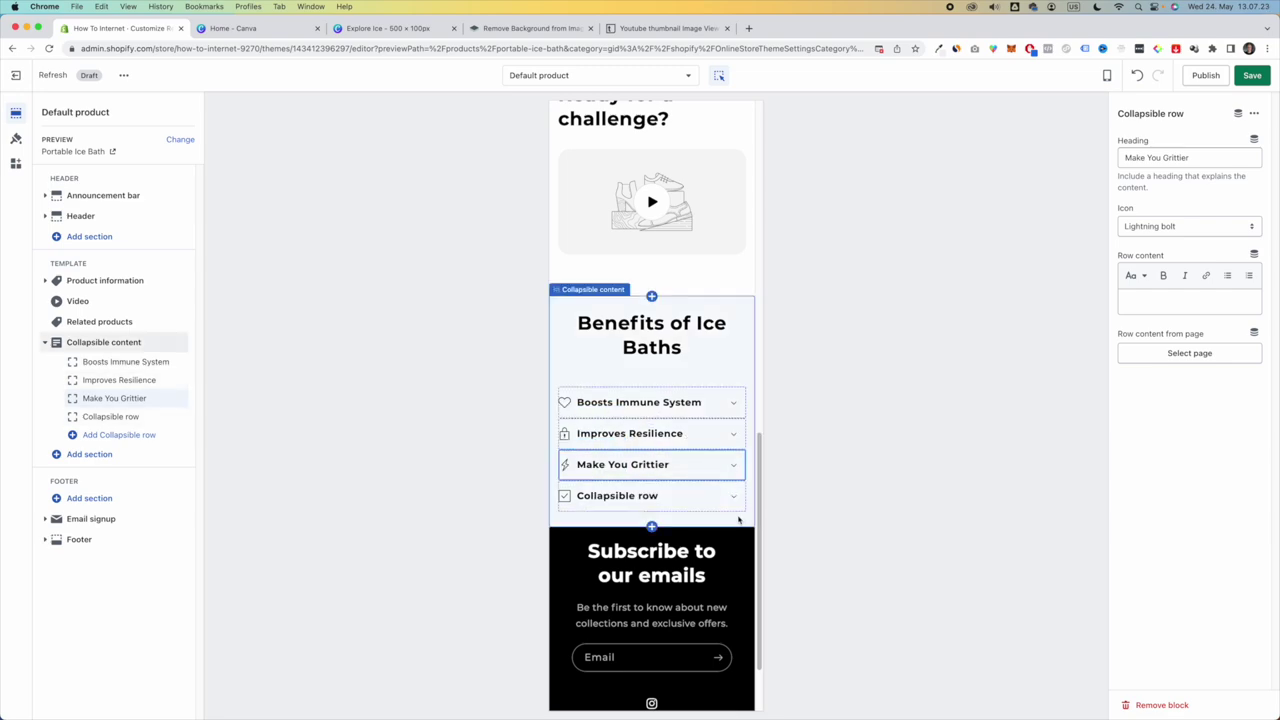
pyautogui.click(716, 503)
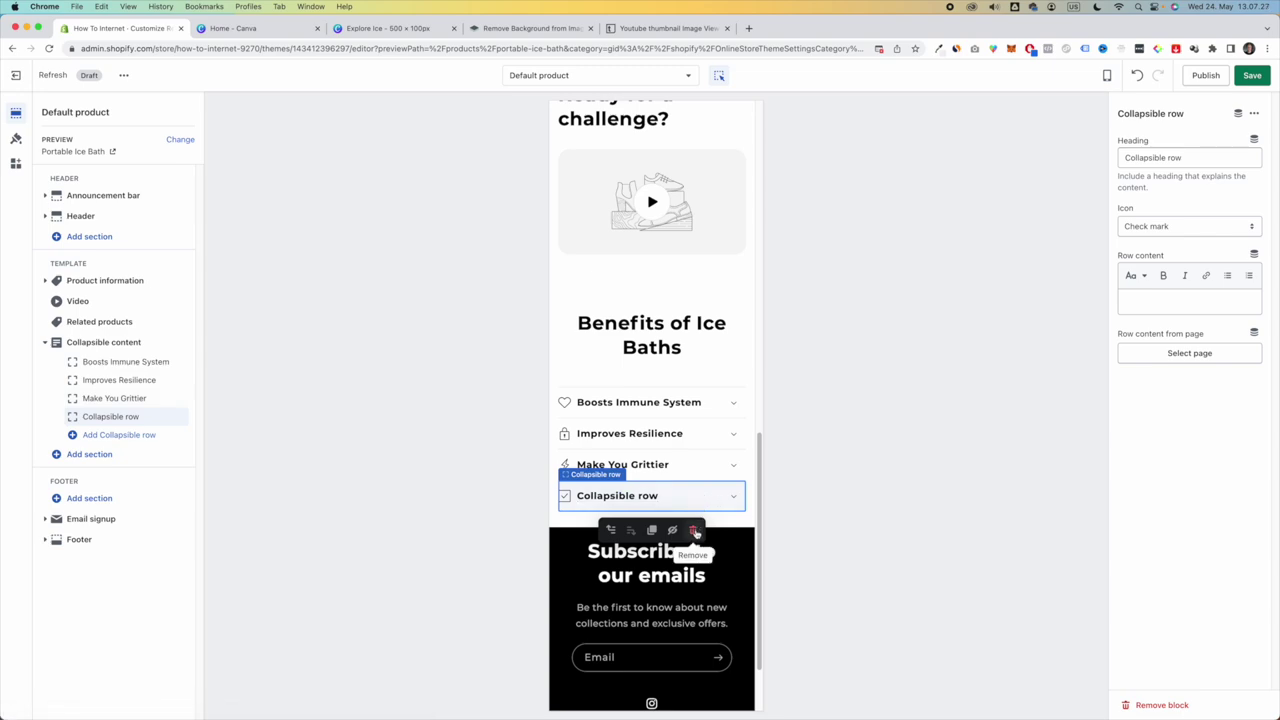
pyautogui.click(696, 533)
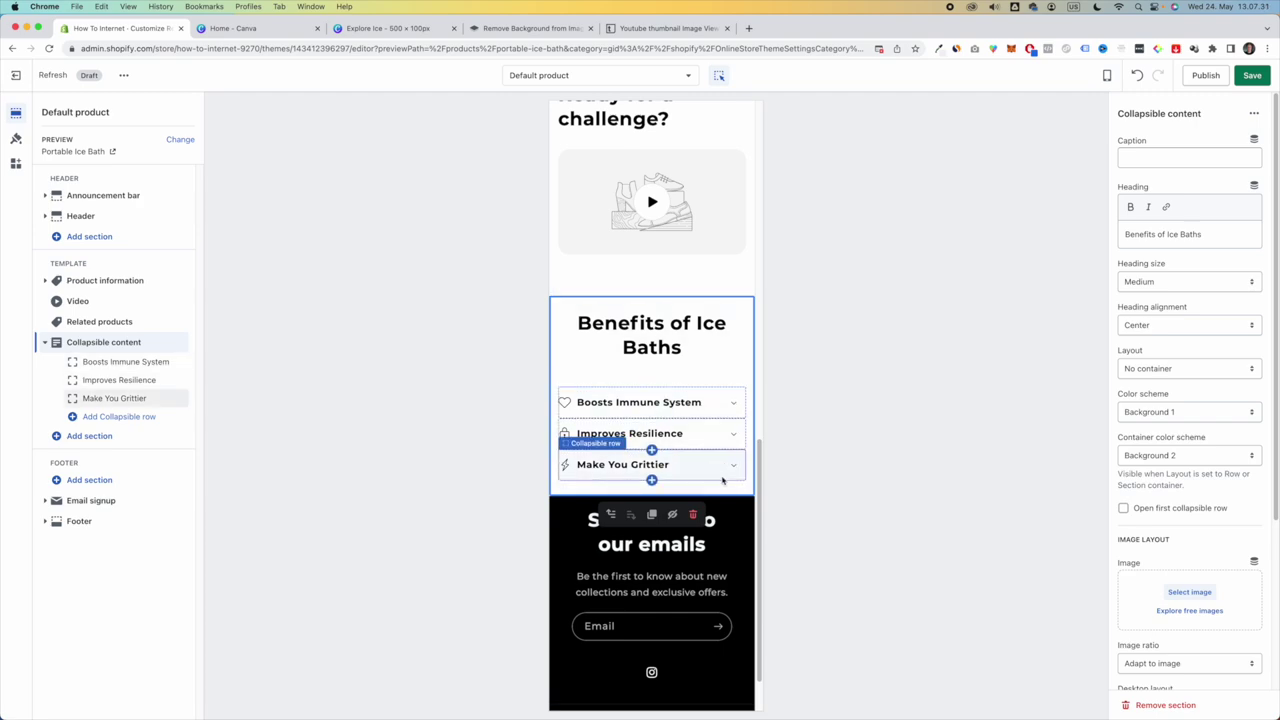
pyautogui.click(1258, 78)
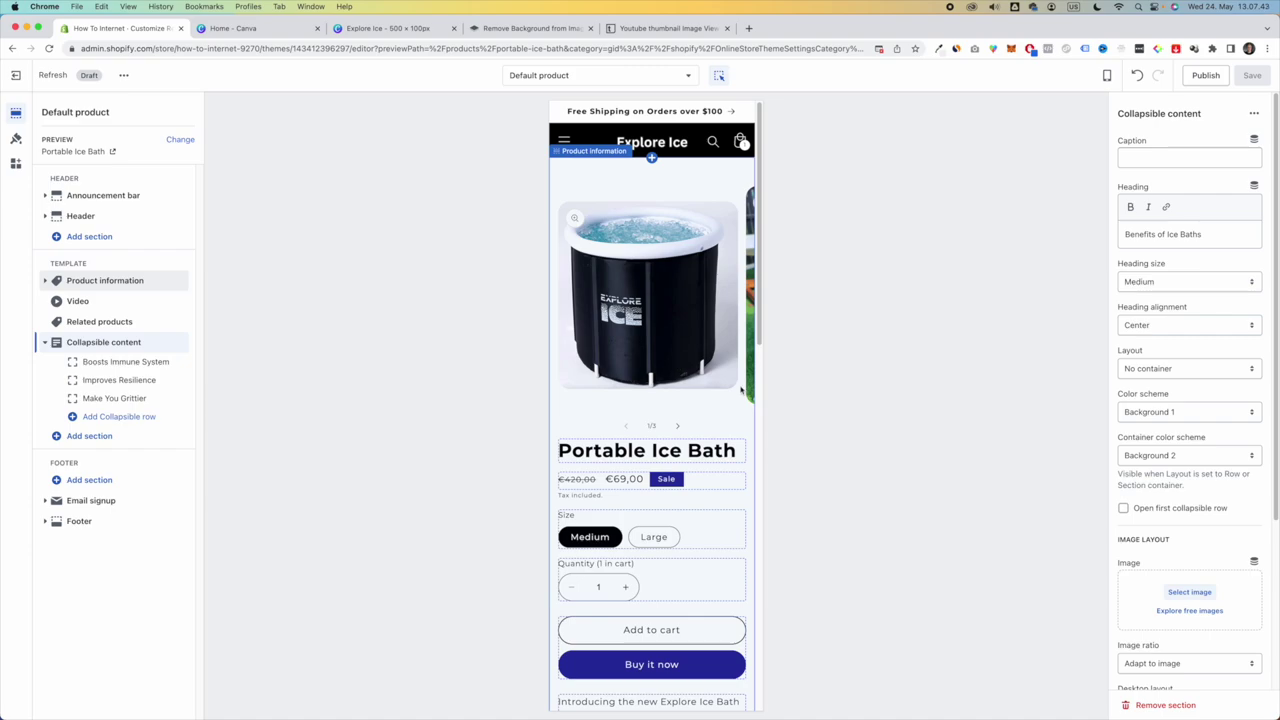
# - Add a Multicolumn section below the Collapsible content section on the product template
pyautogui.scroll(-3, 741, 390)
pyautogui.scroll(-2, 677, 397)
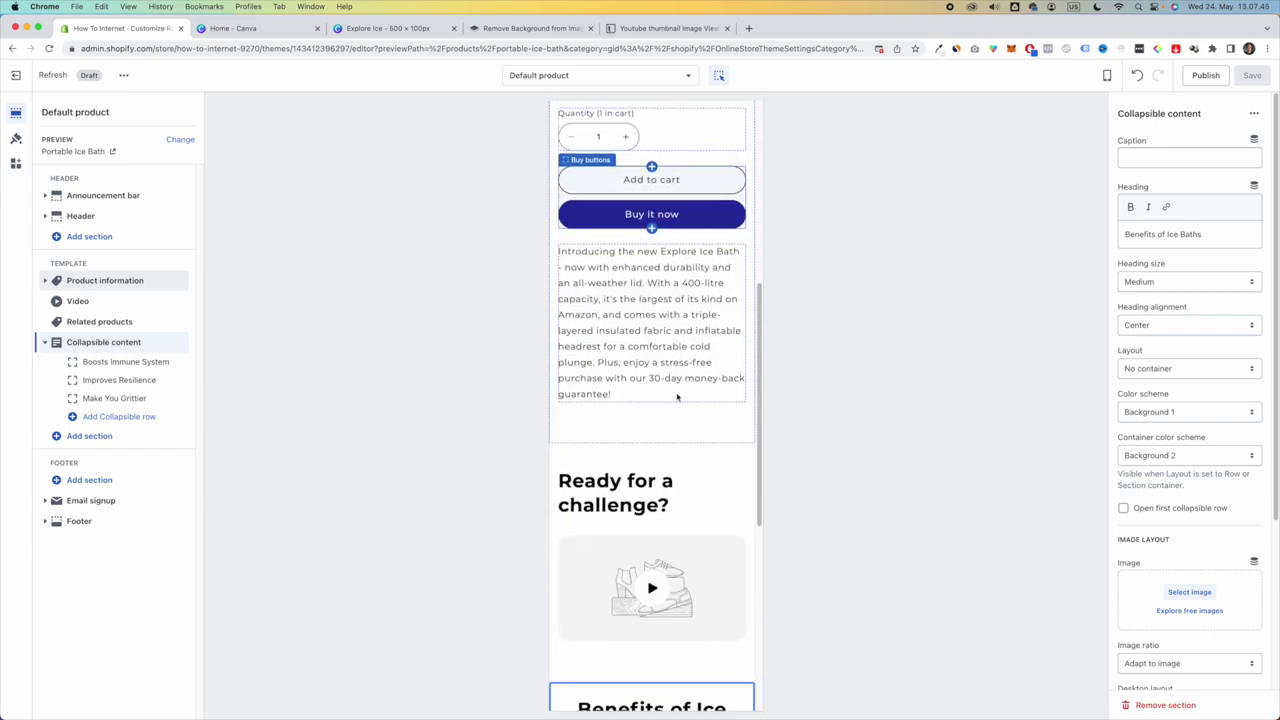
pyautogui.scroll(-2, 677, 397)
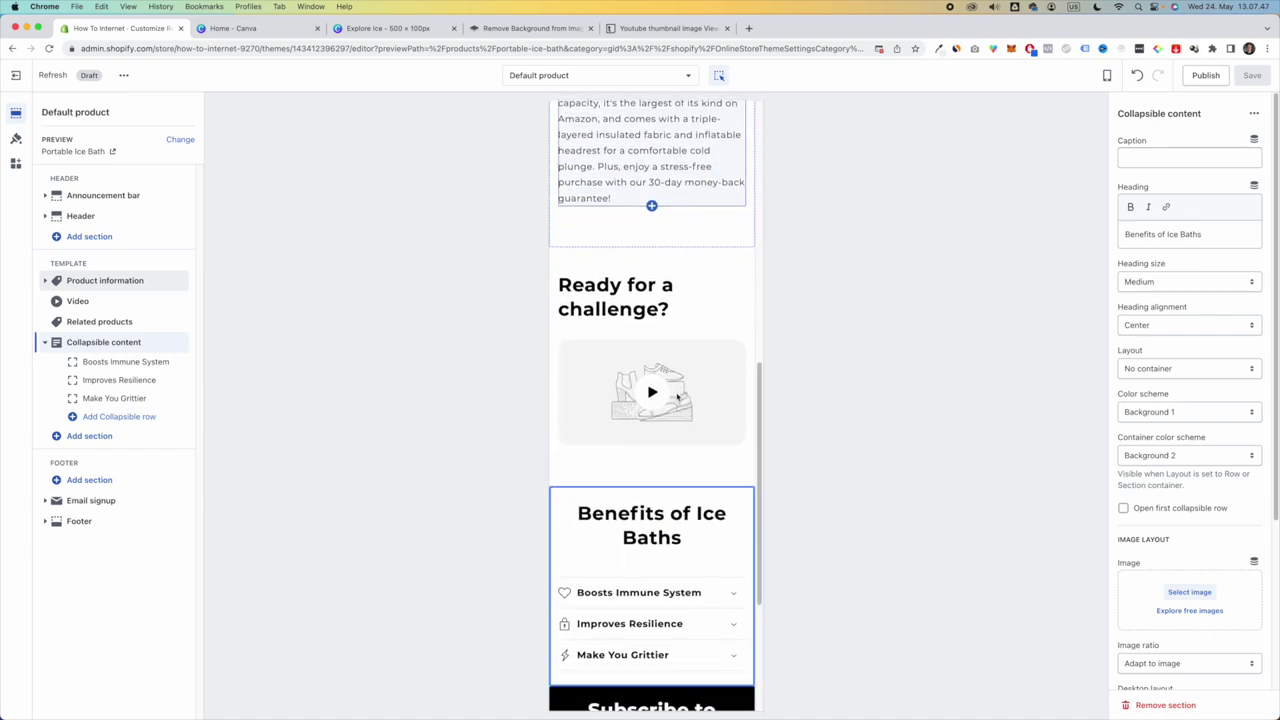
pyautogui.click(82, 439)
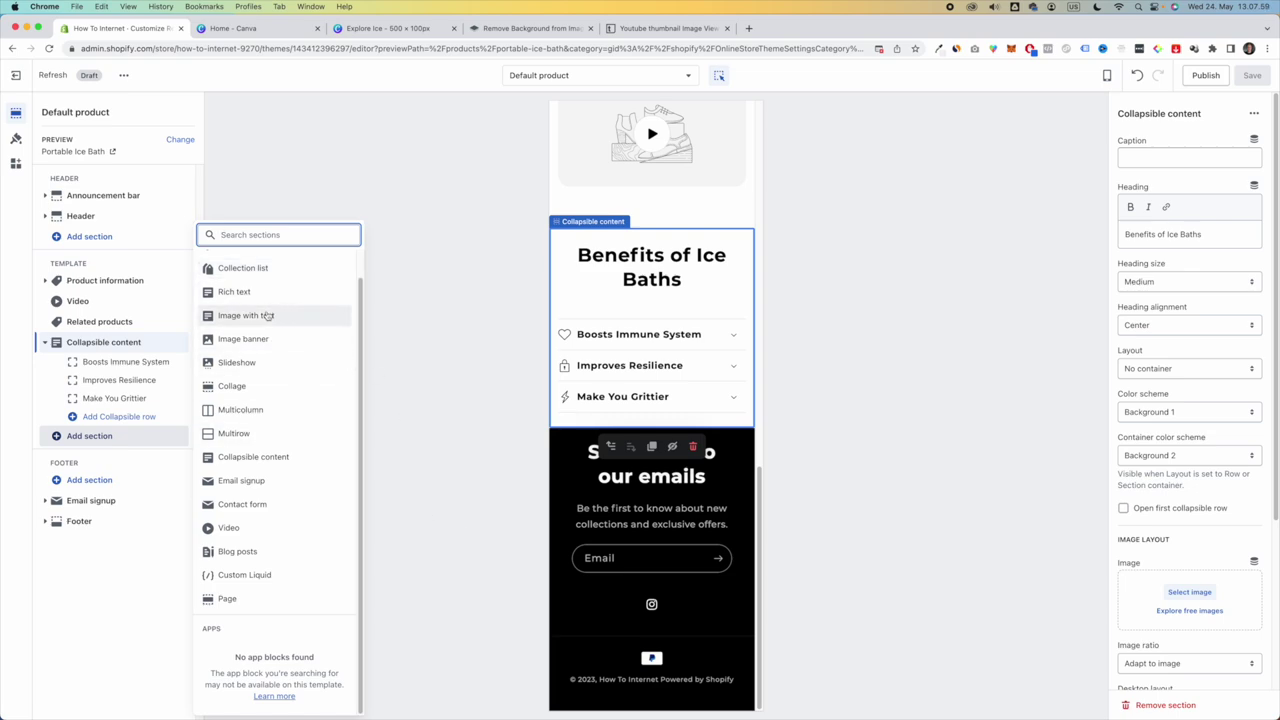
pyautogui.click(262, 412)
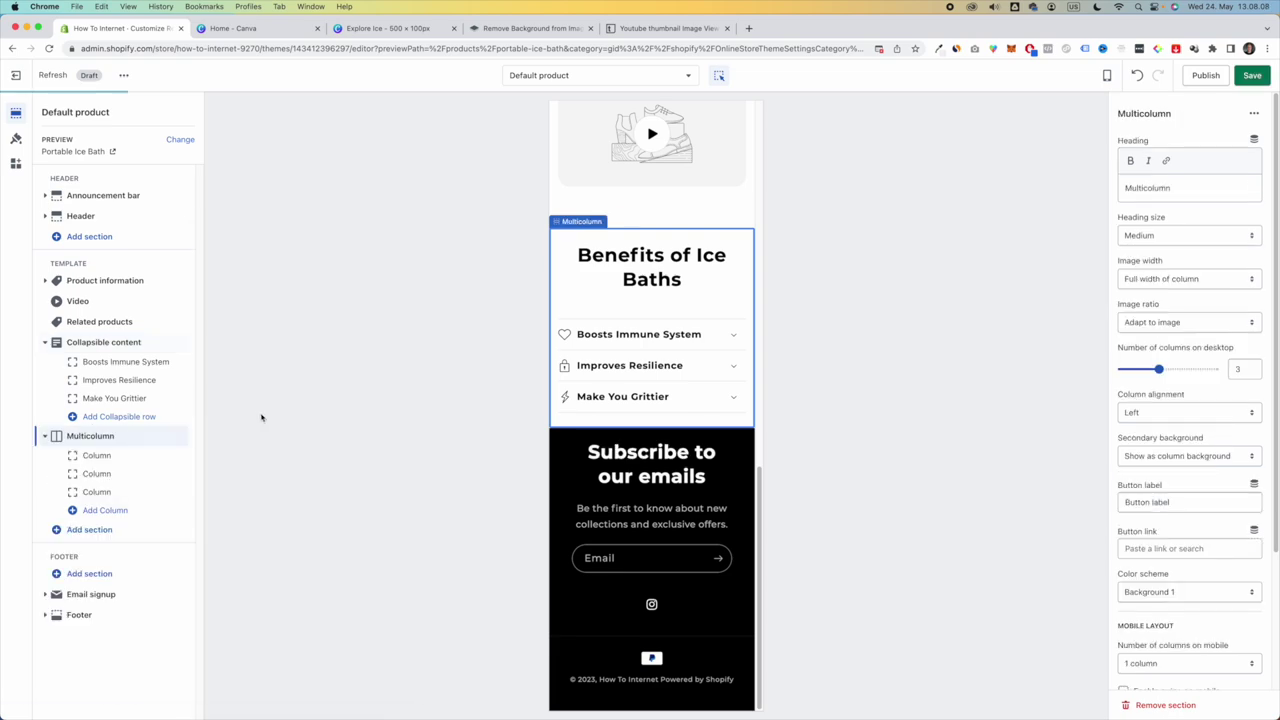
pyautogui.click(53, 436)
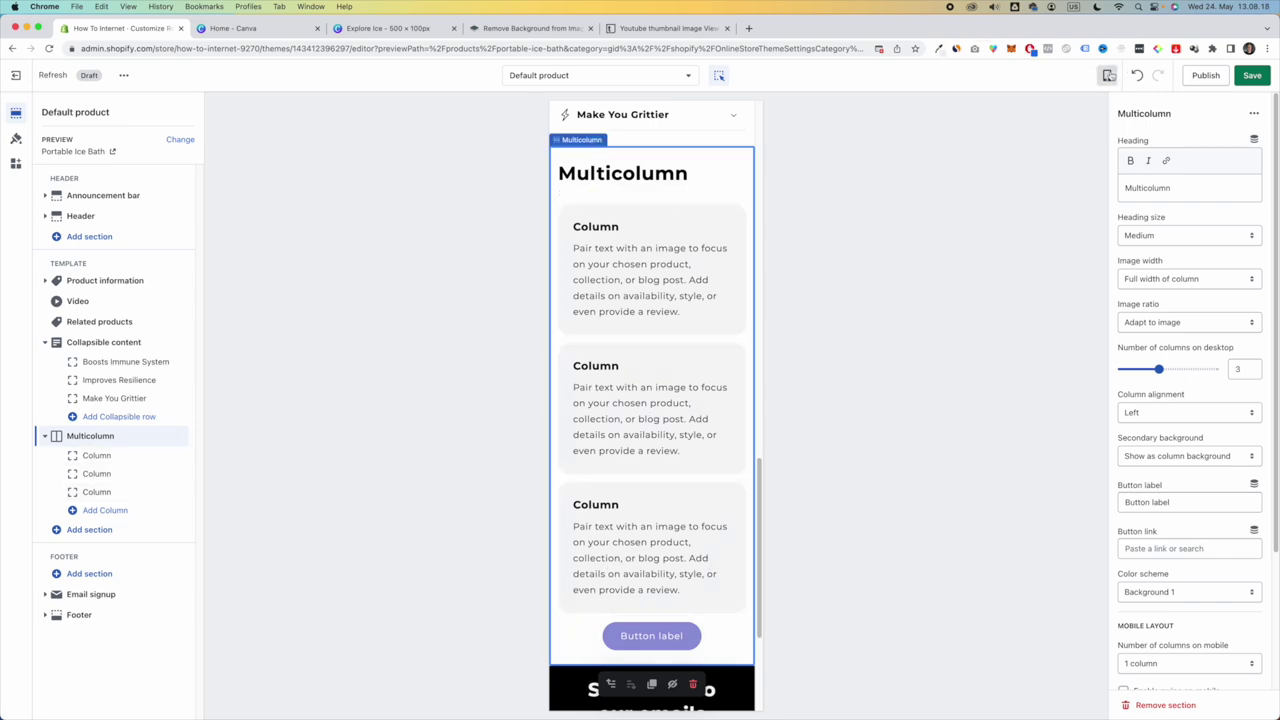
# - Check the Multicolumn section's layout in the desktop preview and return to the mobile preview
pyautogui.click(1107, 76)
pyautogui.click(1130, 127)
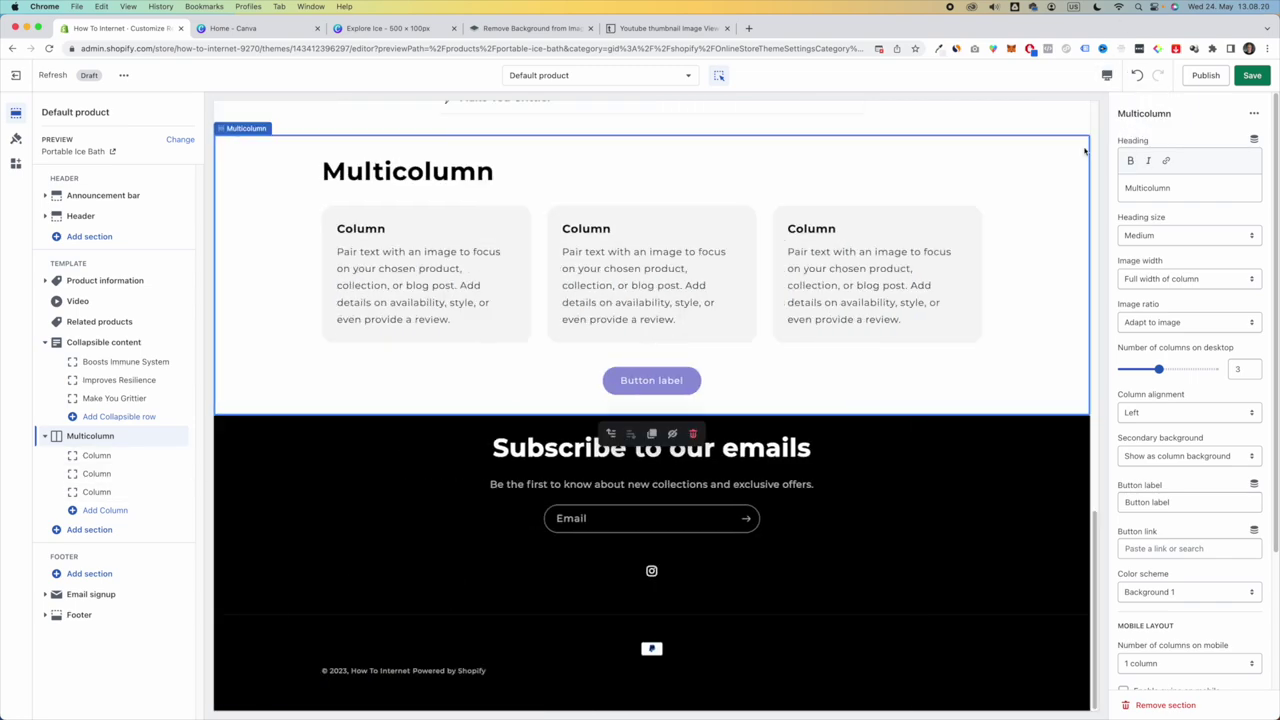
pyautogui.scroll(2, 835, 393)
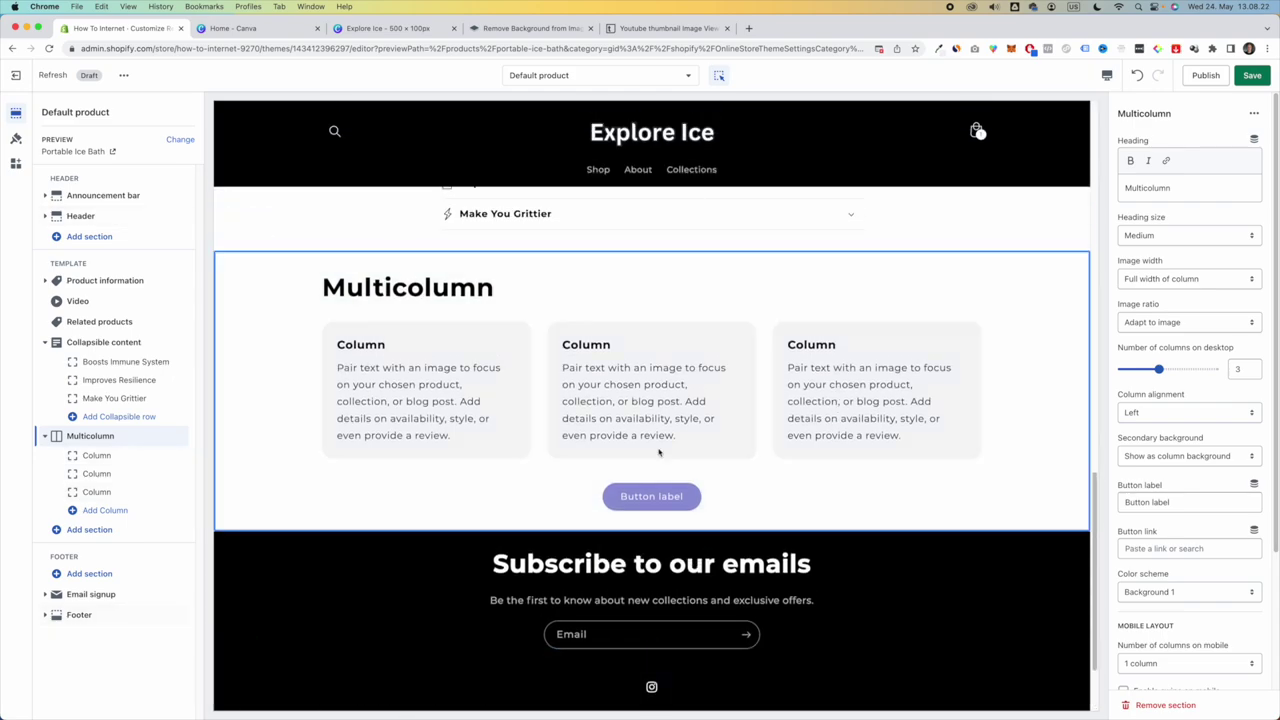
pyautogui.scroll(5, 863, 554)
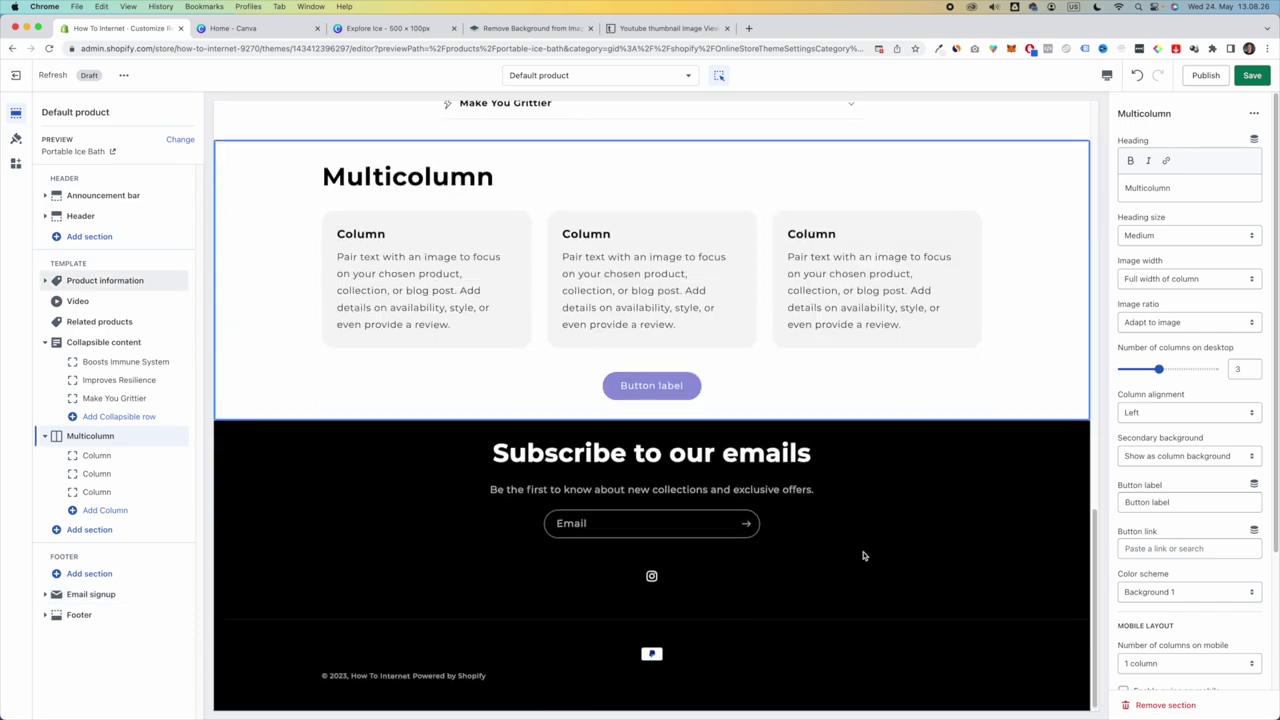
pyautogui.click(1107, 75)
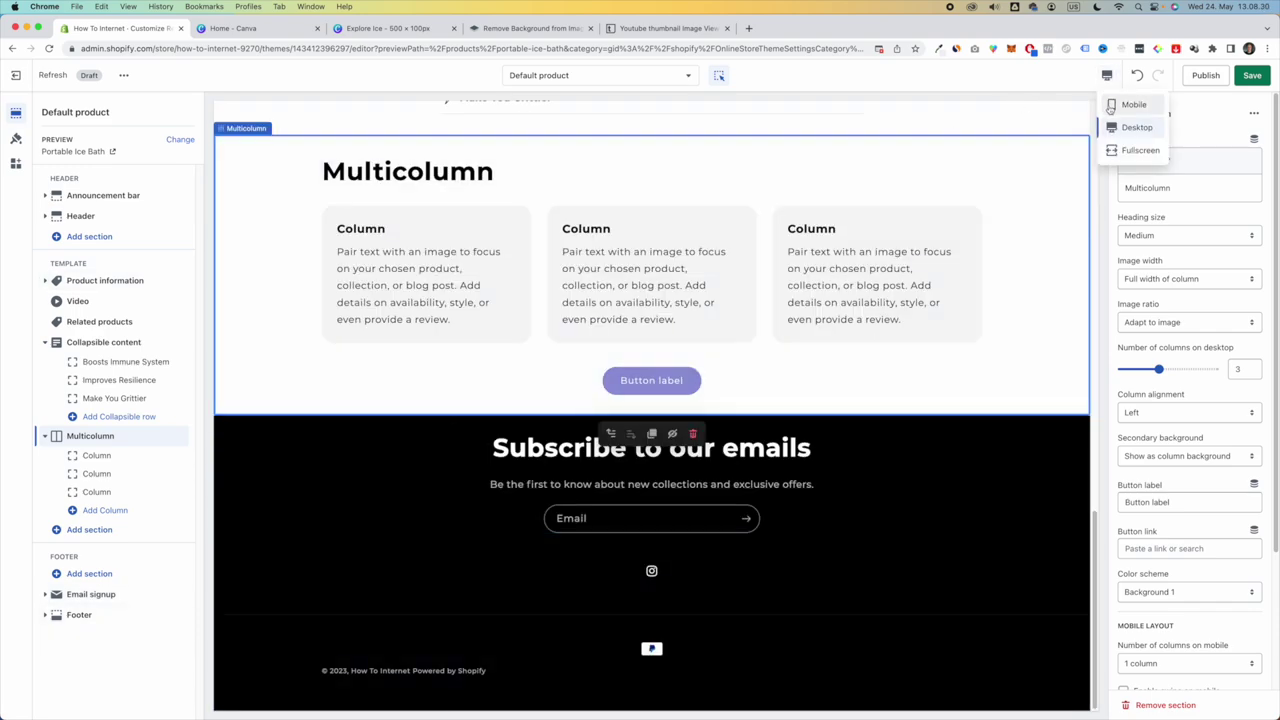
pyautogui.click(1125, 105)
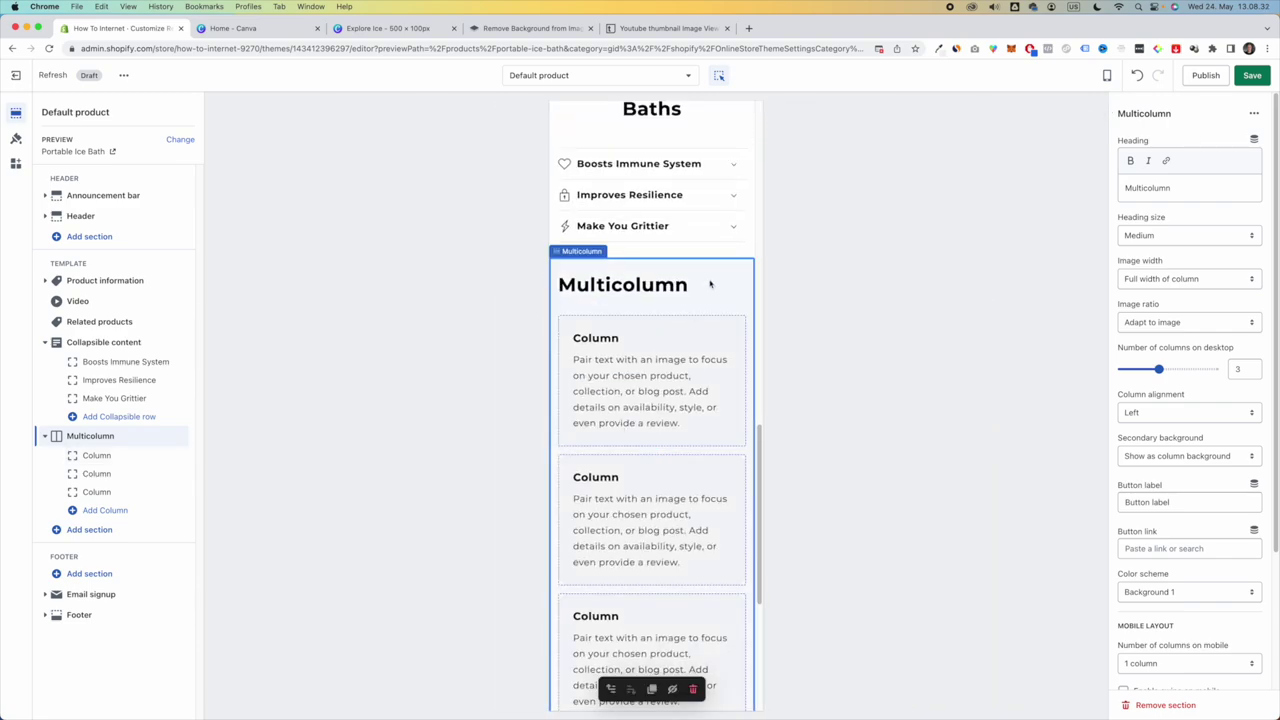
# - Set the first Multicolumn column's image to the 71J8sDnZdBL ice bath benefits graphic
pyautogui.click(665, 393)
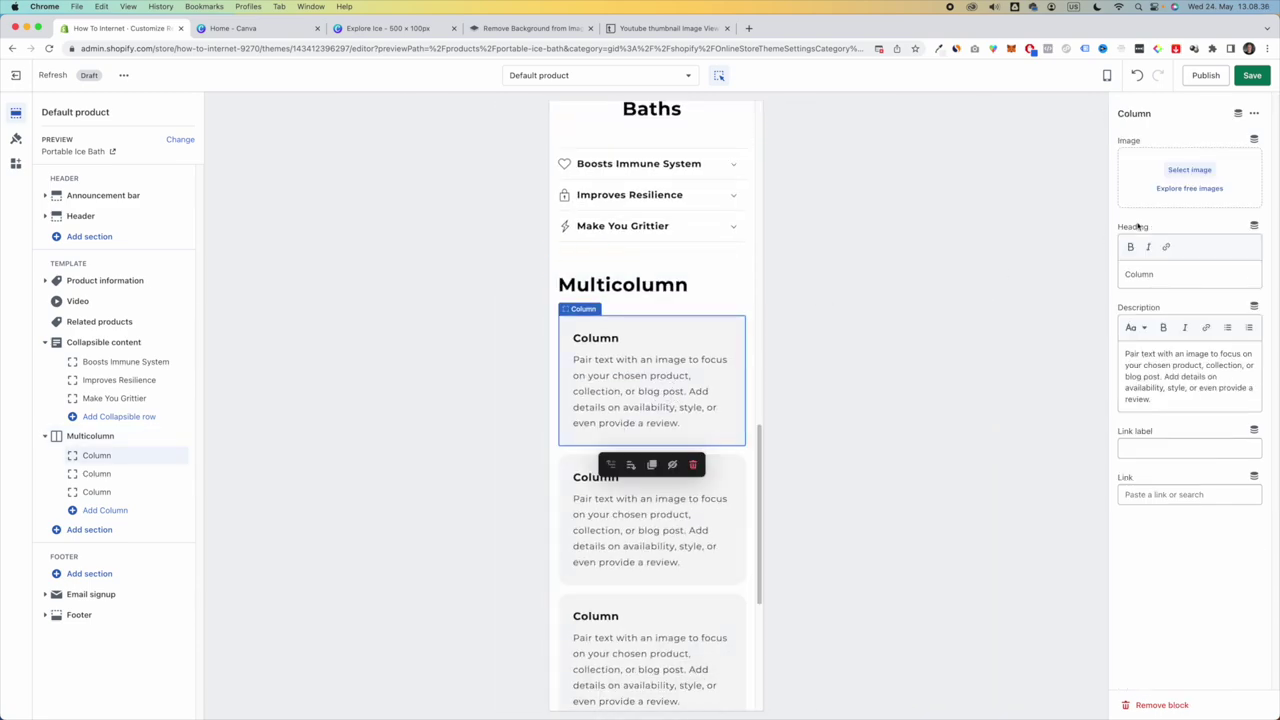
pyautogui.moveTo(1162, 183); pyautogui.dragTo(1164, 182)
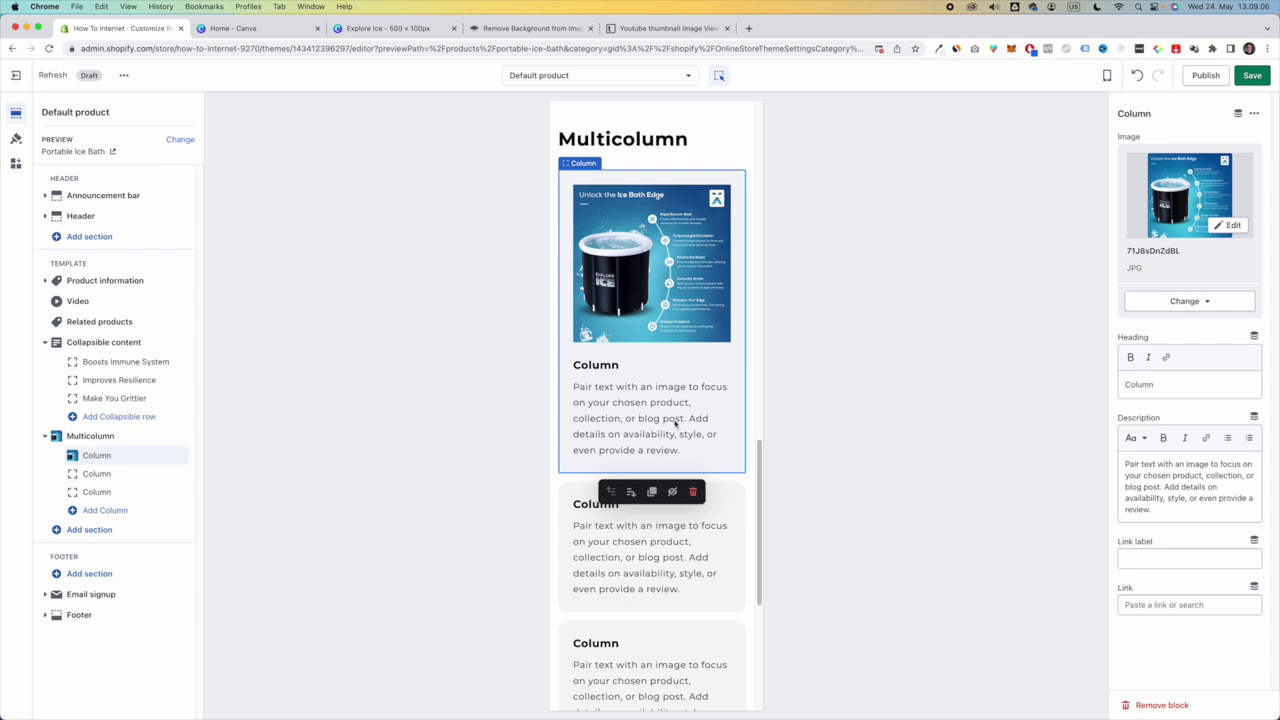
pyautogui.click(1168, 384)
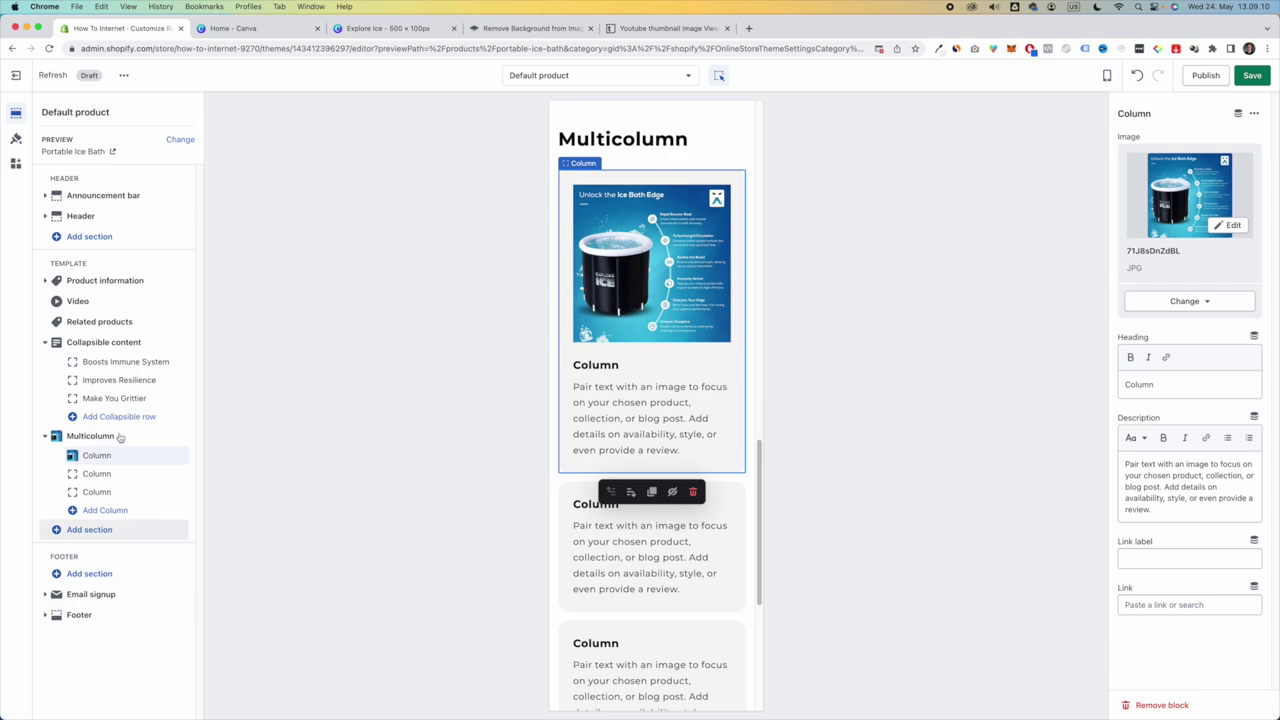
# - Add an Image with text section below the Multicolumn section and hide the Multicolumn section
pyautogui.click(90, 530)
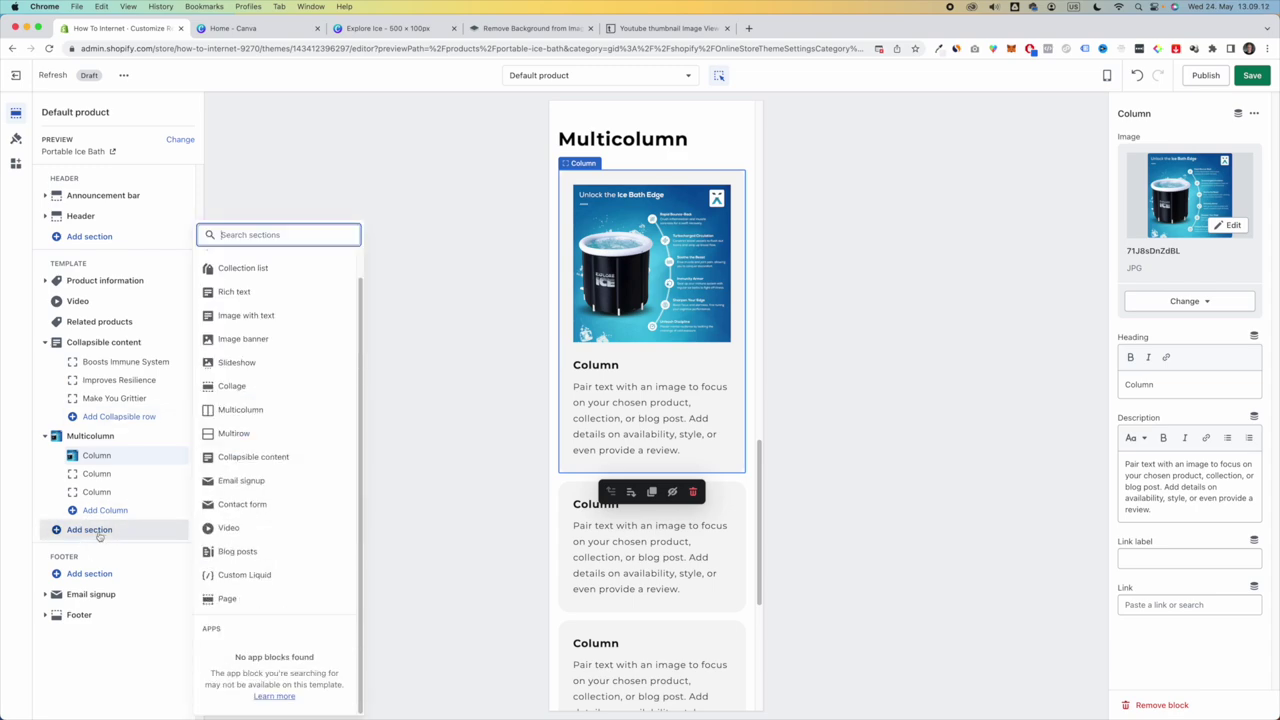
pyautogui.click(257, 315)
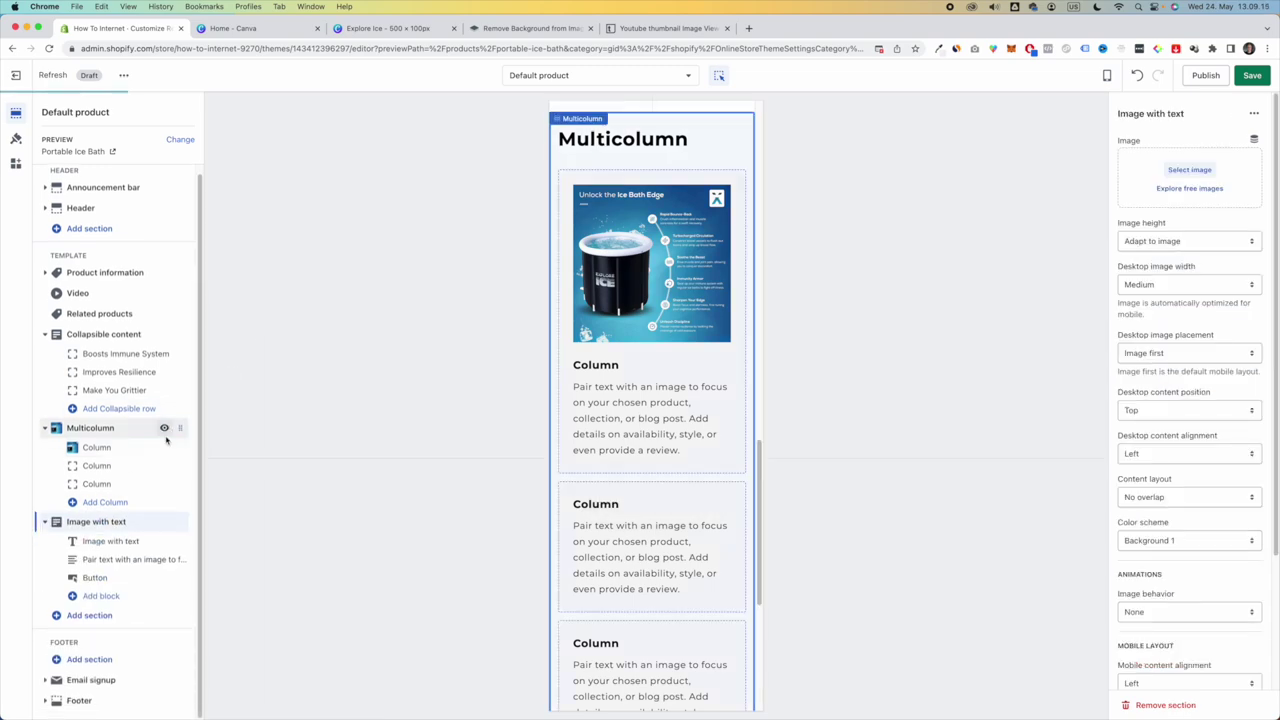
pyautogui.click(164, 427)
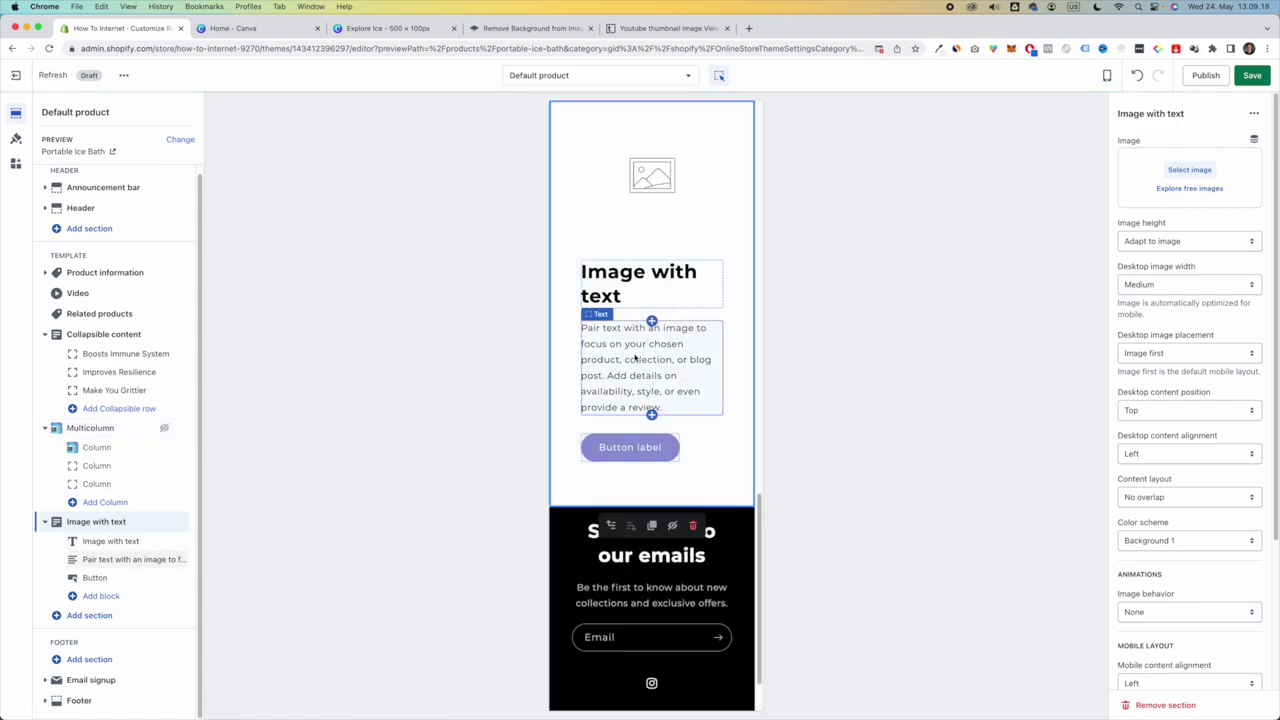
# - Use the 71J8sDnZdBL ice bath benefits graphic from the store library as the Image with text section's image
pyautogui.click(1189, 170)
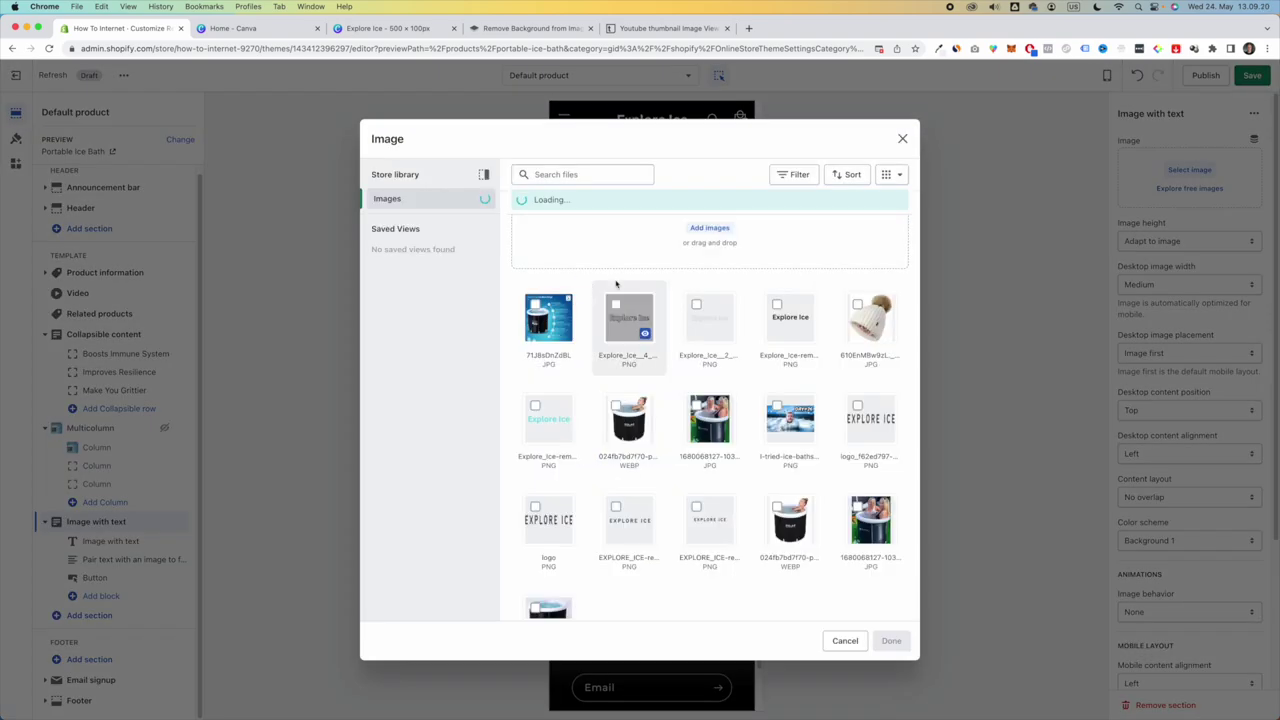
pyautogui.click(549, 318)
pyautogui.click(891, 641)
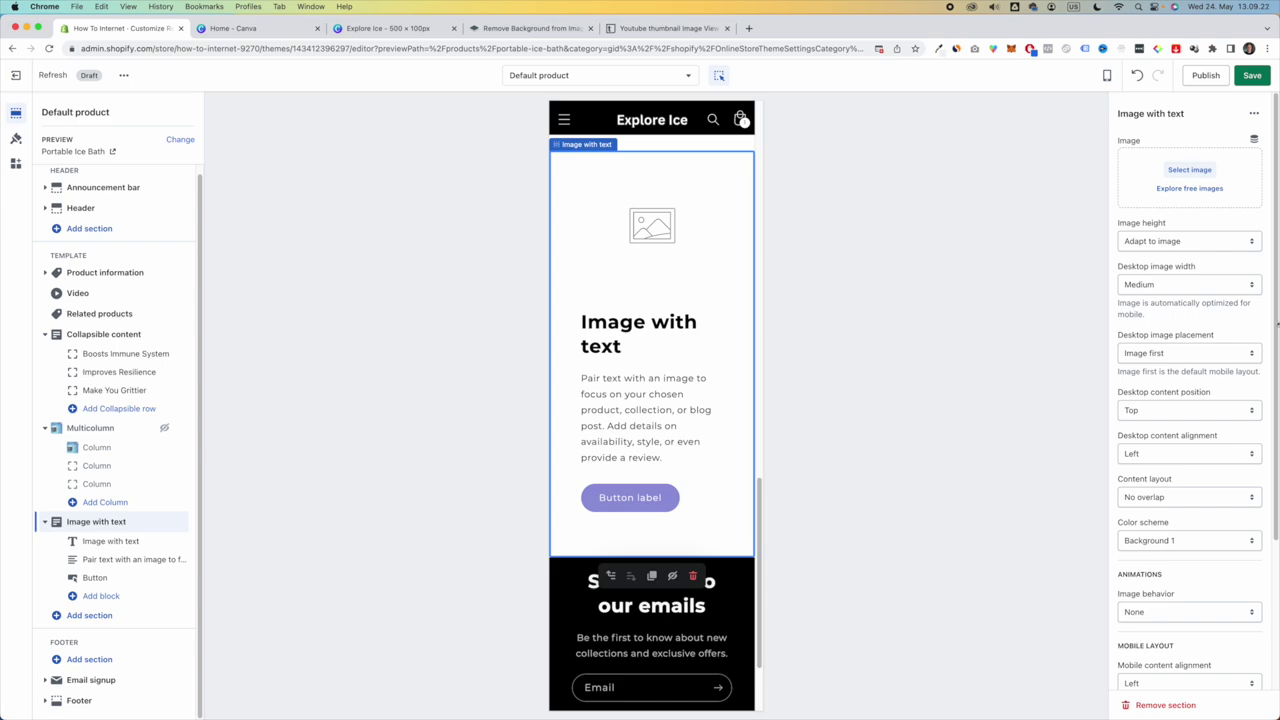
# - Set the Image with text section's heading to "Explore The Power of Ice"
pyautogui.click(650, 395)
pyautogui.click(1181, 187)
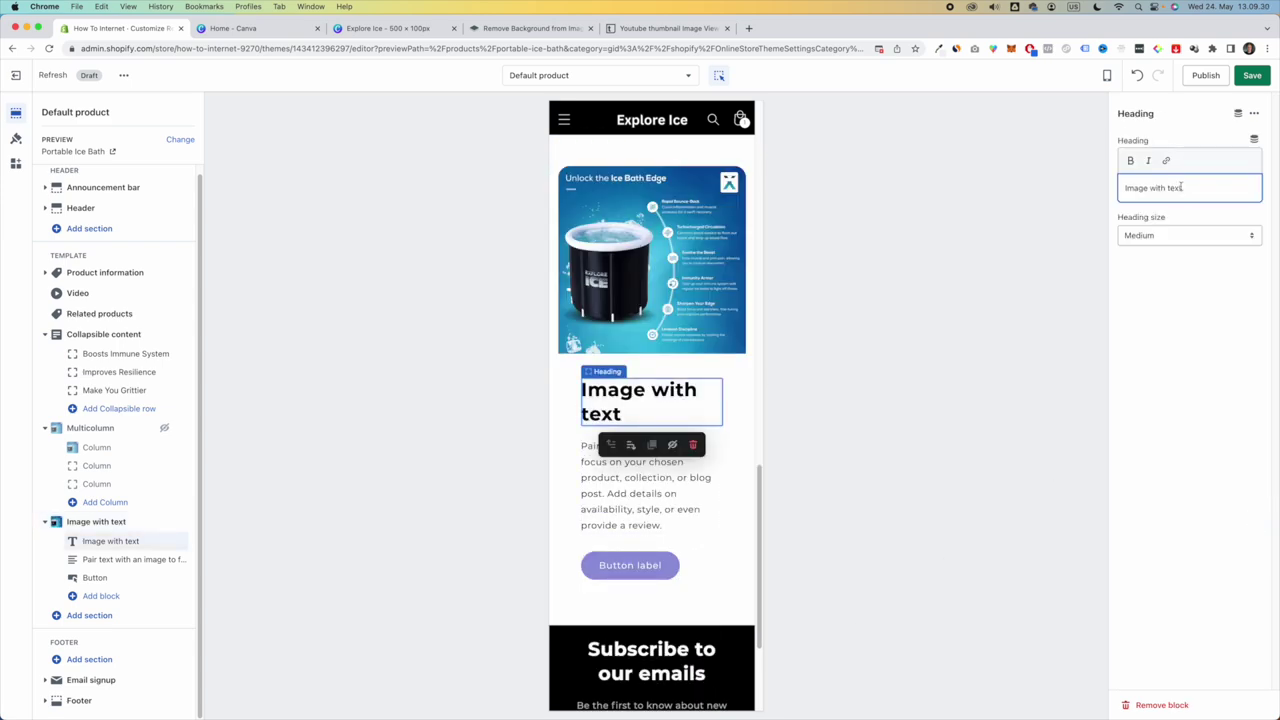
pyautogui.press('super+a')
pyautogui.write('Explore The ')
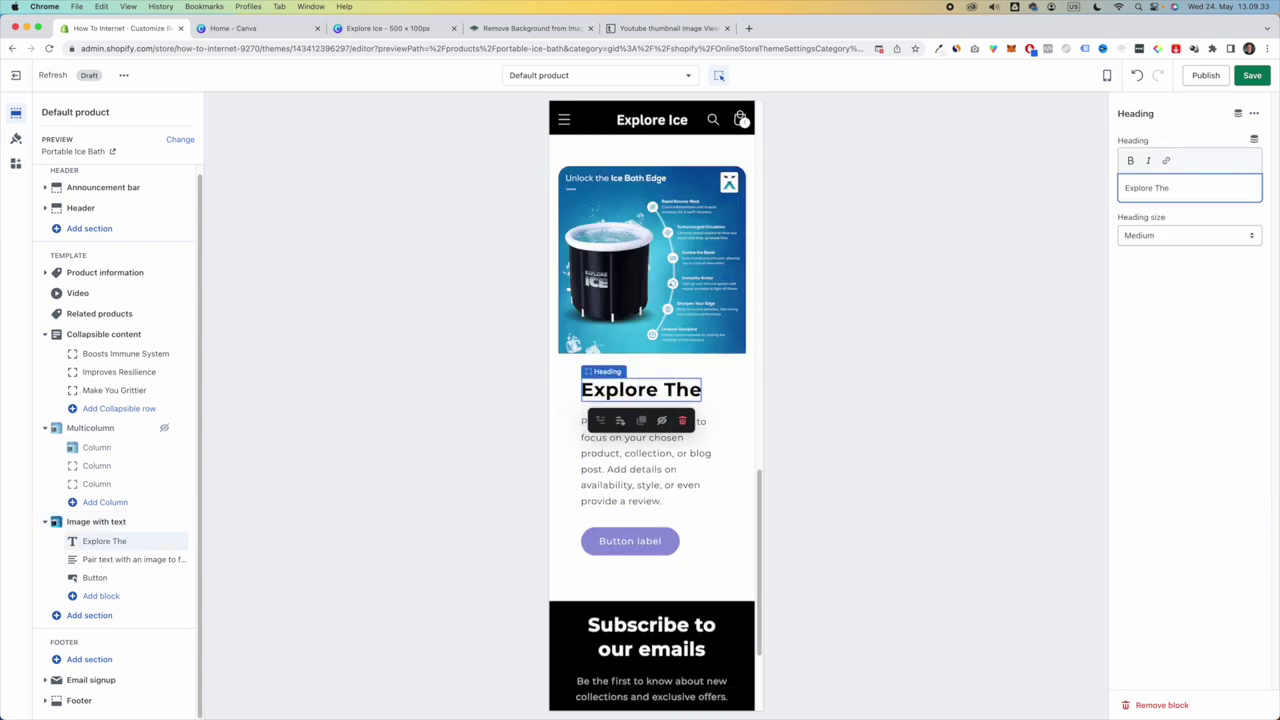
pyautogui.write('Power of I')
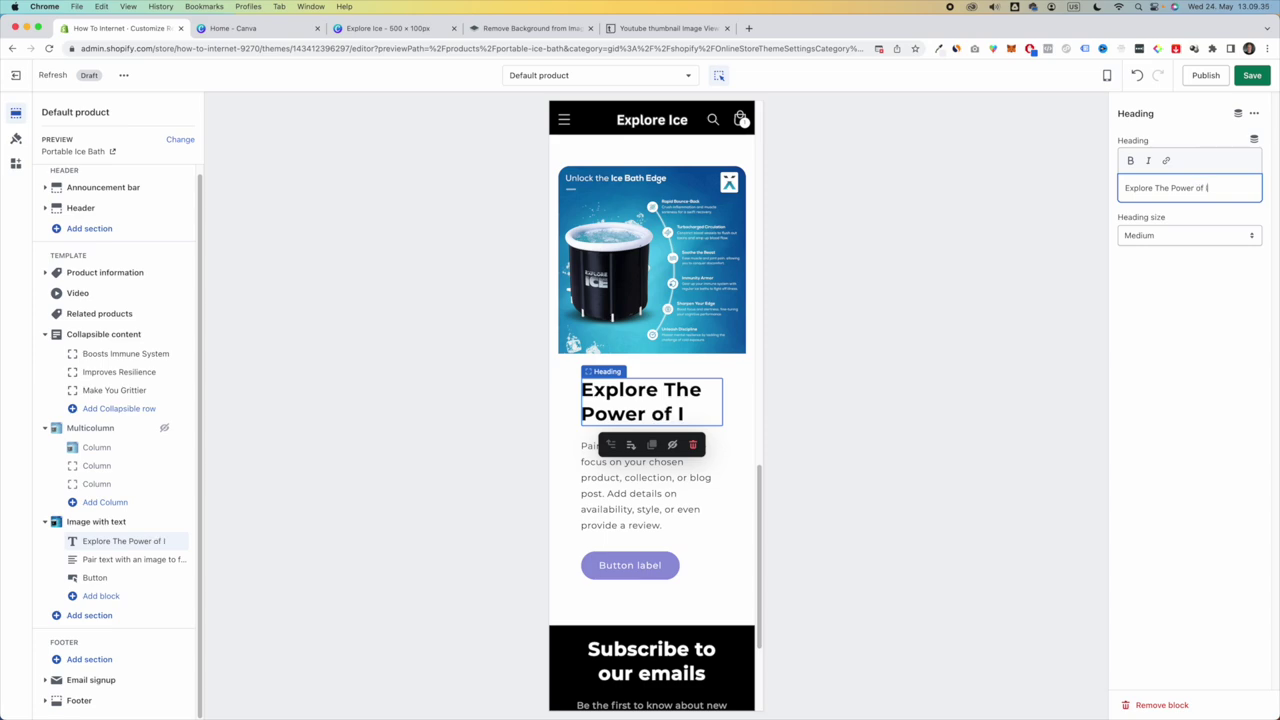
pyautogui.write('ce')
# - Review the product page preview and the list of section types that can be added to the template
pyautogui.click(640, 531)
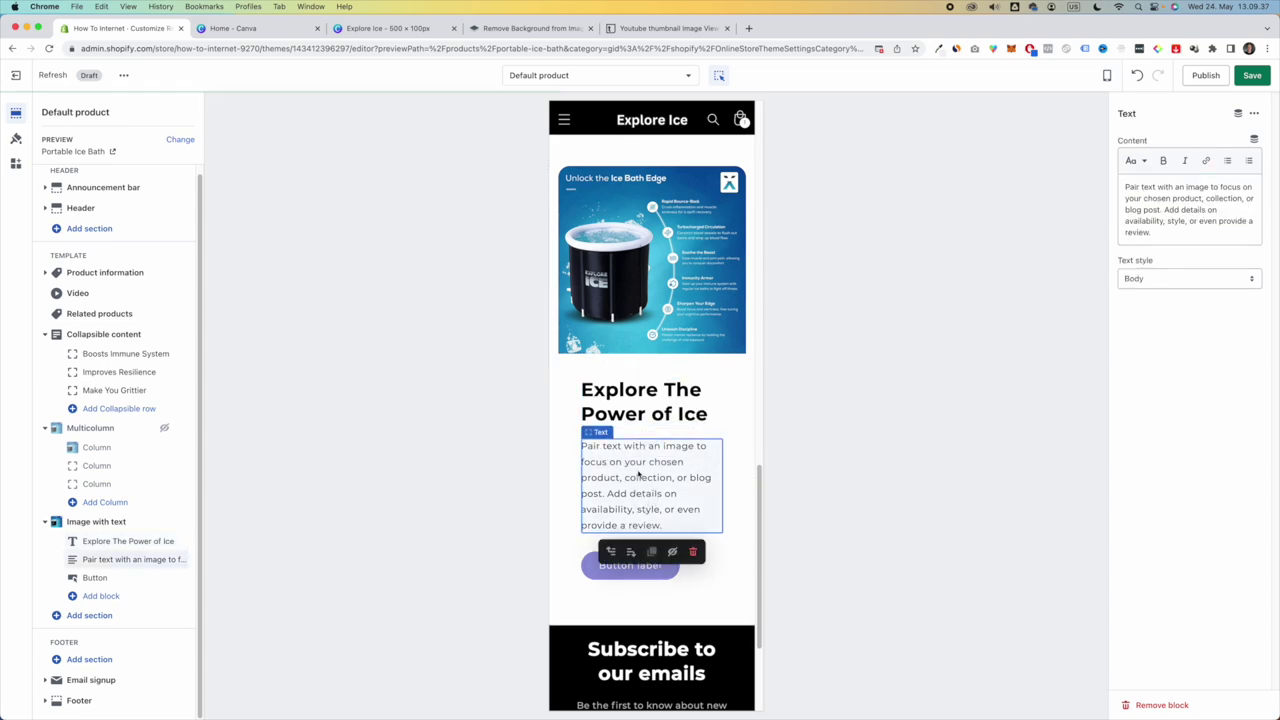
pyautogui.scroll(10, 702, 403)
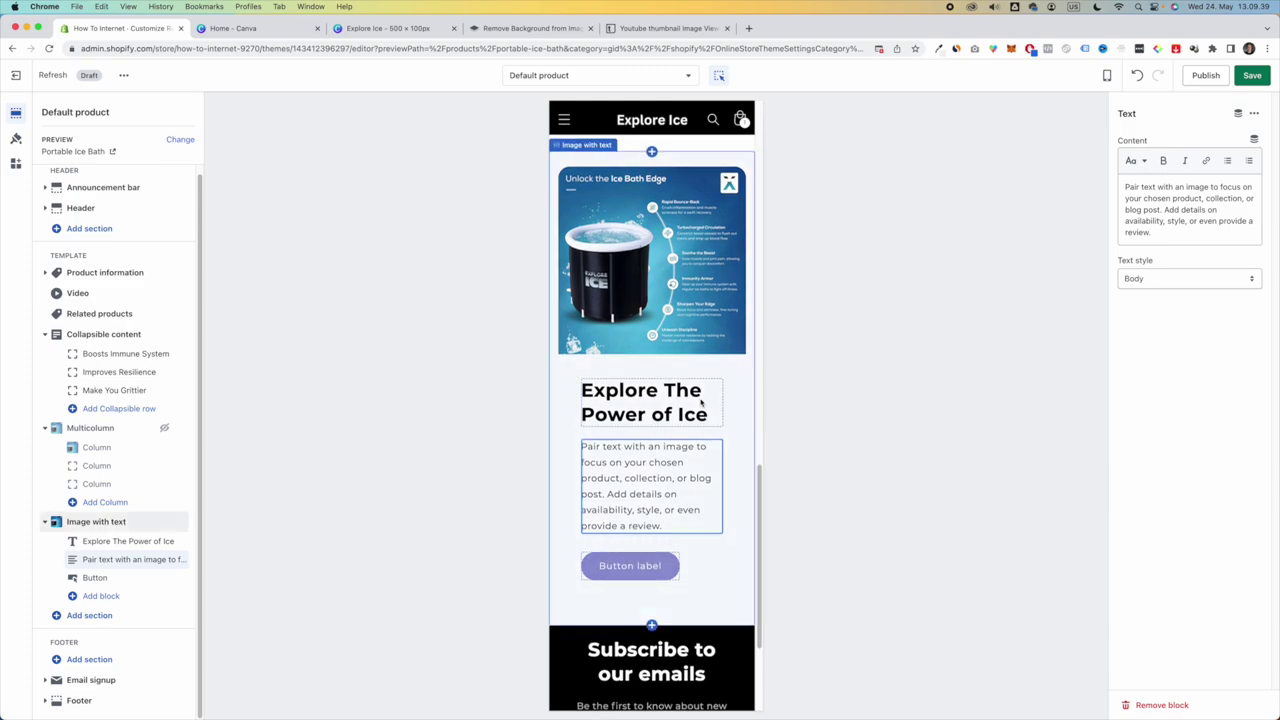
pyautogui.scroll(2, 702, 403)
pyautogui.scroll(-12, 705, 400)
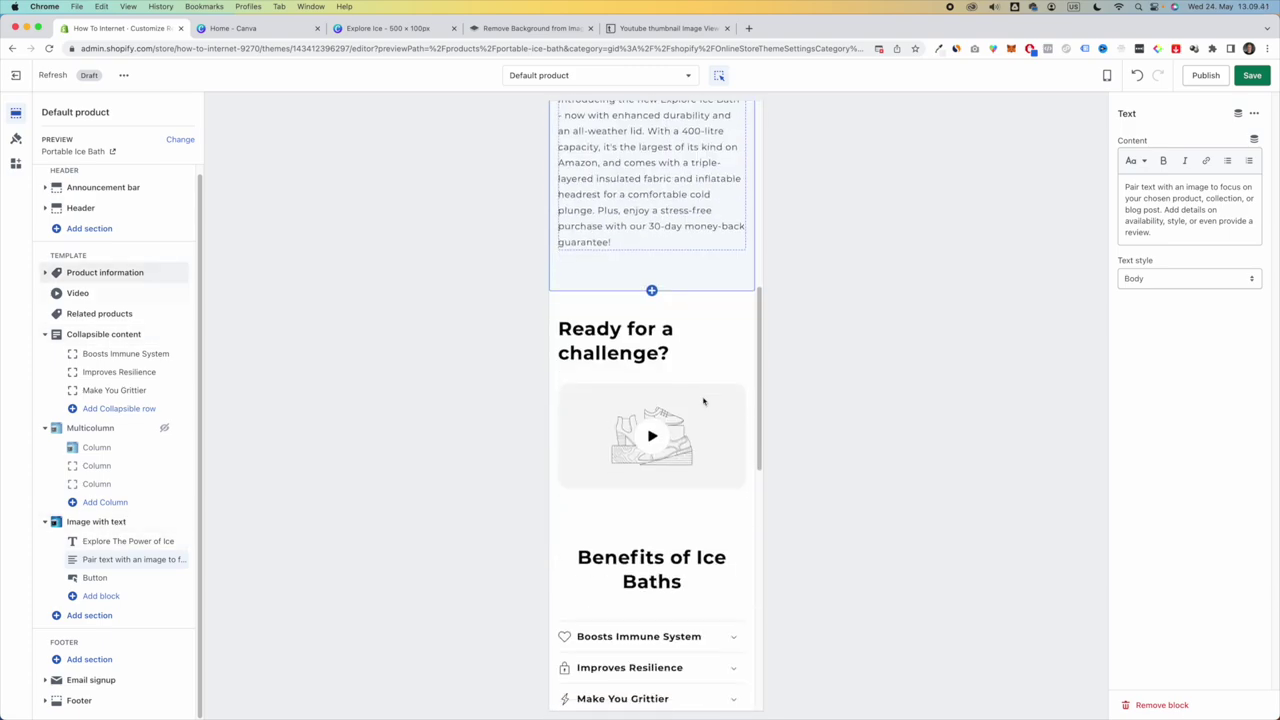
pyautogui.click(116, 620)
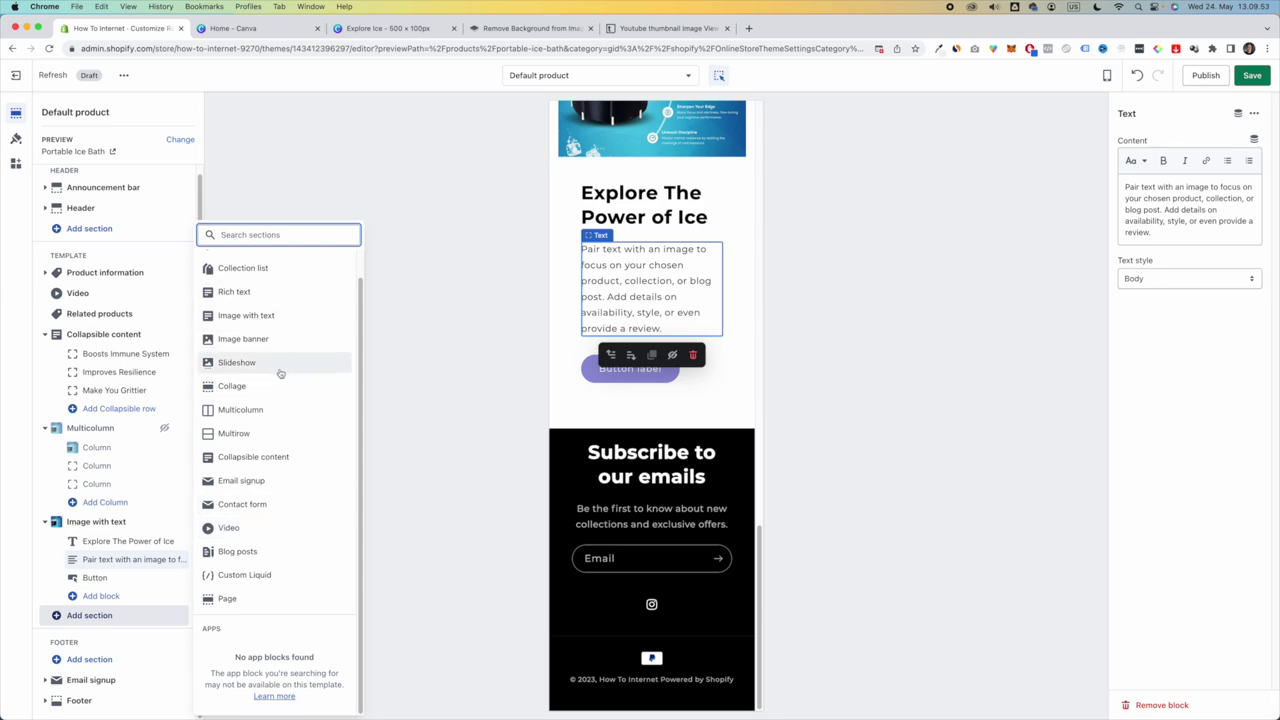
pyautogui.scroll(2, 289, 370)
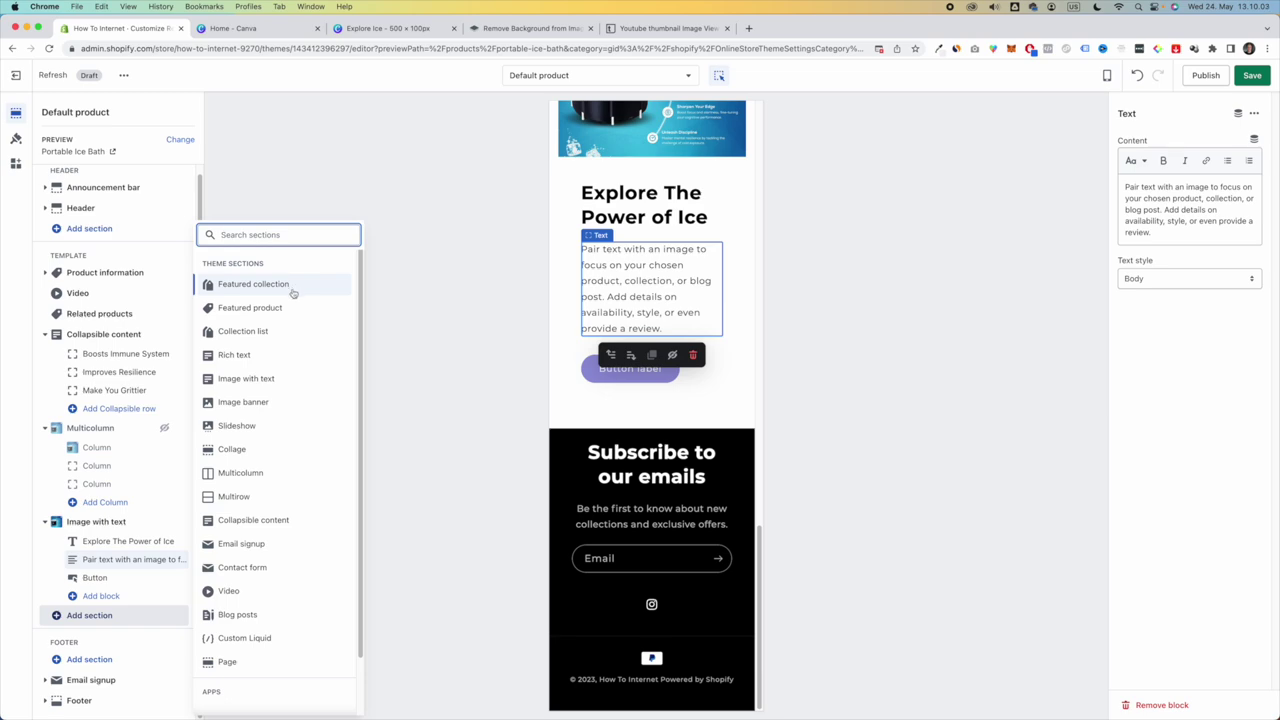
pyautogui.click(766, 486)
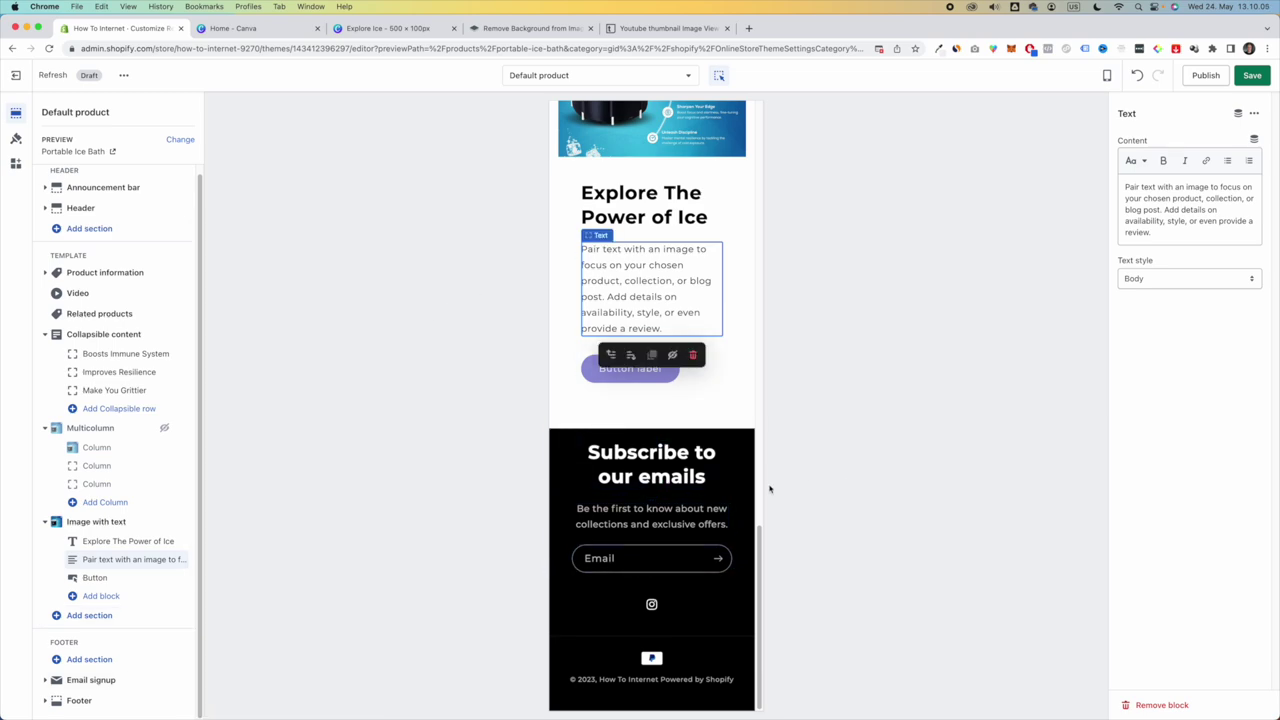
# - Return to the start of the product page preview and save the theme changes
pyautogui.scroll(15, 657, 408)
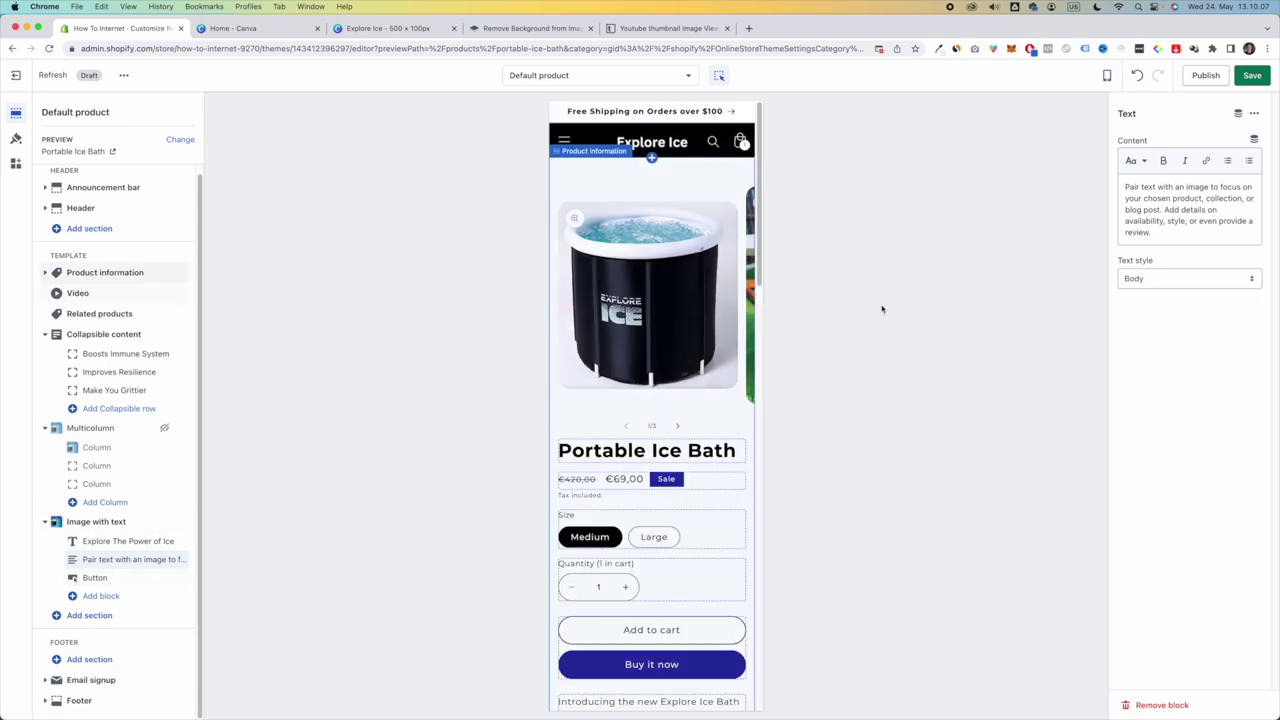
pyautogui.click(1256, 77)
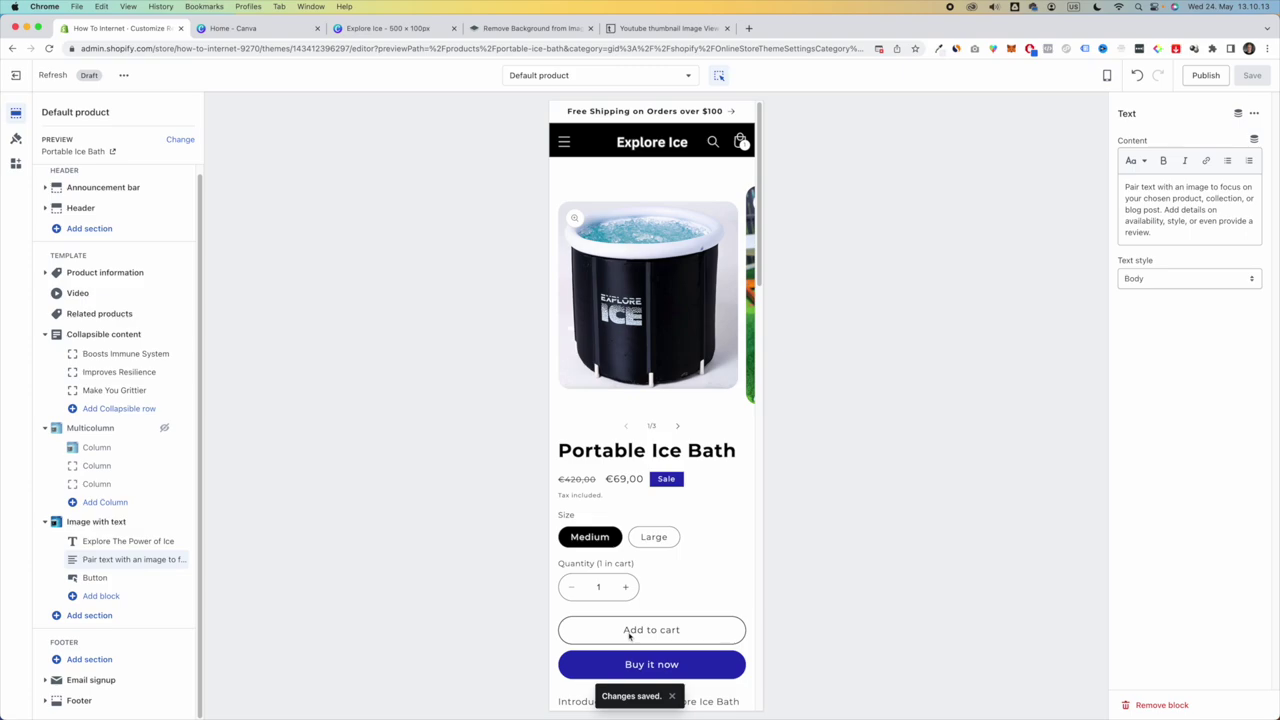
# - Browse through the Portable Ice Bath gallery images in the preview and return to the first image
pyautogui.scroll(-4, 651, 240)
pyautogui.scroll(4, 620, 638)
pyautogui.click(635, 563)
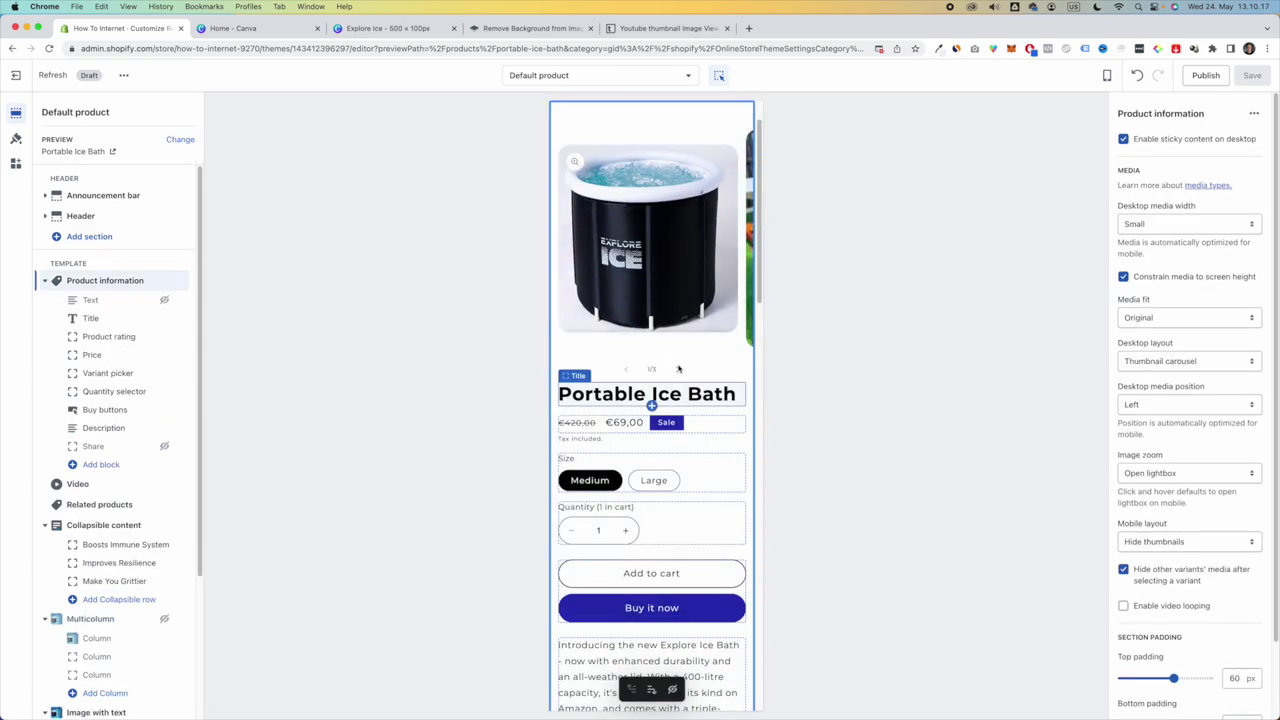
pyautogui.click(678, 371)
pyautogui.click(678, 371)
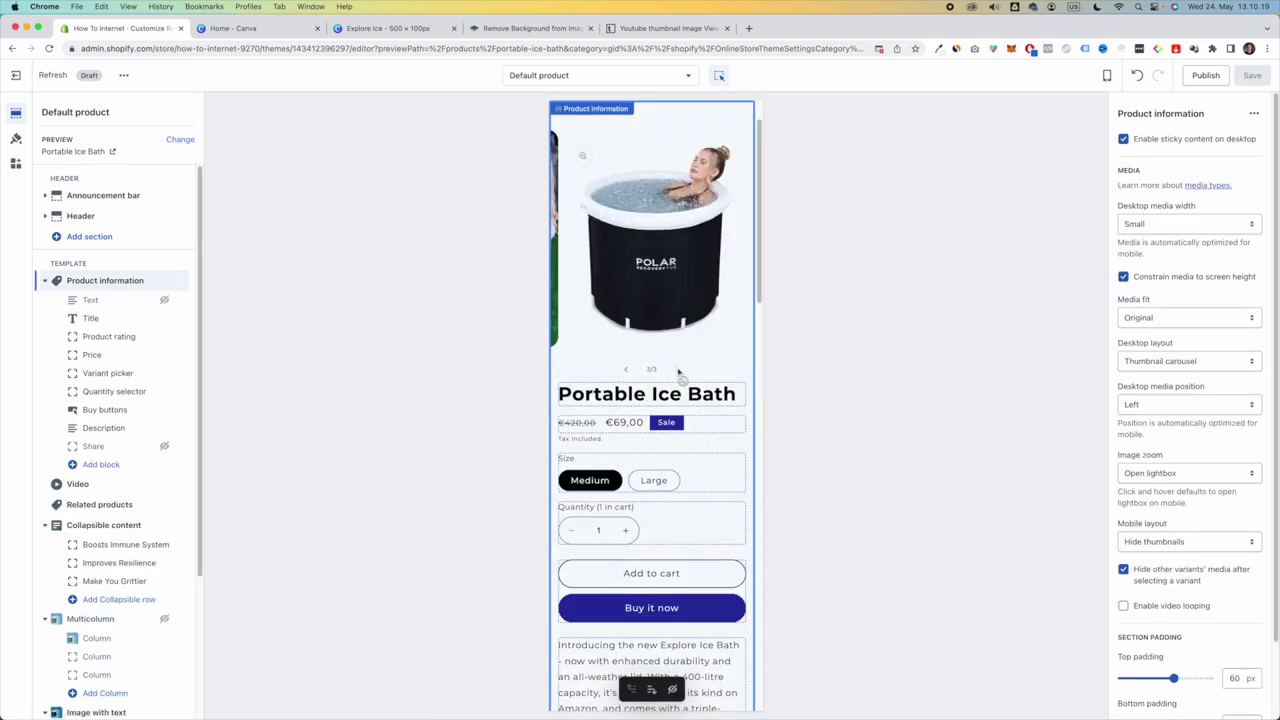
pyautogui.click(626, 369)
pyautogui.click(626, 369)
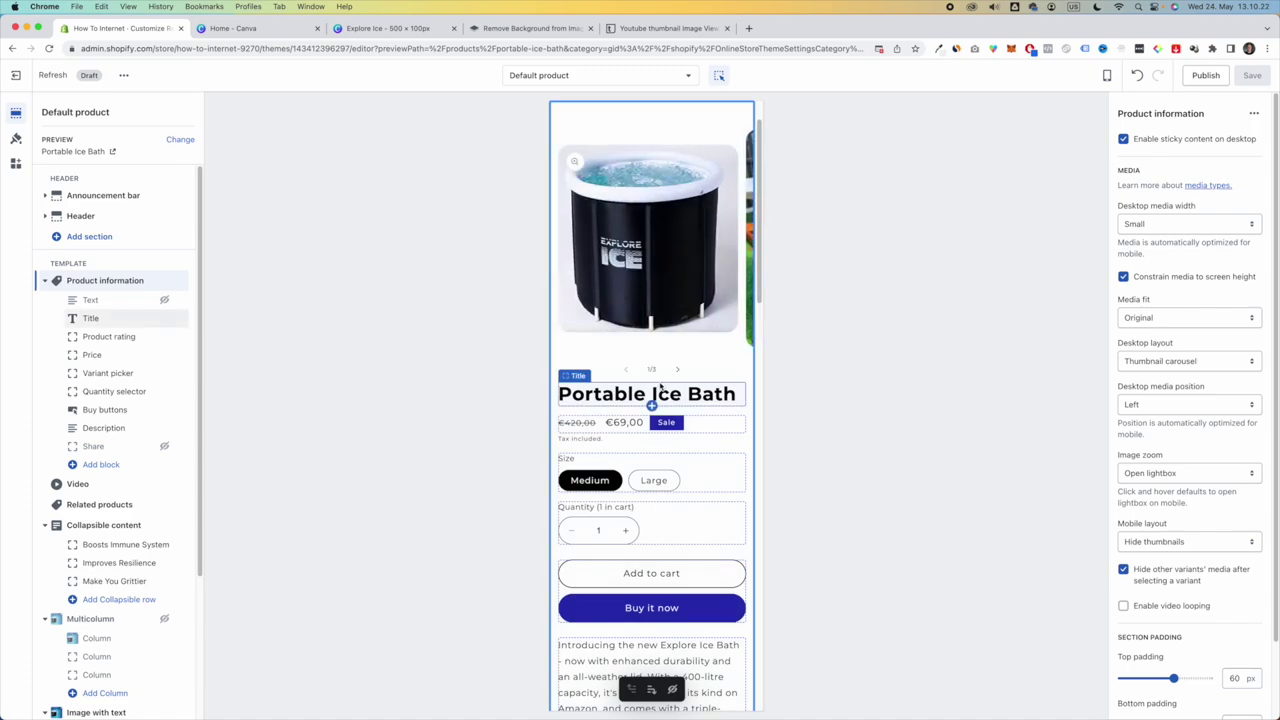
# - Check the rest of the product page preview, starting the embedded video and expanding the Boosts Immune System row
pyautogui.scroll(-1, 675, 475)
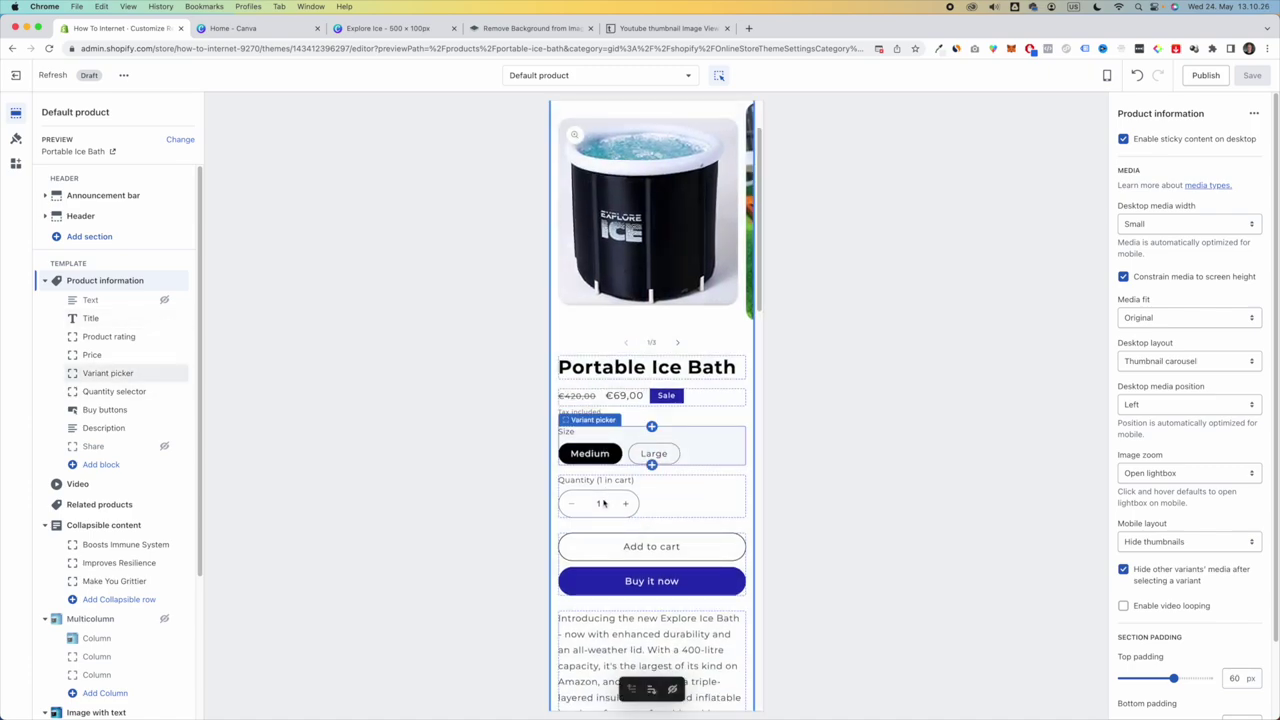
pyautogui.scroll(-5, 660, 510)
pyautogui.scroll(-7, 728, 368)
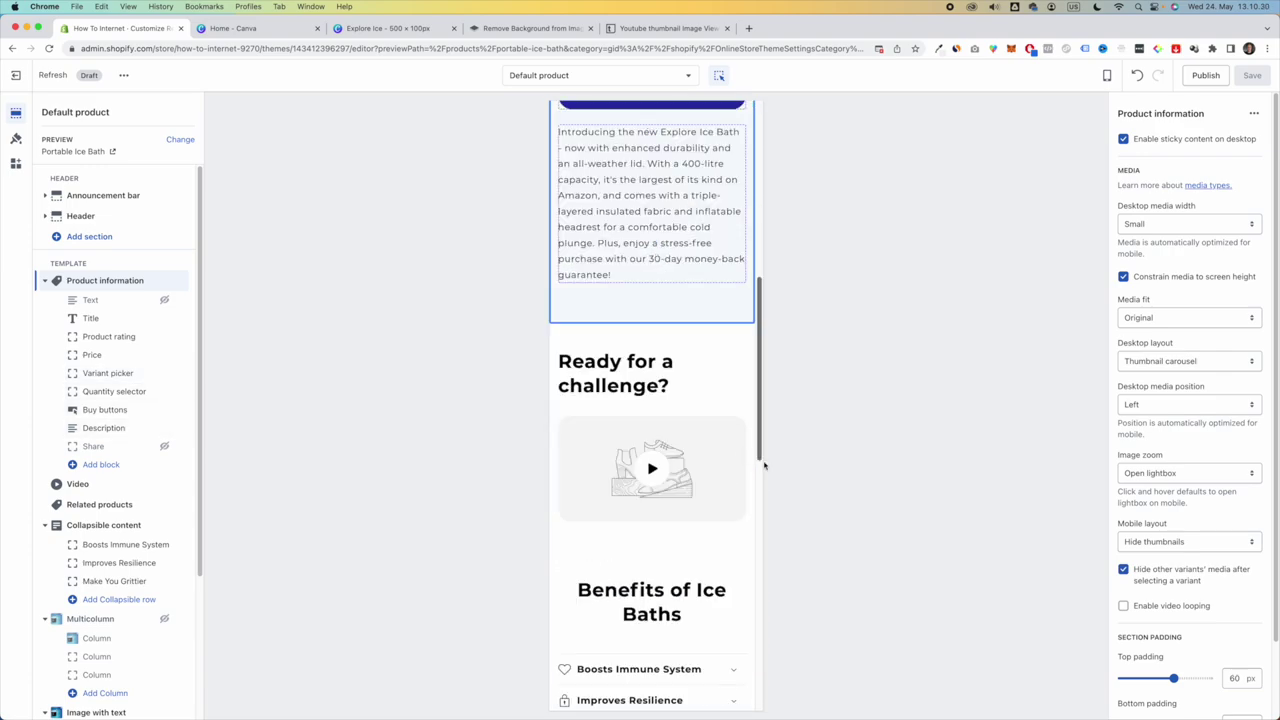
pyautogui.click(711, 449)
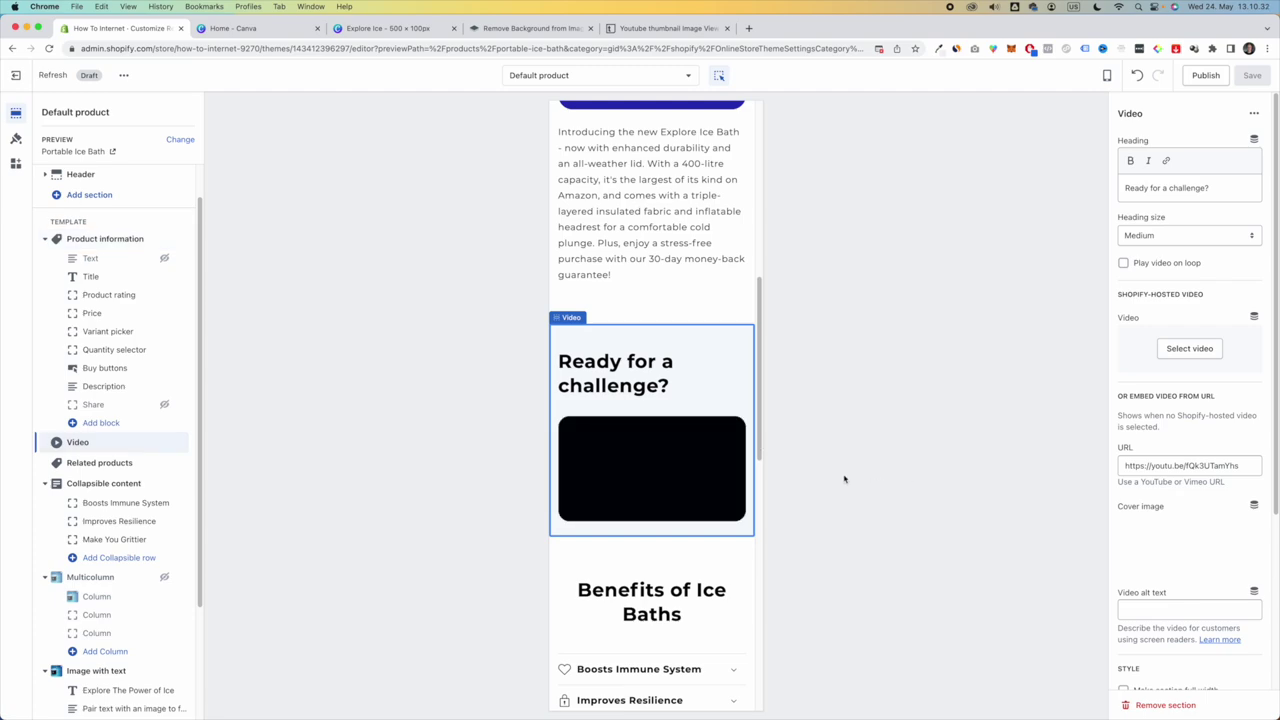
pyautogui.scroll(-4, 726, 502)
pyautogui.scroll(-1, 726, 502)
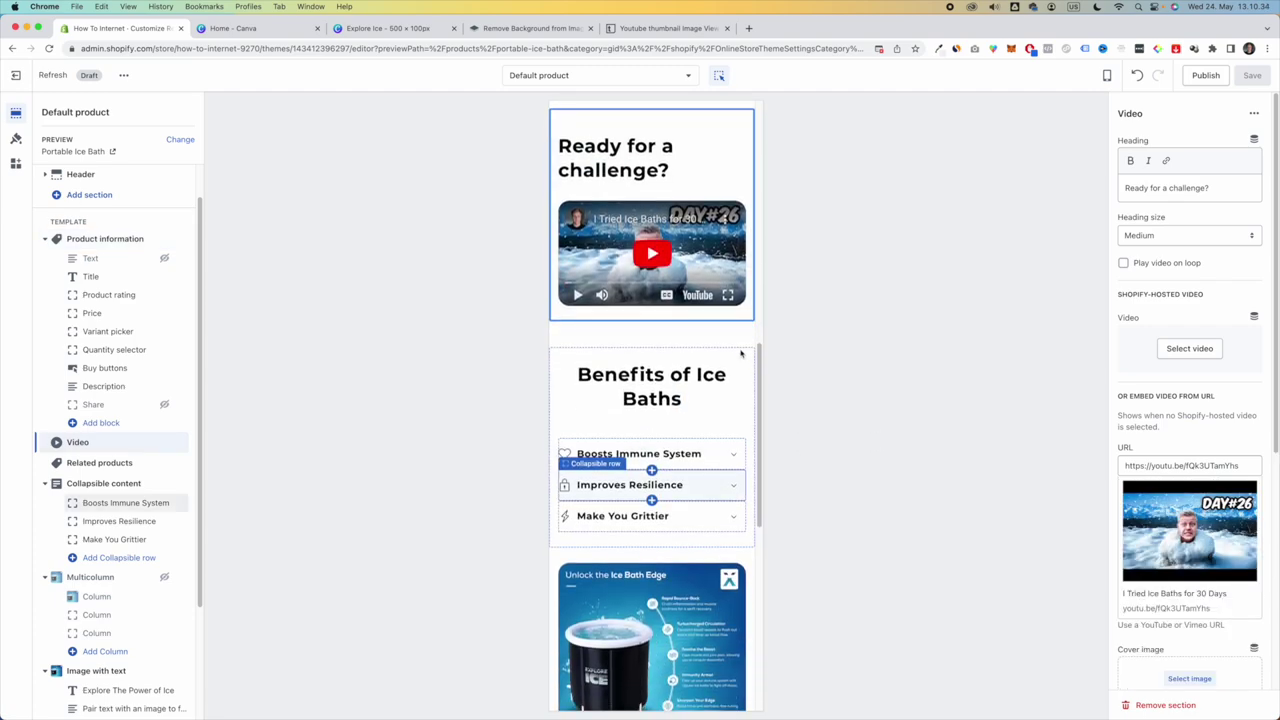
pyautogui.click(734, 452)
pyautogui.scroll(-10, 738, 456)
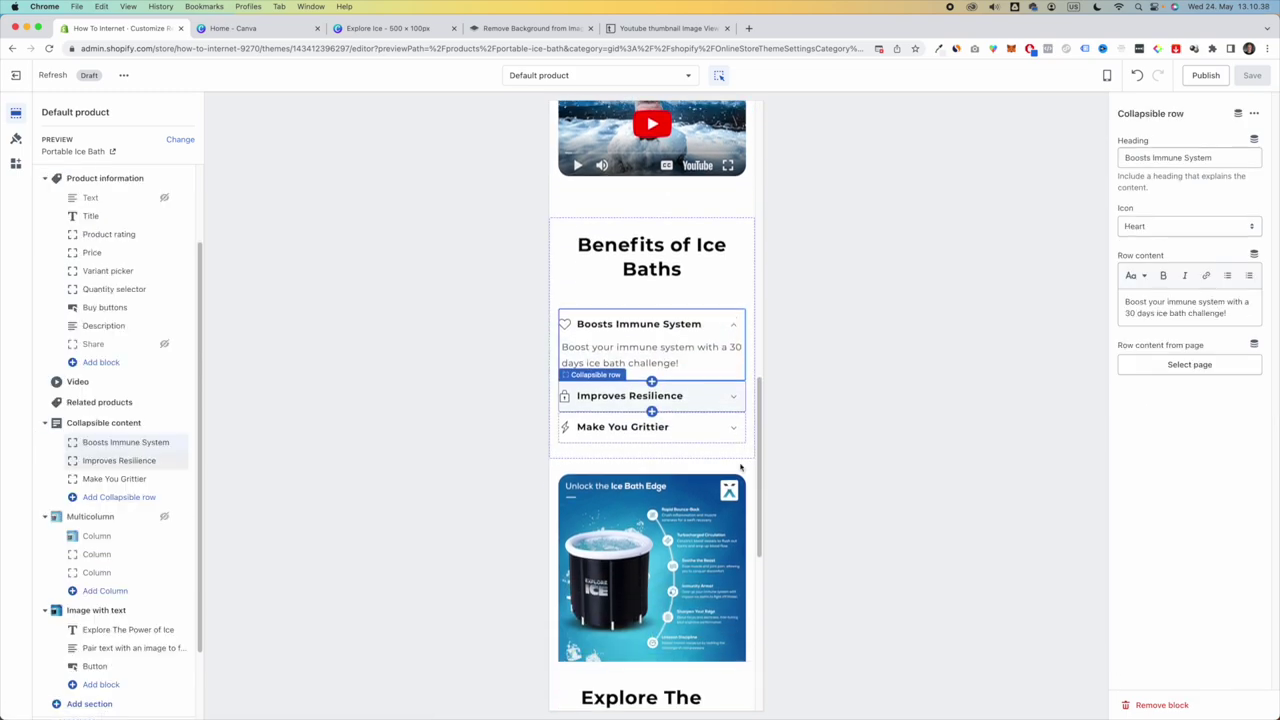
pyautogui.scroll(-2, 683, 541)
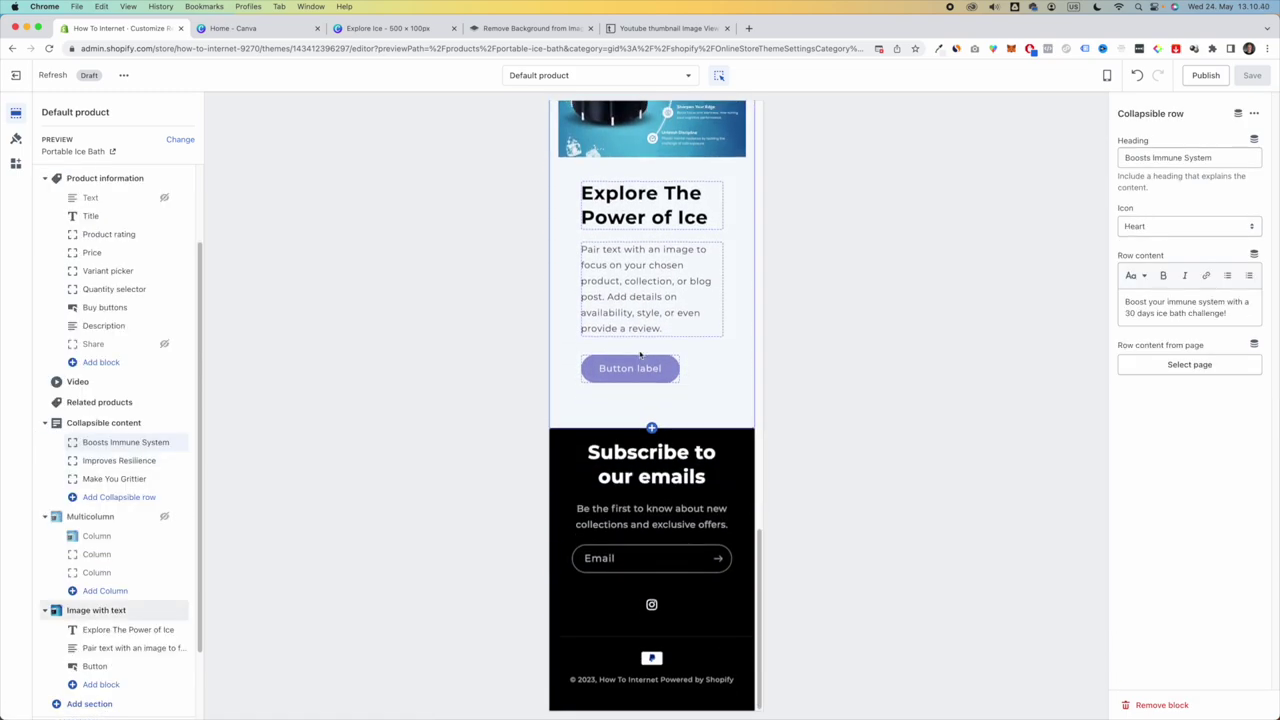
# - Link the Image with text section's button to the Portable Ice Bath product
pyautogui.click(655, 370)
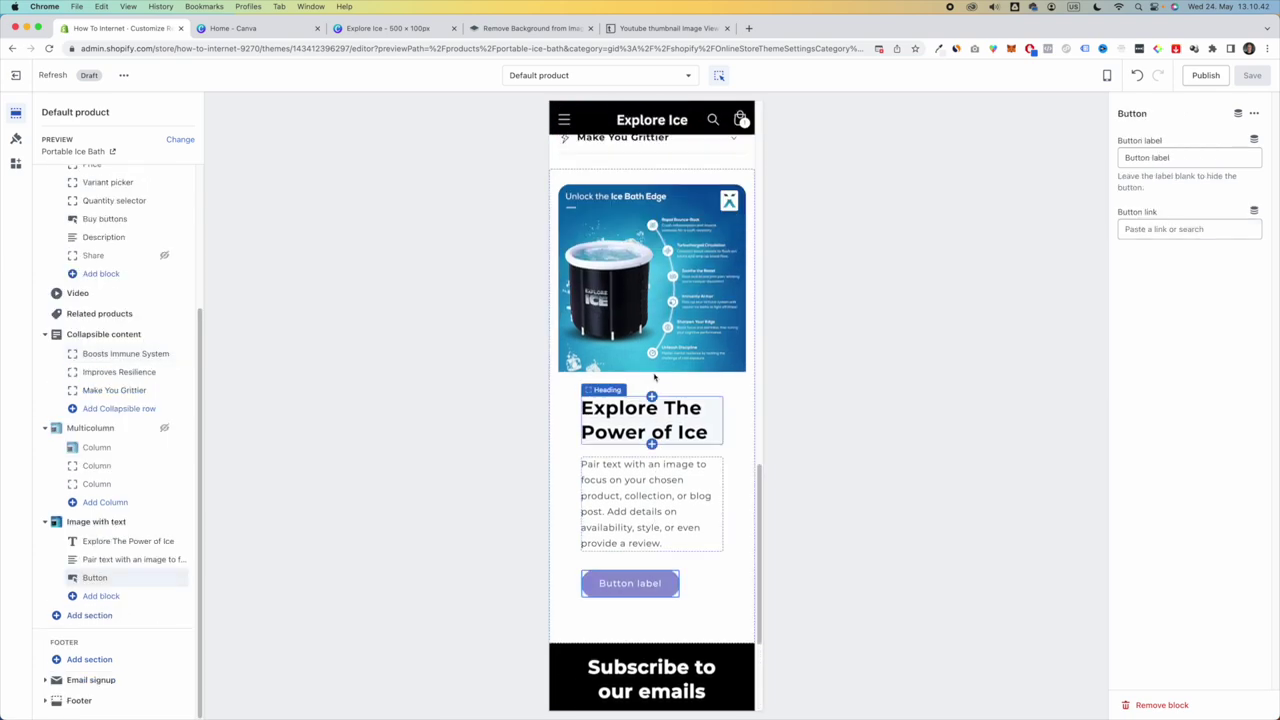
pyautogui.click(1189, 229)
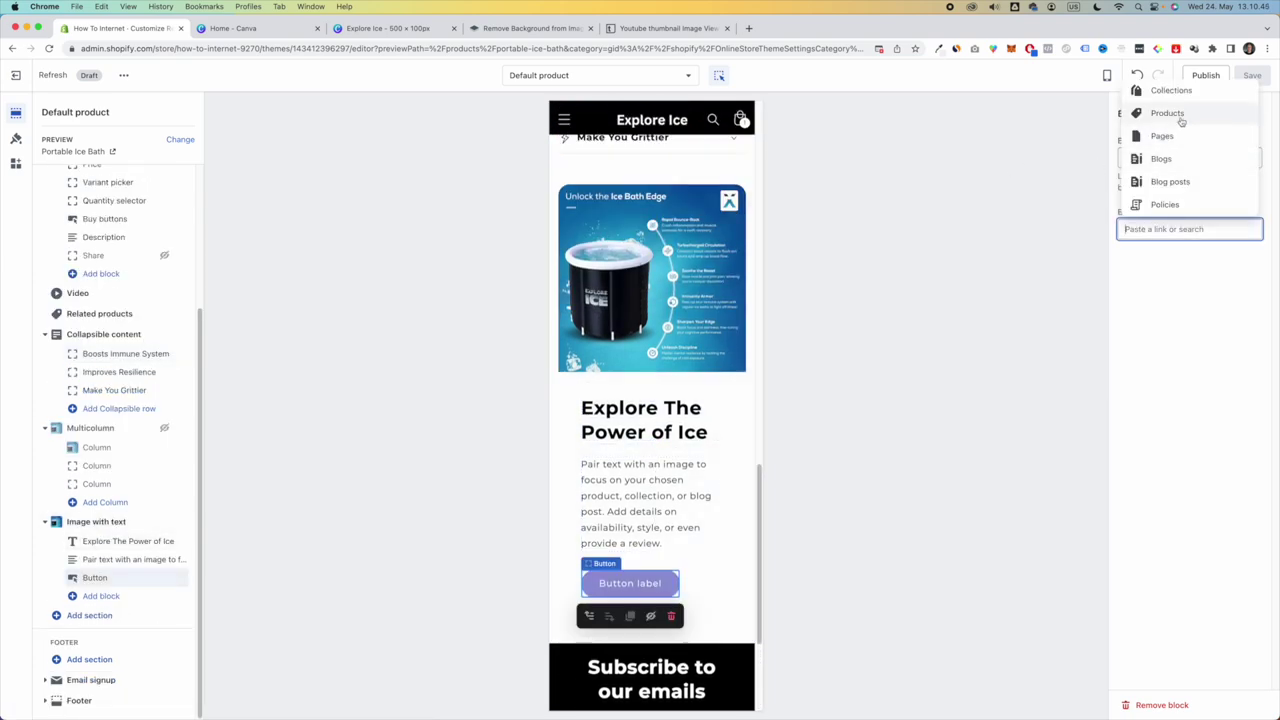
pyautogui.click(1181, 116)
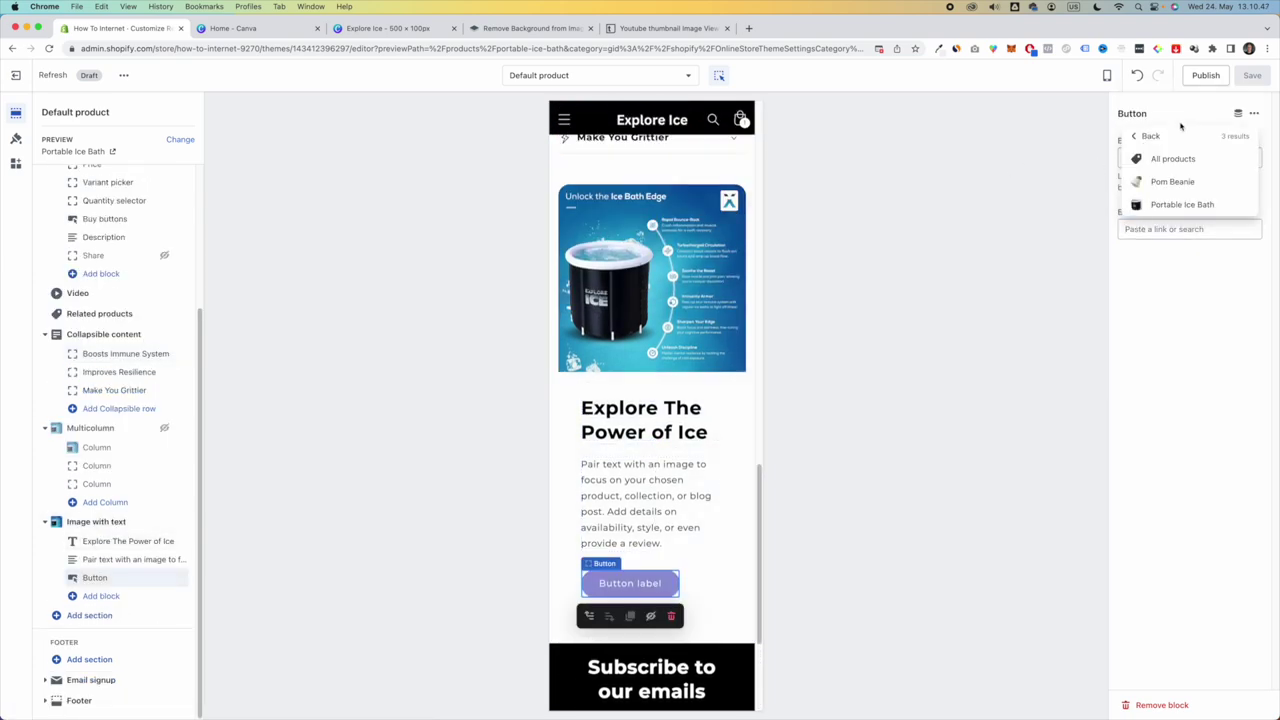
pyautogui.click(1185, 205)
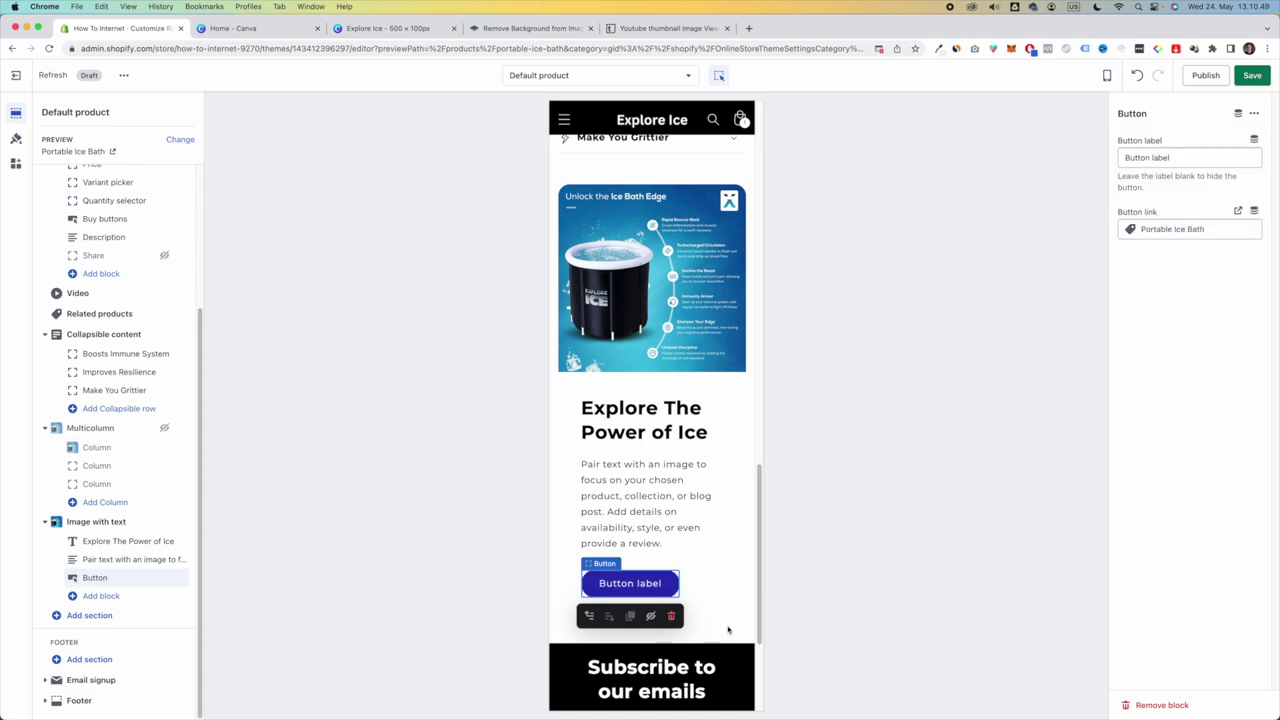
# - Remove the button block from the Image with text section and save the theme
pyautogui.click(674, 618)
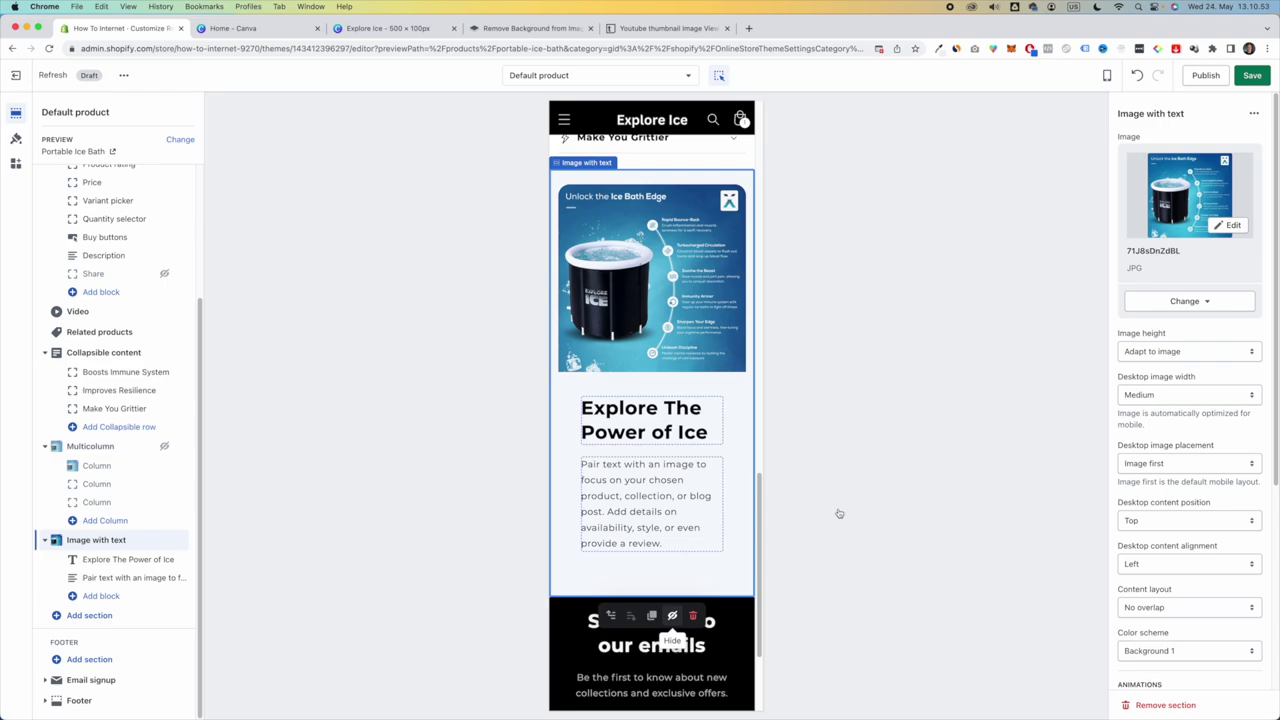
pyautogui.press('super+s')
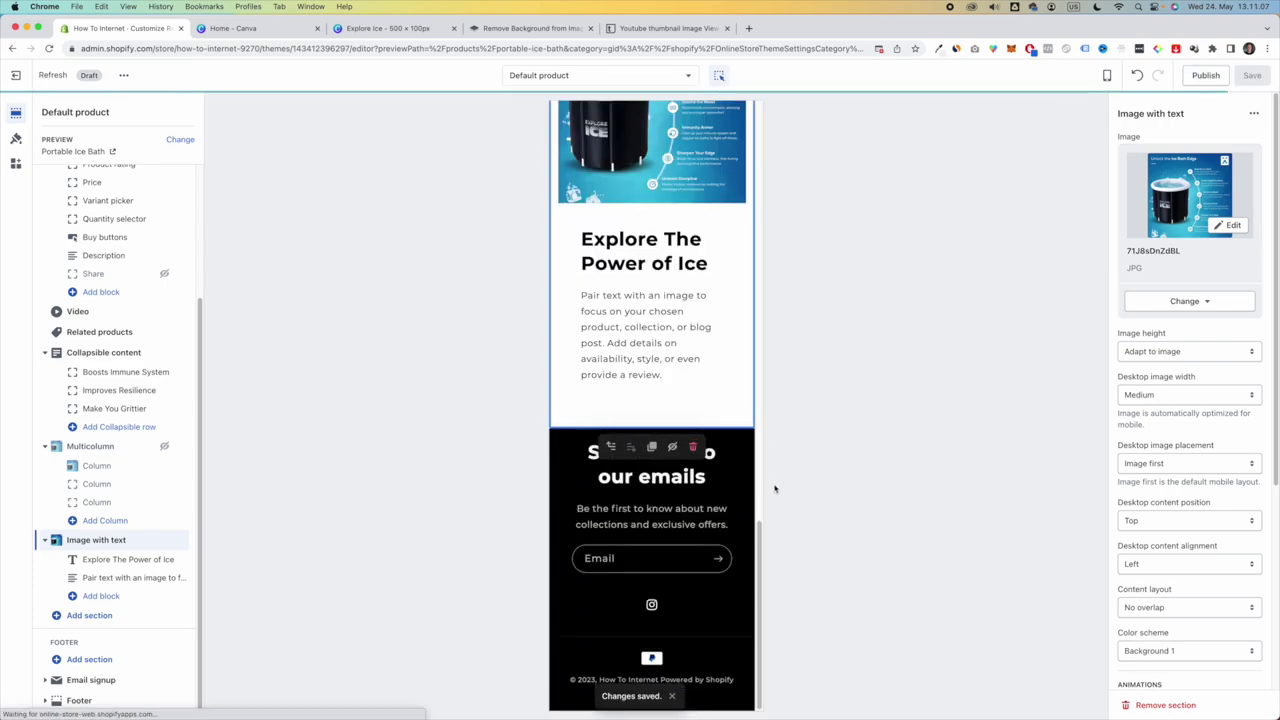
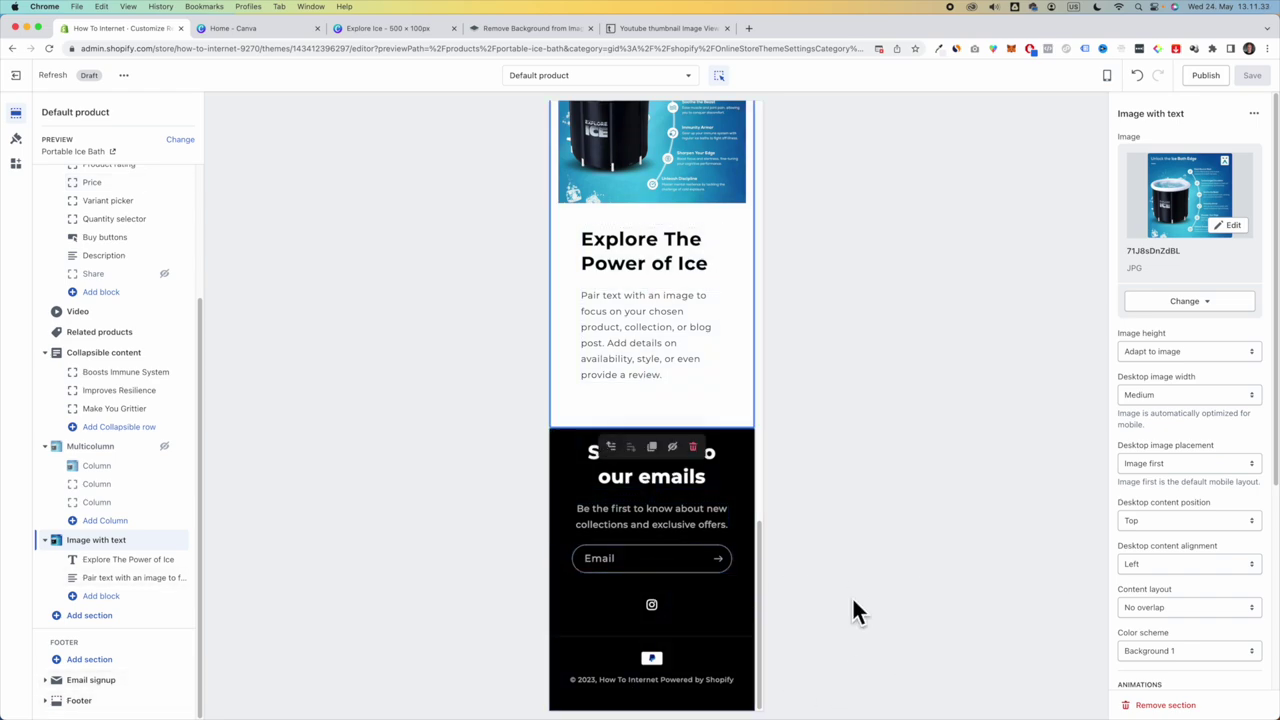
# - Leave the theme editor and open the store's policies settings
pyautogui.click(17, 78)
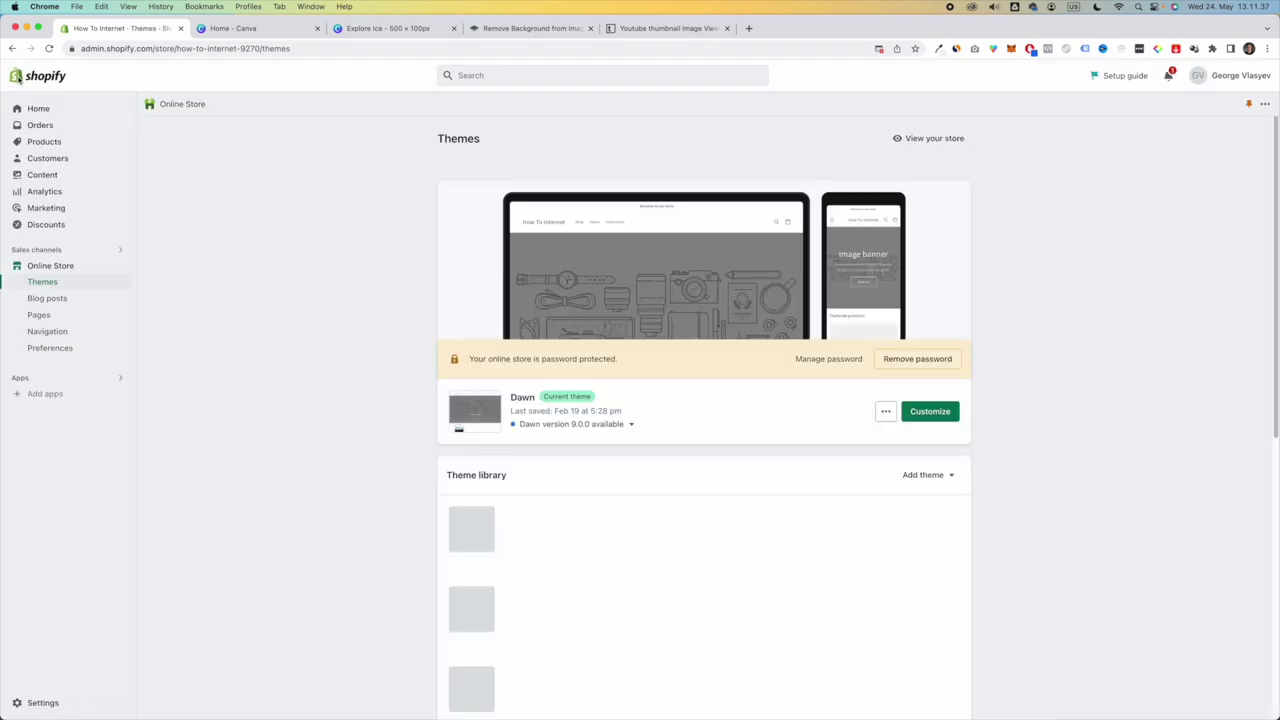
pyautogui.click(42, 703)
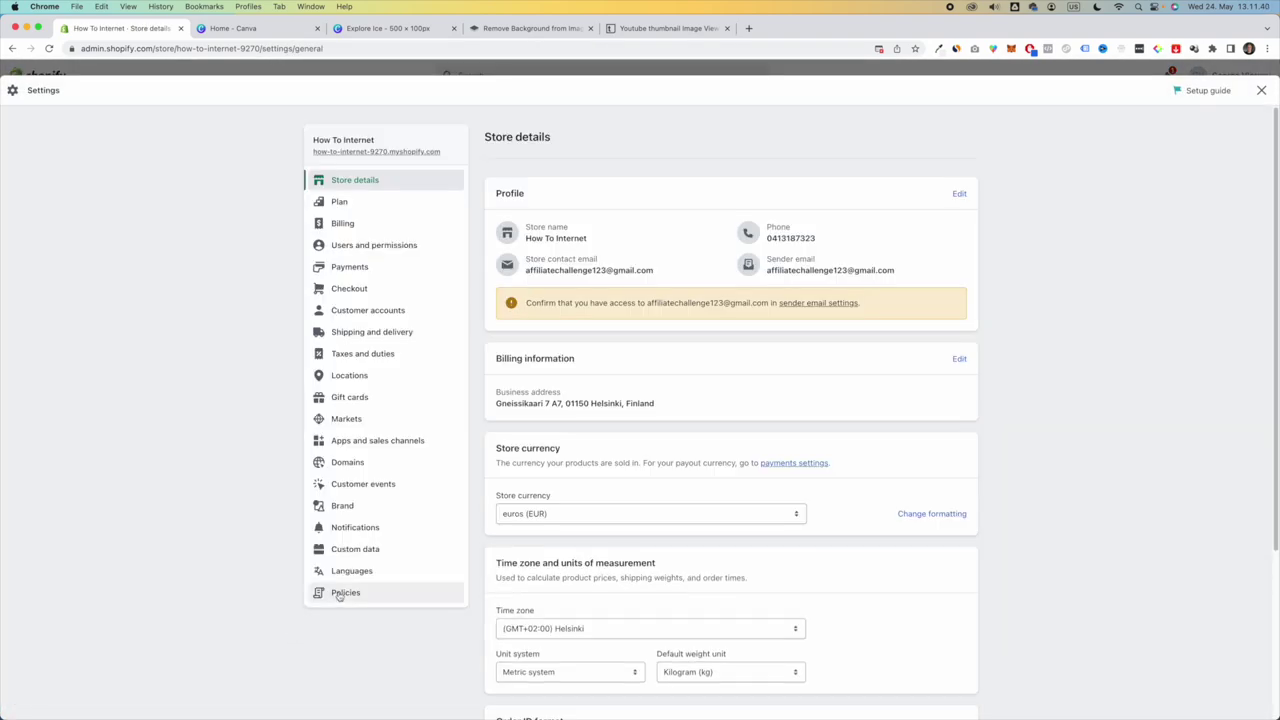
pyautogui.click(336, 597)
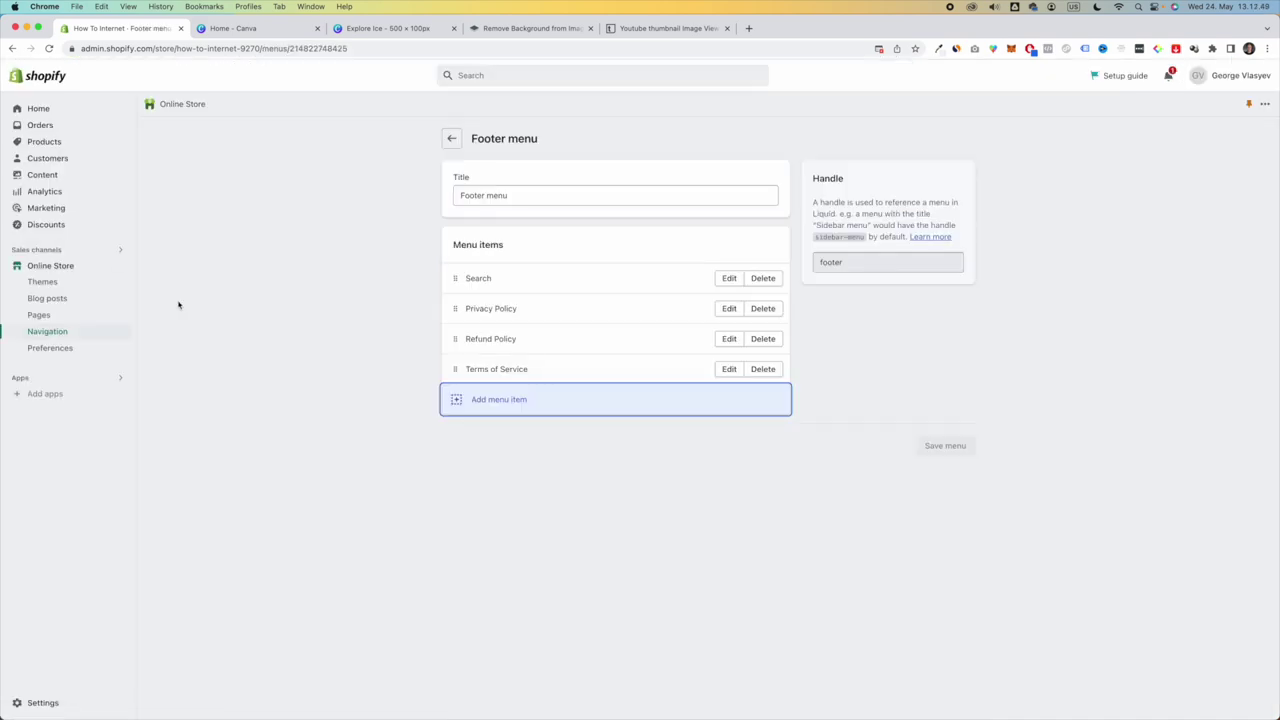
# - Reopen the Refresh theme for customizing, show the policy links in the home page footer, save and check the preview
pyautogui.click(74, 281)
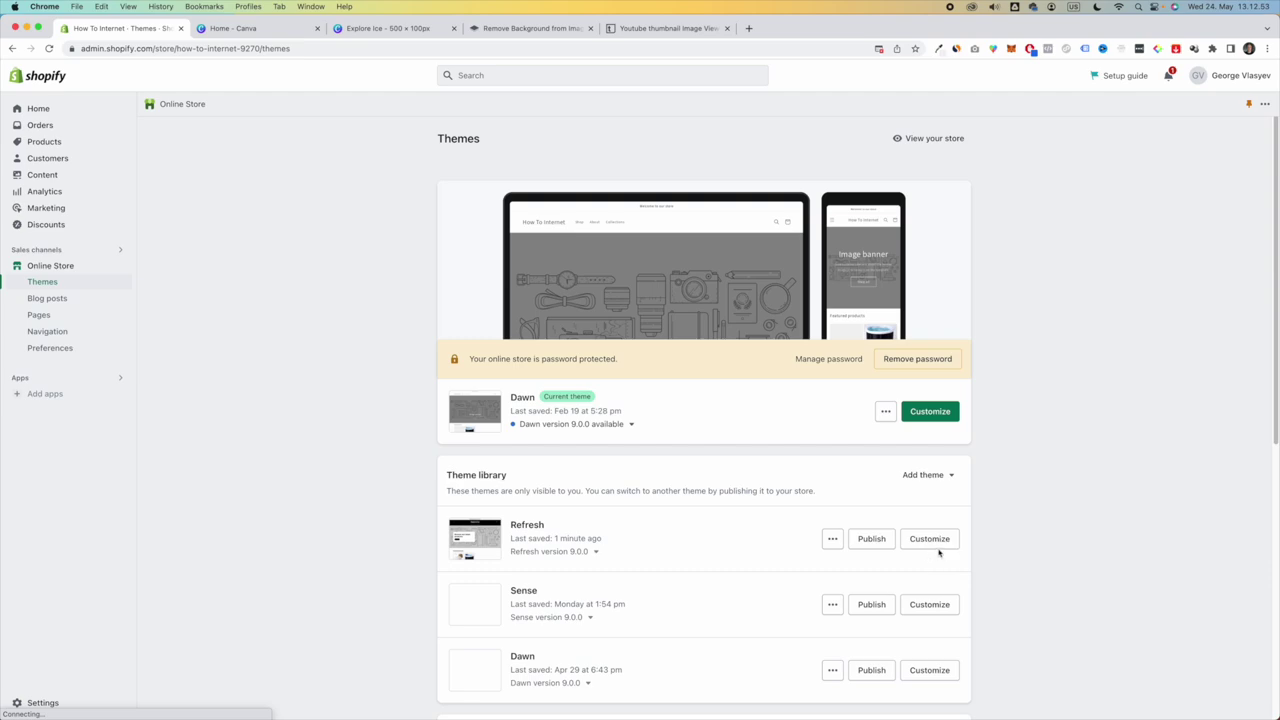
pyautogui.click(942, 546)
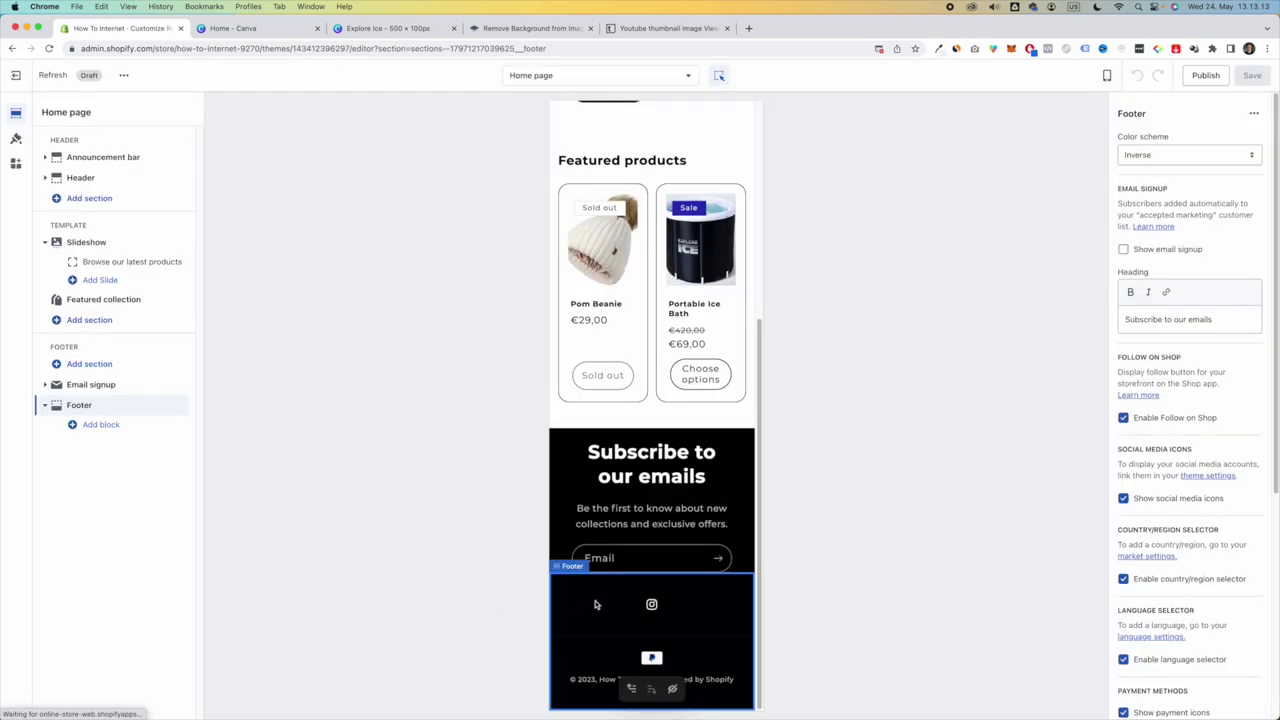
pyautogui.scroll(-5, 1222, 575)
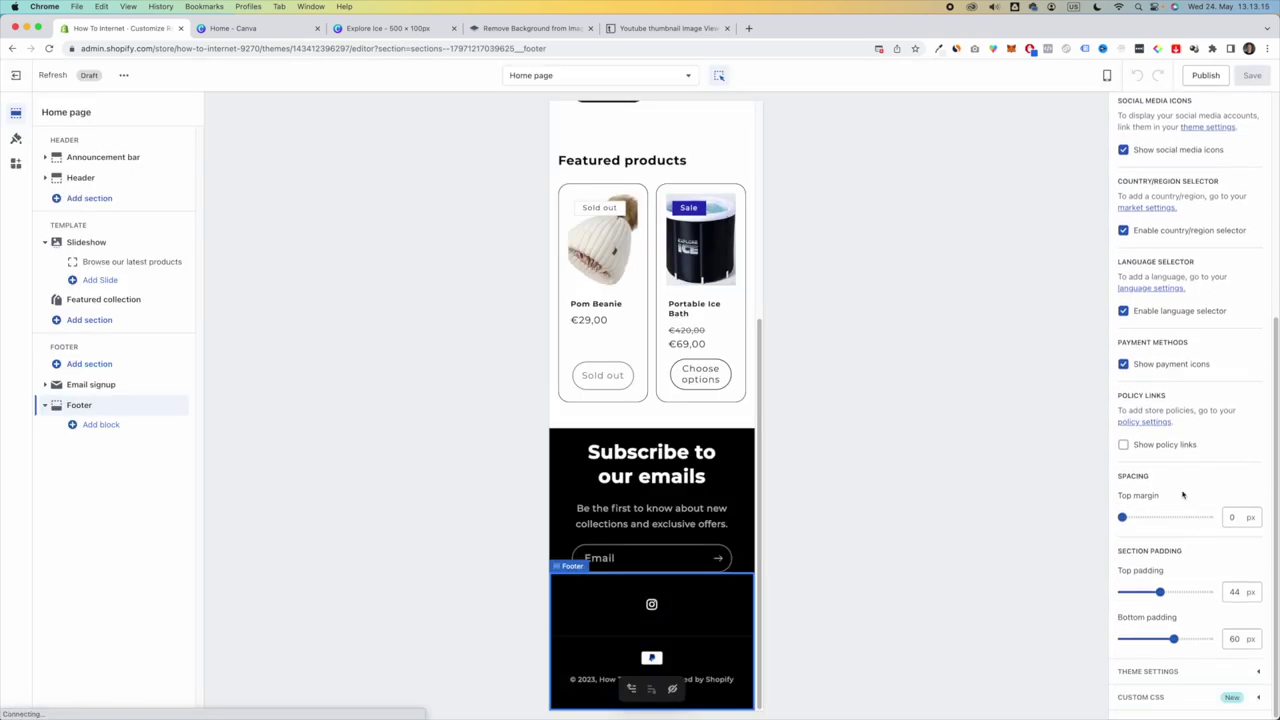
pyautogui.click(1150, 448)
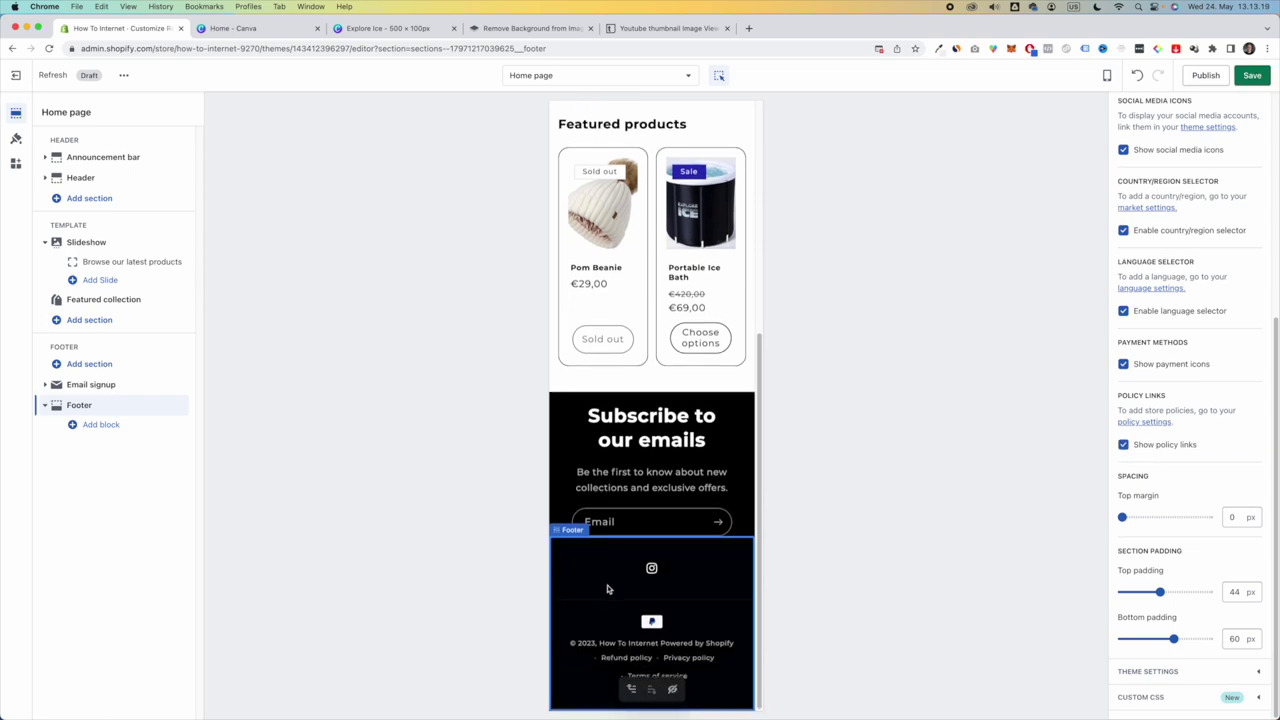
pyautogui.click(1252, 77)
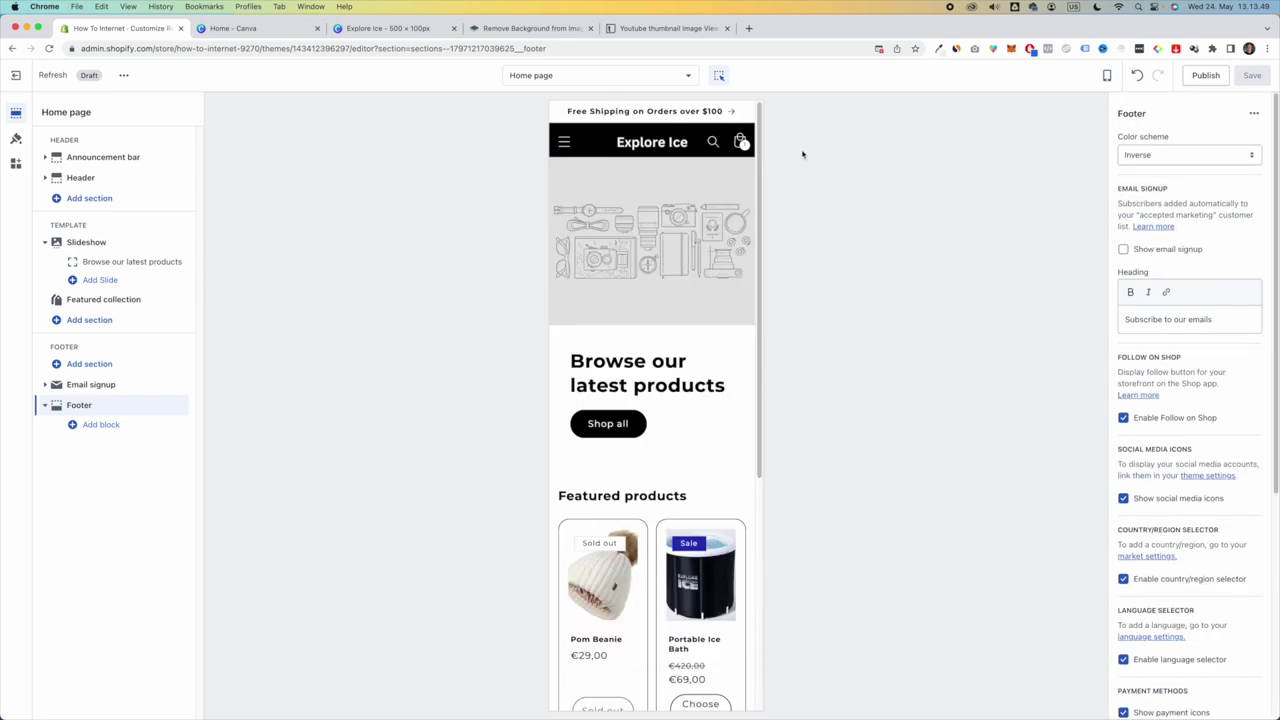
pyautogui.scroll(-5, 628, 488)
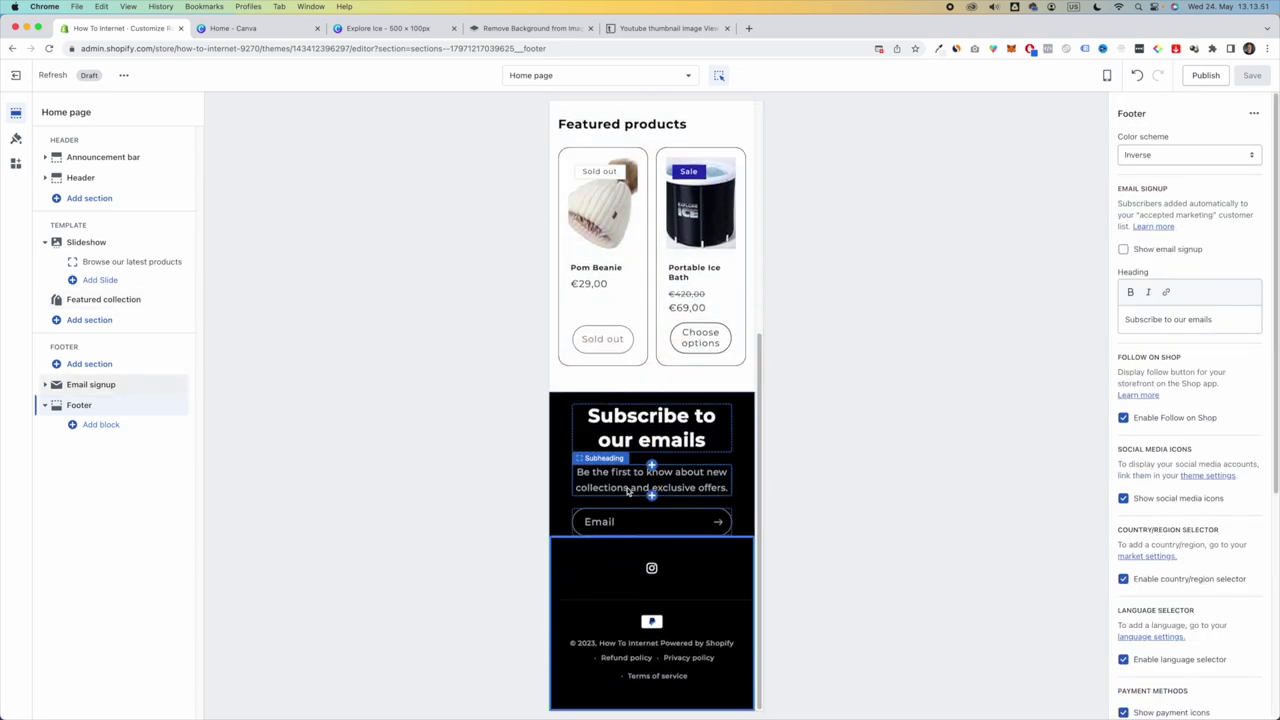
pyautogui.scroll(5, 628, 490)
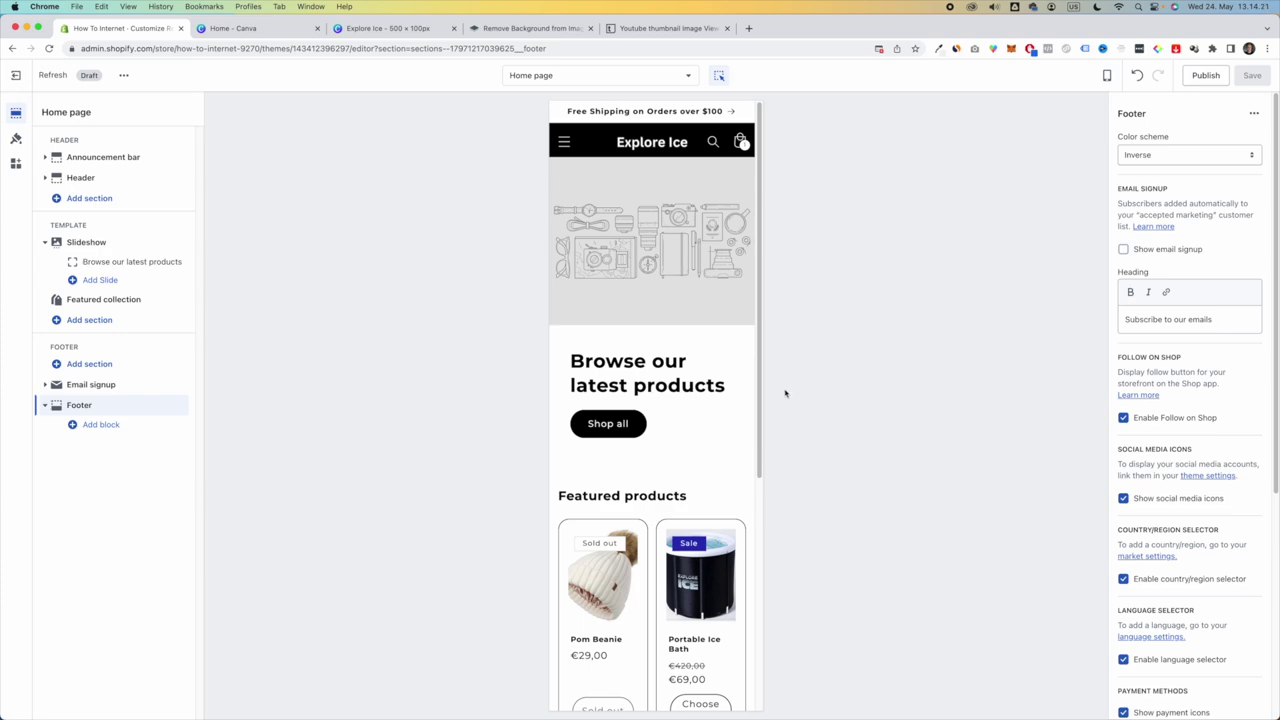
# - Set the photo of two women in the ice bath as the image of the "Browse our latest products" slide and save
pyautogui.click(690, 430)
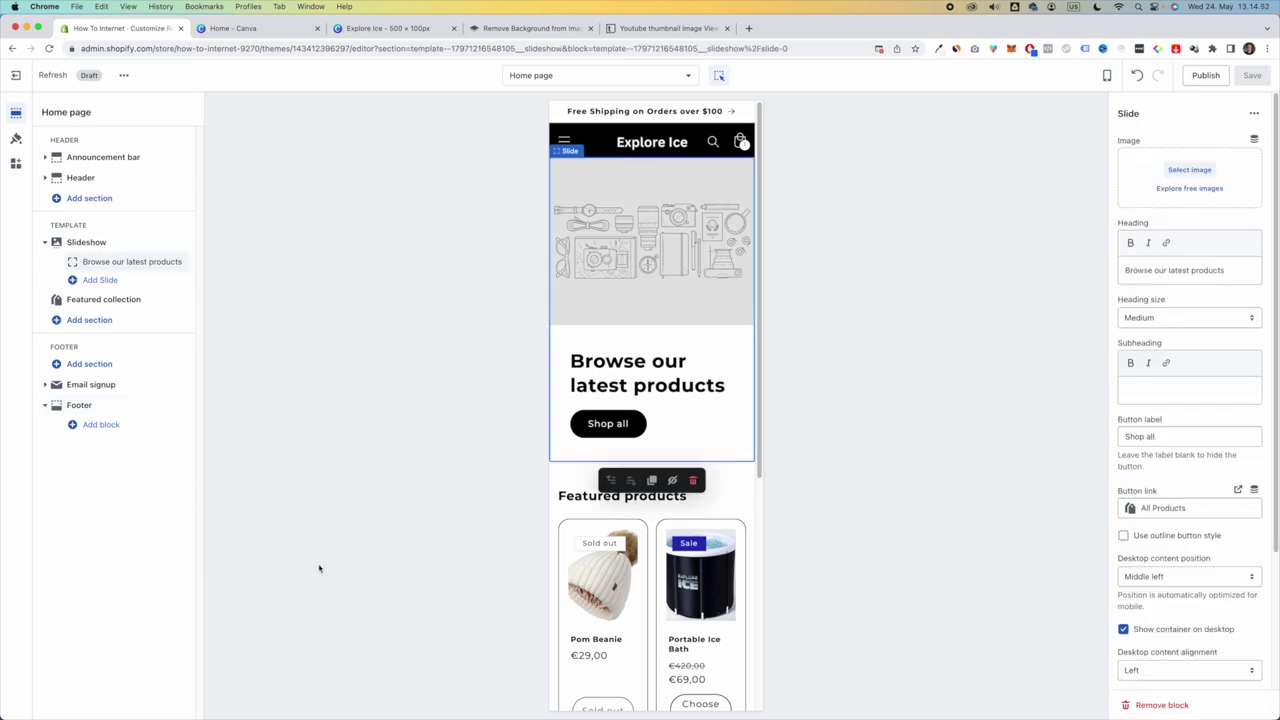
pyautogui.click(88, 242)
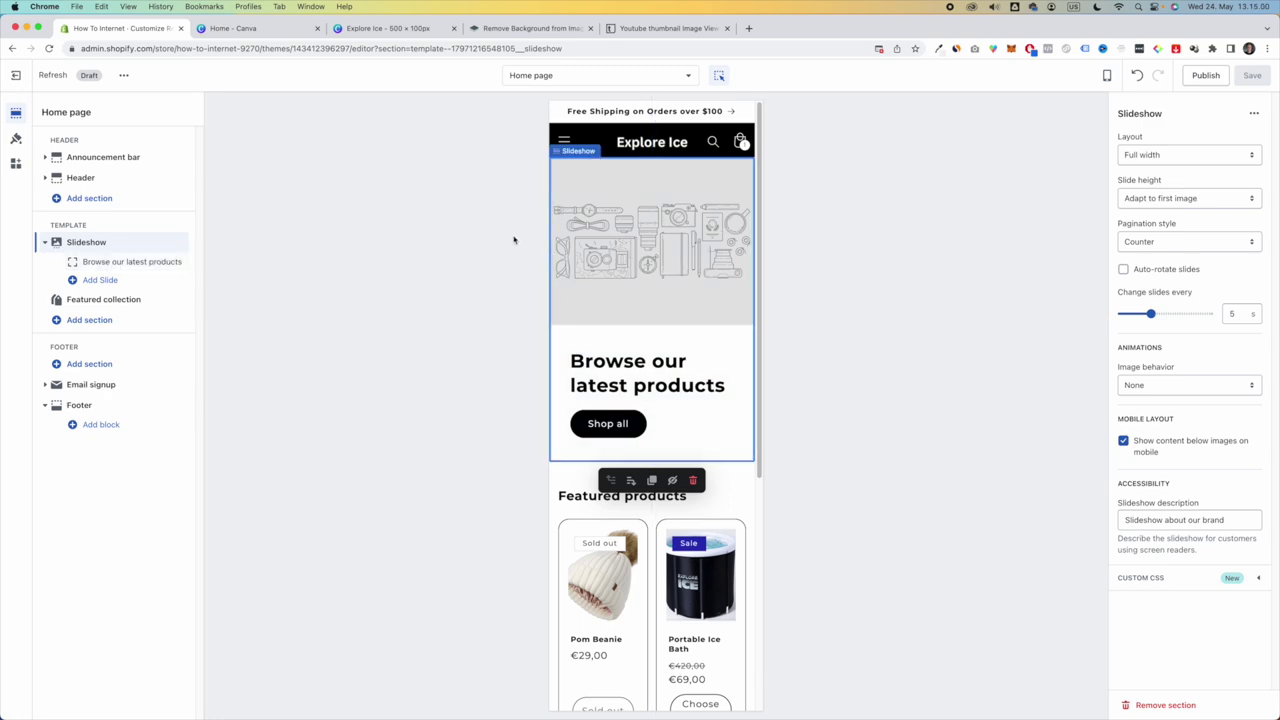
pyautogui.click(112, 264)
pyautogui.click(1189, 169)
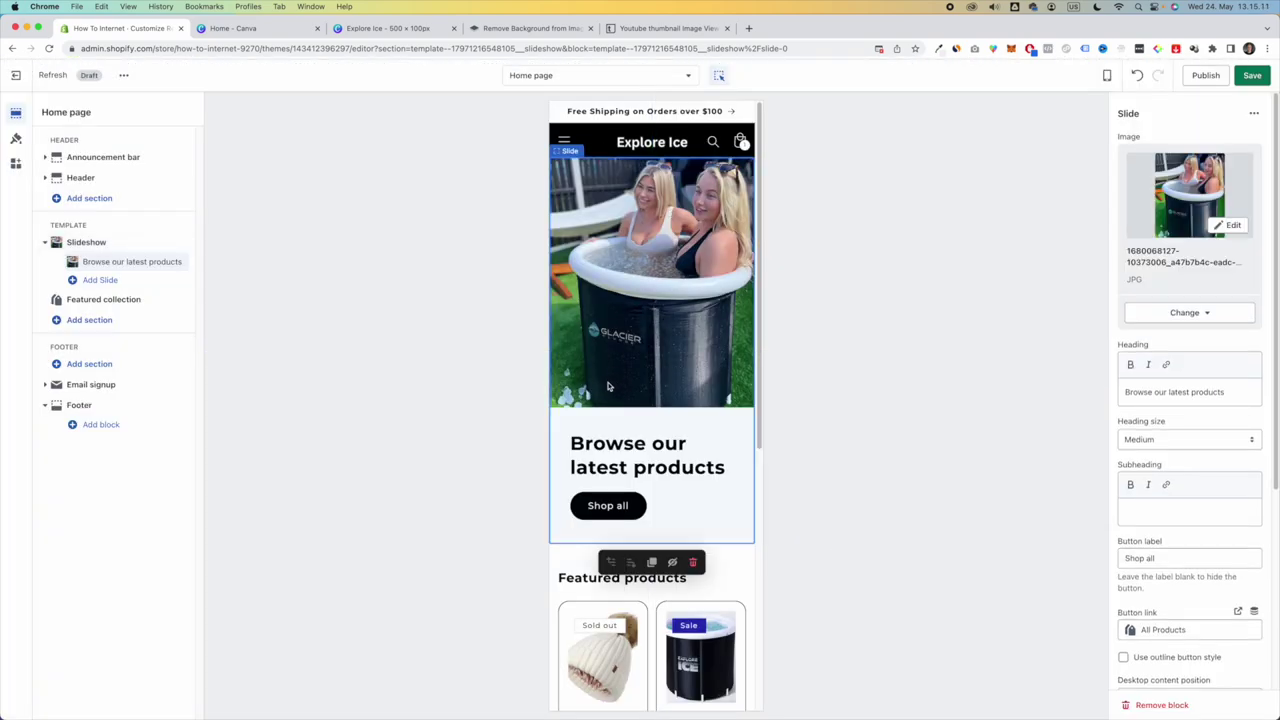
pyautogui.click(1257, 77)
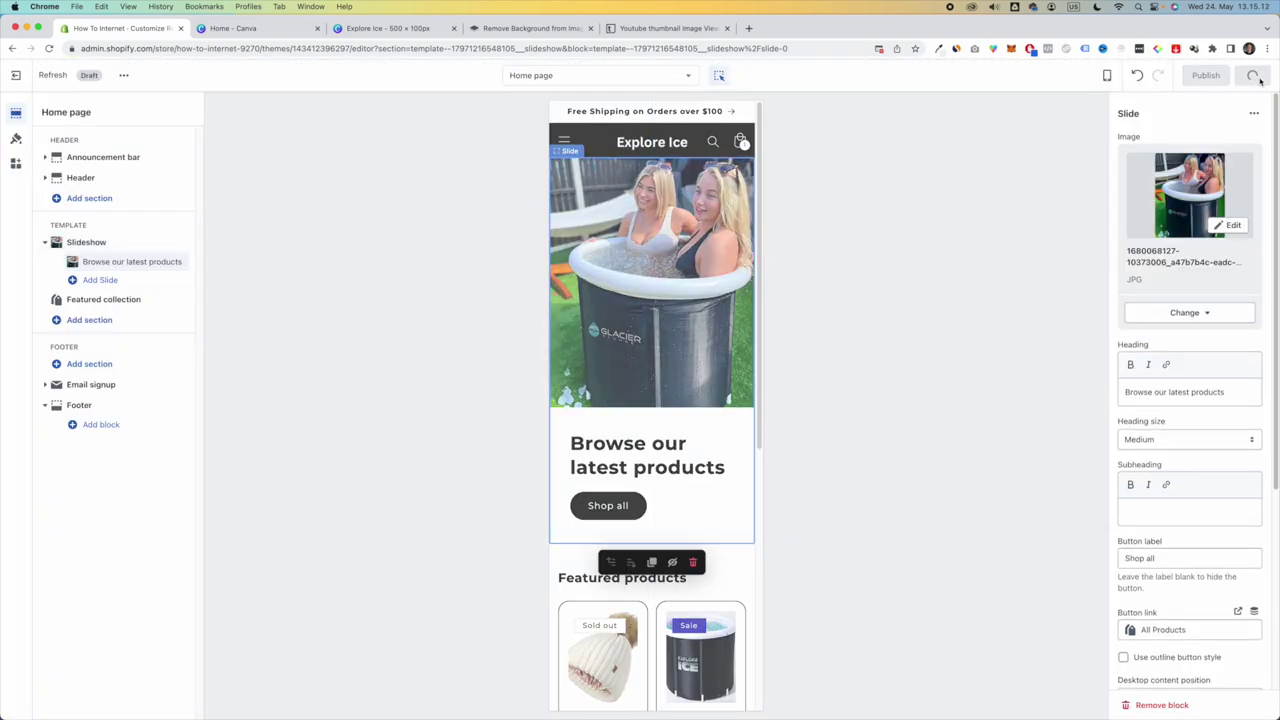
# - Add a second slide to the Slideshow and give it the I-tried-ice-baths-for-30-days image
pyautogui.click(100, 280)
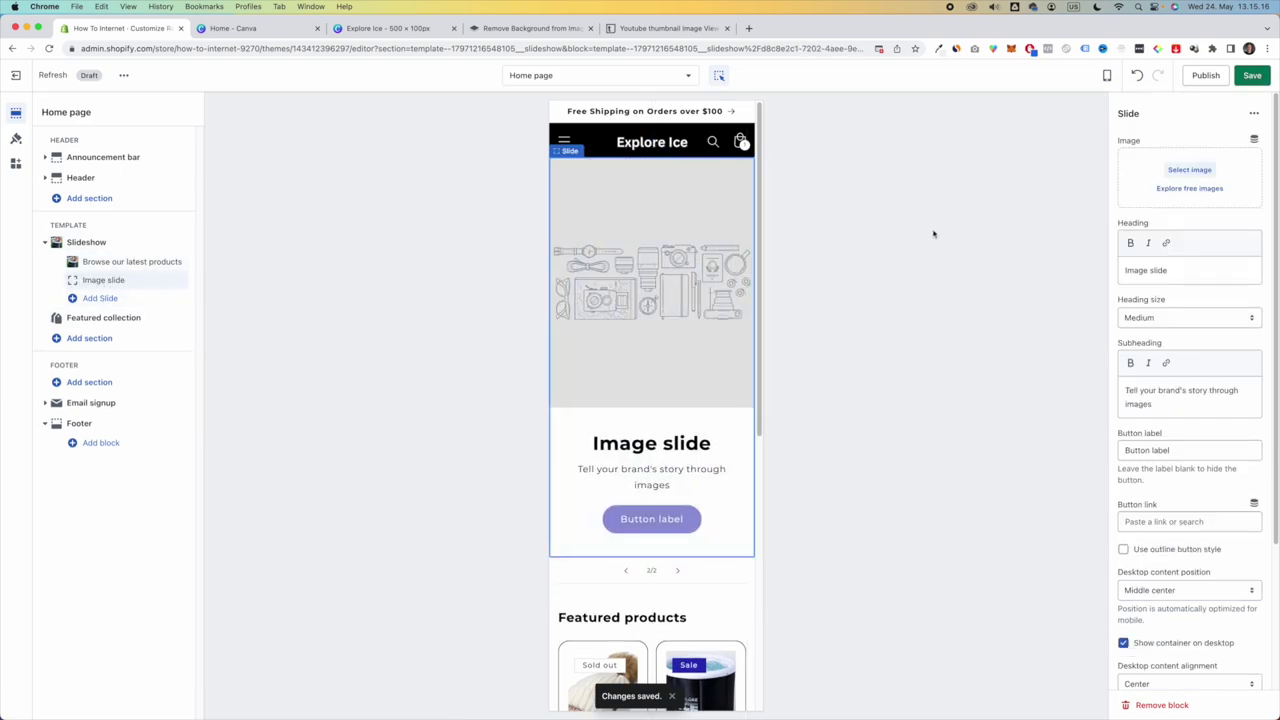
pyautogui.click(1165, 185)
pyautogui.doubleClick(556, 336)
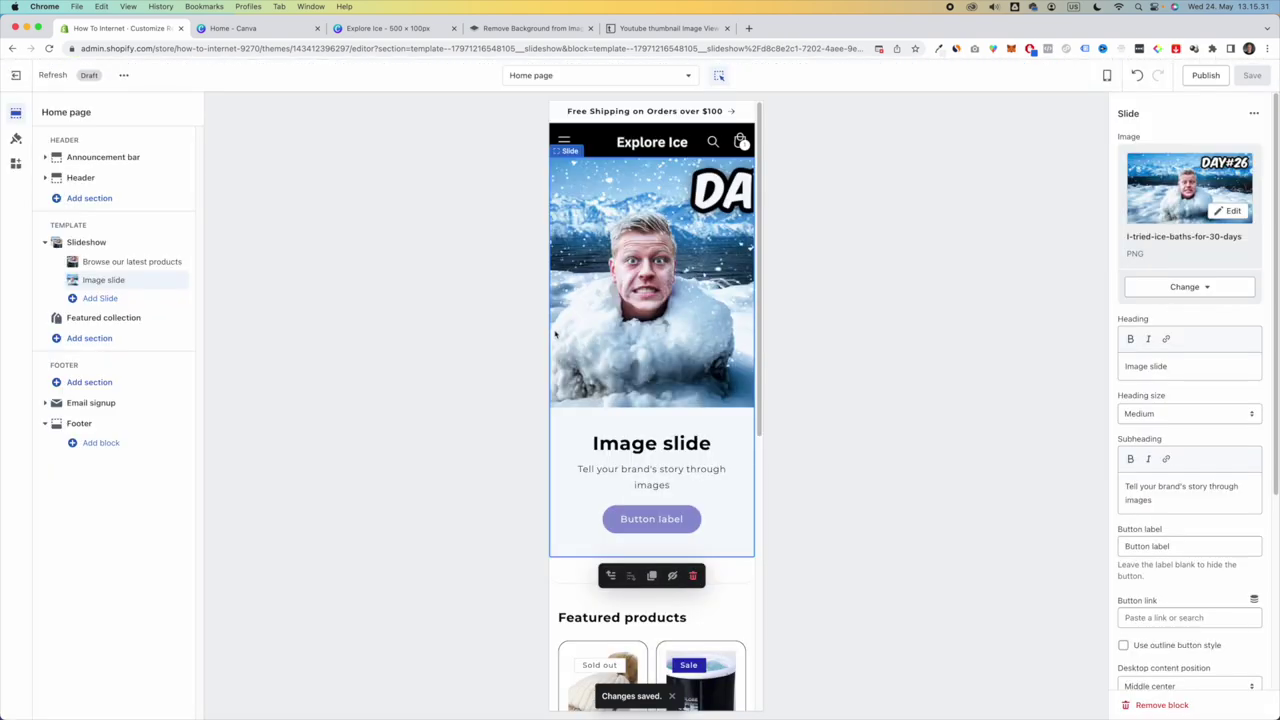
pyautogui.scroll(-3, 1160, 445)
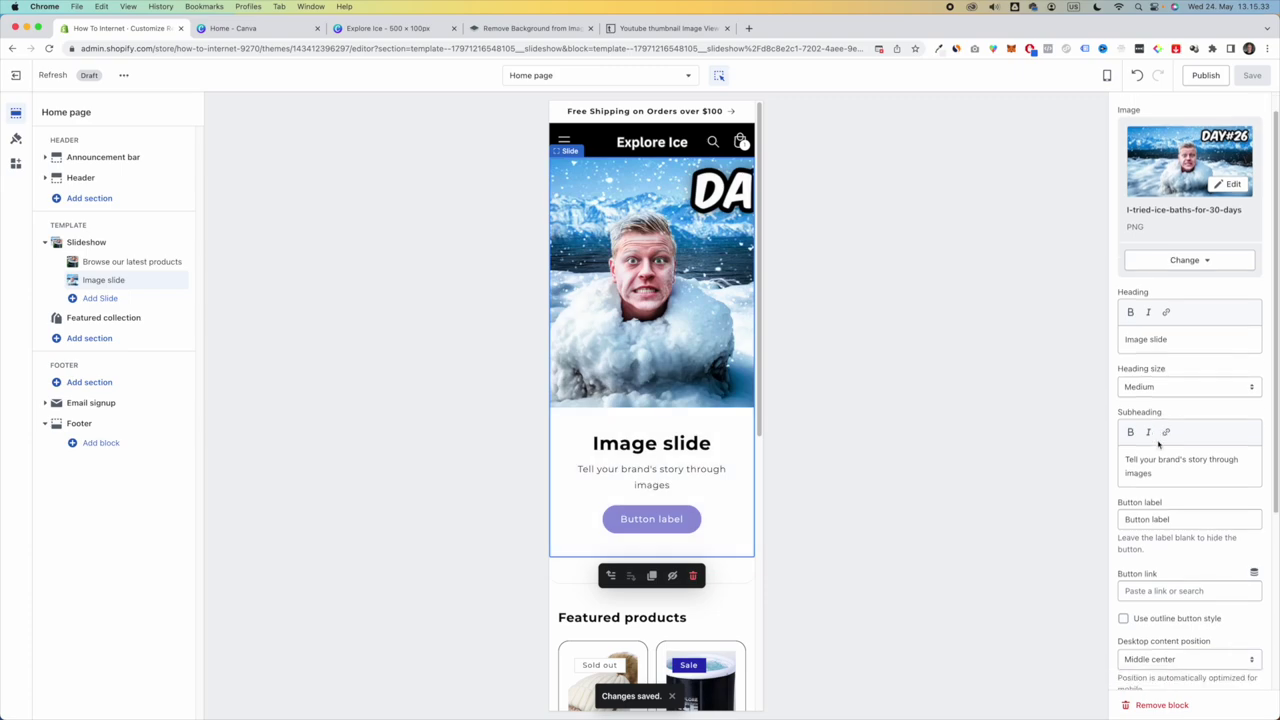
# - Try a 3-second slide change interval for the Slideshow, return it to 5 seconds and save
pyautogui.click(150, 242)
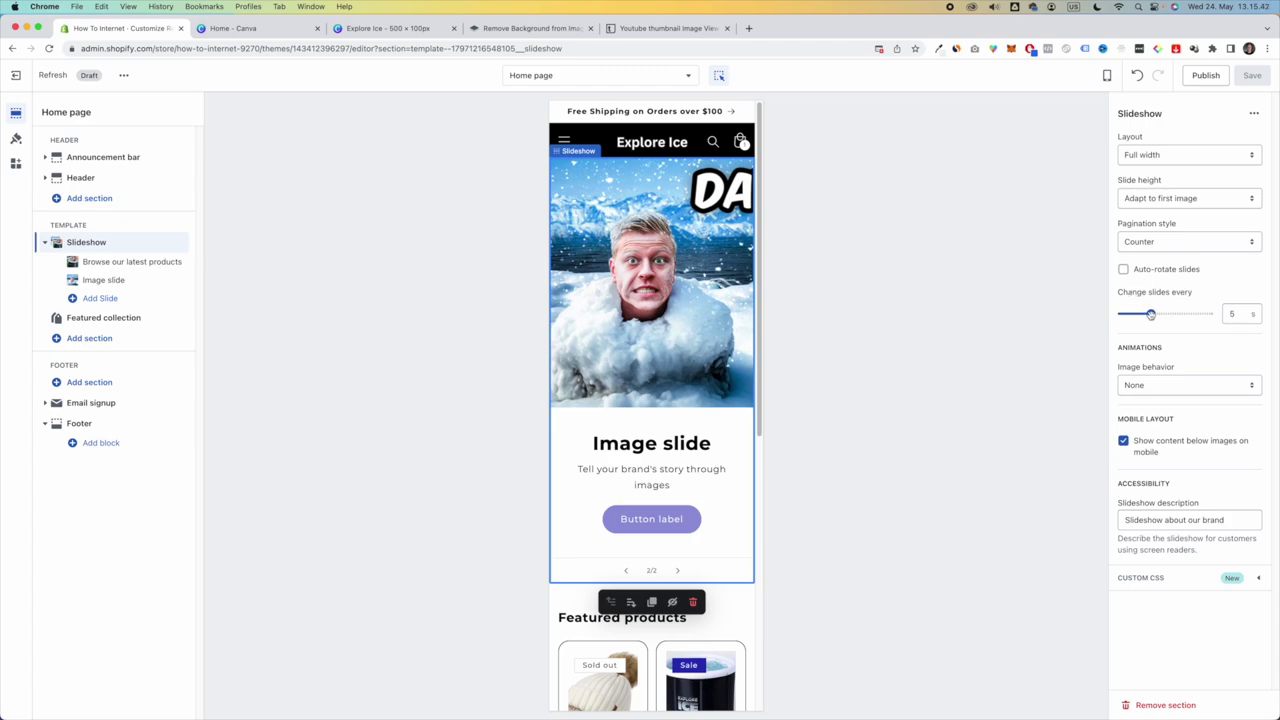
pyautogui.moveTo(1150, 314); pyautogui.dragTo(1120, 315)
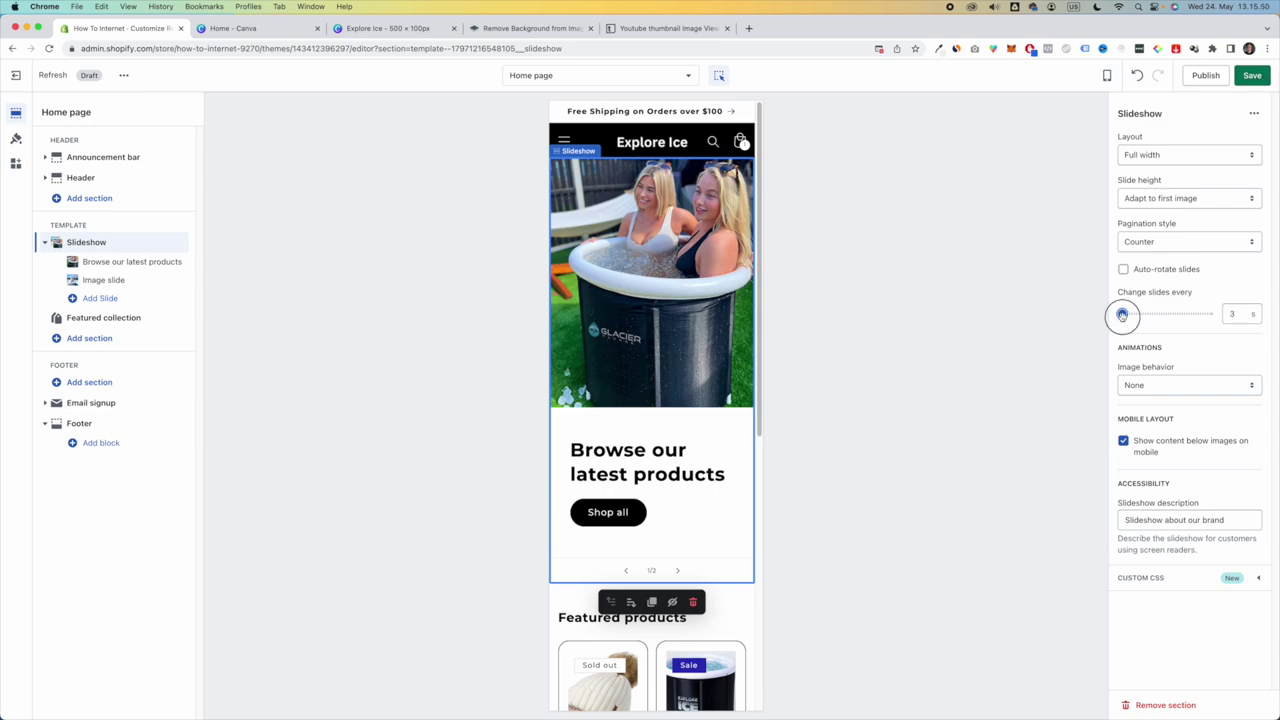
pyautogui.moveTo(1122, 313); pyautogui.dragTo(1151, 313)
pyautogui.click(1251, 76)
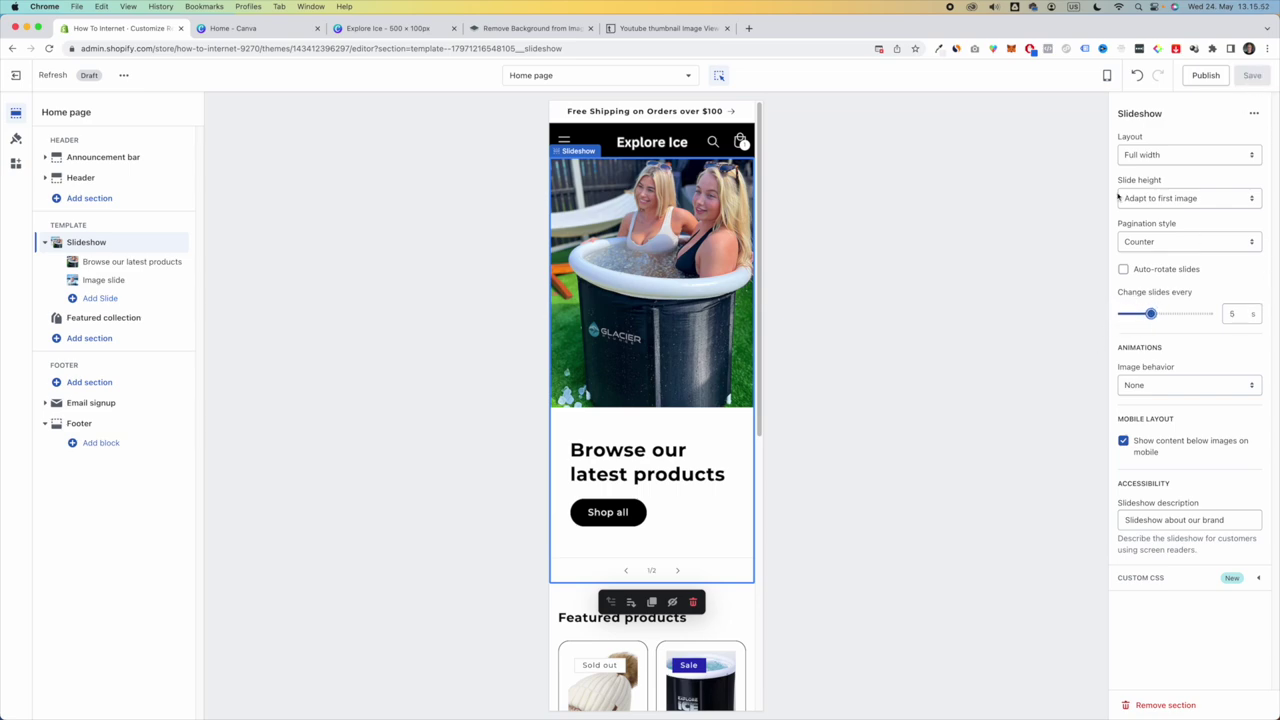
# - Change the first slide's heading to "Explore The Power of Ice"
pyautogui.click(668, 456)
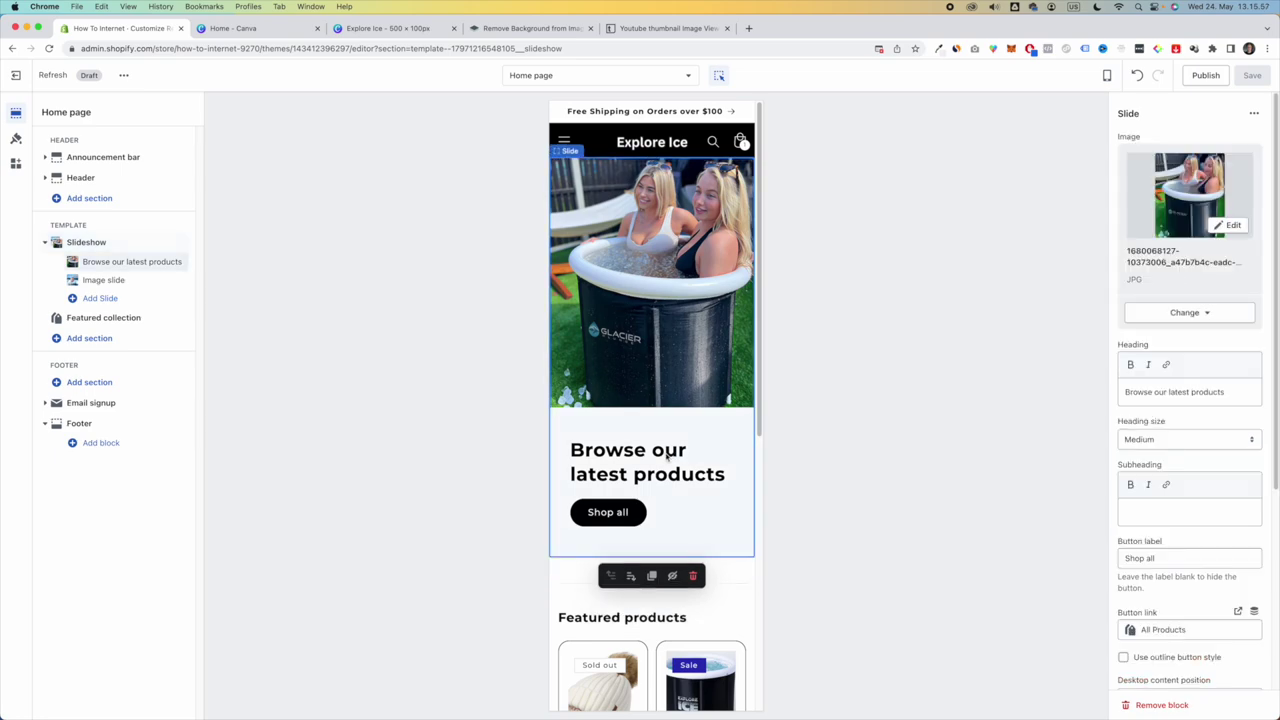
pyautogui.tripleClick(1185, 393)
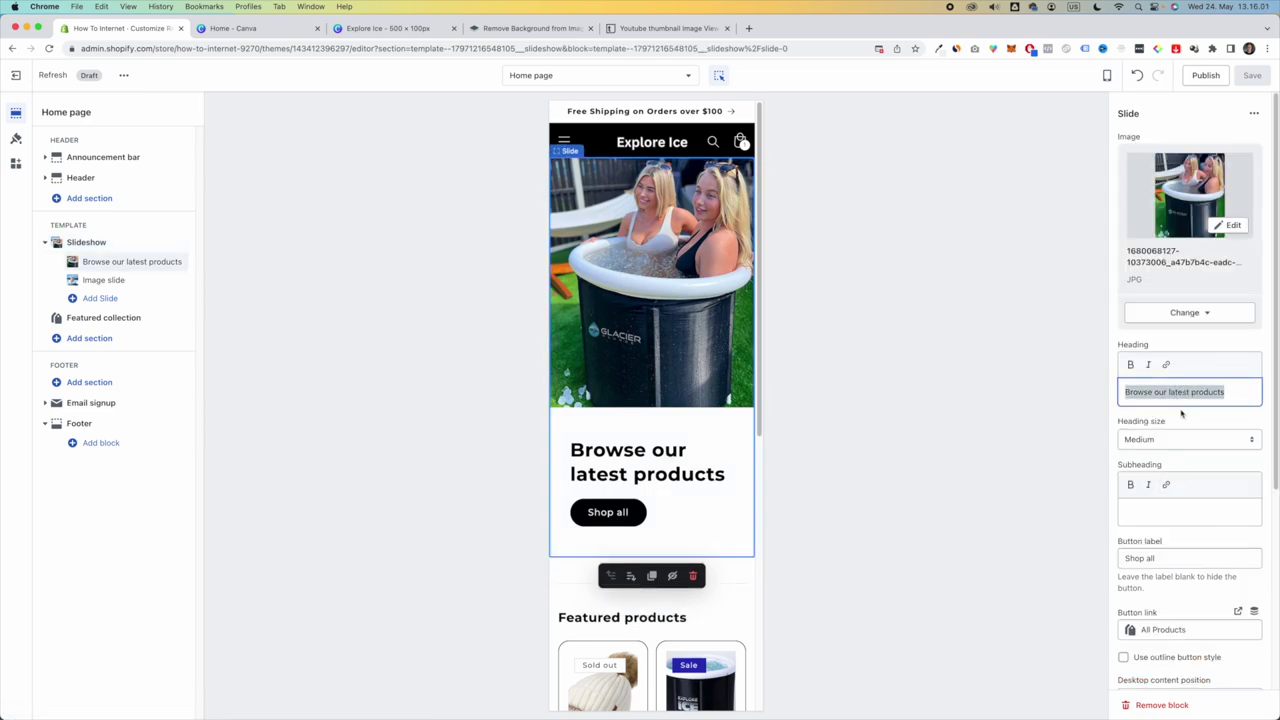
pyautogui.write('Explore The Power of Ice')
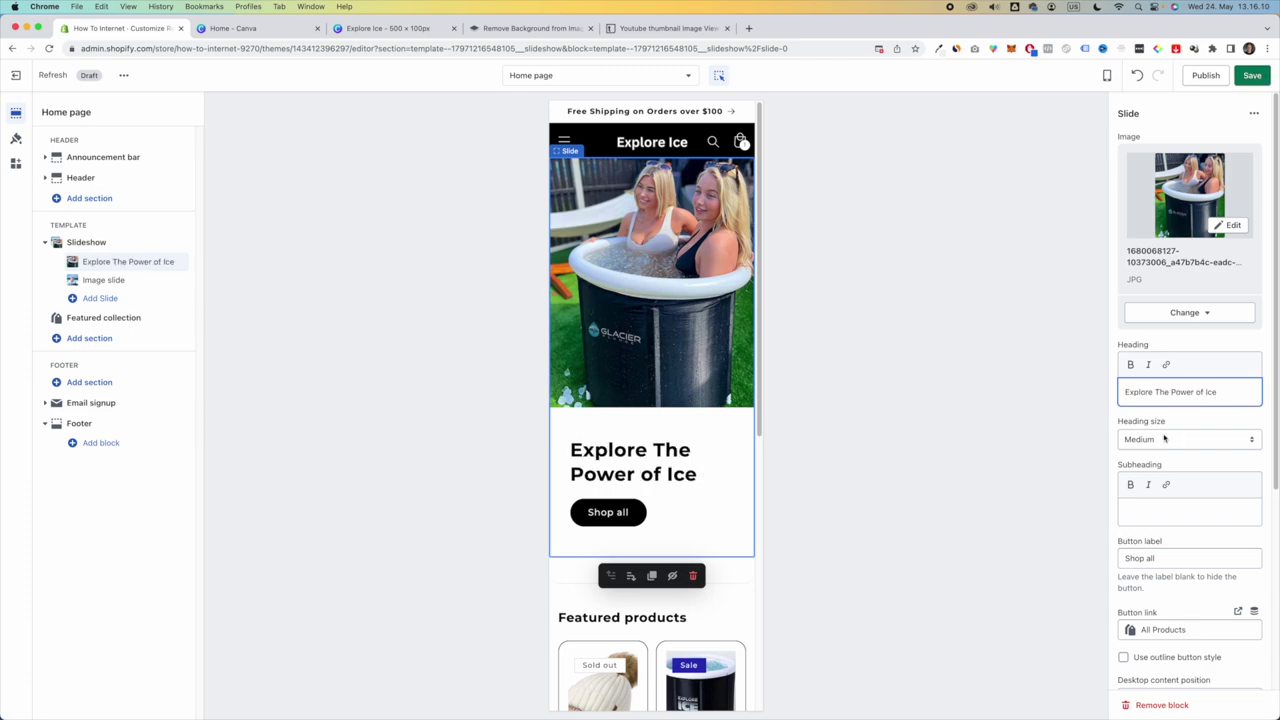
# - Link the first slide's "Shop all" button to the Portable Ice Bath product
pyautogui.scroll(-5, 1164, 438)
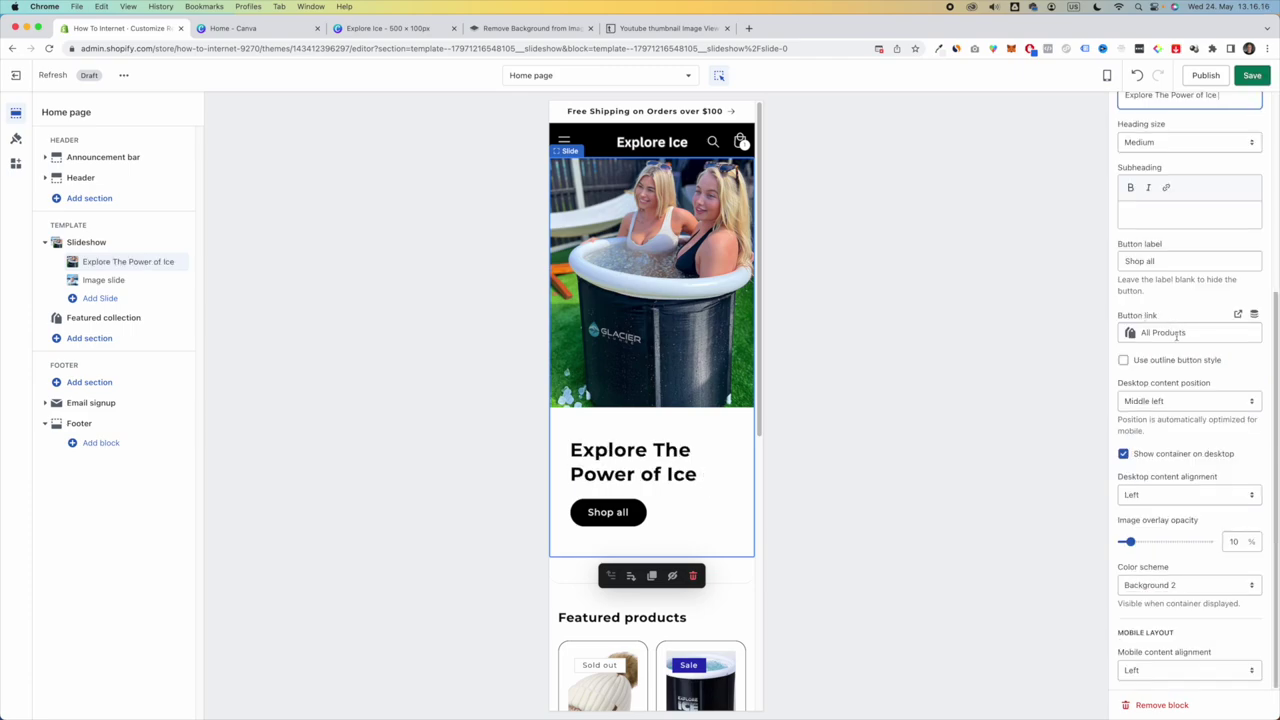
pyautogui.click(1180, 336)
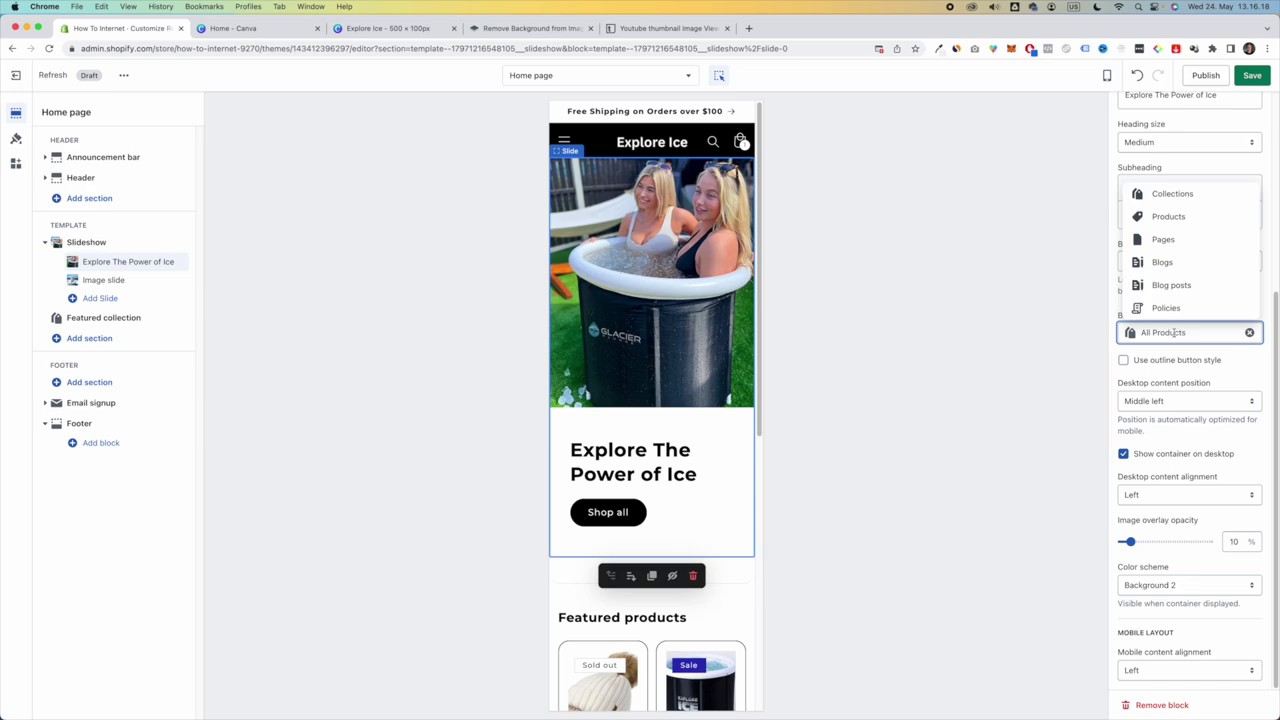
pyautogui.click(1170, 216)
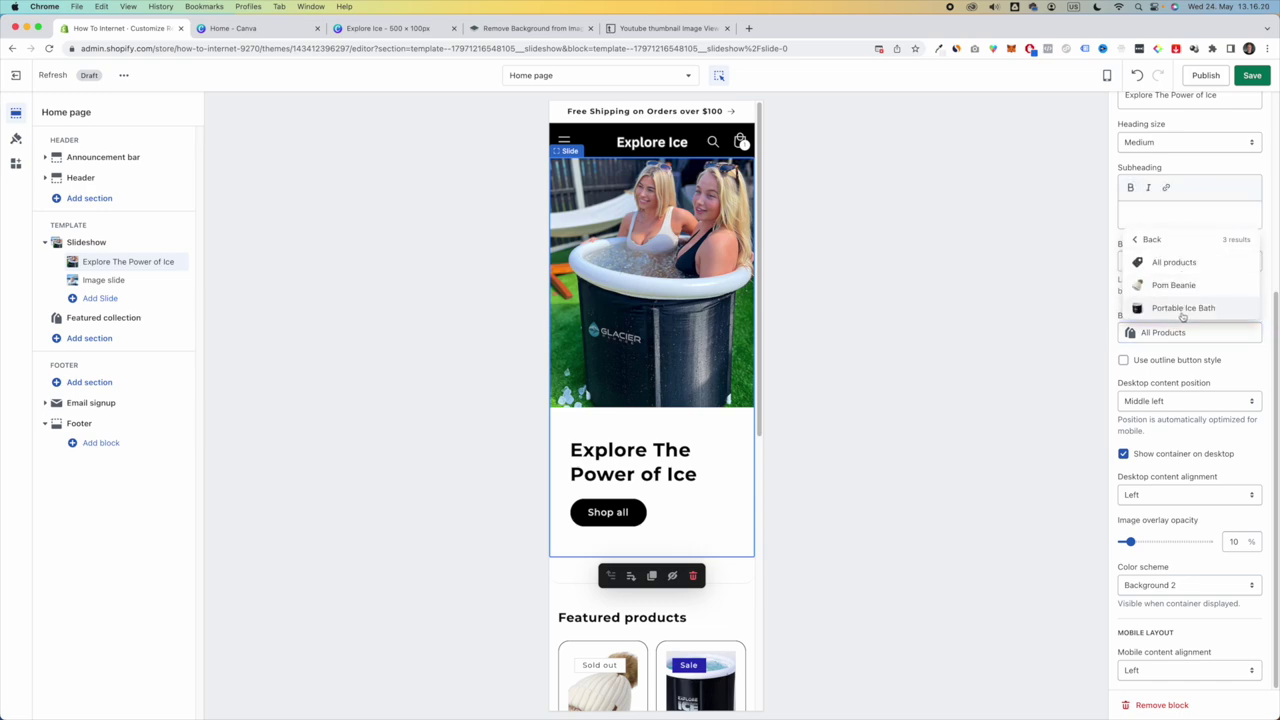
pyautogui.click(1183, 308)
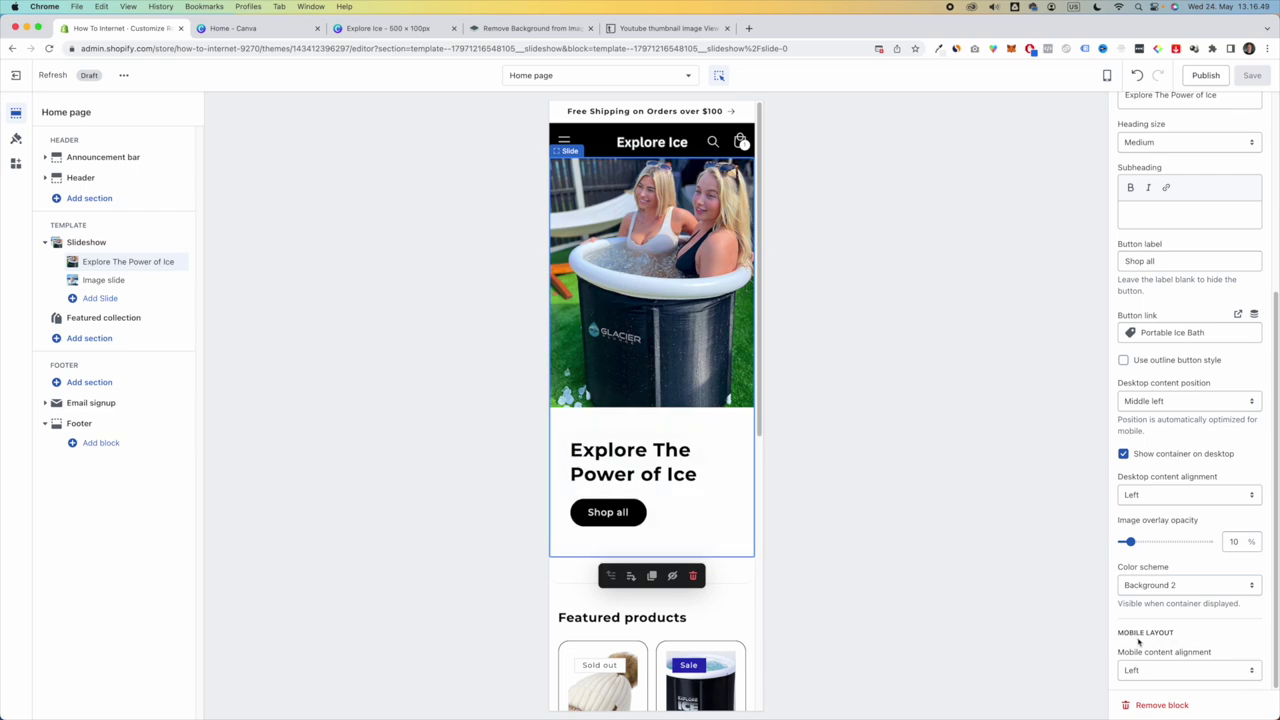
# - Set the first slide's mobile content alignment to Center and save the theme
pyautogui.click(1182, 671)
pyautogui.click(1179, 687)
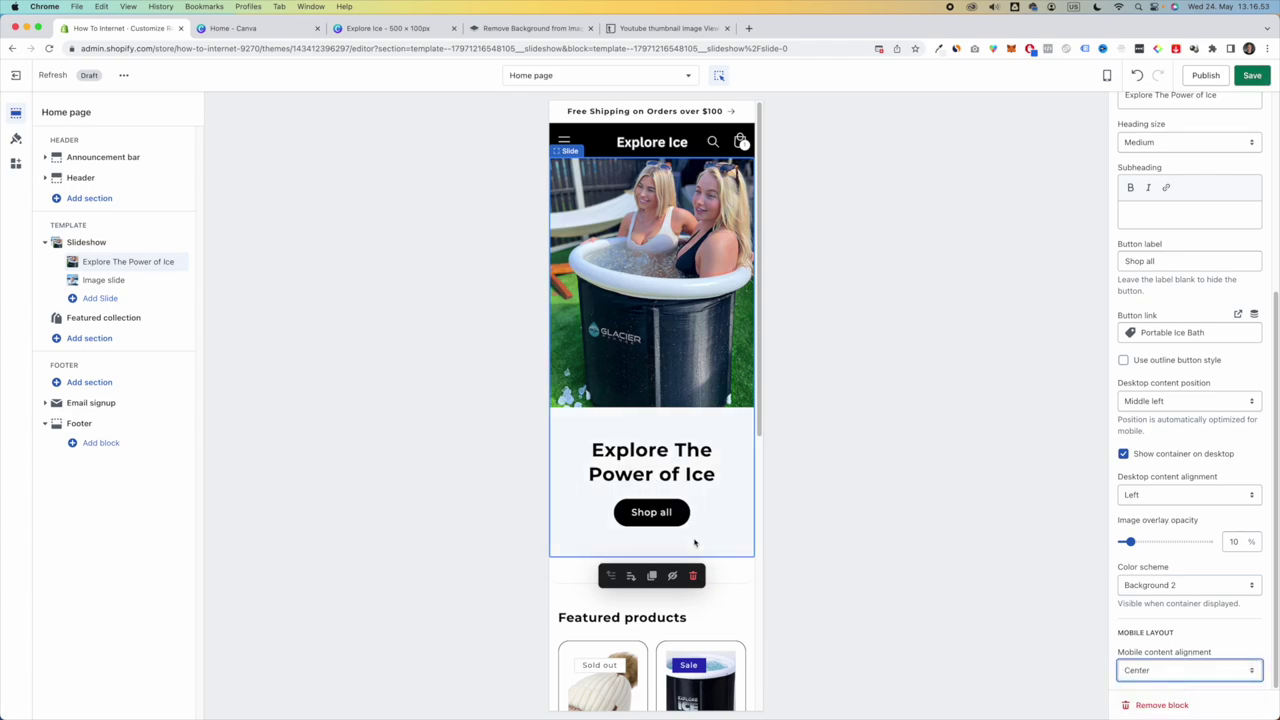
pyautogui.click(1255, 78)
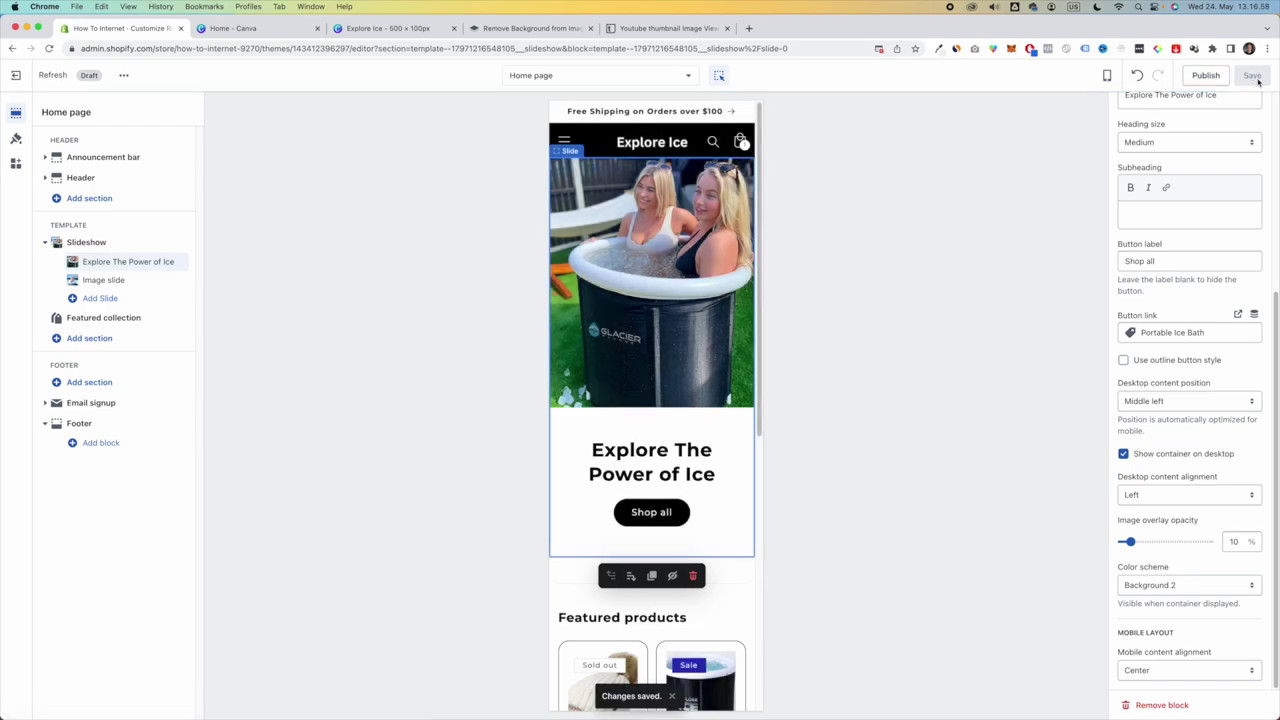
# - Switch the preview to desktop, check the first slide and set its desktop content alignment to Center
pyautogui.click(1107, 75)
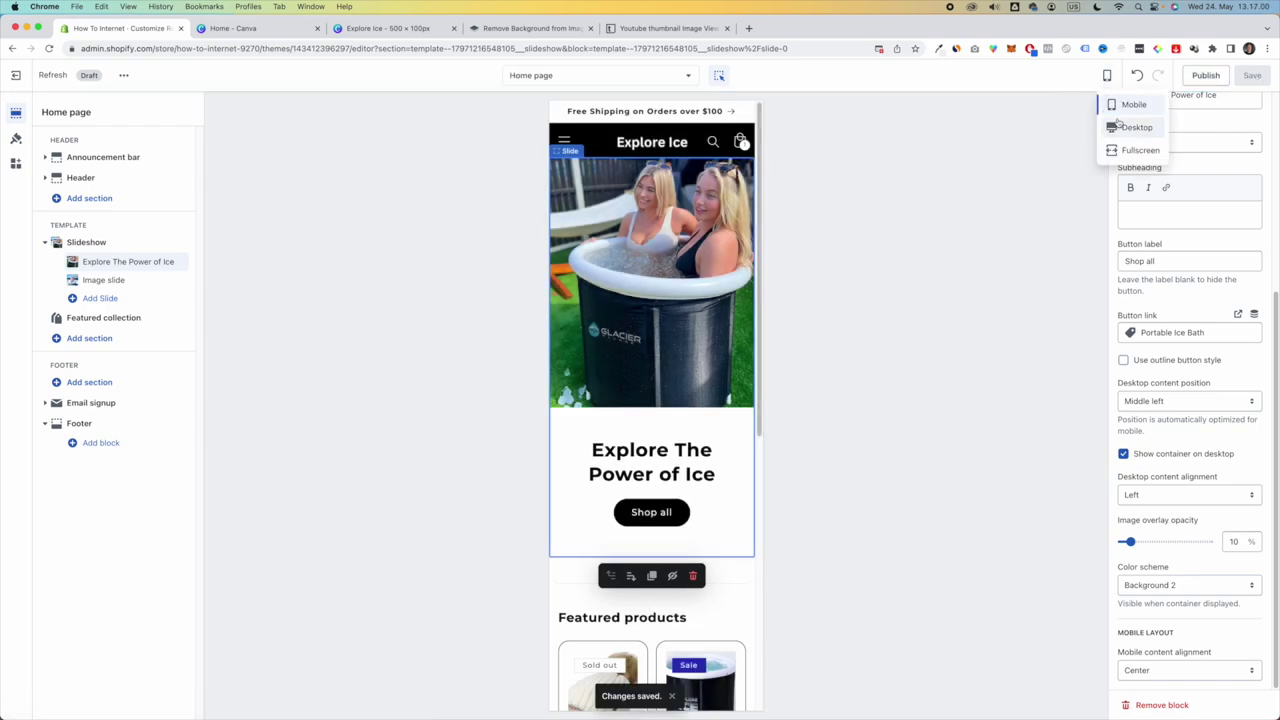
pyautogui.click(1132, 126)
pyautogui.scroll(-5, 805, 419)
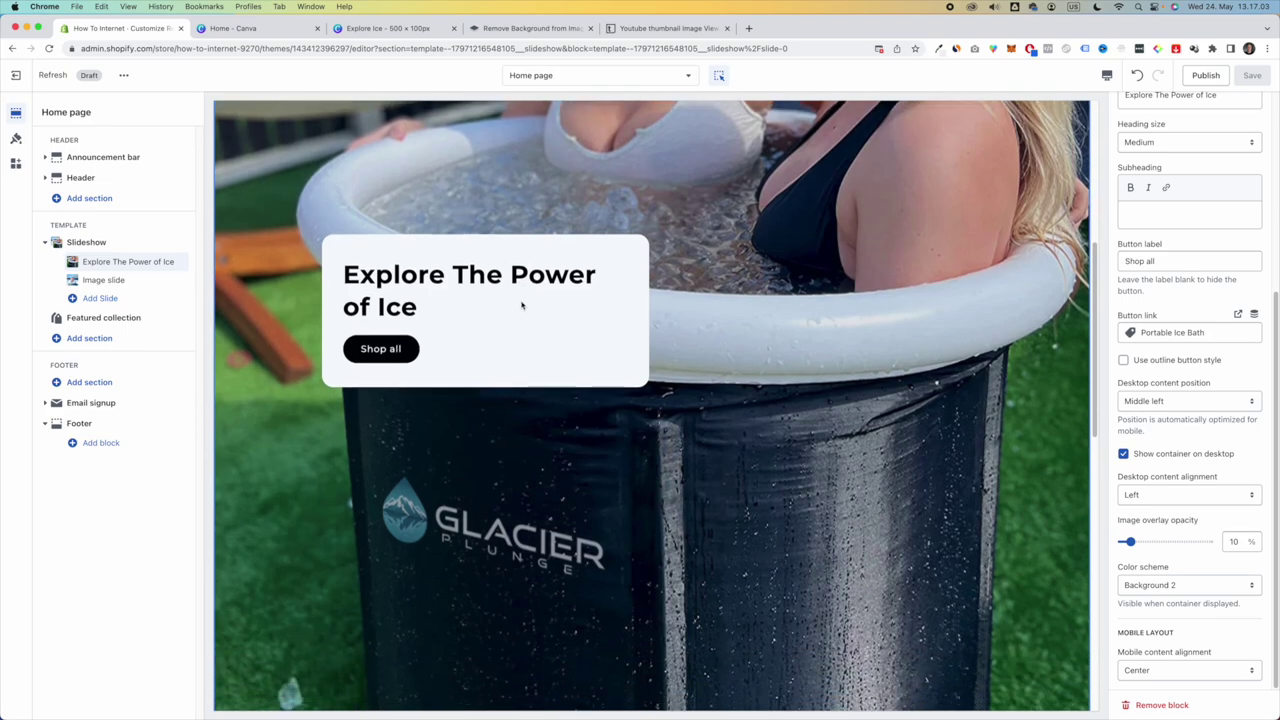
pyautogui.scroll(5, 520, 305)
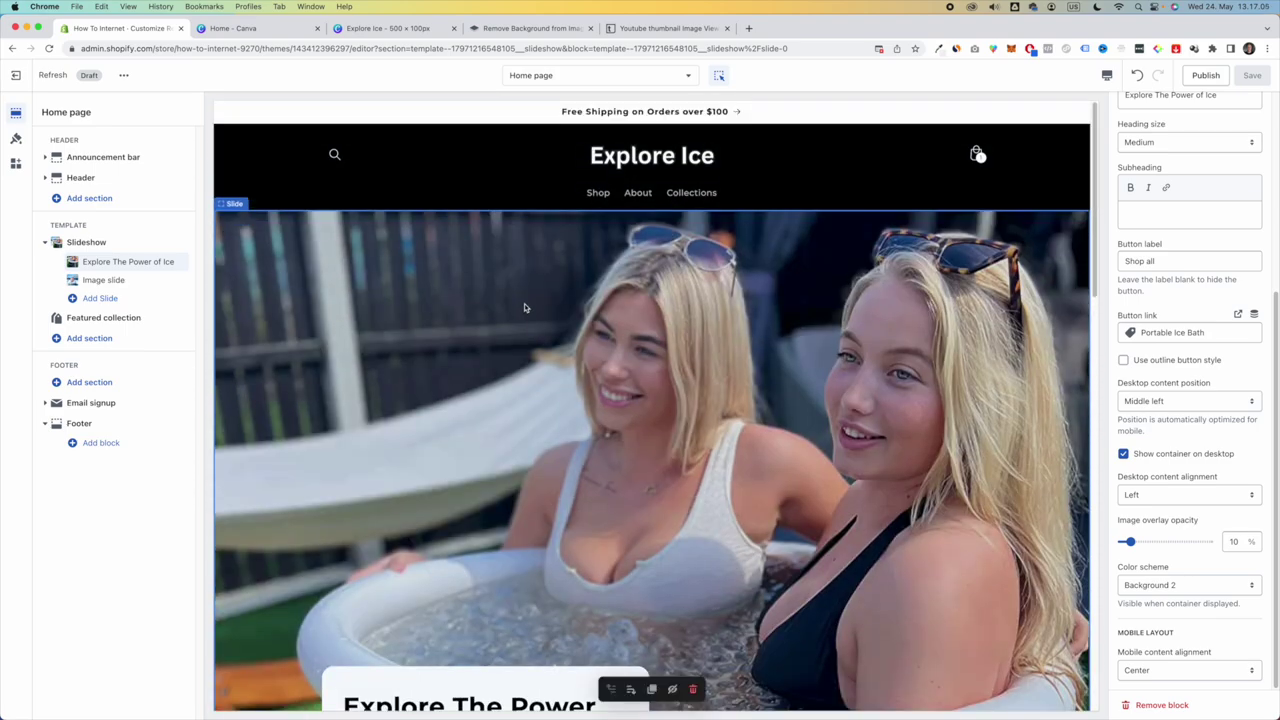
pyautogui.scroll(-5, 586, 281)
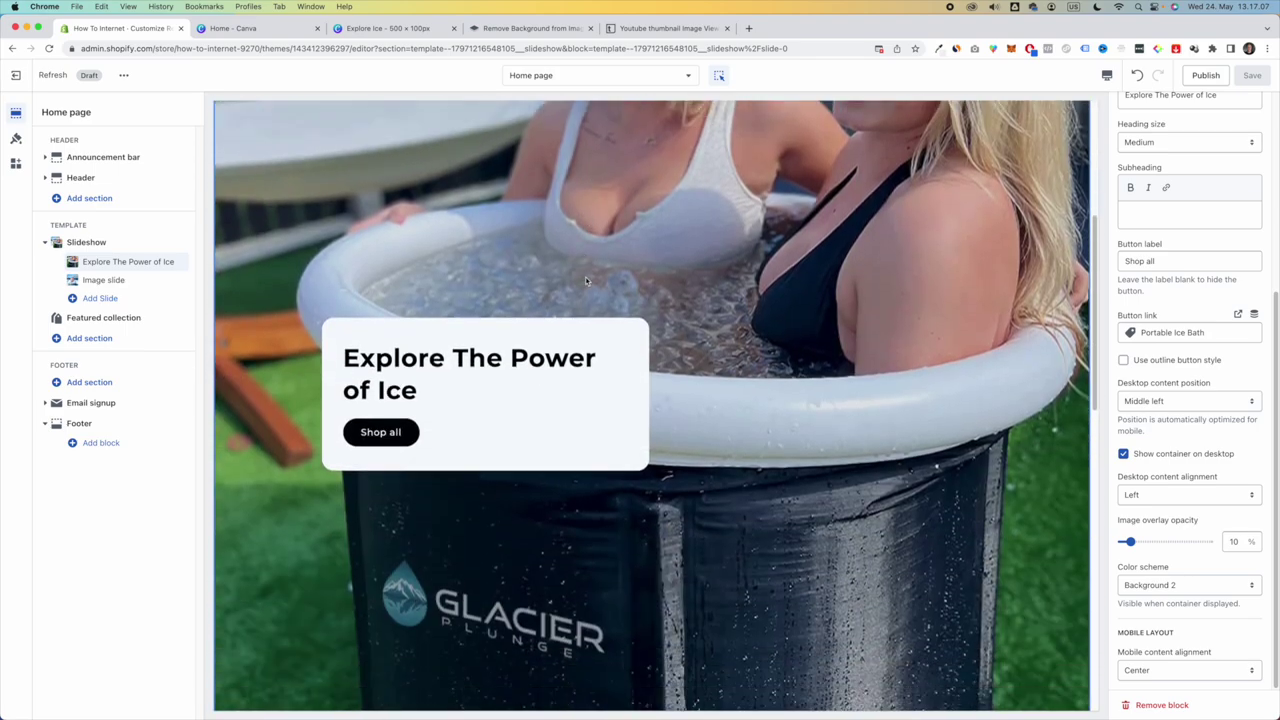
pyautogui.scroll(3, 562, 293)
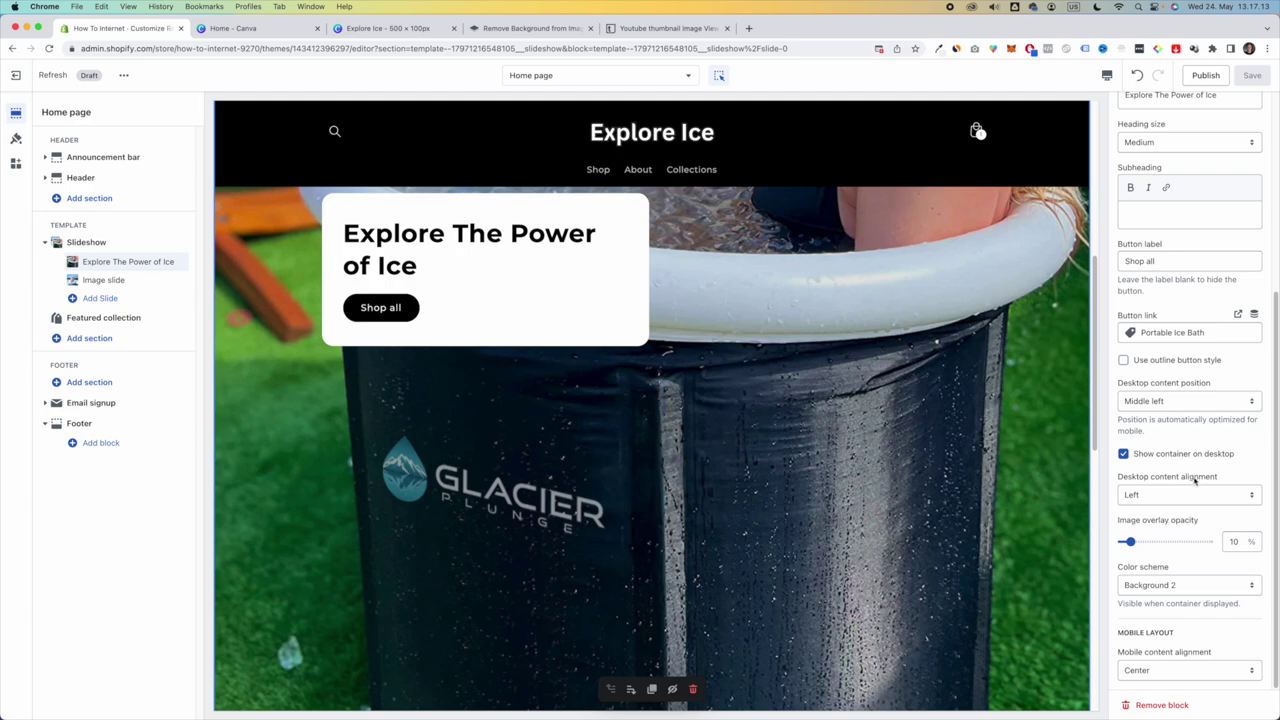
pyautogui.click(1160, 495)
pyautogui.click(1160, 508)
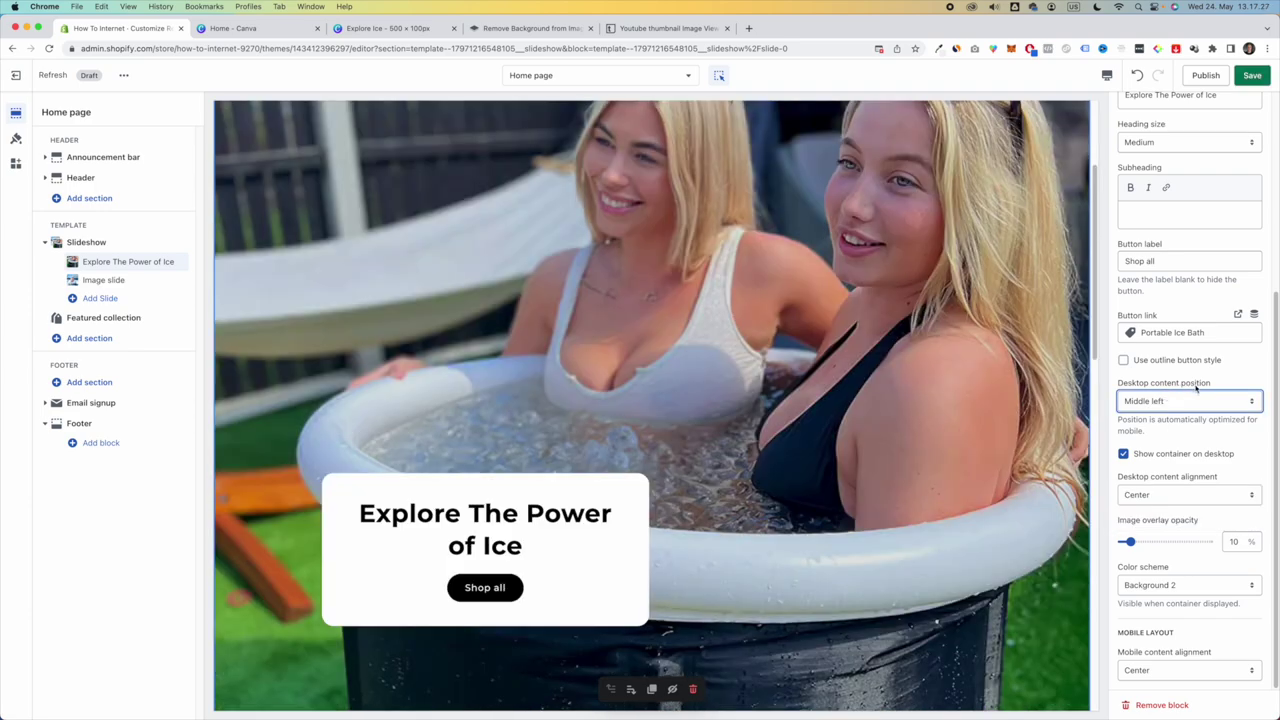
# - Try Middle center as the first slide's desktop content position and return it to Middle left
pyautogui.click(1172, 403)
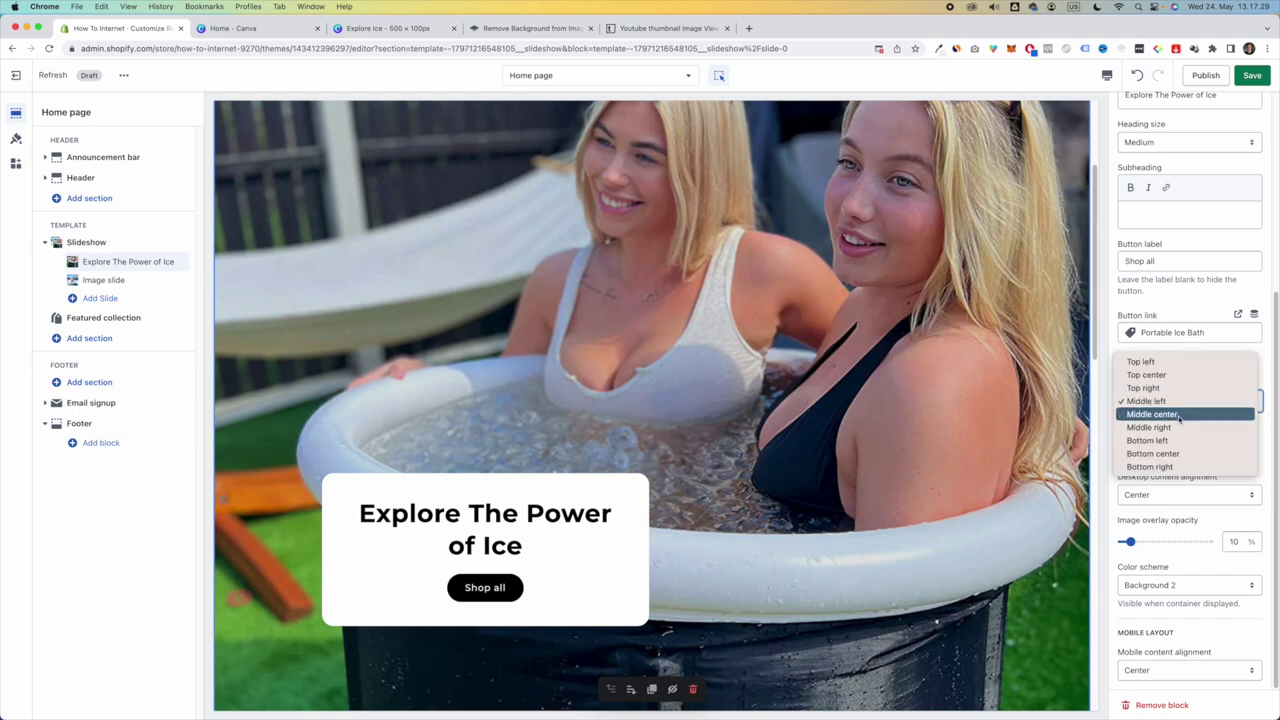
pyautogui.click(1176, 415)
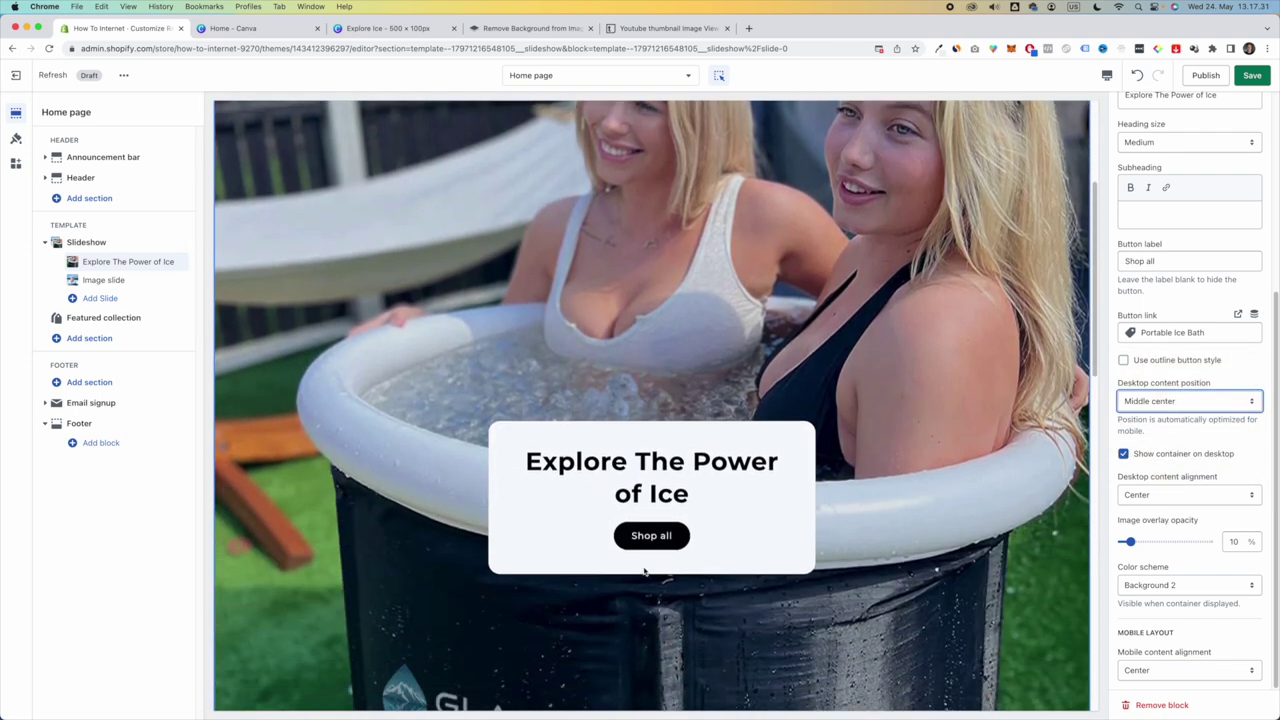
pyautogui.click(1150, 404)
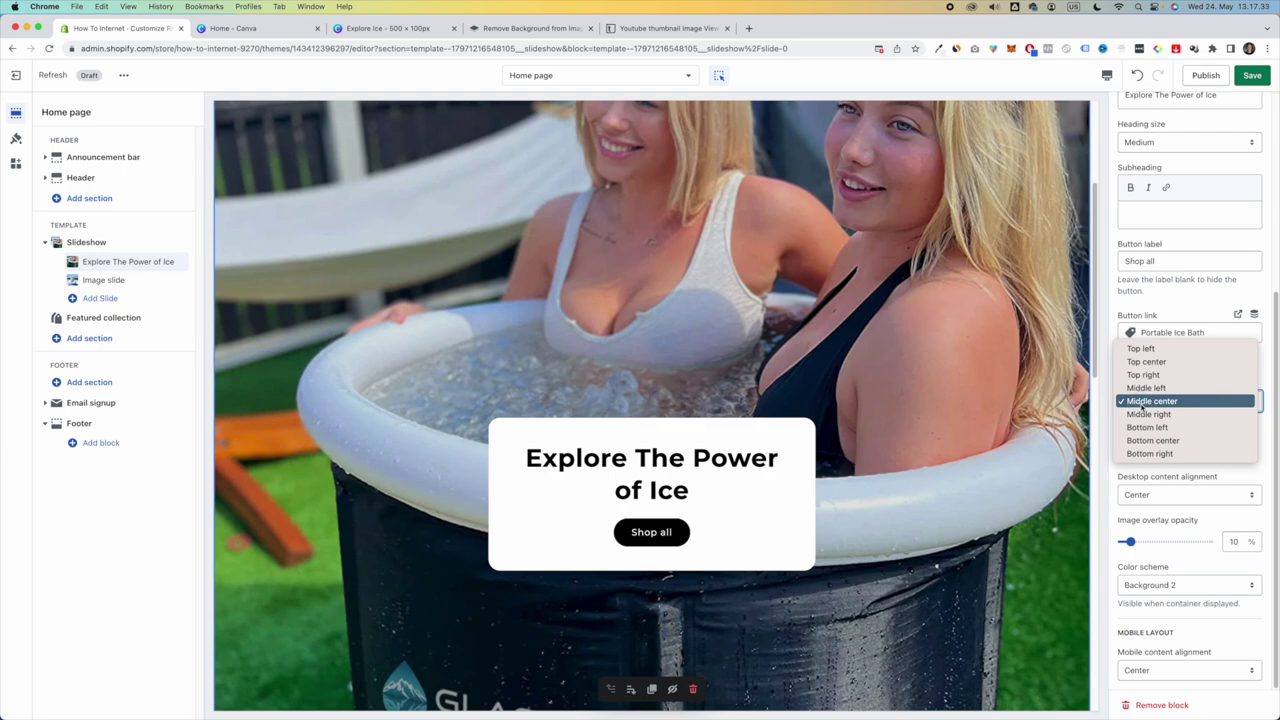
pyautogui.click(1146, 388)
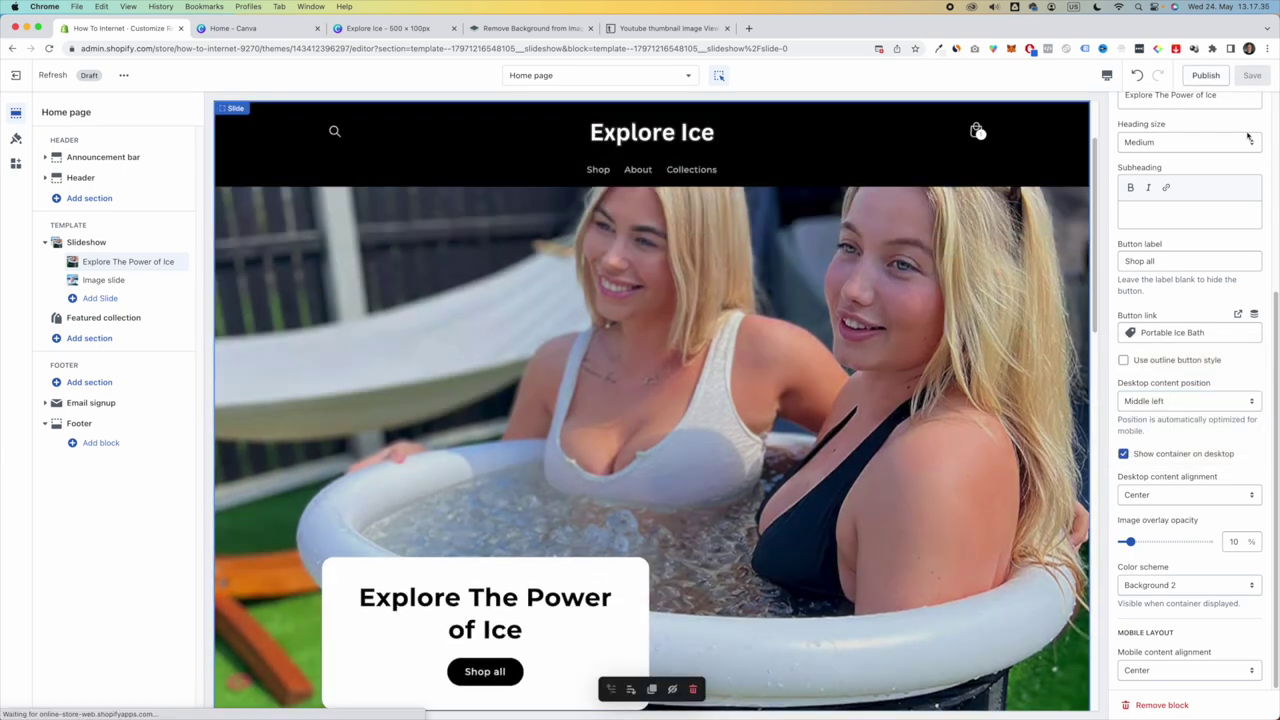
# - Check the home page on desktop and switch the preview to mobile to review the slide and featured products
pyautogui.click(790, 467)
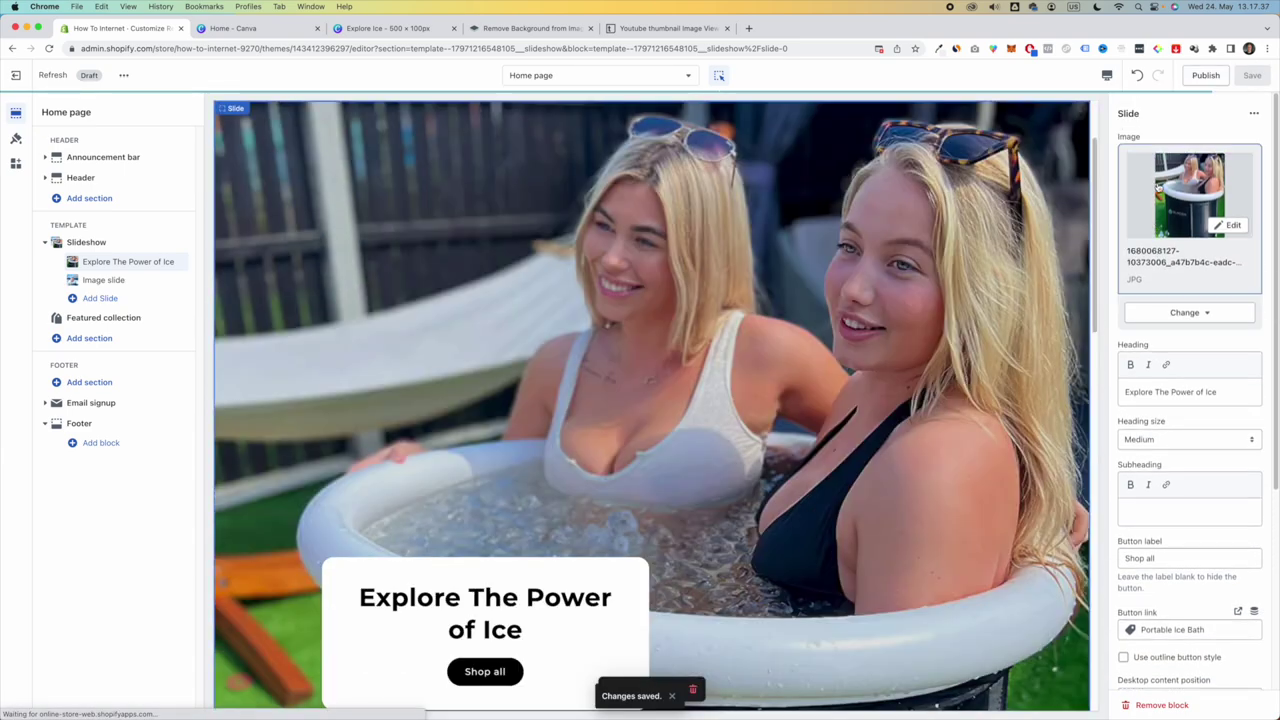
pyautogui.scroll(-10, 786, 374)
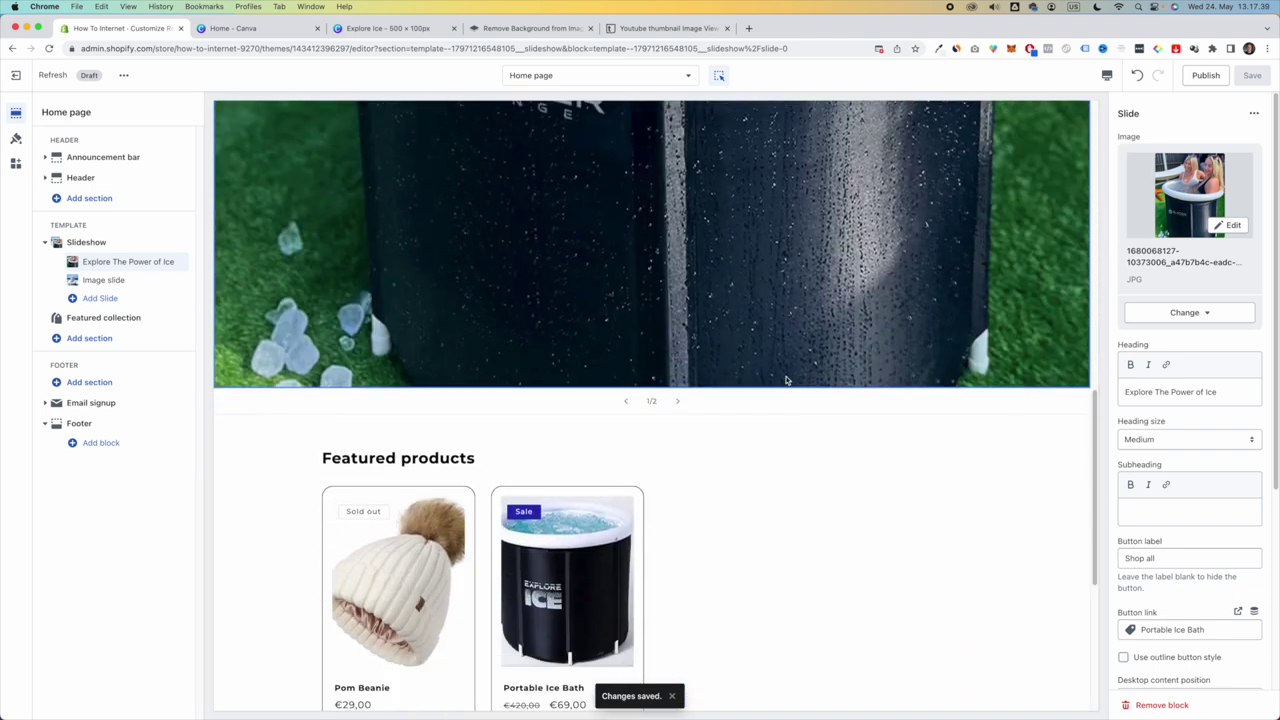
pyautogui.scroll(5, 786, 380)
pyautogui.scroll(5, 787, 377)
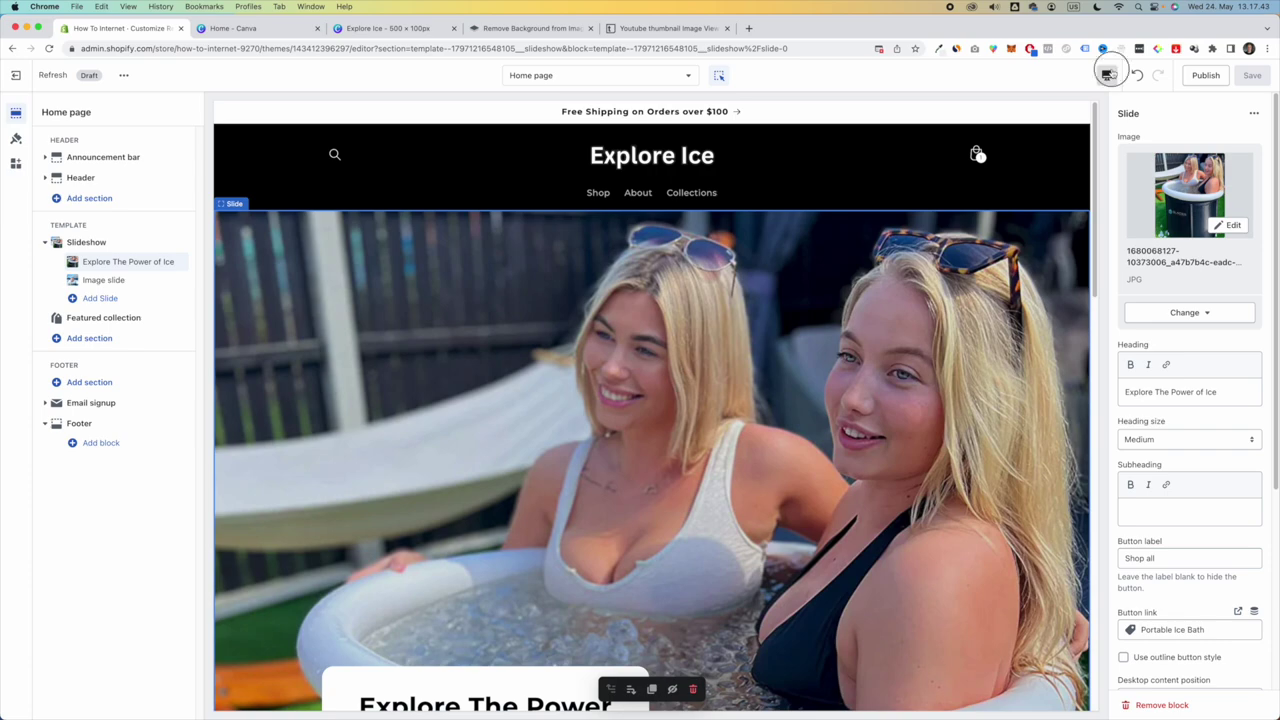
pyautogui.click(1107, 75)
pyautogui.click(1115, 105)
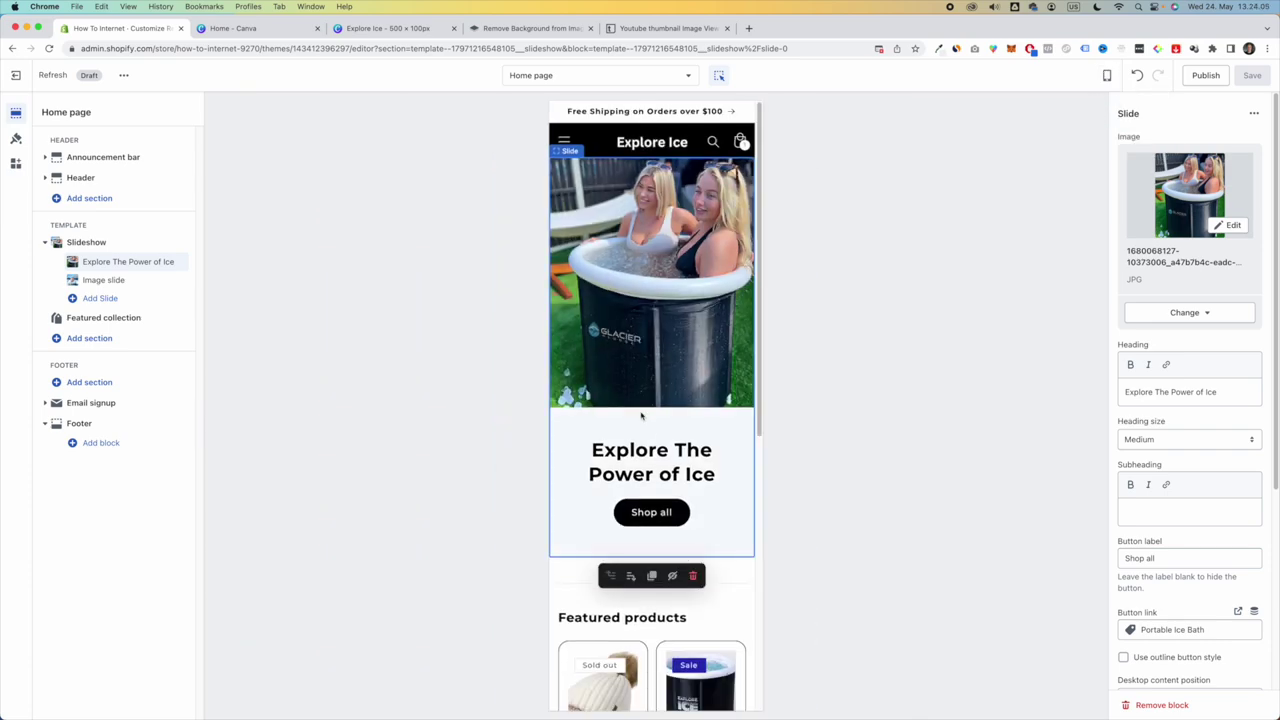
pyautogui.scroll(-4, 640, 410)
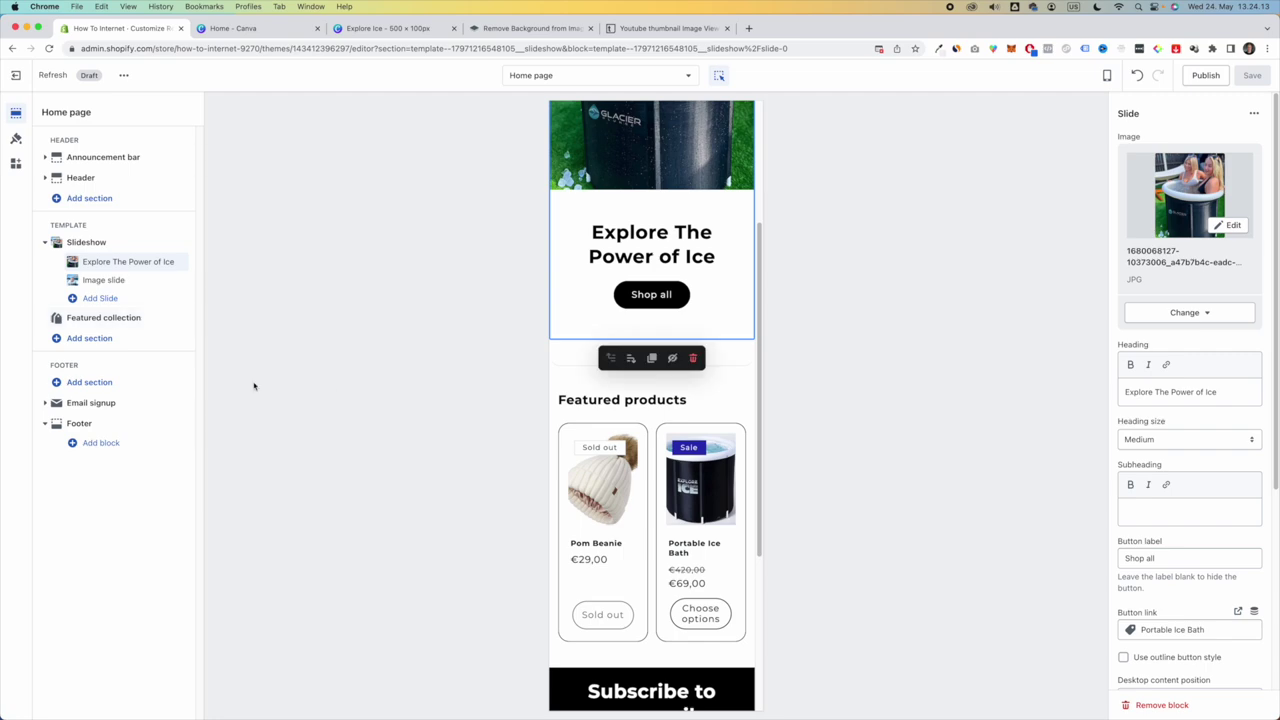
# - Add a Featured product section below the featured collection, assign the Portable Ice Bath product to it and save the theme
pyautogui.click(129, 341)
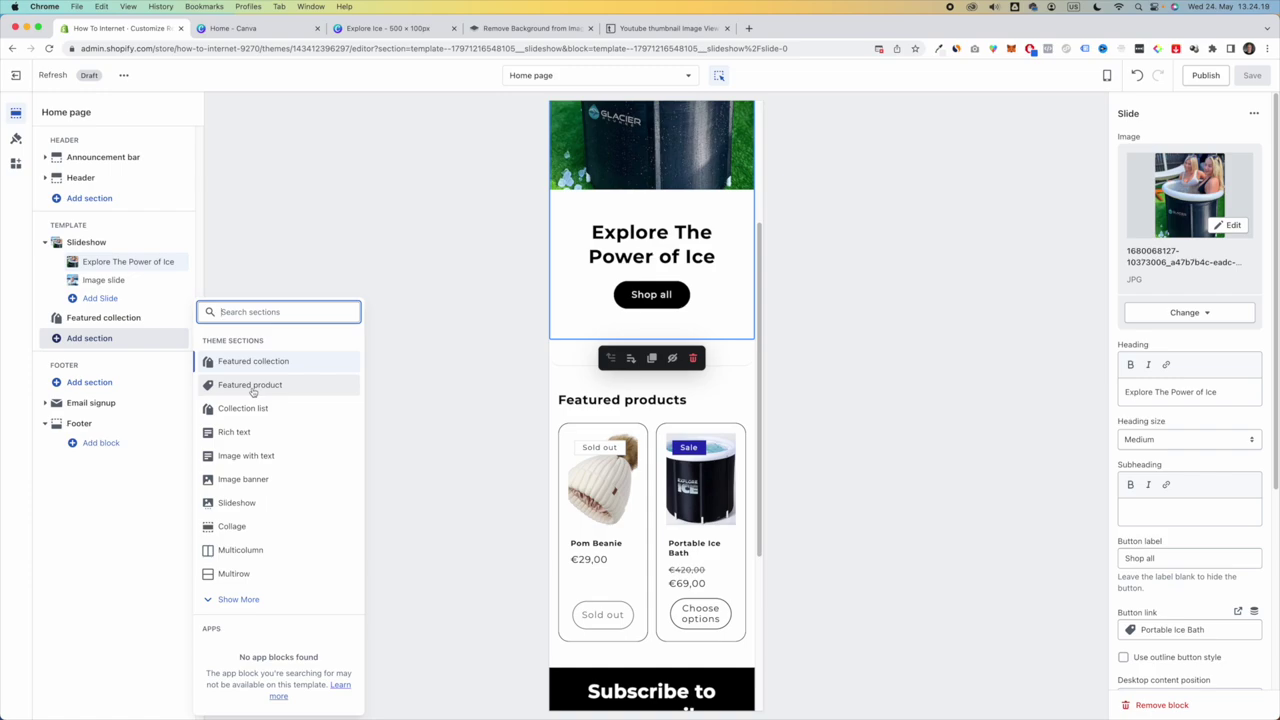
pyautogui.click(256, 388)
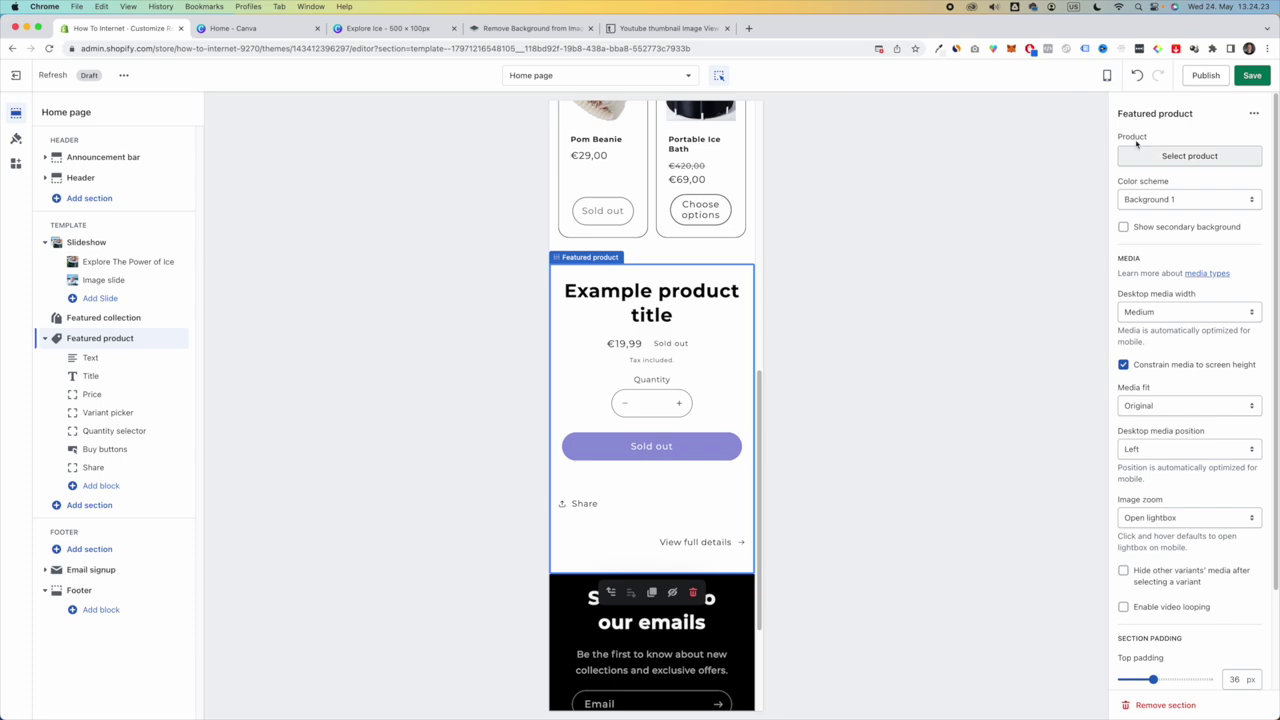
pyautogui.click(1171, 156)
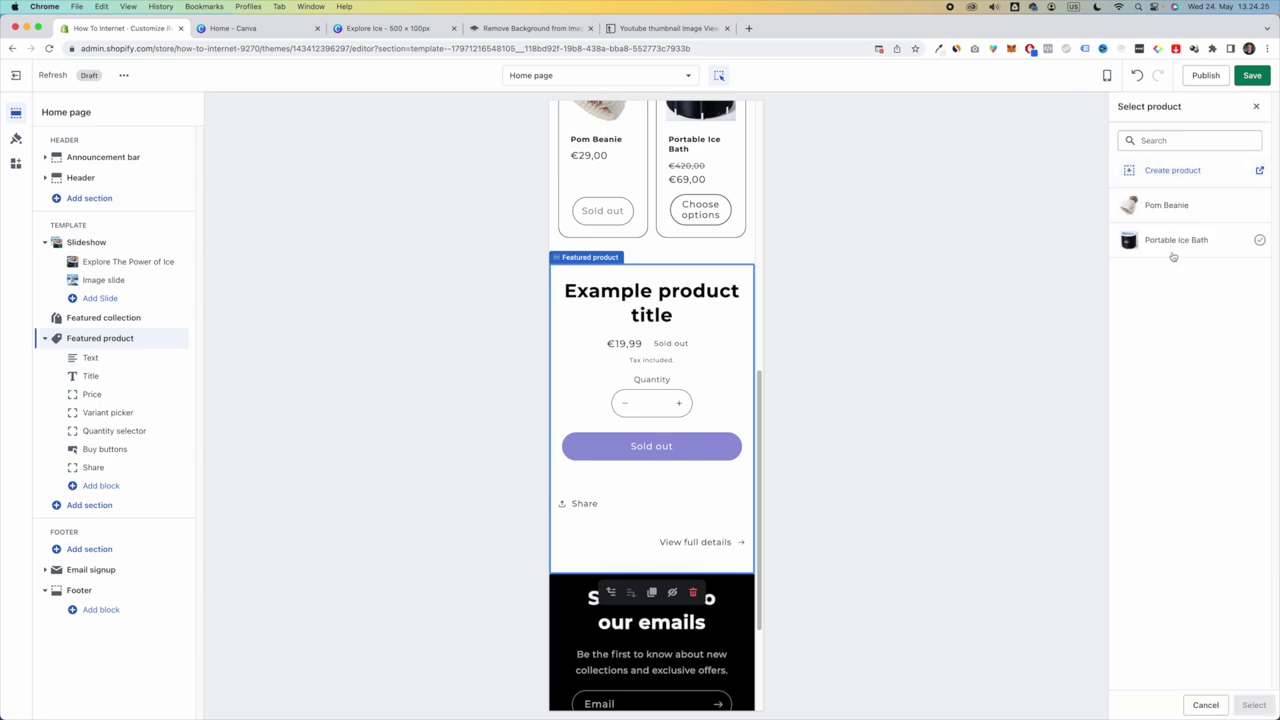
pyautogui.click(1170, 248)
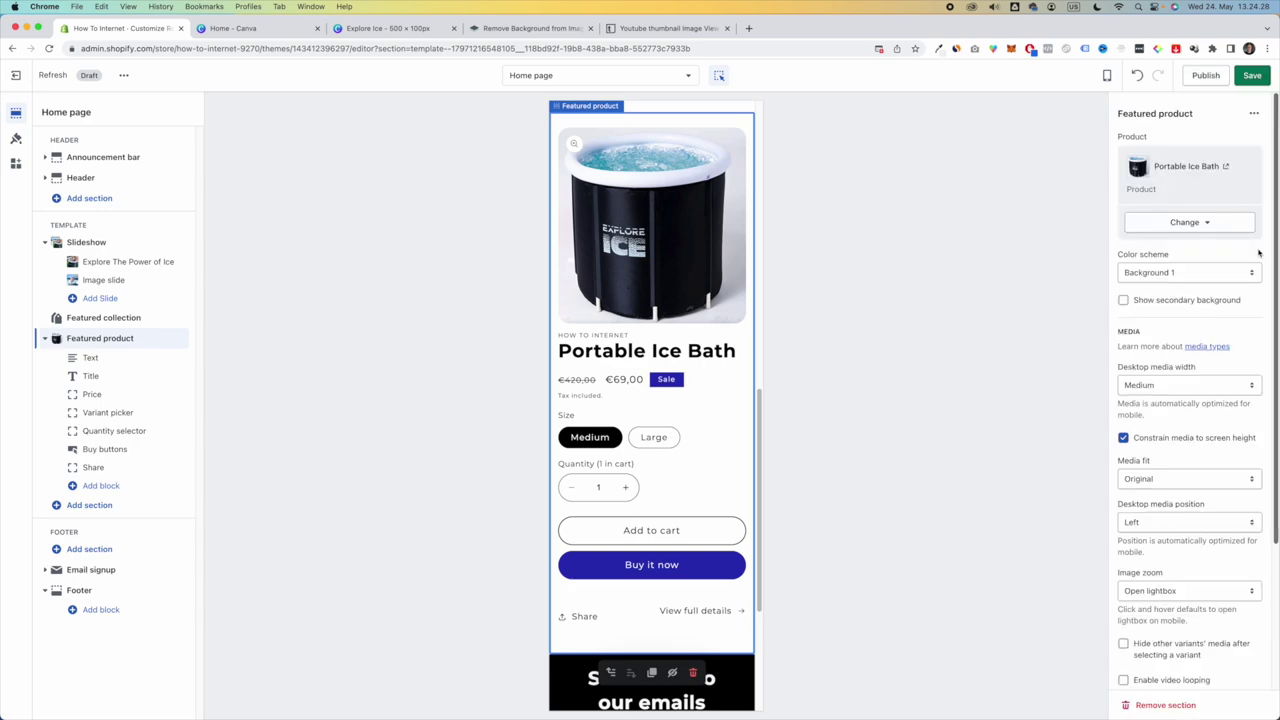
pyautogui.click(1254, 78)
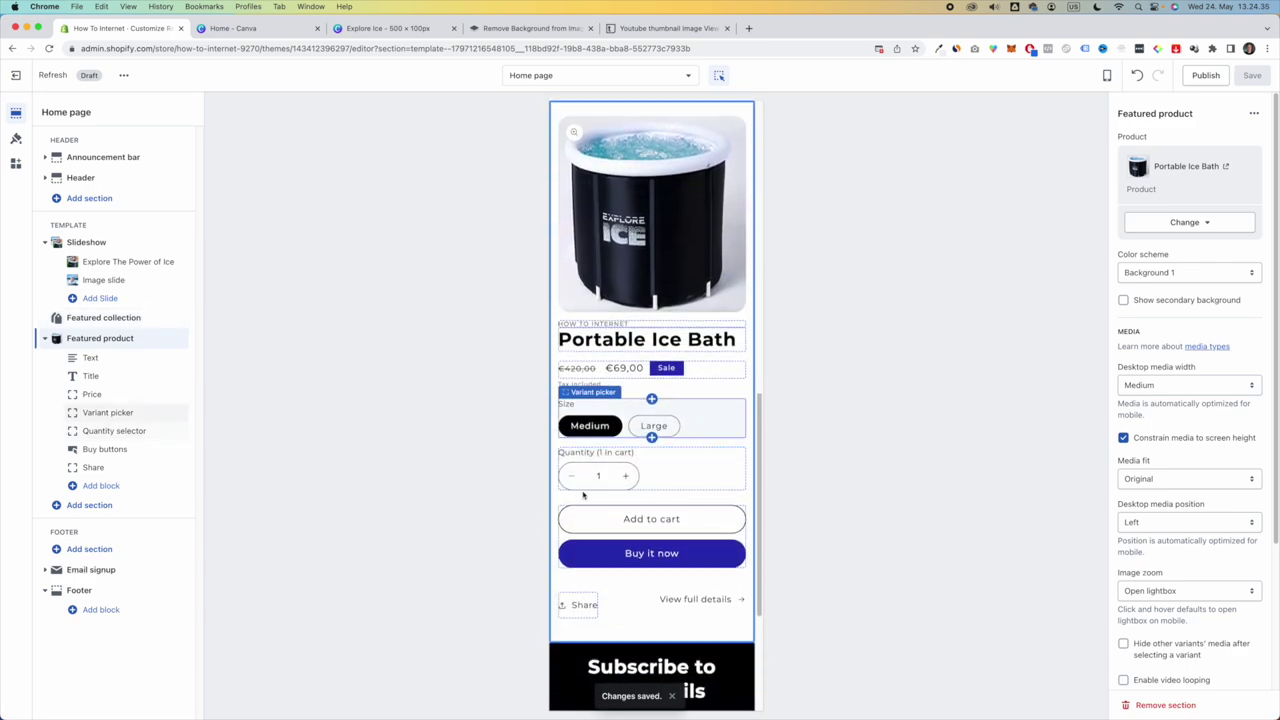
# - Browse the full list of available home page sections without adding one and check the rest of the mobile preview
pyautogui.click(104, 506)
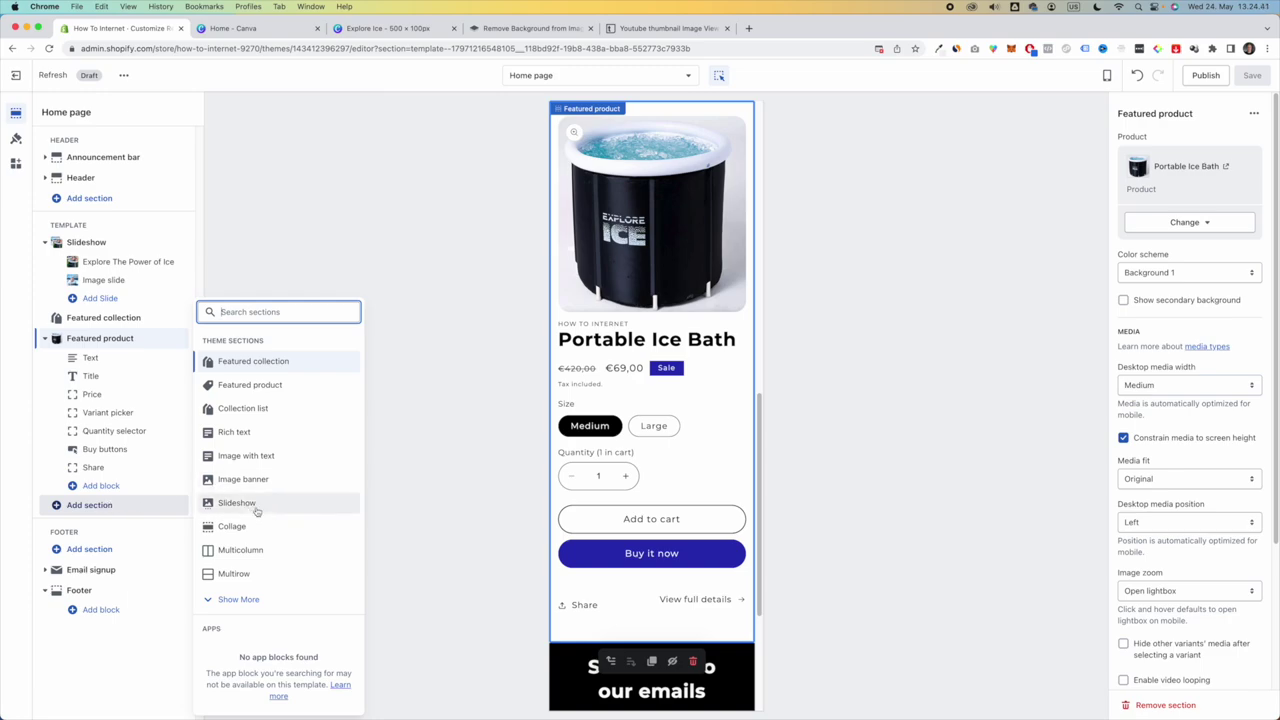
pyautogui.click(232, 599)
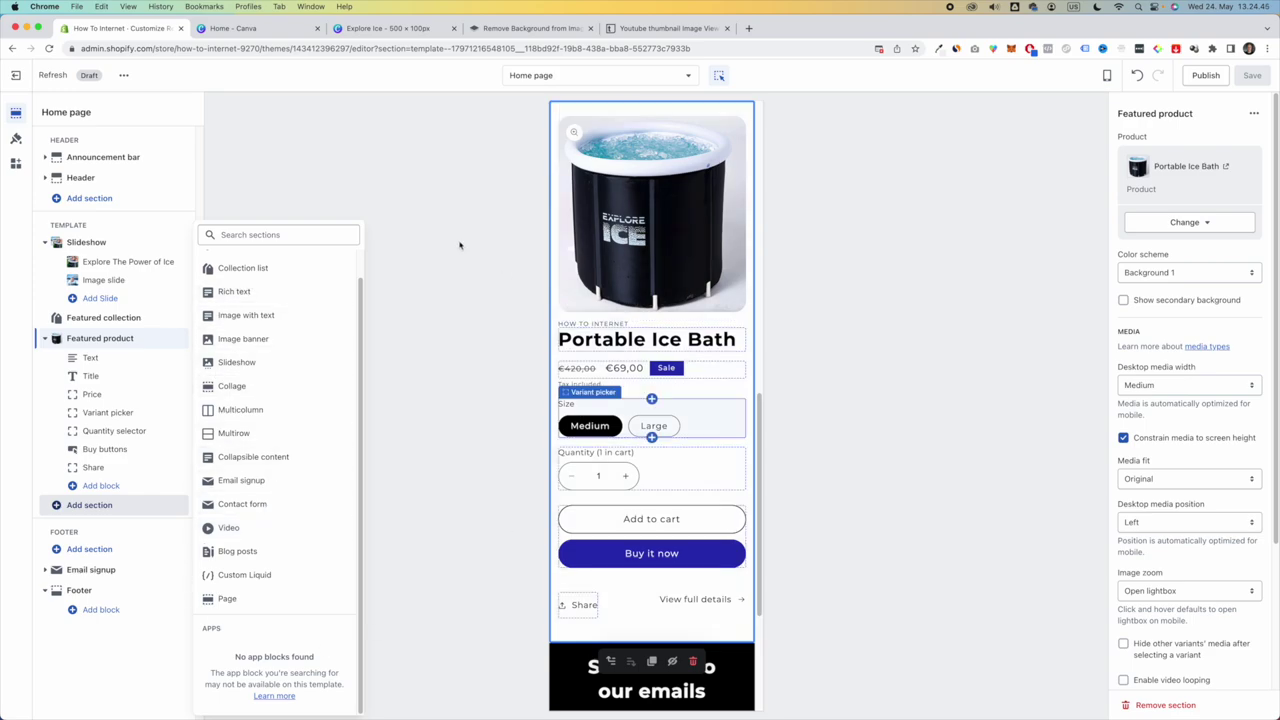
pyautogui.scroll(2, 266, 455)
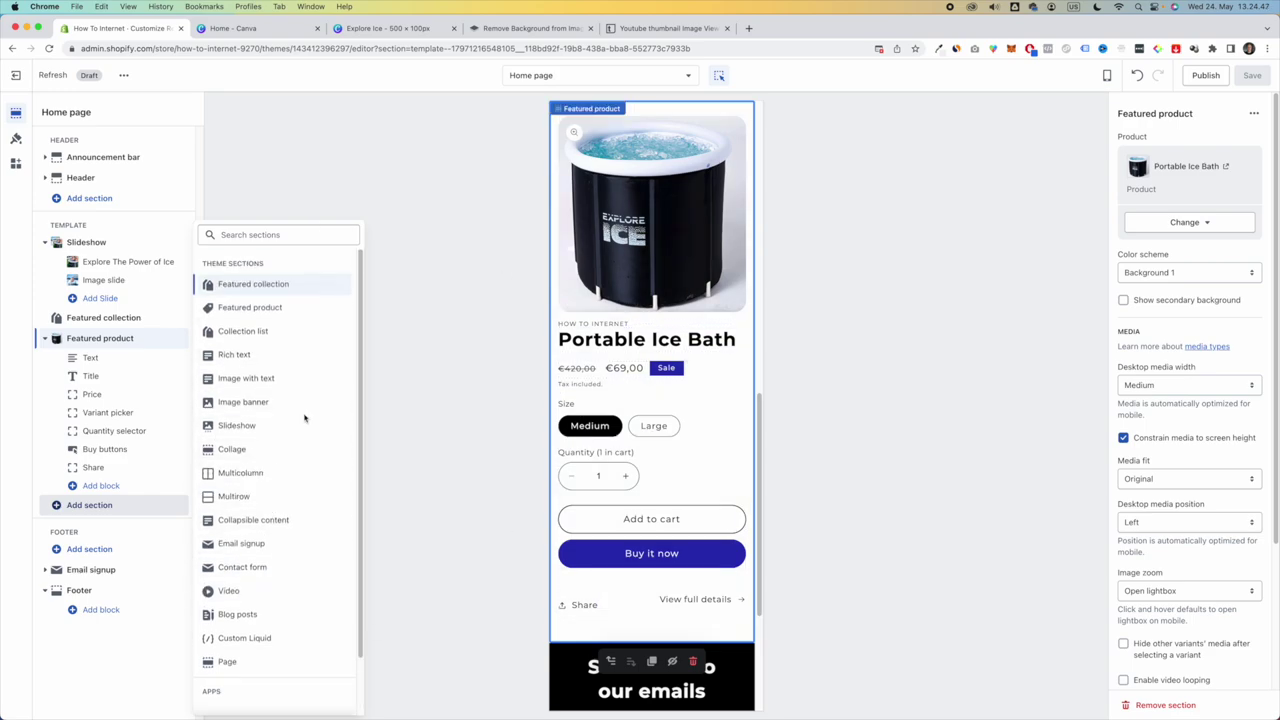
pyautogui.click(89, 505)
pyautogui.scroll(-5, 652, 360)
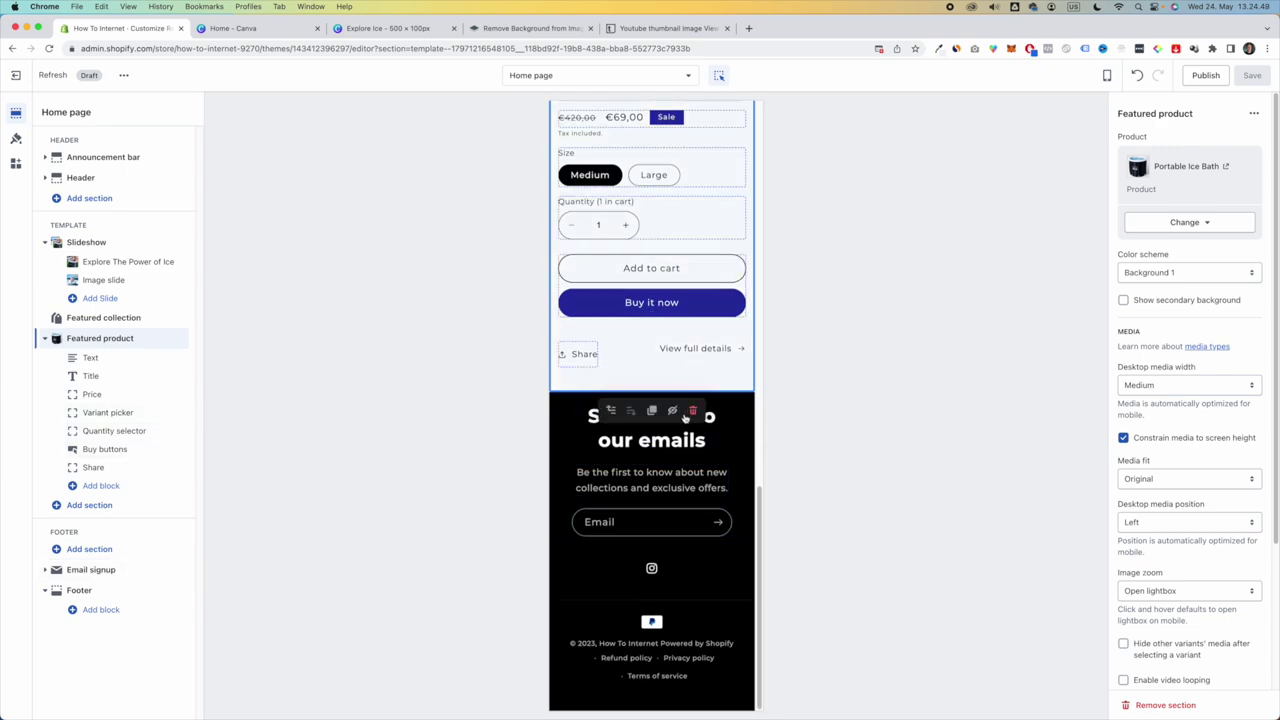
pyautogui.click(663, 421)
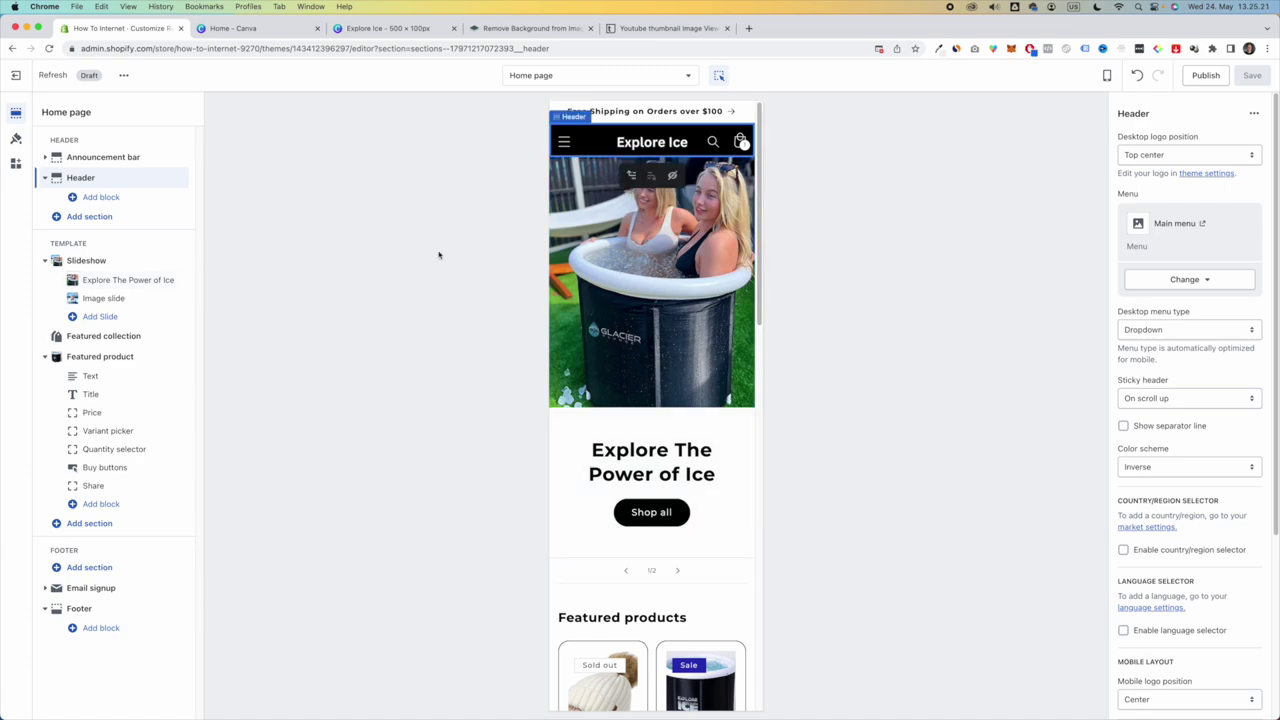
# - Check the links in the mobile header menu and review the Main menu items in the store's Navigation settings
pyautogui.click(564, 141)
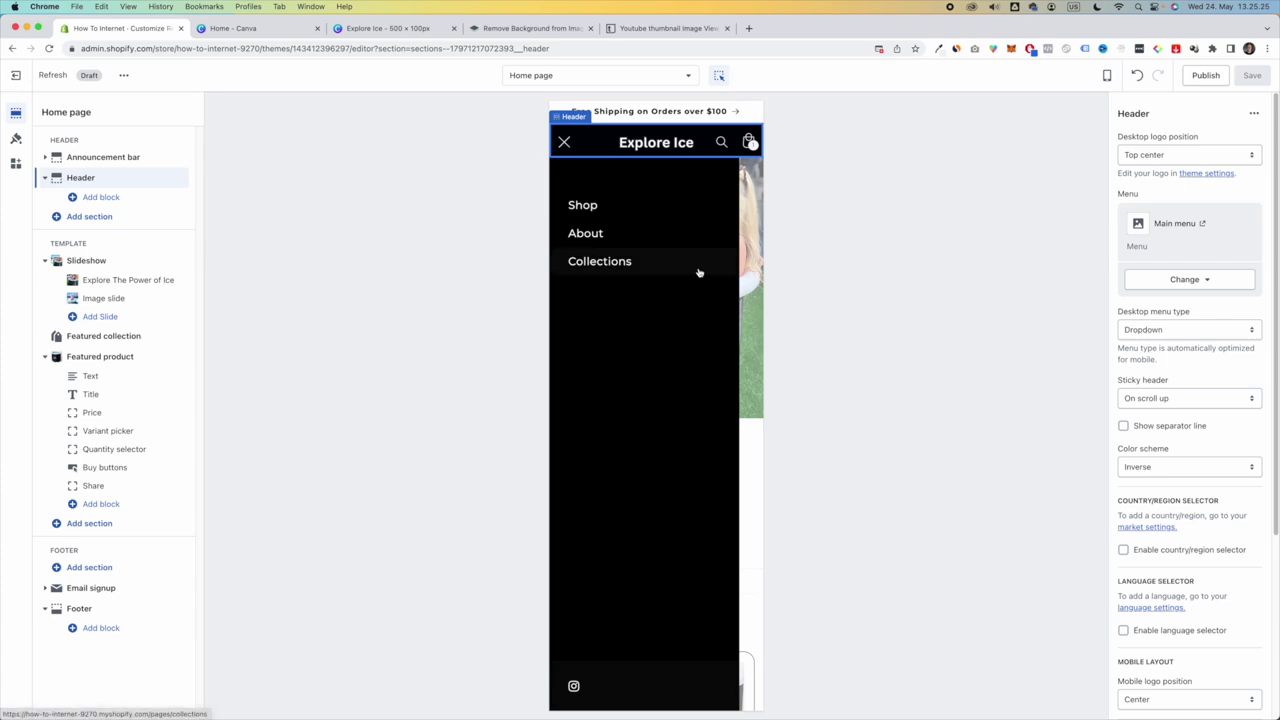
pyautogui.click(564, 141)
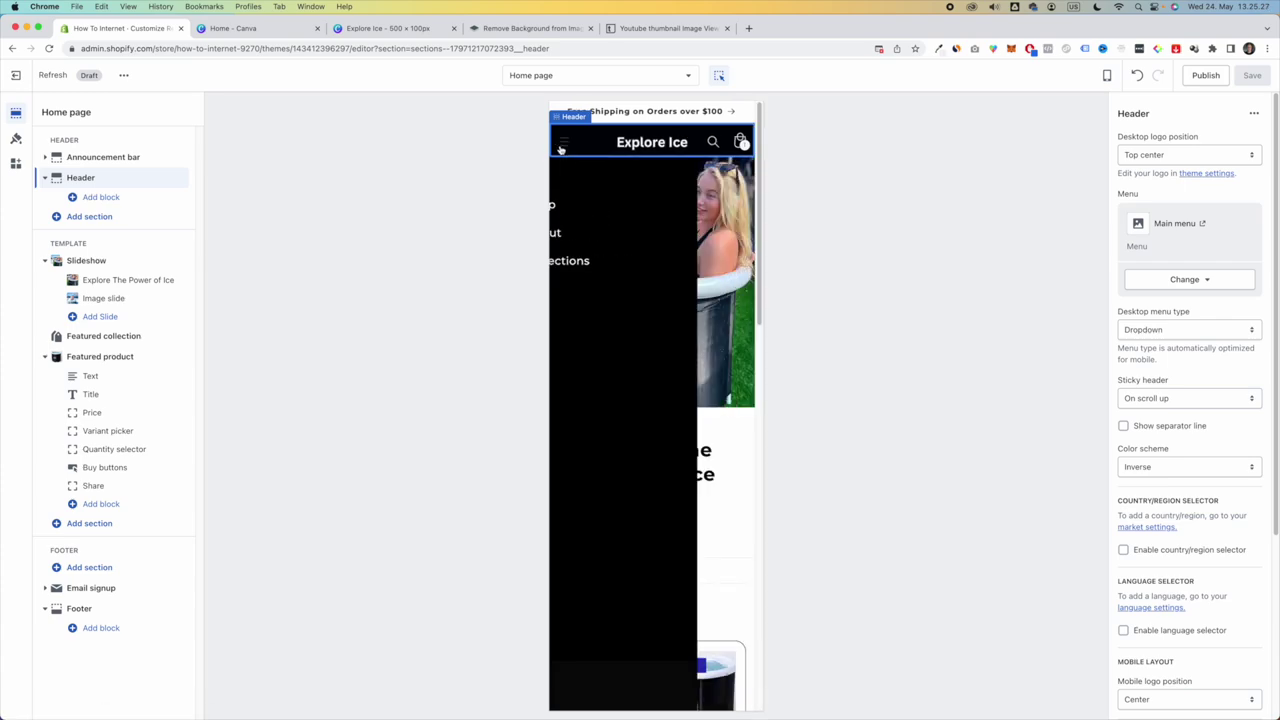
pyautogui.click(14, 78)
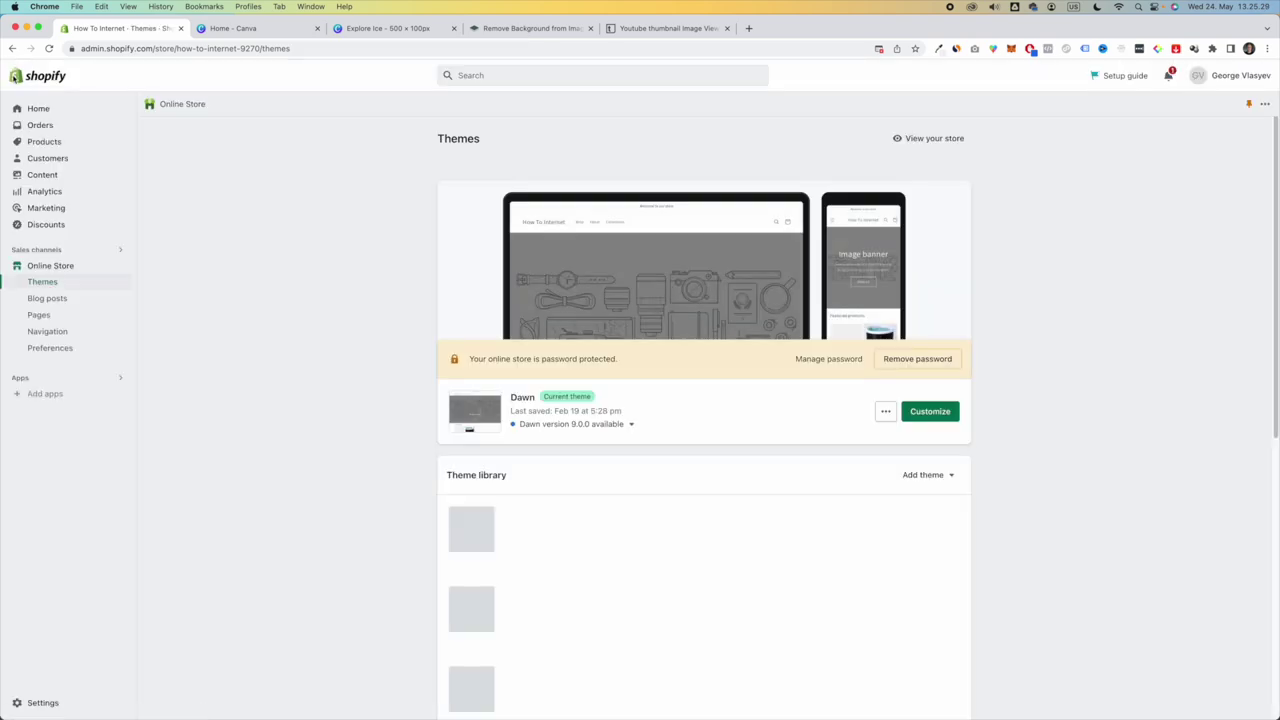
pyautogui.click(66, 332)
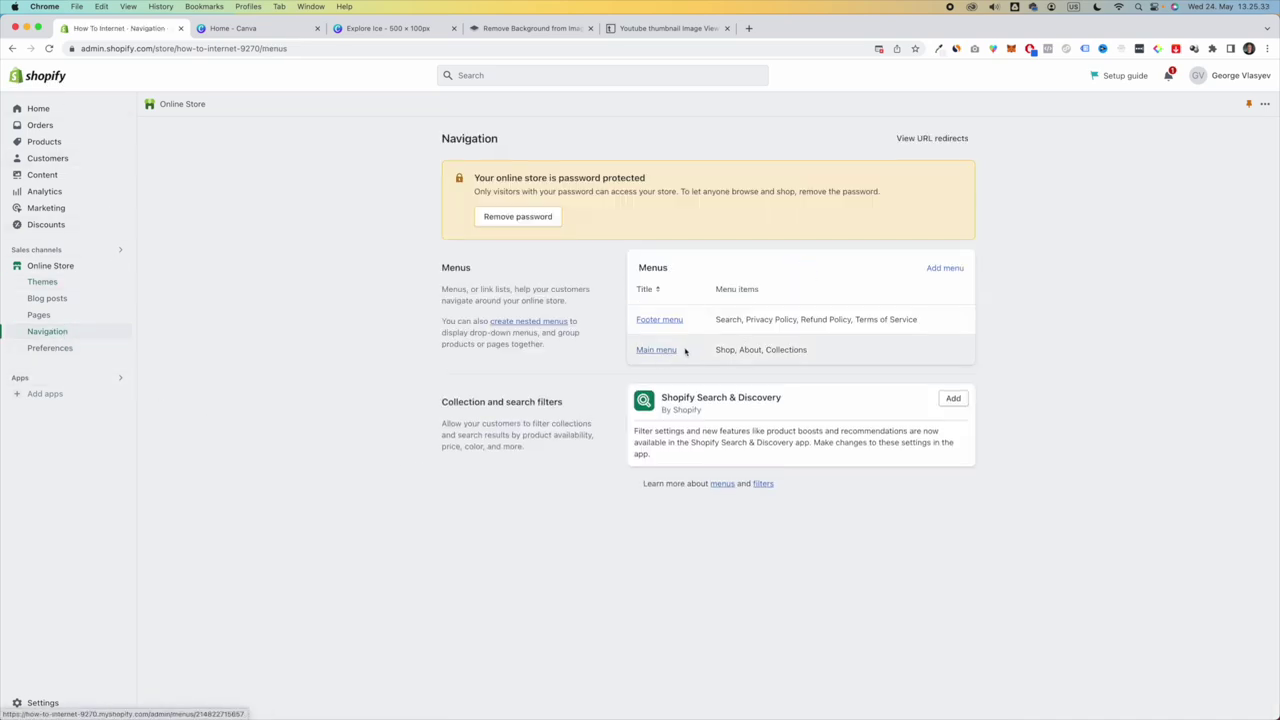
pyautogui.click(710, 352)
pyautogui.moveTo(710, 352); pyautogui.dragTo(744, 352)
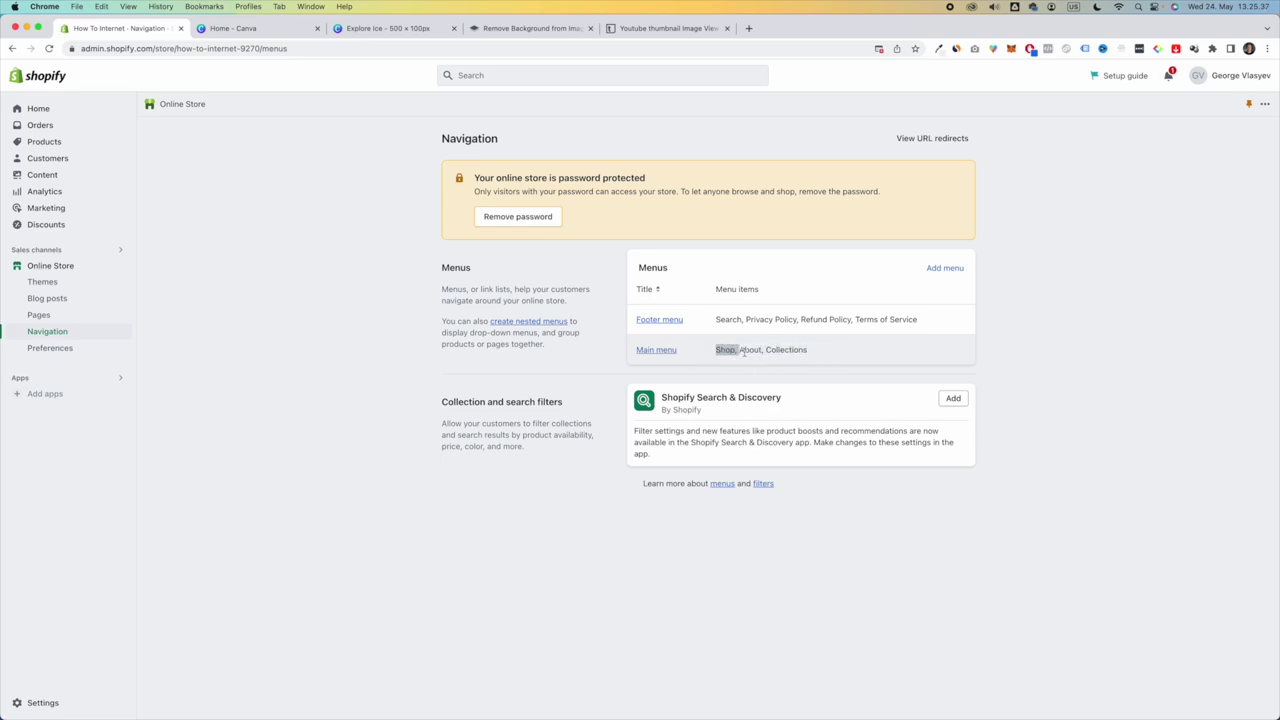
pyautogui.click(744, 352)
# - Create a new store page titled "Shipping and Delivery" with empty content and save it
pyautogui.click(68, 314)
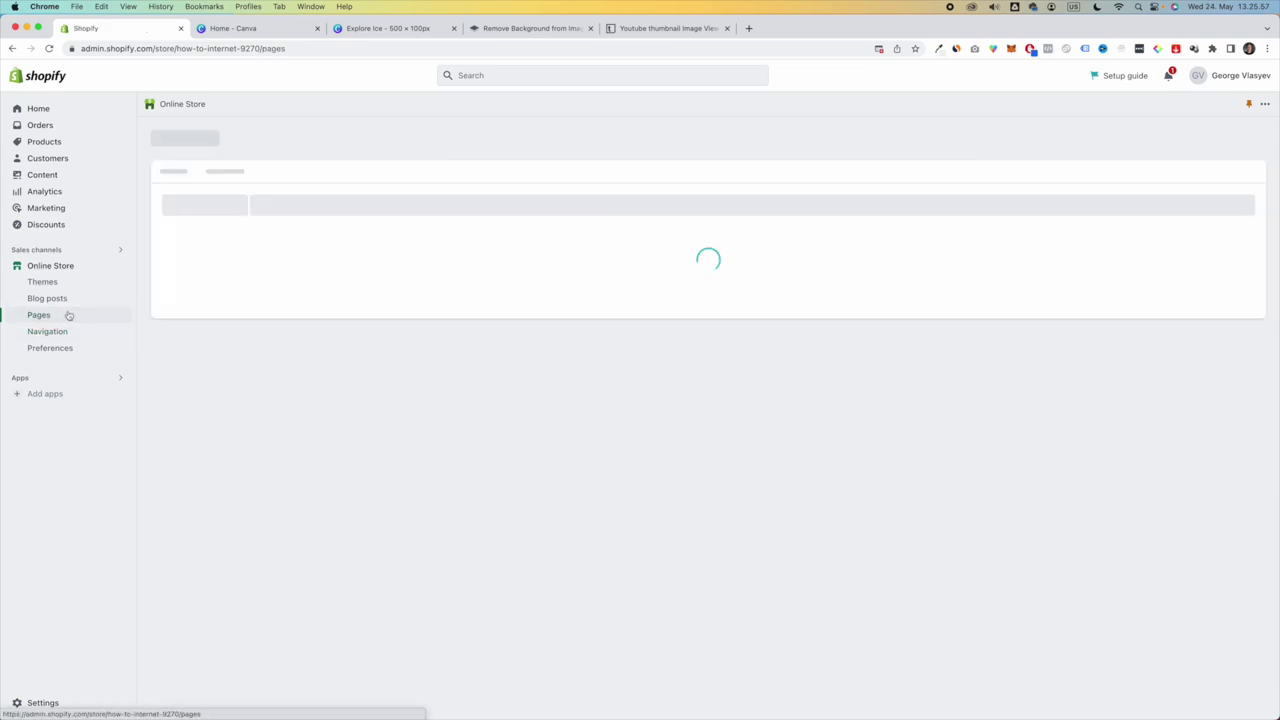
pyautogui.click(1234, 139)
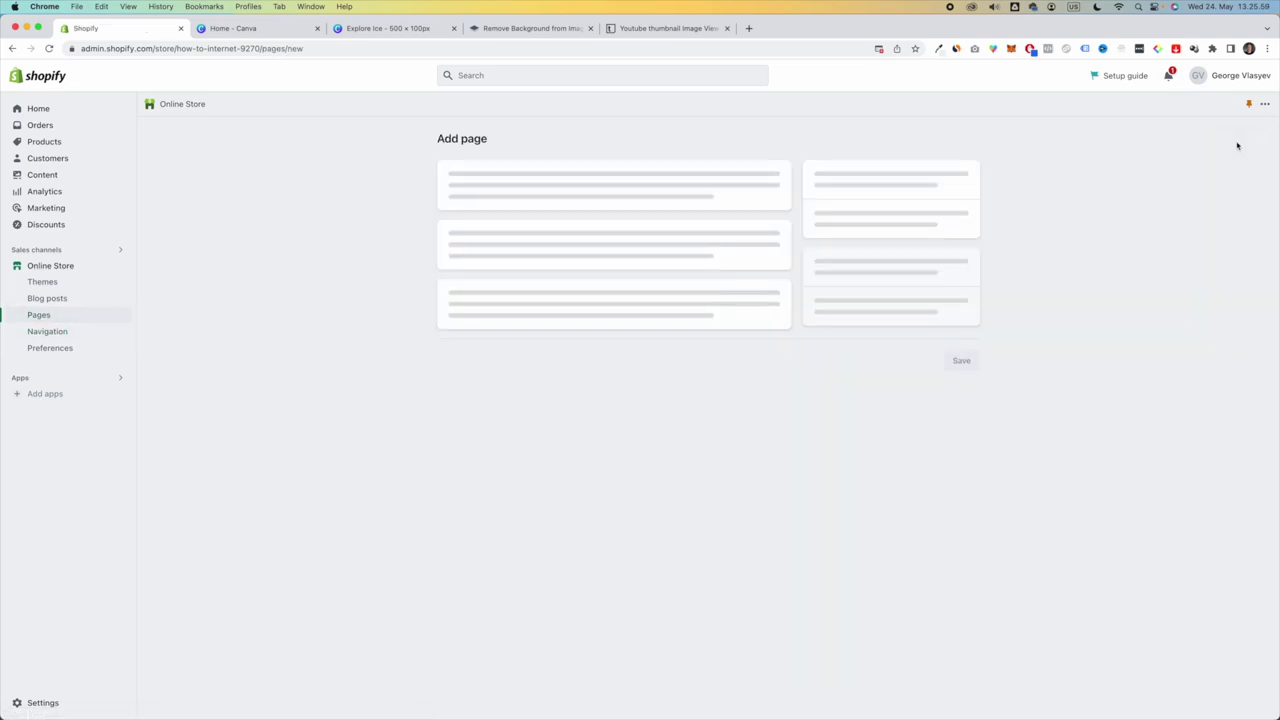
pyautogui.click(674, 195)
pyautogui.write('Shipping and Delivery')
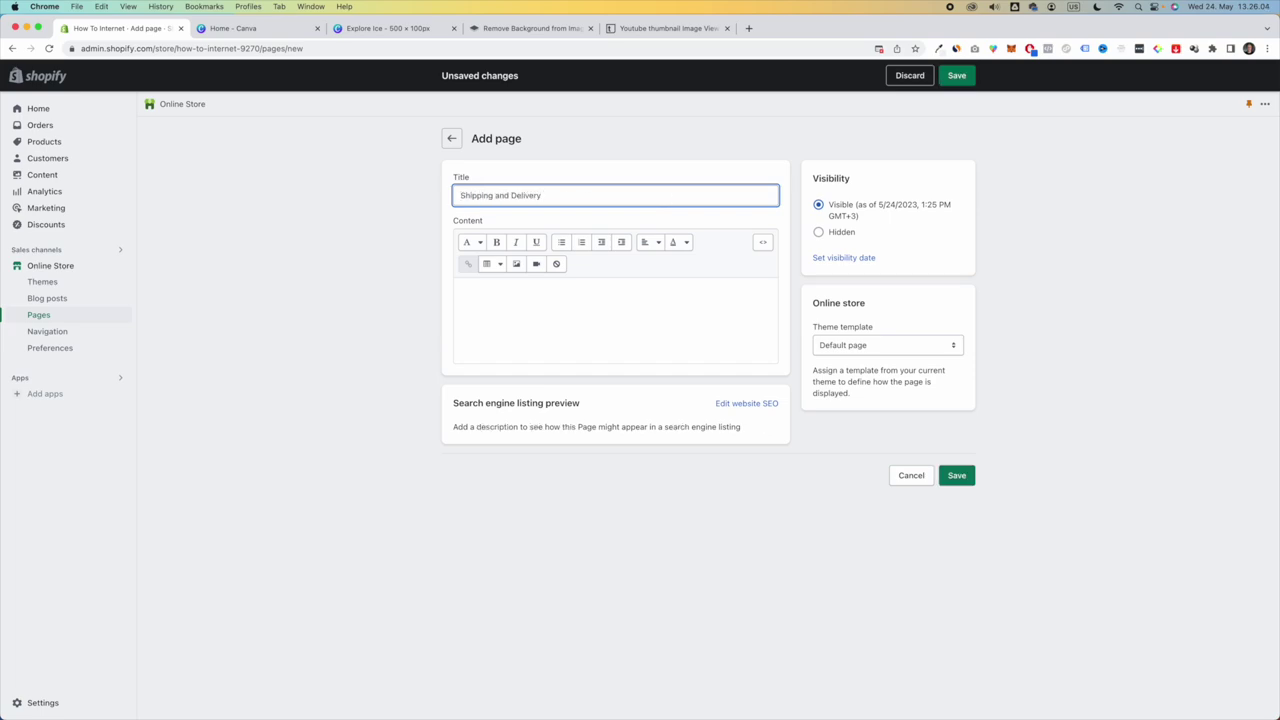
pyautogui.click(660, 303)
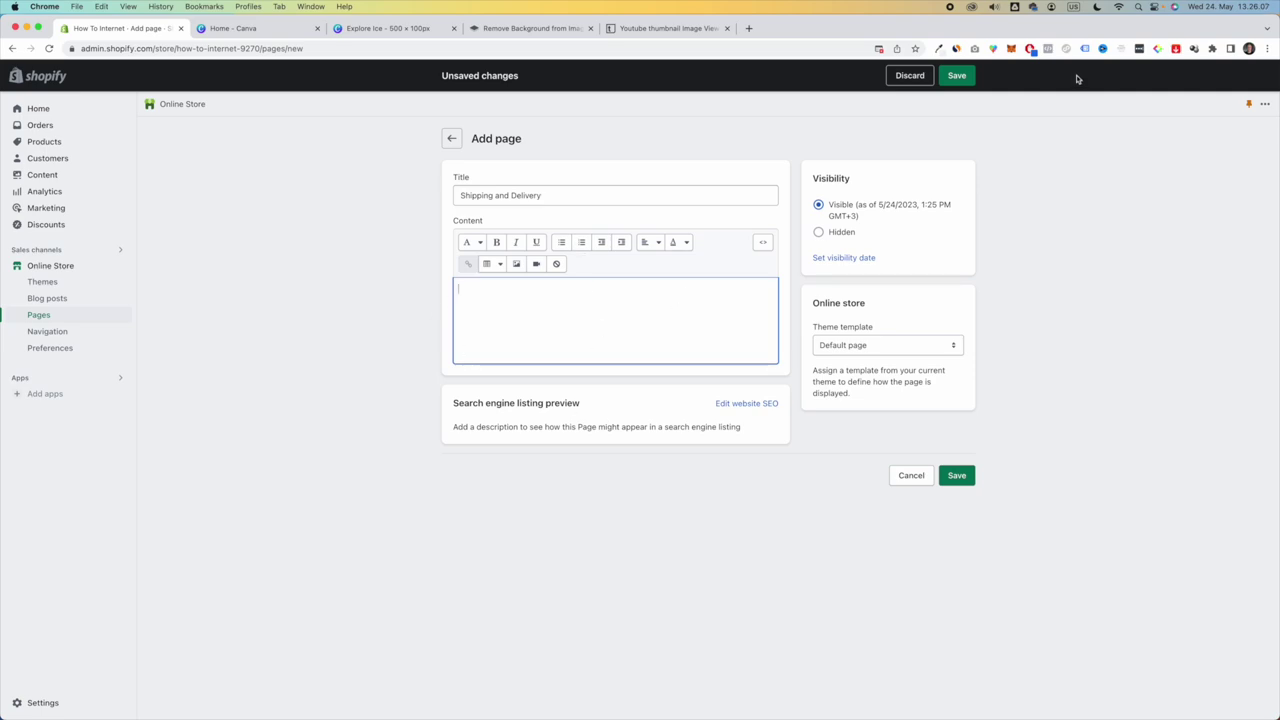
pyautogui.click(957, 75)
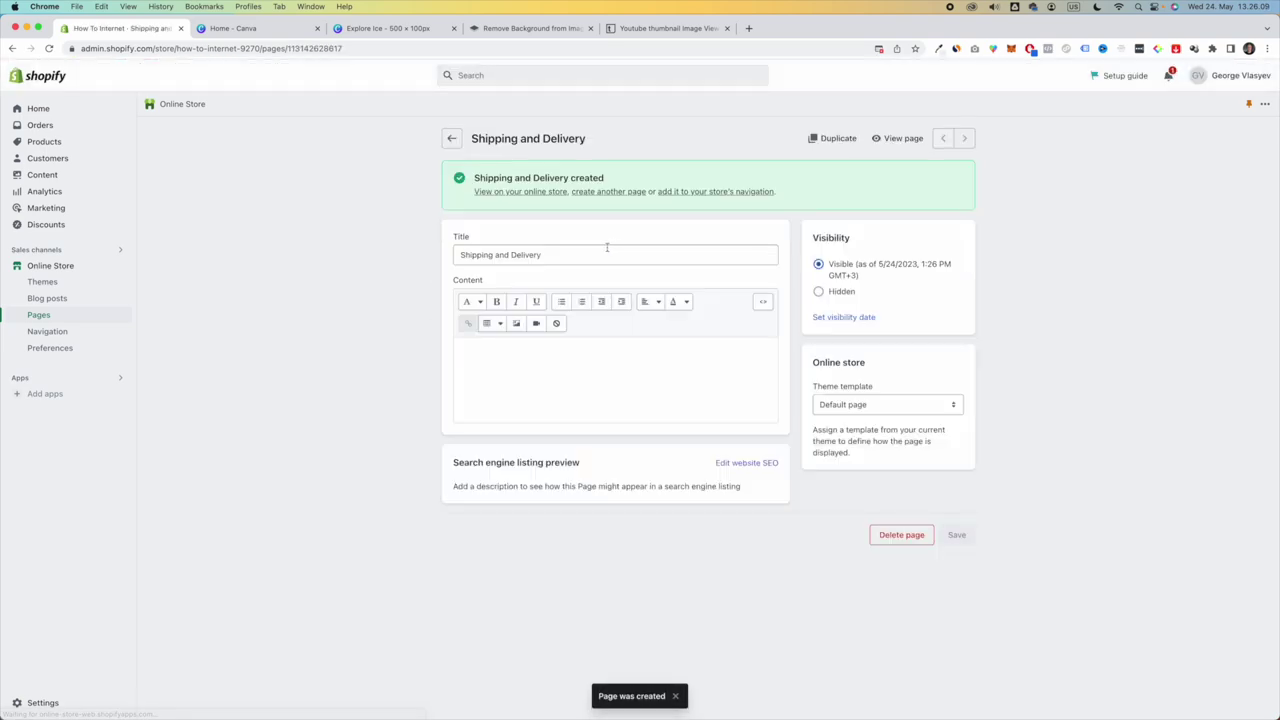
# - Change the title of the Shipping and Delivery page to "Contact", leaving its content empty
pyautogui.tripleClick(560, 254)
pyautogui.write('C')
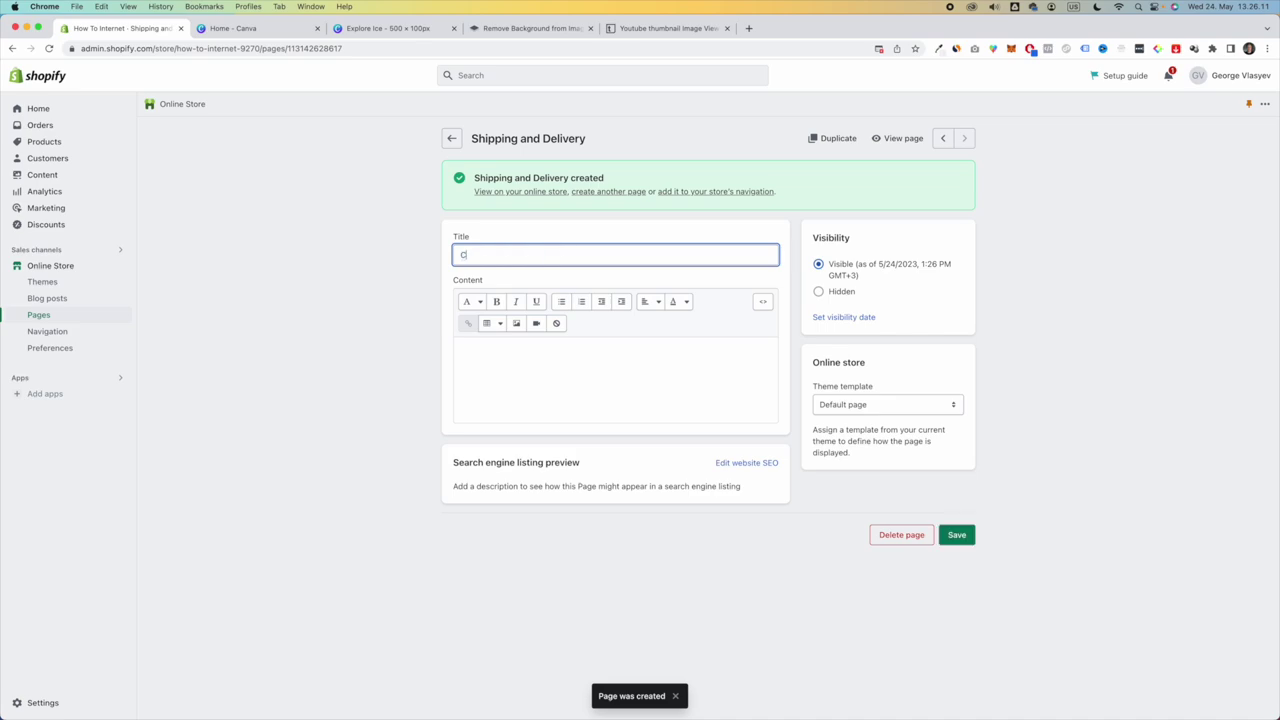
pyautogui.write('ontact')
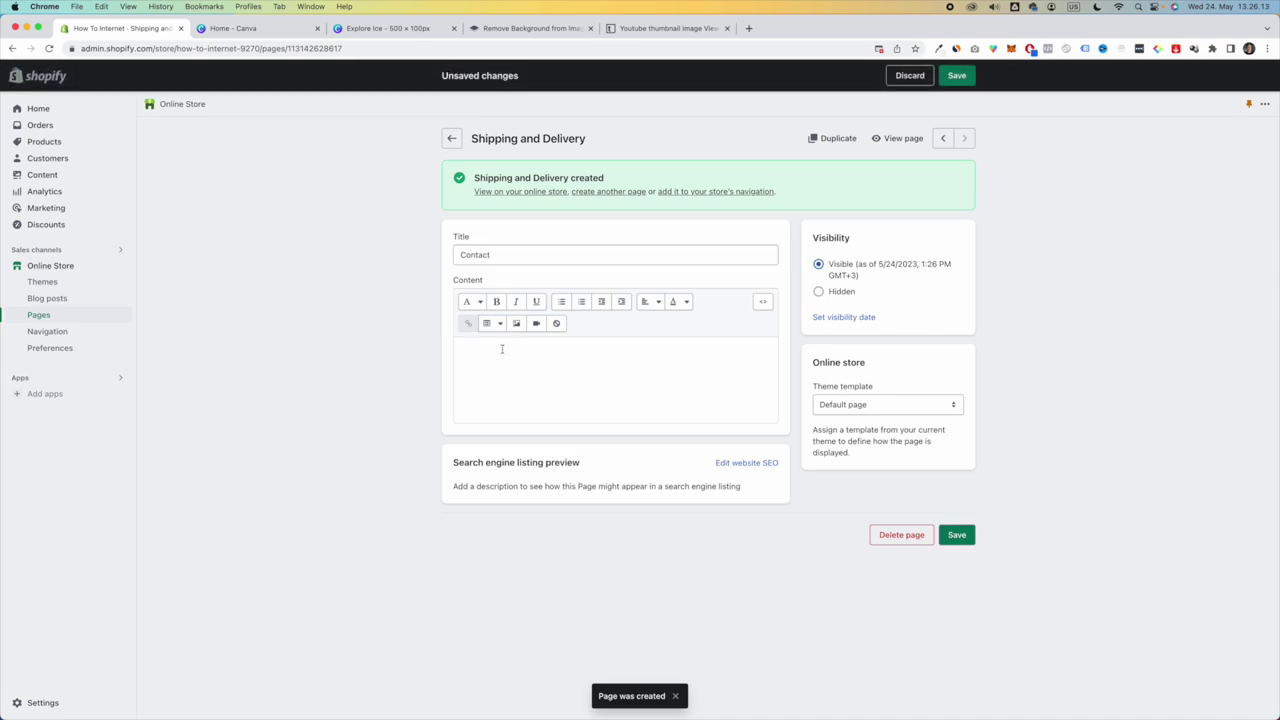
pyautogui.click(575, 363)
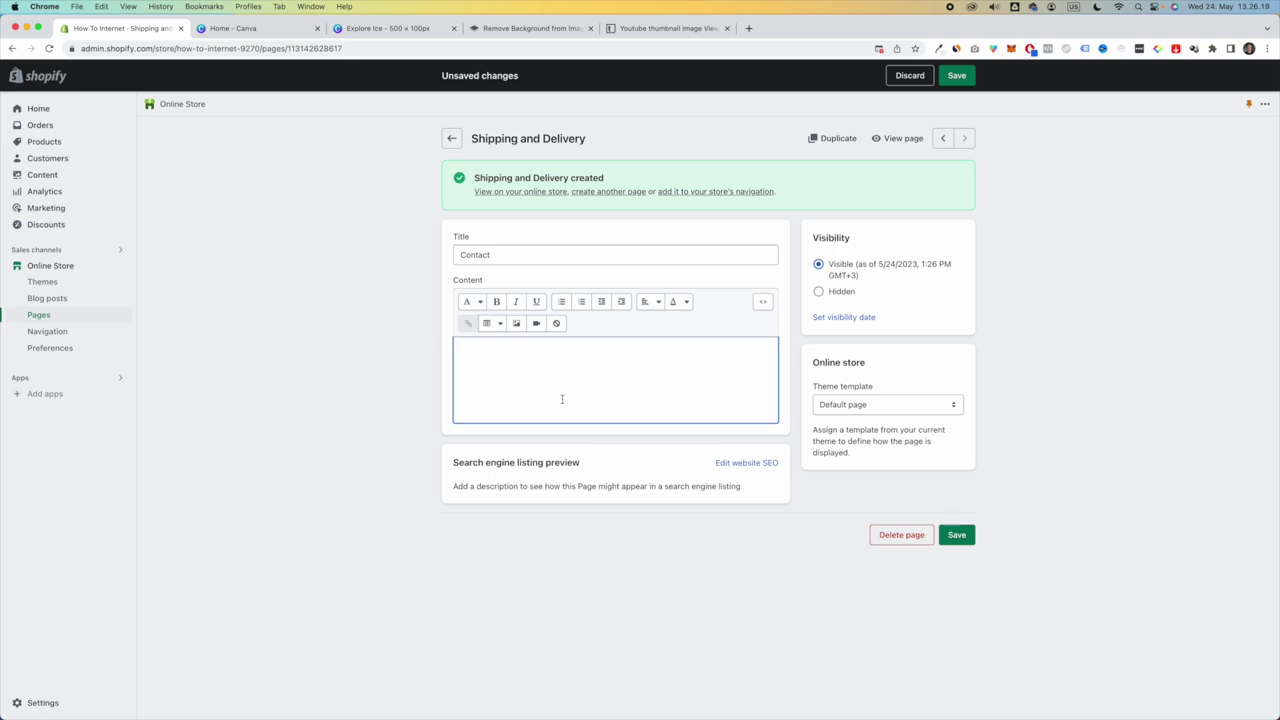
# - Assign the contact theme template to the page, save it and view the page on the storefront
pyautogui.click(850, 404)
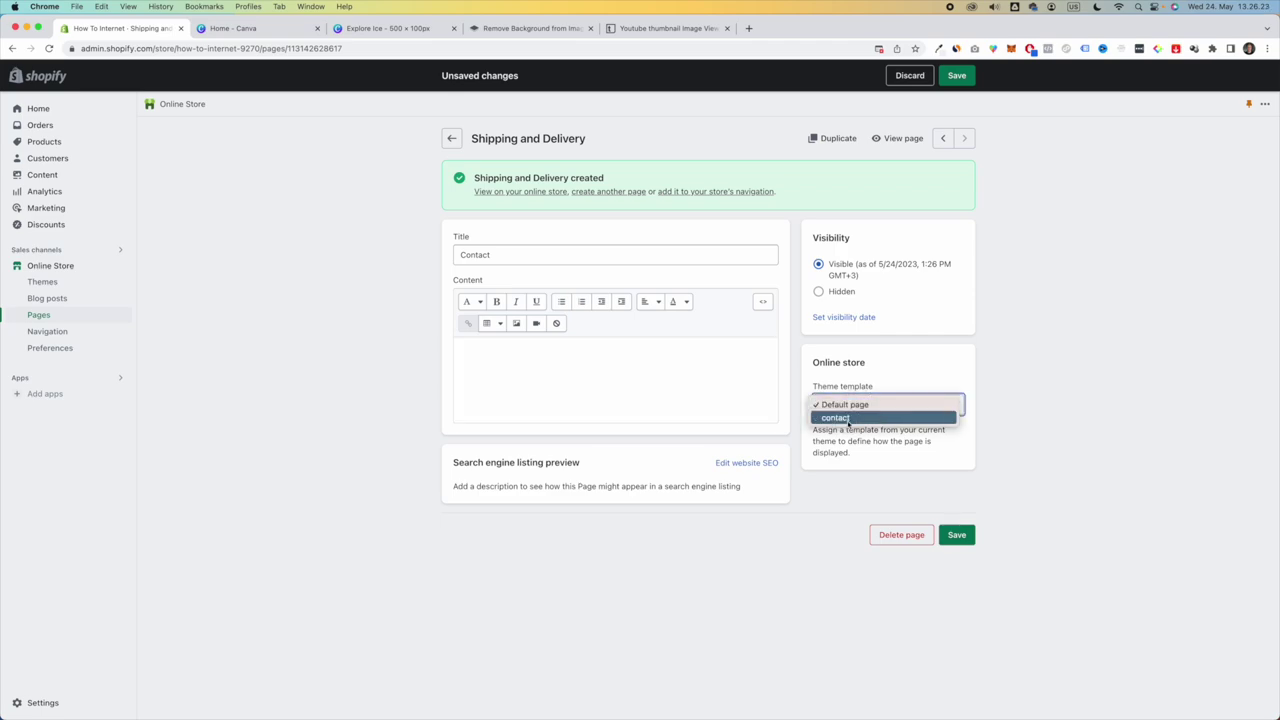
pyautogui.click(849, 418)
pyautogui.click(960, 77)
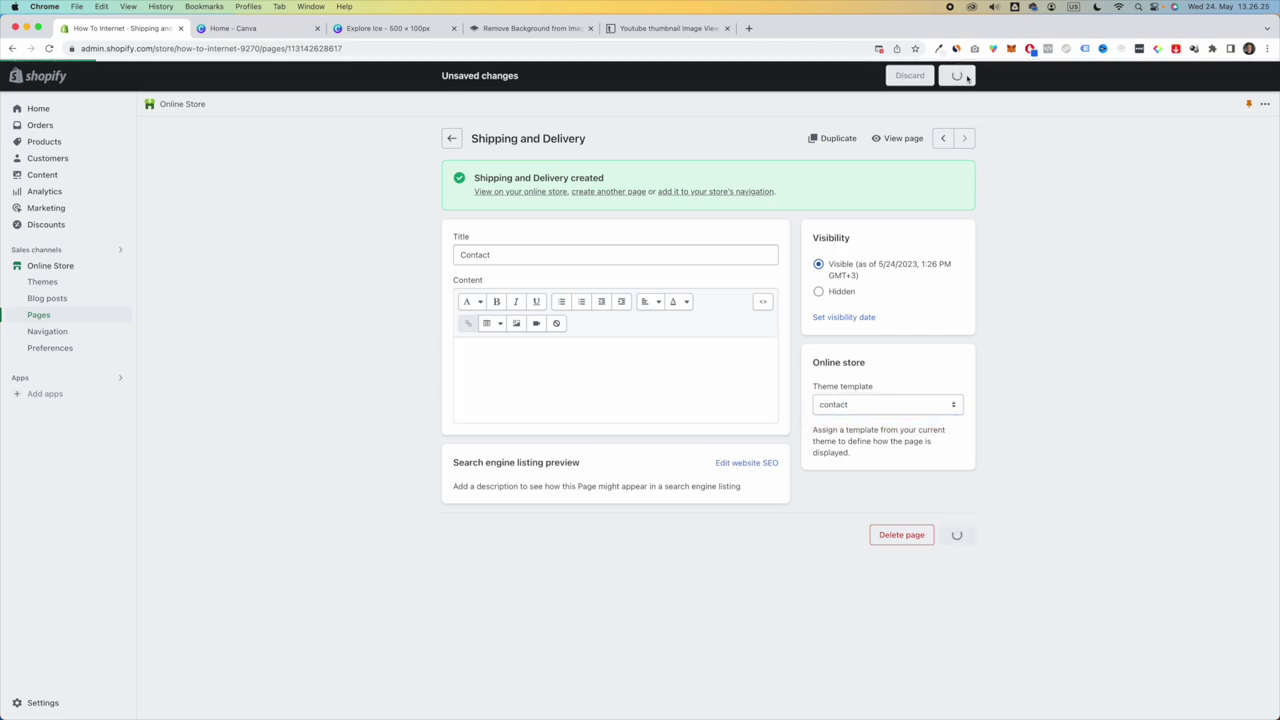
pyautogui.click(899, 139)
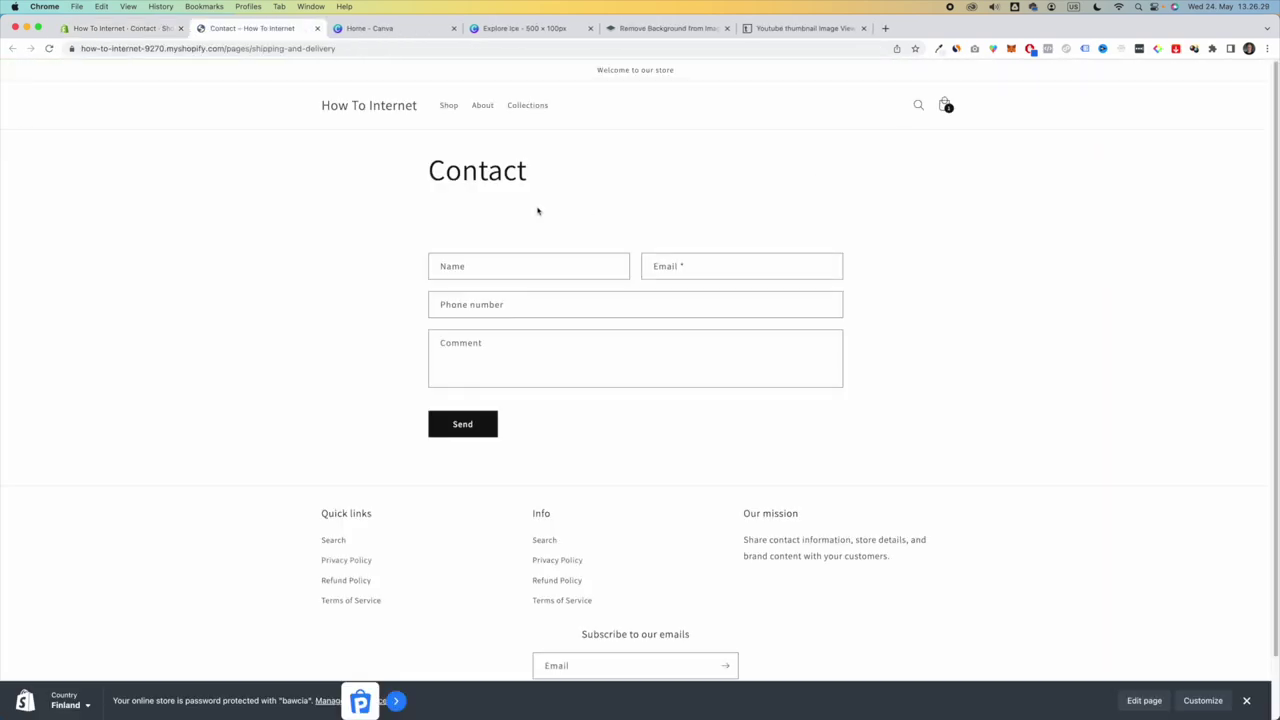
pyautogui.moveTo(427, 170); pyautogui.dragTo(566, 211)
pyautogui.click(568, 213)
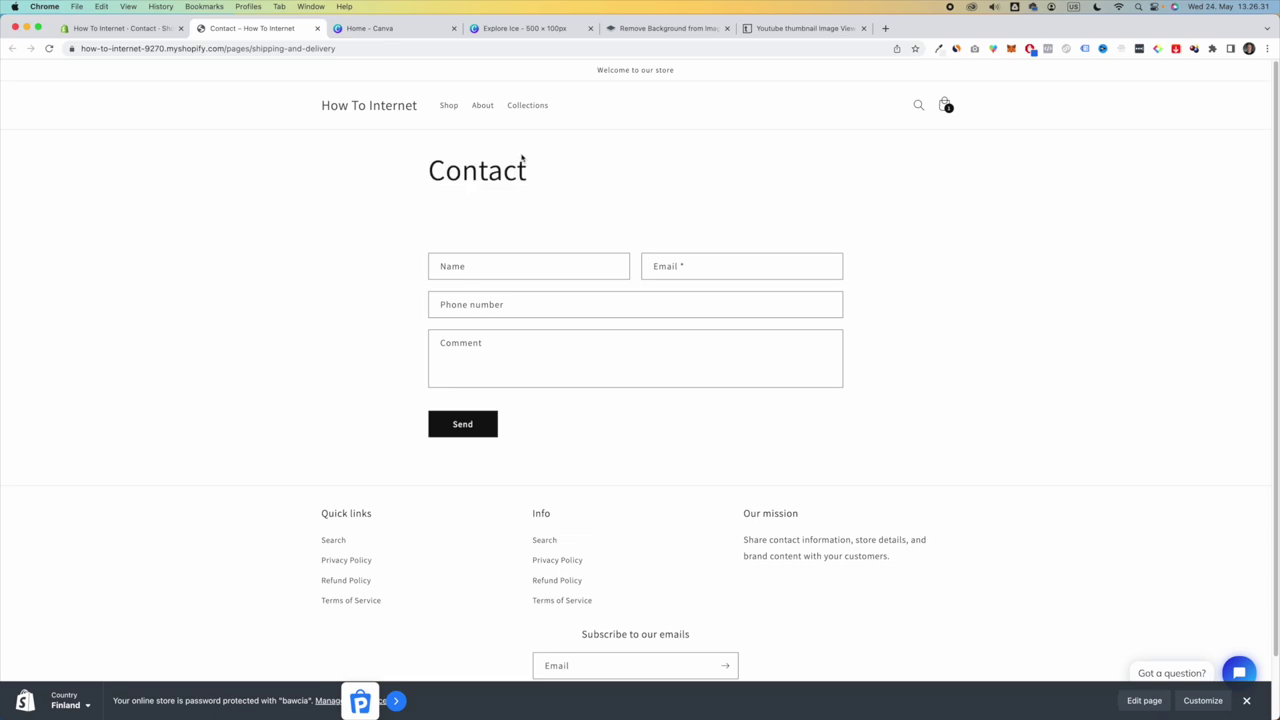
# - Set the Contact page's theme template to Default page, change its title to "Shipping" and save it
pyautogui.click(145, 29)
pyautogui.click(867, 343)
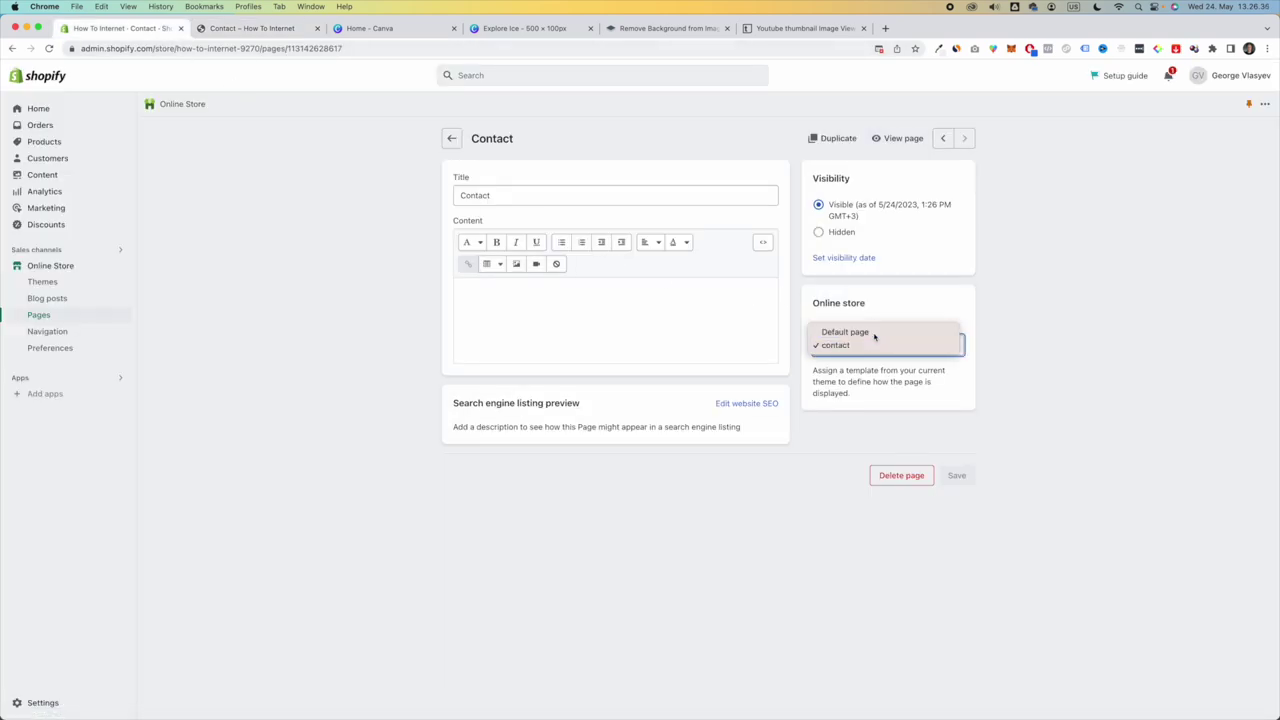
pyautogui.click(874, 333)
pyautogui.tripleClick(598, 191)
pyautogui.write('D')
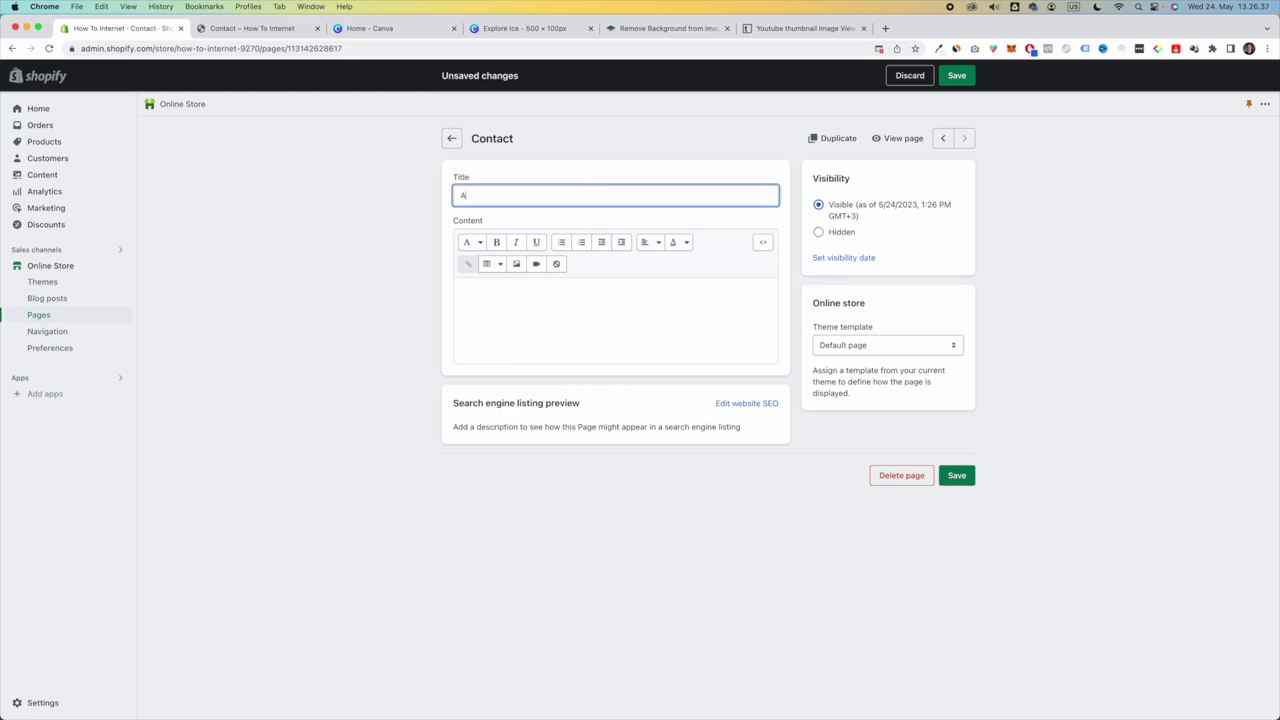
pyautogui.press('BackSpace')
pyautogui.write('Shipping')
pyautogui.click(956, 75)
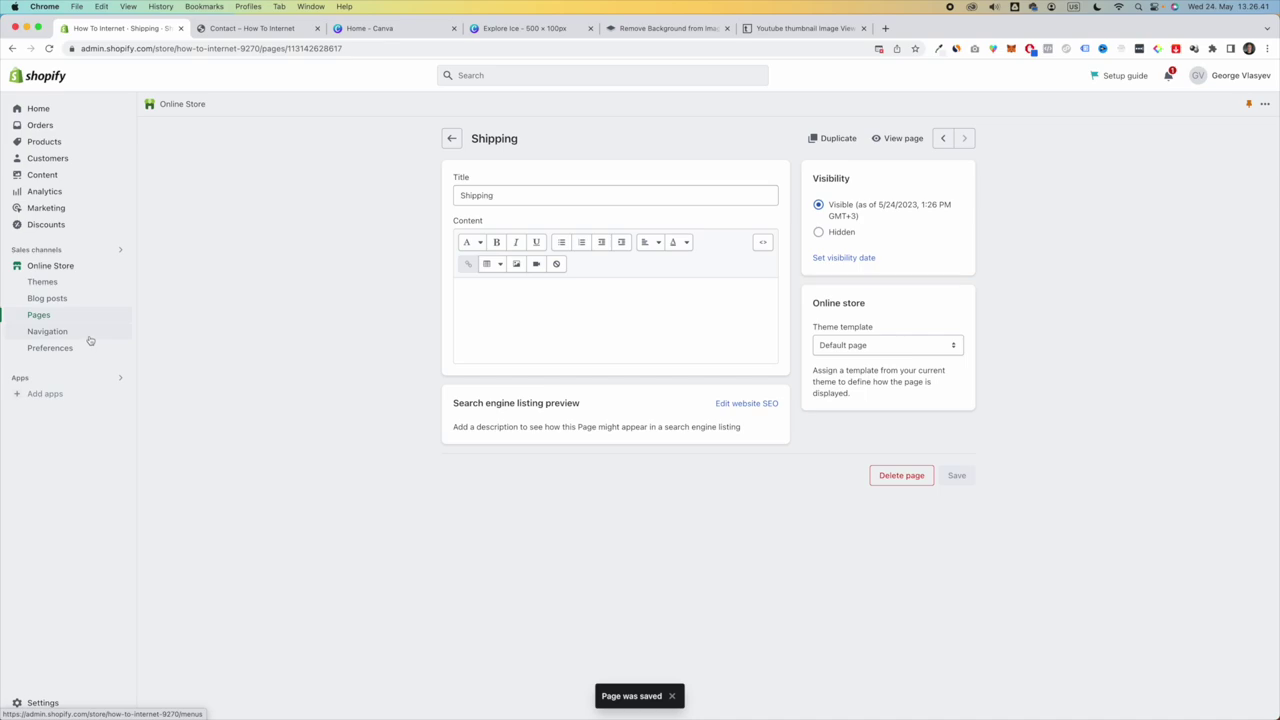
# - Add a menu item linking to the Shipping page to the store's Main menu and save the menu
pyautogui.click(89, 340)
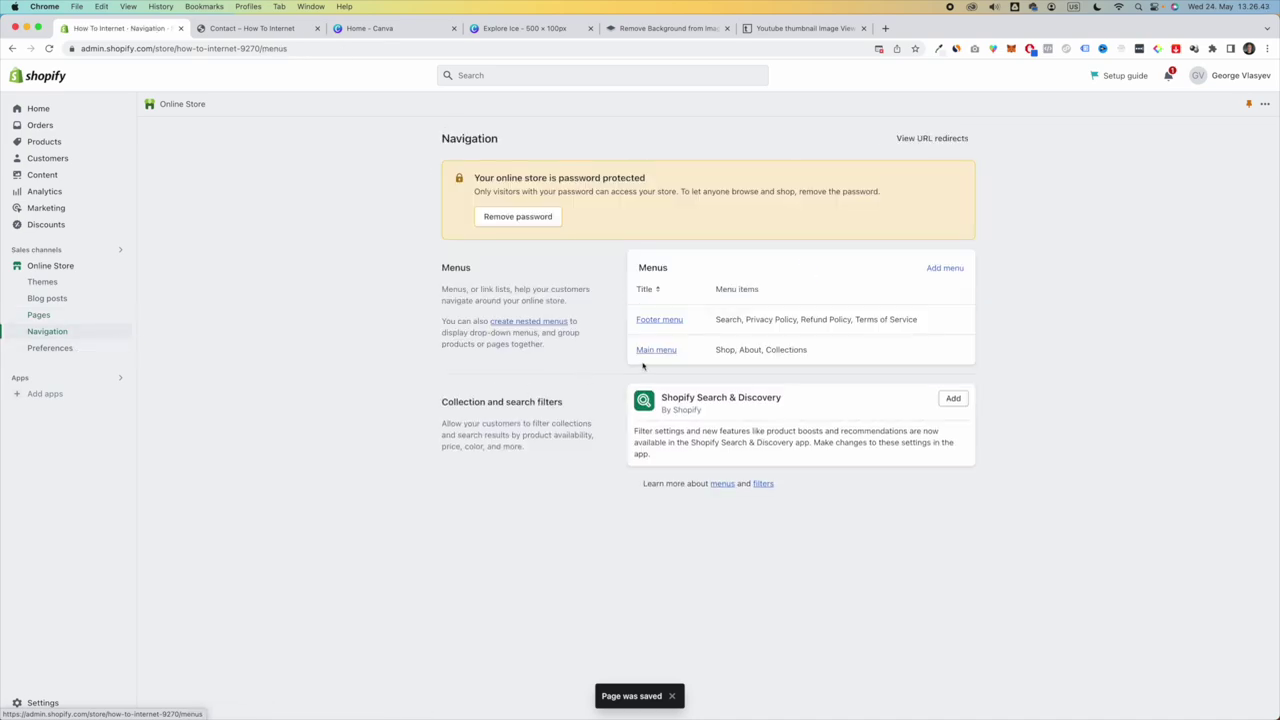
pyautogui.click(667, 350)
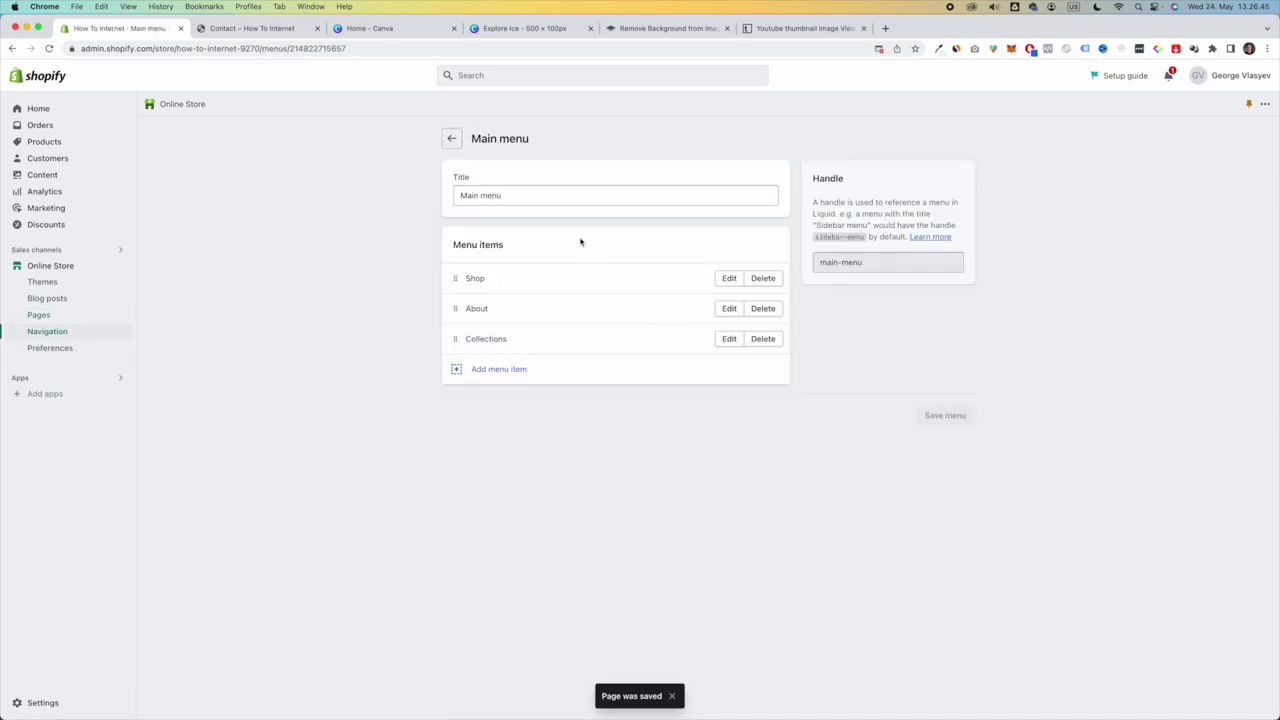
pyautogui.click(511, 369)
pyautogui.click(1172, 199)
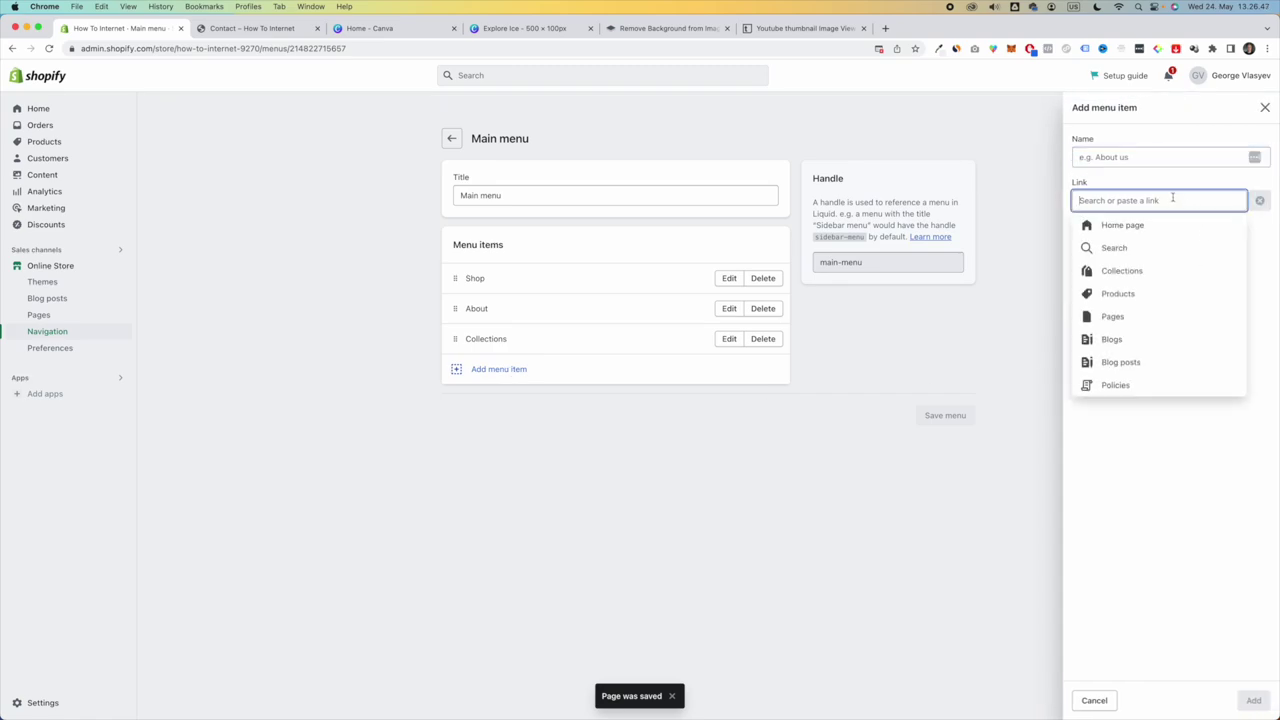
pyautogui.click(1128, 316)
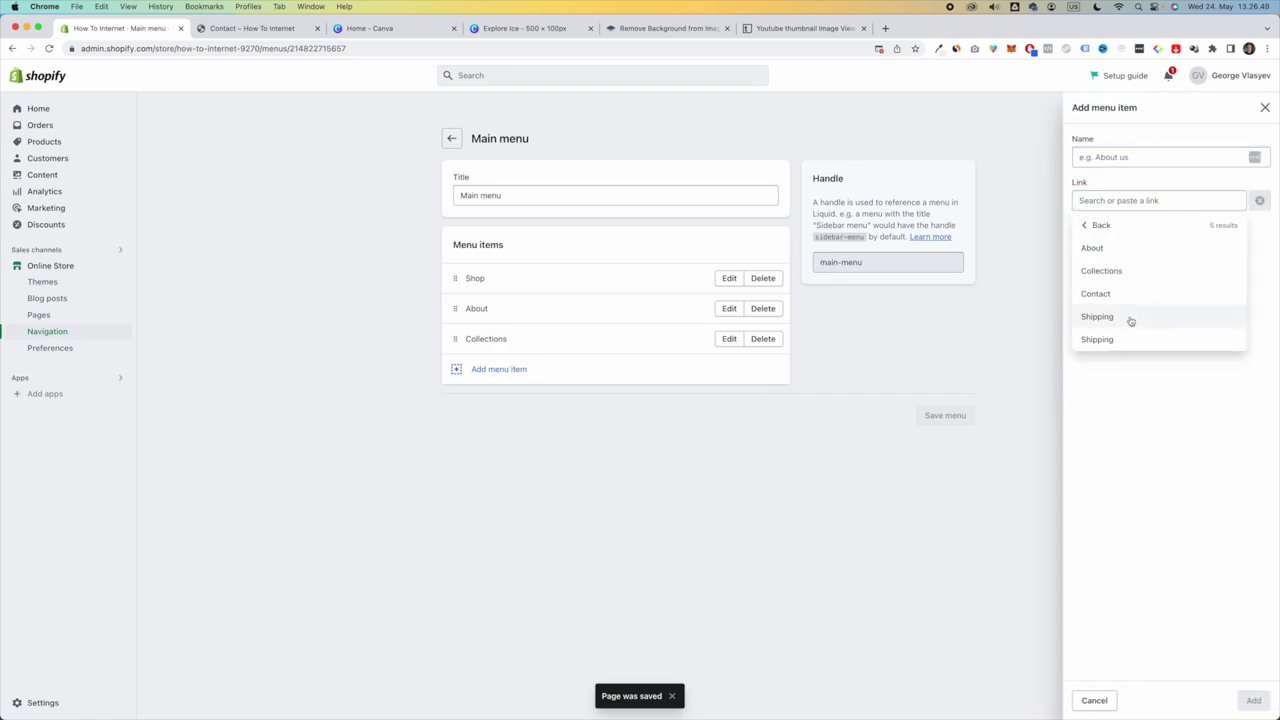
pyautogui.click(1123, 326)
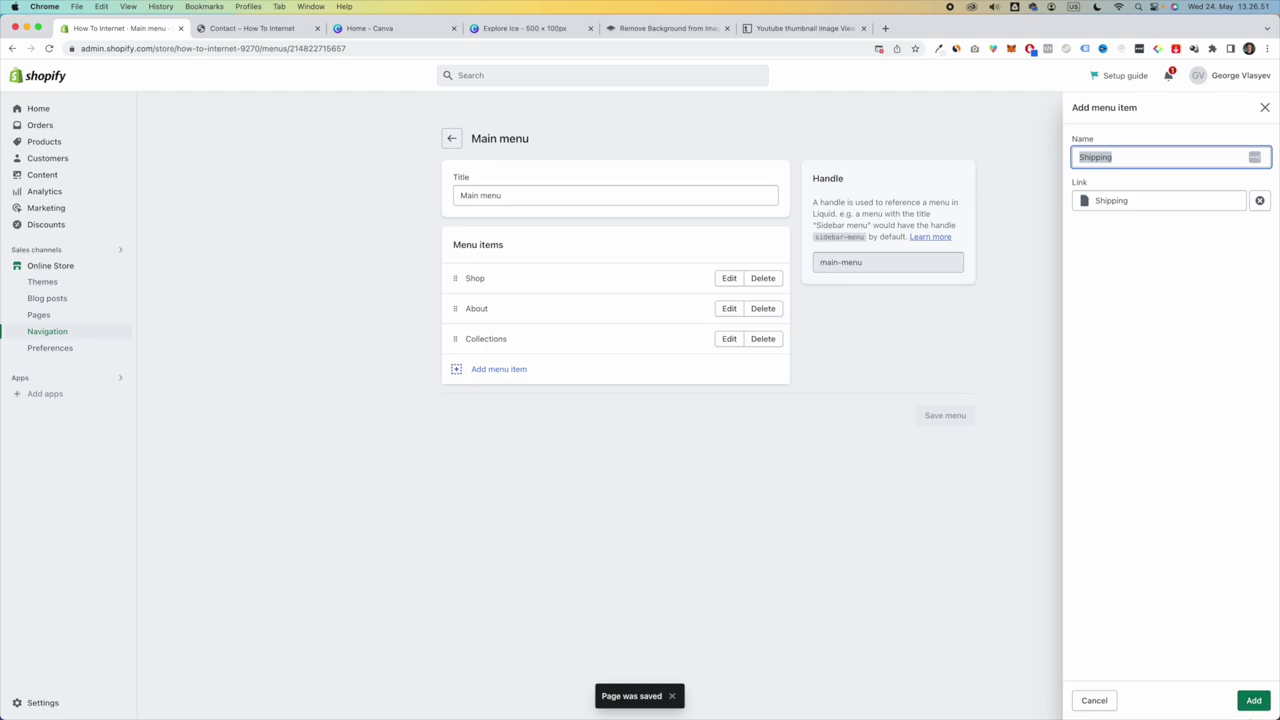
pyautogui.click(1253, 700)
pyautogui.click(960, 76)
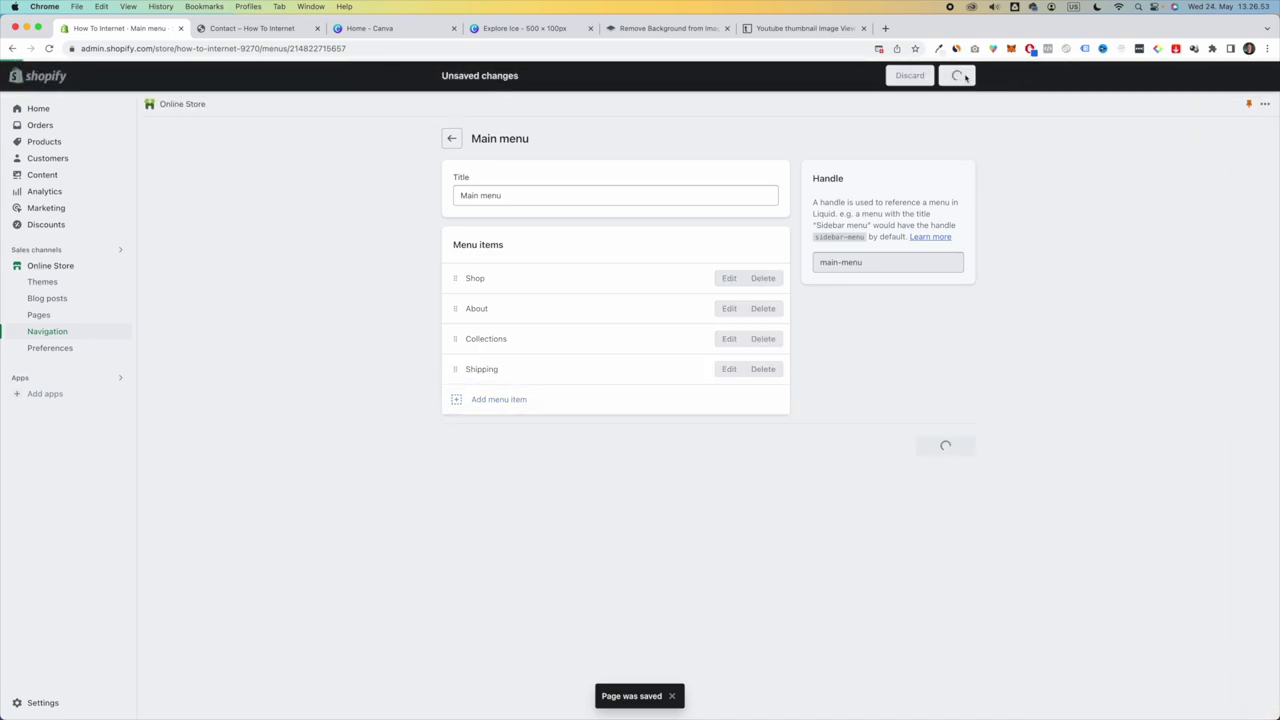
# - Open the Refresh theme in the theme editor and check the header menu links in the mobile preview
pyautogui.click(89, 283)
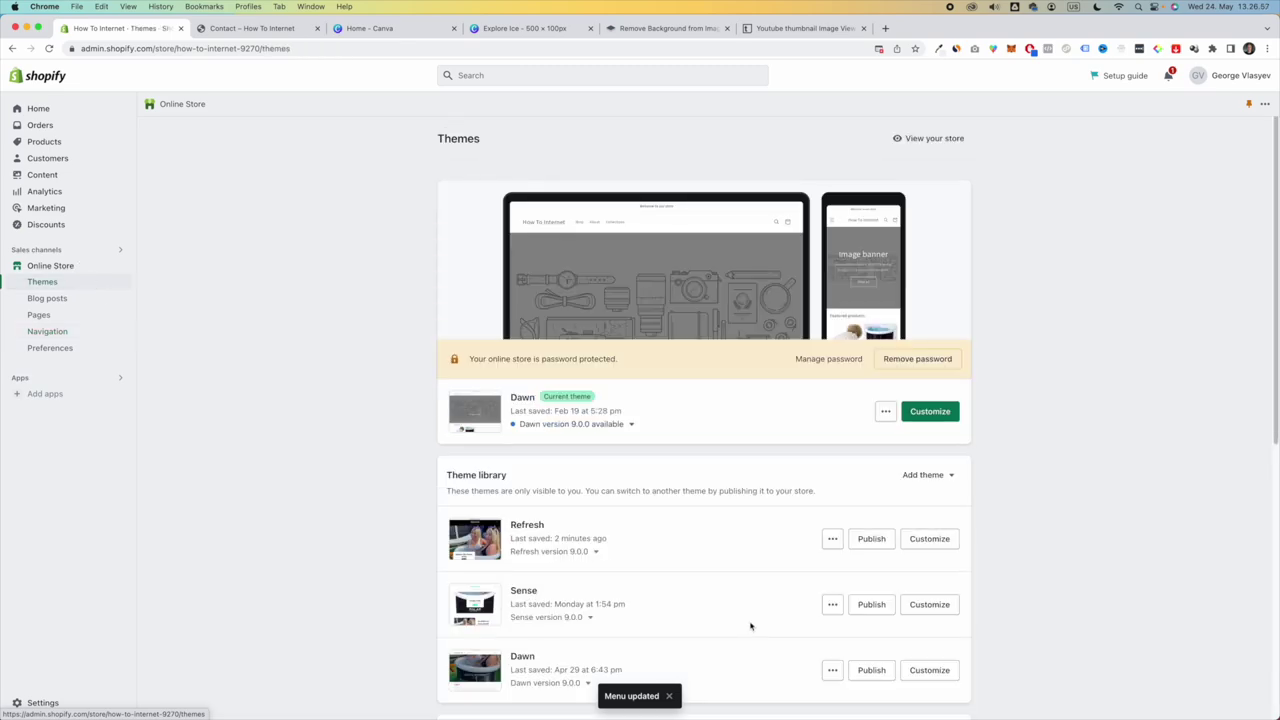
pyautogui.click(923, 538)
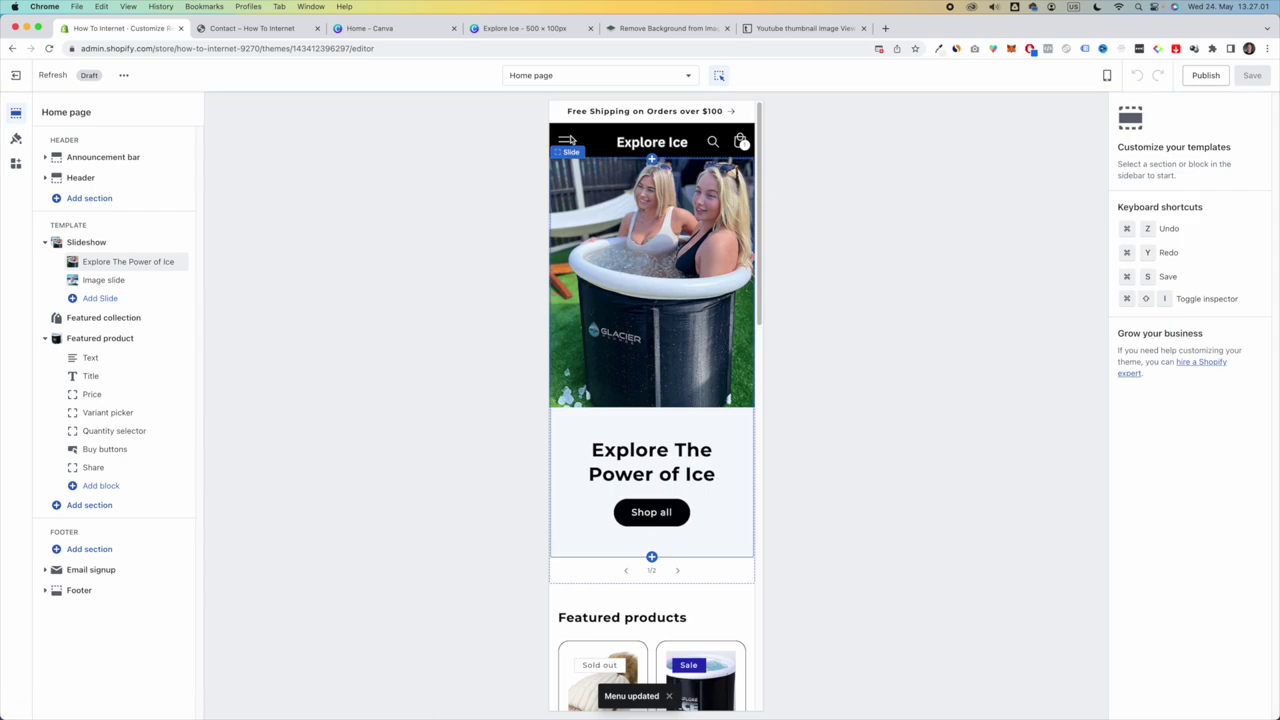
pyautogui.click(566, 143)
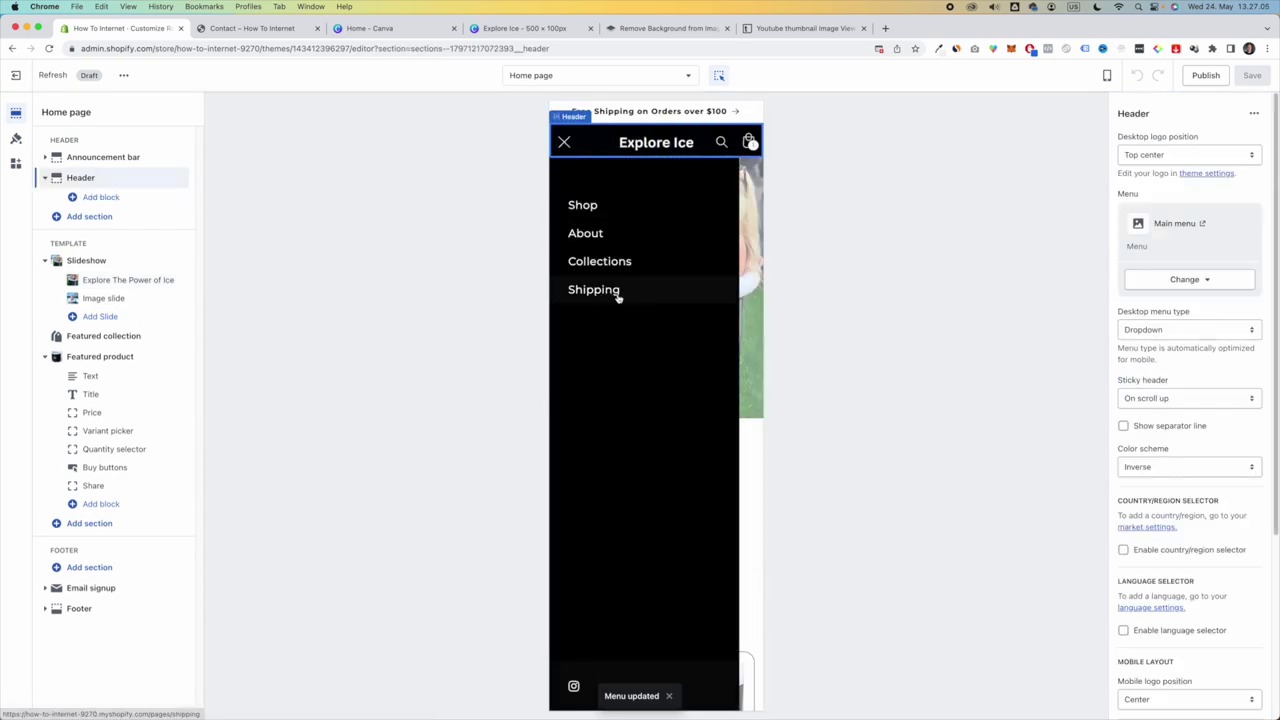
# - Open the older Shipping page from April 29, try placeholder text in its content and undo the text
pyautogui.click(16, 75)
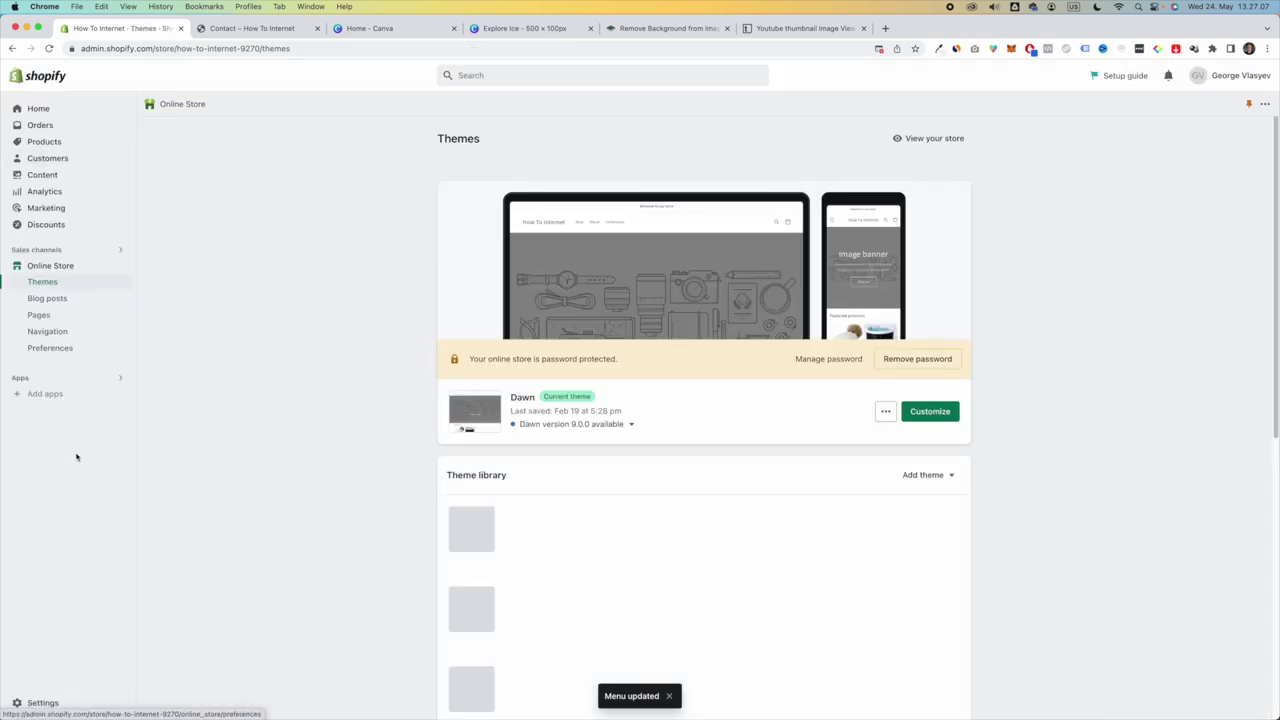
pyautogui.click(86, 316)
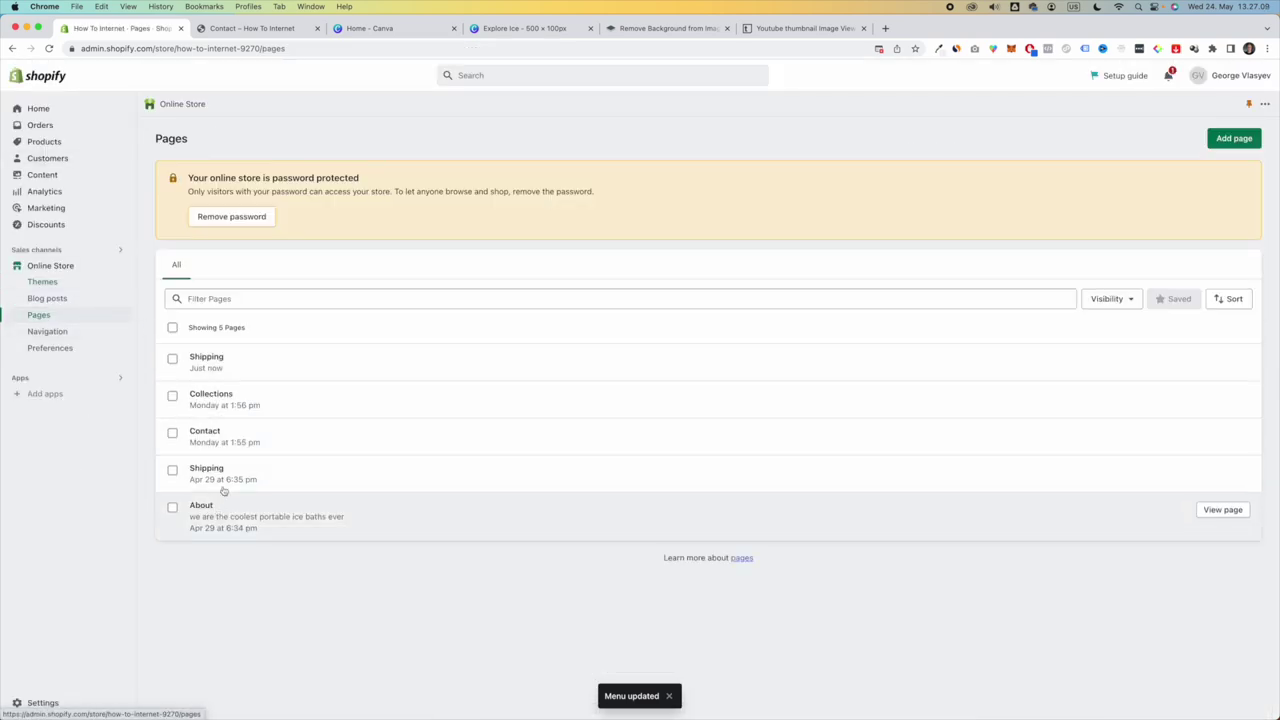
pyautogui.click(246, 479)
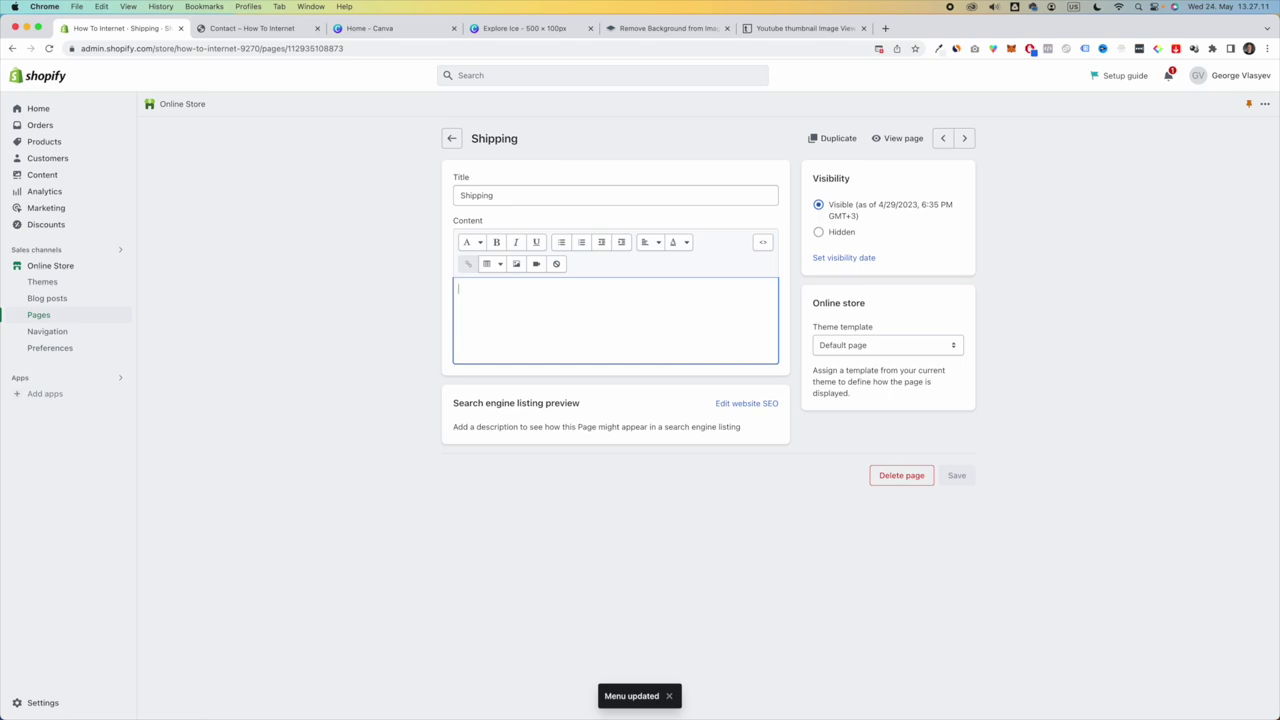
pyautogui.write('fasdfsa')
pyautogui.press('super+z')
pyautogui.click(283, 384)
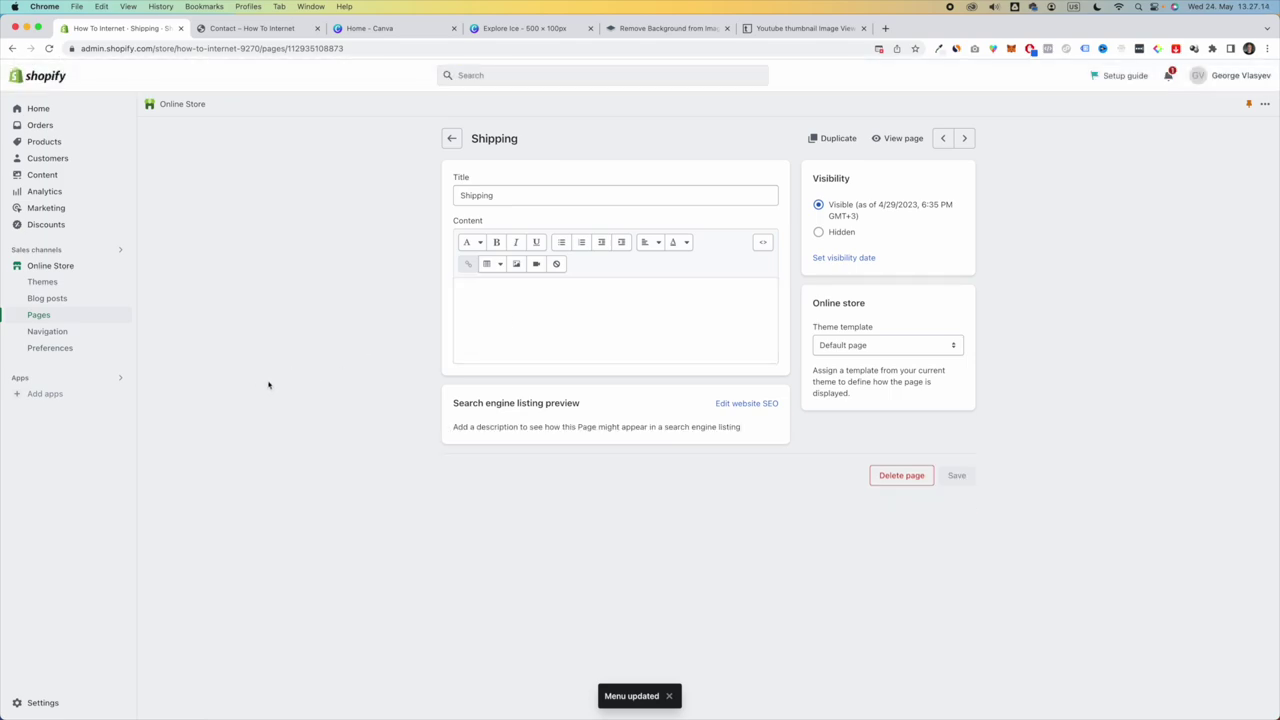
# - Switch to the Shopify App Store and search for "estimated delivery date" apps
pyautogui.click(89, 398)
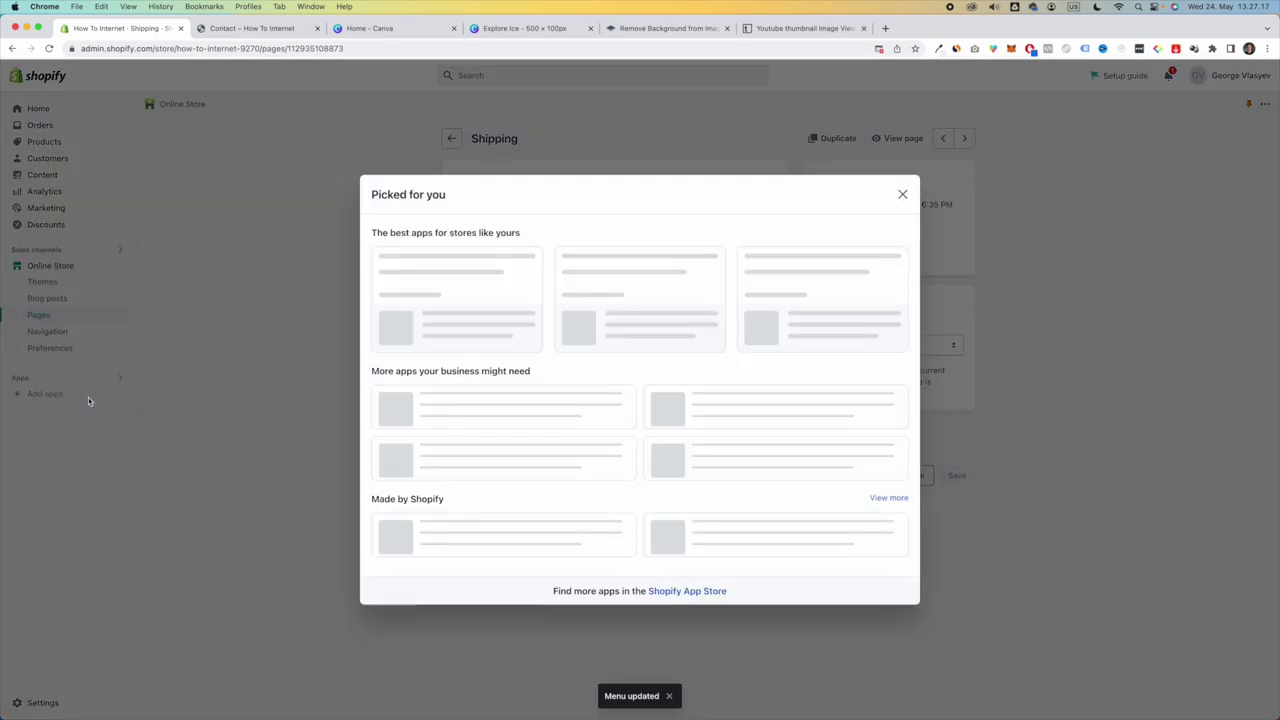
pyautogui.click(685, 606)
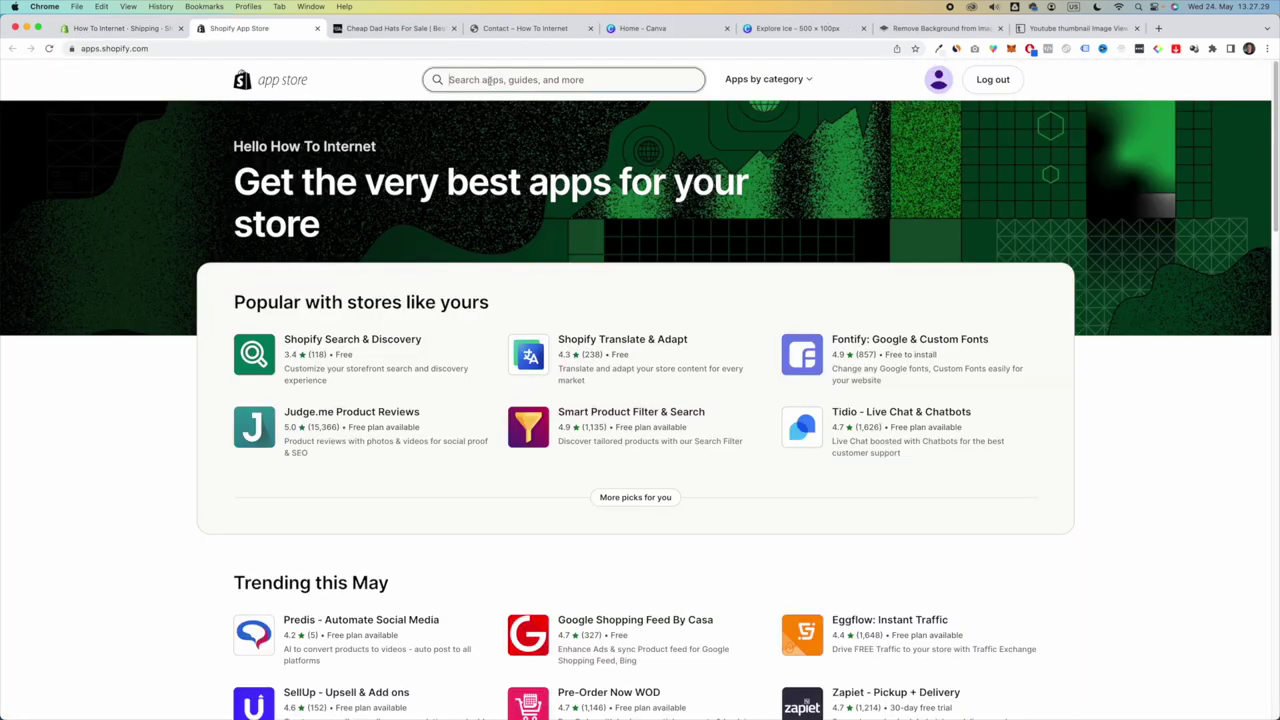
pyautogui.click(520, 79)
pyautogui.write('est')
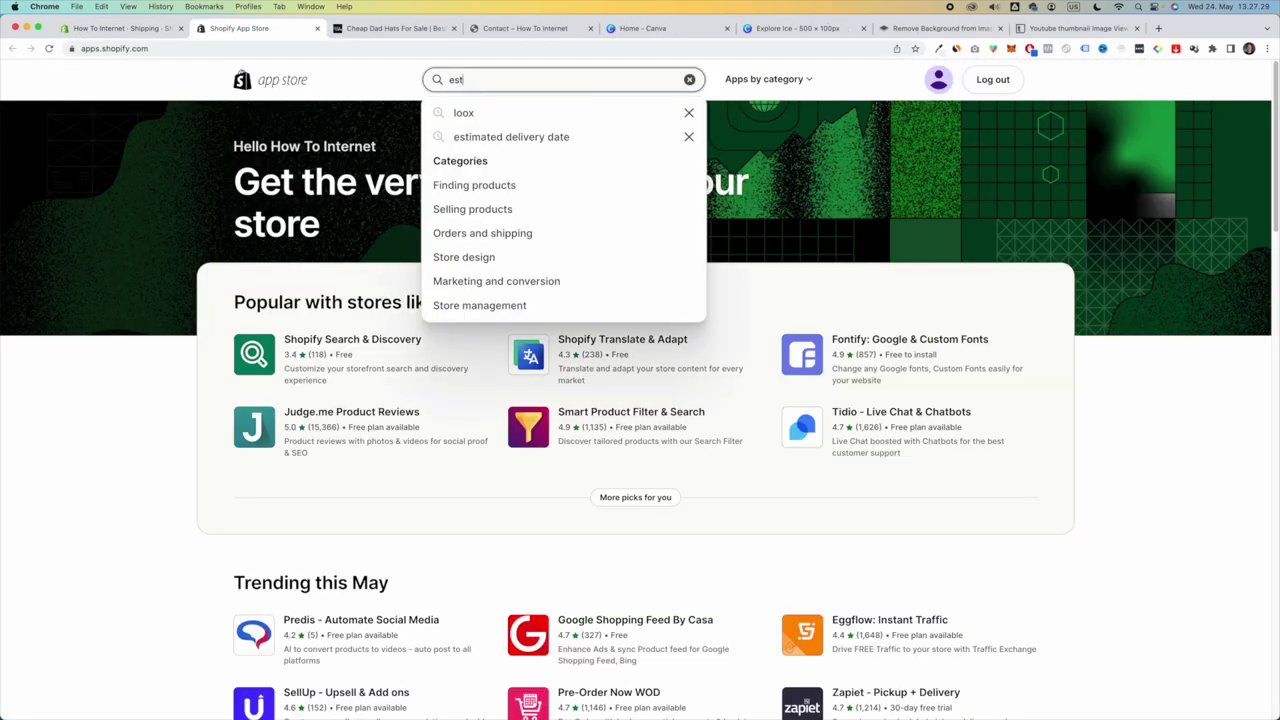
pyautogui.write('imated')
pyautogui.click(508, 114)
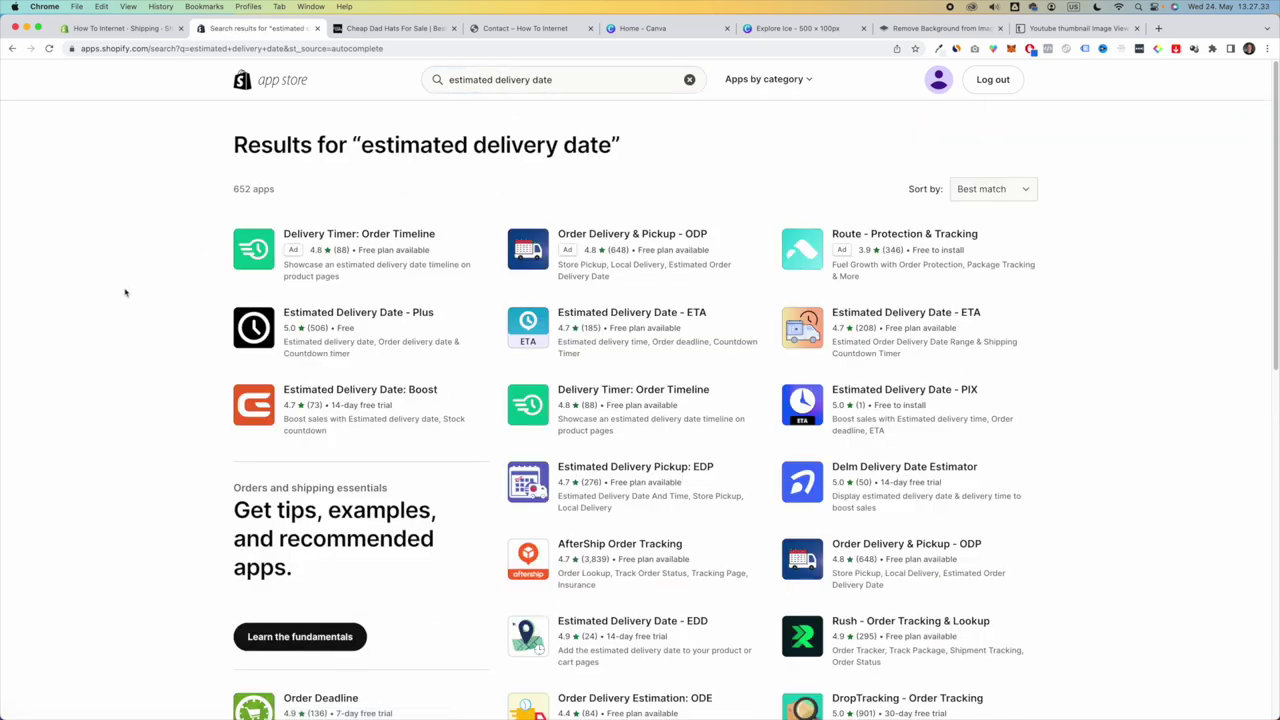
# - Open the Order Deadline app's listing from the search results and review its pricing and description
pyautogui.scroll(-3, 137, 293)
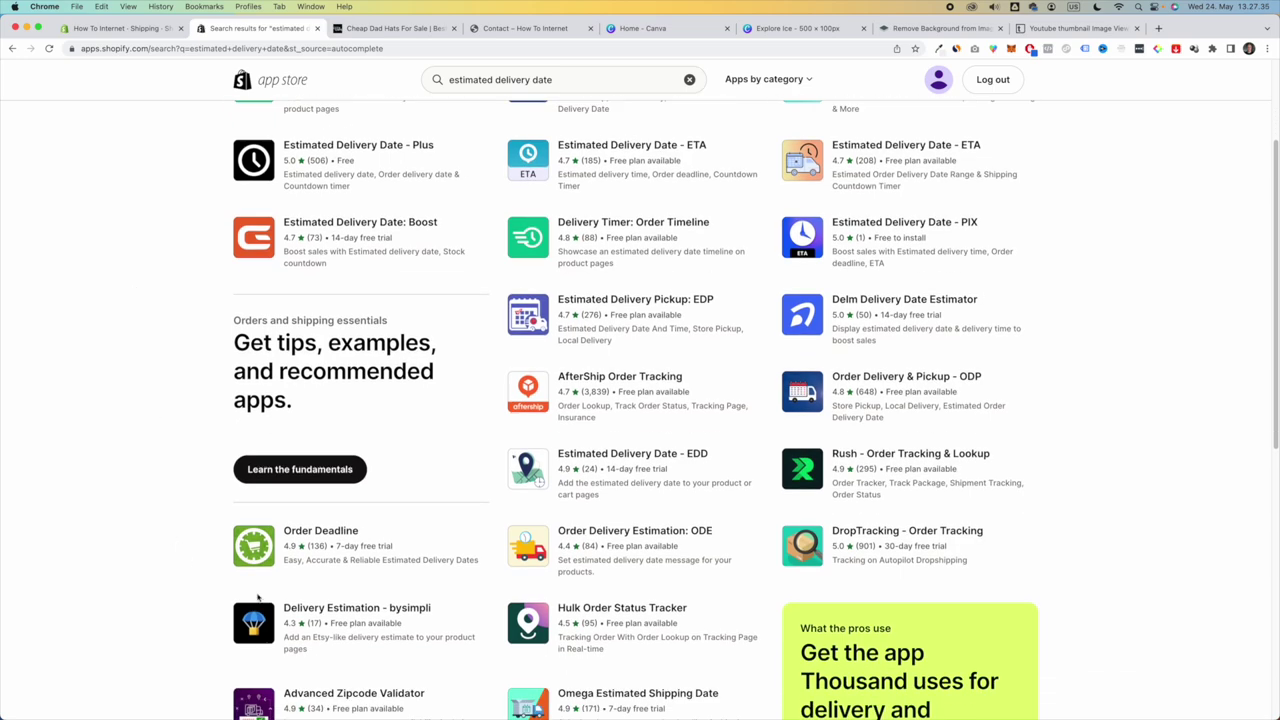
pyautogui.click(262, 548)
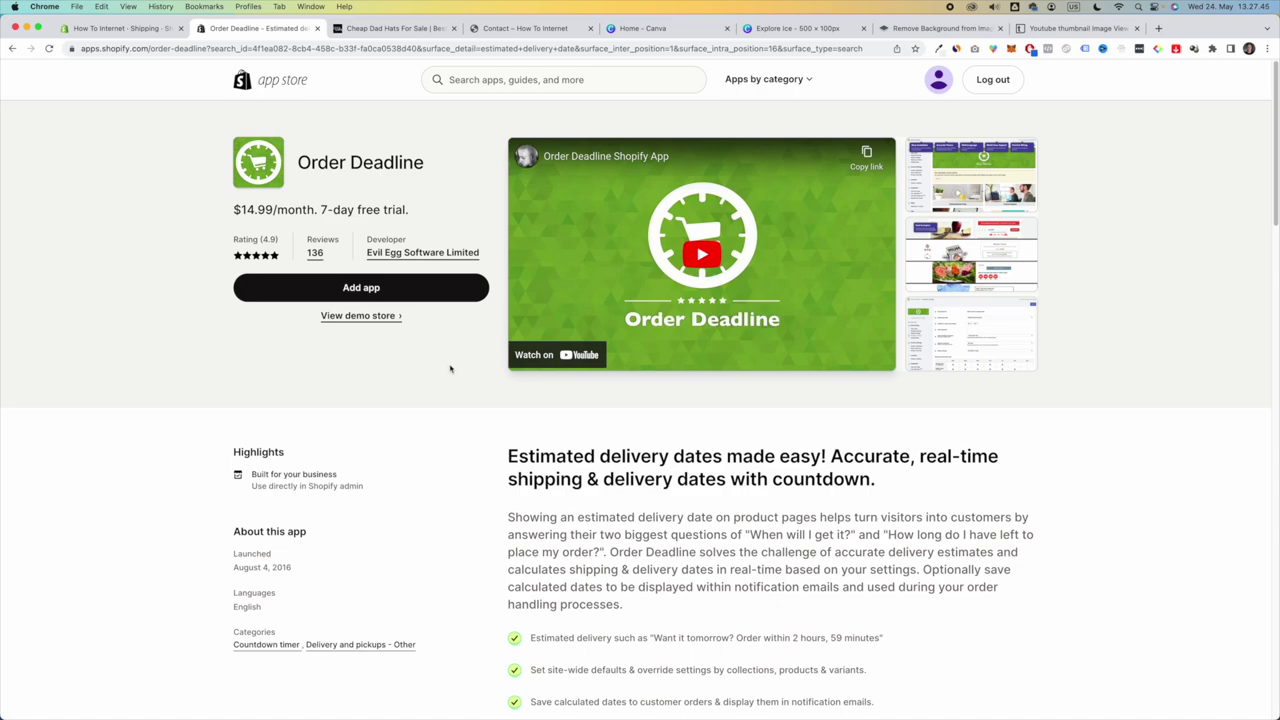
pyautogui.scroll(-7, 450, 369)
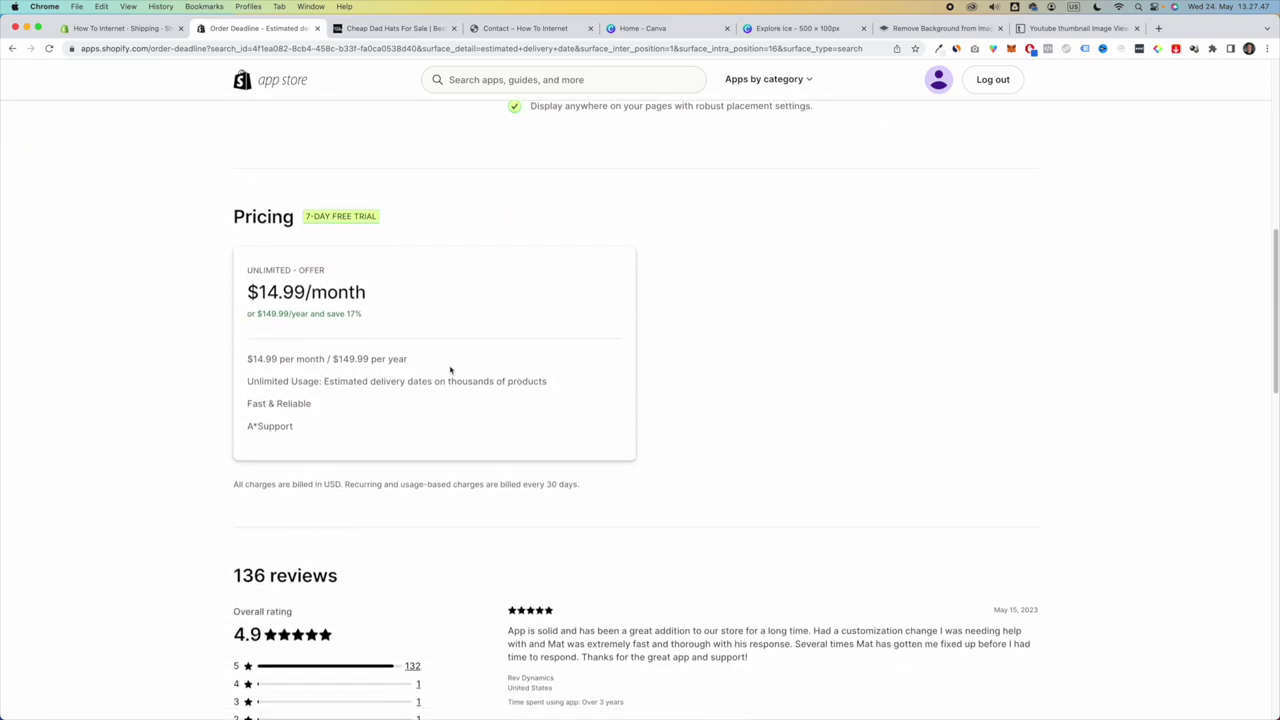
pyautogui.scroll(7, 450, 369)
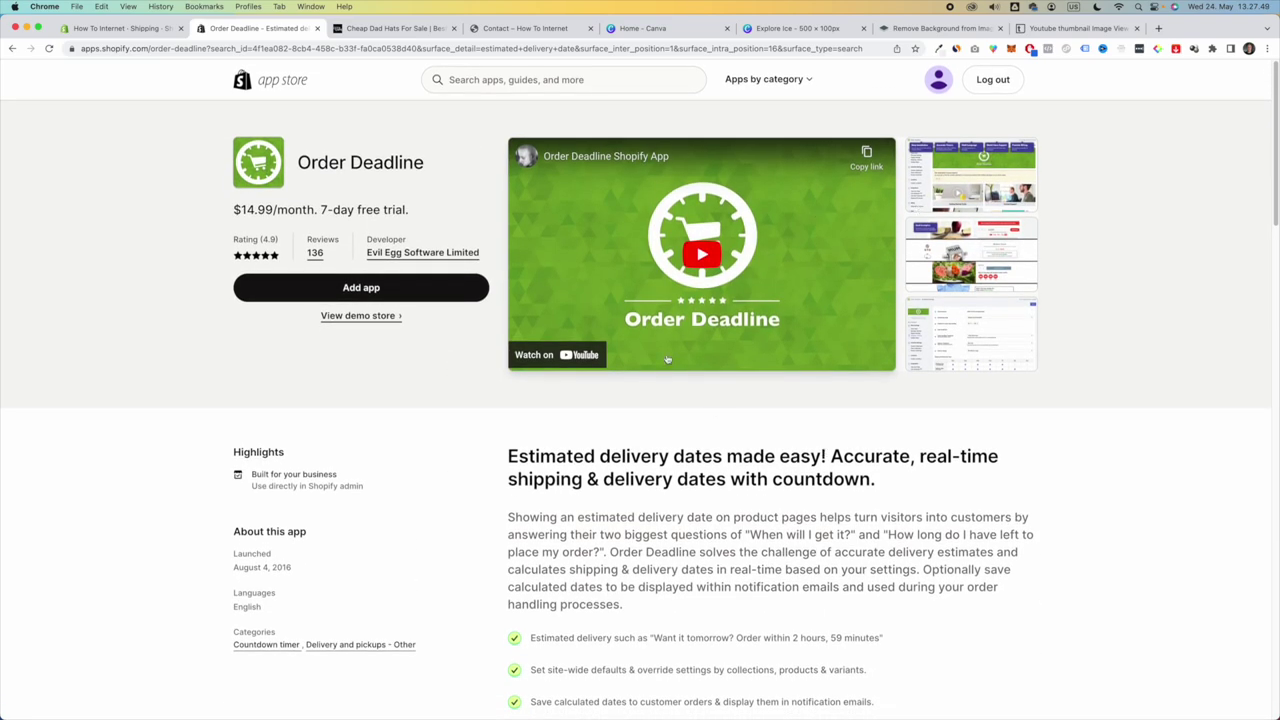
# - Open the Sheba Drawing Penguin Dad Hat on the City Caps store and examine its estimated delivery notice
pyautogui.click(397, 30)
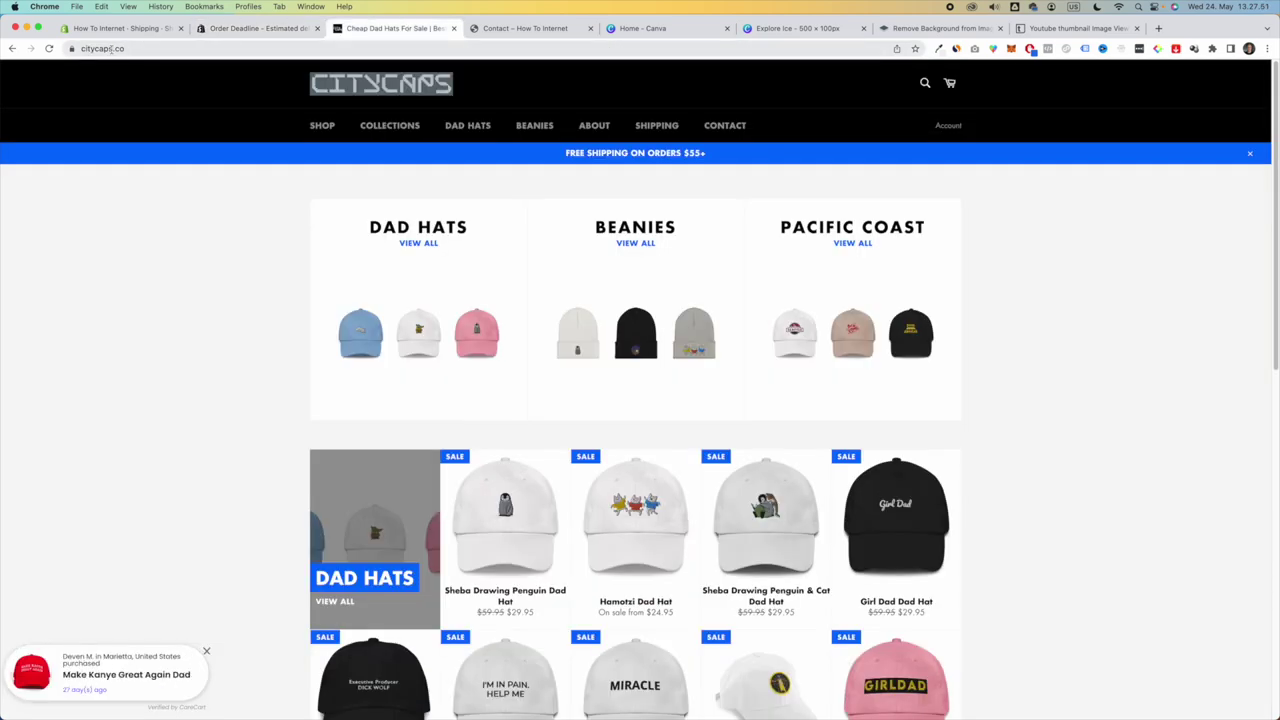
pyautogui.click(518, 515)
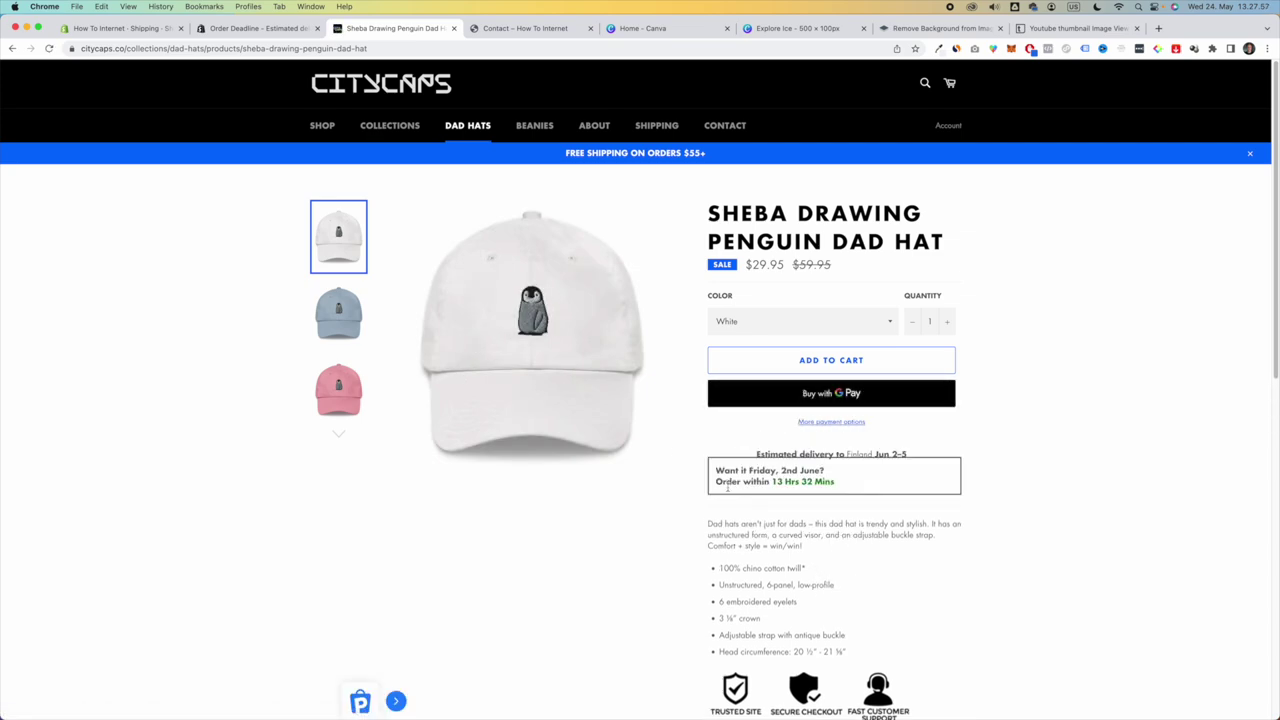
pyautogui.moveTo(757, 453); pyautogui.dragTo(897, 453)
pyautogui.click(890, 453)
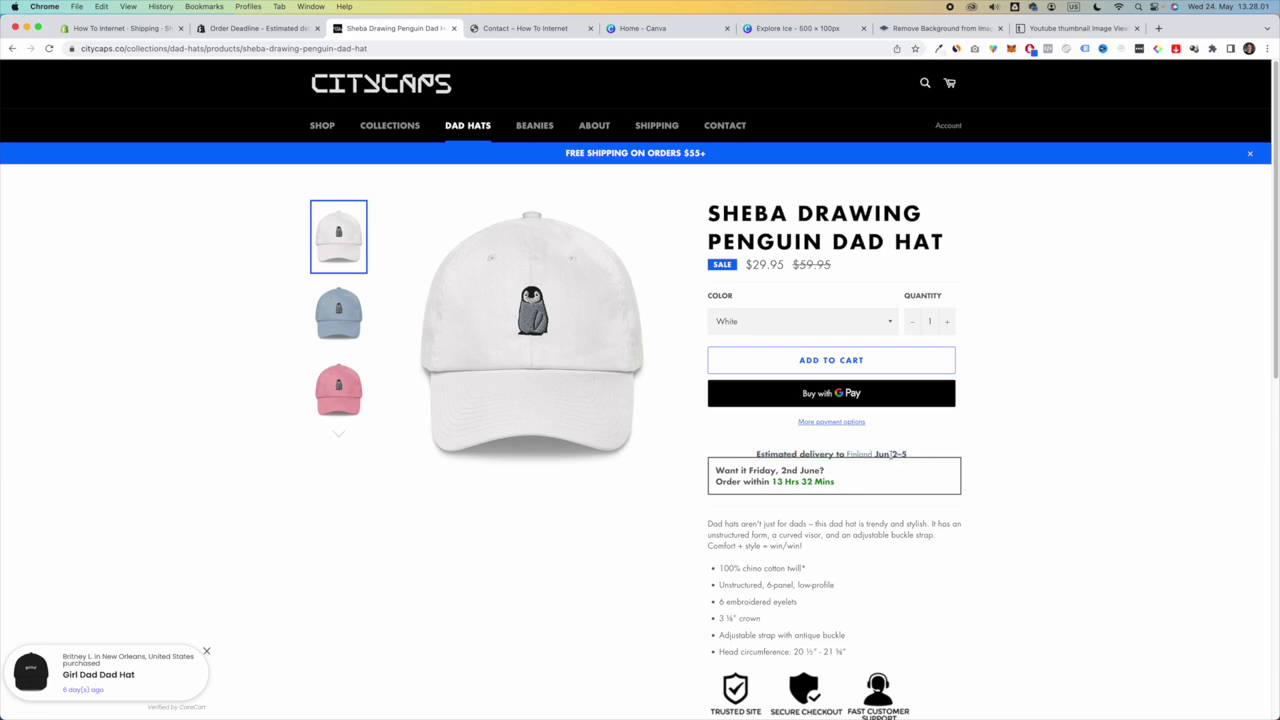
# - Show the hat's product page in the browser's mobile device view and examine the delivery estimate below the purchase options
pyautogui.rightClick(771, 431)
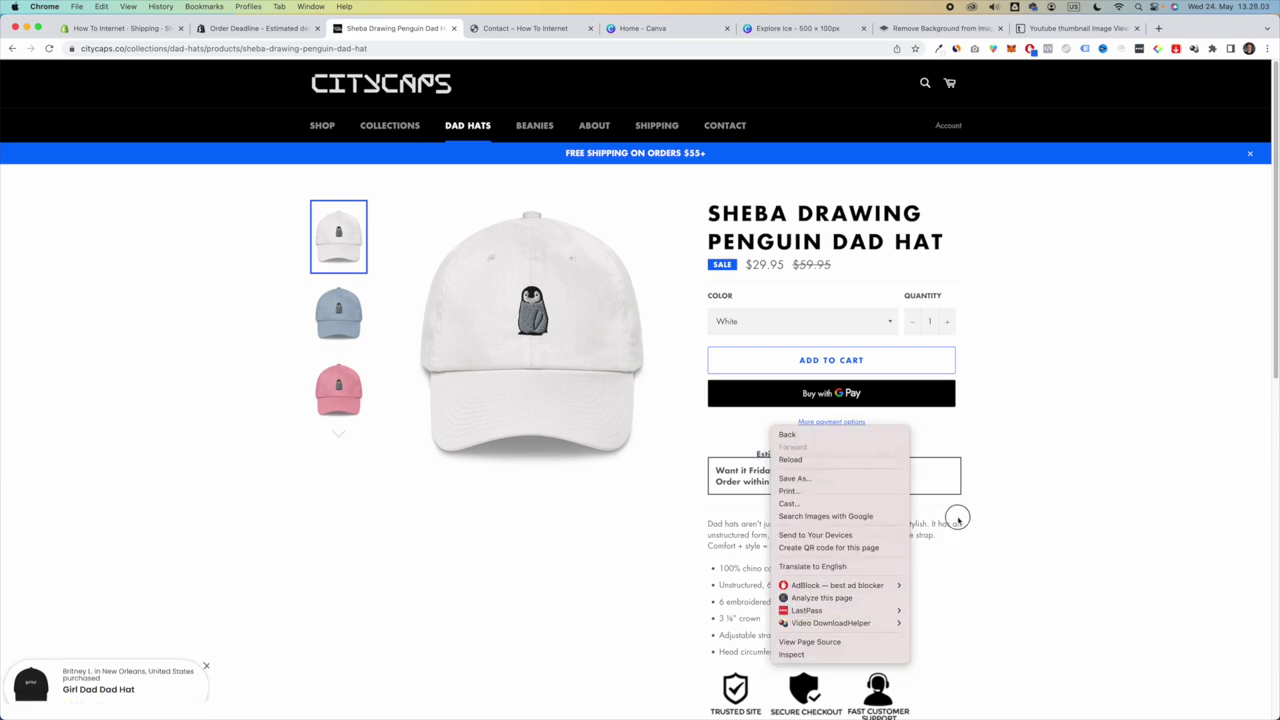
pyautogui.rightClick(953, 585)
pyautogui.click(975, 707)
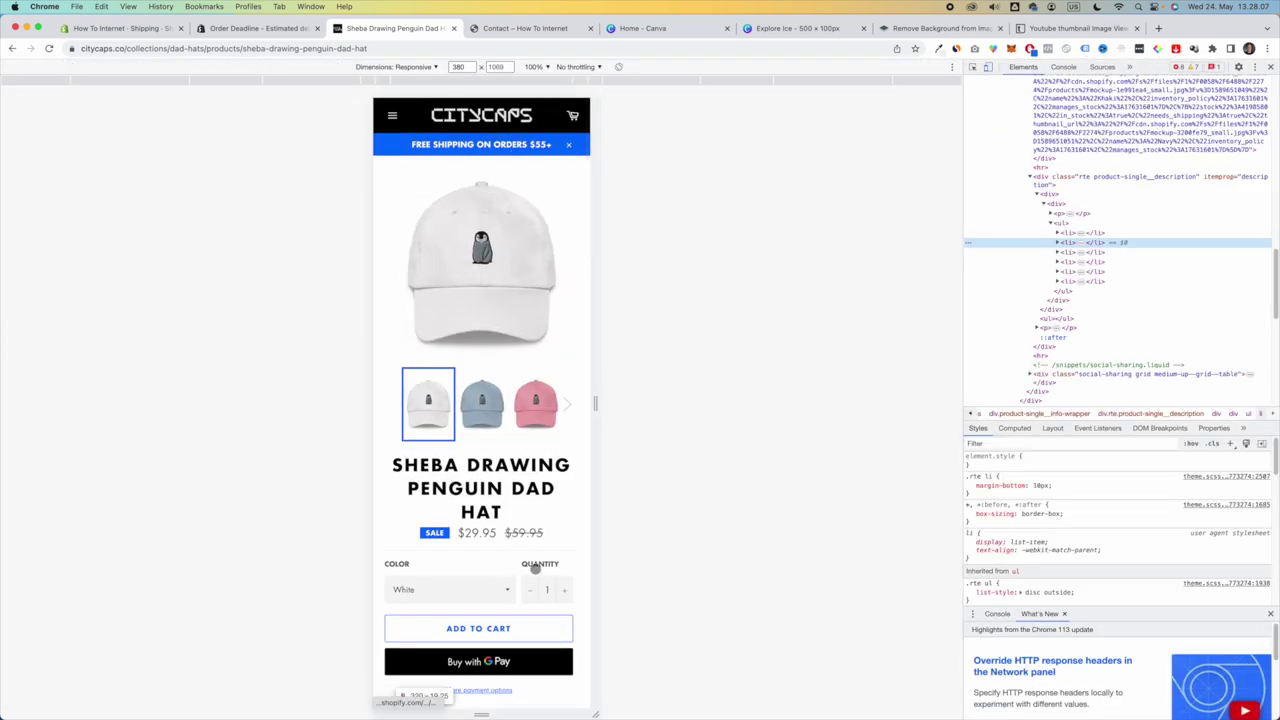
pyautogui.scroll(-5, 481, 421)
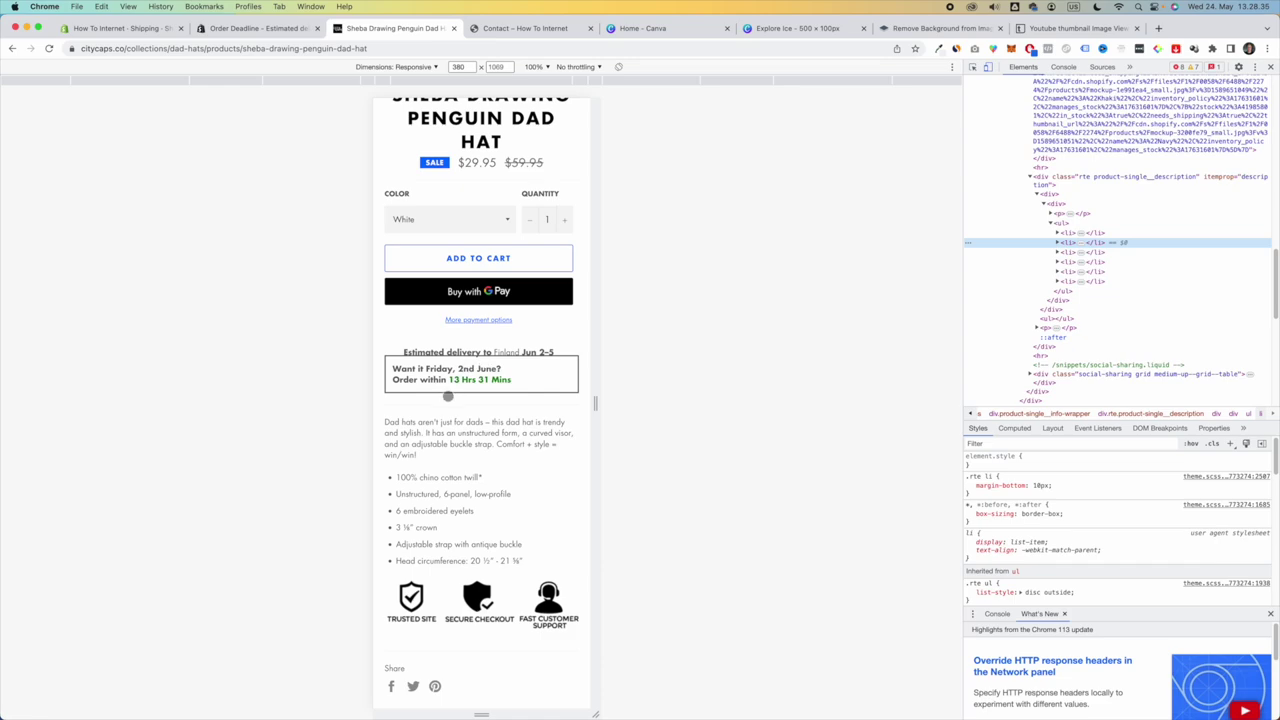
pyautogui.scroll(5, 480, 390)
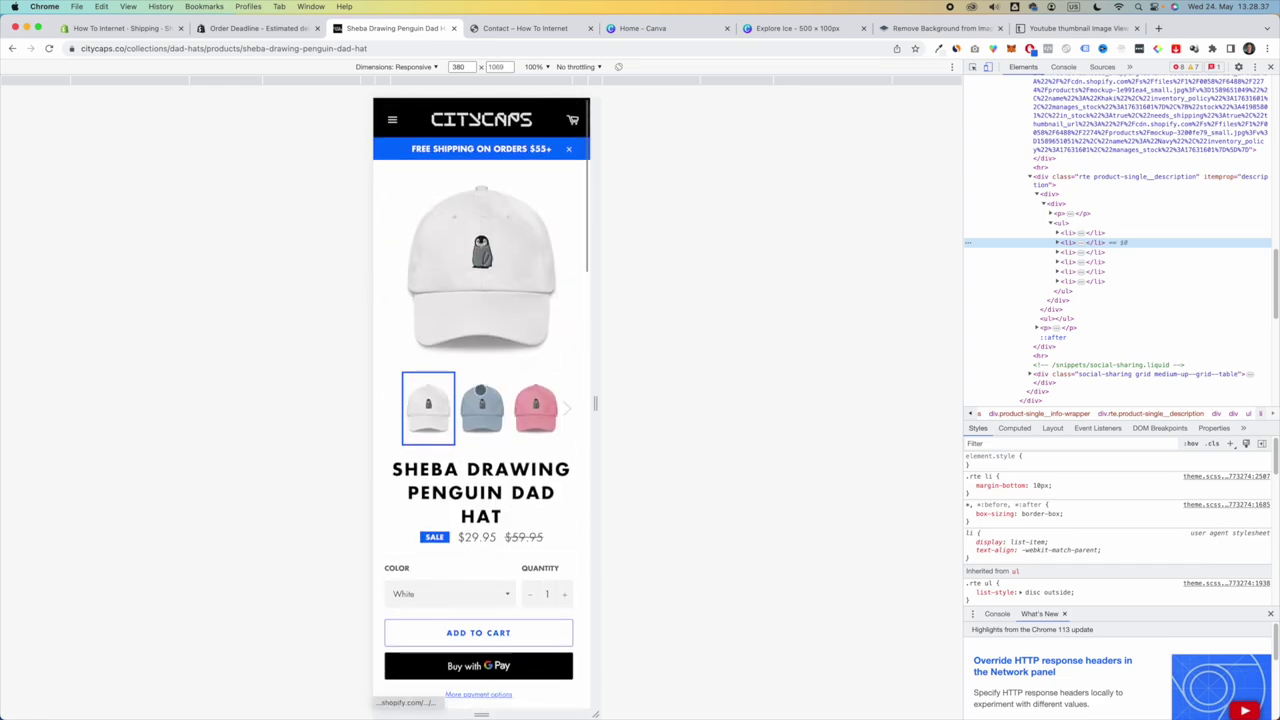
pyautogui.scroll(-2, 480, 390)
pyautogui.scroll(-4, 480, 400)
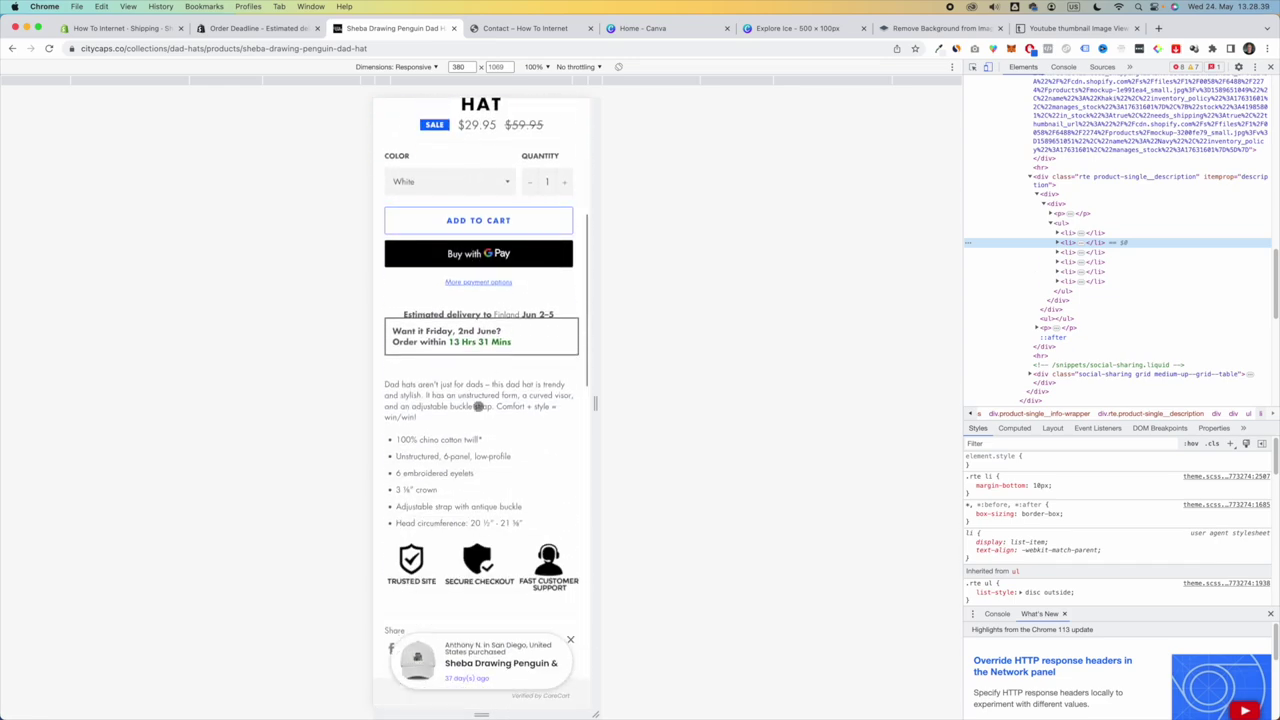
pyautogui.scroll(2, 486, 420)
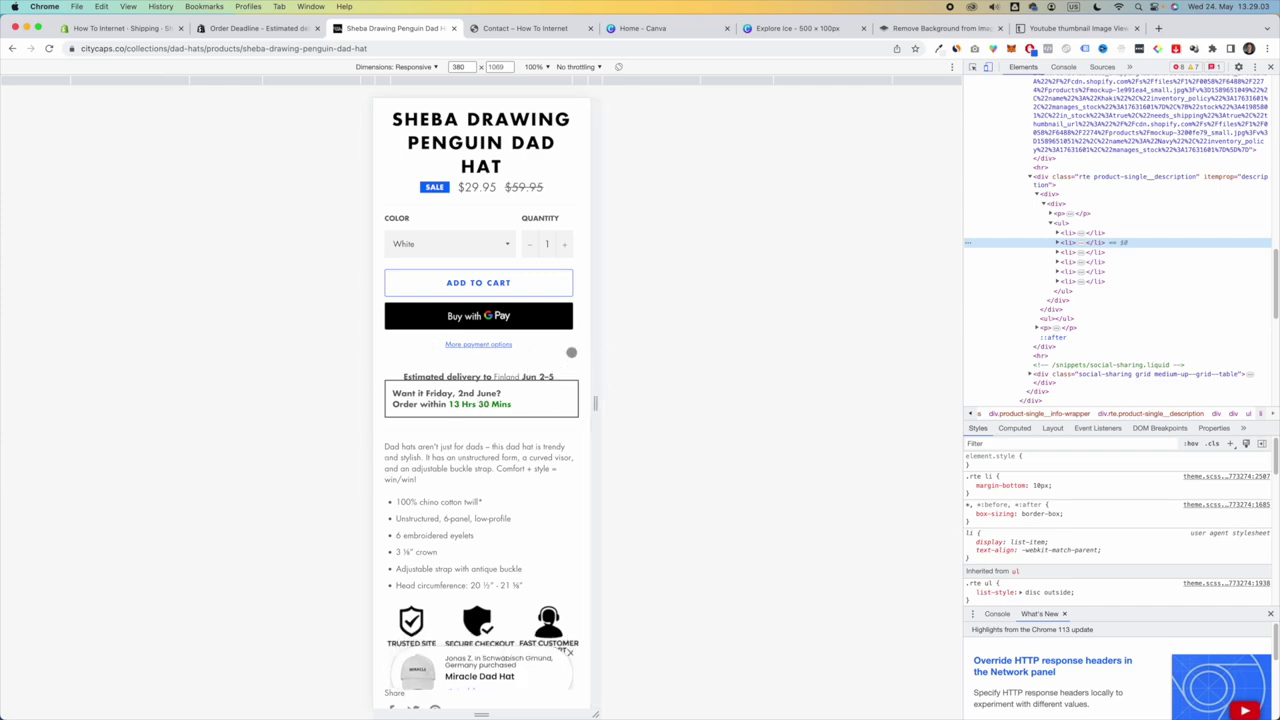
# - Return to the Shopify App Store, search for "loox" and open the Loox Product Reviews & Photos listing
pyautogui.click(268, 25)
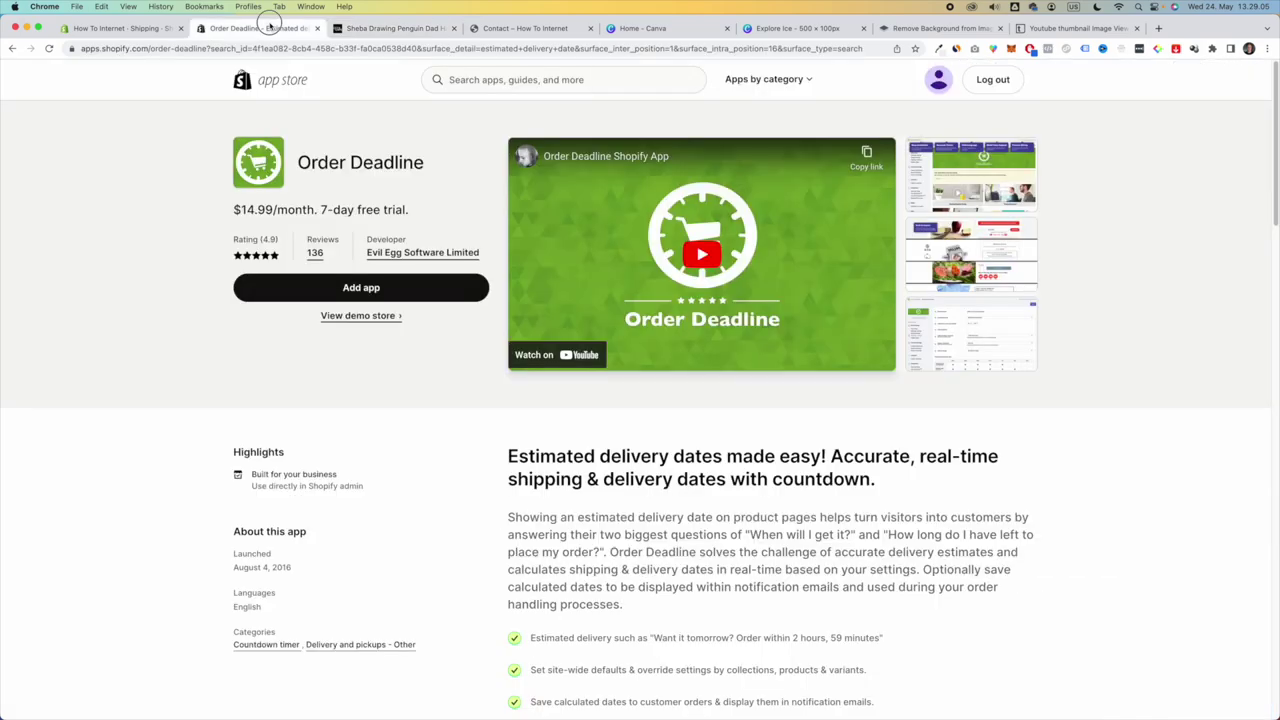
pyautogui.click(500, 80)
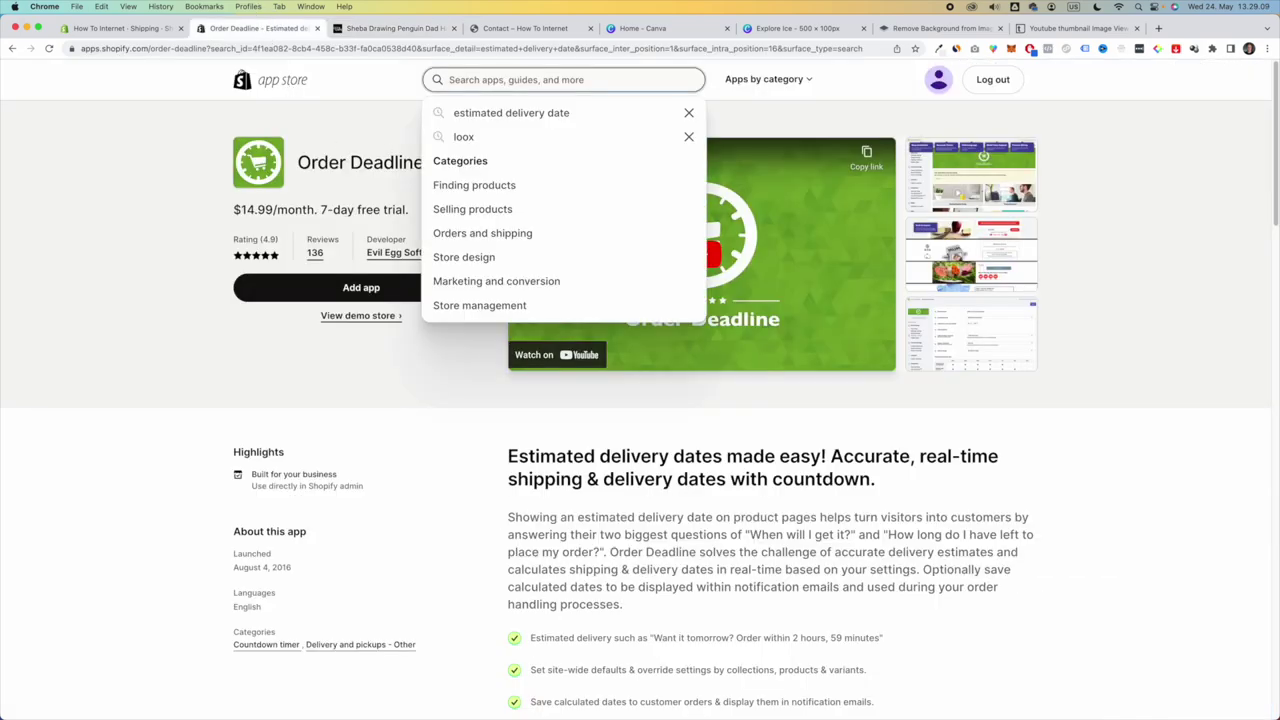
pyautogui.write('loox')
pyautogui.click(491, 114)
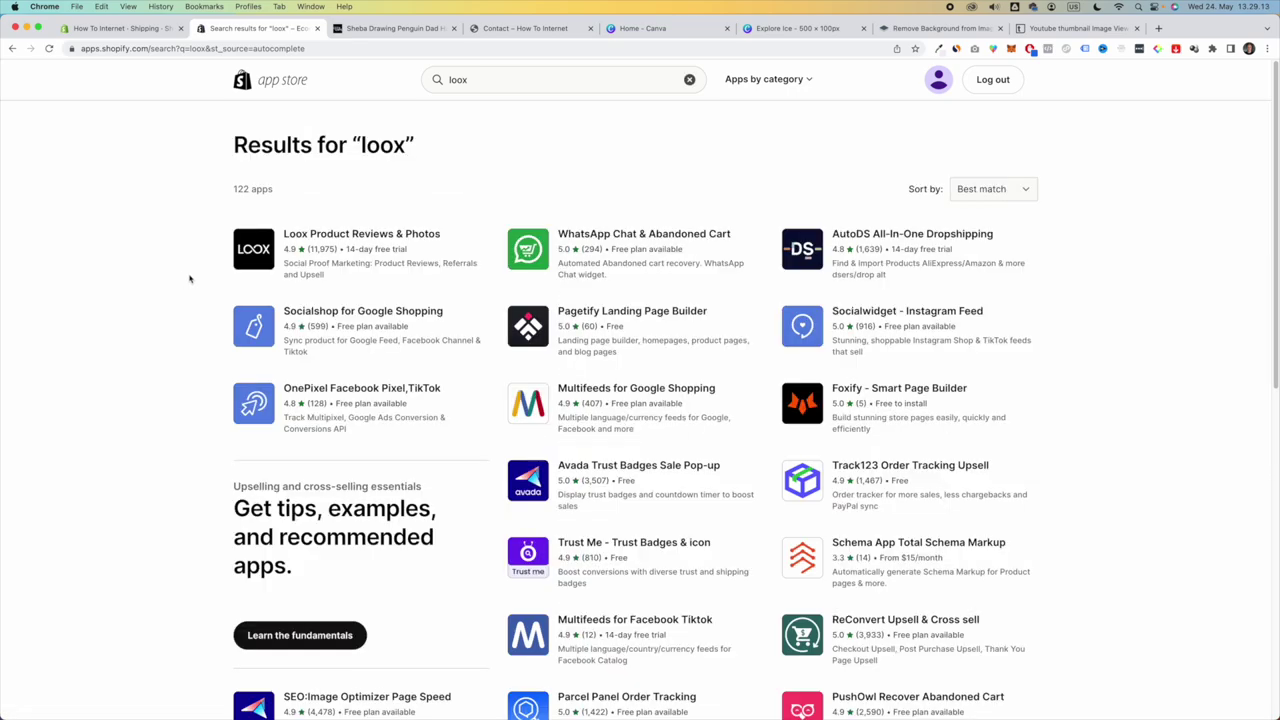
pyautogui.click(255, 250)
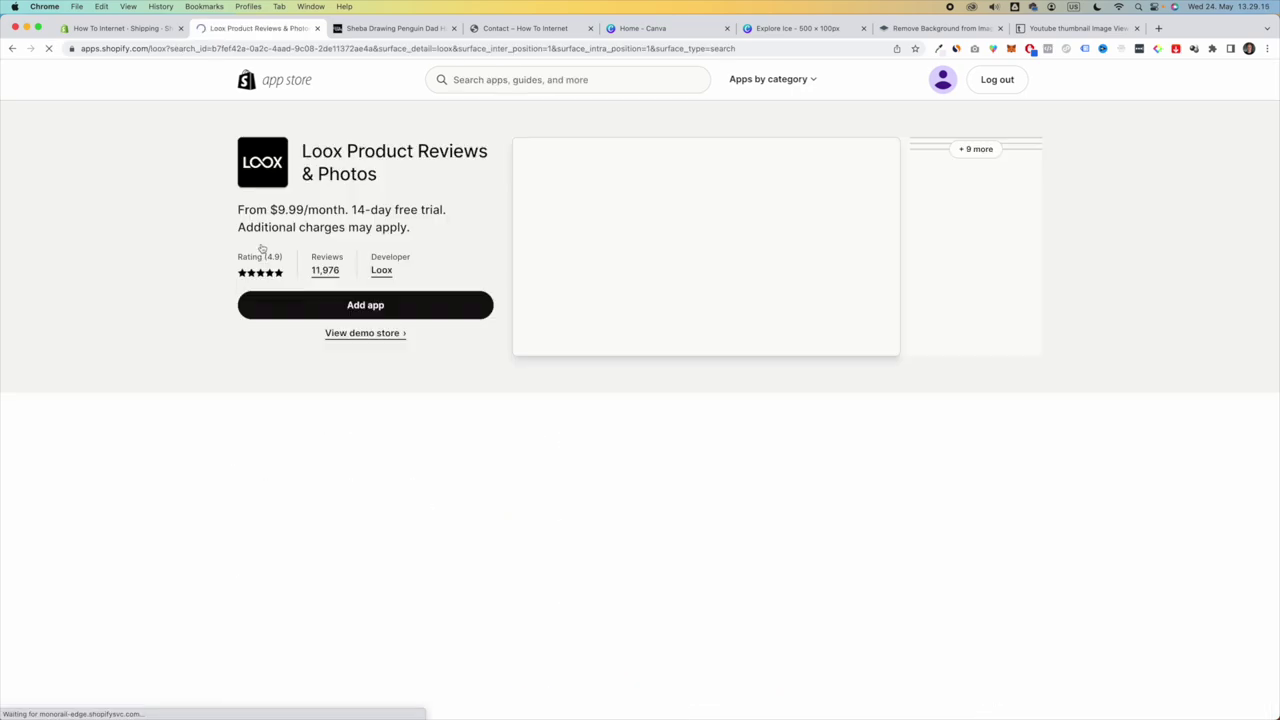